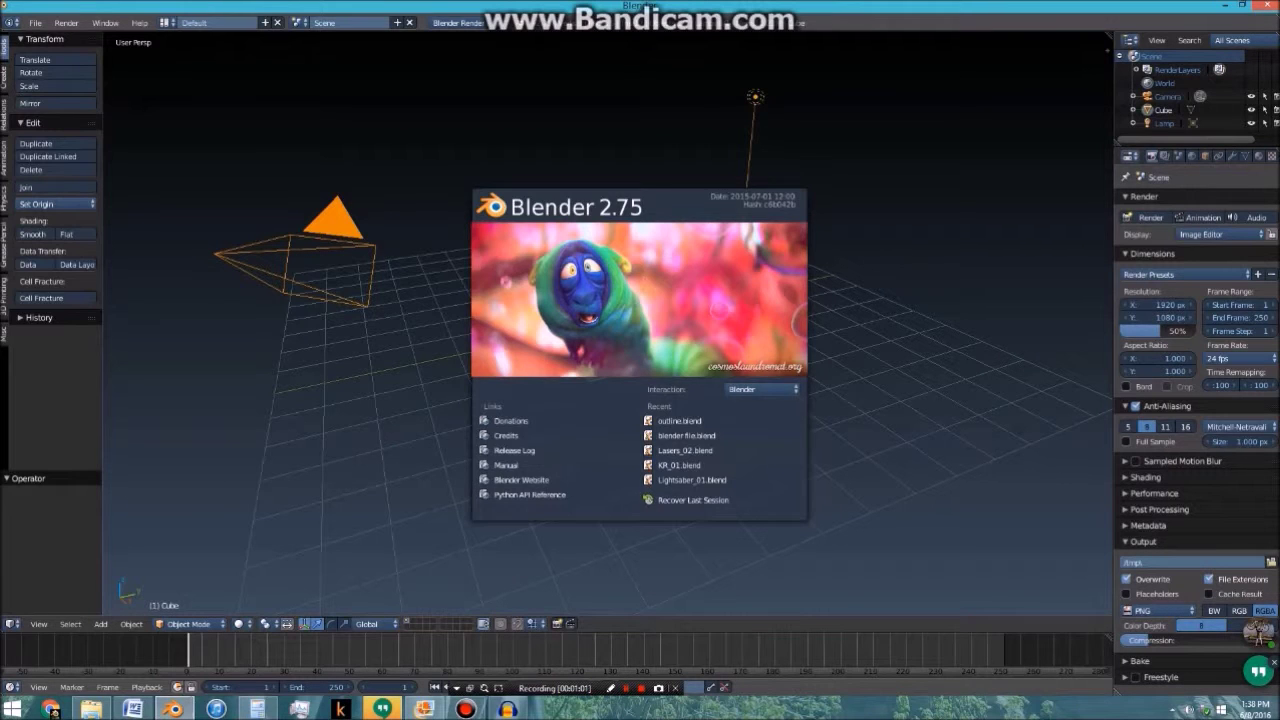
Delete the default cube and the lamp from the scene
{"action": "left_click", "coordinate": [53, 379]}
{"action": "key", "text": "x"}
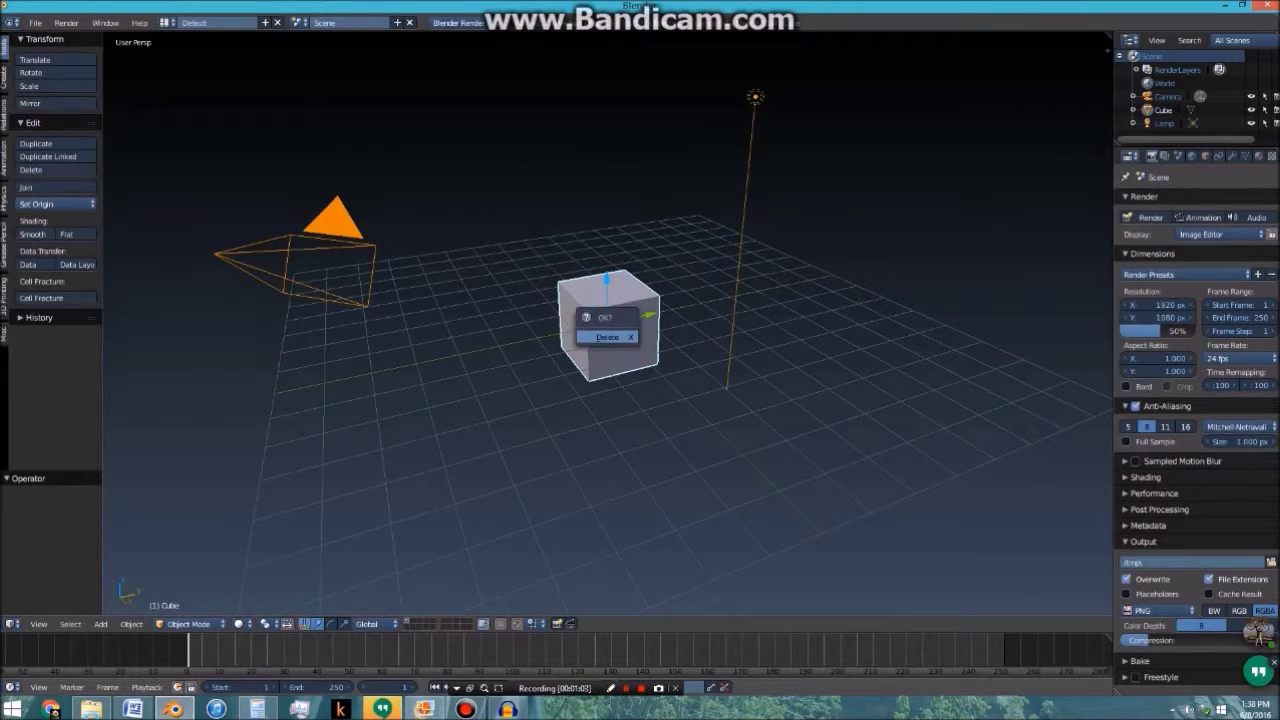
{"action": "left_click", "coordinate": [626, 337]}
{"action": "right_click", "coordinate": [723, 286]}
{"action": "key", "text": "x"}
{"action": "left_click", "coordinate": [723, 286]}
Select the camera and set its X, Y and Z rotation to 0°
{"action": "right_click", "coordinate": [334, 224]}
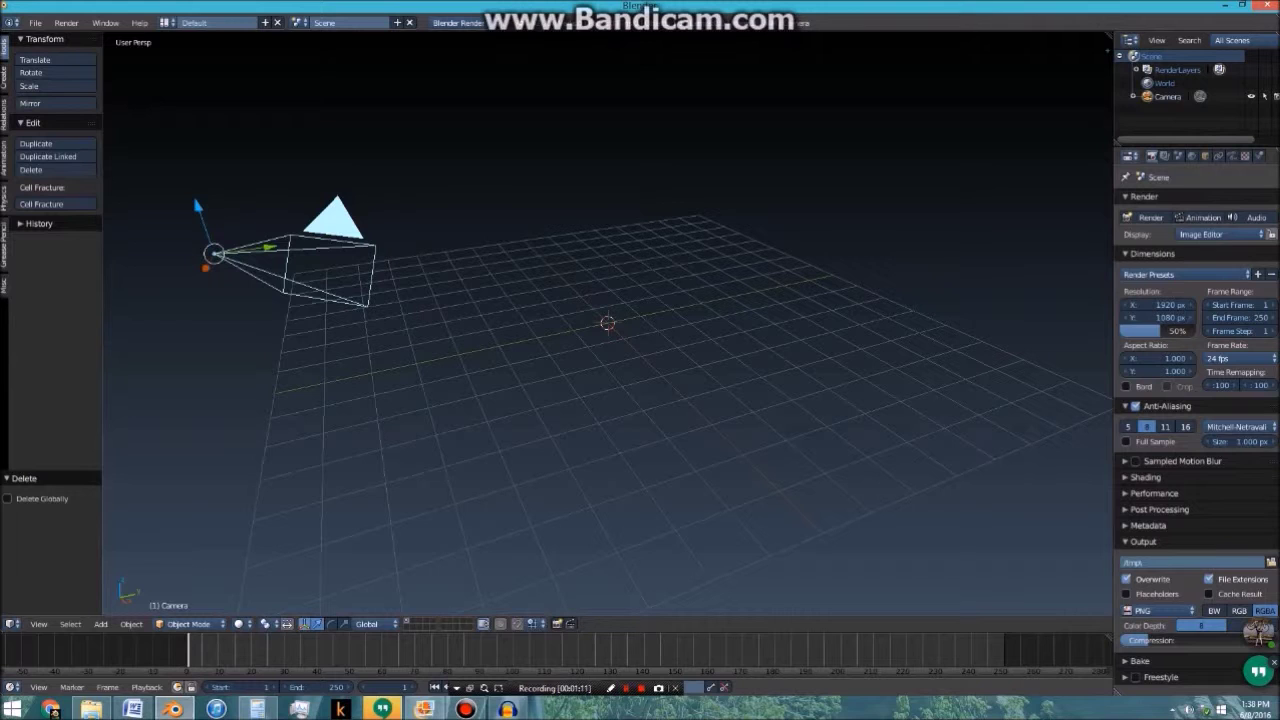
{"action": "left_click", "coordinate": [1205, 156]}
{"action": "double_click", "coordinate": [1194, 281]}
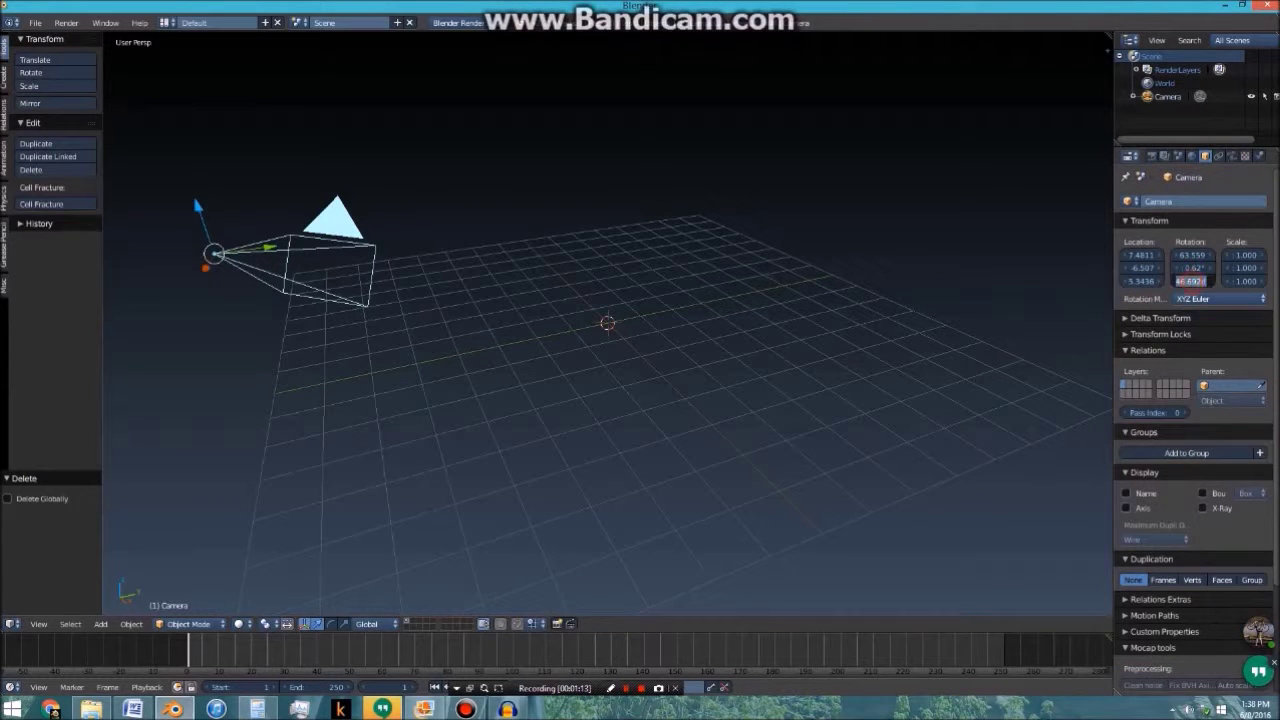
{"action": "type", "text": "0"}
{"action": "double_click", "coordinate": [1194, 268]}
{"action": "type", "text": "0"}
{"action": "double_click", "coordinate": [1195, 254]}
{"action": "type", "text": "0"}
Set the camera's X and Y location to 0 and switch to the camera view
{"action": "double_click", "coordinate": [1143, 268]}
{"action": "type", "text": "0"}
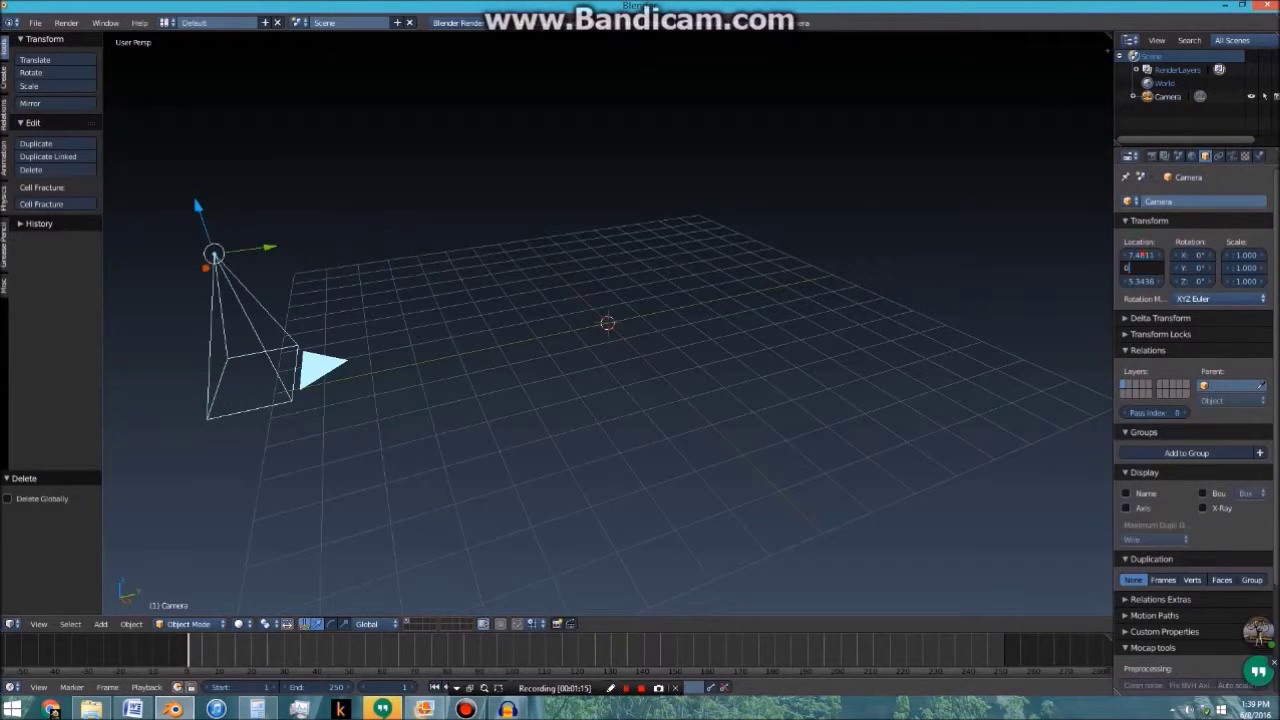
{"action": "double_click", "coordinate": [762, 370]}
{"action": "key", "text": "KP_0"}
{"action": "double_click", "coordinate": [1143, 255]}
{"action": "type", "text": "0"}
{"action": "left_click", "coordinate": [490, 271]}
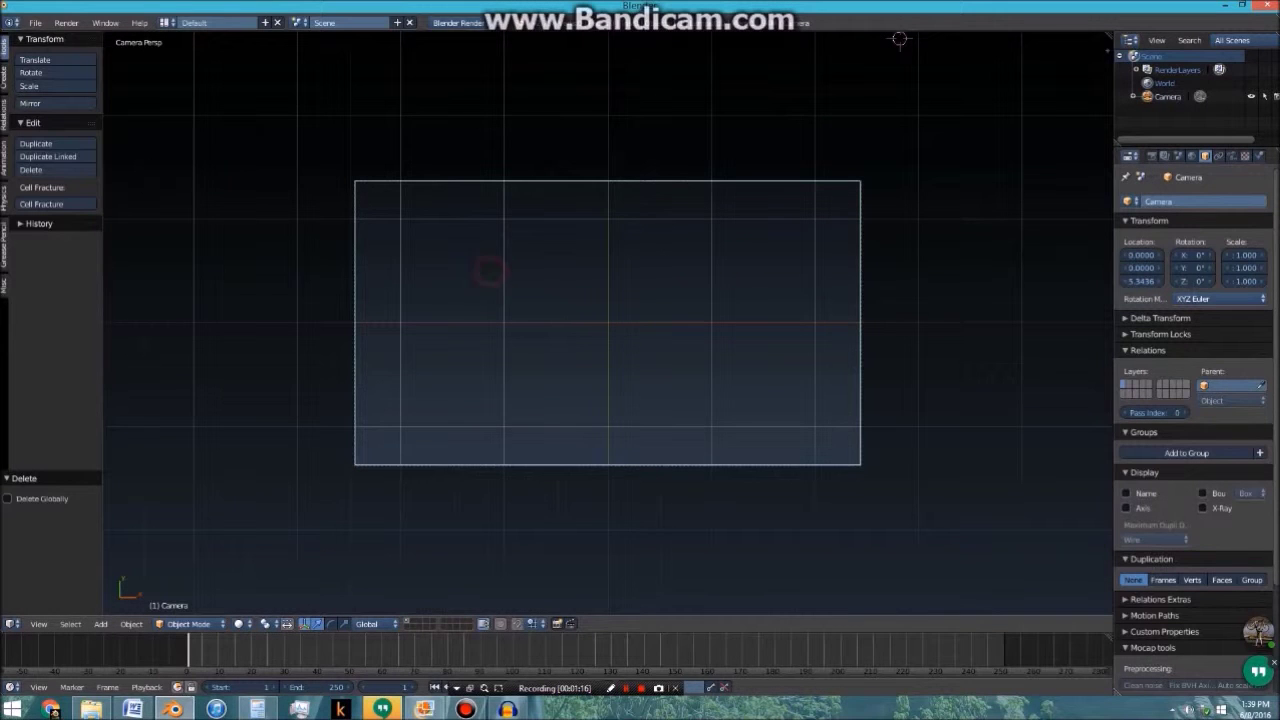
Examine the camera's placement above the grid from outside, and return to the camera view
{"action": "middle_click_drag", "start_coordinate": [500, 385], "coordinate": [795, 272]}
{"action": "scroll", "coordinate": [552, 286], "scroll_direction": "down", "scroll_amount": 5}
{"action": "middle_click_drag", "start_coordinate": [929, 268], "coordinate": [382, 308]}
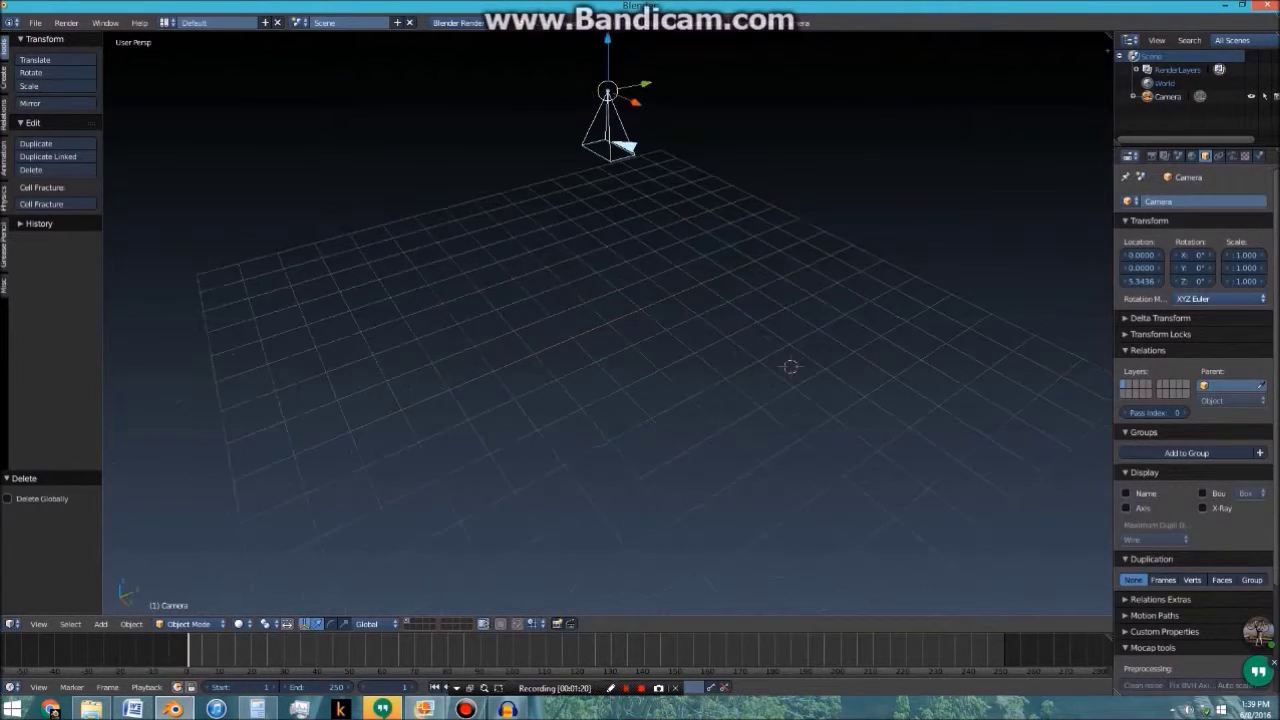
{"action": "key", "text": "KP_0"}
{"action": "key", "text": "KP_Add"}
{"action": "key", "text": "KP_Add"}
{"action": "key", "text": "KP_Add"}
{"action": "key", "text": "KP_Add"}
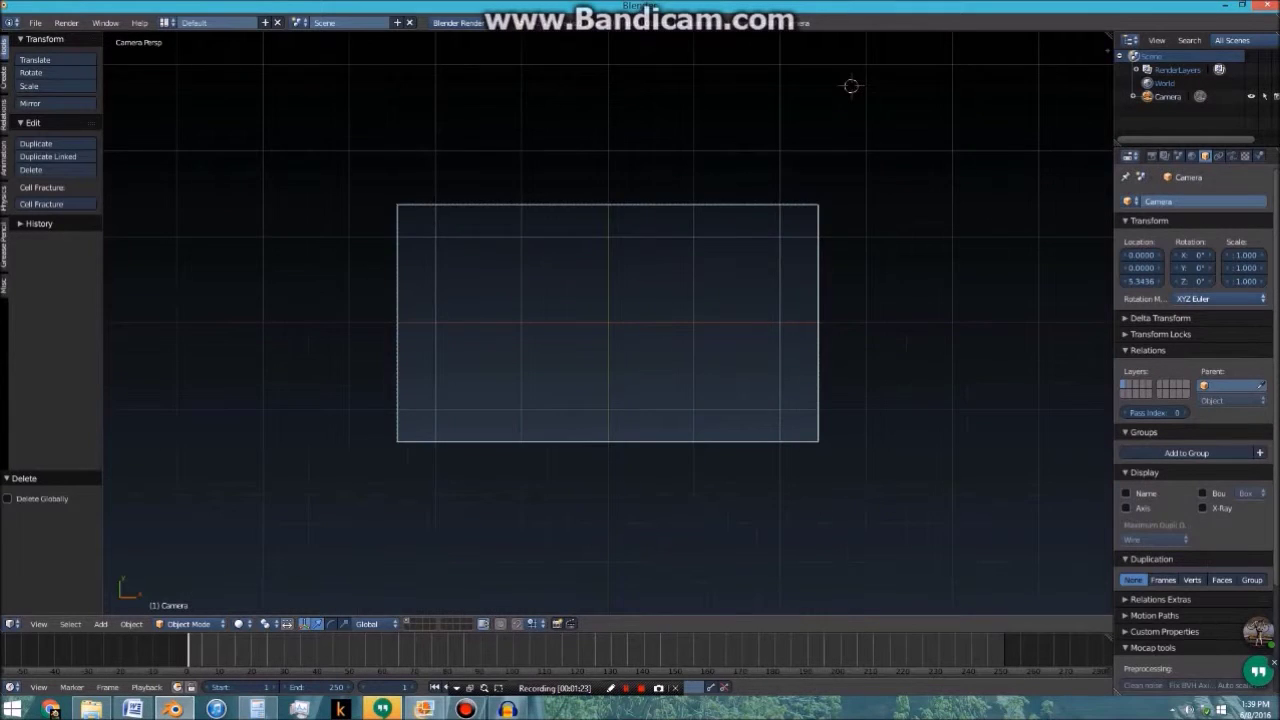
{"action": "key", "text": "shift+a"}
{"action": "key", "text": "Escape"}
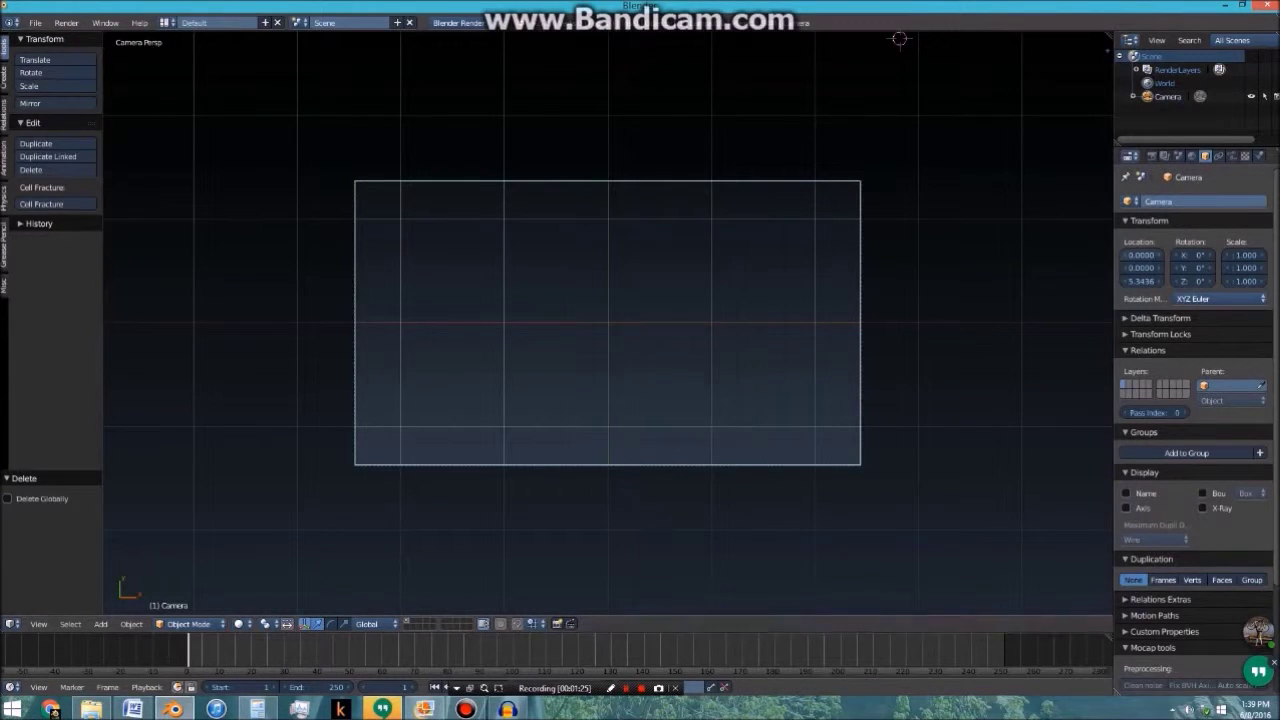
Load DSCN1225.JPG from the Minecraft tree folder as the viewport background image and set its opacity to 1.000
{"action": "key", "text": "n"}
{"action": "scroll", "coordinate": [1047, 320], "scroll_direction": "down", "scroll_amount": 3}
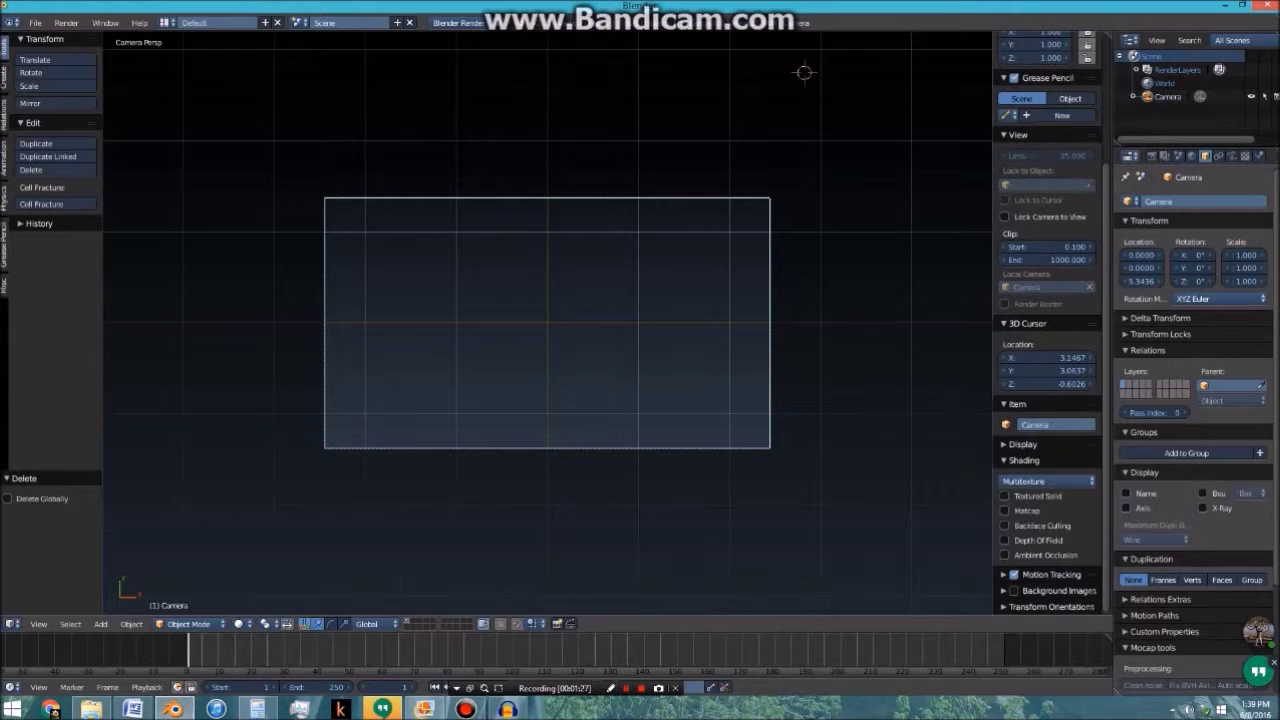
{"action": "left_click", "coordinate": [1036, 590]}
{"action": "scroll", "coordinate": [1045, 588], "scroll_direction": "down", "scroll_amount": 3}
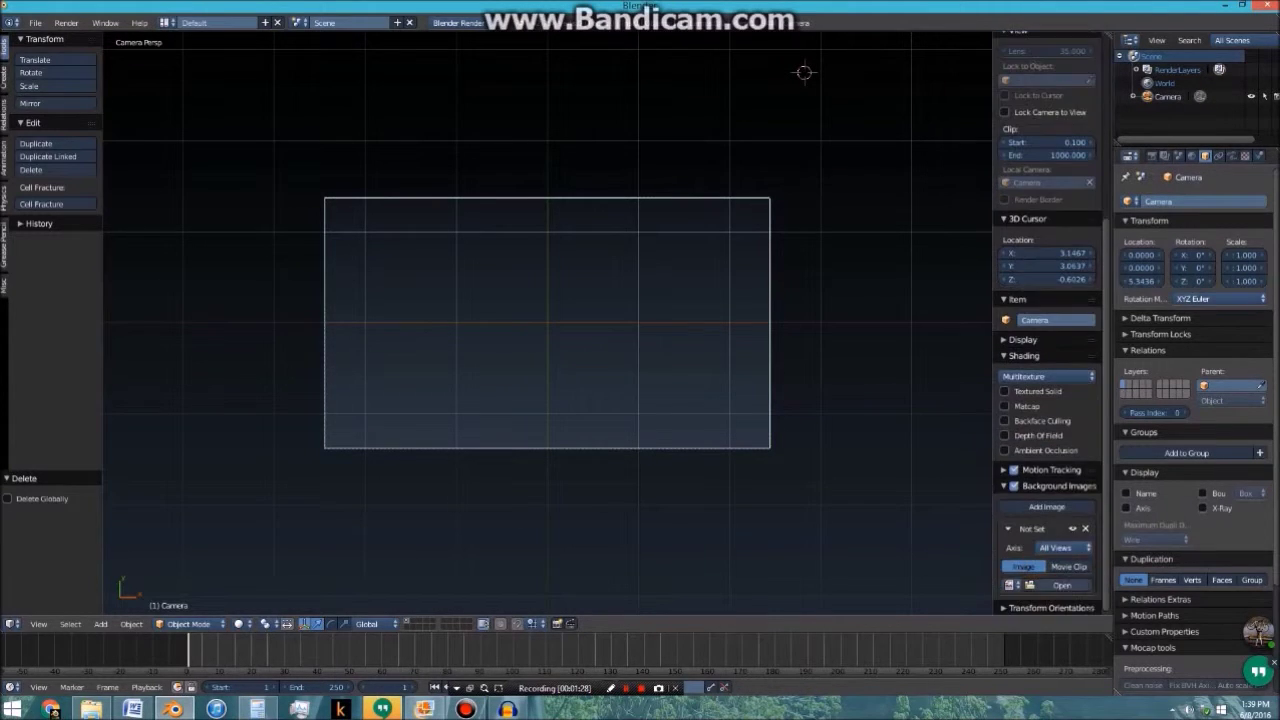
{"action": "left_click", "coordinate": [1050, 585]}
{"action": "left_click", "coordinate": [44, 384]}
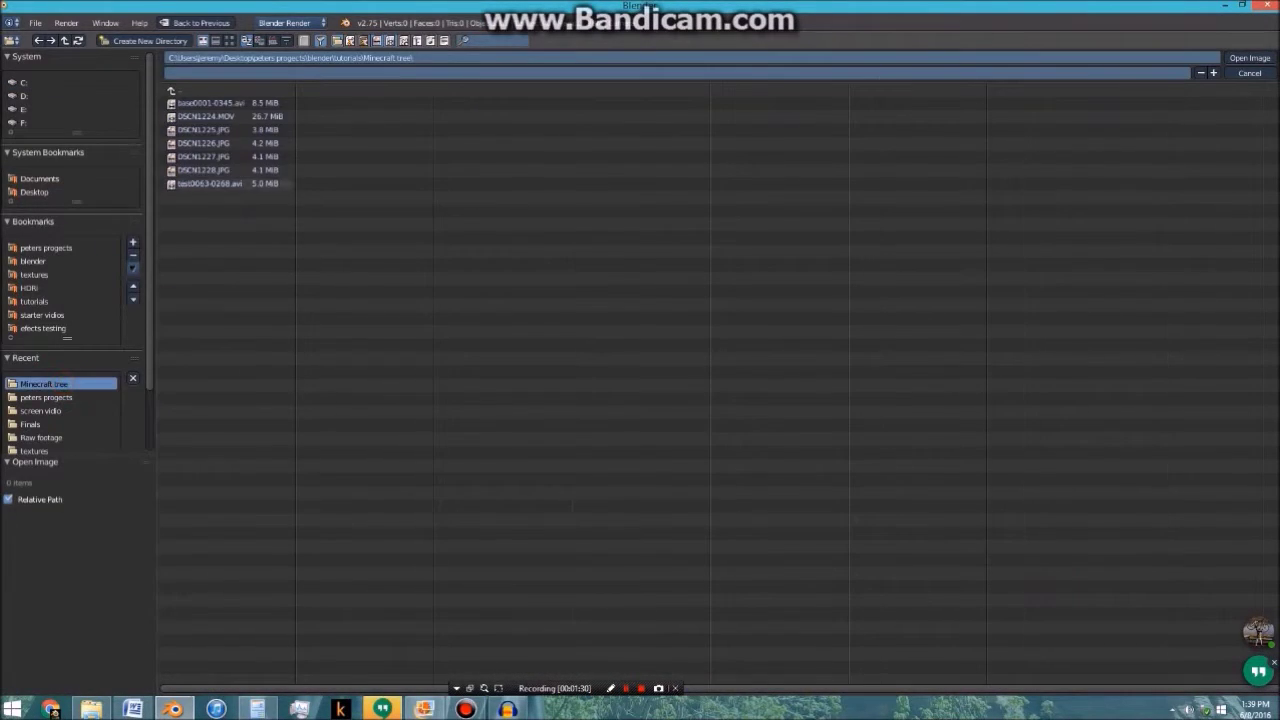
{"action": "double_click", "coordinate": [212, 130]}
{"action": "scroll", "coordinate": [547, 322], "scroll_direction": "up", "scroll_amount": 5}
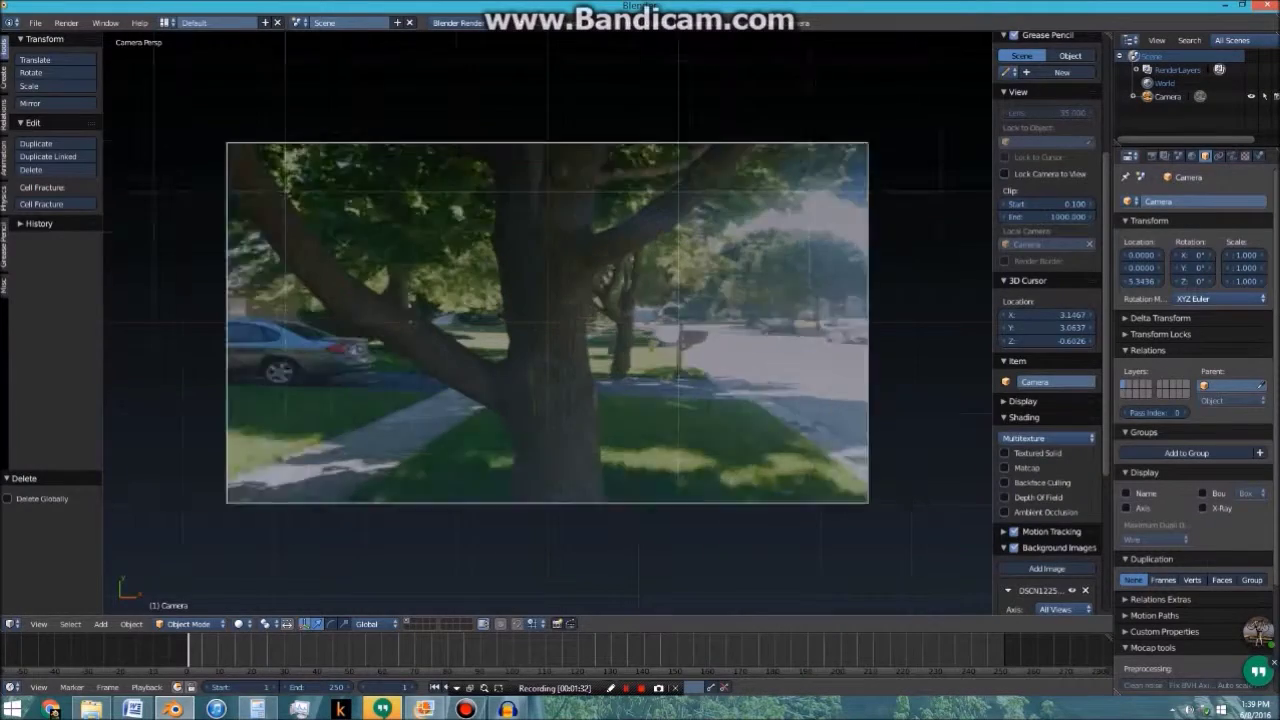
{"action": "scroll", "coordinate": [1047, 522], "scroll_direction": "down", "scroll_amount": 6}
{"action": "left_click_drag", "start_coordinate": [1046, 522], "coordinate": [1092, 522]}
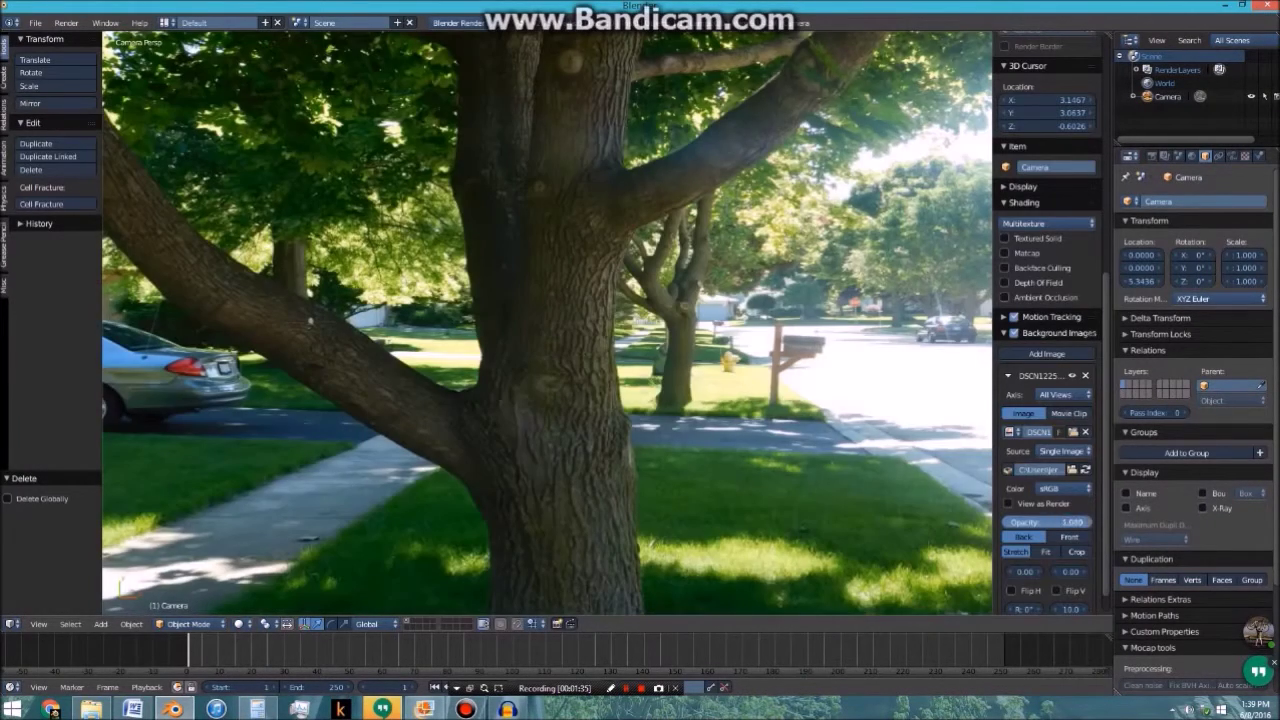
Set the render's Y resolution to 1201 px
{"action": "left_click", "coordinate": [1151, 156]}
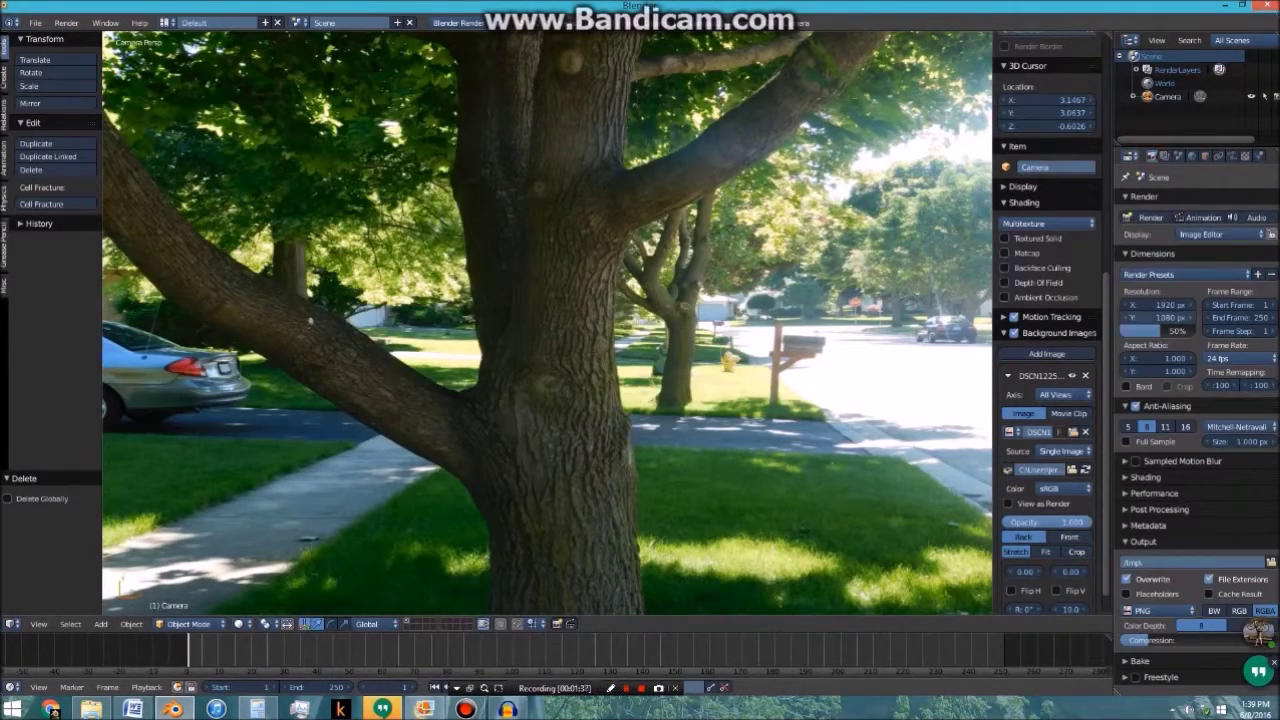
{"action": "left_click_drag", "start_coordinate": [1157, 318], "coordinate": [1194, 317]}
{"action": "scroll", "coordinate": [950, 322], "scroll_direction": "down", "scroll_amount": 3}
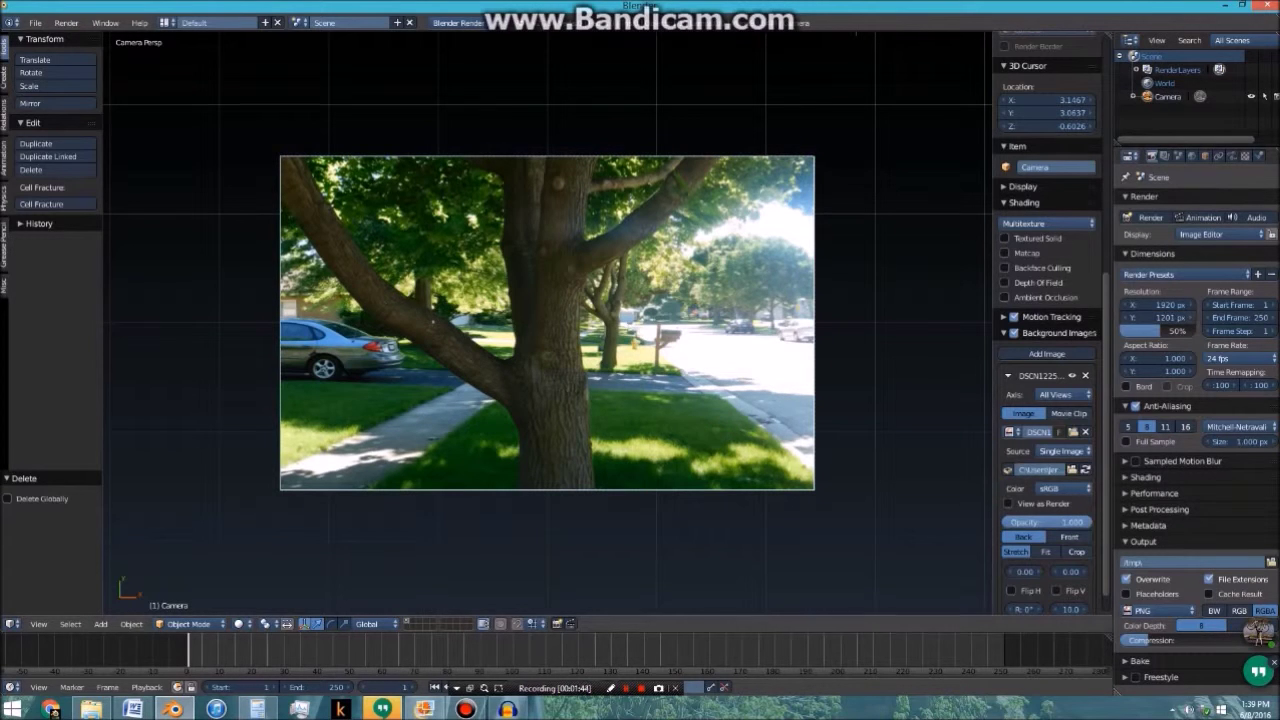
Add a plane mesh and delete all of its vertices in Edit Mode
{"action": "key", "text": "space"}
{"action": "mouse_move", "coordinate": [450, 272]}
{"action": "mouse_move", "coordinate": [555, 272]}
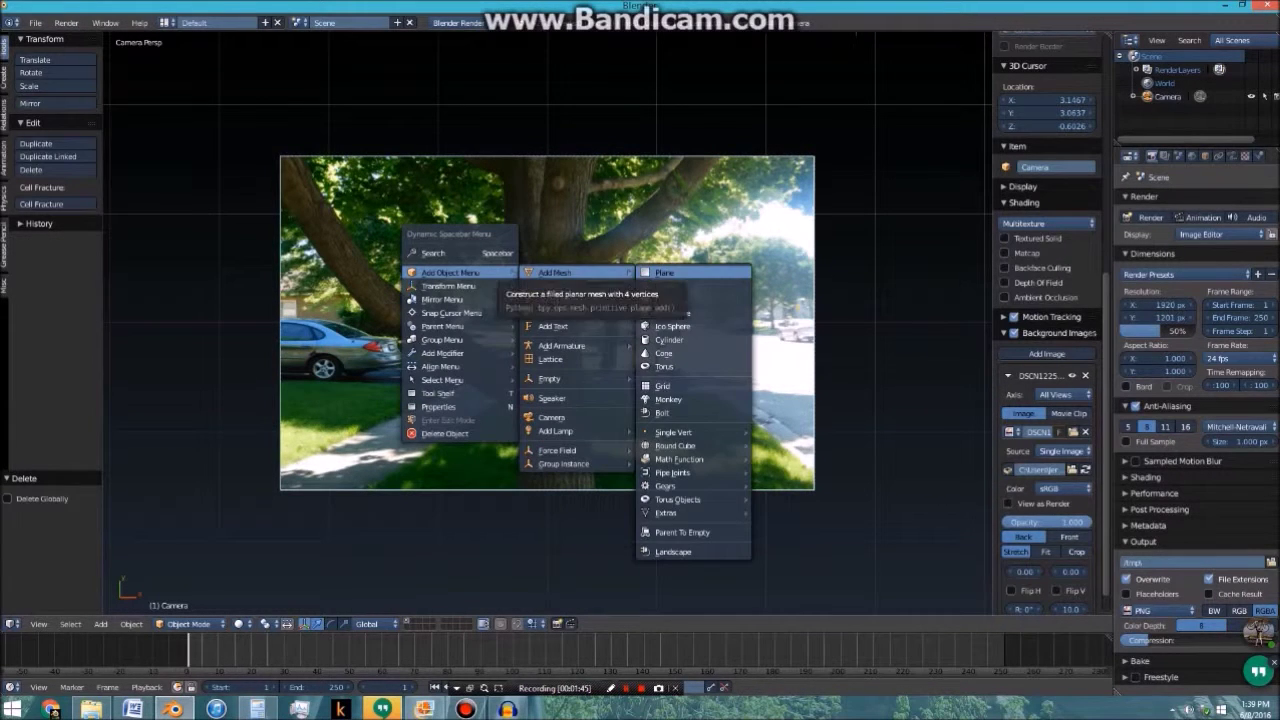
{"action": "left_click", "coordinate": [664, 272]}
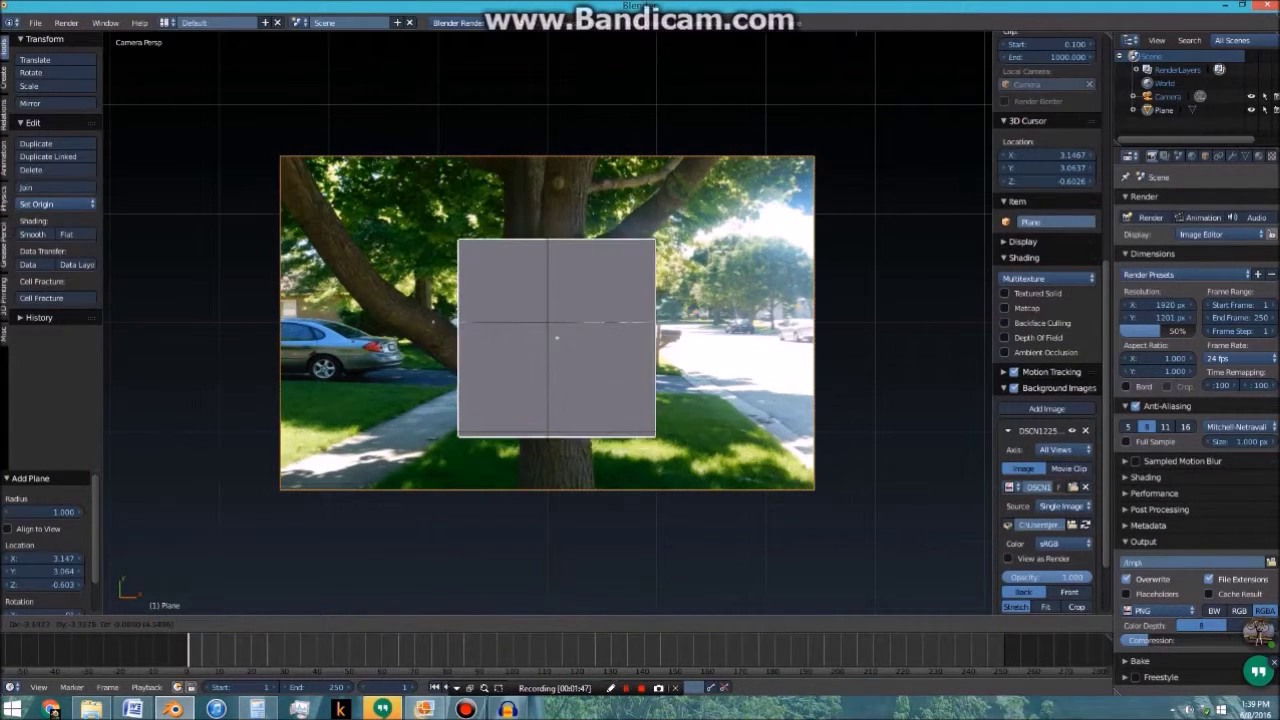
{"action": "key", "text": "Tab"}
{"action": "key", "text": "x"}
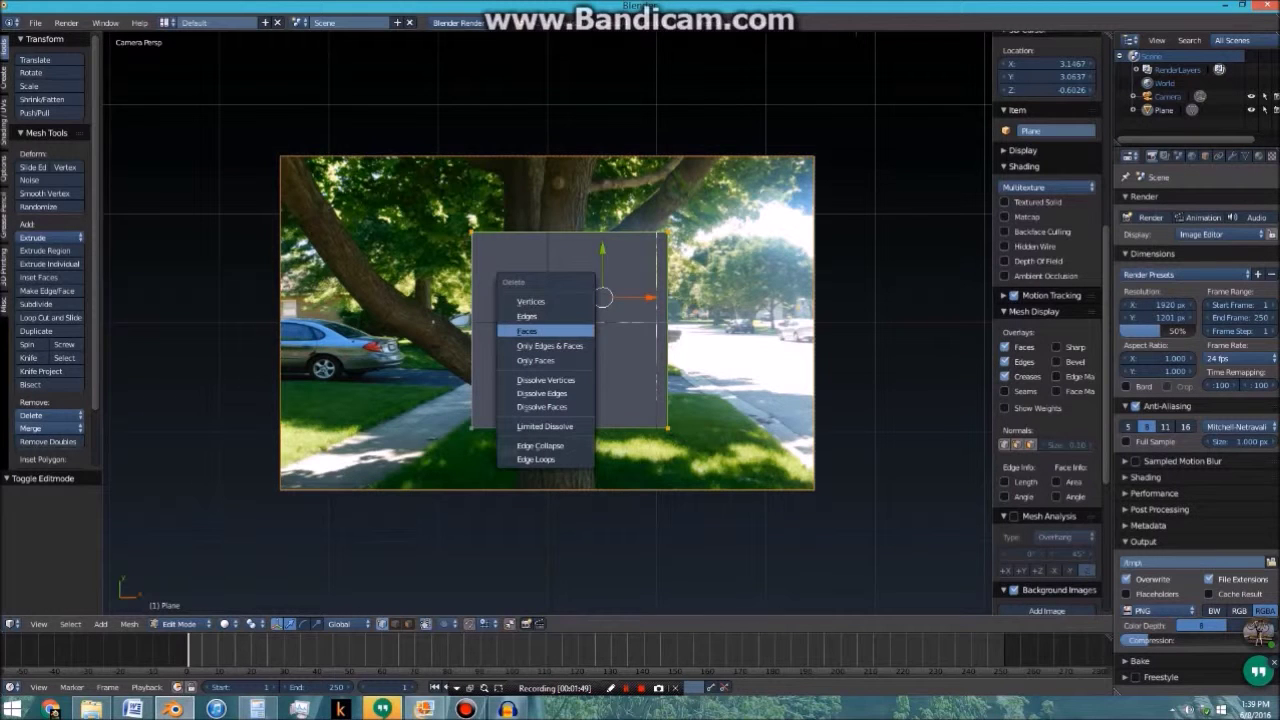
{"action": "left_click", "coordinate": [548, 312]}
Place a single vertex just below the camera frame at the base of the trunk's left edge
{"action": "left_click", "coordinate": [468, 435], "text": "ctrl"}
{"action": "key", "text": "g"}
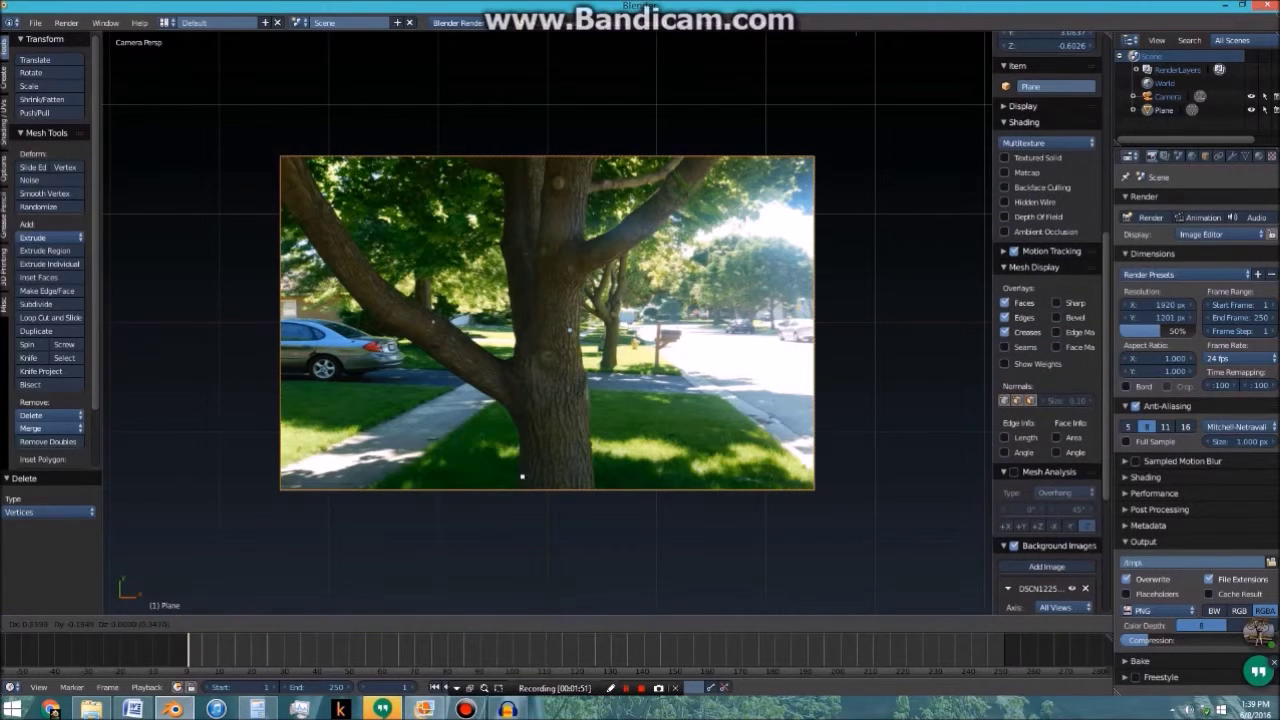
{"action": "left_click", "coordinate": [522, 498]}
{"action": "middle_click_drag", "start_coordinate": [522, 498], "coordinate": [407, 249], "text": "shift"}
{"action": "scroll", "coordinate": [566, 349], "scroll_direction": "up", "scroll_amount": 9}
{"action": "scroll", "coordinate": [566, 349], "scroll_direction": "up", "scroll_amount": 4}
{"action": "scroll", "coordinate": [407, 249], "scroll_direction": "up", "scroll_amount": 11}
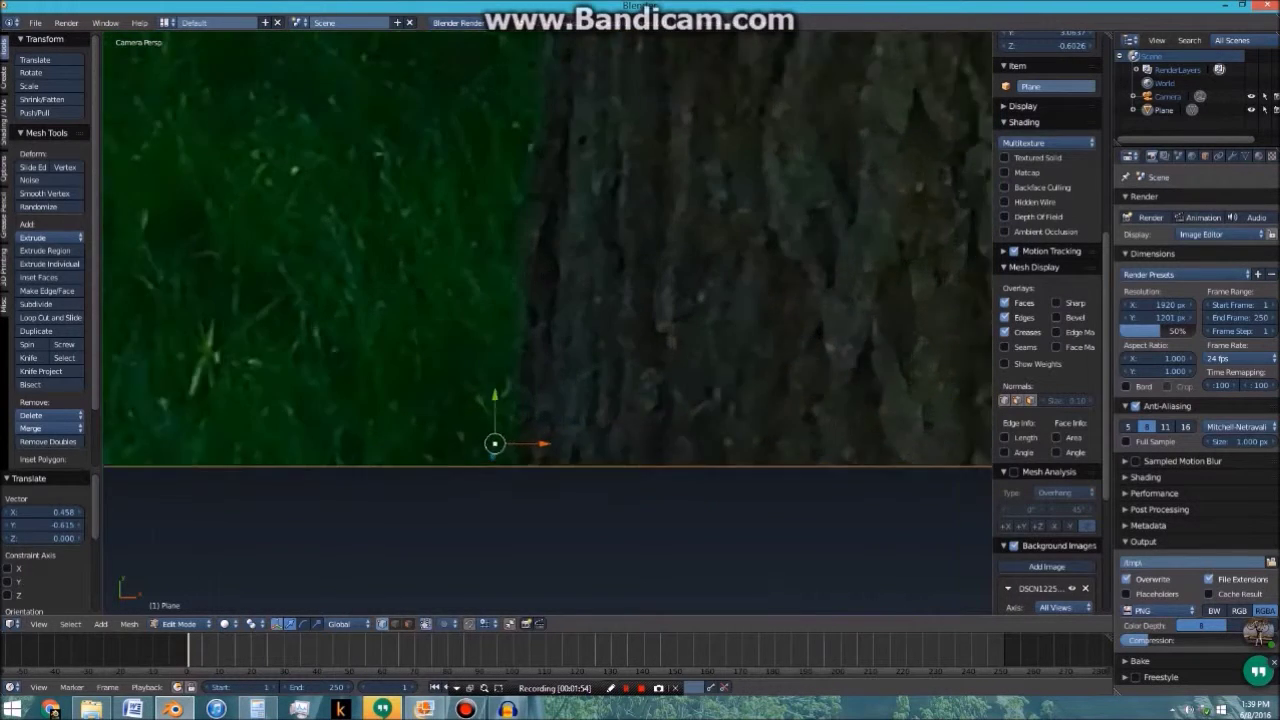
{"action": "key", "text": "g"}
{"action": "left_click", "coordinate": [640, 412]}
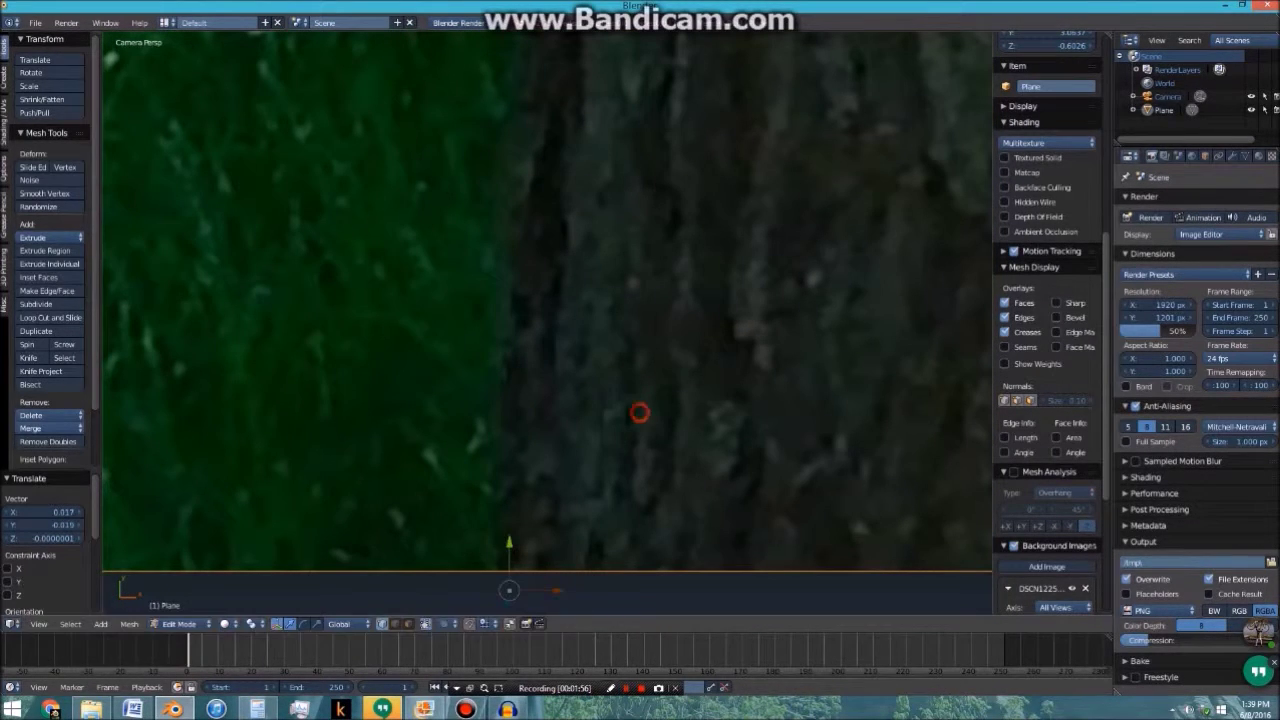
Extrude a chain of vertices upward from the base along the trunk's left edge beside the shaded grass
{"action": "key", "text": "e"}
{"action": "left_click", "coordinate": [620, 489]}
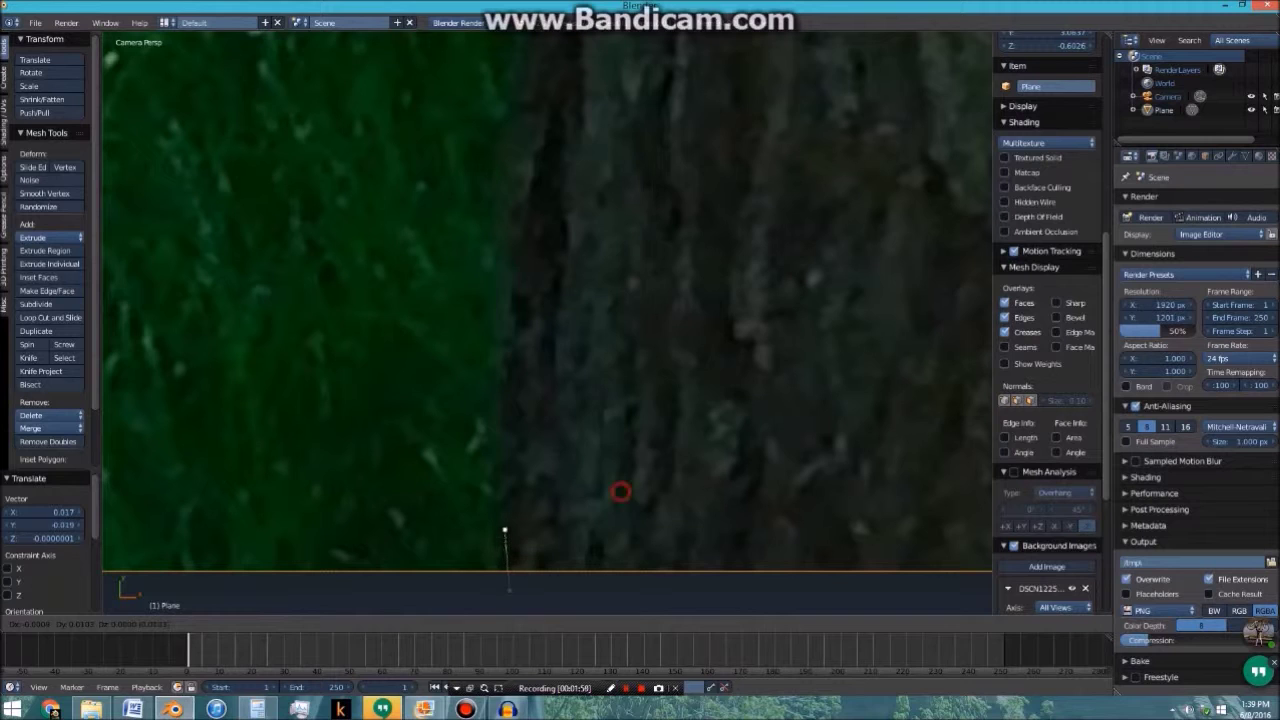
{"action": "key", "text": "e"}
{"action": "left_click", "coordinate": [626, 385]}
{"action": "key", "text": "e"}
{"action": "left_click", "coordinate": [632, 222]}
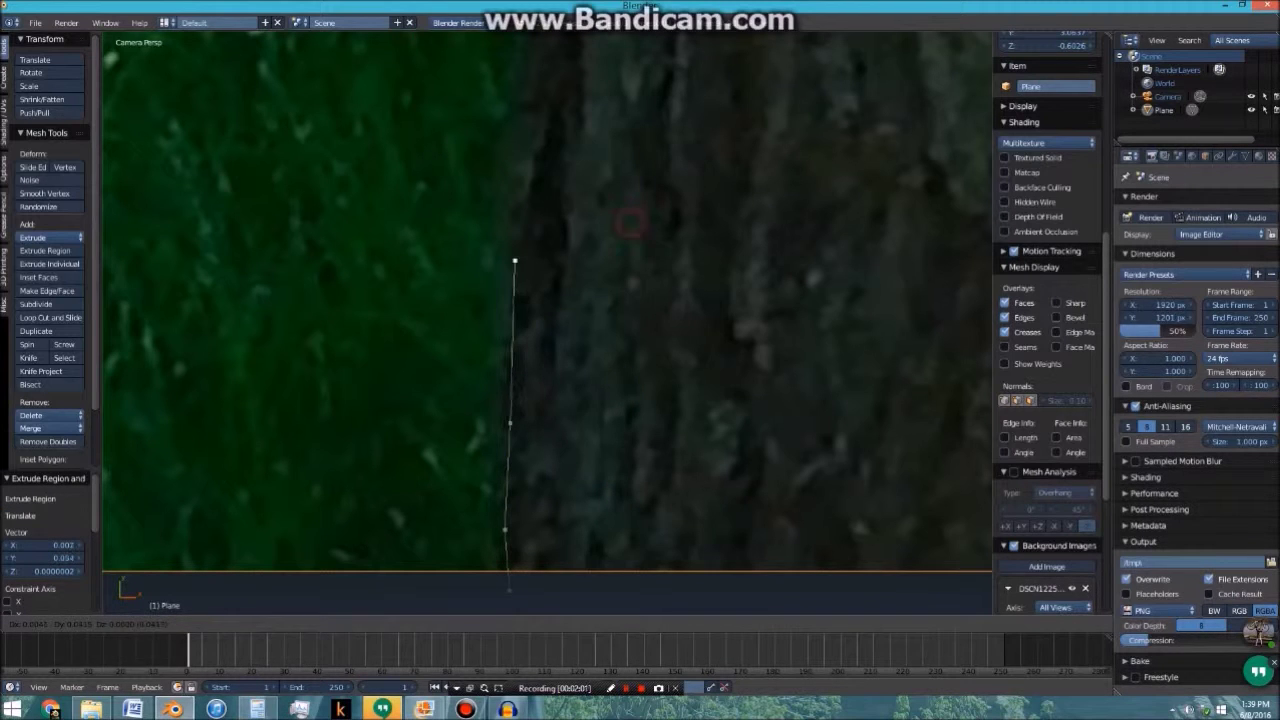
{"action": "key", "text": "e"}
{"action": "left_click", "coordinate": [634, 74]}
{"action": "middle_click_drag", "start_coordinate": [634, 74], "coordinate": [630, 395], "text": "shift"}
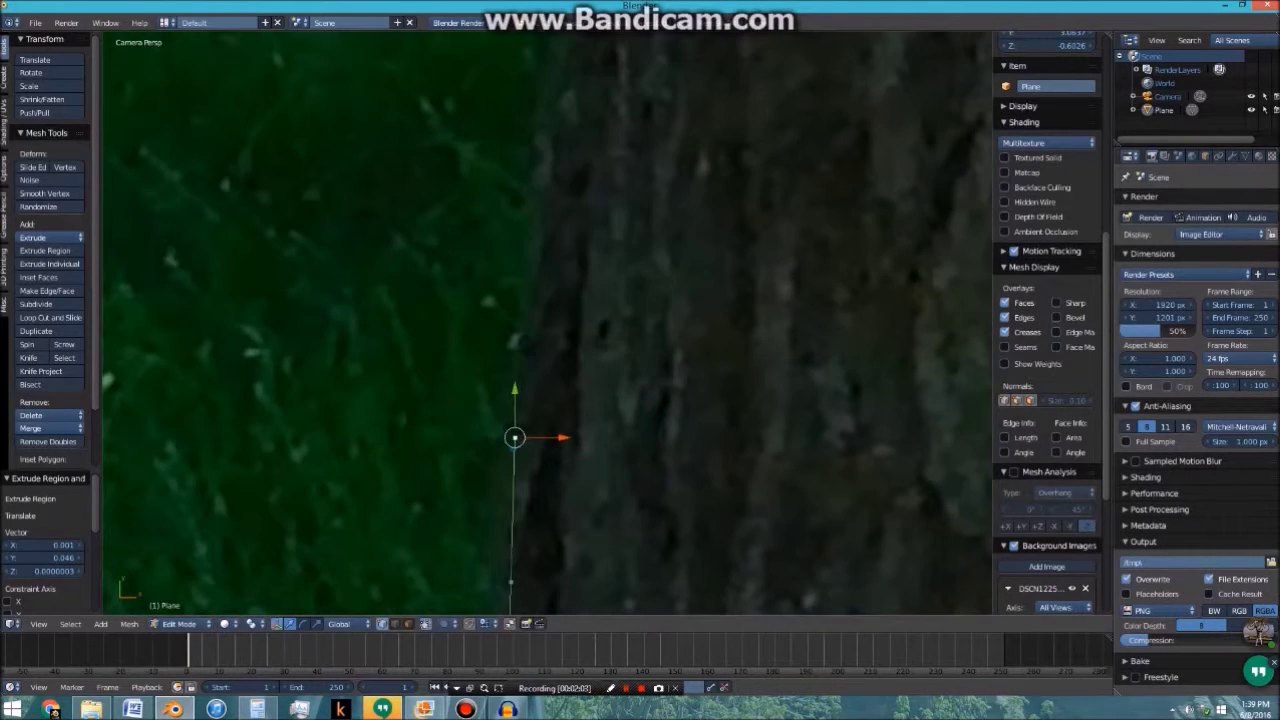
{"action": "key", "text": "e"}
{"action": "left_click", "coordinate": [642, 354]}
{"action": "key", "text": "e"}
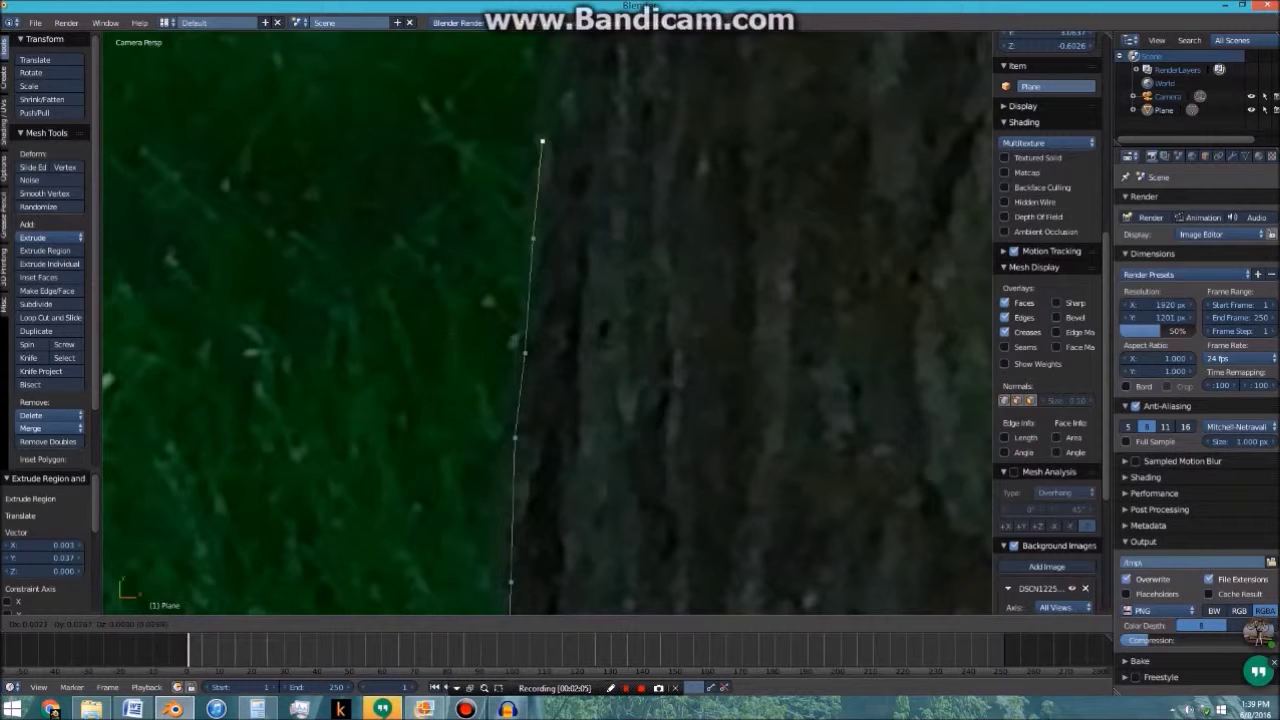
{"action": "left_click", "coordinate": [666, 111]}
Continue extruding outline vertices up the trunk's left edge past the strip of sunlit grass
{"action": "middle_click_drag", "start_coordinate": [666, 111], "coordinate": [643, 475], "text": "shift"}
{"action": "key", "text": "e"}
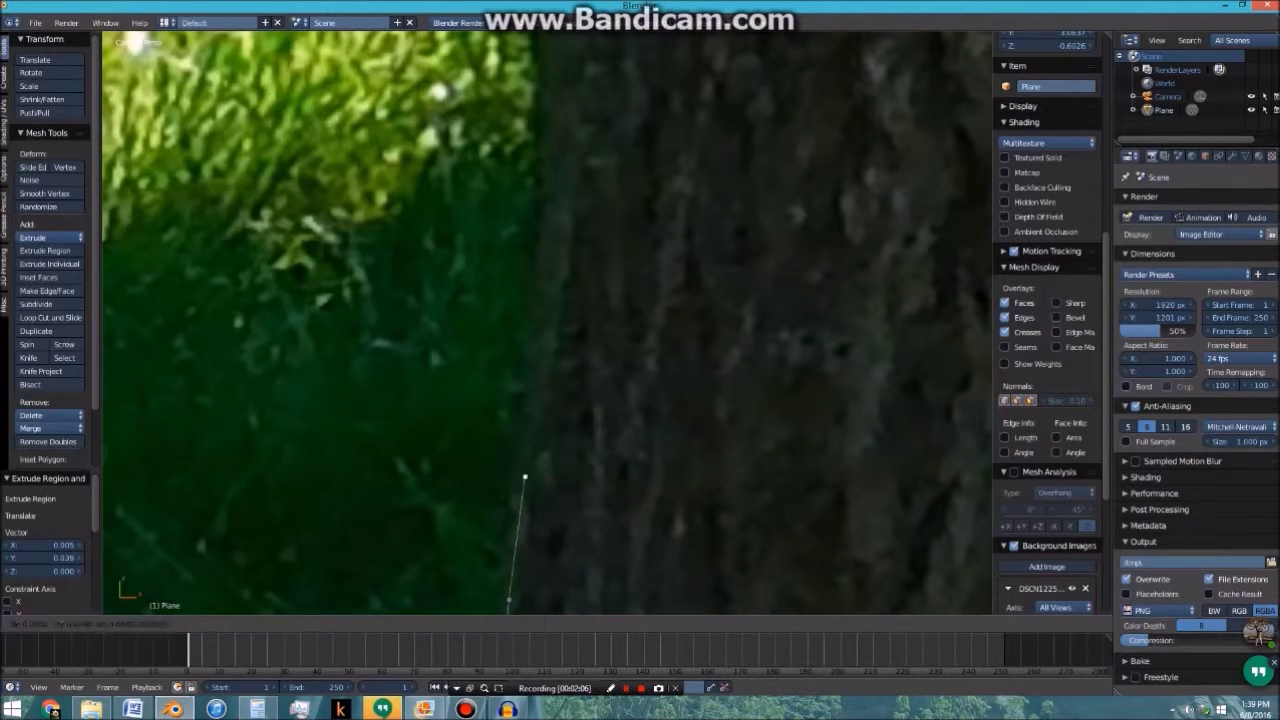
{"action": "left_click", "coordinate": [651, 357]}
{"action": "key", "text": "e"}
{"action": "left_click", "coordinate": [660, 143]}
{"action": "middle_click_drag", "start_coordinate": [660, 143], "coordinate": [658, 498], "text": "shift"}
{"action": "key", "text": "e"}
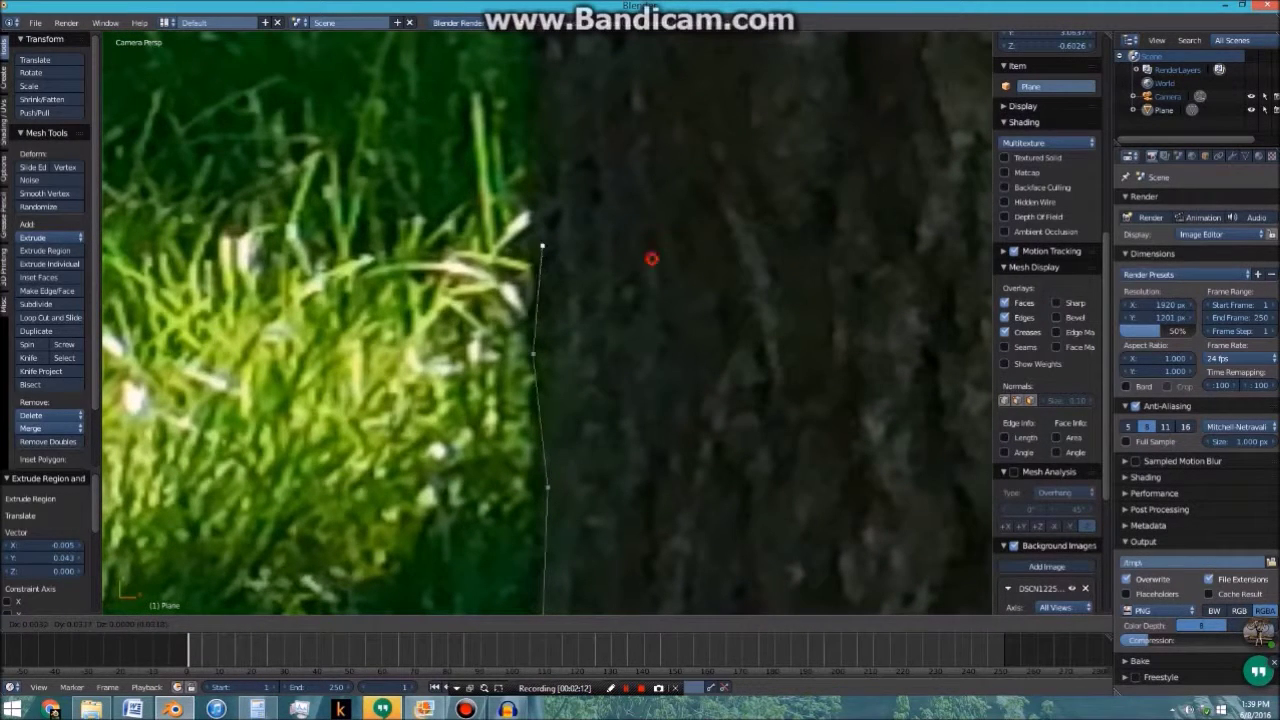
{"action": "left_click", "coordinate": [651, 257]}
{"action": "key", "text": "e"}
{"action": "left_click", "coordinate": [637, 106]}
{"action": "middle_click_drag", "start_coordinate": [637, 106], "coordinate": [640, 403], "text": "shift"}
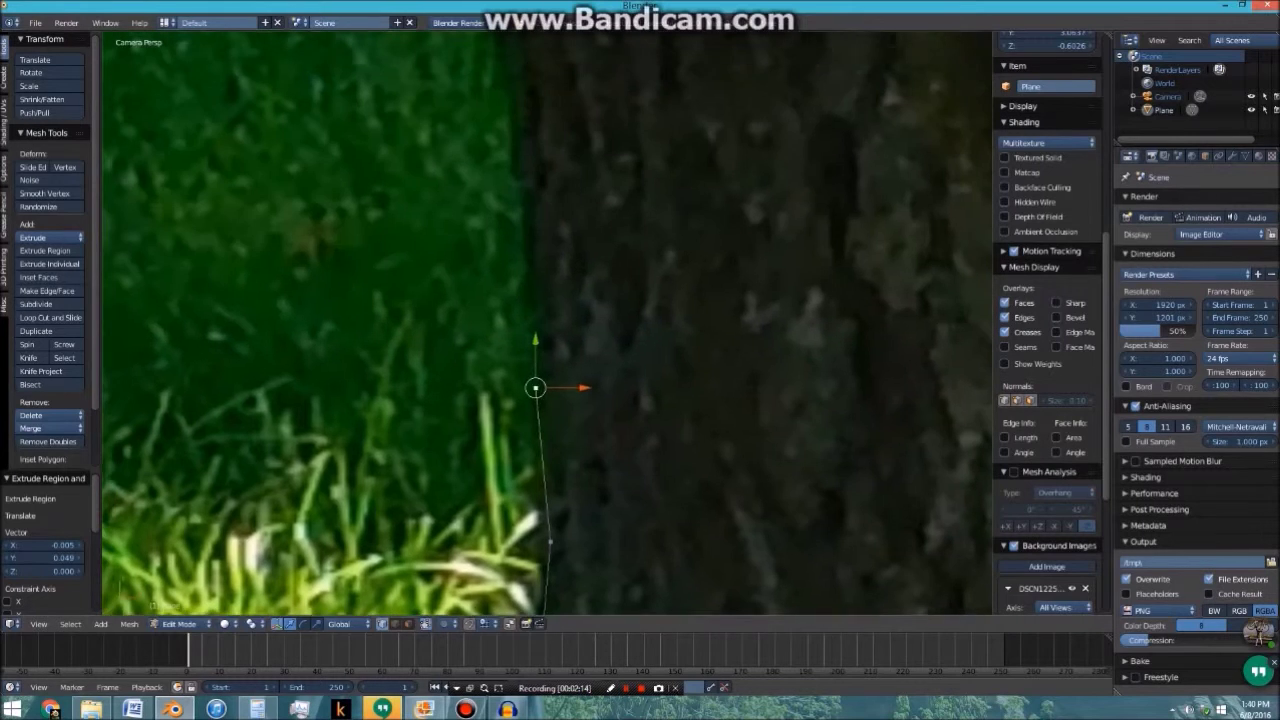
{"action": "key", "text": "e"}
{"action": "left_click", "coordinate": [652, 376]}
{"action": "key", "text": "e"}
{"action": "left_click", "coordinate": [648, 245]}
{"action": "key", "text": "e"}
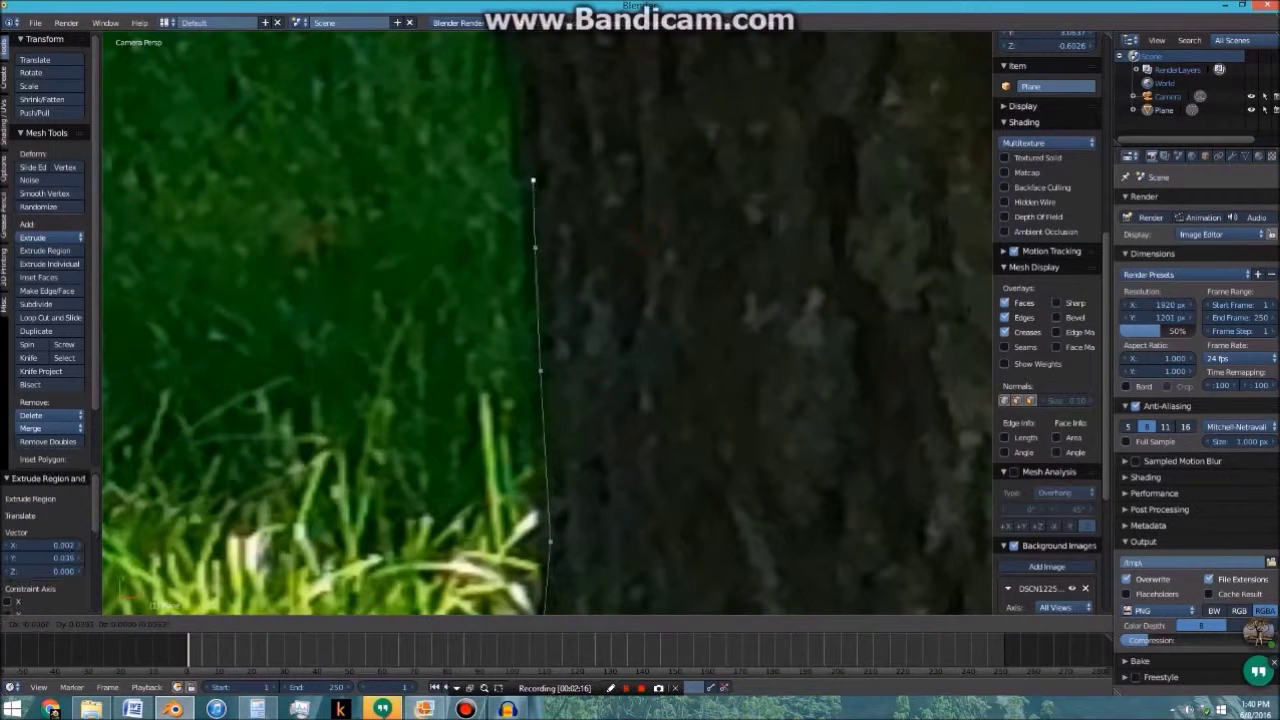
{"action": "left_click", "coordinate": [635, 123]}
Extrude the outline along the trunk's left edge where it curves outward toward the low left branch, and deselect all vertices
{"action": "middle_click_drag", "start_coordinate": [563, 129], "coordinate": [624, 480], "text": "shift"}
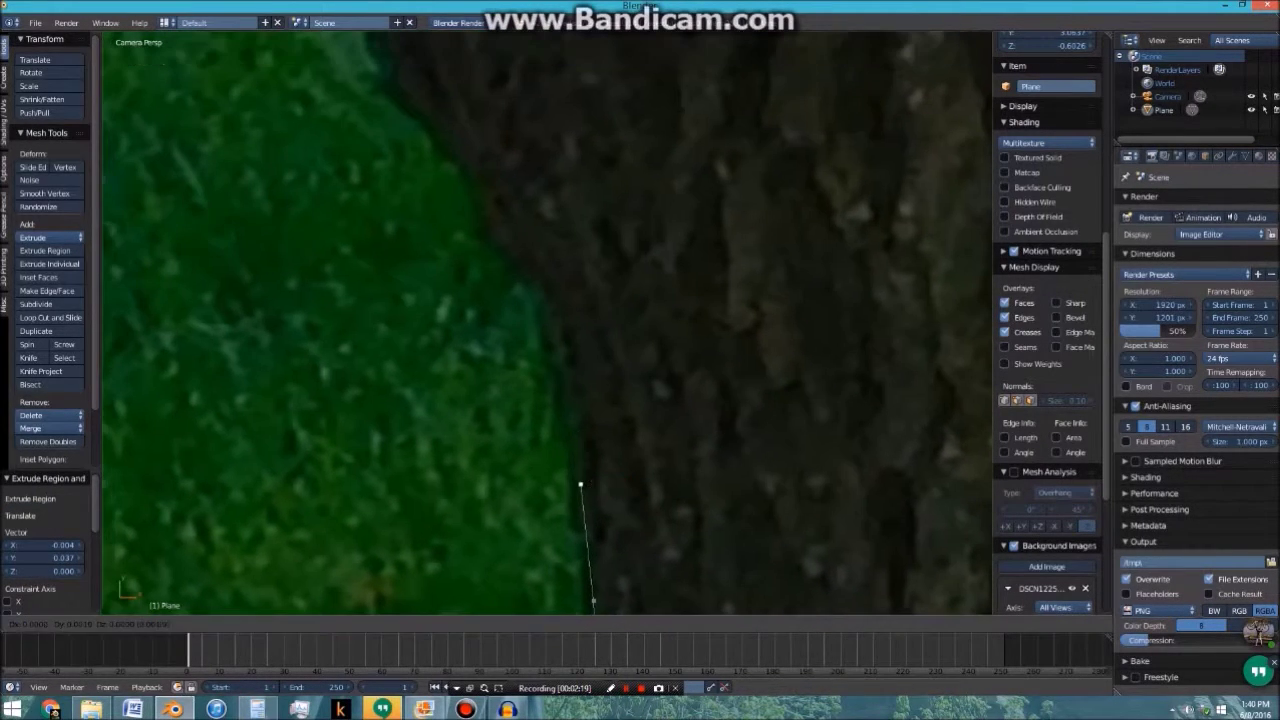
{"action": "key", "text": "e"}
{"action": "left_click", "coordinate": [680, 380]}
{"action": "key", "text": "e"}
{"action": "left_click", "coordinate": [654, 256]}
{"action": "key", "text": "e"}
{"action": "left_click", "coordinate": [552, 94]}
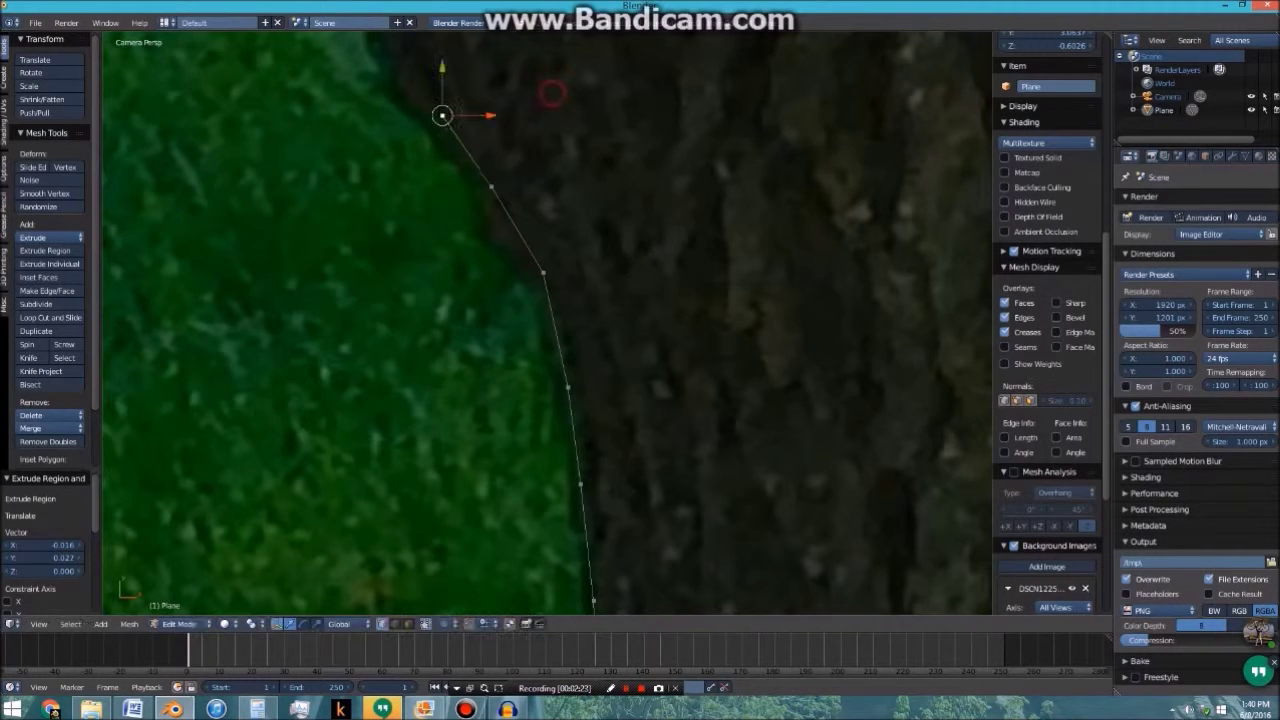
{"action": "mouse_move", "coordinate": [552, 94]}
{"action": "middle_mouse_down", "text": "shift"}
{"action": "mouse_move", "coordinate": [659, 333]}
{"action": "mouse_move", "coordinate": [744, 441]}
{"action": "middle_mouse_up", "text": "shift"}
{"action": "key", "text": "e"}
{"action": "left_click", "coordinate": [656, 351]}
{"action": "key", "text": "e"}
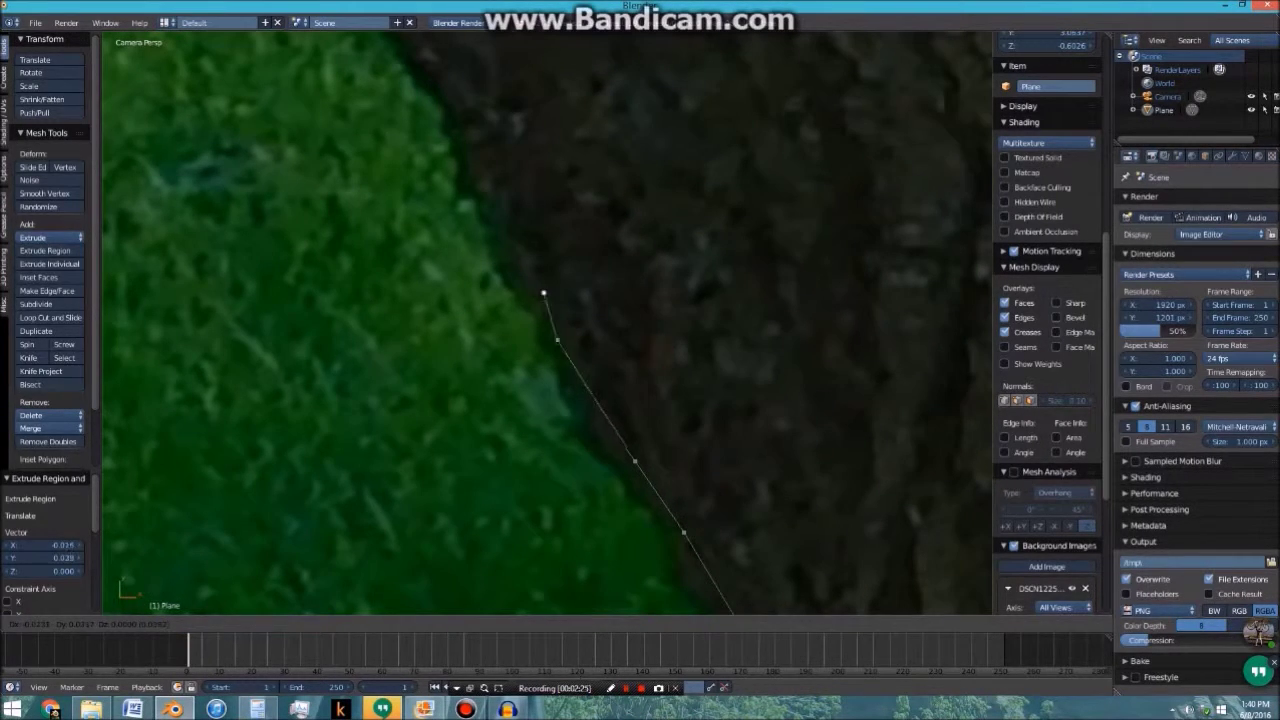
{"action": "left_click", "coordinate": [598, 210]}
{"action": "left_click", "coordinate": [597, 210]}
{"action": "scroll", "coordinate": [597, 210], "scroll_direction": "down", "scroll_amount": 6}
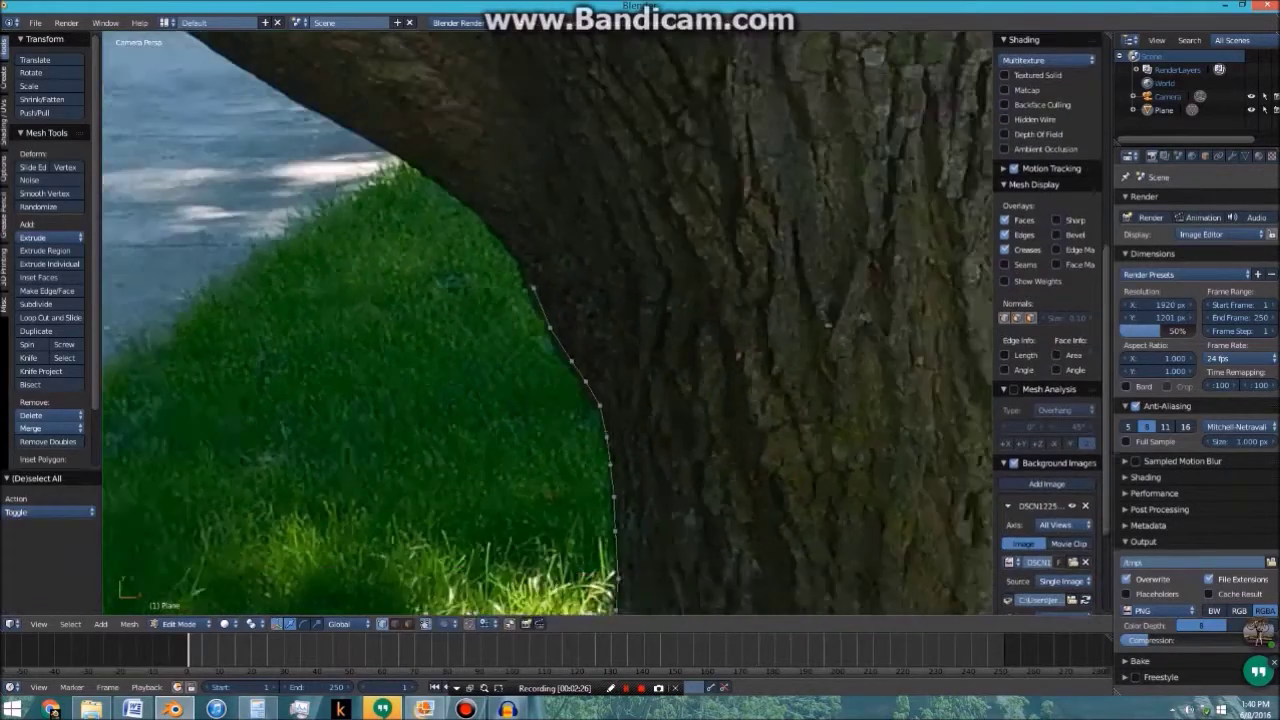
{"action": "key", "text": "a"}
Switch to the other Blender window with outline.blend and select the finished tree outline
{"action": "mouse_move", "coordinate": [172, 708]}
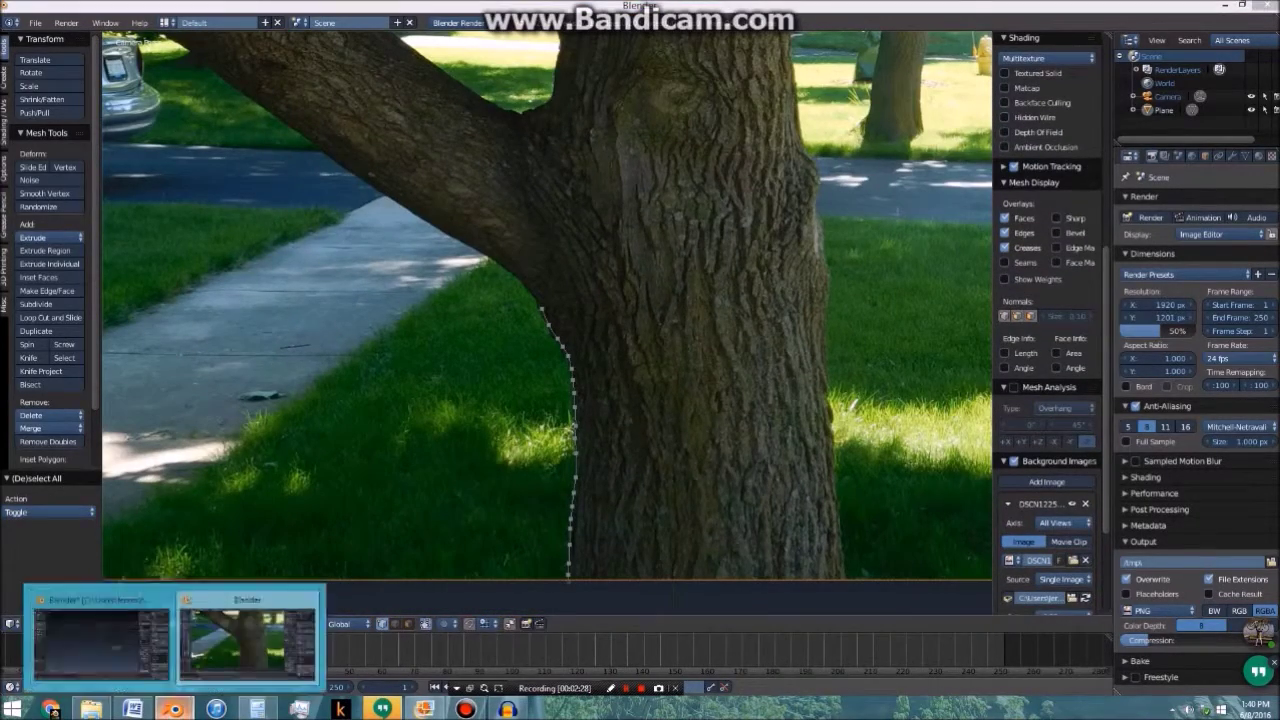
{"action": "left_click", "coordinate": [134, 654]}
{"action": "right_click", "coordinate": [604, 402]}
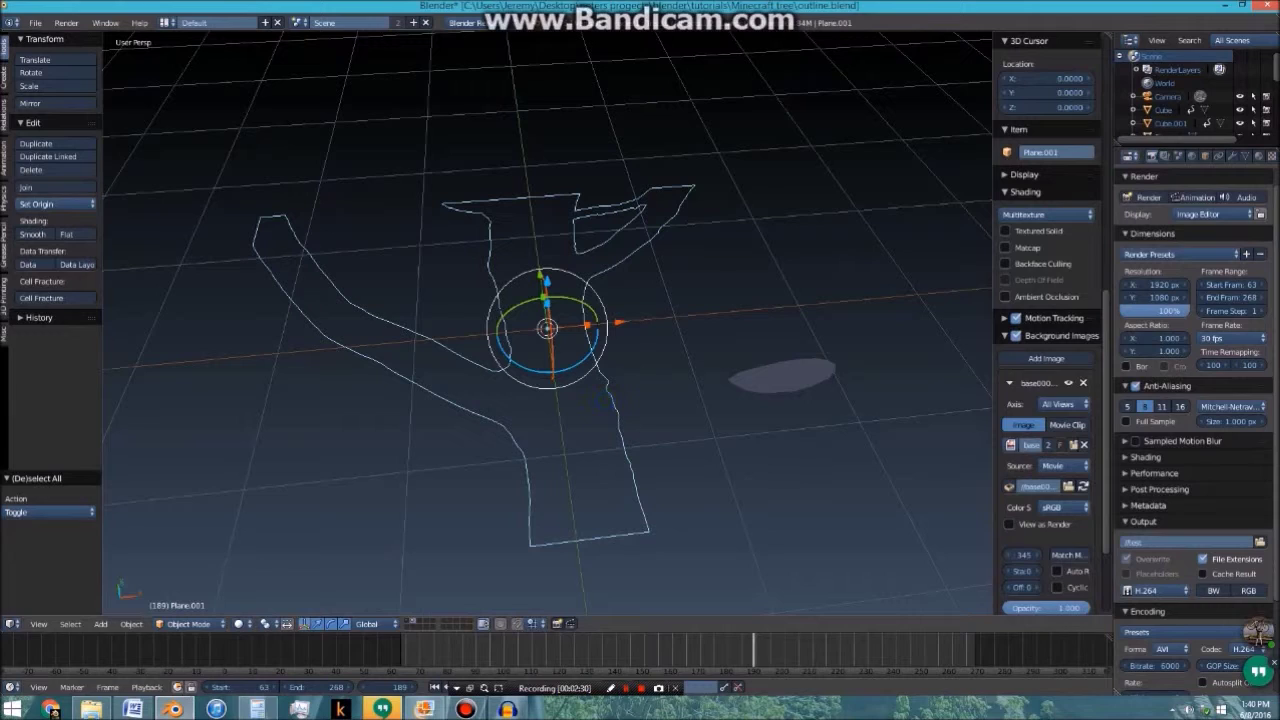
Return to the Blender window with the tree photo, leave Edit Mode and bring the finished outline in on layer 2
{"action": "mouse_move", "coordinate": [245, 710]}
{"action": "left_click", "coordinate": [292, 655]}
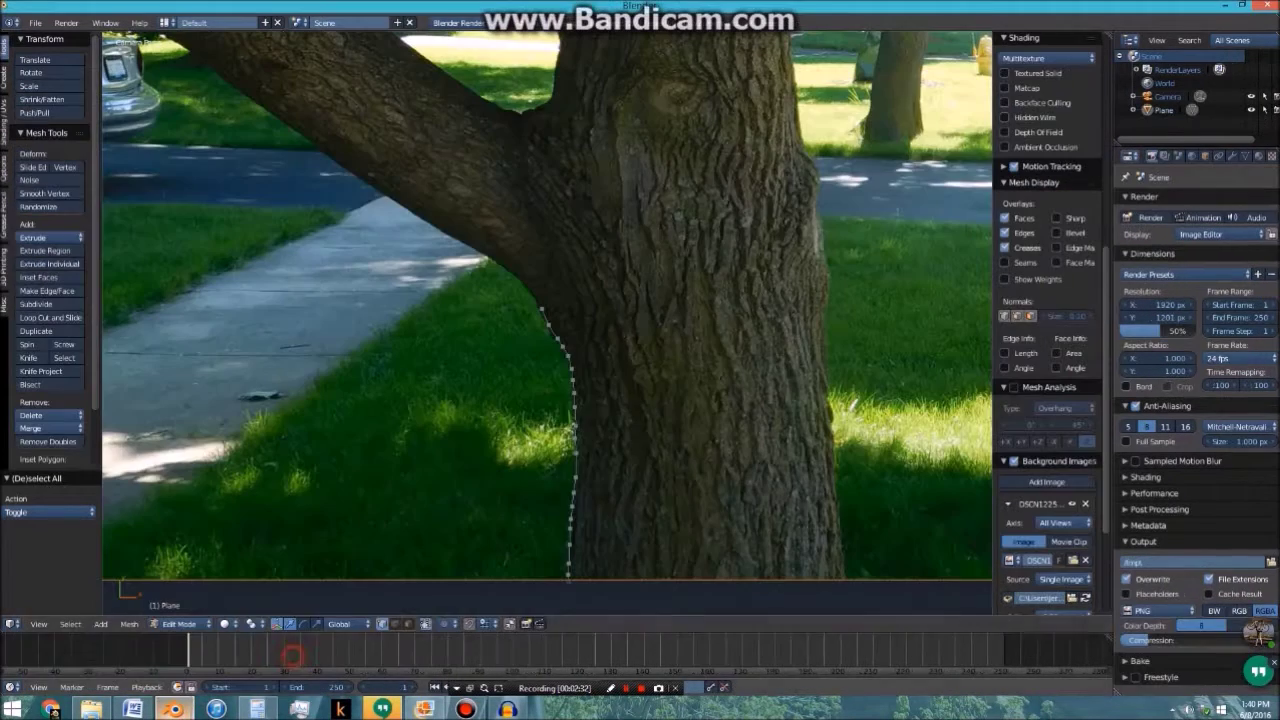
{"action": "key", "text": "Tab"}
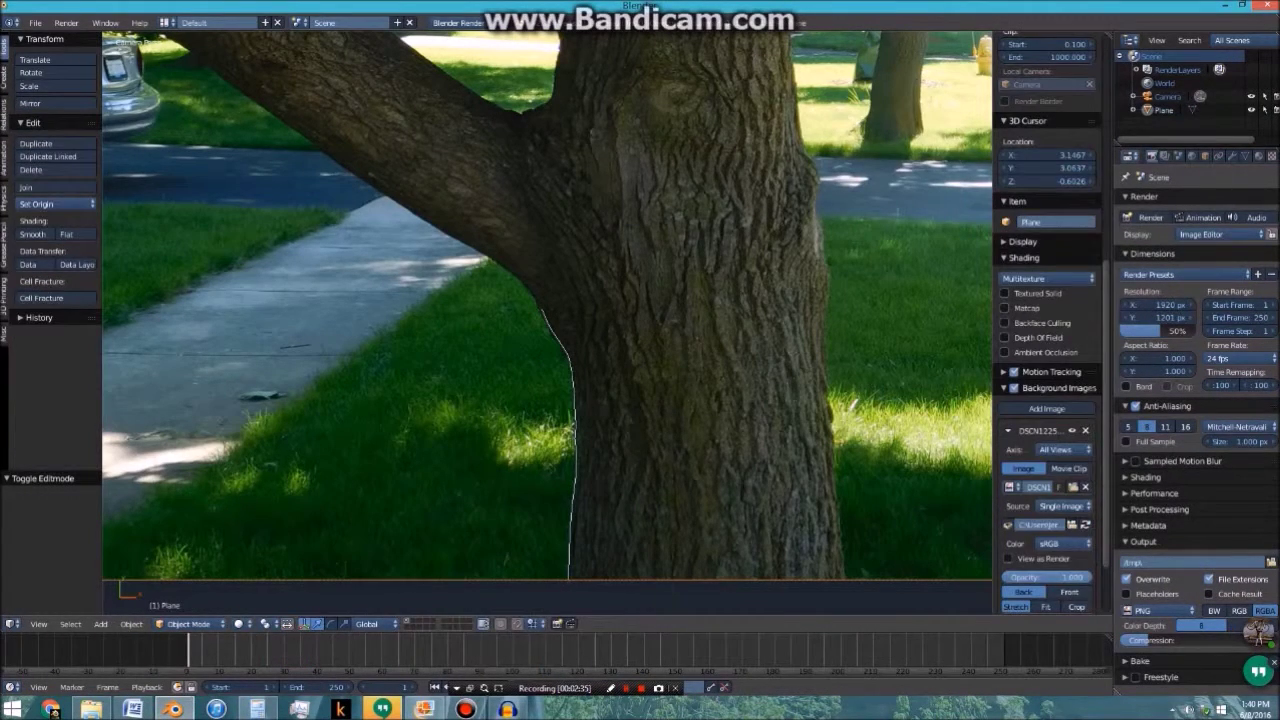
{"action": "key", "text": "2"}
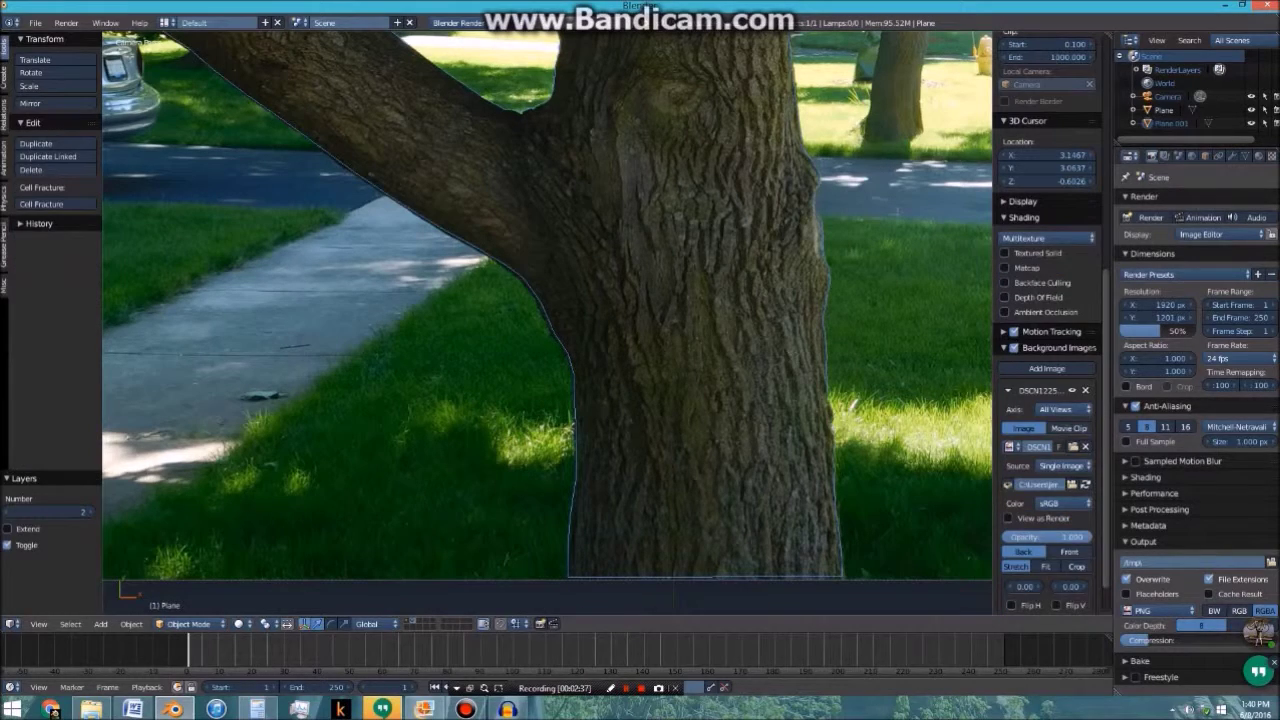
Move the finished tree outline to layer 1 and show that layer
{"action": "right_click", "coordinate": [562, 348]}
{"action": "key", "text": "m"}
{"action": "left_click", "coordinate": [668, 372]}
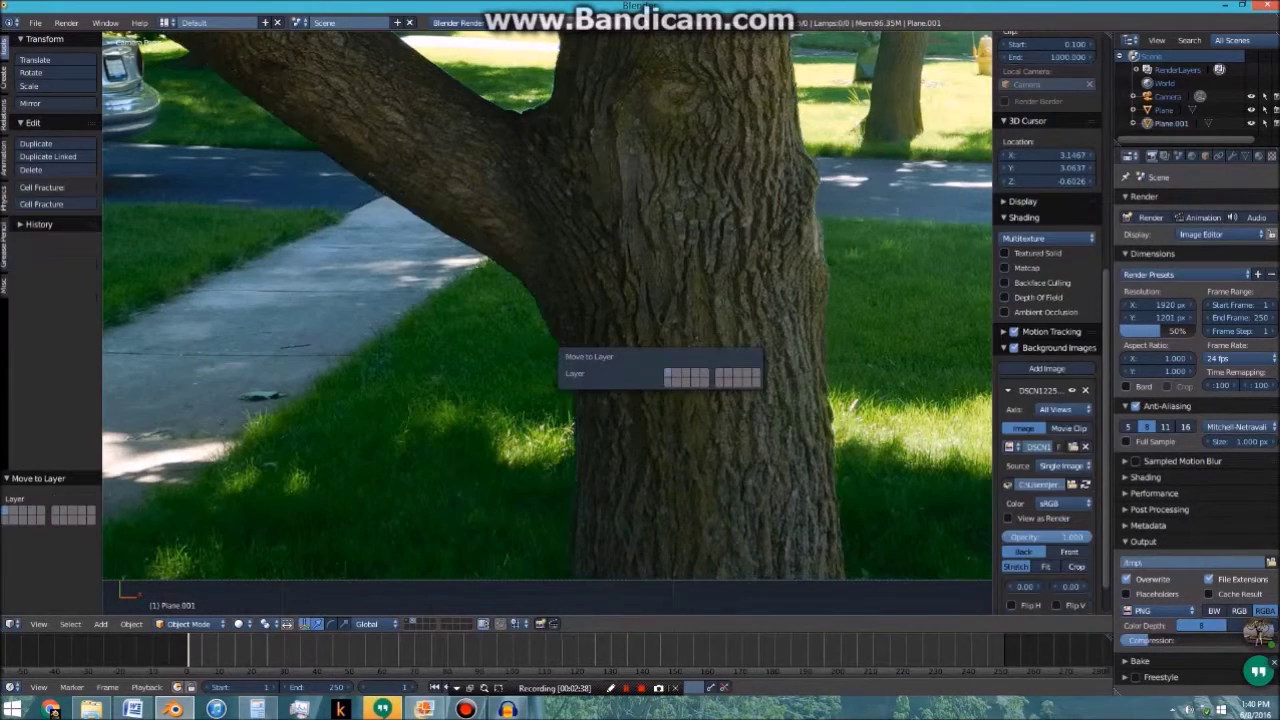
{"action": "key", "text": "1"}
{"action": "scroll", "coordinate": [700, 243], "scroll_direction": "down", "scroll_amount": 6}
{"action": "scroll", "coordinate": [700, 243], "scroll_direction": "up", "scroll_amount": 2}
Select the finished outline over the photo and enter Edit Mode on it
{"action": "key", "text": "a"}
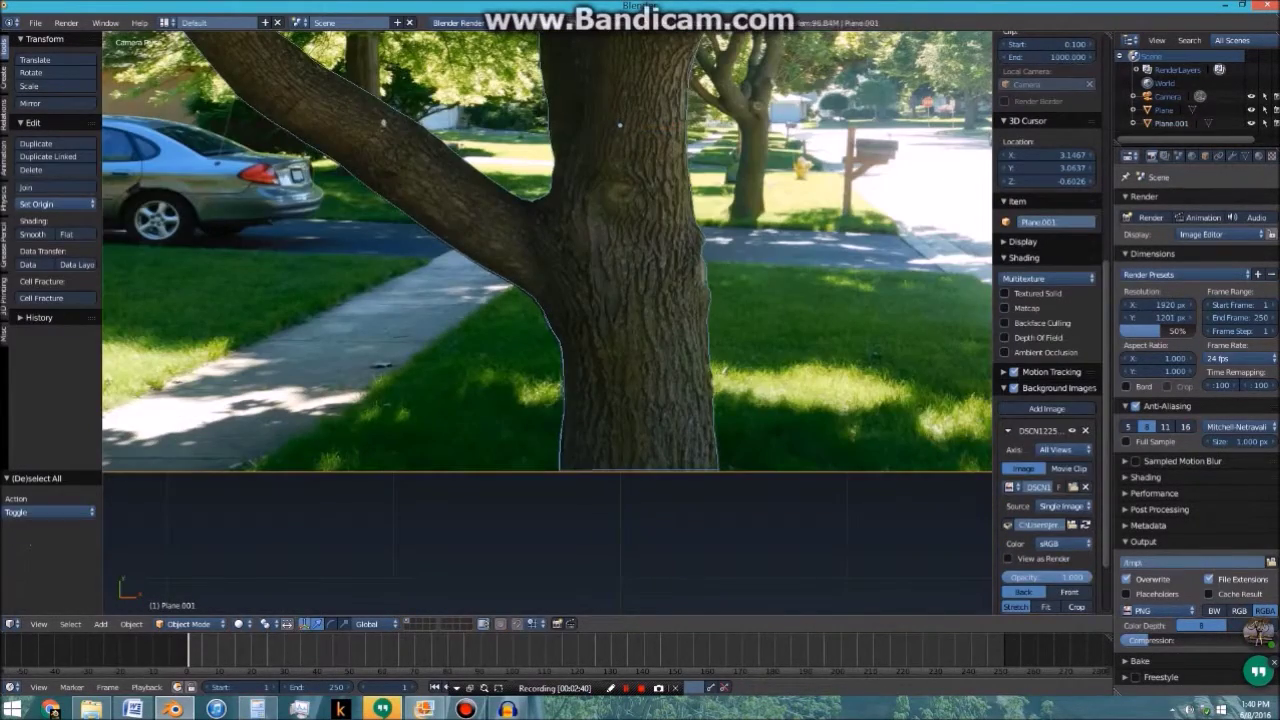
{"action": "key", "text": "a"}
{"action": "scroll", "coordinate": [547, 322], "scroll_direction": "down", "scroll_amount": 2}
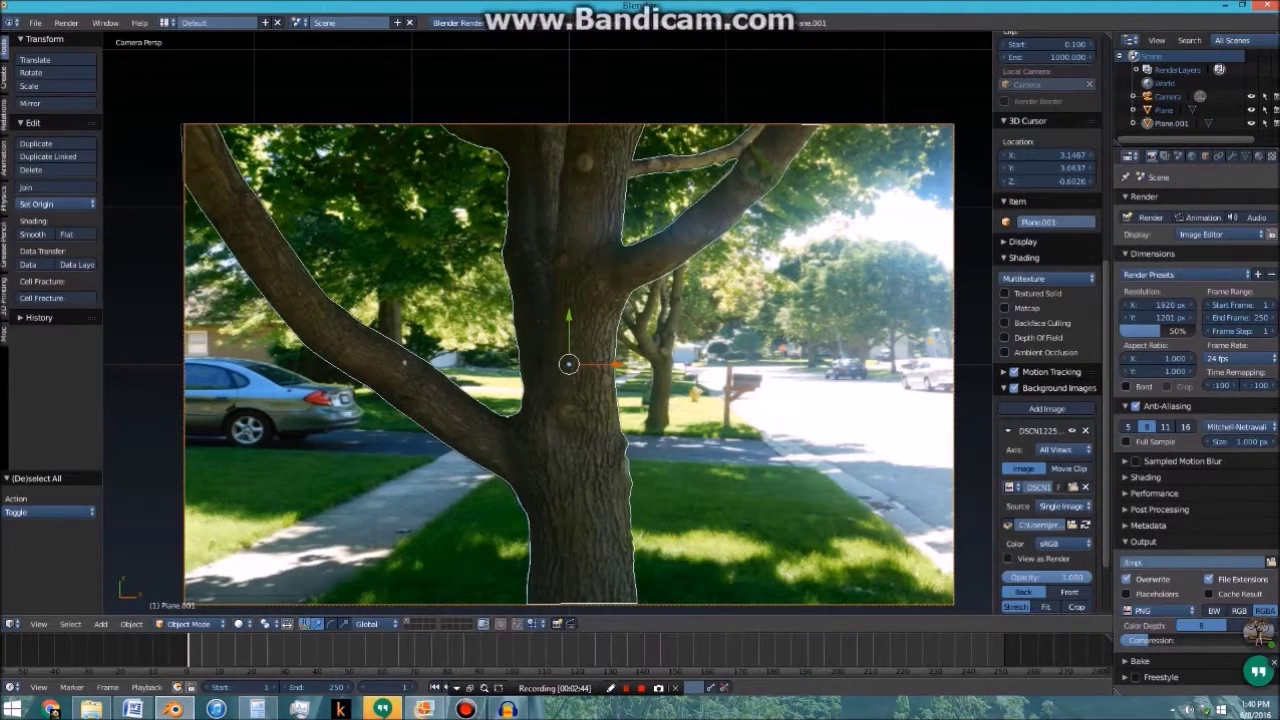
{"action": "key", "text": "Tab"}
{"action": "scroll", "coordinate": [548, 322], "scroll_direction": "up", "scroll_amount": 5}
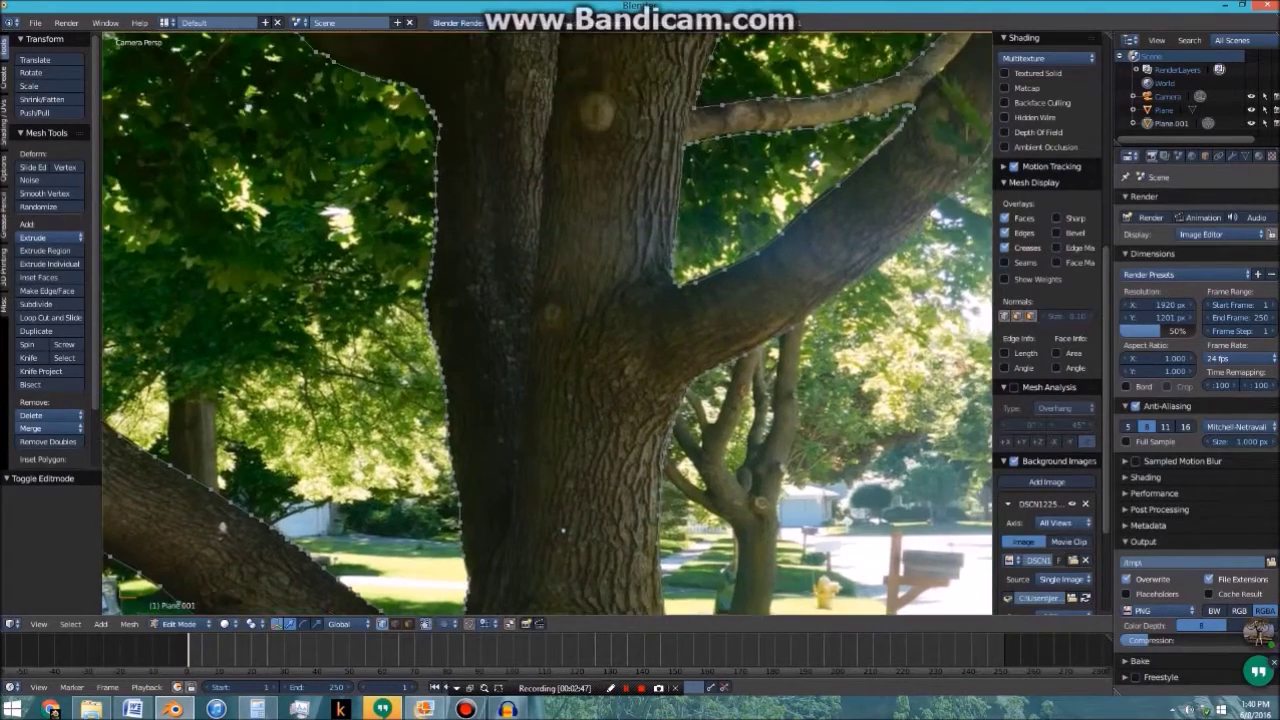
{"action": "scroll", "coordinate": [548, 322], "scroll_direction": "down", "scroll_amount": 4}
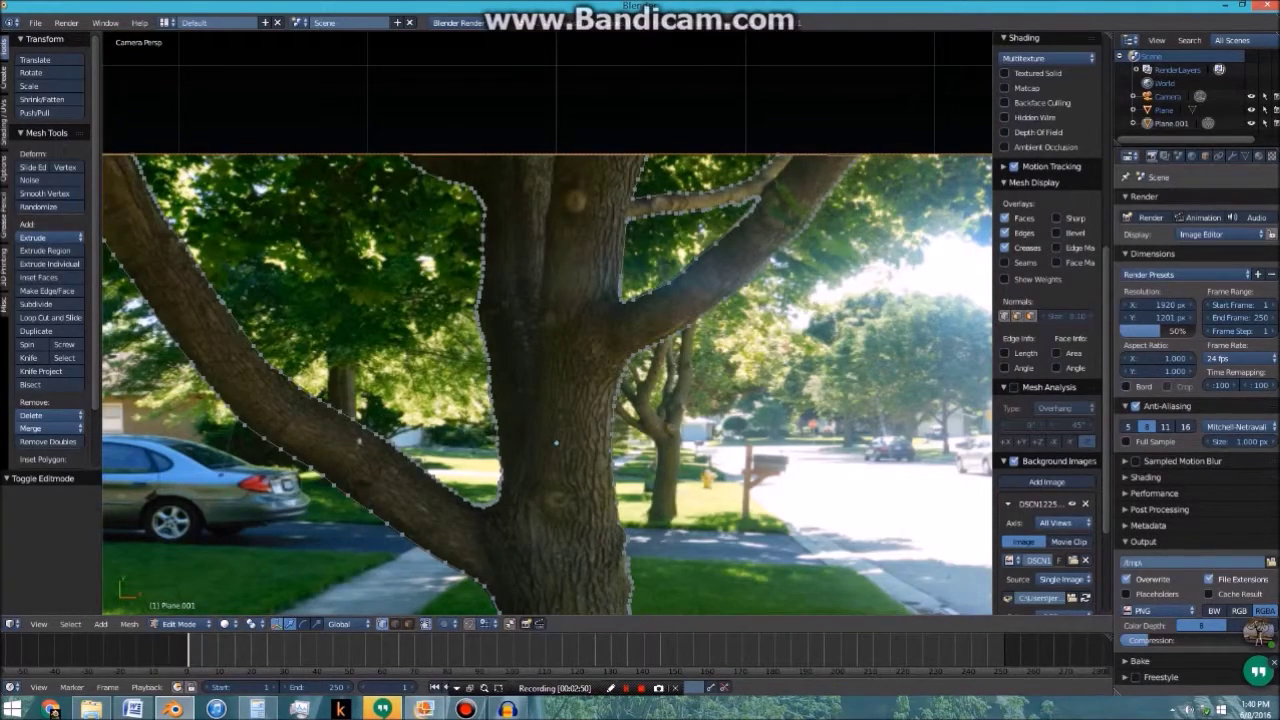
{"action": "scroll", "coordinate": [548, 322], "scroll_direction": "up", "scroll_amount": 1}
Try to fill the whole tree outline with a single face, undo the fill and deselect all vertices
{"action": "key", "text": "a"}
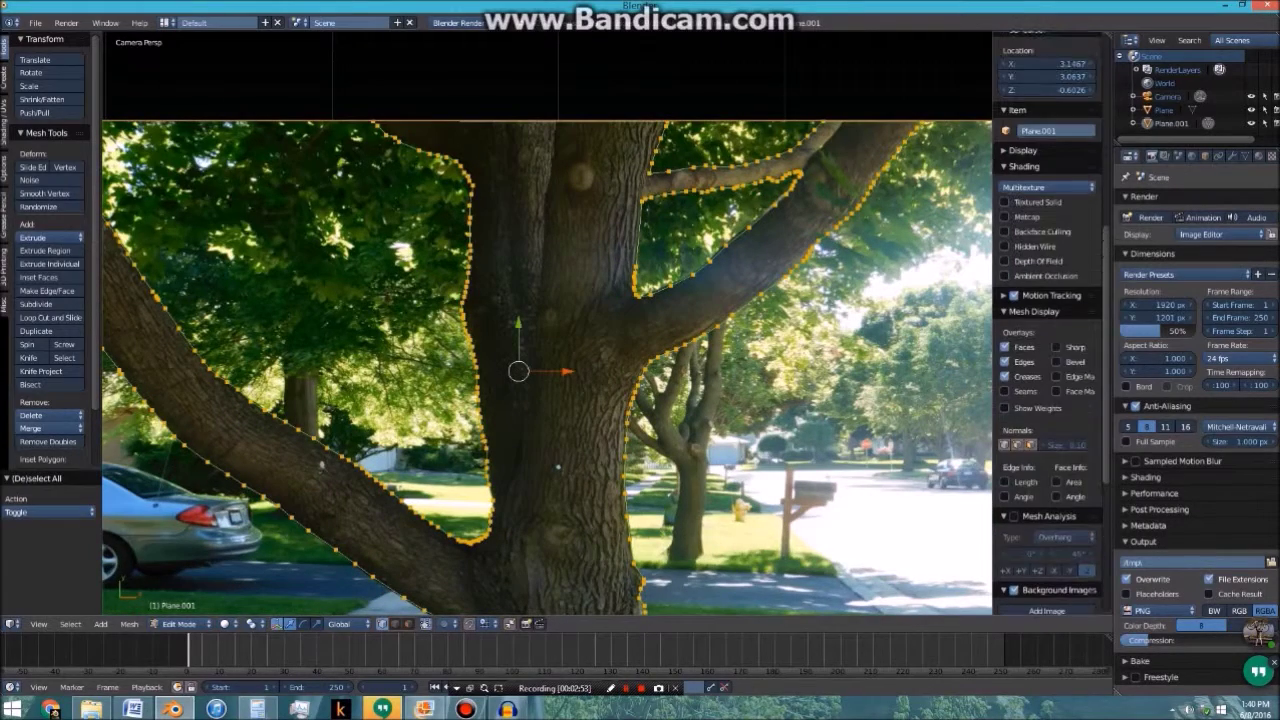
{"action": "key", "text": "f"}
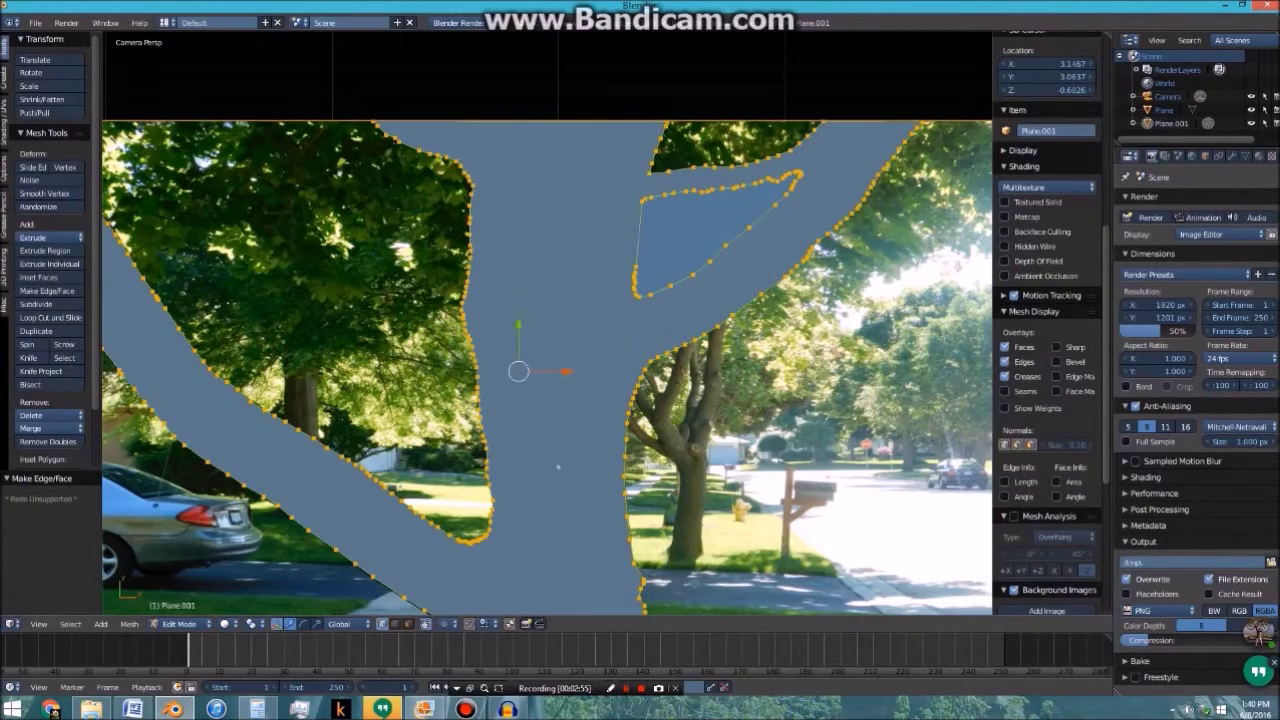
{"action": "scroll", "coordinate": [548, 322], "scroll_direction": "up", "scroll_amount": 8}
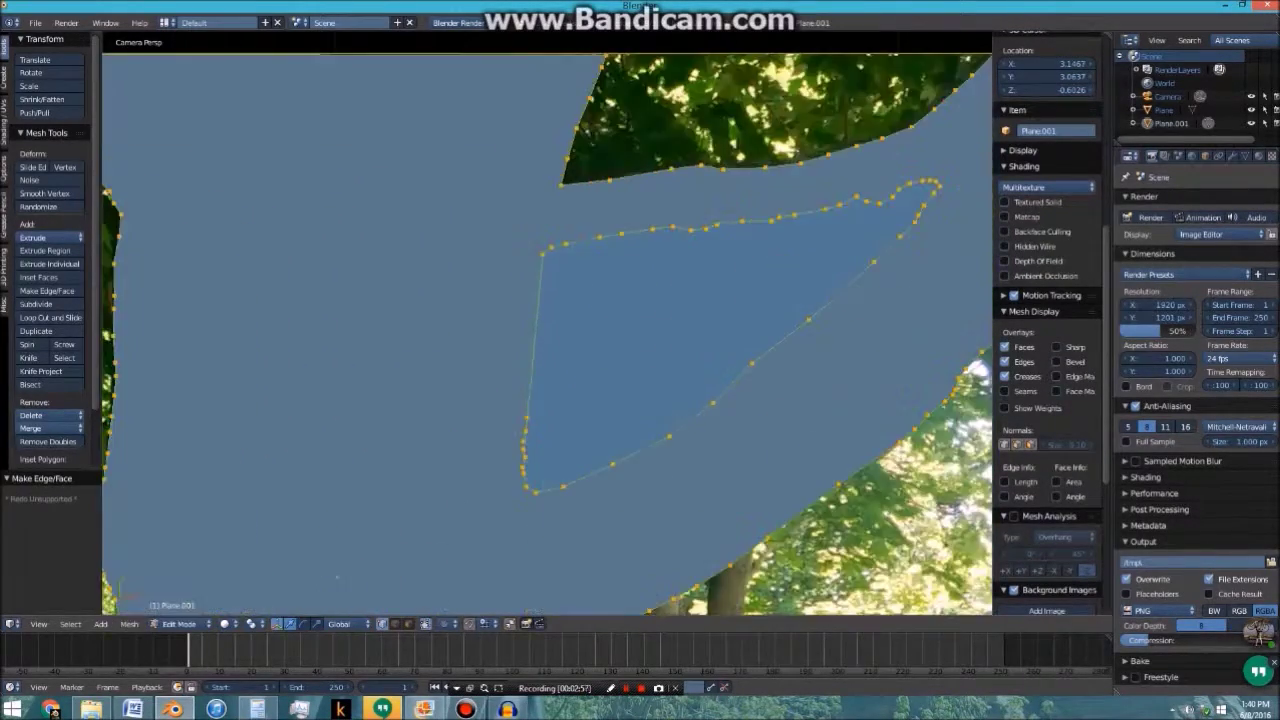
{"action": "key", "text": "ctrl+z"}
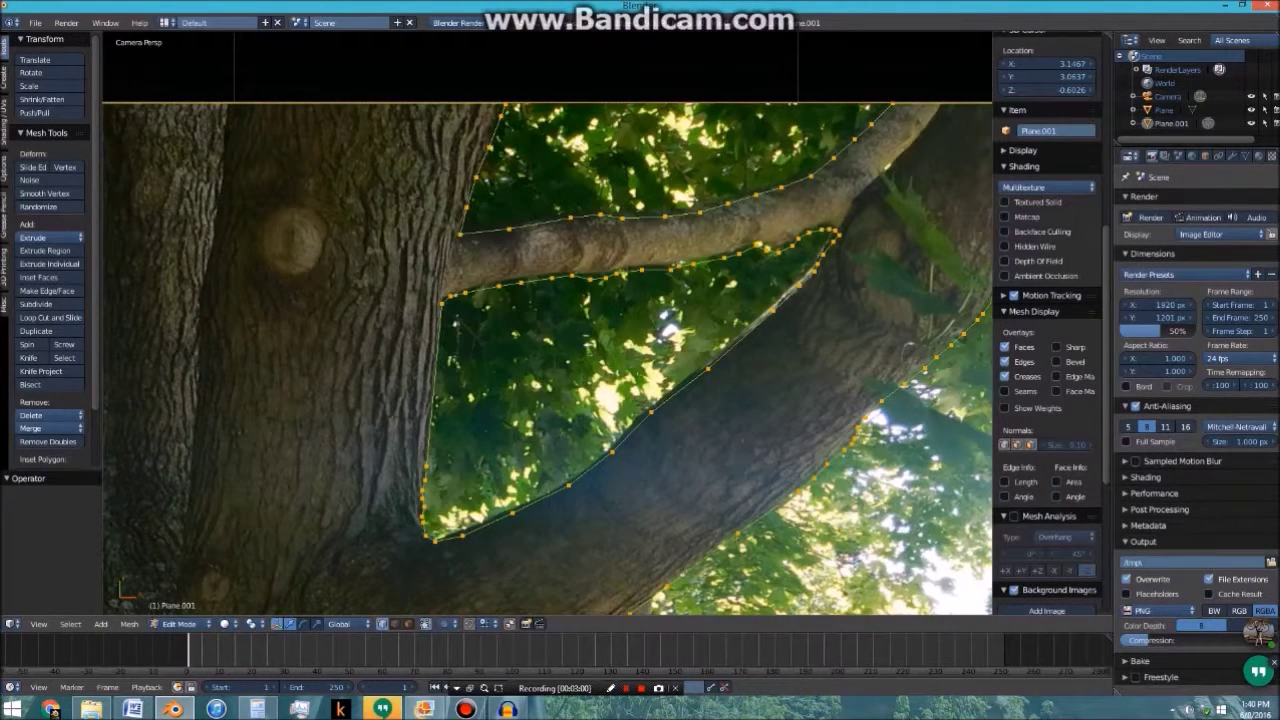
{"action": "key", "text": "f"}
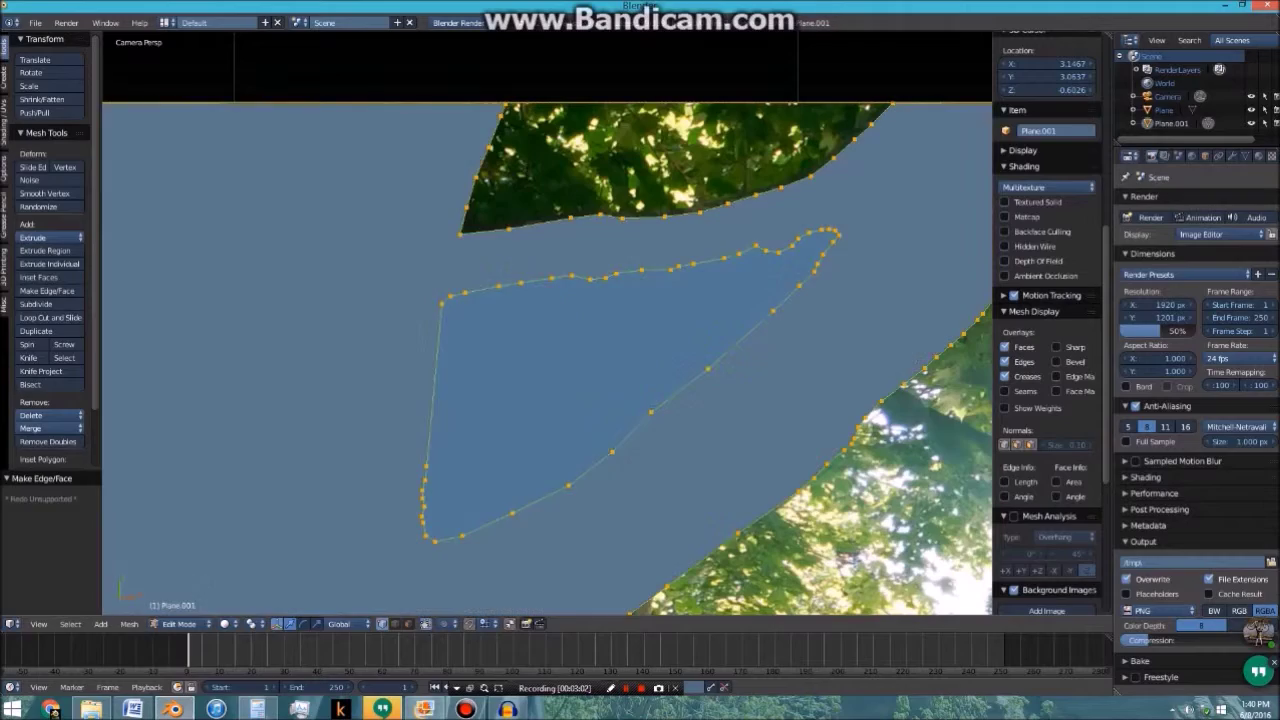
{"action": "key", "text": "ctrl+z"}
{"action": "key", "text": "a"}
Connect the vertices across the base of the thick right branch with an edge, and those across the small branch's base
{"action": "middle_click_drag", "start_coordinate": [548, 420], "coordinate": [635, 205], "text": "shift"}
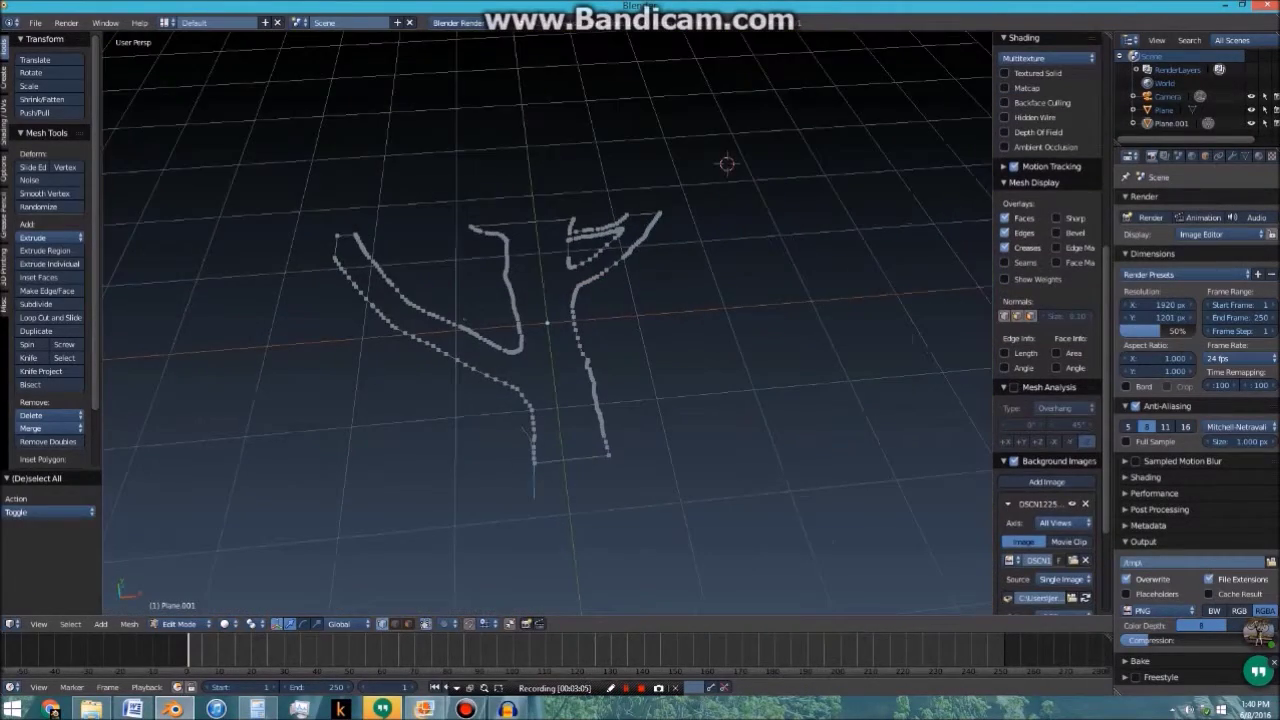
{"action": "key", "text": "KP_0"}
{"action": "scroll", "coordinate": [548, 322], "scroll_direction": "up", "scroll_amount": 4}
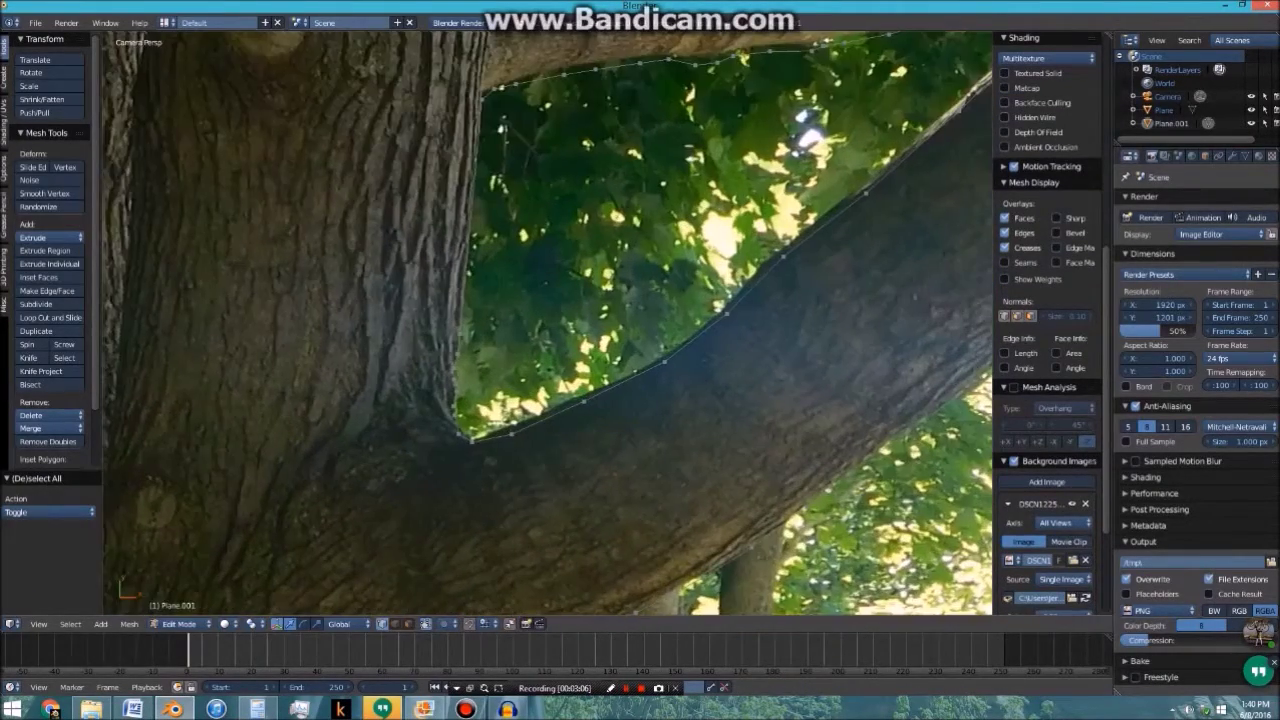
{"action": "right_click", "coordinate": [543, 279]}
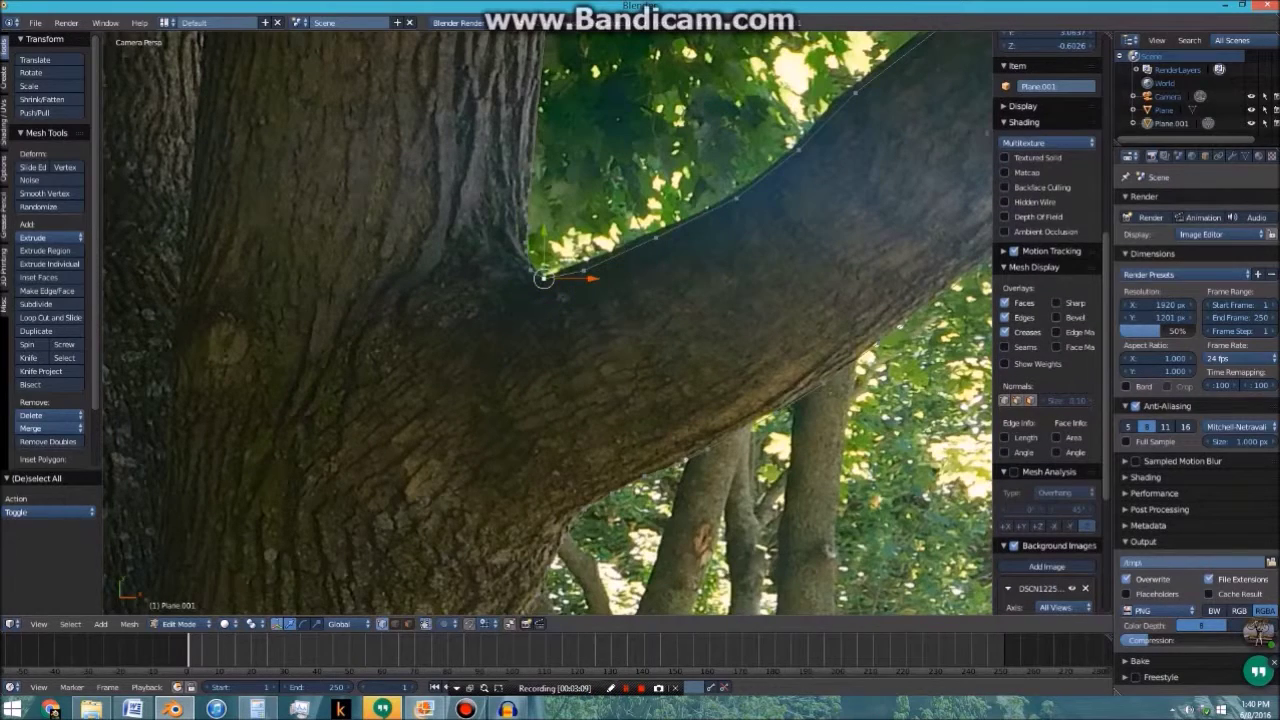
{"action": "right_click", "coordinate": [585, 508], "text": "shift"}
{"action": "key", "text": "f"}
{"action": "middle_click_drag", "start_coordinate": [575, 200], "coordinate": [591, 594], "text": "shift"}
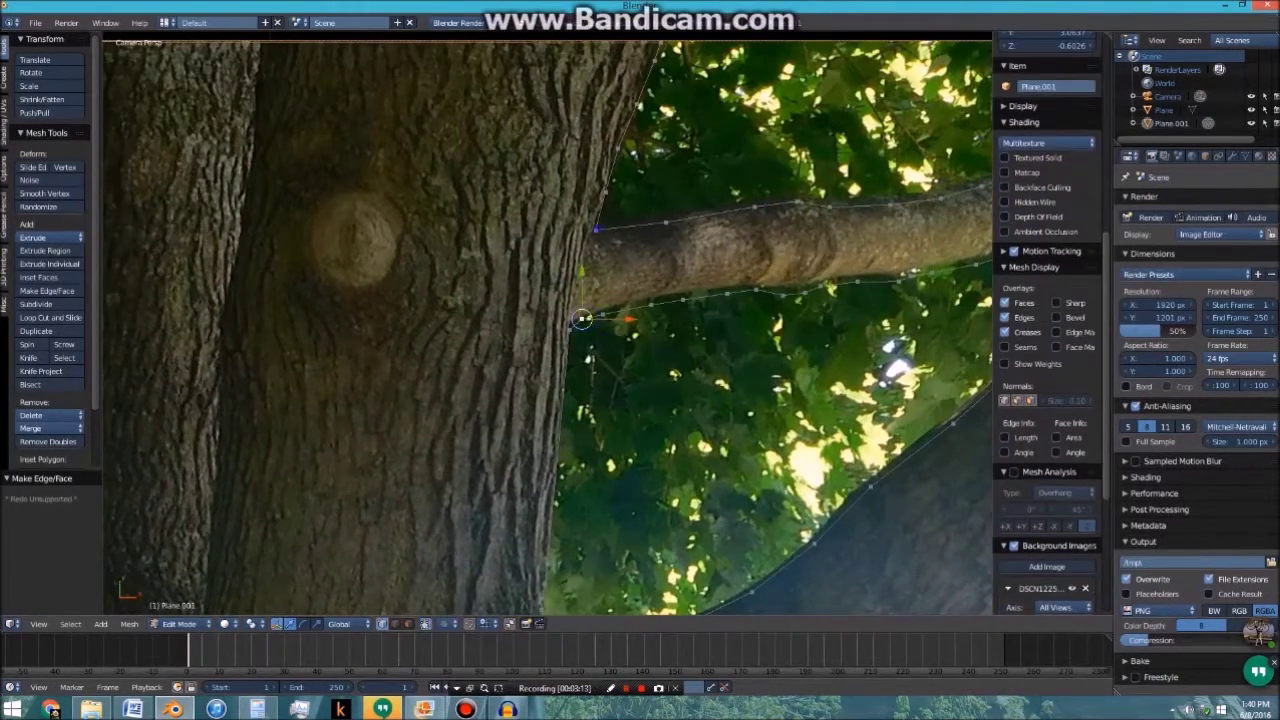
{"action": "key", "text": "a"}
{"action": "scroll", "coordinate": [589, 358], "scroll_direction": "down", "scroll_amount": 5}
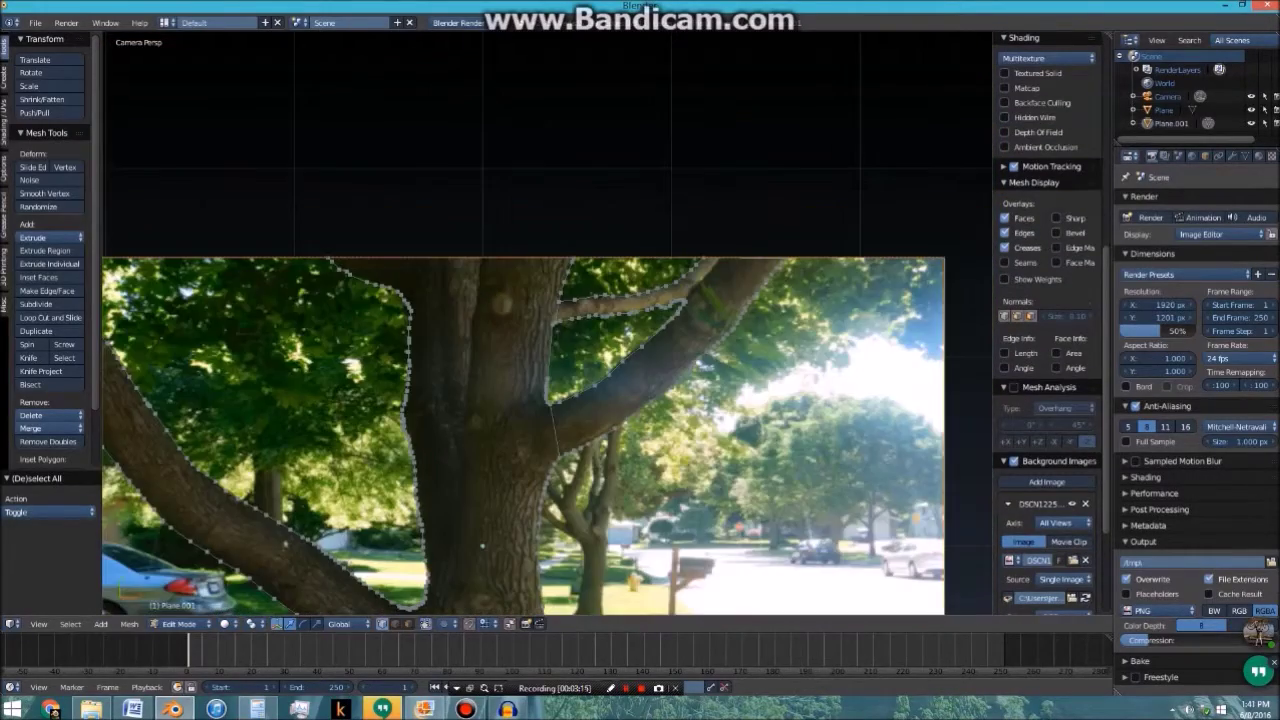
Circle-select the outline vertices of the thick right branch and the small branch above it
{"action": "scroll", "coordinate": [570, 435], "scroll_direction": "up", "scroll_amount": 4}
{"action": "key", "text": "c"}
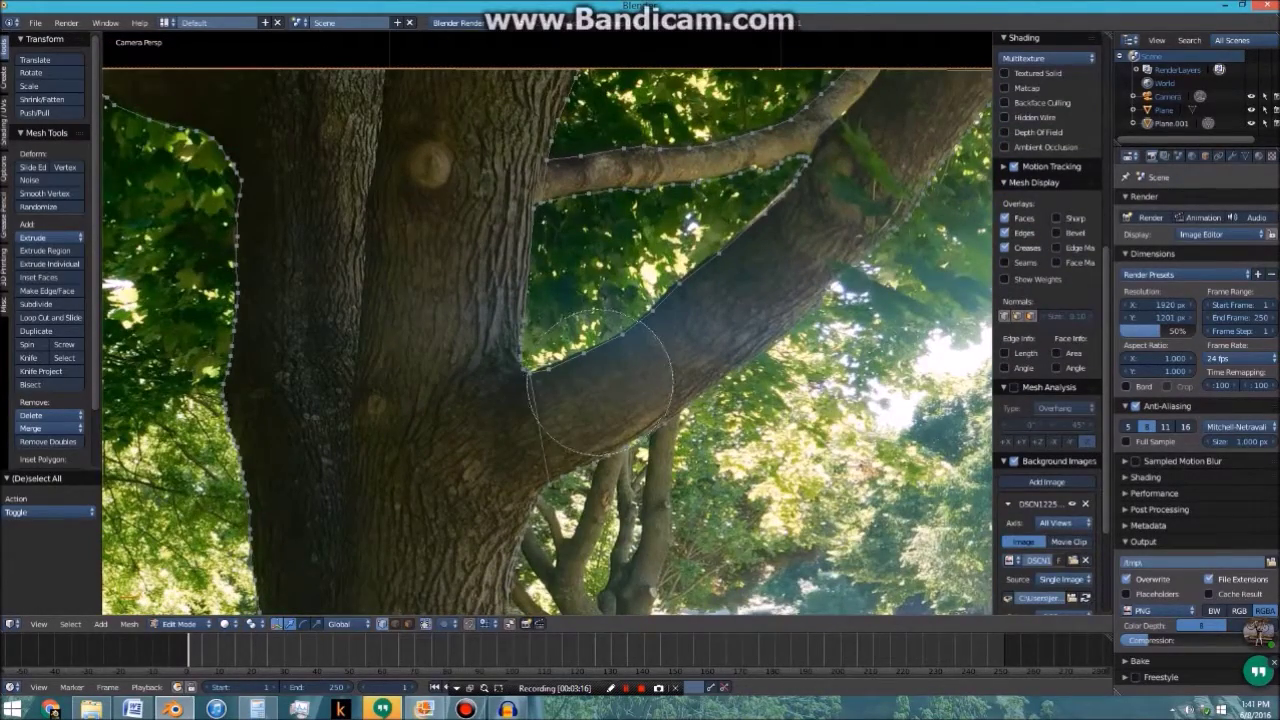
{"action": "left_click", "coordinate": [602, 388]}
{"action": "mouse_move", "coordinate": [602, 399]}
{"action": "left_mouse_down"}
{"action": "mouse_move", "coordinate": [588, 422]}
{"action": "mouse_move", "coordinate": [709, 350]}
{"action": "mouse_move", "coordinate": [742, 285]}
{"action": "left_mouse_up"}
{"action": "mouse_move", "coordinate": [815, 205]}
{"action": "left_mouse_down"}
{"action": "mouse_move", "coordinate": [900, 115]}
{"action": "mouse_move", "coordinate": [690, 165]}
{"action": "mouse_move", "coordinate": [630, 205]}
{"action": "mouse_move", "coordinate": [612, 200]}
{"action": "left_mouse_up"}
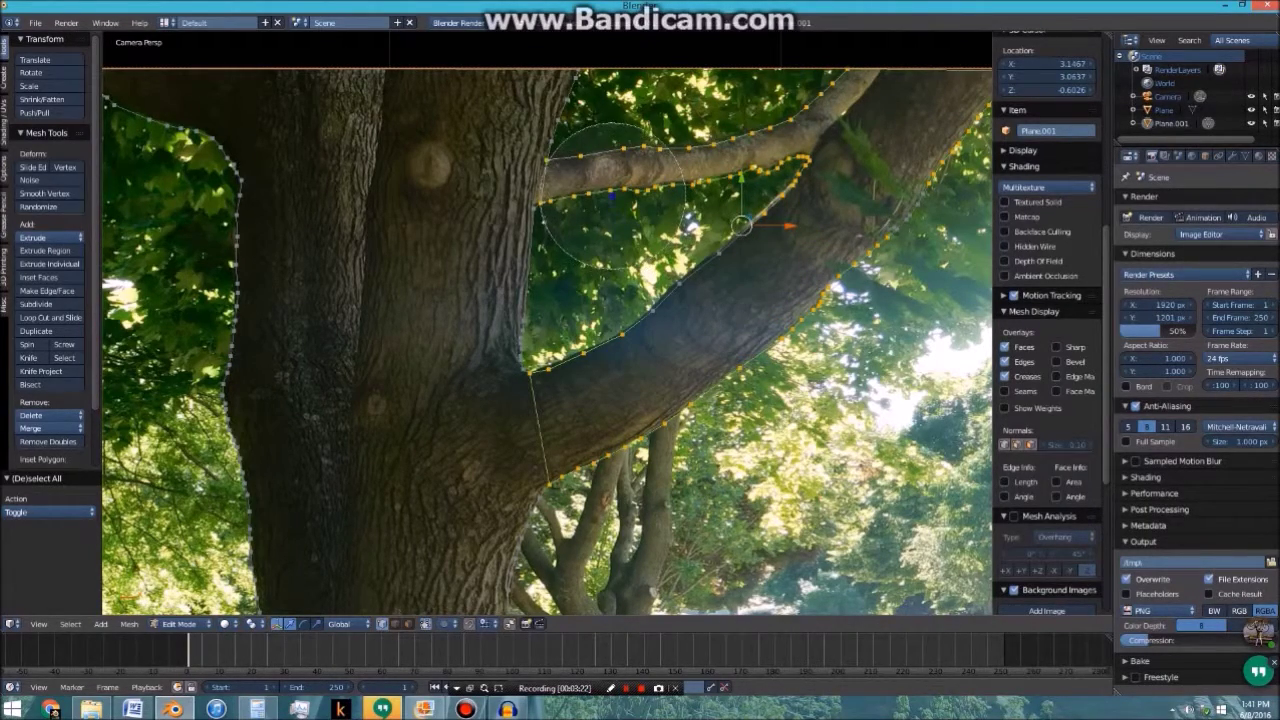
{"action": "right_click", "coordinate": [613, 196]}
{"action": "scroll", "coordinate": [613, 196], "scroll_direction": "down", "scroll_amount": 4}
{"action": "middle_click_drag", "start_coordinate": [813, 190], "coordinate": [785, 198], "text": "shift"}
{"action": "key", "text": "c"}
{"action": "left_click_drag", "start_coordinate": [785, 198], "coordinate": [705, 242]}
{"action": "right_click", "coordinate": [710, 245]}
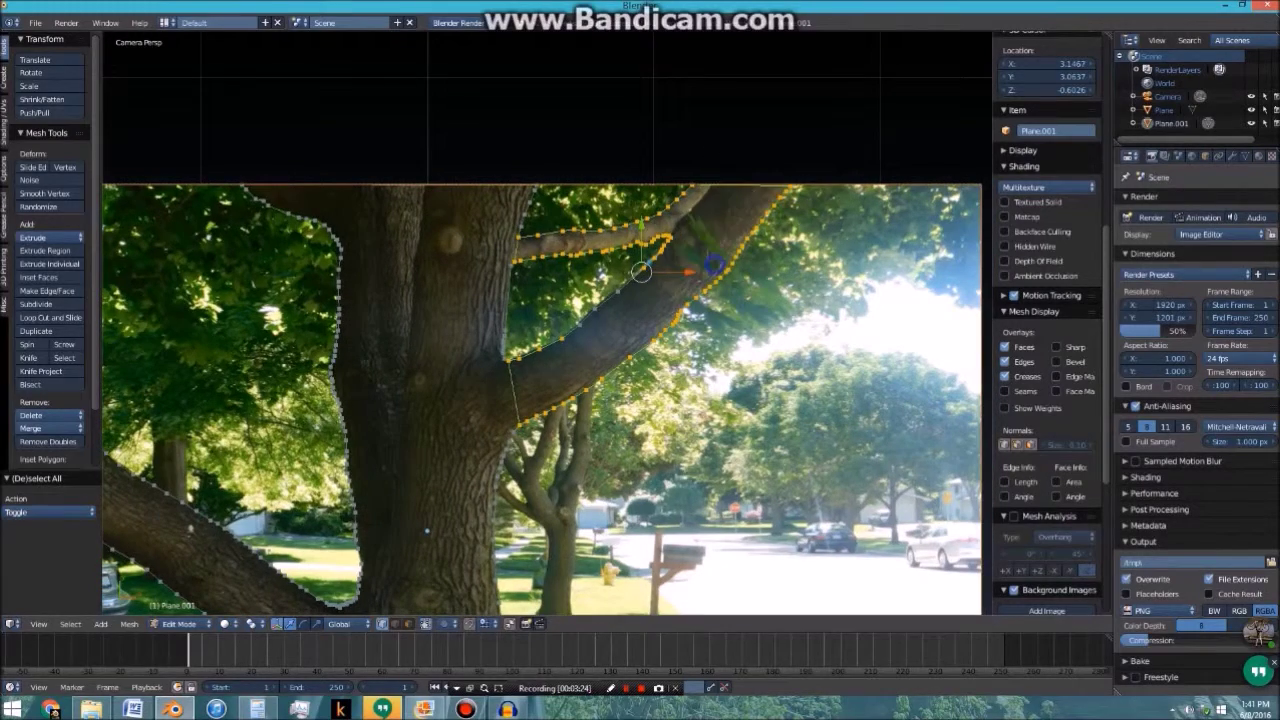
{"action": "key", "text": "f"}
{"action": "scroll", "coordinate": [620, 310], "scroll_direction": "up", "scroll_amount": 4}
{"action": "key", "text": "ctrl+z"}
Add the two missed vertices on the thick right branch's upper edge to the selection and fill both right branches with a face
{"action": "right_click", "coordinate": [614, 327], "text": "shift"}
{"action": "right_click", "coordinate": [646, 292], "text": "shift"}
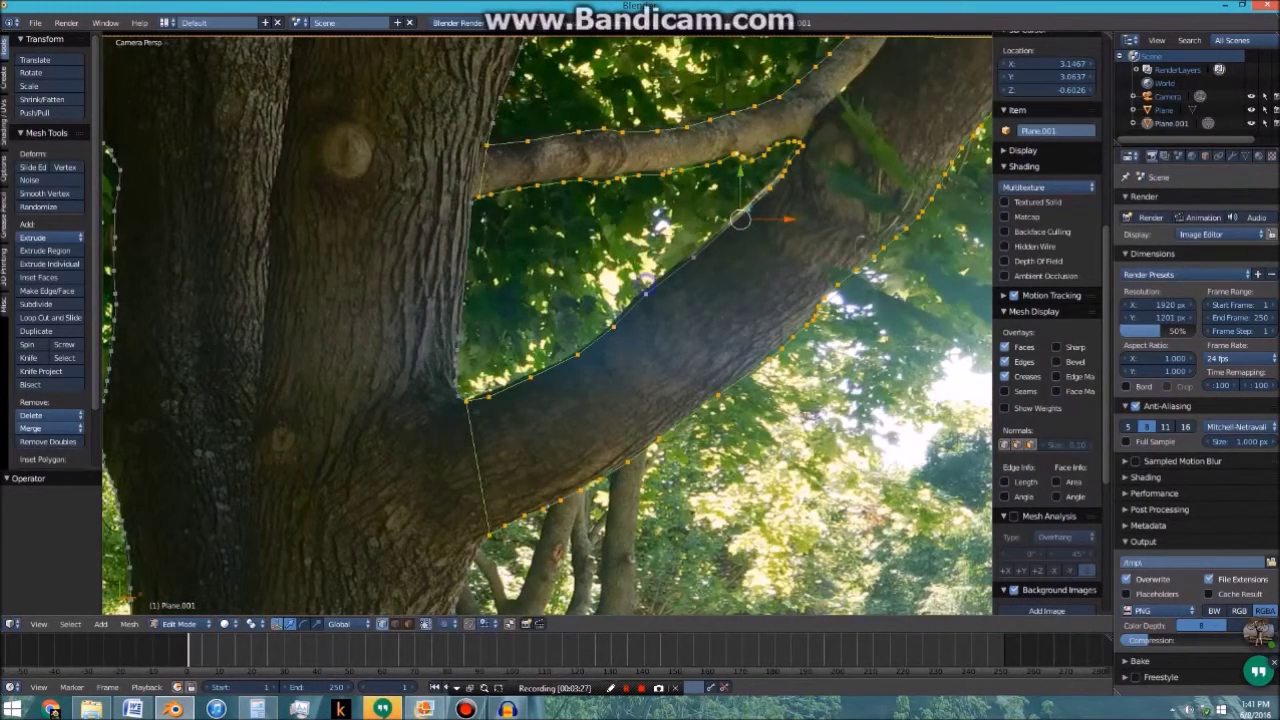
{"action": "key", "text": "f"}
{"action": "key", "text": "a"}
{"action": "scroll", "coordinate": [1048, 330], "scroll_direction": "down", "scroll_amount": 3}
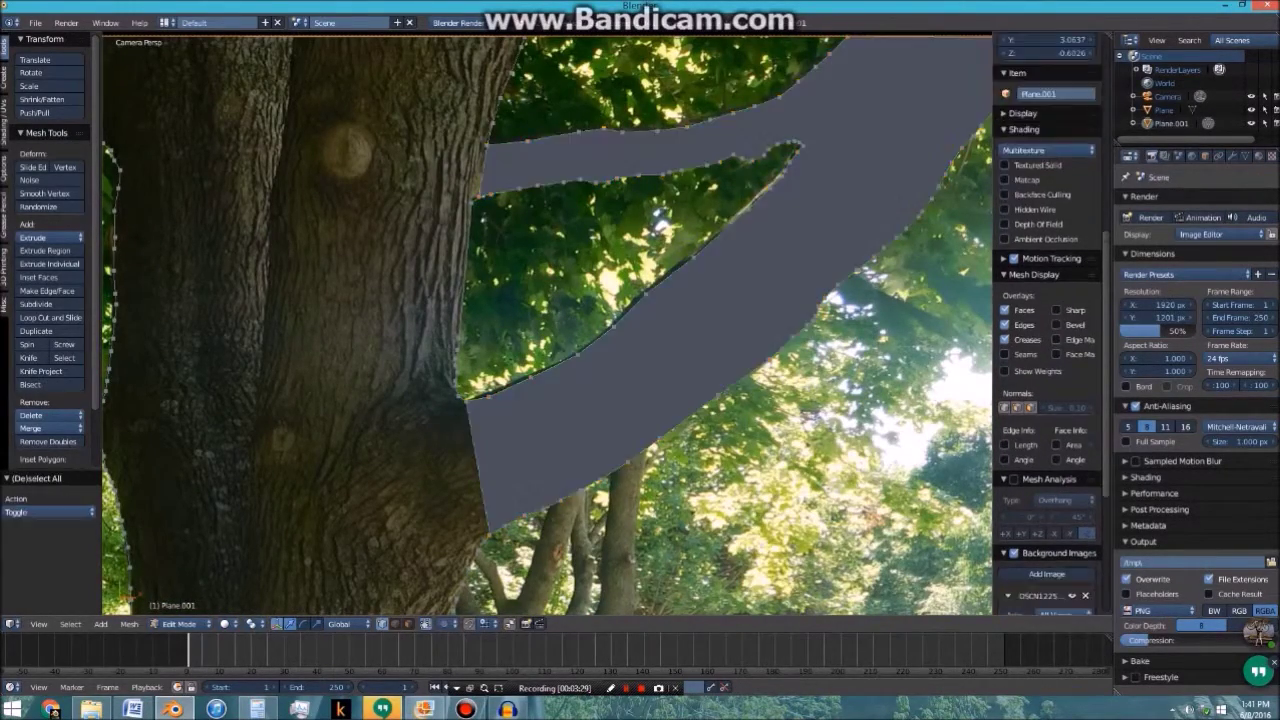
{"action": "scroll", "coordinate": [860, 300], "scroll_direction": "up", "scroll_amount": 1}
{"action": "middle_click_drag", "start_coordinate": [860, 280], "coordinate": [890, 389], "text": "shift"}
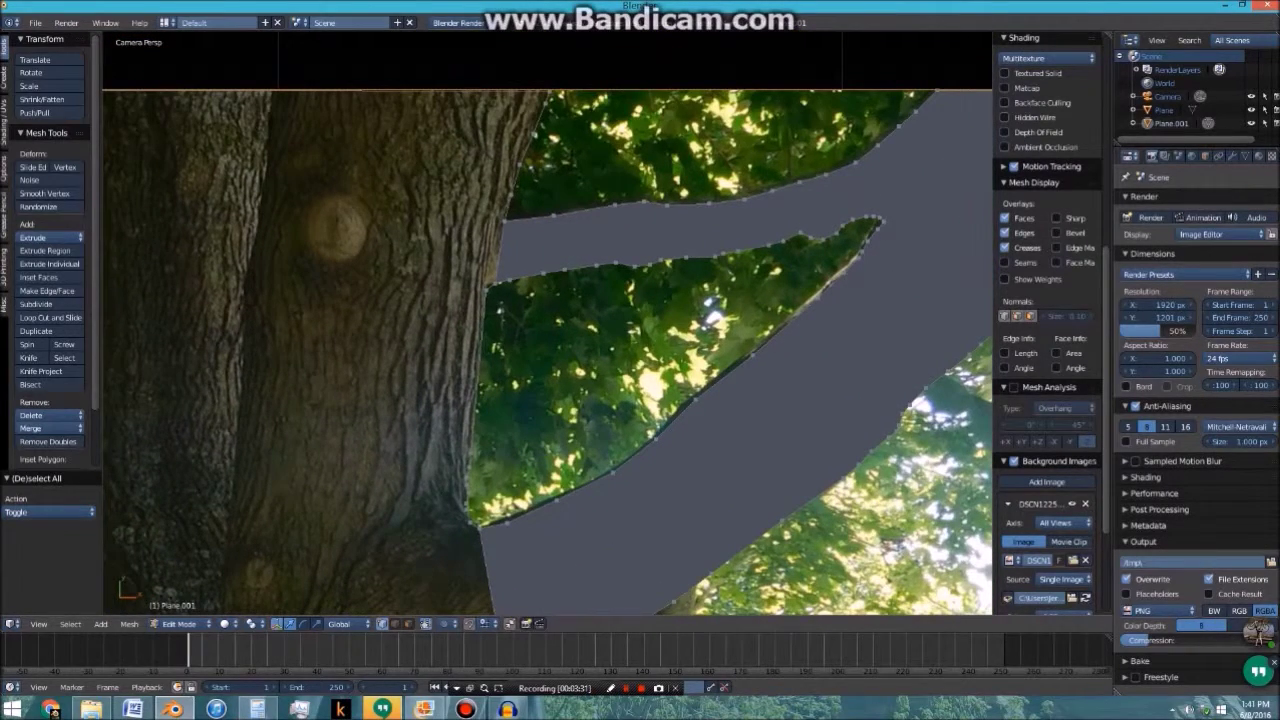
{"action": "scroll", "coordinate": [547, 323], "scroll_direction": "down", "scroll_amount": 5}
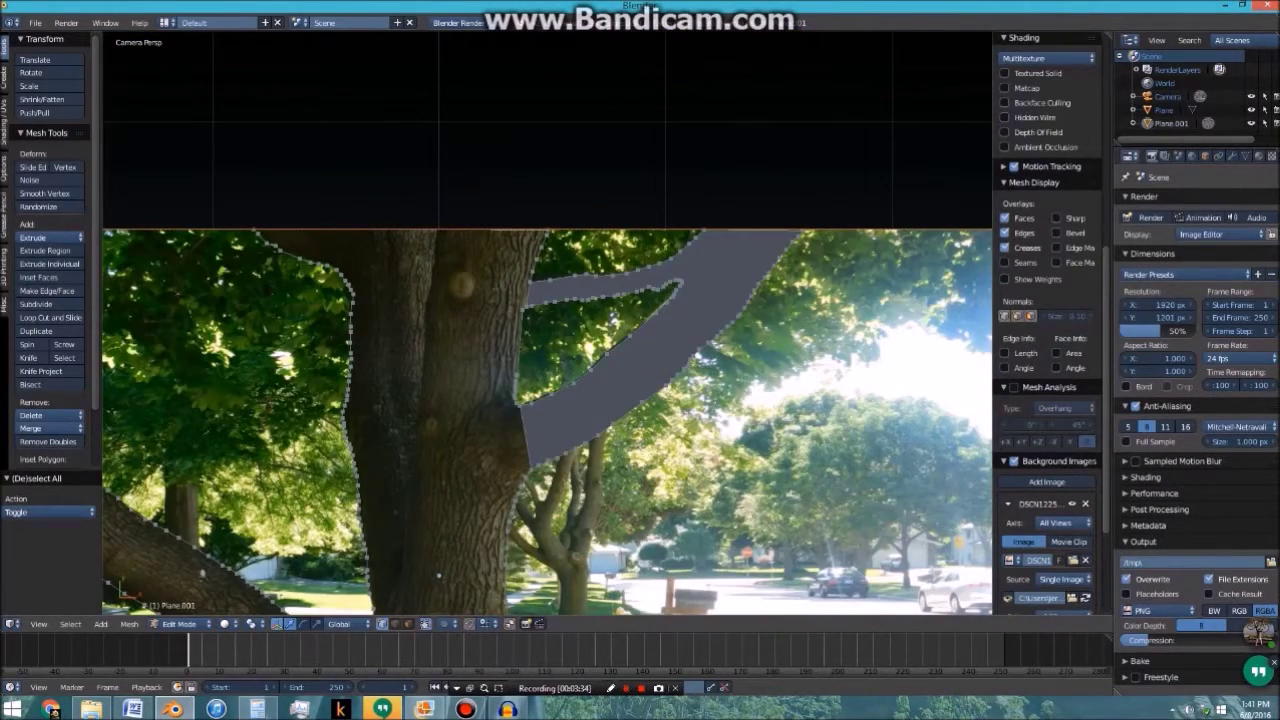
Invert the selection from the filled right branches to the remaining outline vertices of the trunk and left branch
{"action": "key", "text": "a"}
{"action": "scroll", "coordinate": [901, 379], "scroll_direction": "up", "scroll_amount": 8}
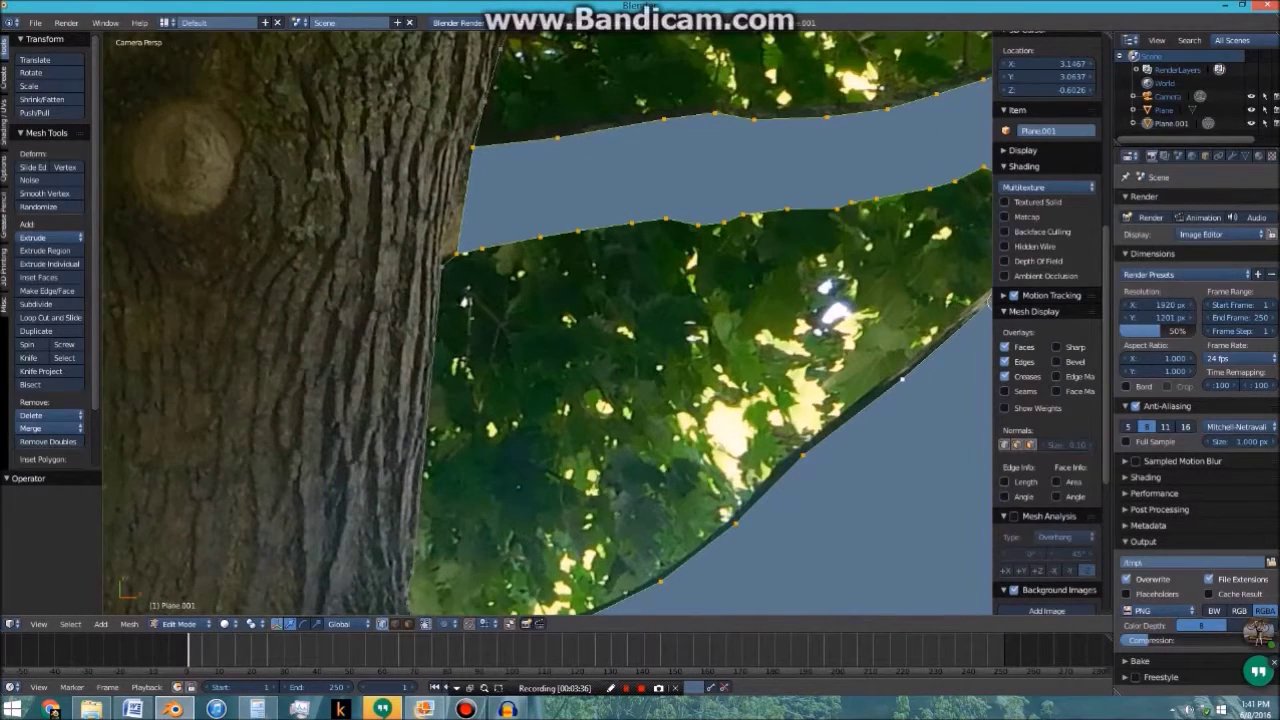
{"action": "key", "text": "a"}
{"action": "scroll", "coordinate": [1047, 300], "scroll_direction": "down", "scroll_amount": 5}
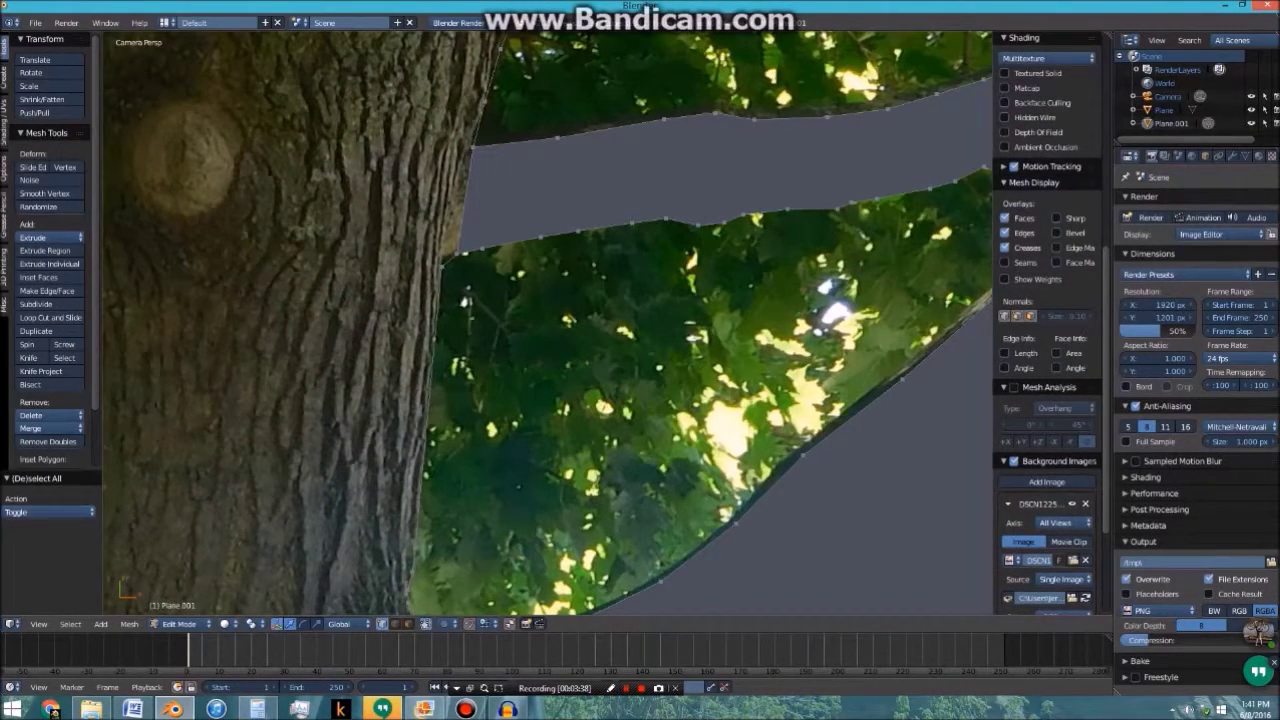
{"action": "left_click", "coordinate": [48, 512]}
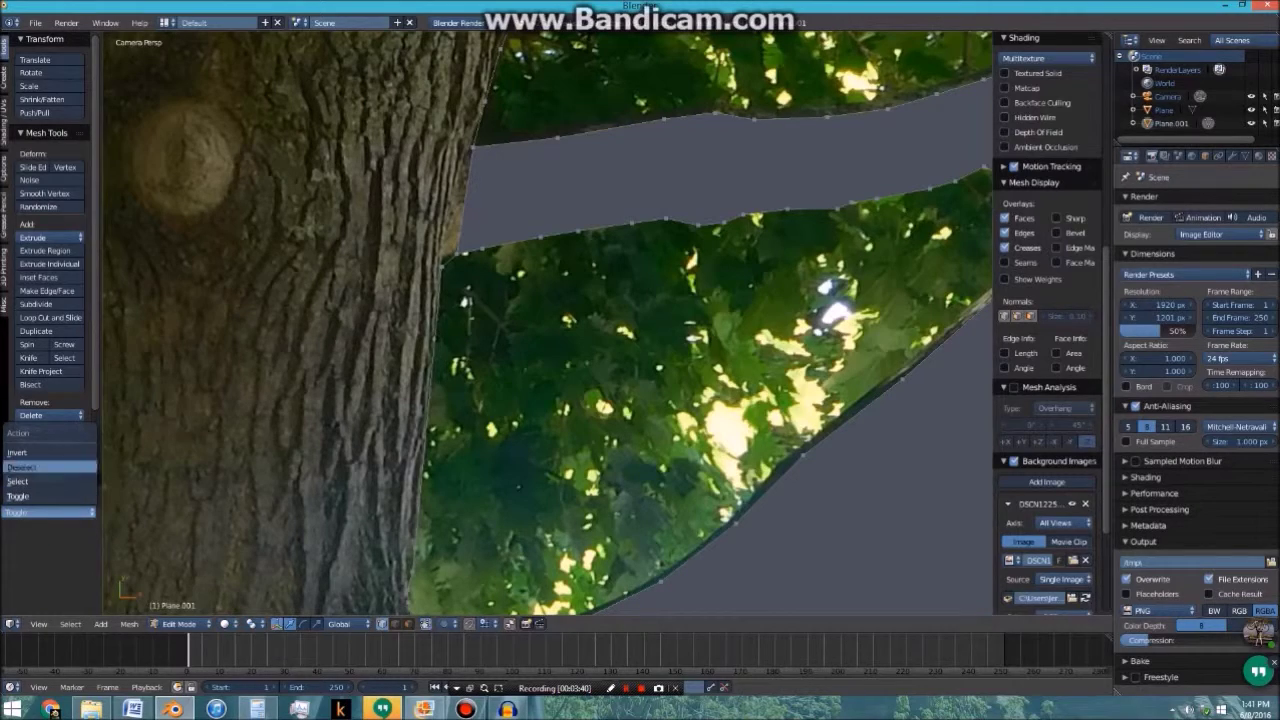
{"action": "left_click", "coordinate": [48, 453]}
{"action": "scroll", "coordinate": [547, 323], "scroll_direction": "down", "scroll_amount": 7}
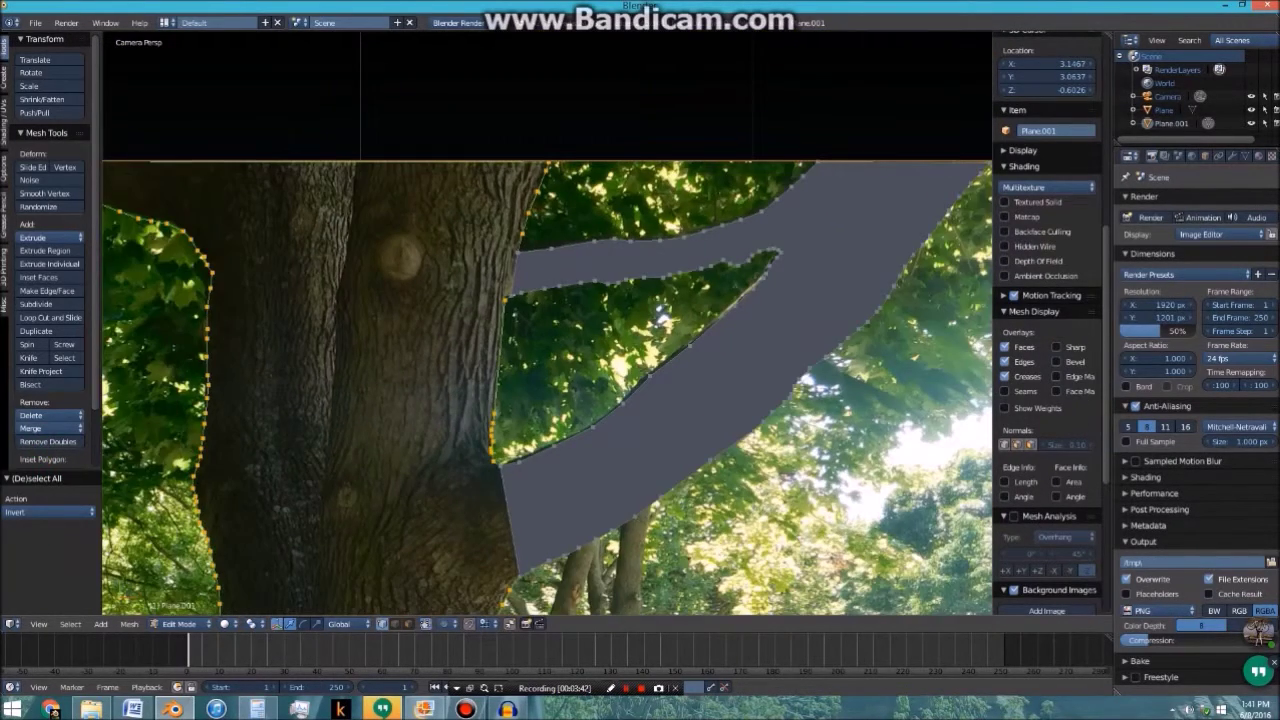
Fill the trunk and left branch outline with a face and return to Object Mode
{"action": "scroll", "coordinate": [547, 323], "scroll_direction": "up", "scroll_amount": 3}
{"action": "middle_click_drag", "start_coordinate": [547, 400], "coordinate": [623, 238], "text": "shift"}
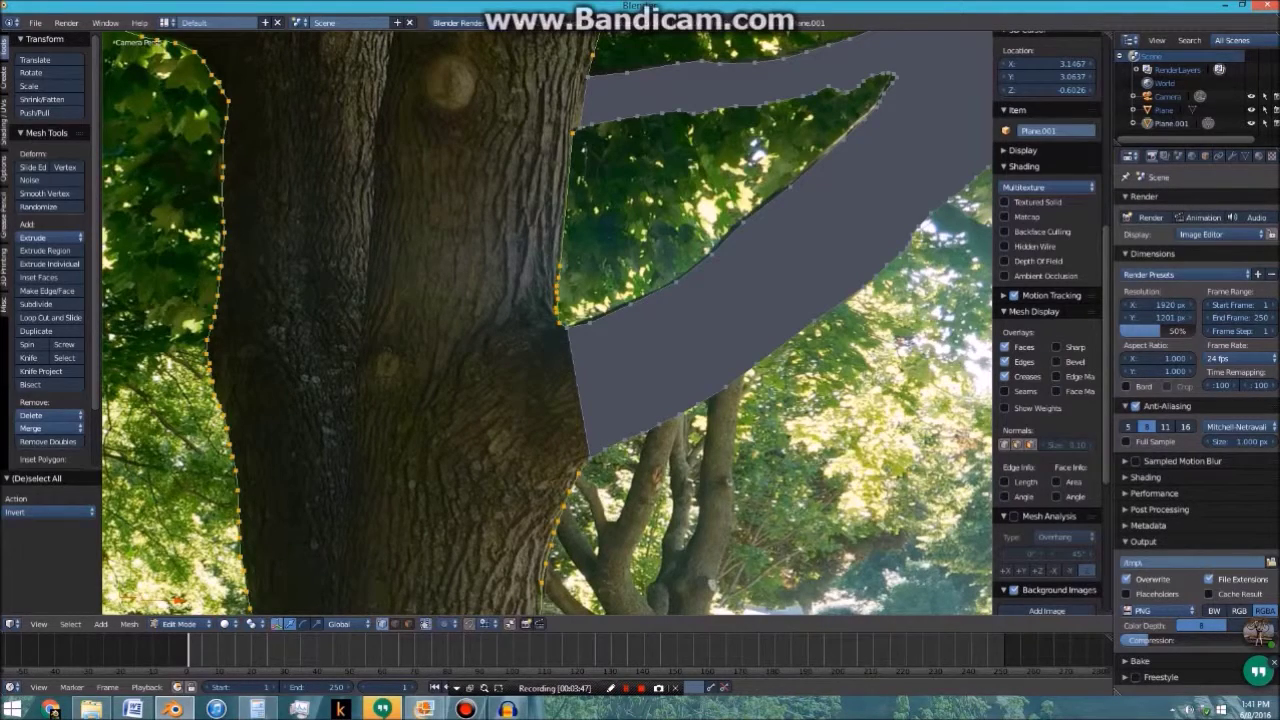
{"action": "key", "text": "f"}
{"action": "scroll", "coordinate": [550, 320], "scroll_direction": "down", "scroll_amount": 4}
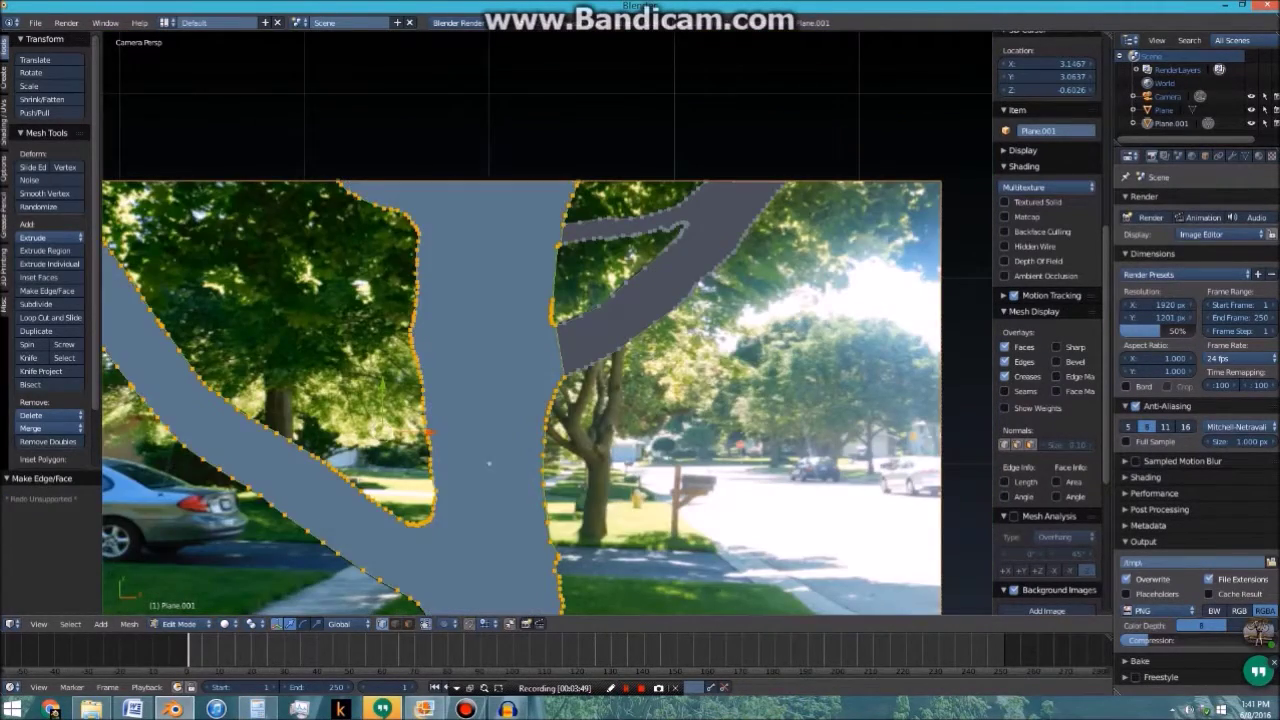
{"action": "scroll", "coordinate": [547, 323], "scroll_direction": "down", "scroll_amount": 4}
{"action": "key", "text": "Tab"}
{"action": "scroll", "coordinate": [547, 323], "scroll_direction": "up", "scroll_amount": 3}
{"action": "middle_click_drag", "start_coordinate": [547, 400], "coordinate": [574, 306], "text": "shift"}
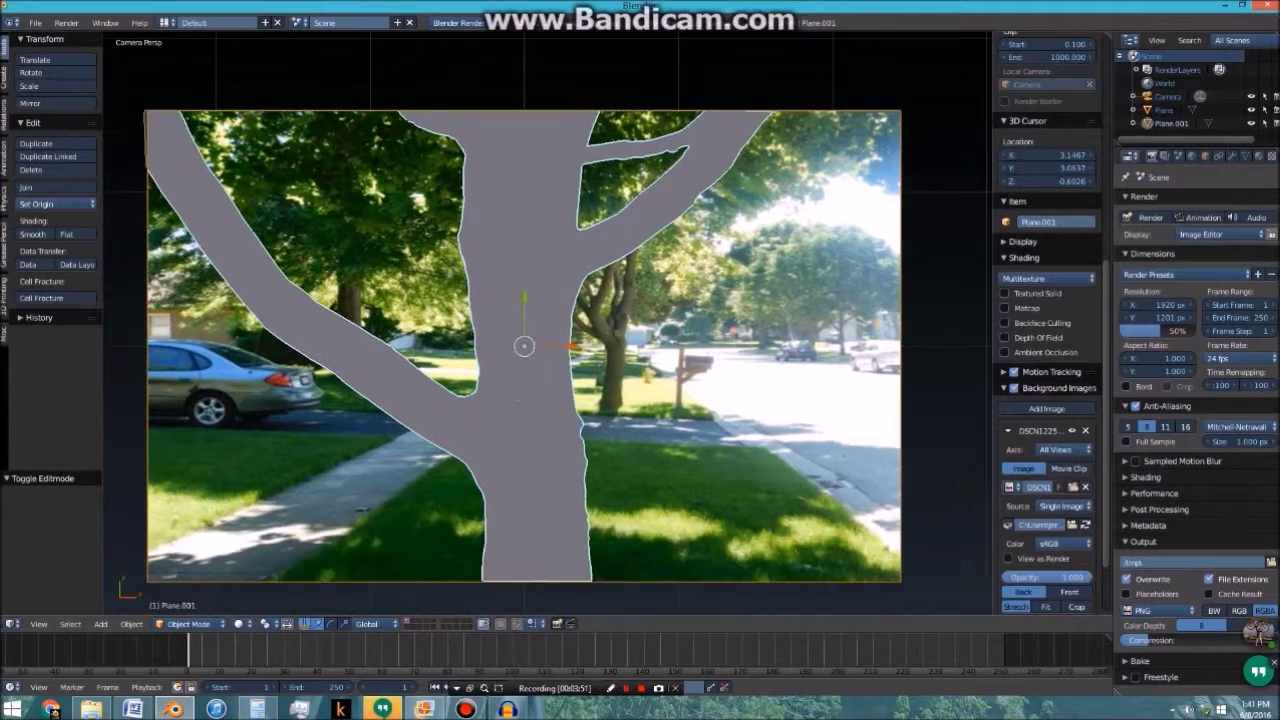
In Edit Mode, select the whole tree mesh and unwrap it with Project From View through the camera
{"action": "key", "text": "Tab"}
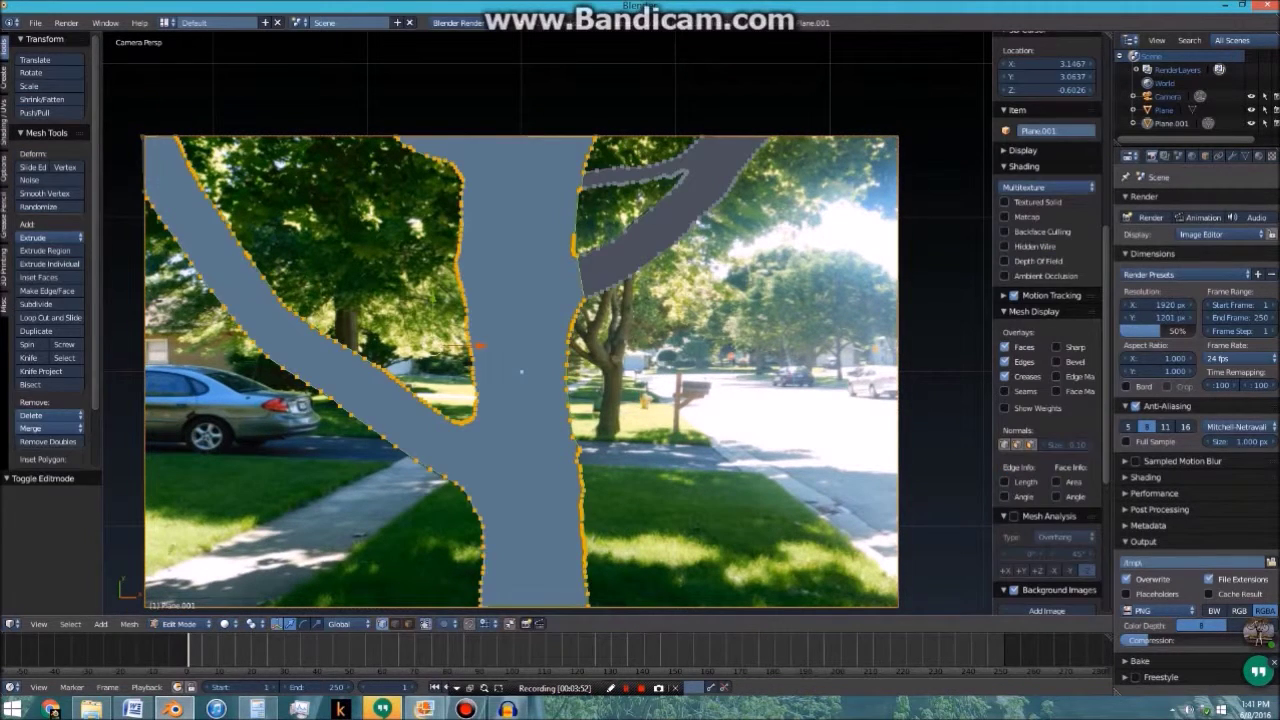
{"action": "key", "text": "u"}
{"action": "left_click", "coordinate": [590, 297]}
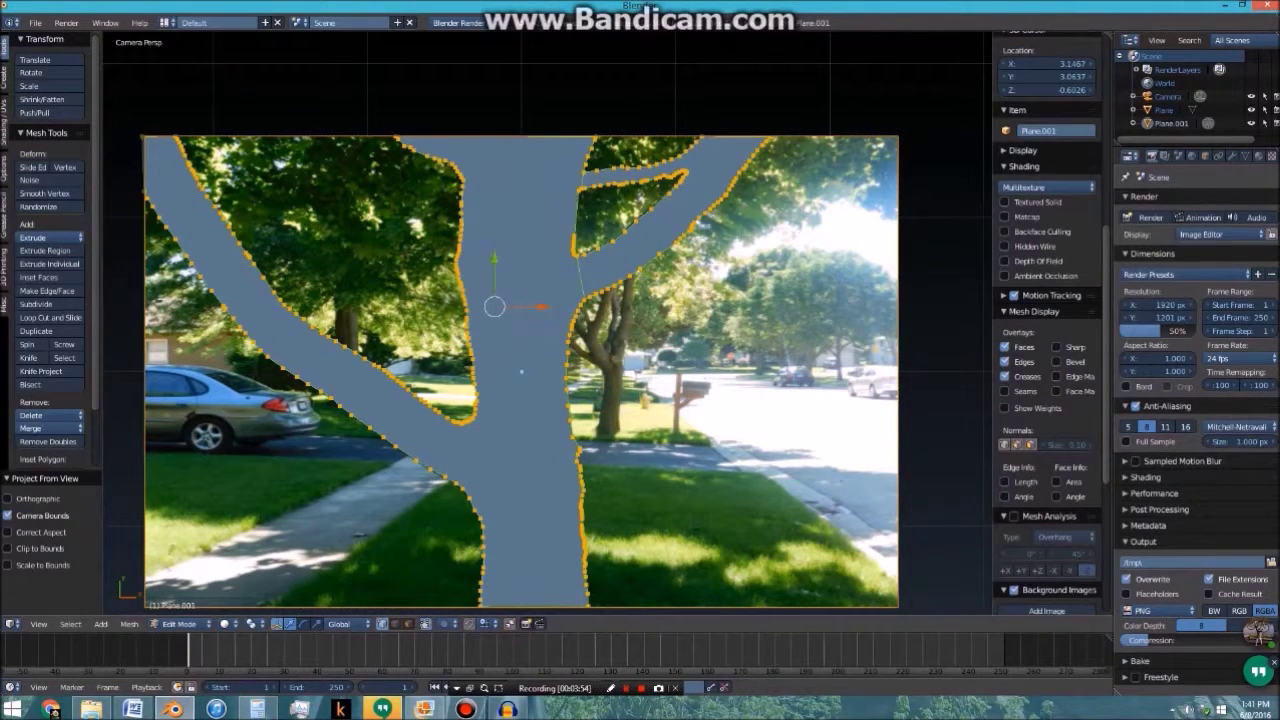
{"action": "key", "text": "u"}
{"action": "left_click", "coordinate": [384, 349]}
{"action": "key", "text": "u"}
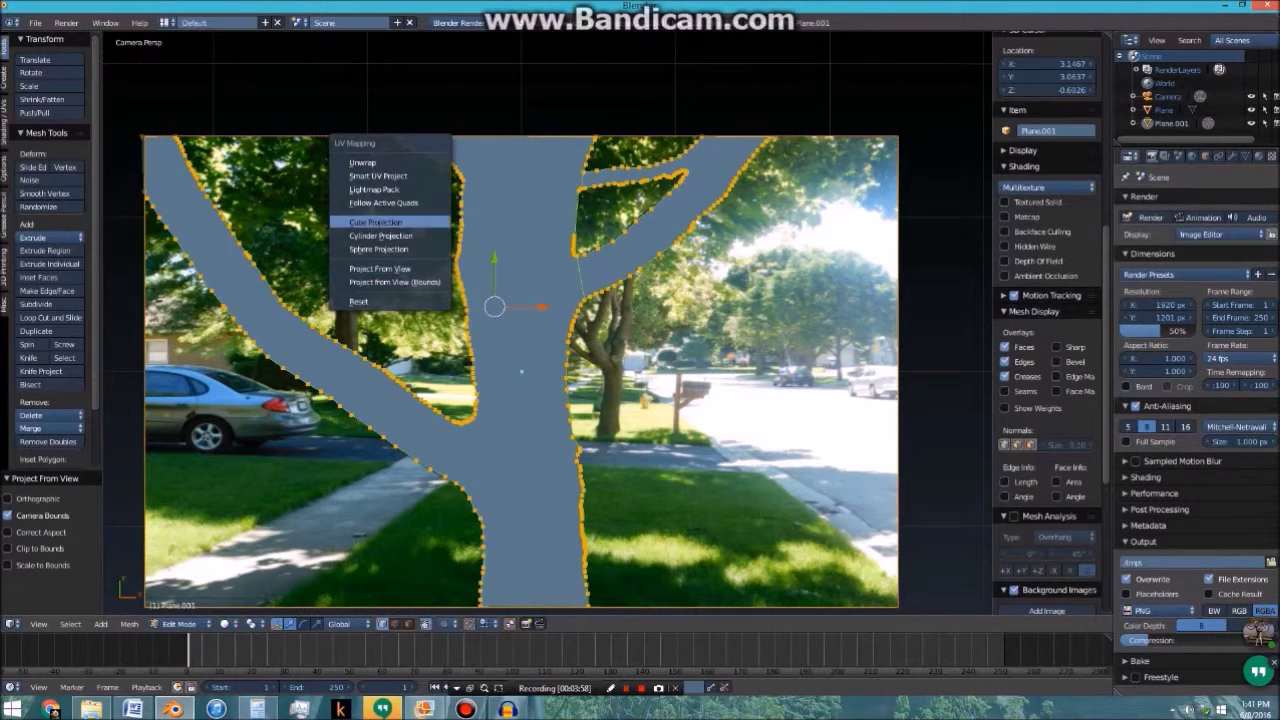
Return to Object Mode and give the tree a new material set to Shadeless
{"action": "left_click", "coordinate": [427, 268]}
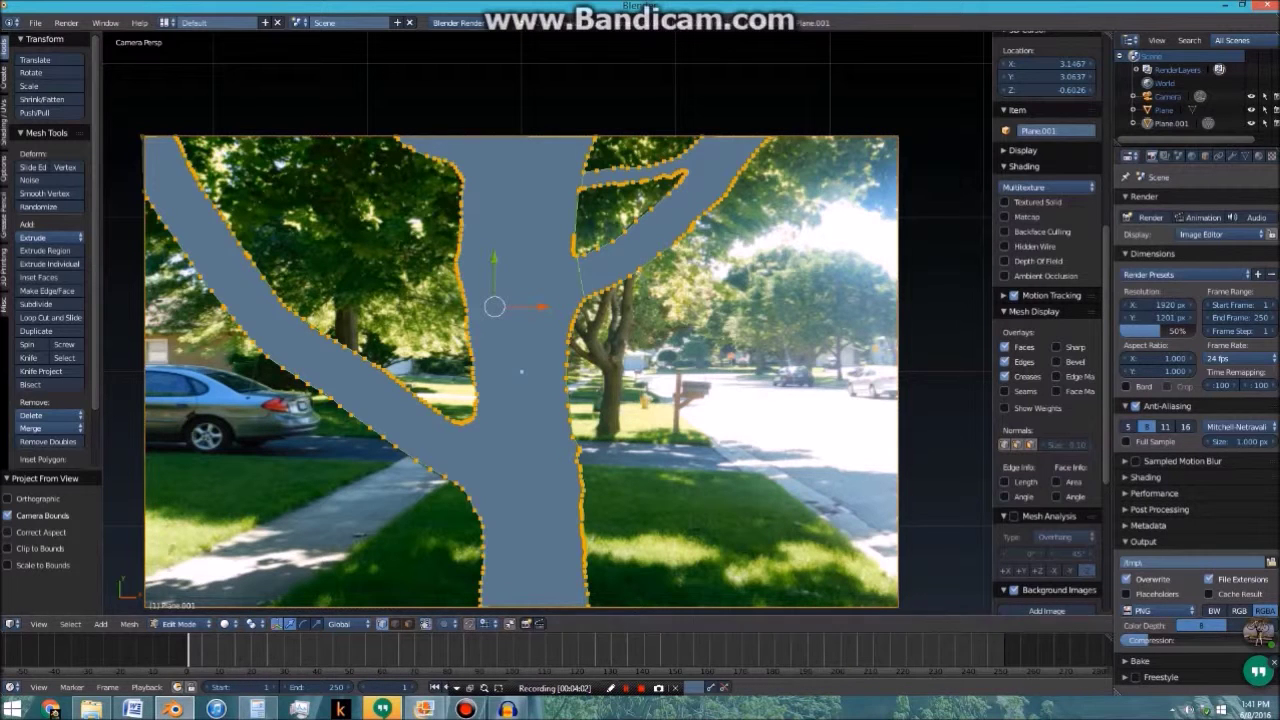
{"action": "key", "text": "Tab"}
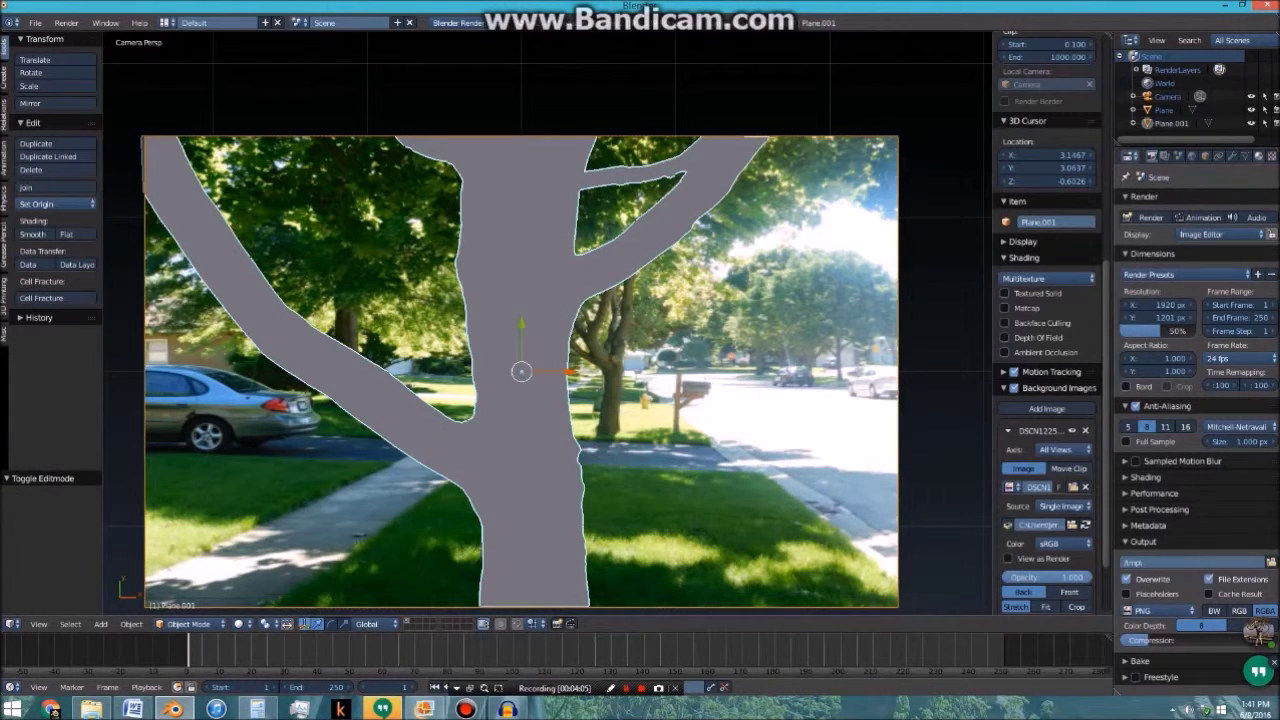
{"action": "left_click", "coordinate": [1258, 156]}
{"action": "left_click", "coordinate": [1183, 246]}
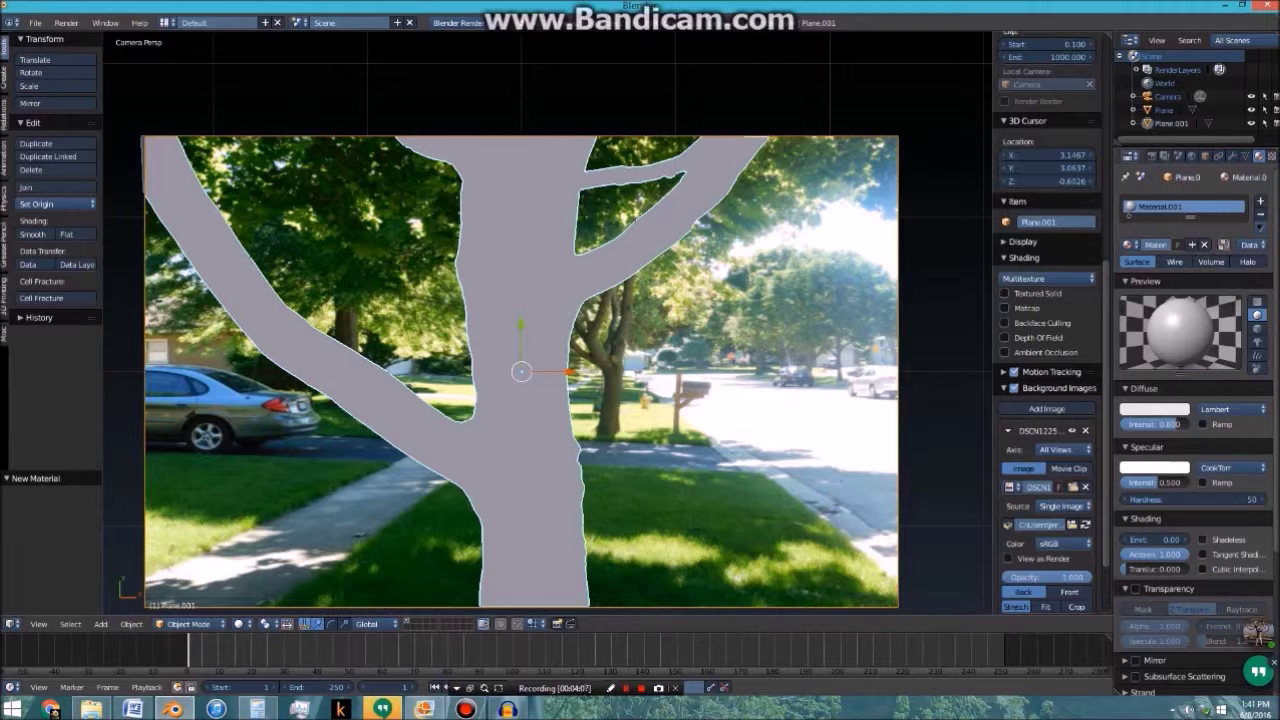
{"action": "left_click", "coordinate": [1204, 539]}
Add an image texture to the tree's material using the existing image DSCN1225.JPG
{"action": "left_click", "coordinate": [1272, 156]}
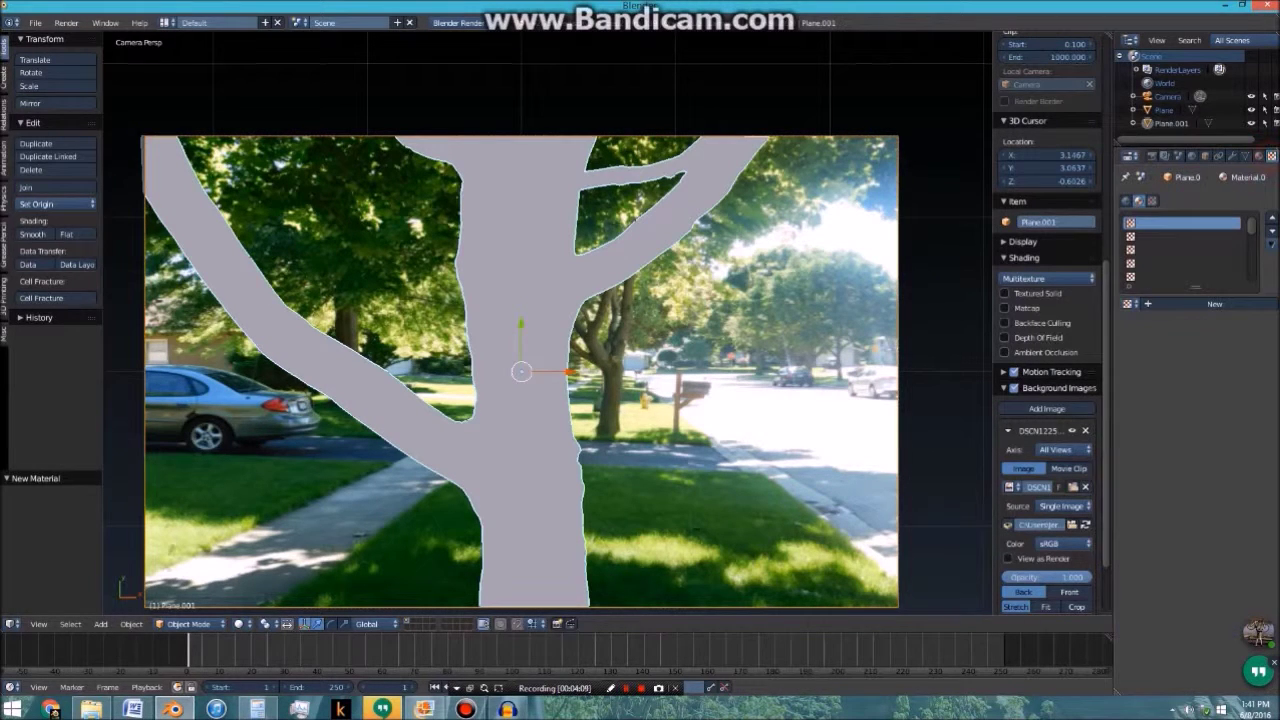
{"action": "left_click", "coordinate": [1180, 303]}
{"action": "left_click", "coordinate": [1129, 518]}
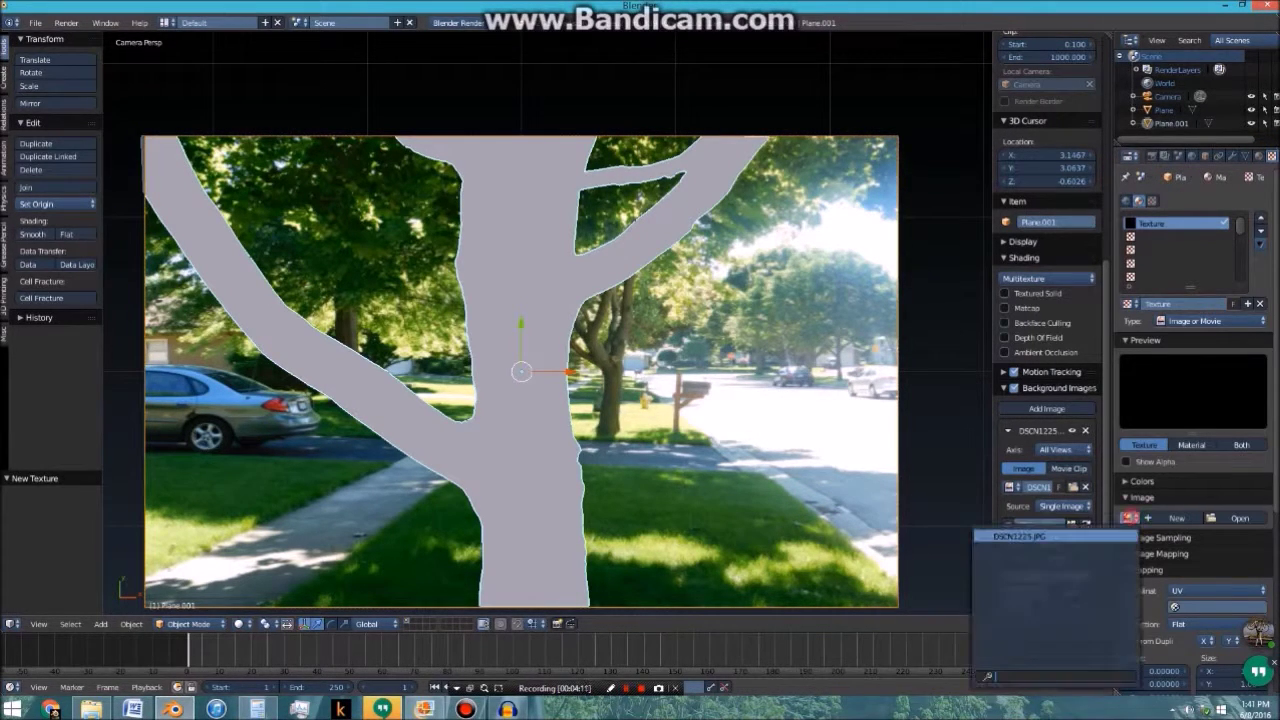
{"action": "left_click", "coordinate": [1022, 537]}
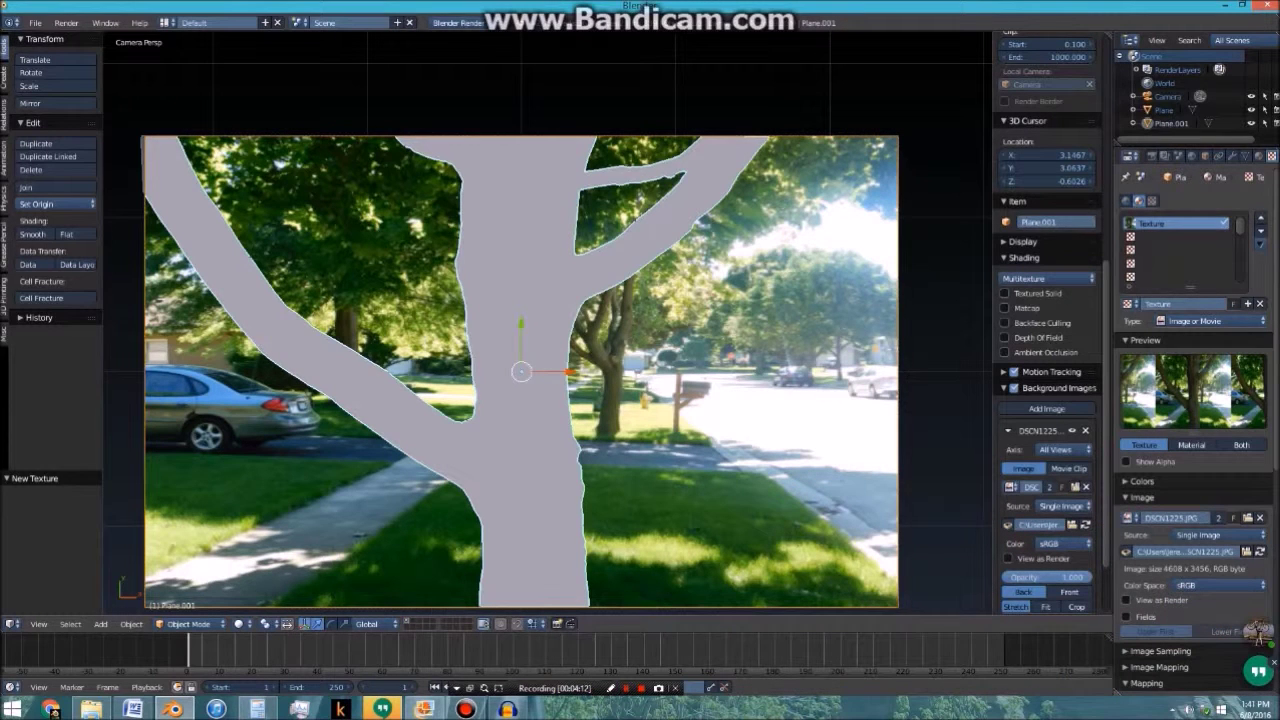
Switch the viewport to Material shading and try shifting a duplicate of the tree sideways
{"action": "left_click", "coordinate": [239, 623]}
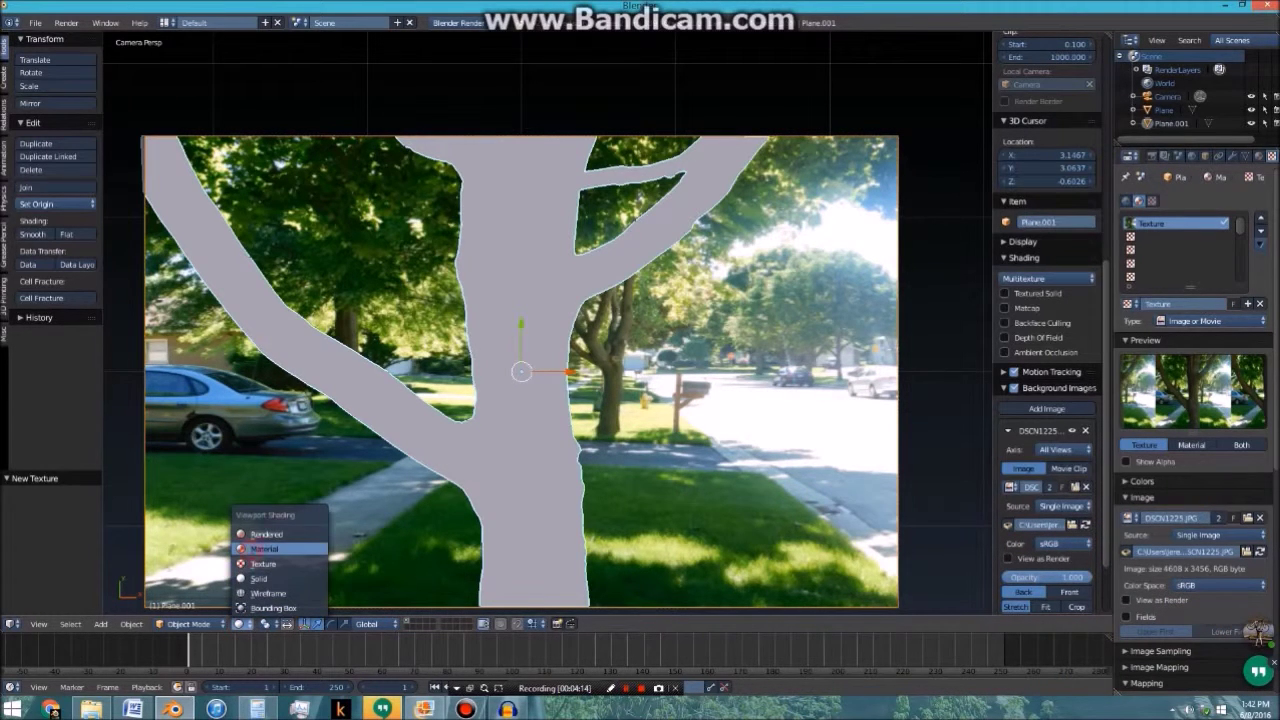
{"action": "left_click", "coordinate": [264, 549]}
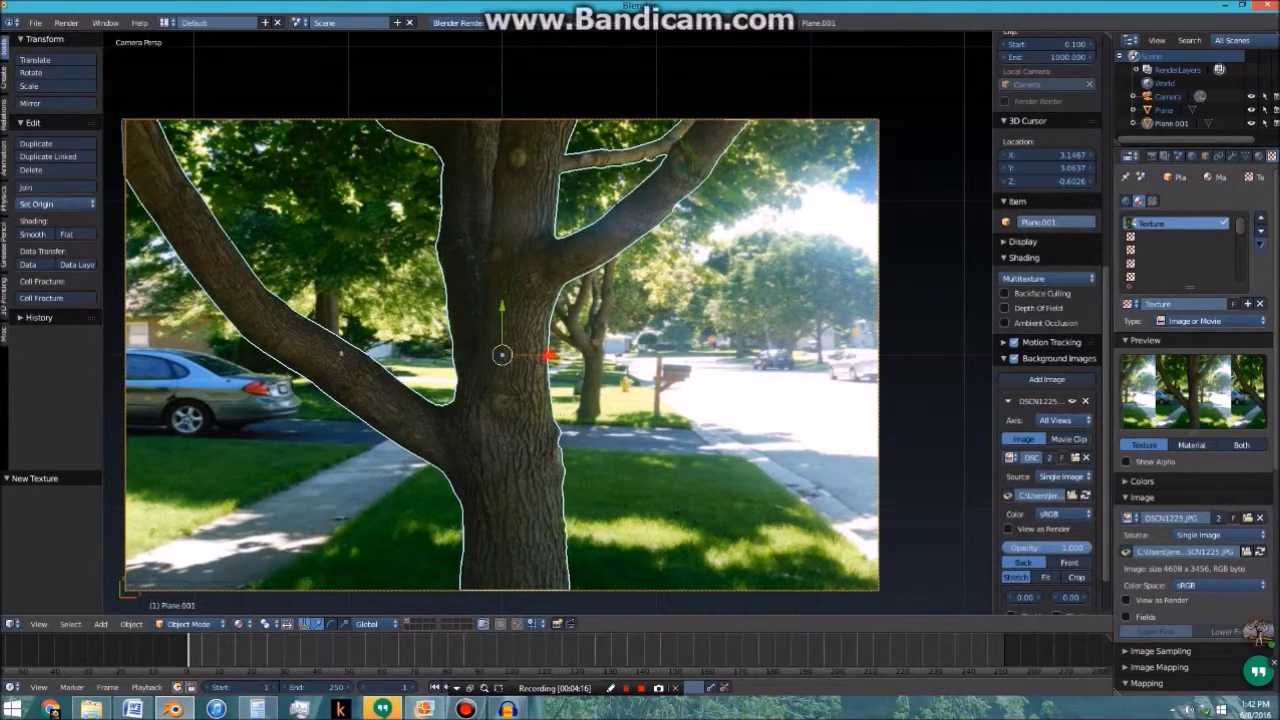
{"action": "key", "text": "shift+d"}
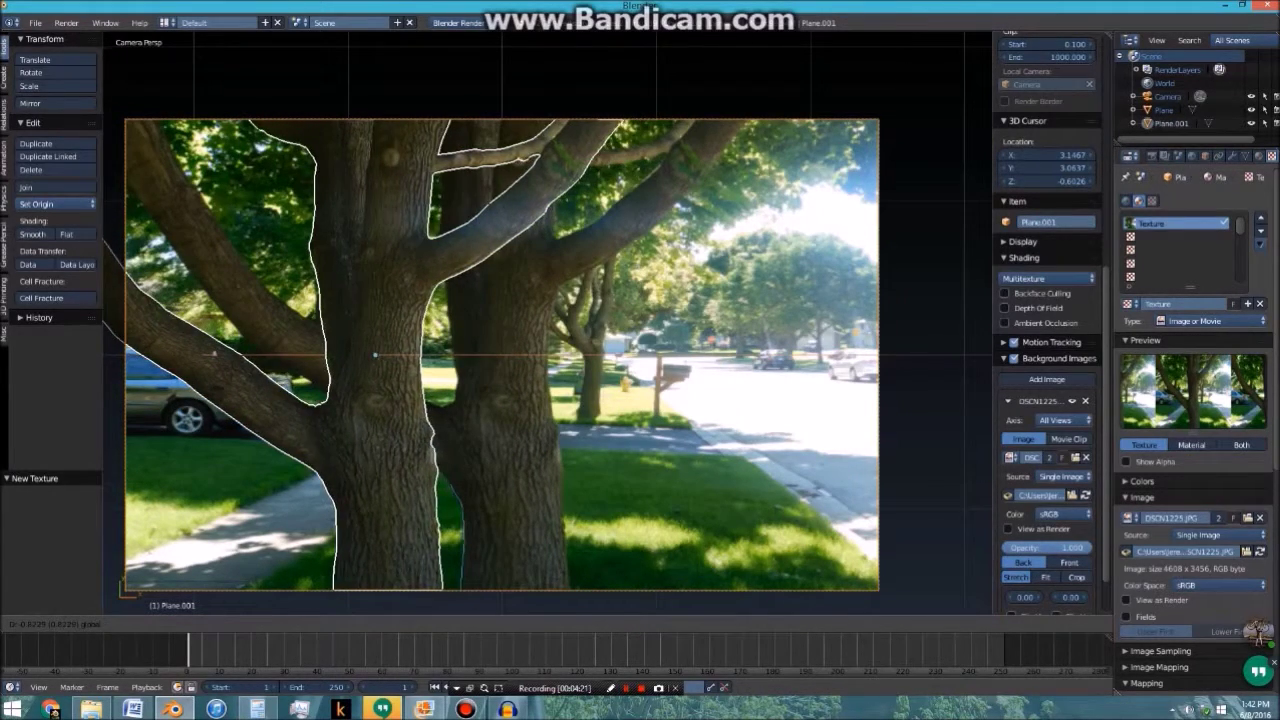
{"action": "key", "text": "Escape"}
Replace the background photo with the movie base0001-0345.avi from the Minecraft tree folder
{"action": "scroll", "coordinate": [1055, 440], "scroll_direction": "down", "scroll_amount": 2}
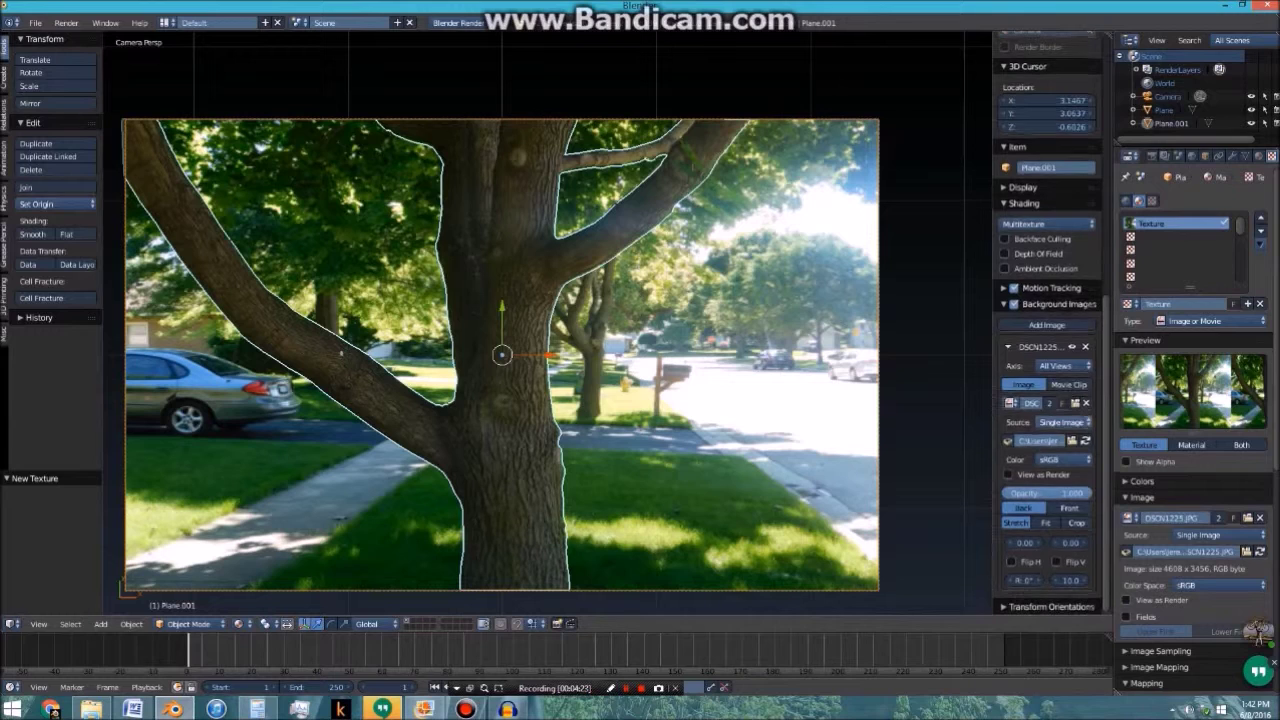
{"action": "left_click", "coordinate": [1011, 404]}
{"action": "left_click", "coordinate": [1019, 330]}
{"action": "left_click", "coordinate": [1074, 403]}
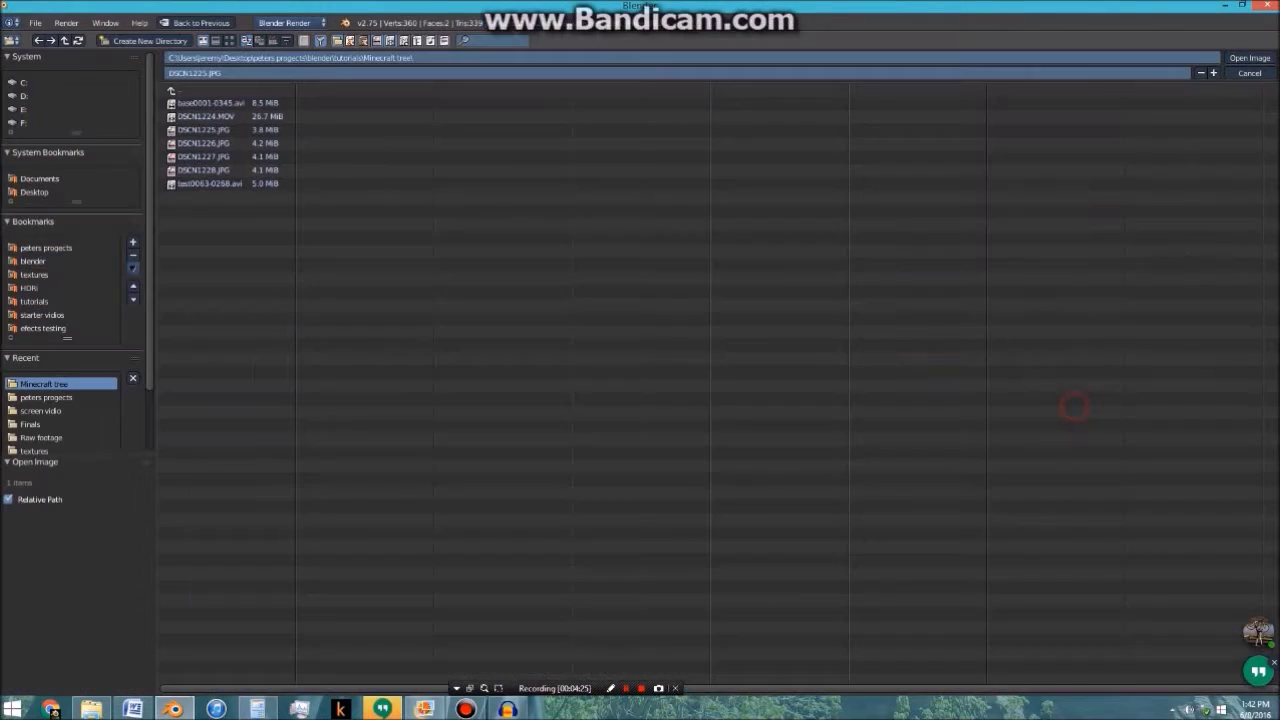
{"action": "left_click", "coordinate": [215, 103]}
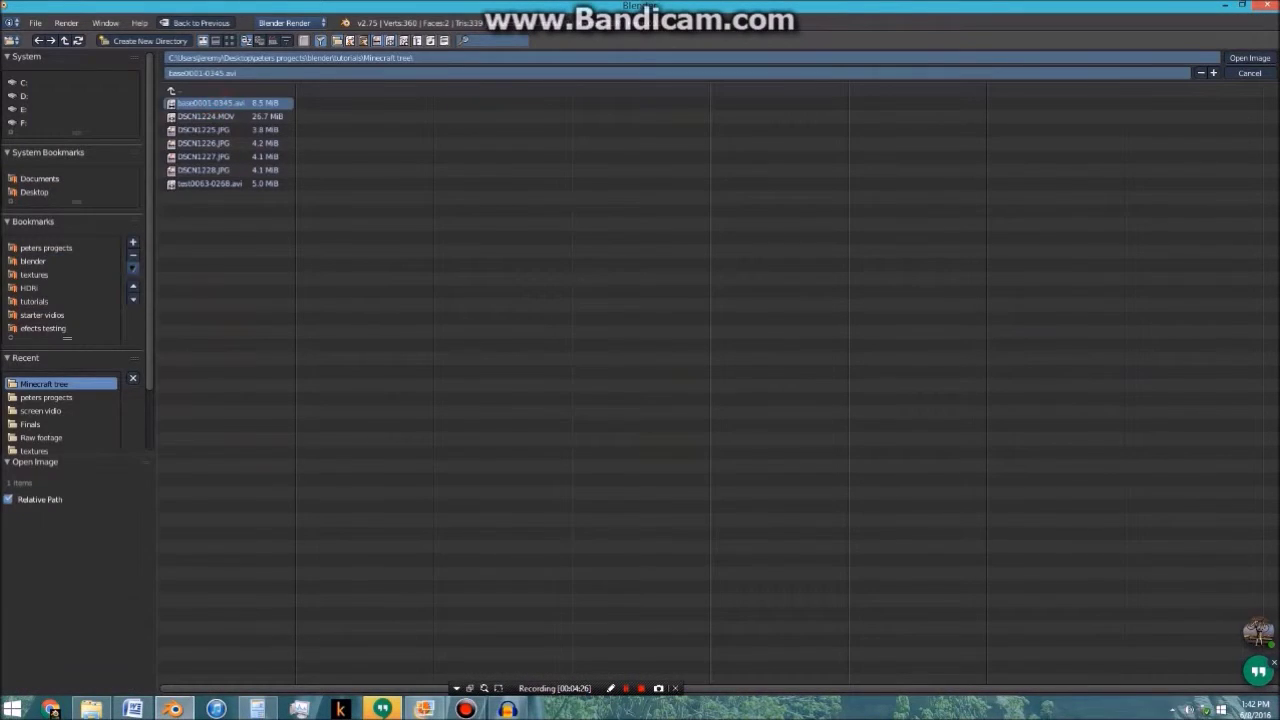
{"action": "left_click", "coordinate": [1250, 58]}
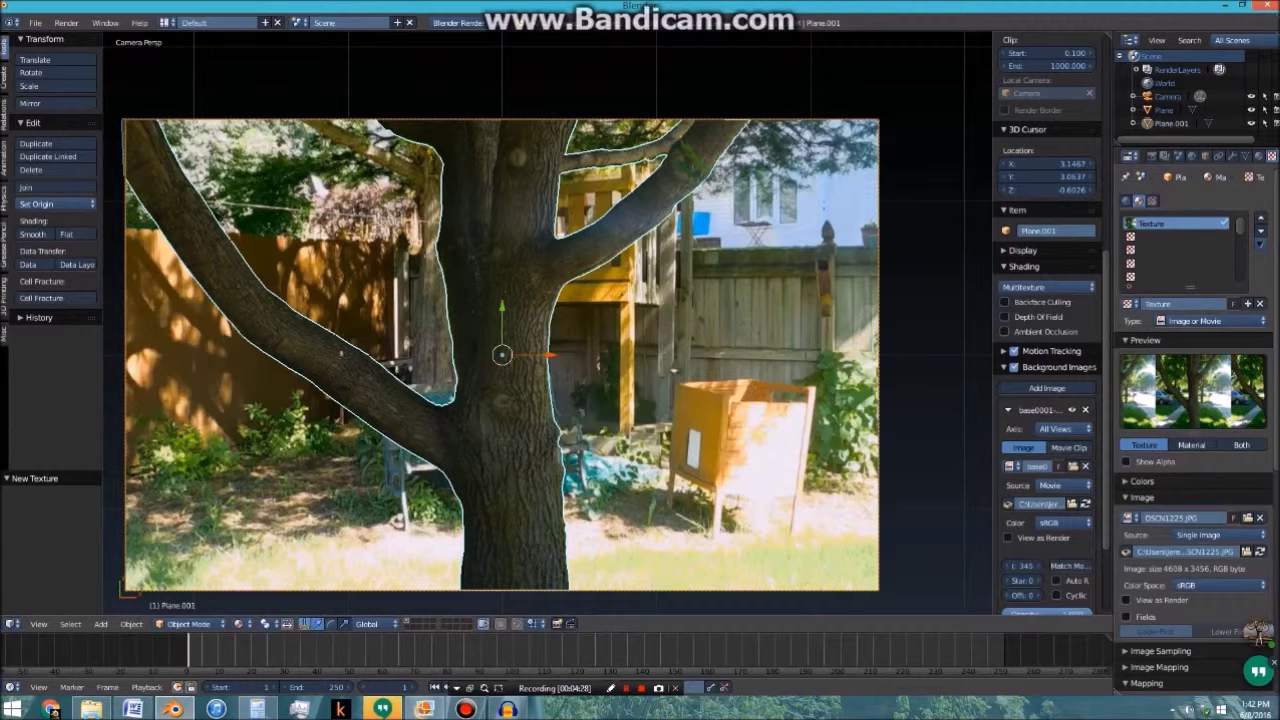
Enable the rotate and scale manipulators alongside translate and move the timeline to frame 110
{"action": "left_click", "coordinate": [333, 622], "text": "shift"}
{"action": "left_click", "coordinate": [342, 622], "text": "shift"}
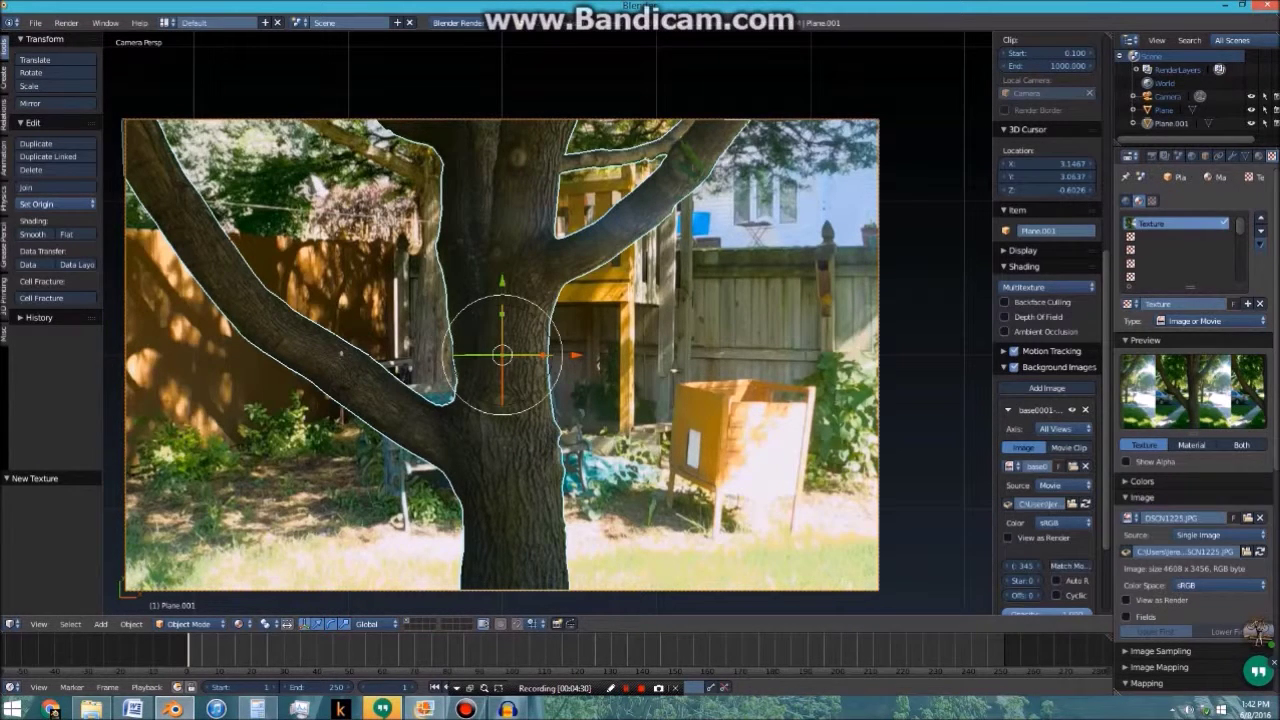
{"action": "left_click_drag", "start_coordinate": [545, 355], "coordinate": [536, 355]}
{"action": "key", "text": "ctrl+z"}
{"action": "left_click", "coordinate": [467, 658]}
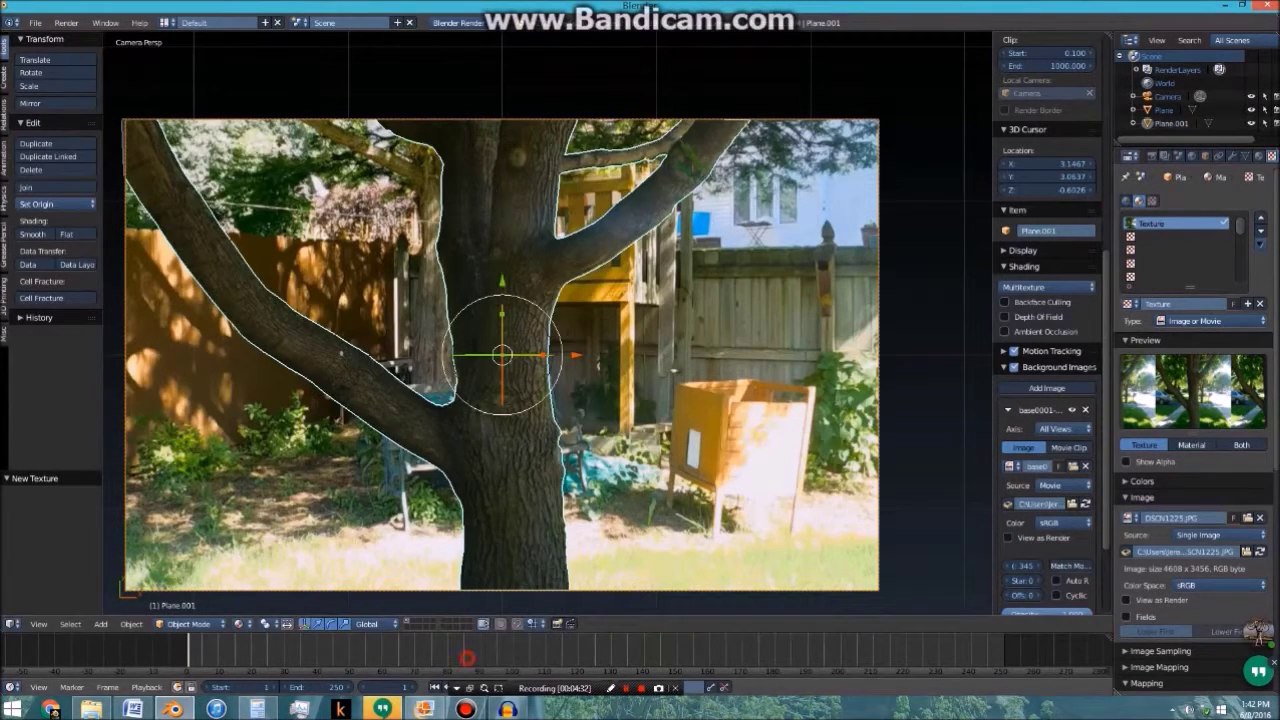
{"action": "left_click_drag", "start_coordinate": [467, 658], "coordinate": [545, 658]}
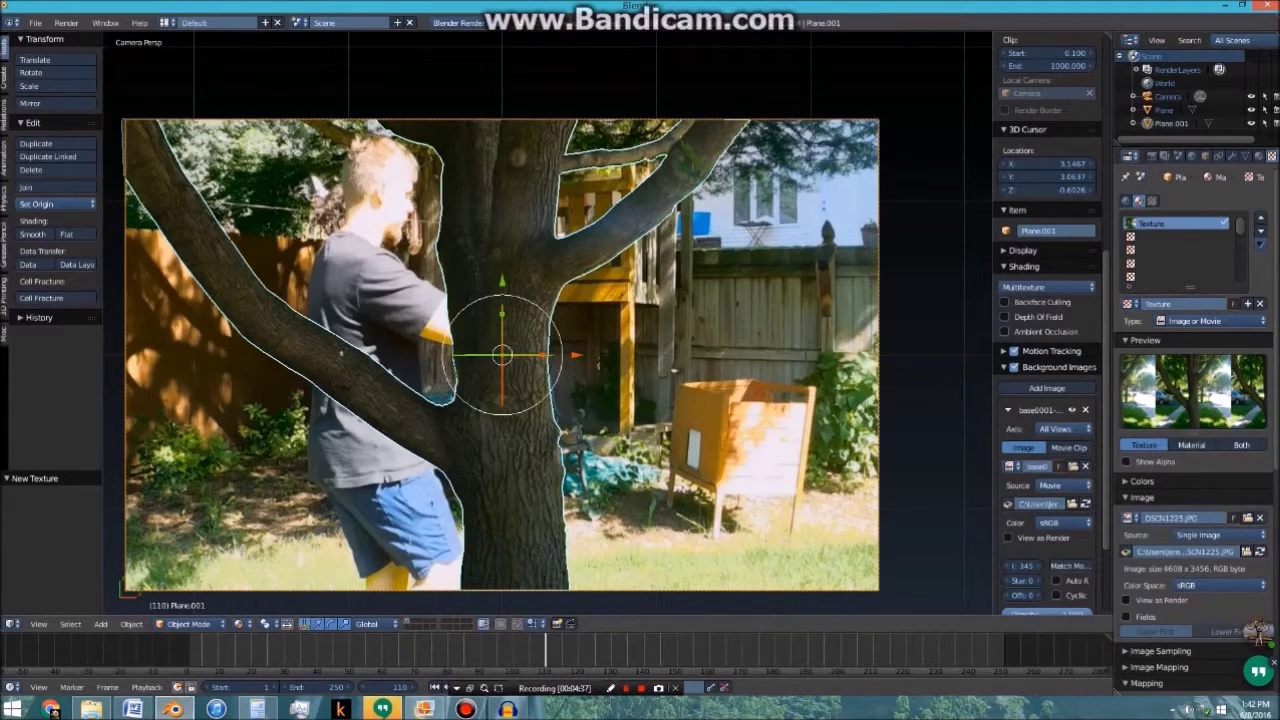
Move the tree about 1.141 units along X, away from the person in the footage
{"action": "key", "text": "g"}
{"action": "key", "text": "x"}
{"action": "key", "text": "Return"}
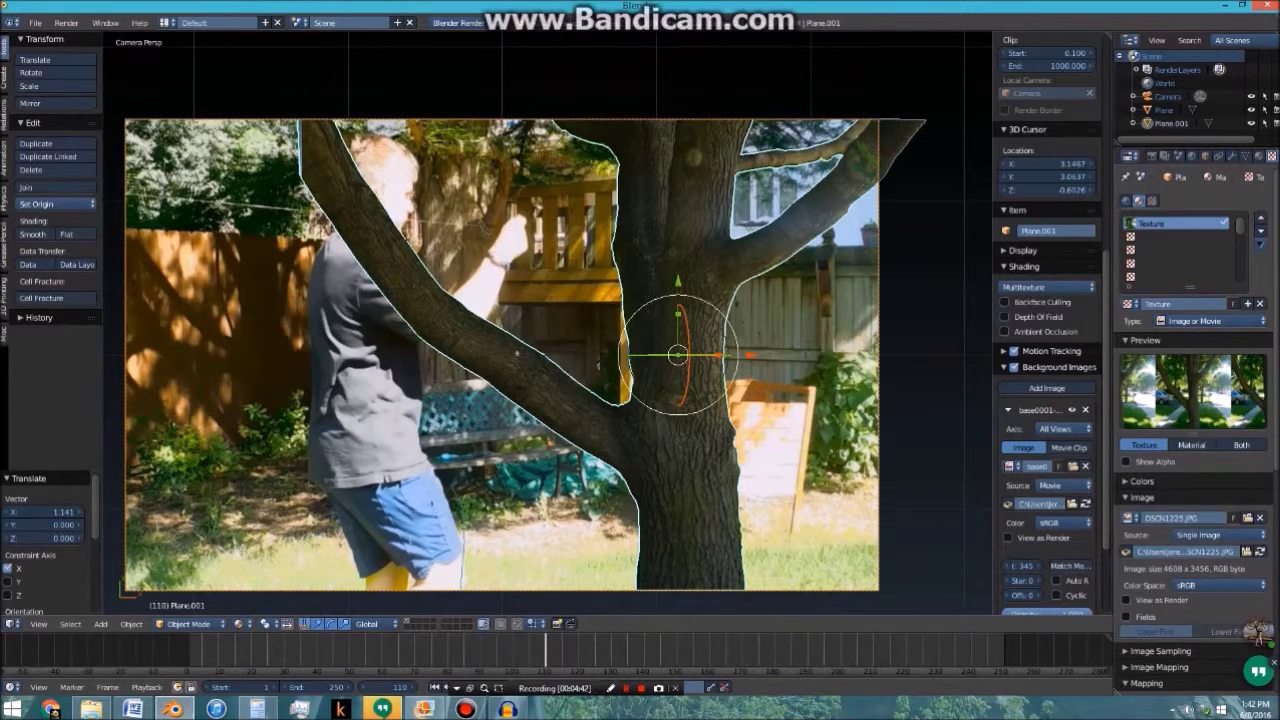
Flip the tree horizontally with an X scale of -1 and shift it about 0.113 along X
{"action": "key", "text": "s"}
{"action": "key", "text": "x"}
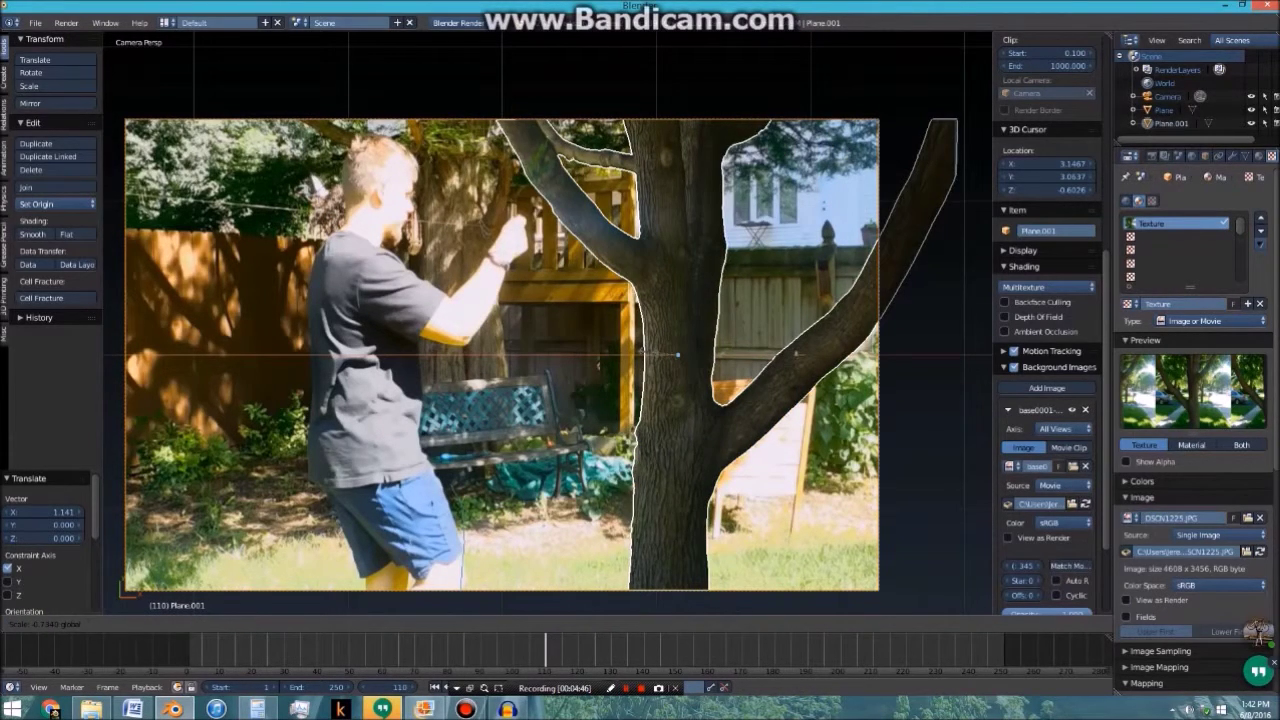
{"action": "key", "text": "Return"}
{"action": "key", "text": "g"}
{"action": "key", "text": "x"}
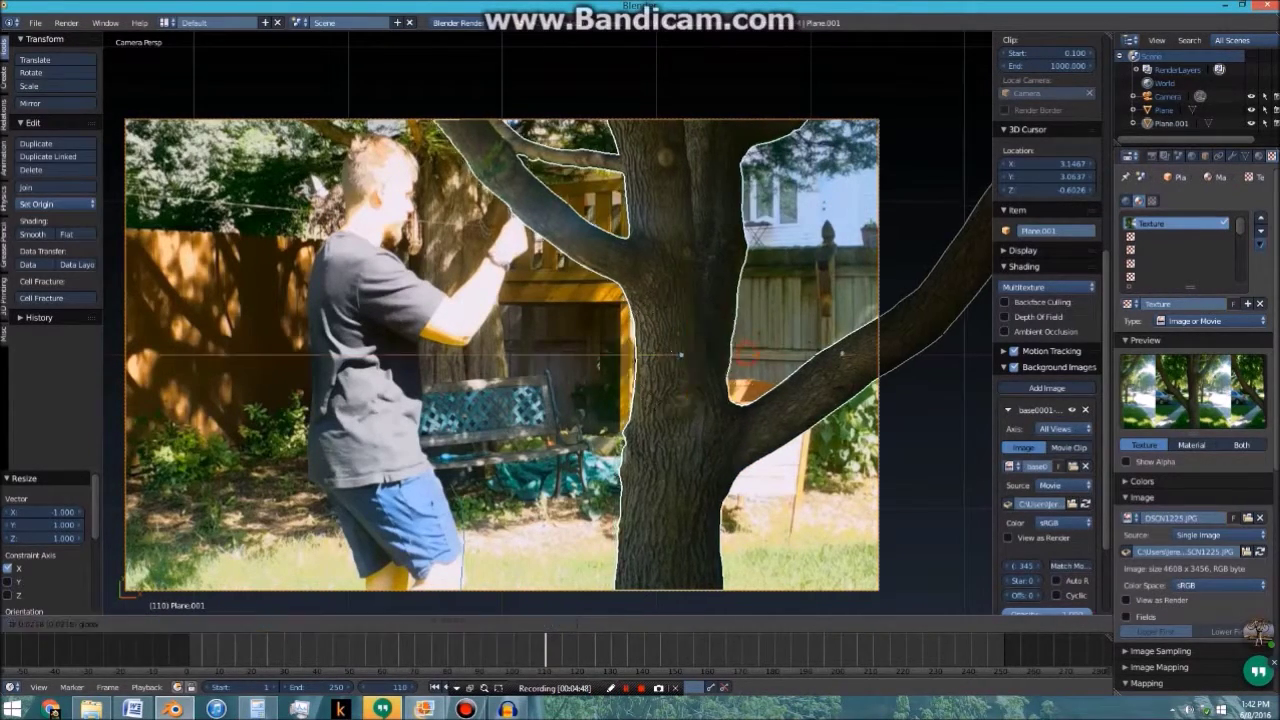
{"action": "key", "text": "Return"}
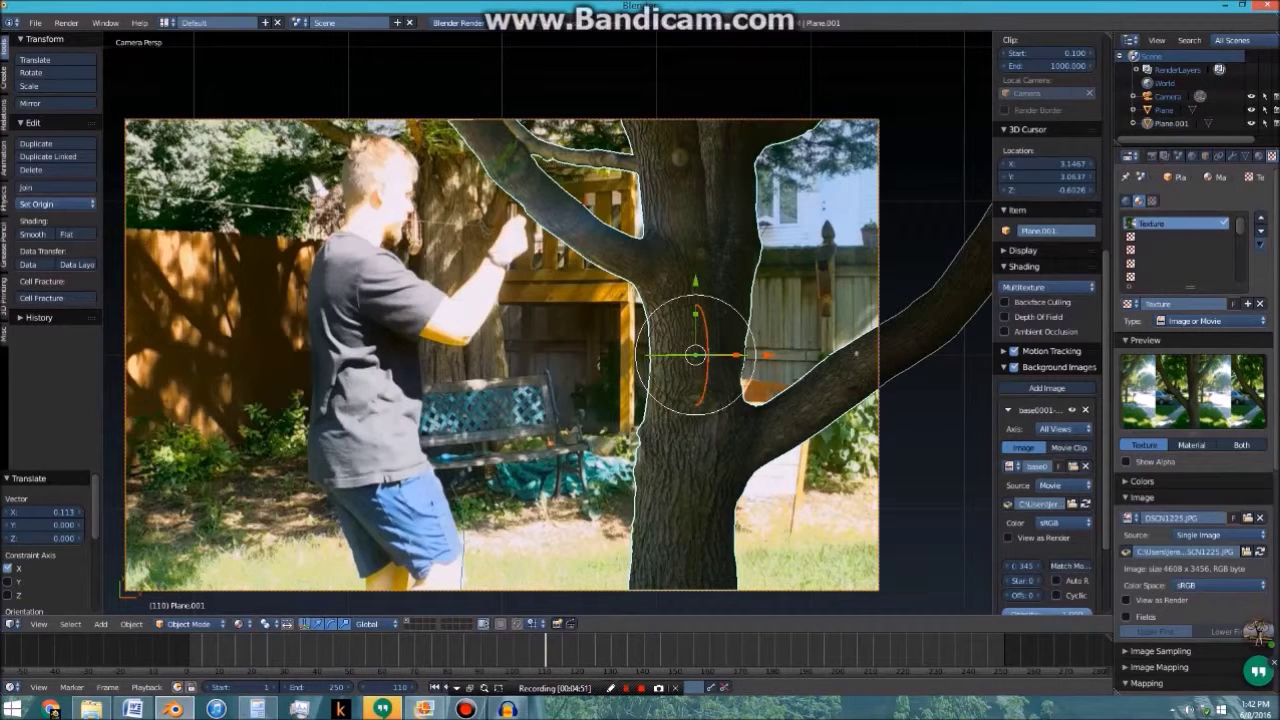
Set the vertical render resolution to 1080 px to match the footage
{"action": "right_click", "coordinate": [877, 218]}
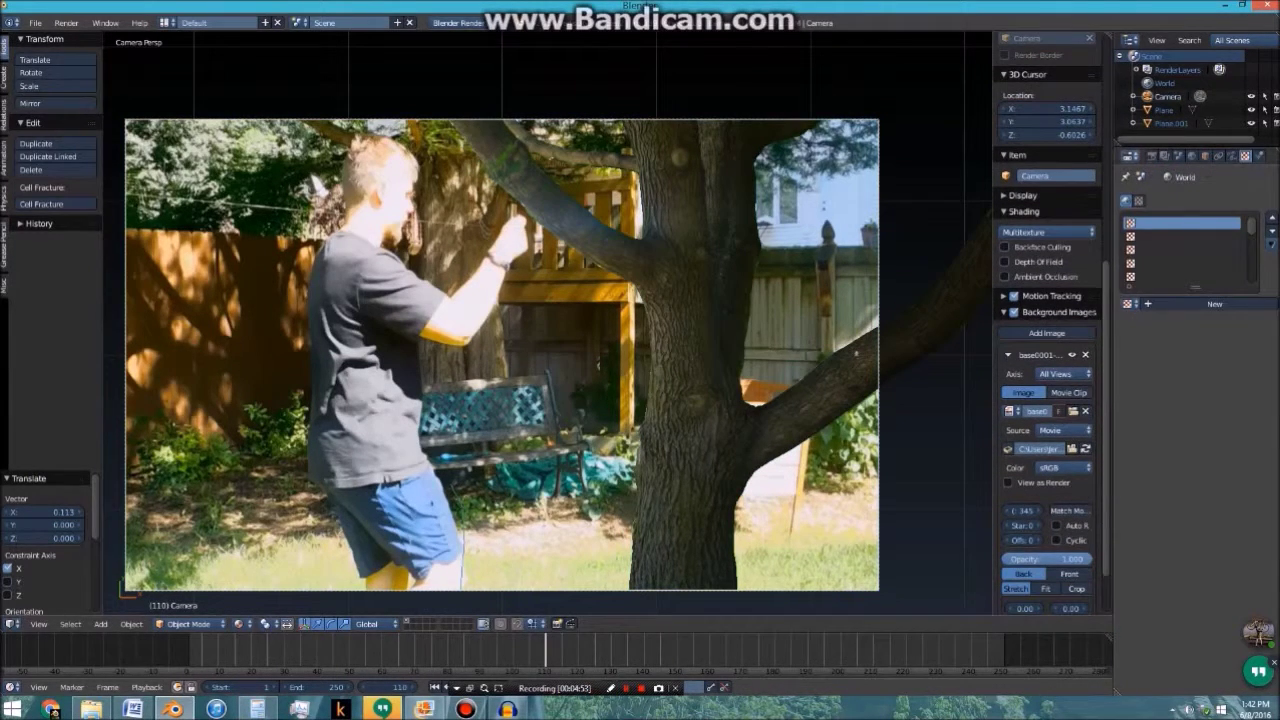
{"action": "left_click", "coordinate": [1151, 156]}
{"action": "left_click", "coordinate": [1160, 317]}
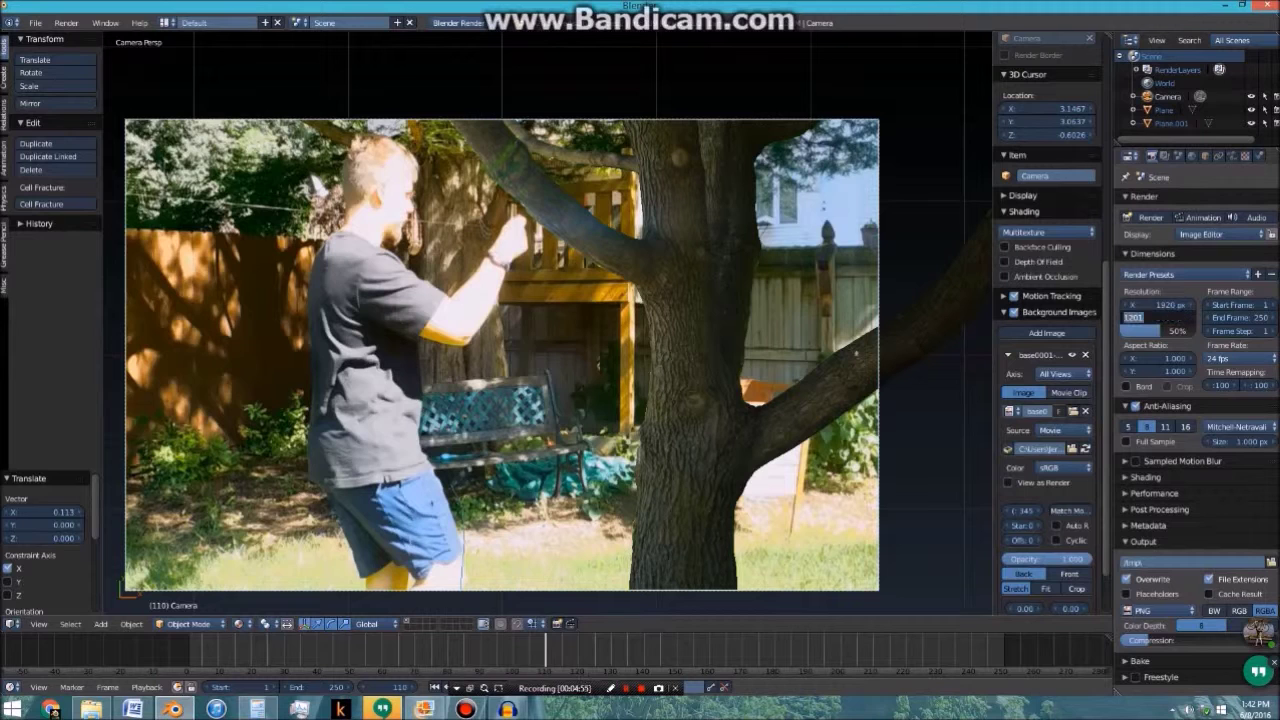
{"action": "type", "text": "1080"}
{"action": "key", "text": "Return"}
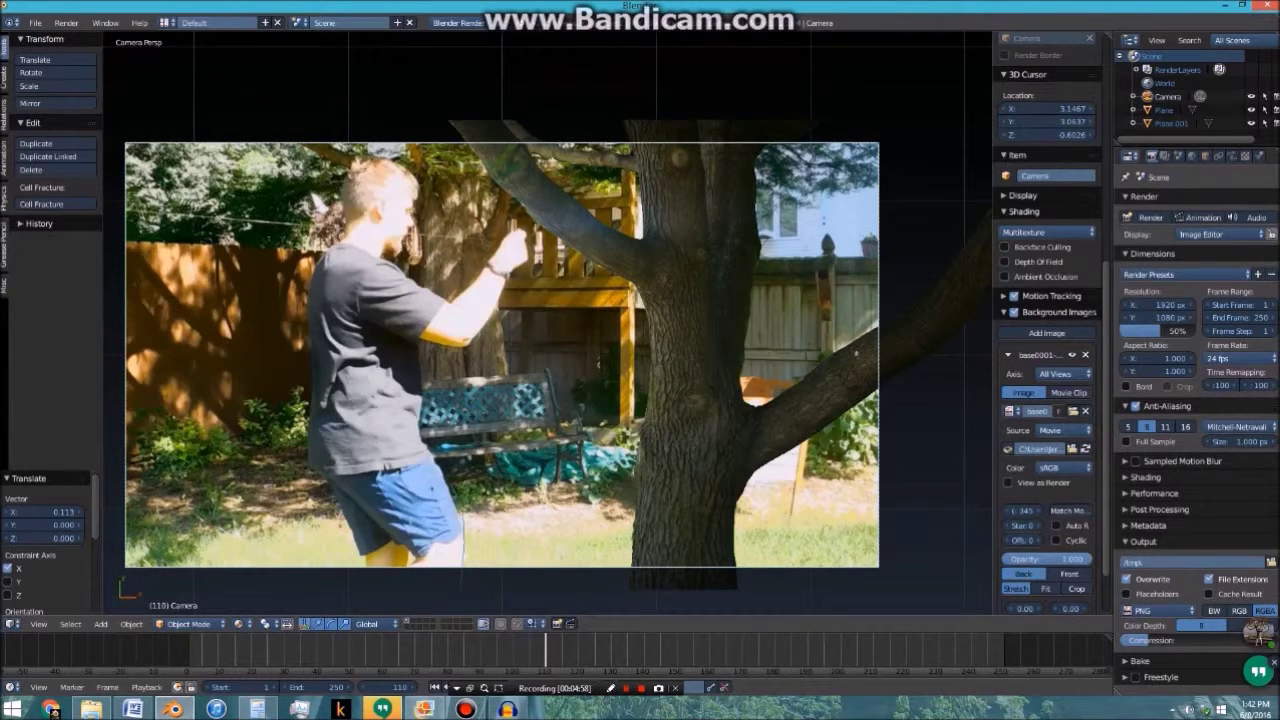
Move the tree up about 0.126 along Y so its base meets the frame's lower edge, and deselect it
{"action": "right_click", "coordinate": [738, 280]}
{"action": "key", "text": "g"}
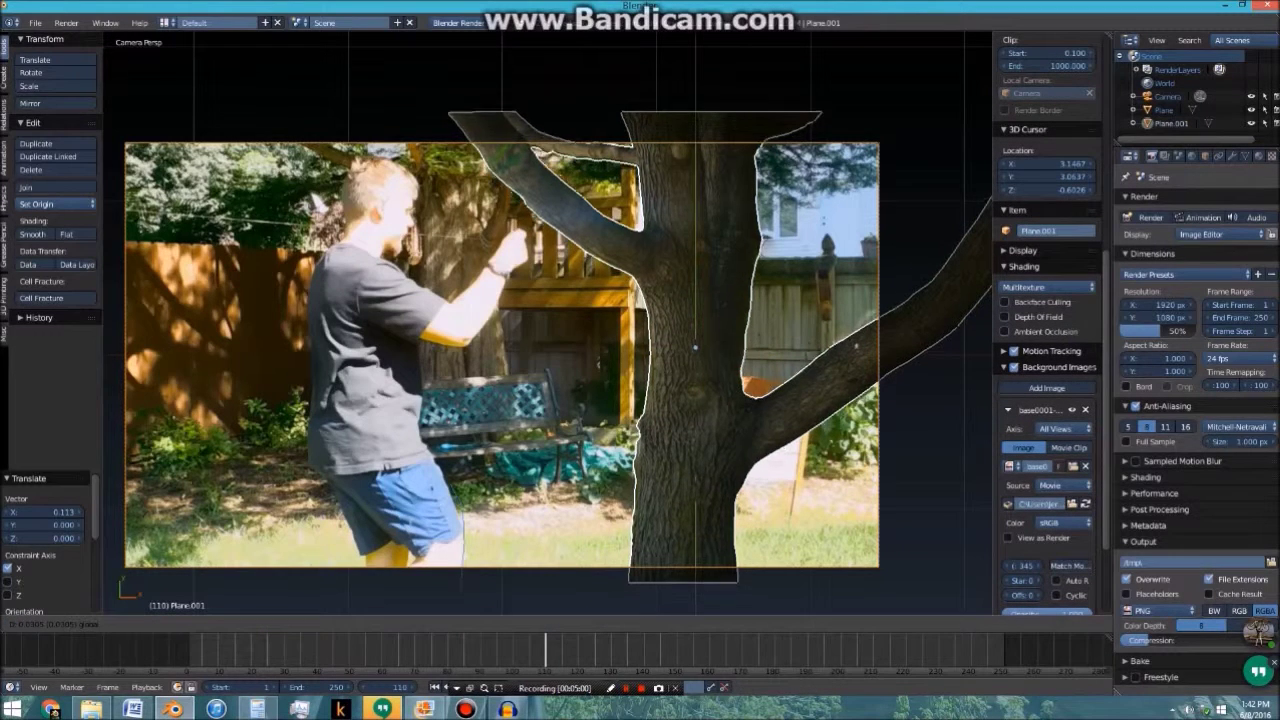
{"action": "key", "text": "Return"}
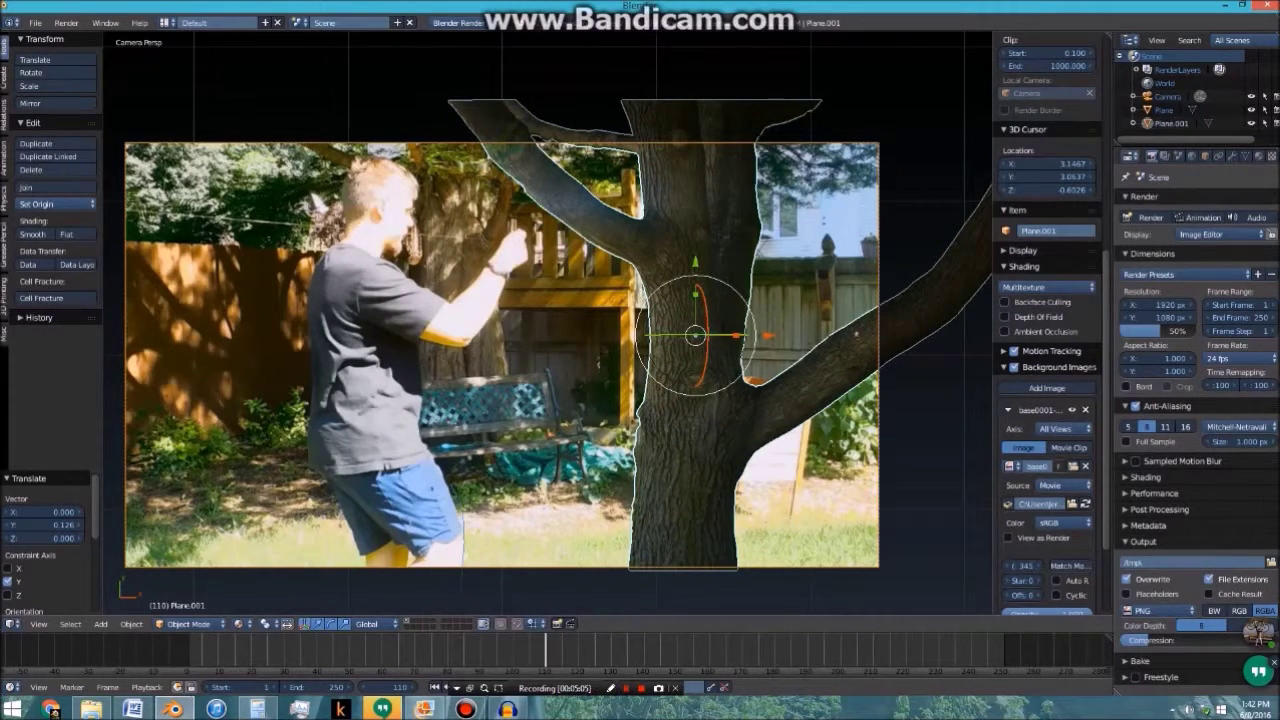
{"action": "scroll", "coordinate": [790, 385], "scroll_direction": "up", "scroll_amount": 4}
{"action": "key", "text": "a"}
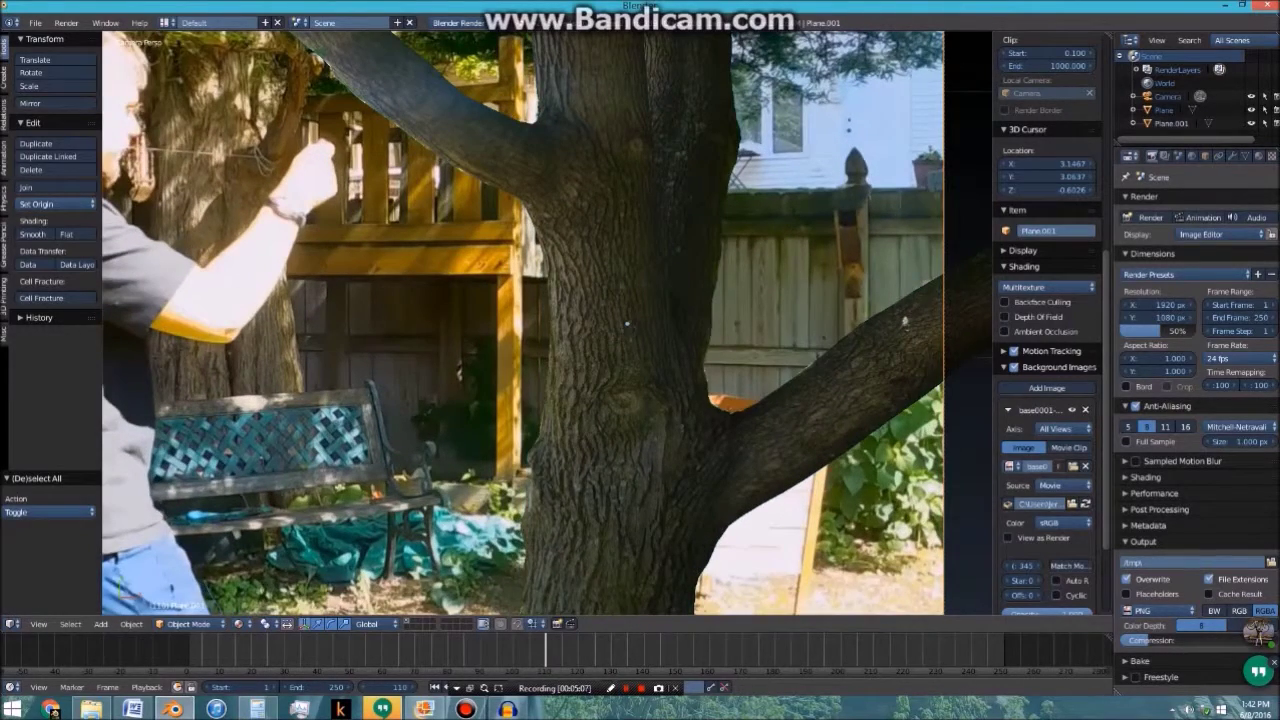
{"action": "middle_click_drag", "start_coordinate": [903, 317], "coordinate": [979, 341], "text": "shift"}
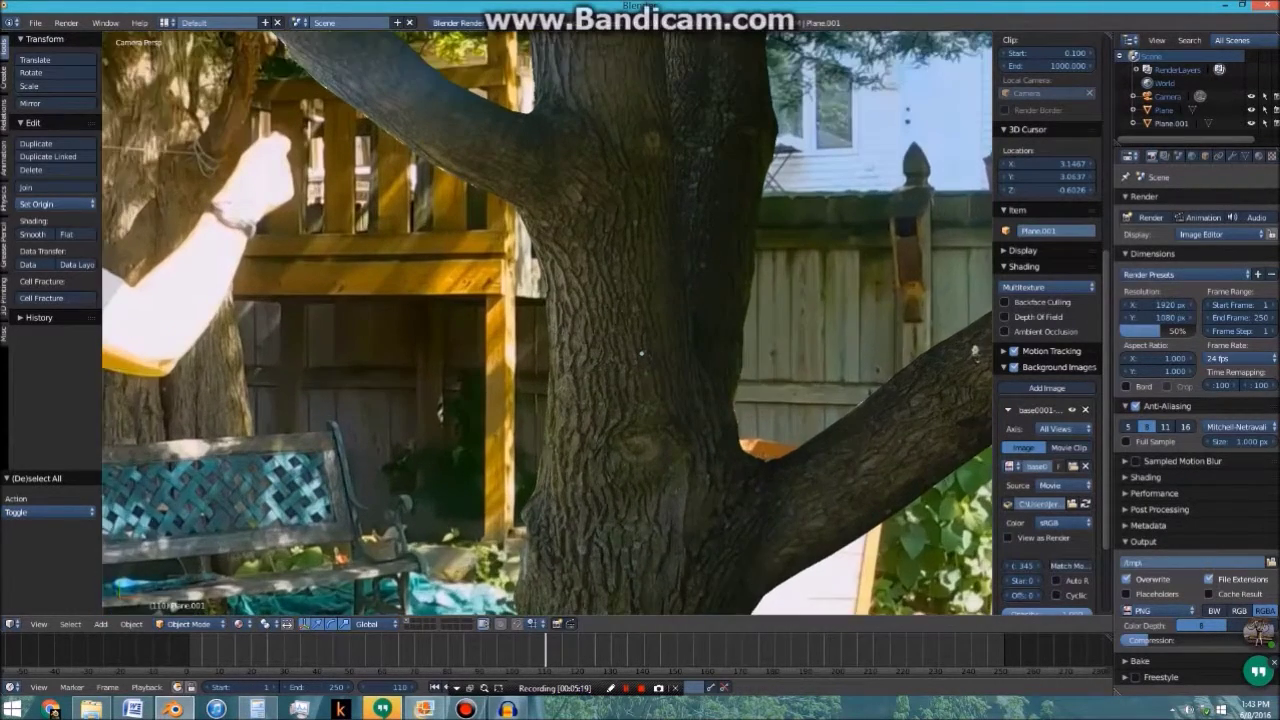
Add a mesh plane and move it over the tree trunk
{"action": "key", "text": "space"}
{"action": "mouse_move", "coordinate": [590, 217]}
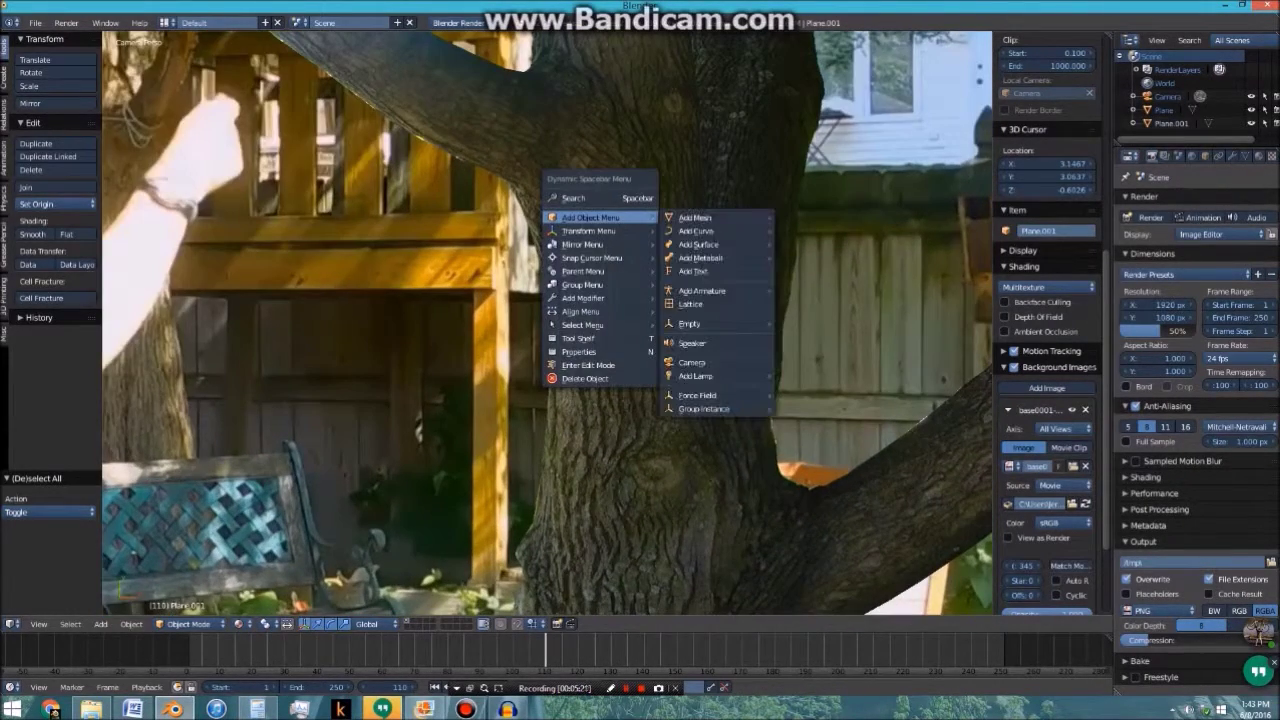
{"action": "mouse_move", "coordinate": [695, 217]}
{"action": "left_click", "coordinate": [806, 217]}
{"action": "scroll", "coordinate": [547, 322], "scroll_direction": "down", "scroll_amount": 6}
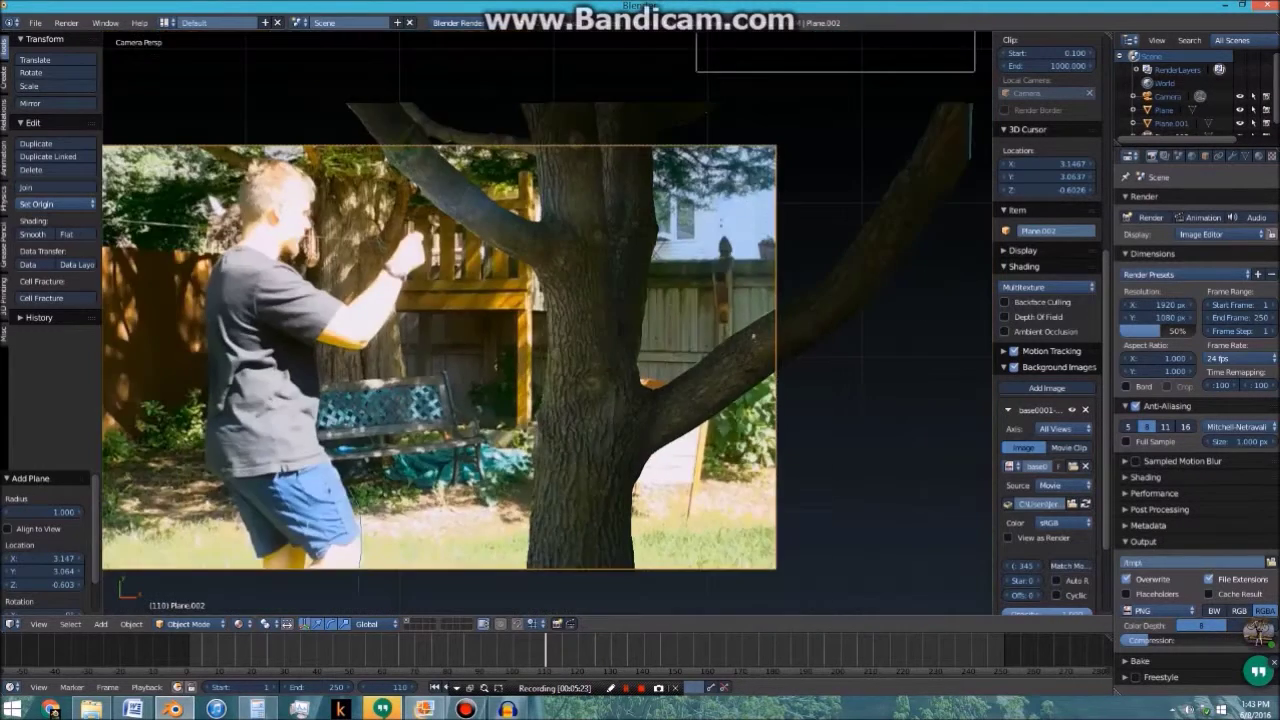
{"action": "scroll", "coordinate": [547, 322], "scroll_direction": "down", "scroll_amount": 2}
{"action": "key", "text": "g"}
{"action": "left_click", "coordinate": [666, 424]}
Raise the new plane about 1.144 along Z so it sits in front of the tree
{"action": "middle_click_drag", "start_coordinate": [666, 424], "coordinate": [650, 392]}
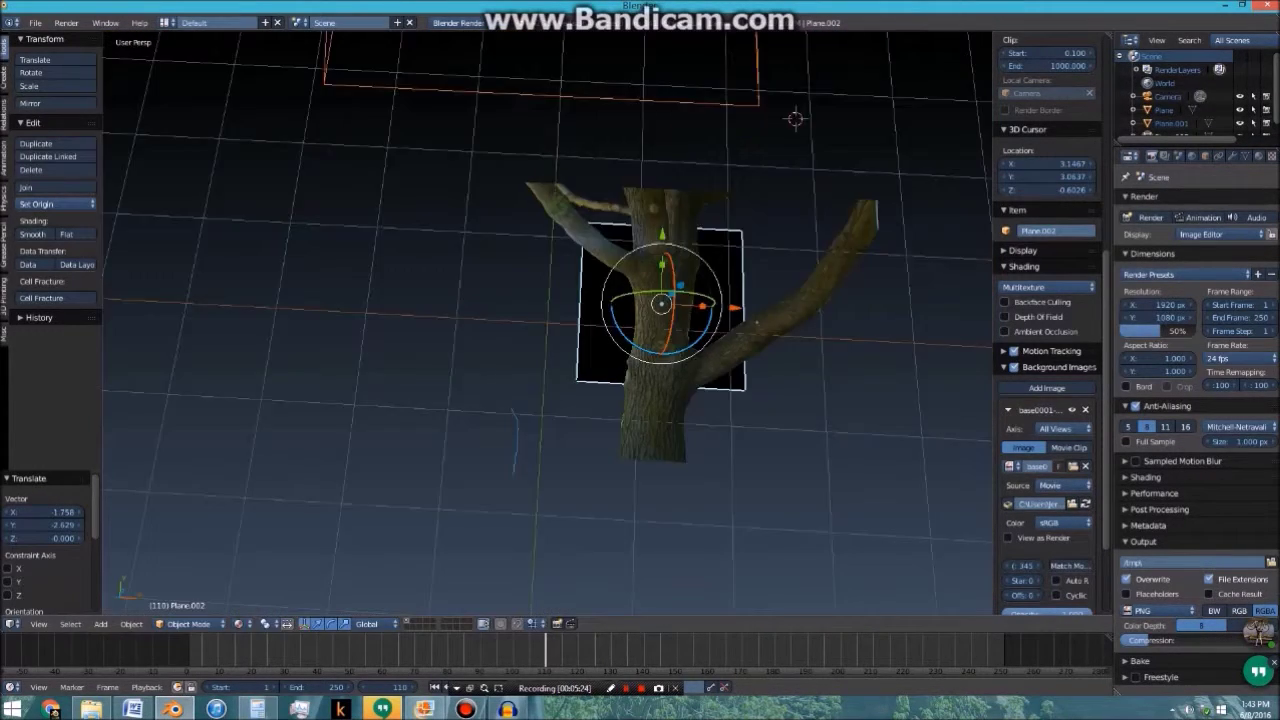
{"action": "middle_click_drag", "start_coordinate": [515, 408], "coordinate": [488, 360]}
{"action": "key", "text": "g"}
{"action": "key", "text": "z"}
{"action": "left_click", "coordinate": [492, 278]}
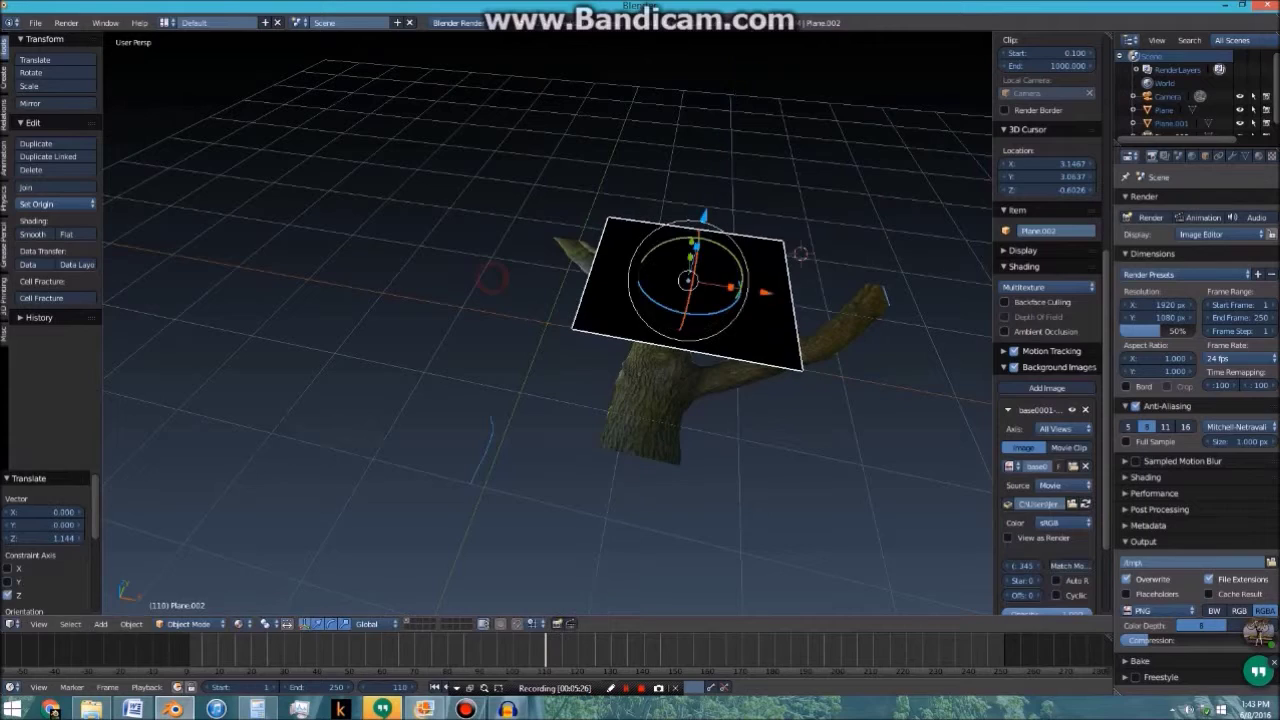
In camera view, resize and position the plane as a square block slightly wider than the middle of the trunk
{"action": "key", "text": "KP_0"}
{"action": "key", "text": "s"}
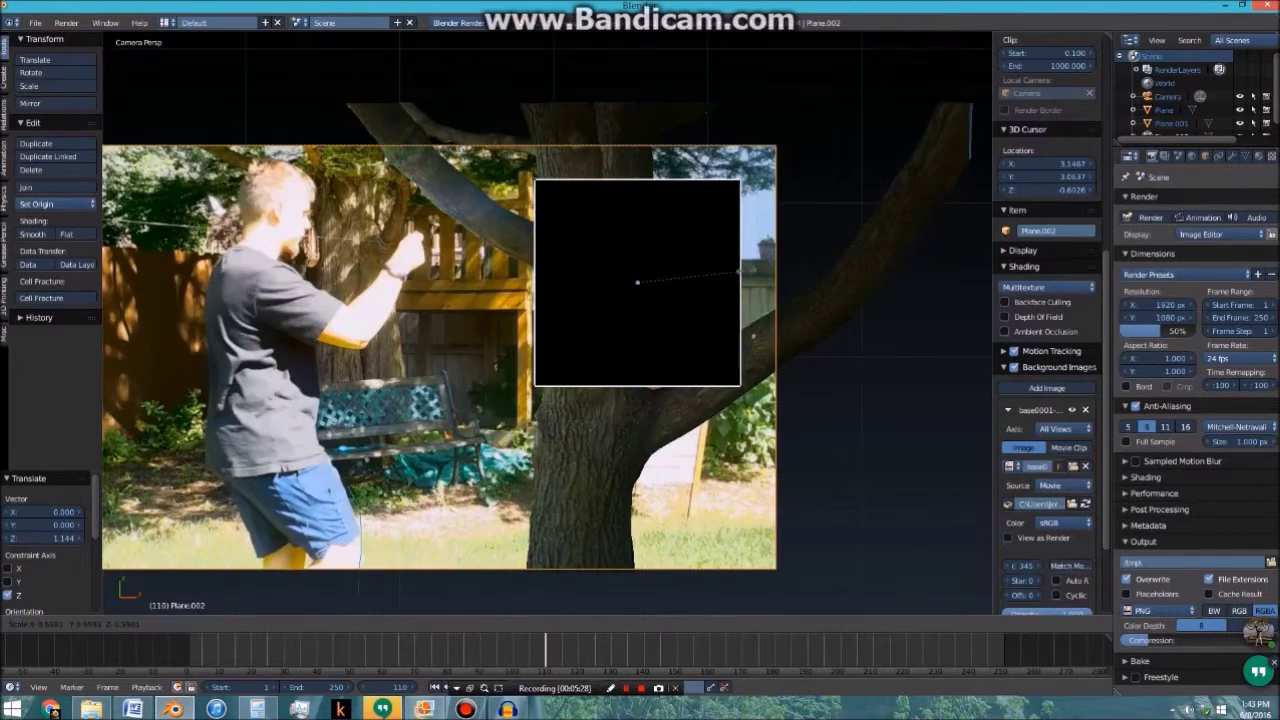
{"action": "left_click", "coordinate": [683, 280]}
{"action": "scroll", "coordinate": [683, 280], "scroll_direction": "up", "scroll_amount": 2}
{"action": "middle_click_drag", "start_coordinate": [716, 317], "coordinate": [682, 273], "text": "shift"}
{"action": "key", "text": "g"}
{"action": "left_click", "coordinate": [614, 340]}
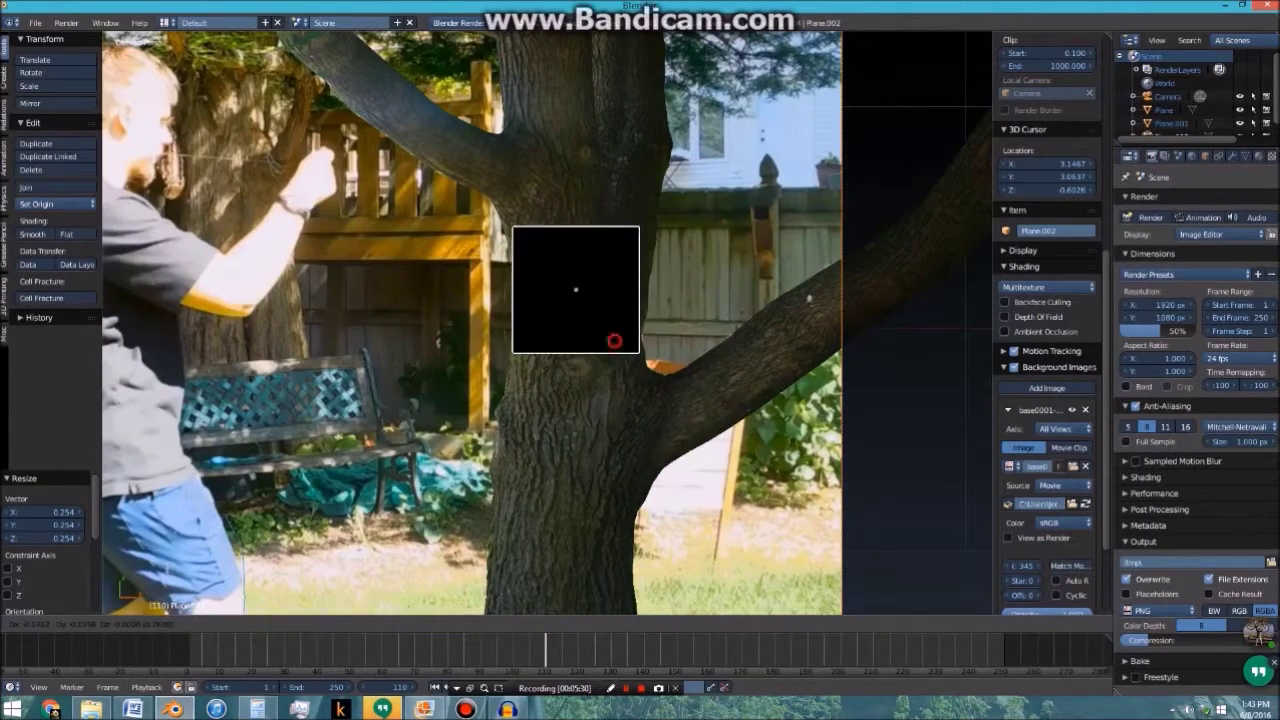
{"action": "key", "text": "s"}
{"action": "left_click", "coordinate": [660, 345]}
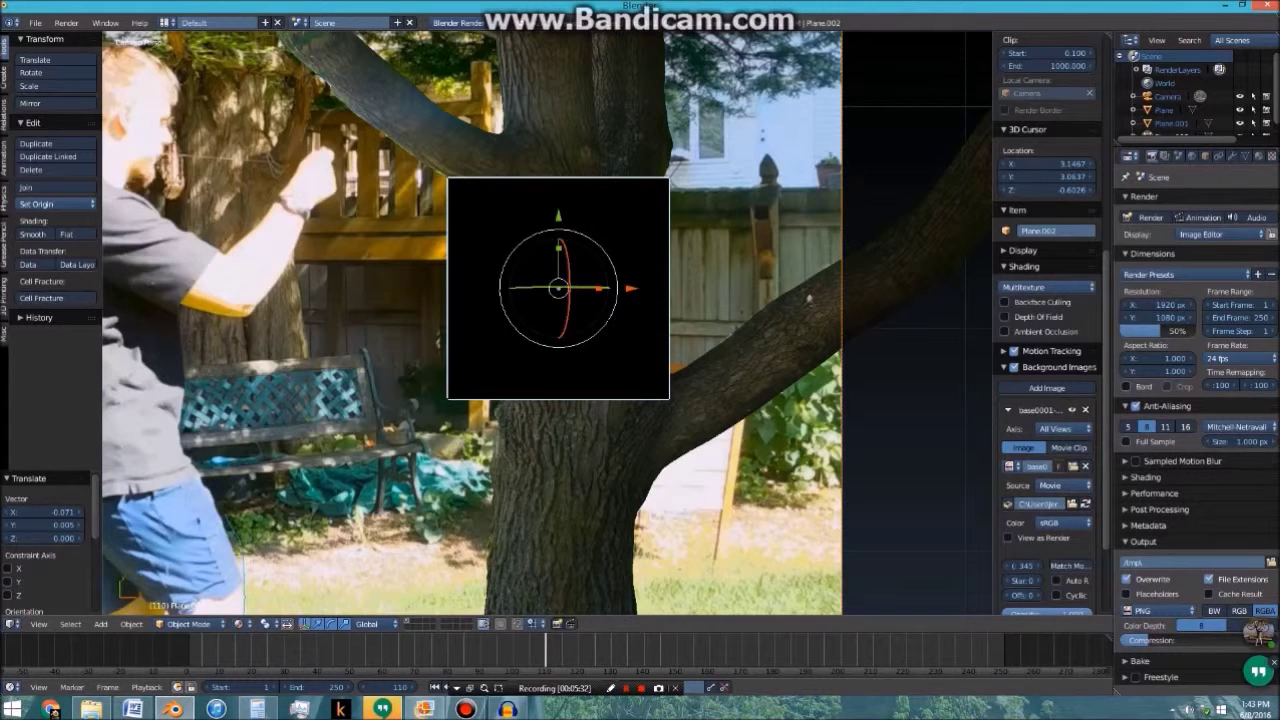
Duplicate the square plane and place the copy directly below it, about 0.89 away along Y
{"action": "middle_click_drag", "start_coordinate": [660, 345], "coordinate": [666, 279], "text": "shift"}
{"action": "key", "text": "shift+d"}
{"action": "key", "text": "y"}
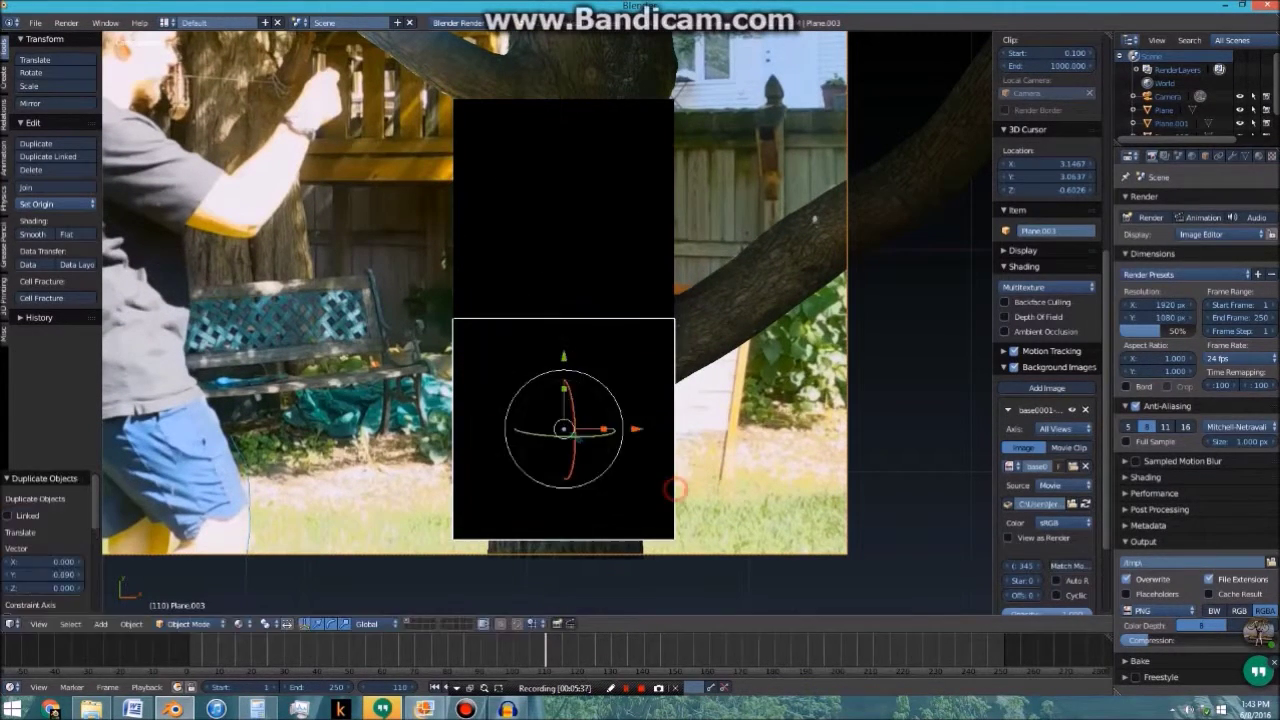
Confirm the duplicate's placement, select the upper square plane and set its maximum draw type to Wire
{"action": "left_click", "coordinate": [676, 487]}
{"action": "right_click", "coordinate": [608, 248]}
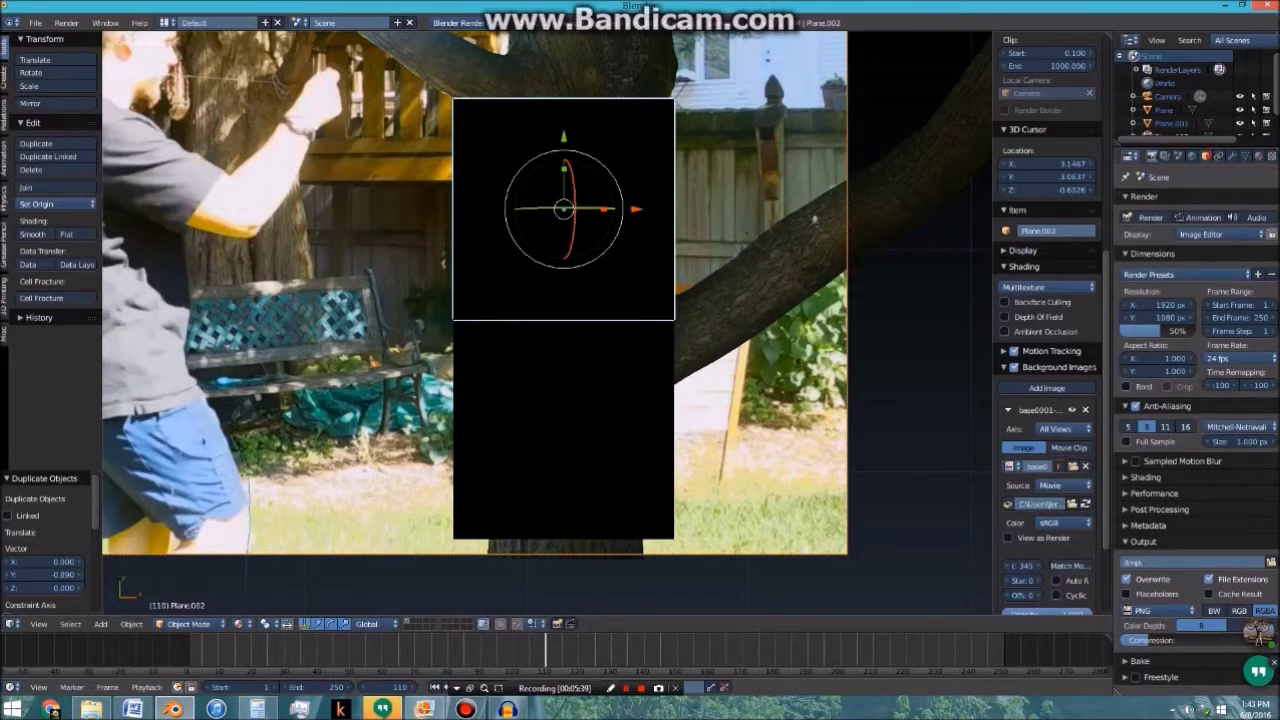
{"action": "left_click", "coordinate": [1205, 156]}
{"action": "left_click", "coordinate": [1156, 569]}
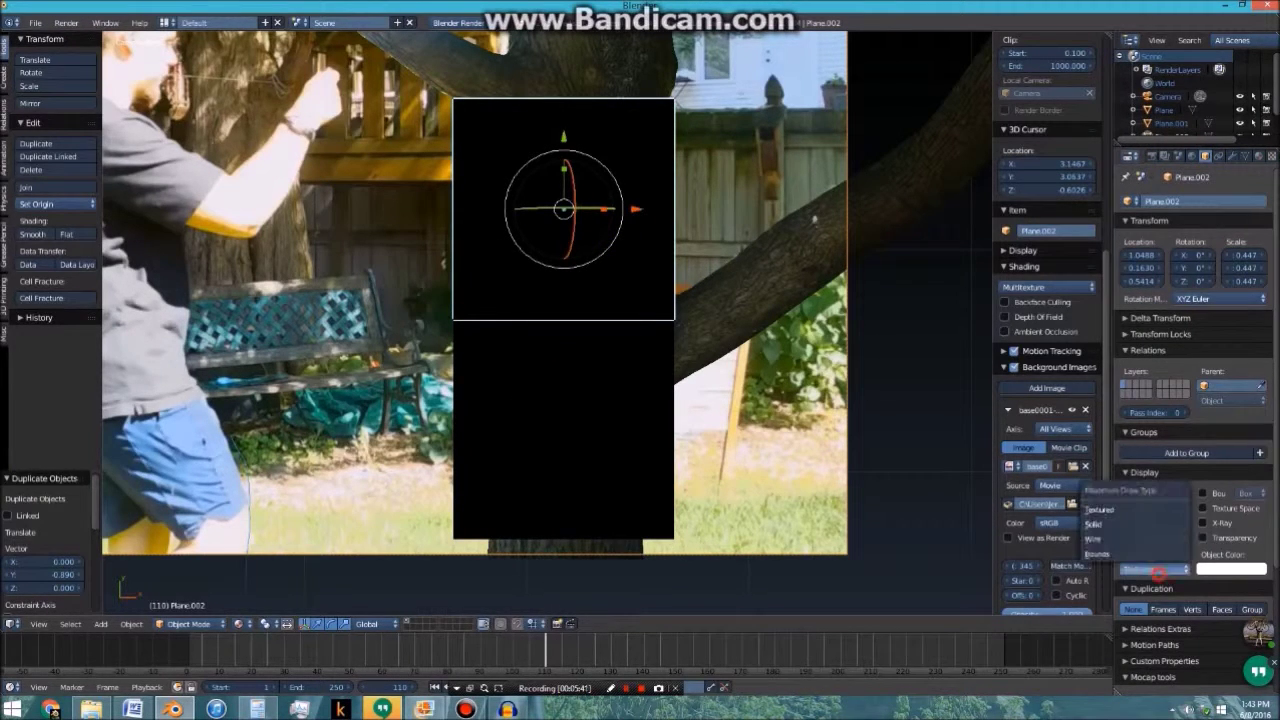
{"action": "left_click", "coordinate": [1093, 539]}
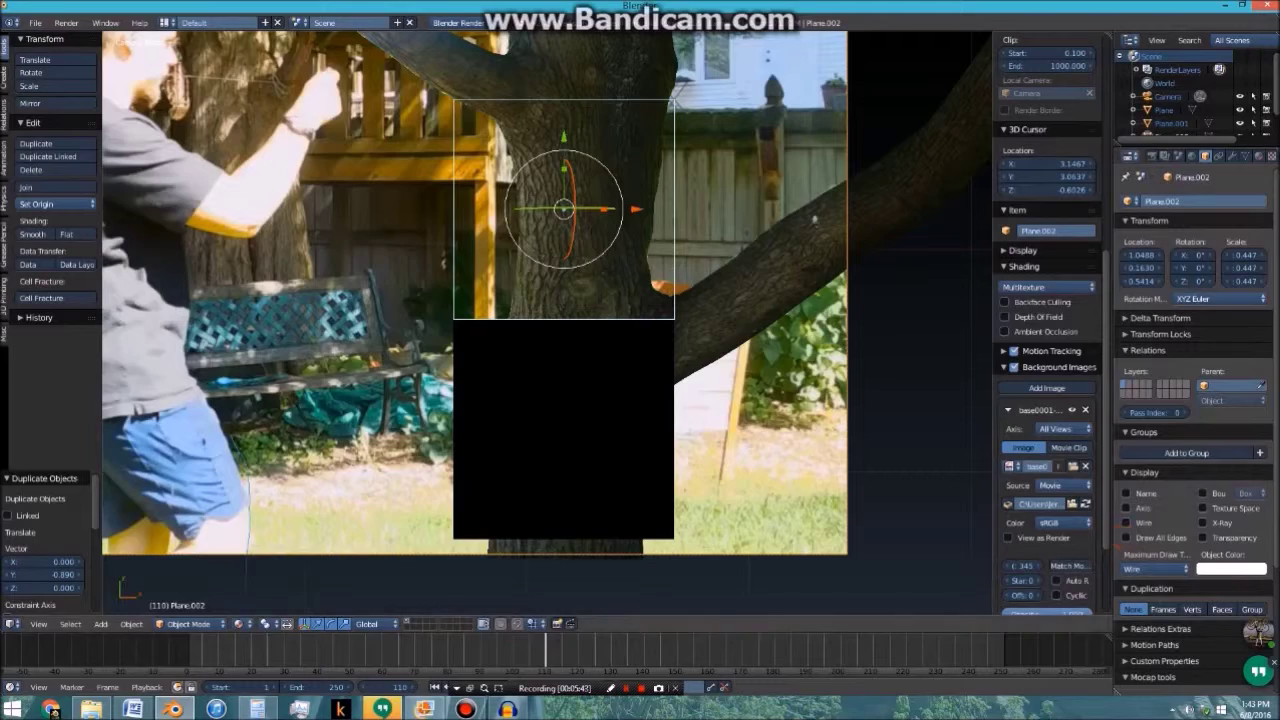
Enter Edit Mode on the upper square plane with the whole square in view
{"action": "scroll", "coordinate": [700, 203], "scroll_direction": "up", "scroll_amount": 1}
{"action": "middle_click_drag", "start_coordinate": [700, 203], "coordinate": [677, 328], "text": "shift"}
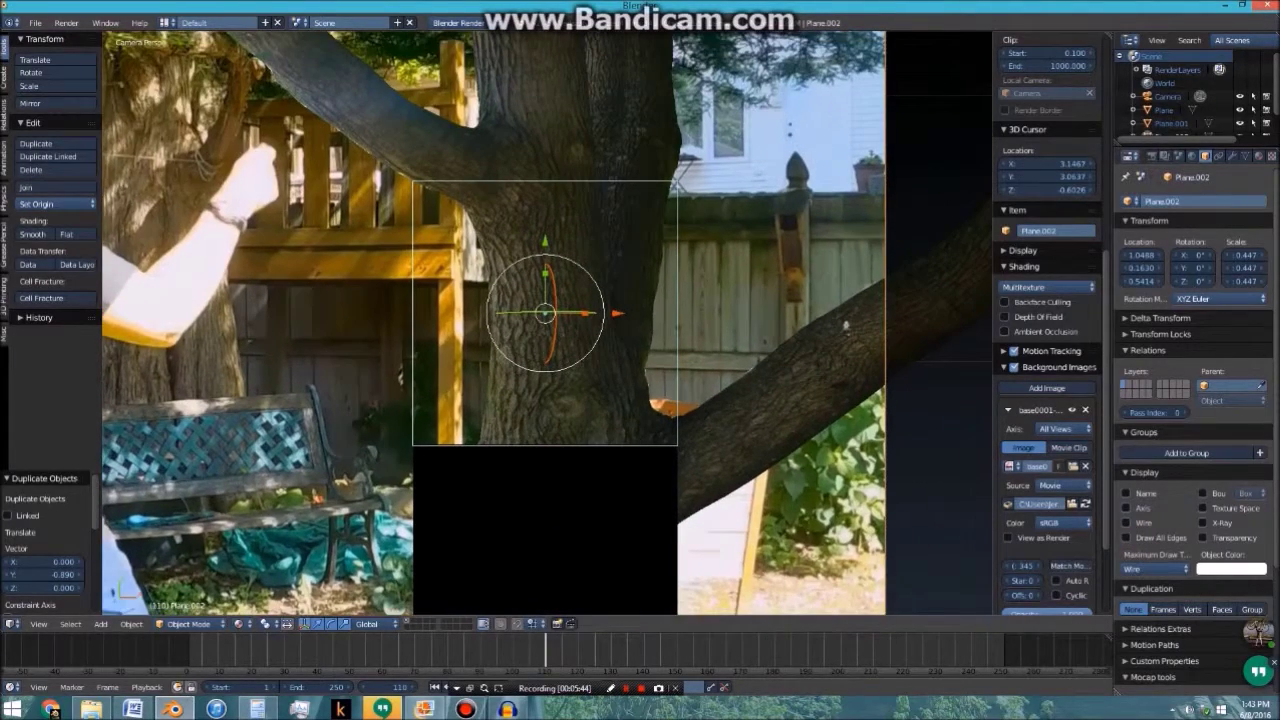
{"action": "scroll", "coordinate": [545, 320], "scroll_direction": "up", "scroll_amount": 2}
{"action": "key", "text": "Tab"}
{"action": "scroll", "coordinate": [545, 320], "scroll_direction": "up", "scroll_amount": 2}
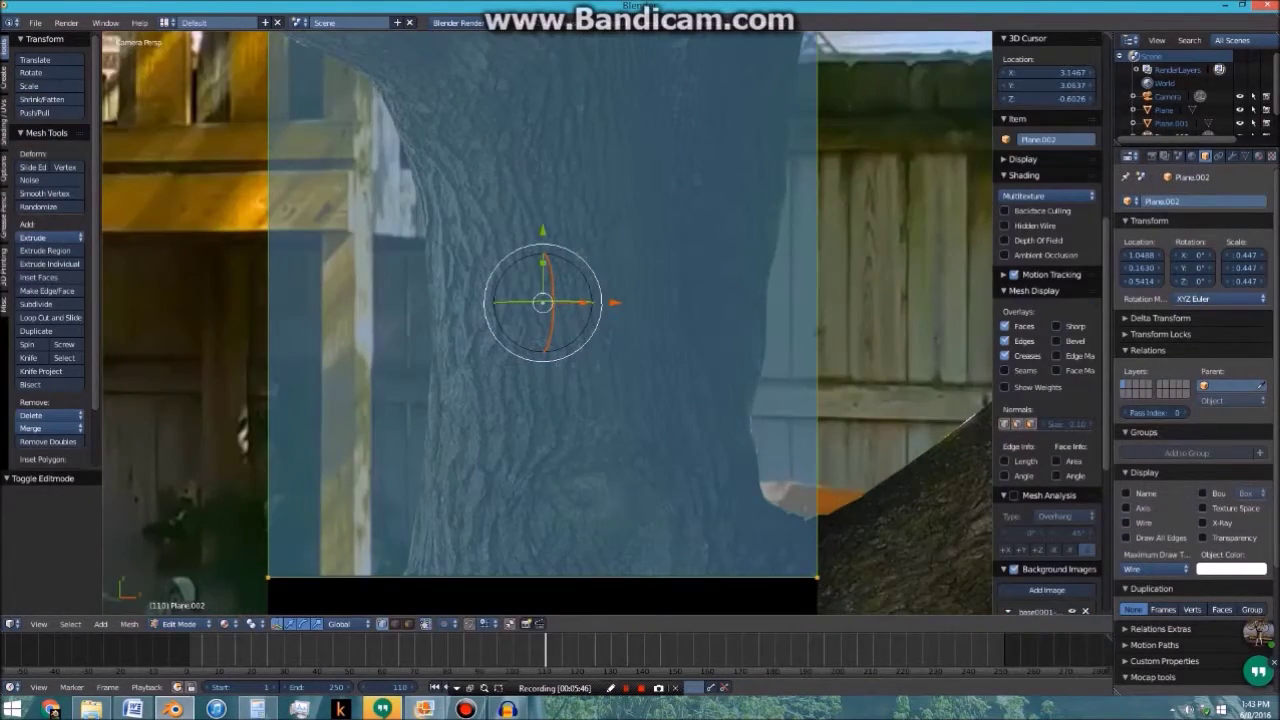
{"action": "scroll", "coordinate": [545, 320], "scroll_direction": "down", "scroll_amount": 3}
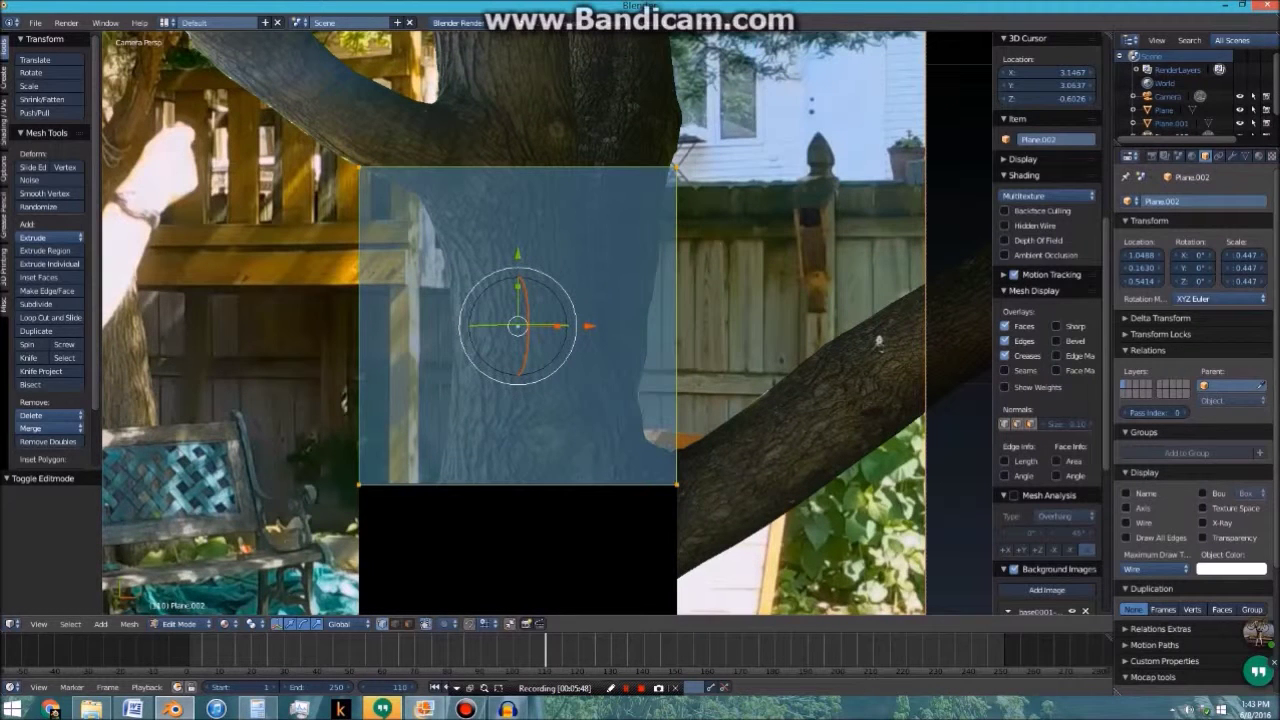
Try a single knife cut from the middle of the upper plane out past its right edge
{"action": "left_click", "coordinate": [28, 357]}
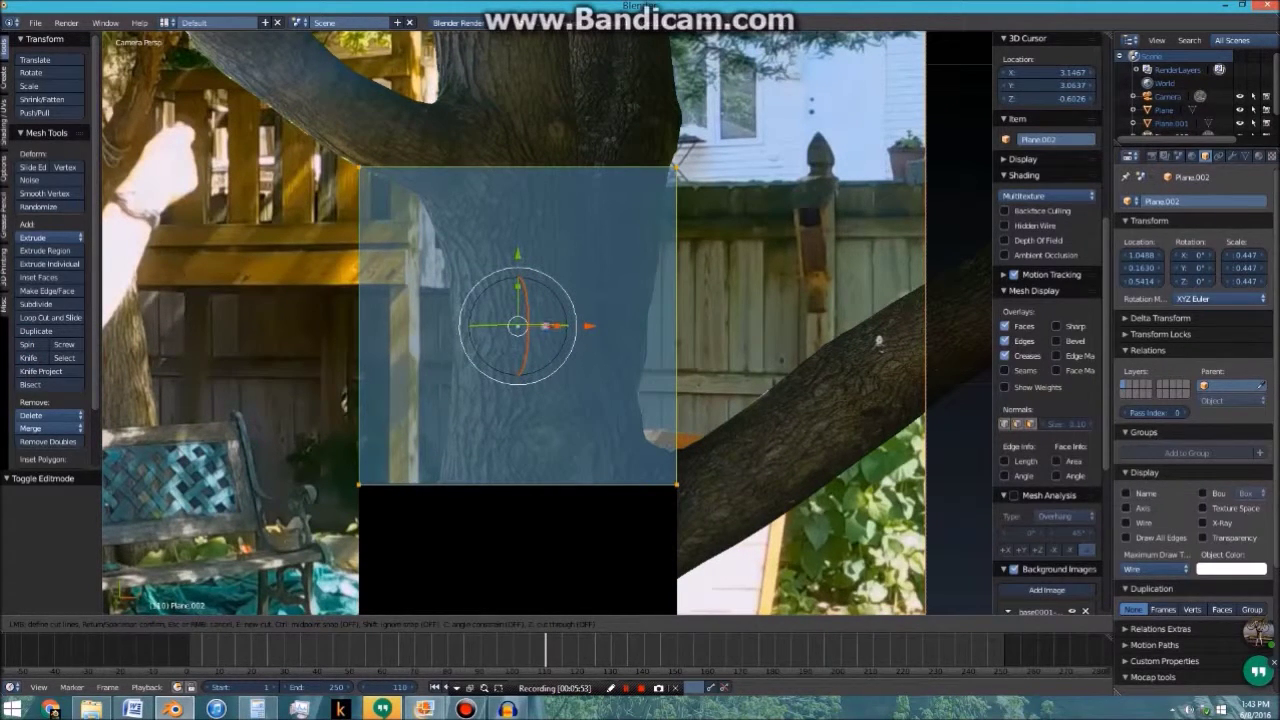
{"action": "mouse_move", "coordinate": [541, 321]}
{"action": "left_mouse_down"}
{"action": "mouse_move", "coordinate": [577, 257]}
{"action": "mouse_move", "coordinate": [748, 197]}
{"action": "left_mouse_up"}
{"action": "key", "text": "Return"}
{"action": "scroll", "coordinate": [629, 219], "scroll_direction": "up", "scroll_amount": 2}
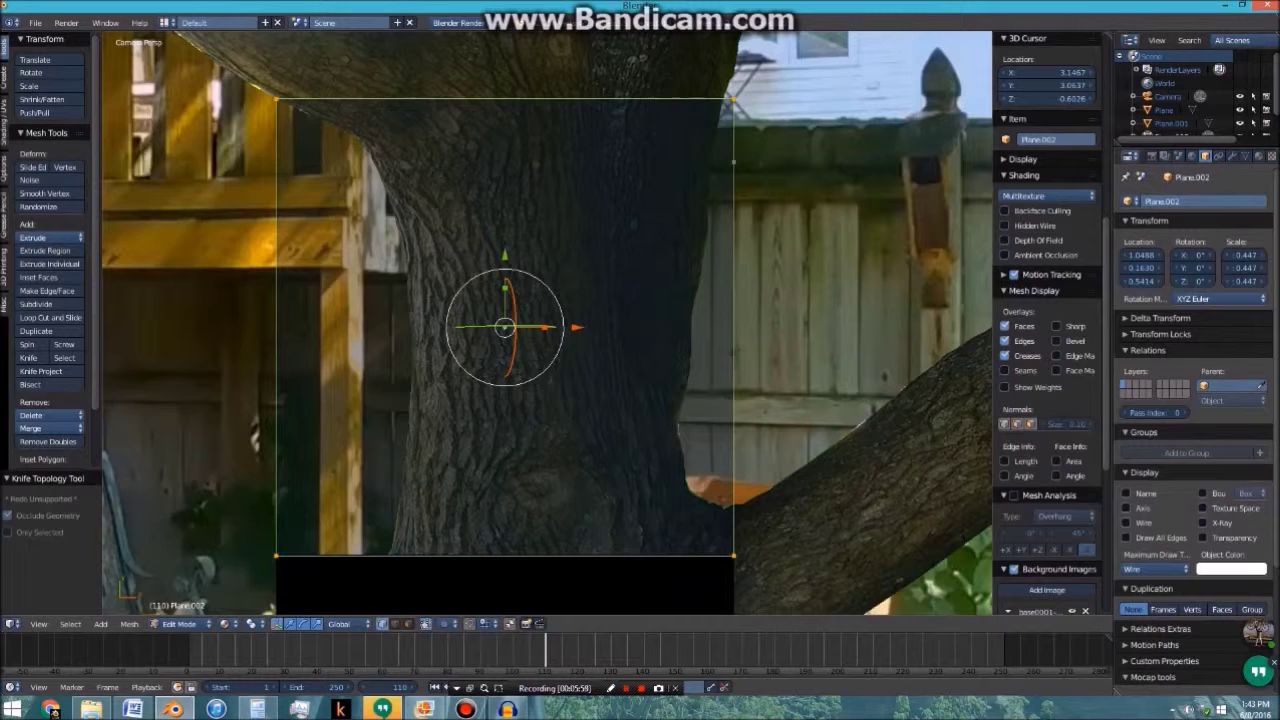
With the Knife tool, cut four jagged cracks from the upper plane's centre out to its left and right edges, spreading diagonally
{"action": "key", "text": "a"}
{"action": "key", "text": "k"}
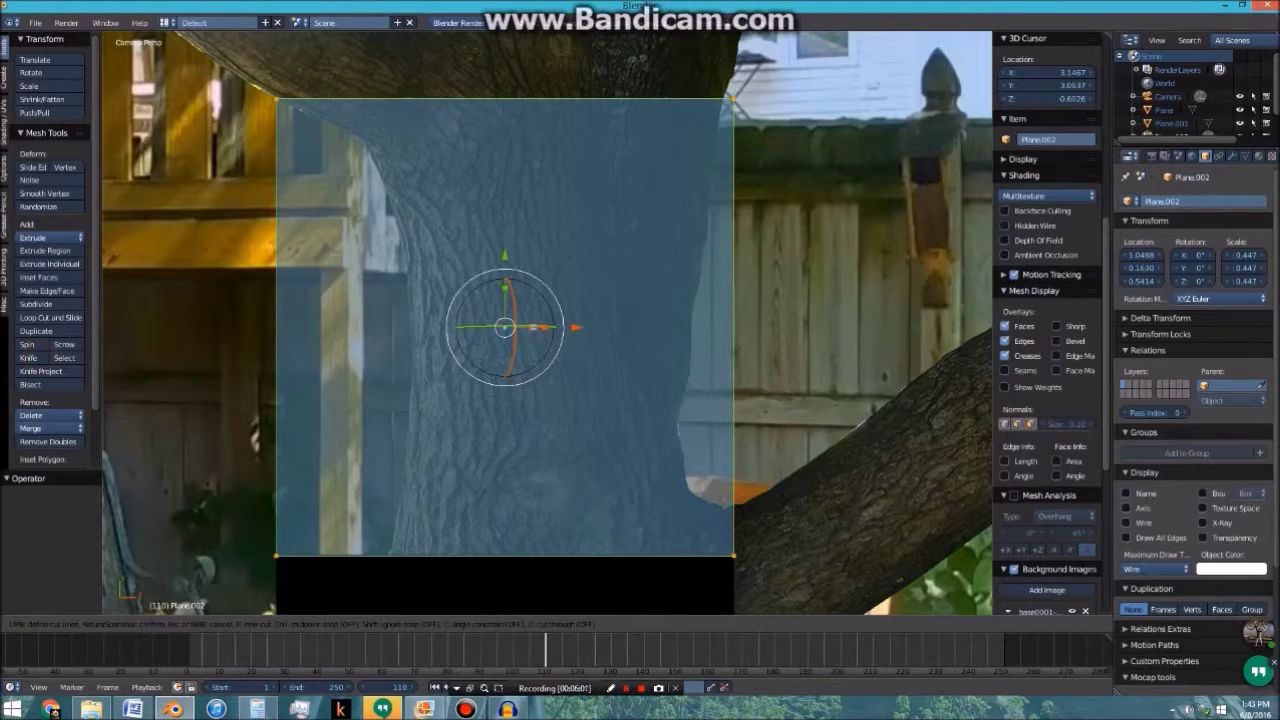
{"action": "left_click", "coordinate": [544, 322]}
{"action": "left_click", "coordinate": [574, 279]}
{"action": "left_click", "coordinate": [608, 243]}
{"action": "left_click", "coordinate": [710, 159]}
{"action": "left_click", "coordinate": [544, 321]}
{"action": "left_click", "coordinate": [530, 354]}
{"action": "left_click", "coordinate": [506, 378]}
{"action": "left_click", "coordinate": [414, 419]}
{"action": "left_click", "coordinate": [300, 439]}
{"action": "left_click", "coordinate": [229, 444]}
{"action": "key", "text": "e"}
{"action": "left_click", "coordinate": [544, 321]}
{"action": "left_click", "coordinate": [530, 295]}
{"action": "left_click", "coordinate": [388, 193]}
{"action": "left_click", "coordinate": [240, 134]}
{"action": "key", "text": "e"}
{"action": "left_click", "coordinate": [544, 321]}
{"action": "left_click", "coordinate": [606, 388]}
{"action": "left_click", "coordinate": [704, 466]}
Knife a branch from the upper-right crack to the right edge, one from the upper-left crack to the top, and a central crack leftward
{"action": "left_click", "coordinate": [608, 244]}
{"action": "left_click", "coordinate": [671, 267]}
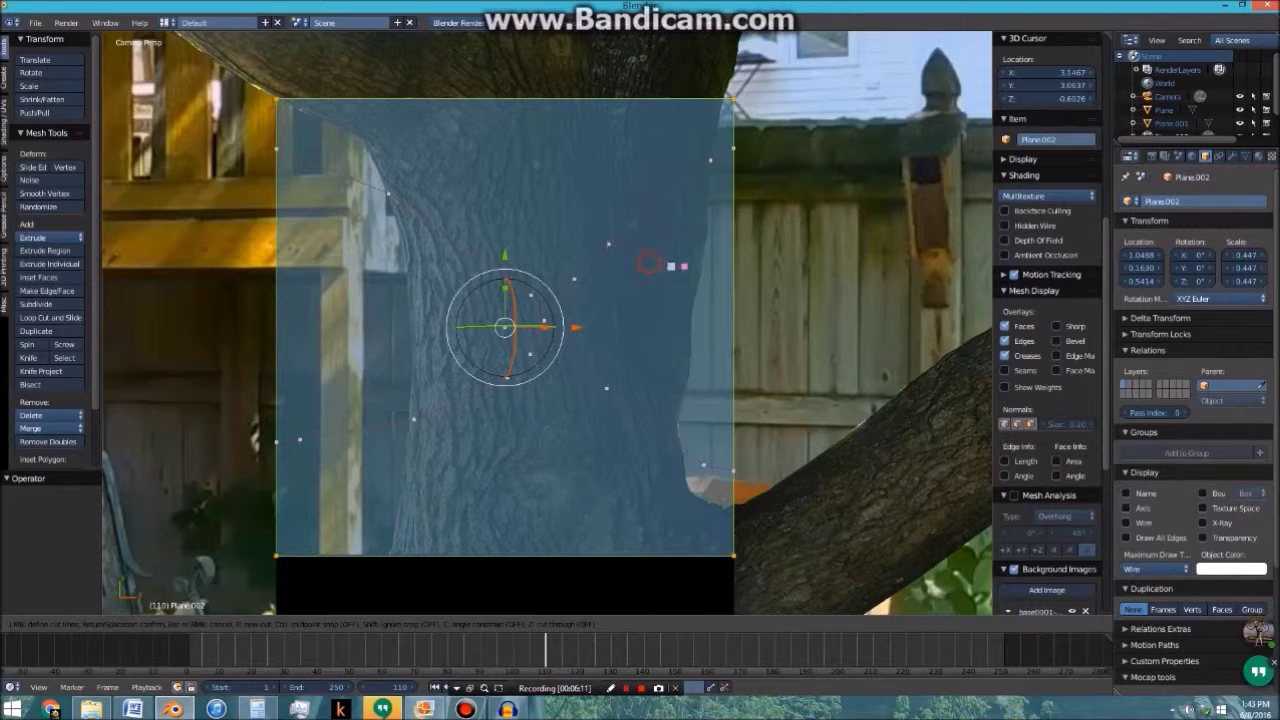
{"action": "left_click", "coordinate": [775, 266]}
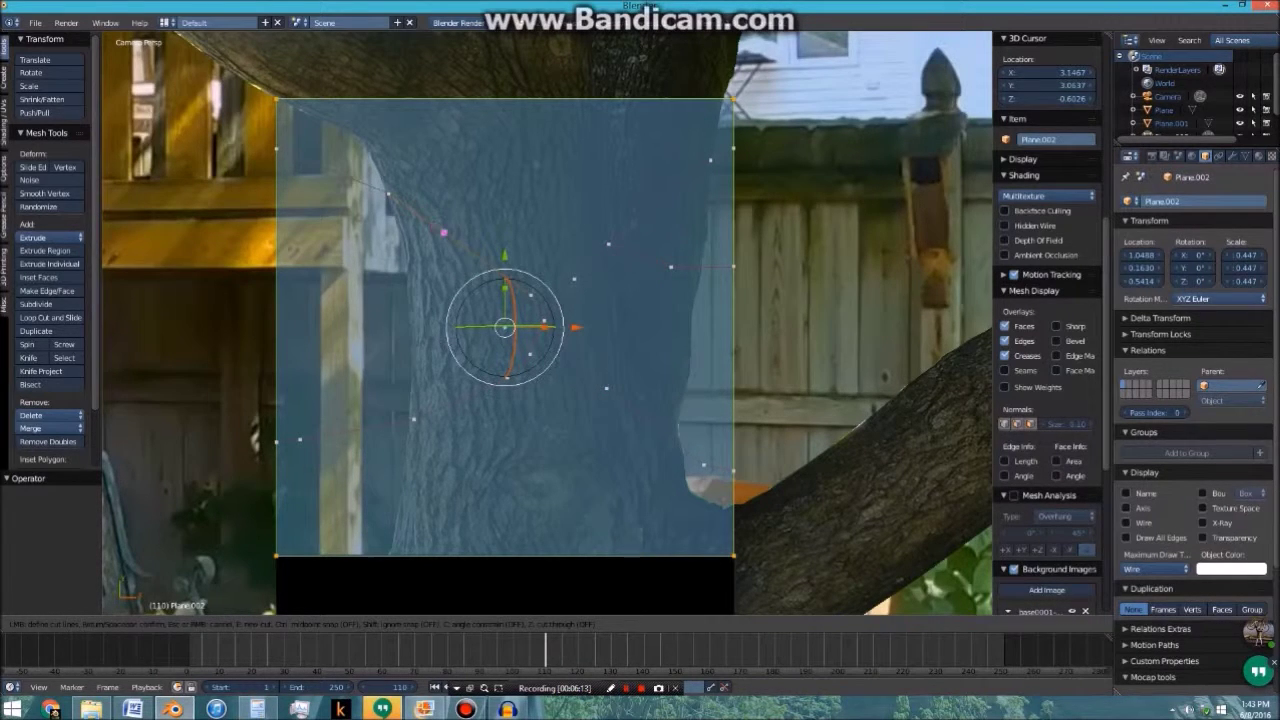
{"action": "left_click", "coordinate": [444, 233]}
{"action": "left_click", "coordinate": [464, 184]}
{"action": "left_click", "coordinate": [407, 57]}
{"action": "key", "text": "e"}
{"action": "left_click", "coordinate": [544, 321]}
{"action": "left_click", "coordinate": [475, 313]}
{"action": "left_click", "coordinate": [323, 292]}
{"action": "left_click", "coordinate": [212, 287]}
{"action": "key", "text": "e"}
Add knife branches running off the existing cracks to the upper plane's bottom, top and left edges, and confirm the cuts
{"action": "left_click", "coordinate": [550, 409]}
{"action": "left_click", "coordinate": [530, 466]}
{"action": "left_click", "coordinate": [419, 556]}
{"action": "left_click", "coordinate": [594, 258]}
{"action": "left_click", "coordinate": [533, 207]}
{"action": "left_click", "coordinate": [537, 175]}
{"action": "left_click", "coordinate": [566, 98]}
{"action": "key", "text": "e"}
{"action": "left_click", "coordinate": [655, 427]}
{"action": "left_click", "coordinate": [604, 466]}
{"action": "left_click", "coordinate": [588, 506]}
{"action": "left_click", "coordinate": [586, 539]}
{"action": "left_click", "coordinate": [596, 580]}
{"action": "key", "text": "e"}
{"action": "left_click", "coordinate": [410, 303]}
{"action": "left_click", "coordinate": [380, 346]}
{"action": "left_click", "coordinate": [313, 383]}
{"action": "left_click", "coordinate": [276, 397]}
{"action": "left_click", "coordinate": [567, 235]}
{"action": "left_click", "coordinate": [591, 219]}
{"action": "left_click", "coordinate": [653, 98]}
{"action": "key", "text": "Return"}
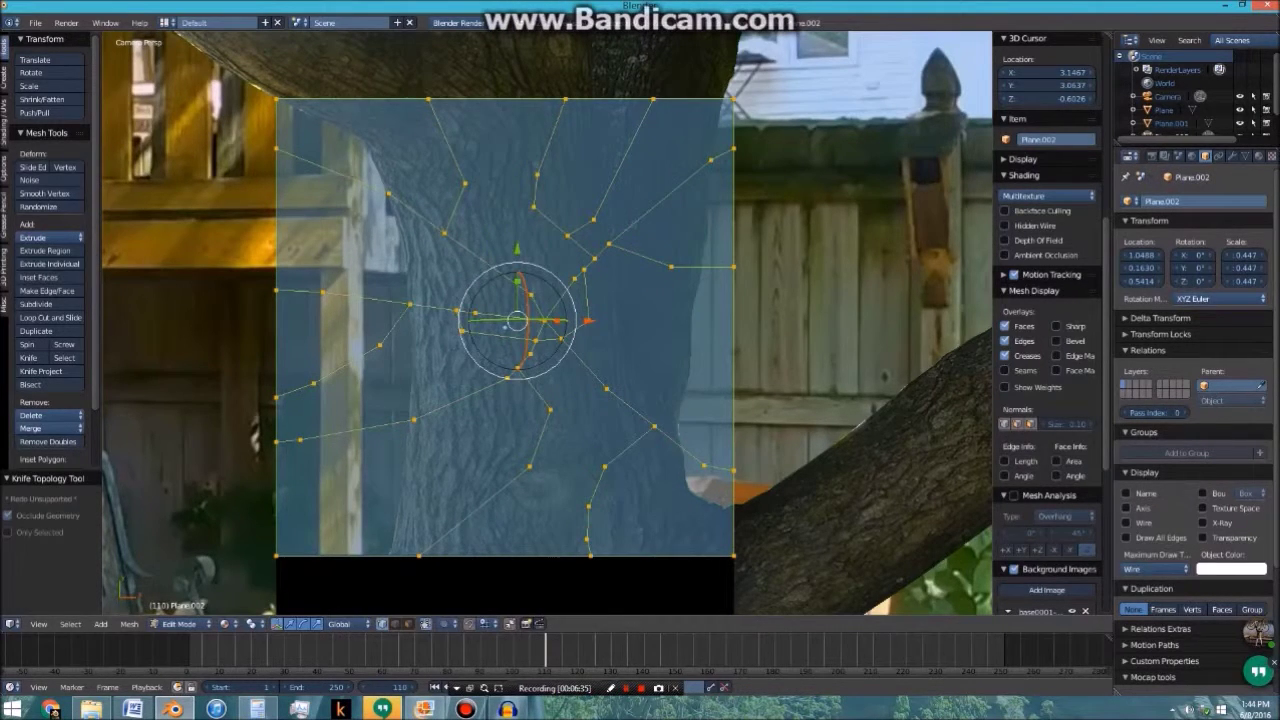
Deselect the upper plane's cut geometry, check the crack pattern and return to Object Mode
{"action": "scroll", "coordinate": [547, 322], "scroll_direction": "up", "scroll_amount": 2}
{"action": "key", "text": "a"}
{"action": "scroll", "coordinate": [547, 322], "scroll_direction": "up", "scroll_amount": 1}
{"action": "scroll", "coordinate": [547, 322], "scroll_direction": "down", "scroll_amount": 1}
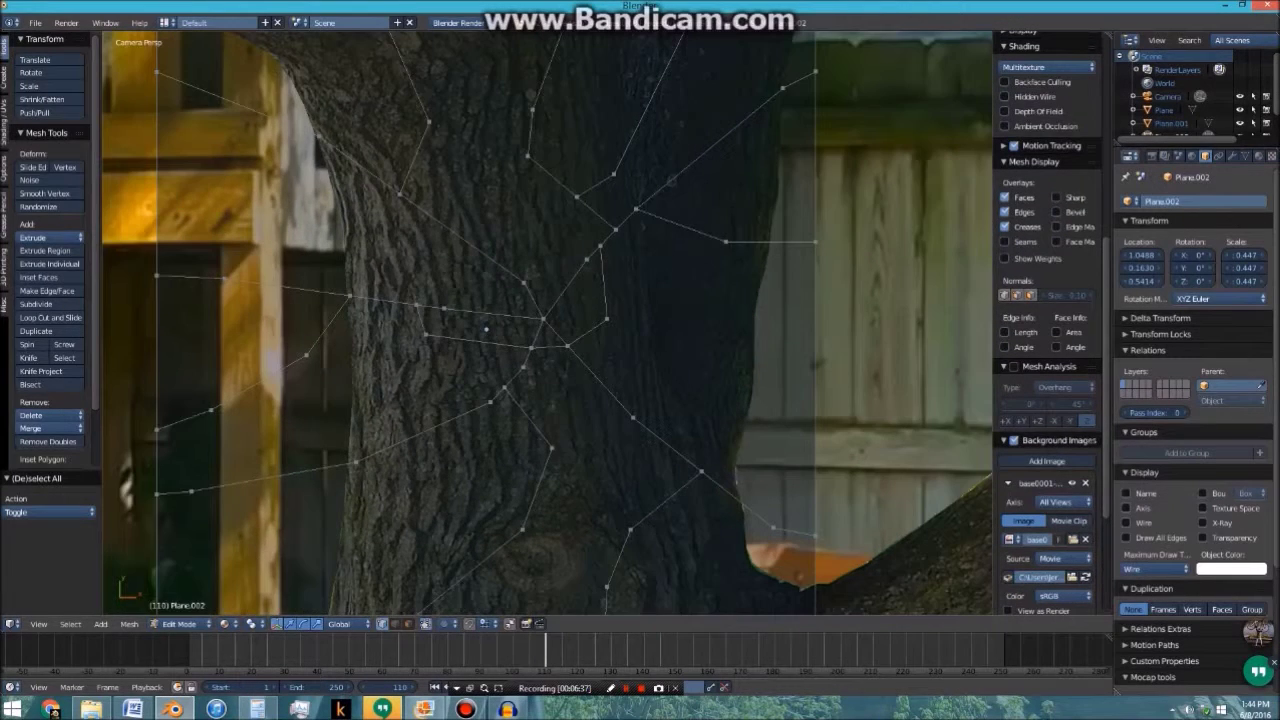
{"action": "scroll", "coordinate": [548, 322], "scroll_direction": "down", "scroll_amount": 1}
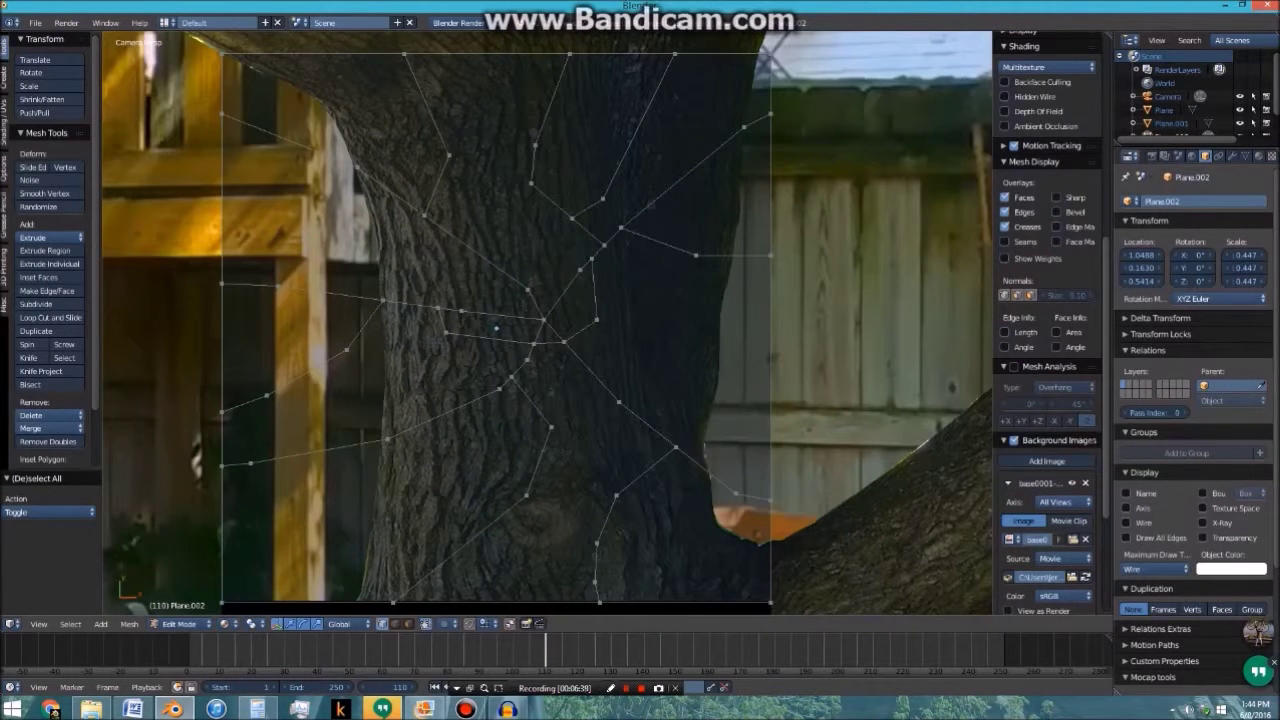
{"action": "scroll", "coordinate": [496, 329], "scroll_direction": "down", "scroll_amount": 2}
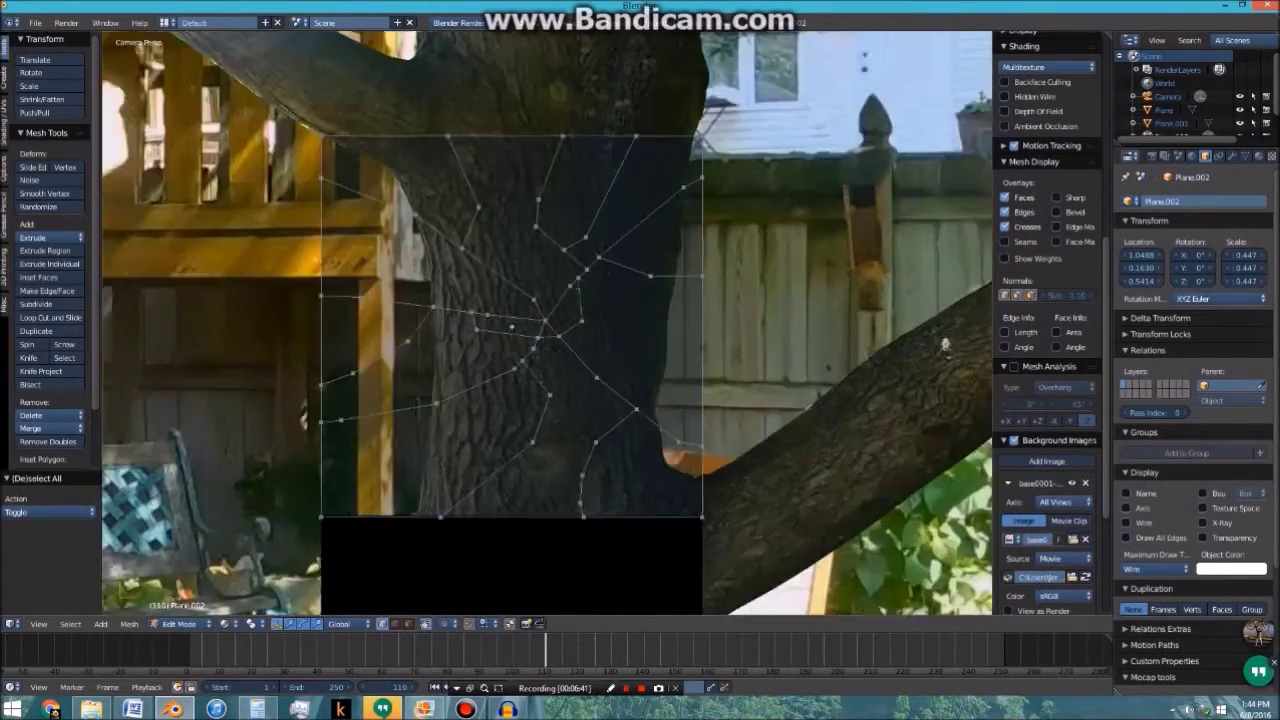
{"action": "scroll", "coordinate": [496, 329], "scroll_direction": "up", "scroll_amount": 2}
{"action": "key", "text": "Tab"}
Select the lower square plane, set its maximum draw type to Wire and enter Edit Mode
{"action": "middle_click_drag", "start_coordinate": [500, 345], "coordinate": [457, 42], "text": "shift"}
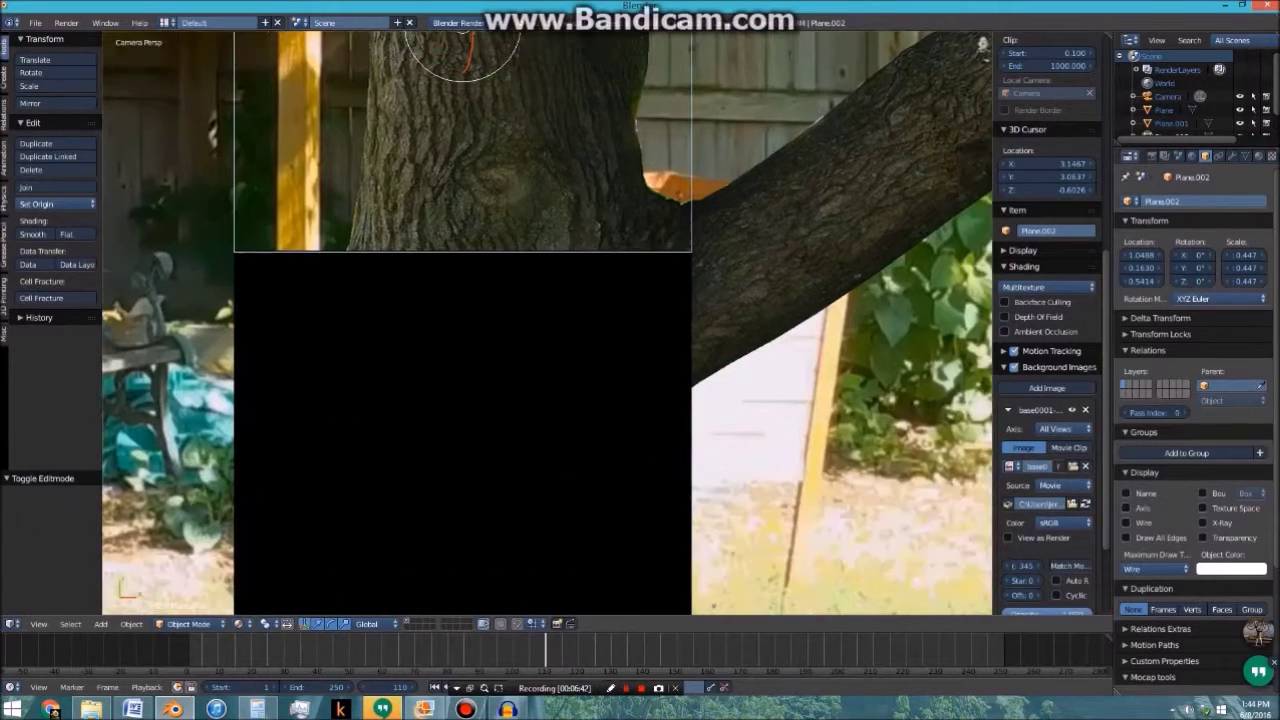
{"action": "middle_click_drag", "start_coordinate": [494, 473], "coordinate": [530, 374], "text": "shift"}
{"action": "right_click", "coordinate": [530, 374]}
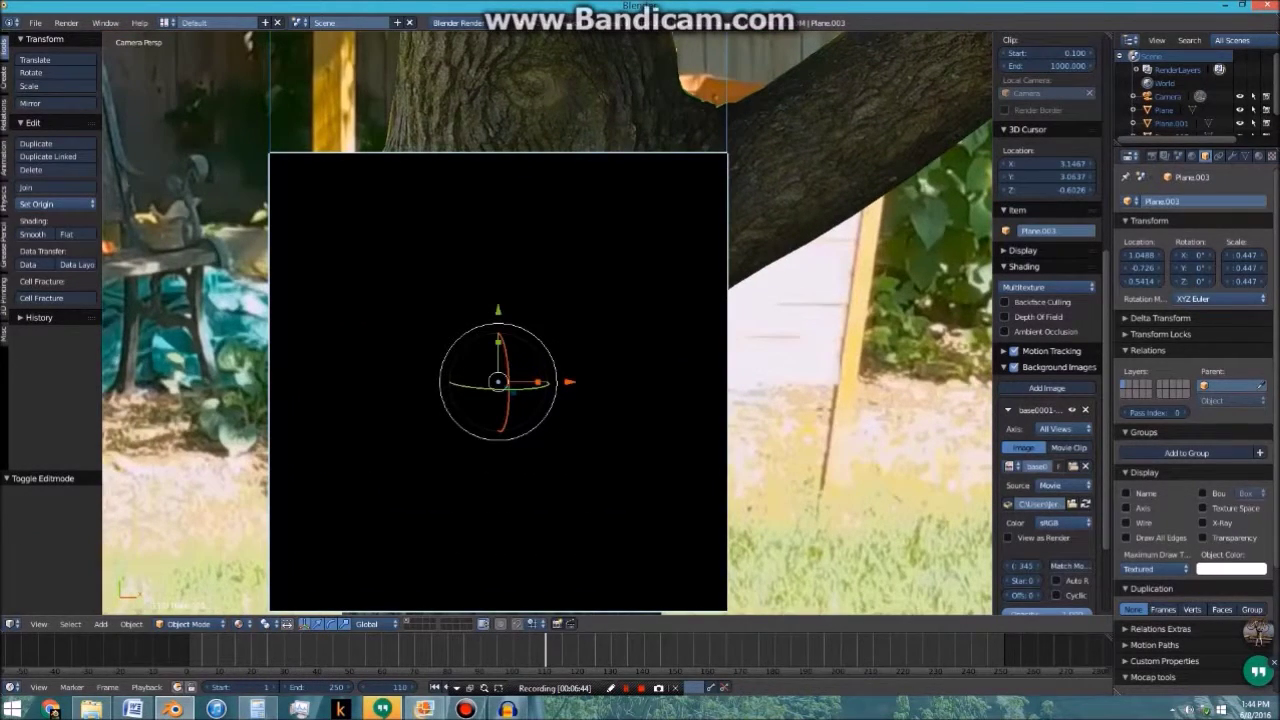
{"action": "left_click", "coordinate": [1152, 569]}
{"action": "left_click", "coordinate": [1140, 535]}
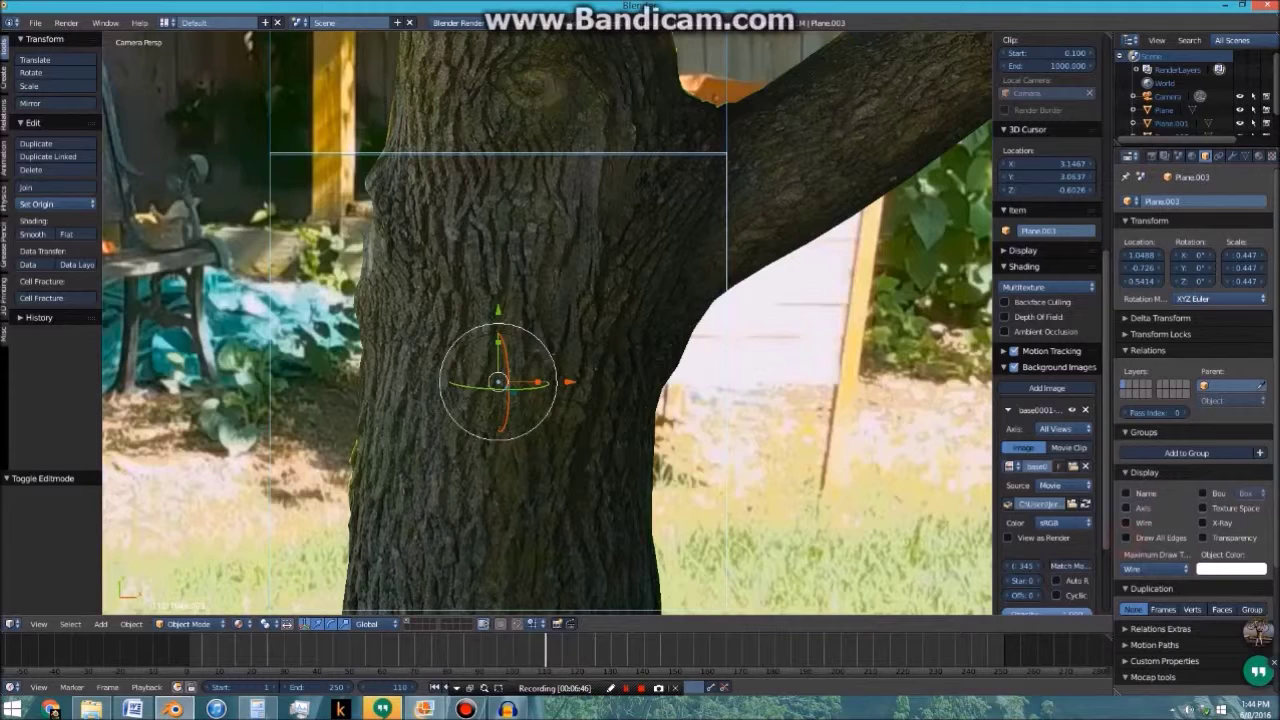
{"action": "key", "text": "Tab"}
{"action": "middle_click_drag", "start_coordinate": [611, 490], "coordinate": [587, 436], "text": "shift"}
{"action": "key", "text": "k"}
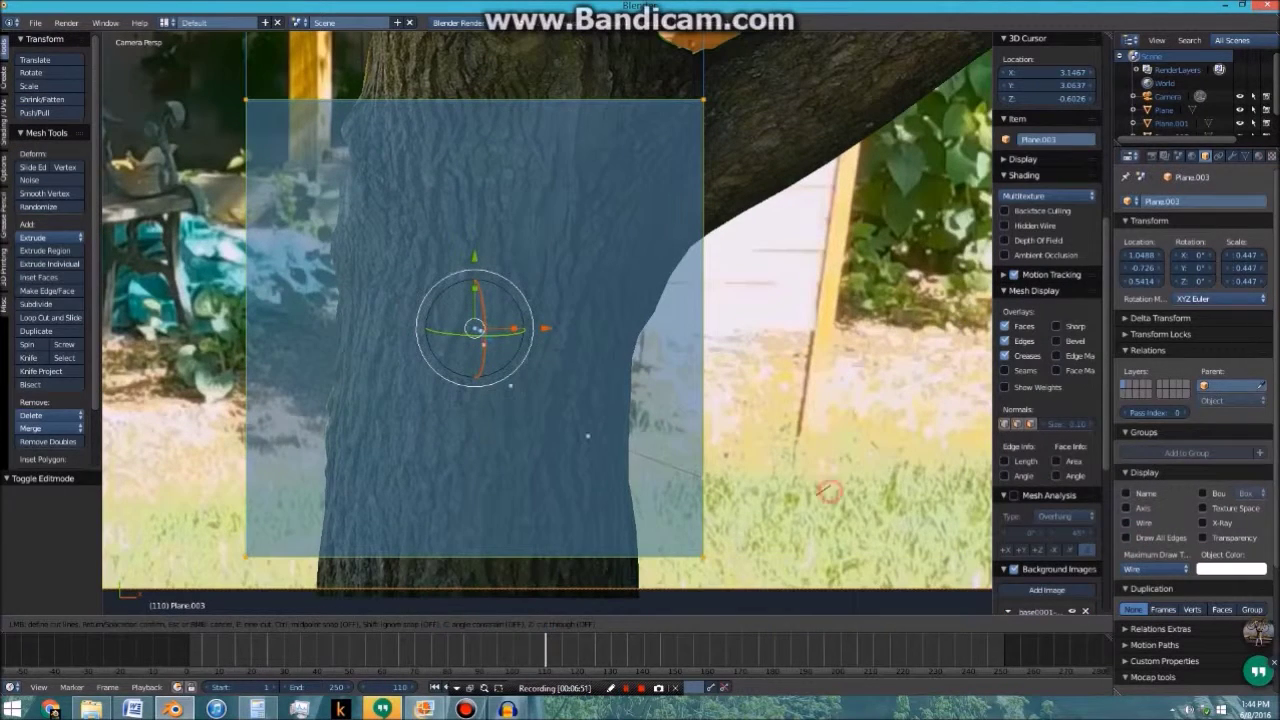
{"action": "left_click", "coordinate": [479, 330]}
{"action": "left_click", "coordinate": [358, 177]}
{"action": "left_click", "coordinate": [479, 238]}
{"action": "left_click", "coordinate": [453, 319]}
{"action": "left_click", "coordinate": [703, 396]}
{"action": "left_click", "coordinate": [596, 365]}
{"action": "left_click", "coordinate": [503, 313]}
{"action": "left_click", "coordinate": [494, 296]}
{"action": "left_click", "coordinate": [503, 398]}
{"action": "left_click", "coordinate": [247, 467]}
{"action": "left_click", "coordinate": [444, 419]}
{"action": "left_click", "coordinate": [499, 296]}
{"action": "left_click", "coordinate": [535, 307]}
{"action": "left_click", "coordinate": [703, 311]}
{"action": "left_click", "coordinate": [505, 231]}
{"action": "left_click", "coordinate": [523, 149]}
{"action": "key", "text": "Escape"}
With the Knife tool, cut jagged cracks from the middle of the lower plane out to its right and left edges
{"action": "key", "text": "k"}
{"action": "left_click", "coordinate": [487, 324]}
{"action": "left_click", "coordinate": [565, 266]}
{"action": "left_click", "coordinate": [654, 237]}
{"action": "left_click", "coordinate": [703, 227]}
{"action": "left_click", "coordinate": [369, 403]}
{"action": "left_click", "coordinate": [614, 357]}
{"action": "left_click", "coordinate": [498, 312]}
{"action": "left_click", "coordinate": [473, 275]}
{"action": "left_click", "coordinate": [420, 231]}
{"action": "left_click", "coordinate": [274, 184]}
{"action": "left_click", "coordinate": [247, 184]}
Knife further cracks to the lower plane's bottom and lower-left edges, confirm the cuts and leave Edit Mode
{"action": "left_click", "coordinate": [520, 377]}
{"action": "left_click", "coordinate": [436, 557]}
{"action": "left_click", "coordinate": [509, 418]}
{"action": "left_click", "coordinate": [561, 504]}
{"action": "left_click", "coordinate": [608, 557]}
{"action": "left_click", "coordinate": [344, 412]}
{"action": "left_click", "coordinate": [247, 510]}
{"action": "left_click", "coordinate": [357, 210]}
{"action": "key", "text": "Return"}
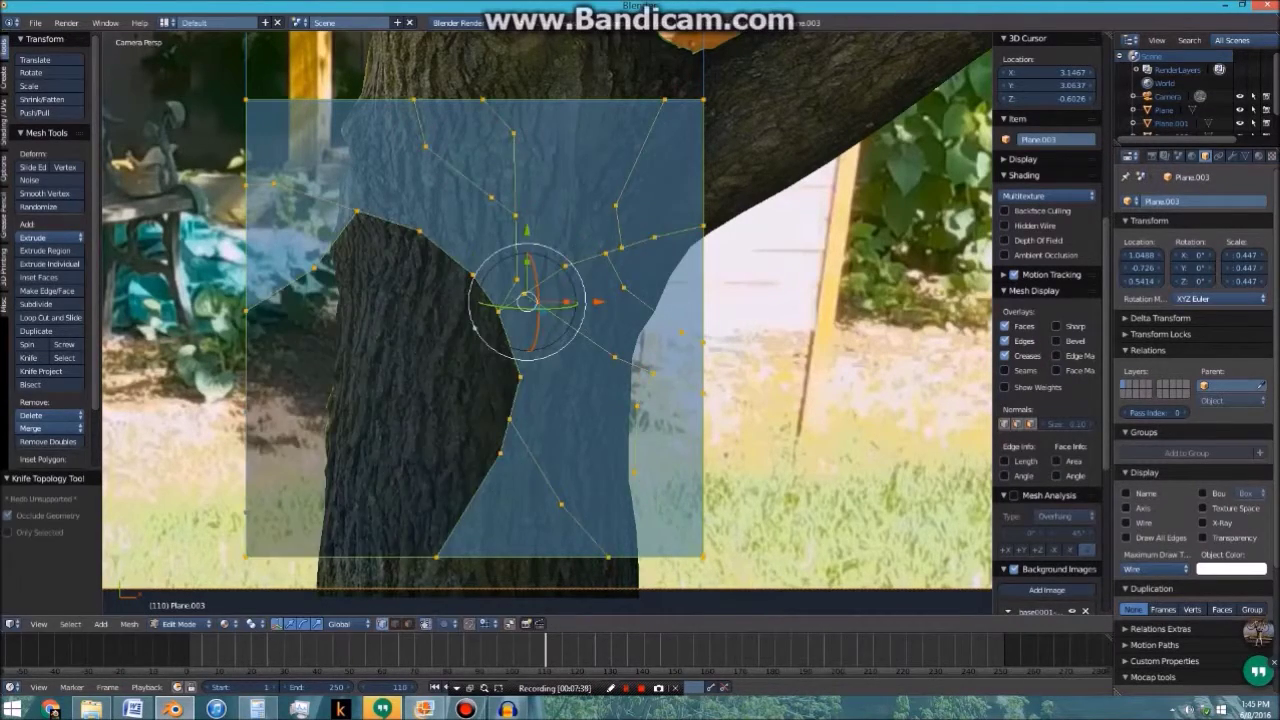
{"action": "key", "text": "Tab"}
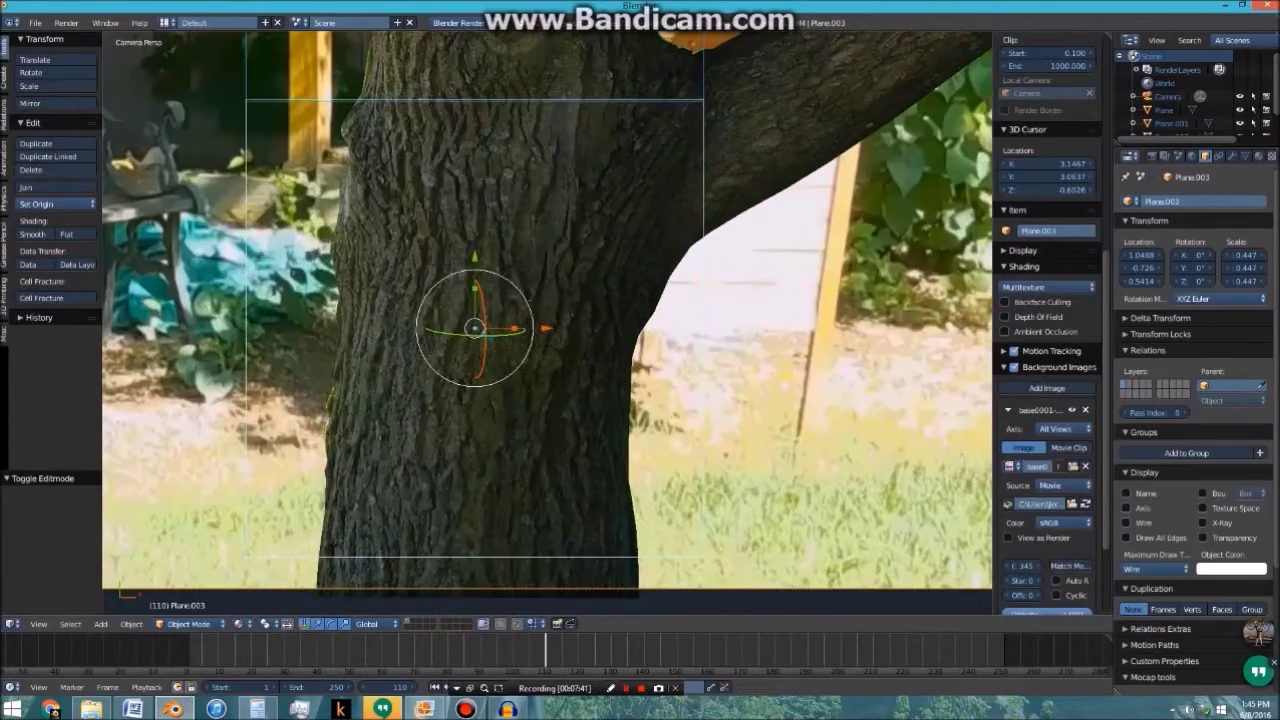
{"action": "key", "text": "Tab"}
{"action": "middle_click_drag", "start_coordinate": [560, 200], "coordinate": [579, 391], "text": "shift"}
{"action": "key", "text": "Tab"}
{"action": "right_click", "coordinate": [580, 240]}
{"action": "key", "text": "Tab"}
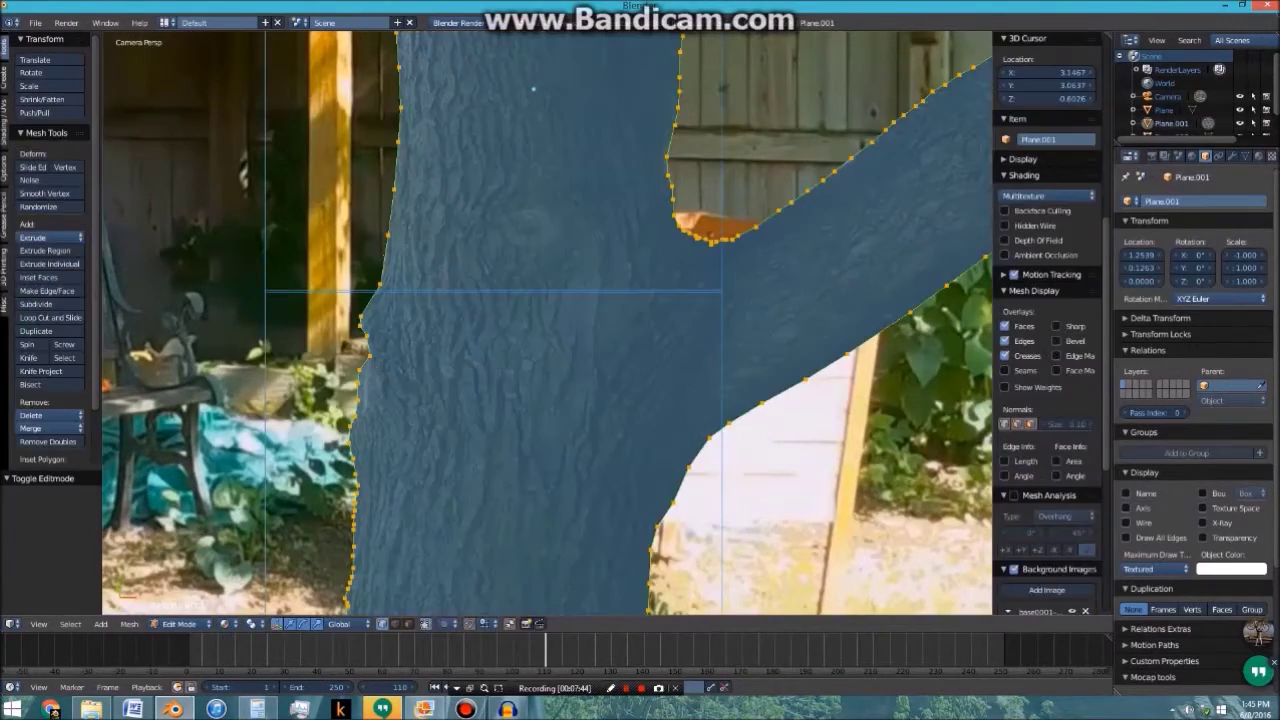
{"action": "key", "text": "Tab"}
Select the upper cracked plane and set its maximum draw type back to Textured, ending in Object Mode
{"action": "right_click", "coordinate": [600, 285]}
{"action": "key", "text": "Tab"}
{"action": "mouse_move", "coordinate": [600, 275]}
{"action": "middle_mouse_down", "text": "shift"}
{"action": "mouse_move", "coordinate": [628, 472]}
{"action": "mouse_move", "coordinate": [625, 553]}
{"action": "middle_mouse_up", "text": "shift"}
{"action": "left_click", "coordinate": [1154, 569]}
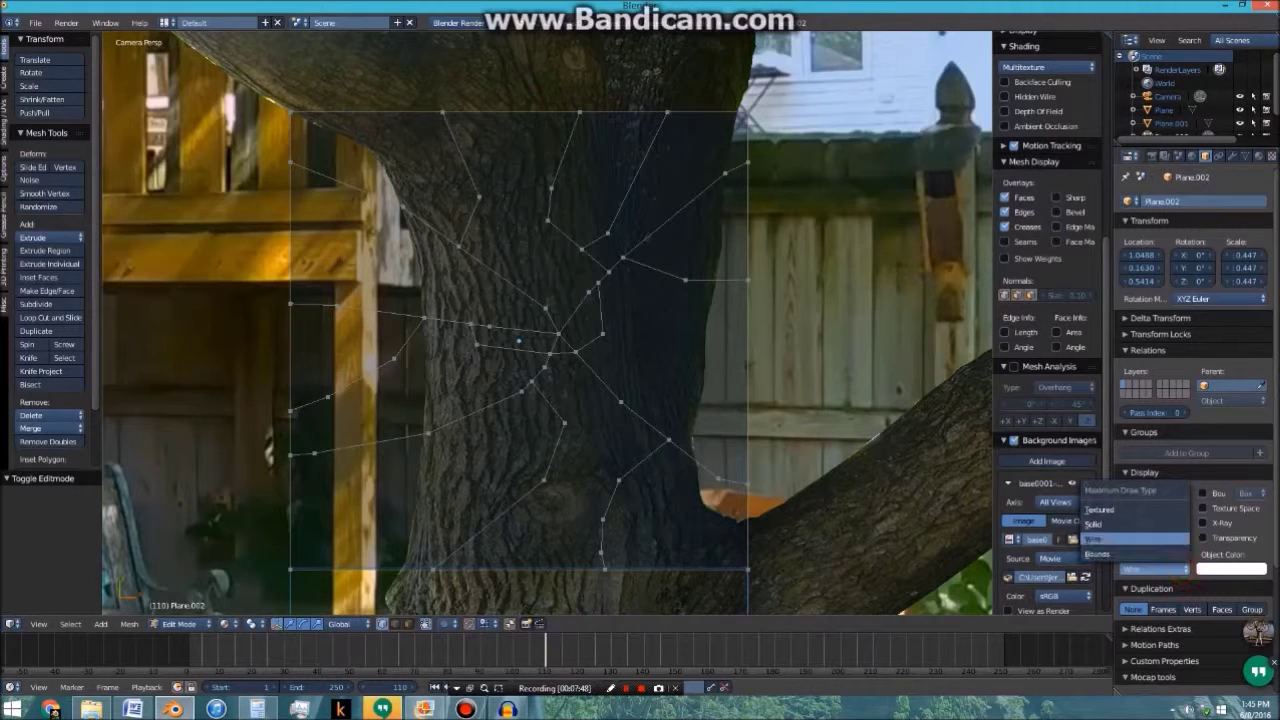
{"action": "left_click", "coordinate": [1100, 509]}
{"action": "scroll", "coordinate": [546, 322], "scroll_direction": "down", "scroll_amount": 3, "text": "shift"}
{"action": "key", "text": "Tab"}
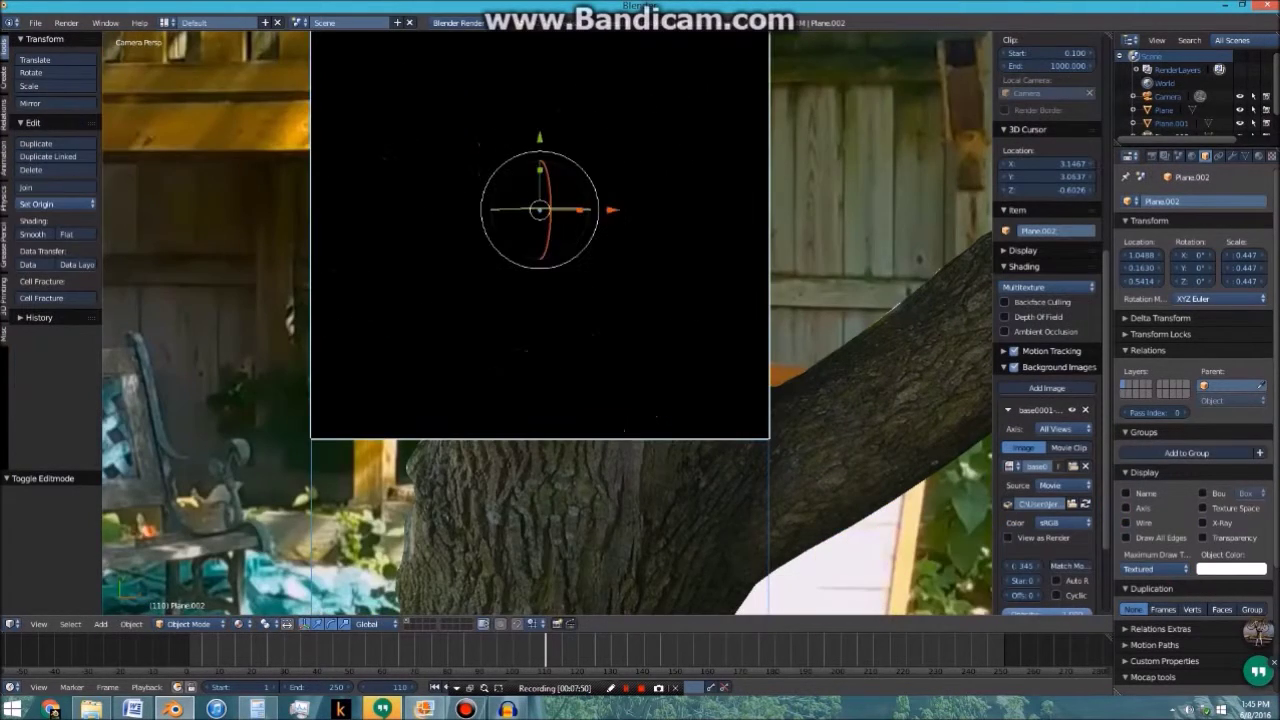
Select the lower cracked plane and set its maximum draw type back to Textured
{"action": "middle_click_drag", "start_coordinate": [763, 594], "coordinate": [789, 455], "text": "shift"}
{"action": "right_click", "coordinate": [790, 455]}
{"action": "left_click", "coordinate": [1143, 571]}
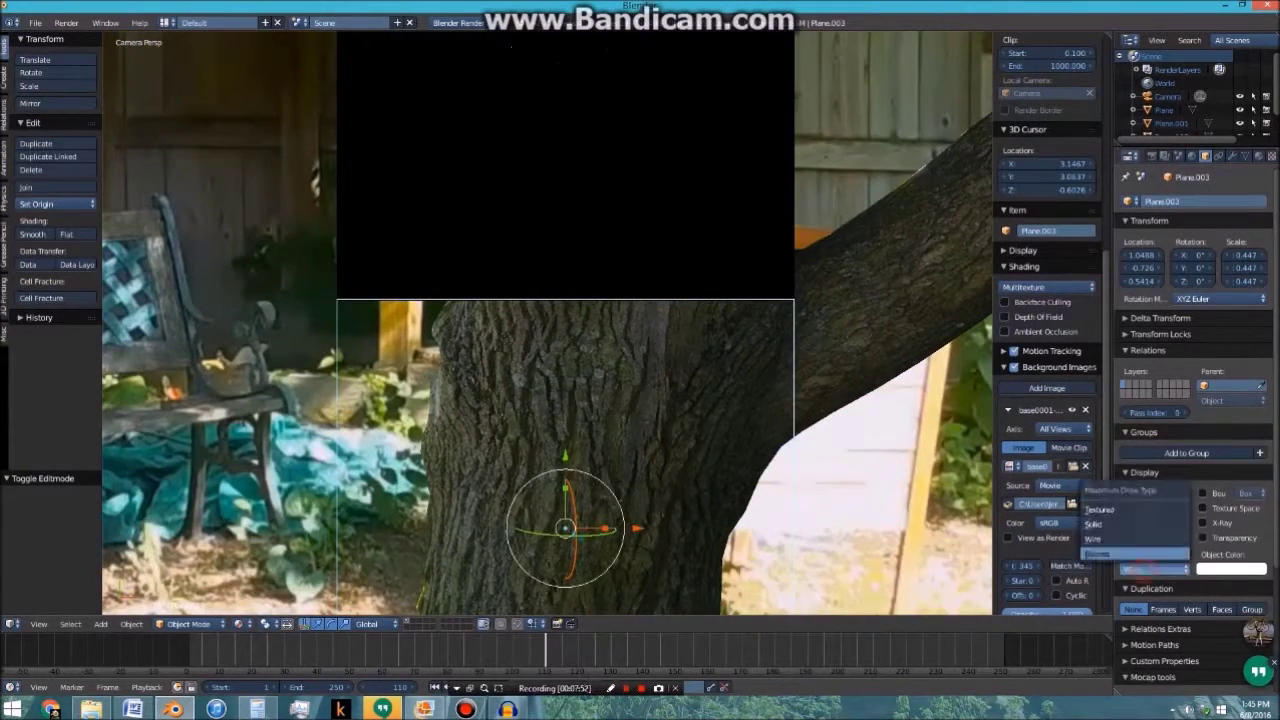
{"action": "left_click", "coordinate": [1100, 509]}
Select the upper cracked plane and add a Wireframe modifier to it
{"action": "scroll", "coordinate": [671, 302], "scroll_direction": "down", "scroll_amount": 4, "text": "shift"}
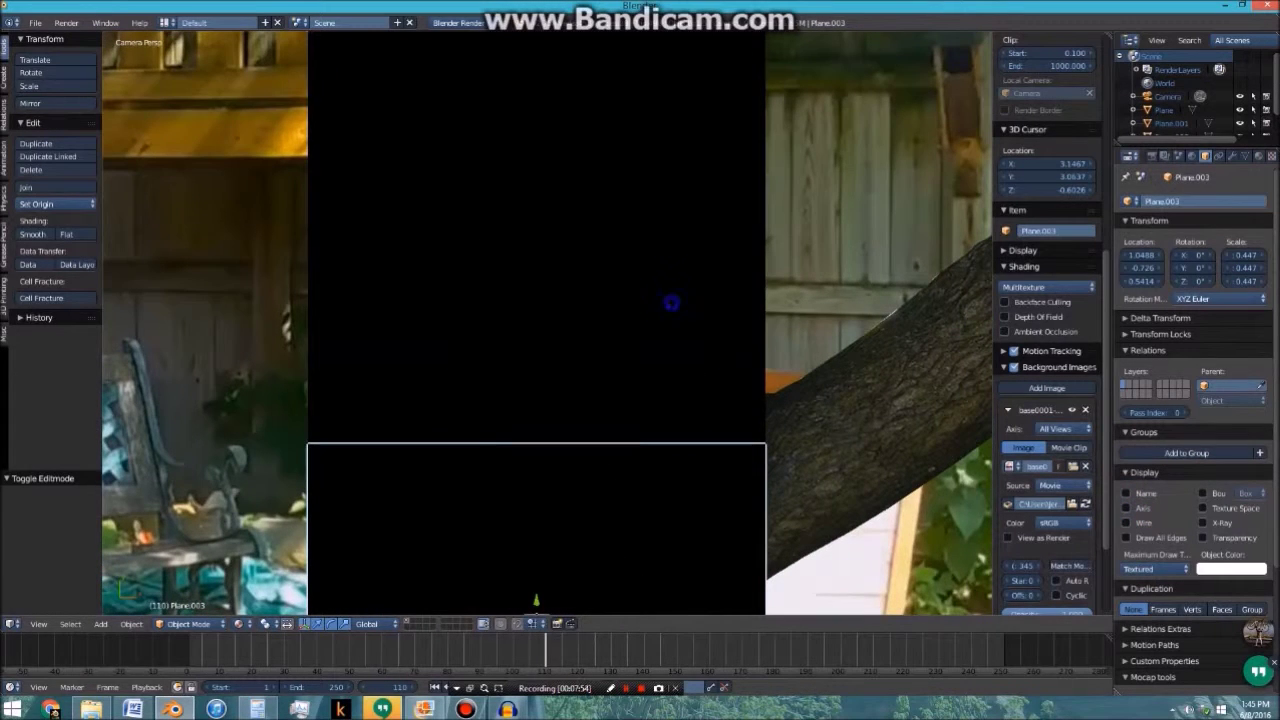
{"action": "right_click", "coordinate": [671, 302]}
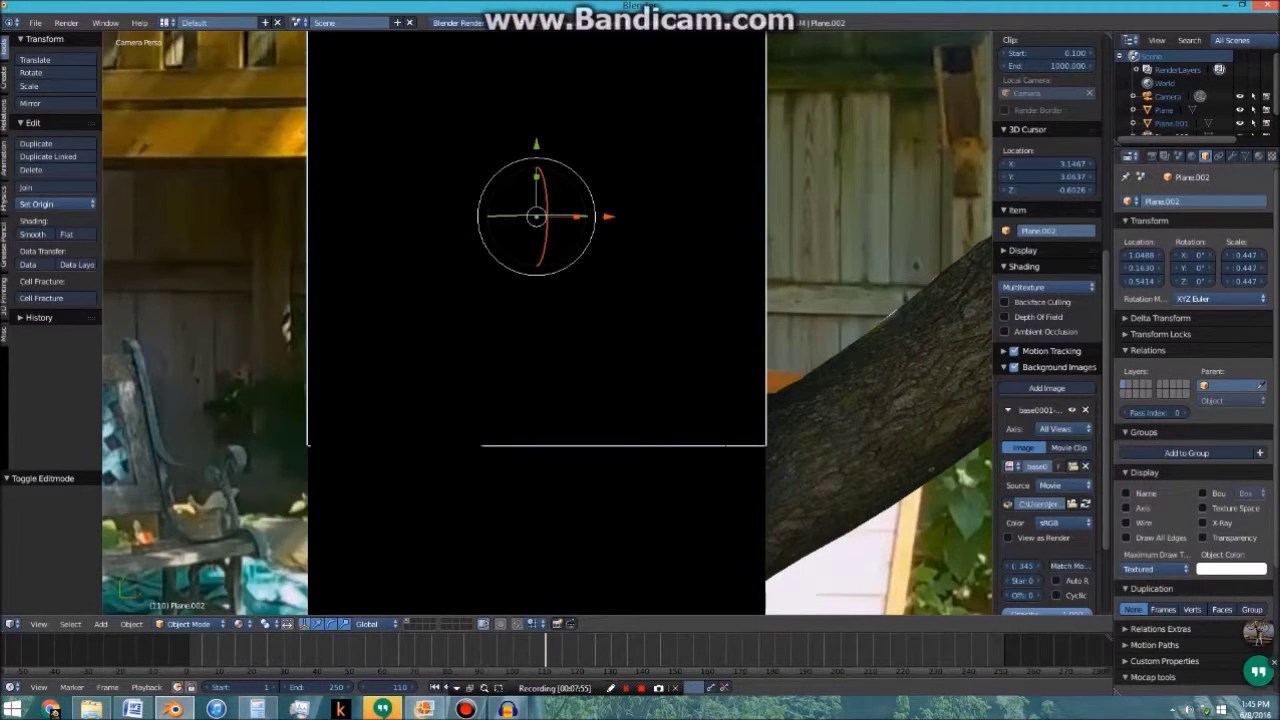
{"action": "left_click", "coordinate": [1232, 156]}
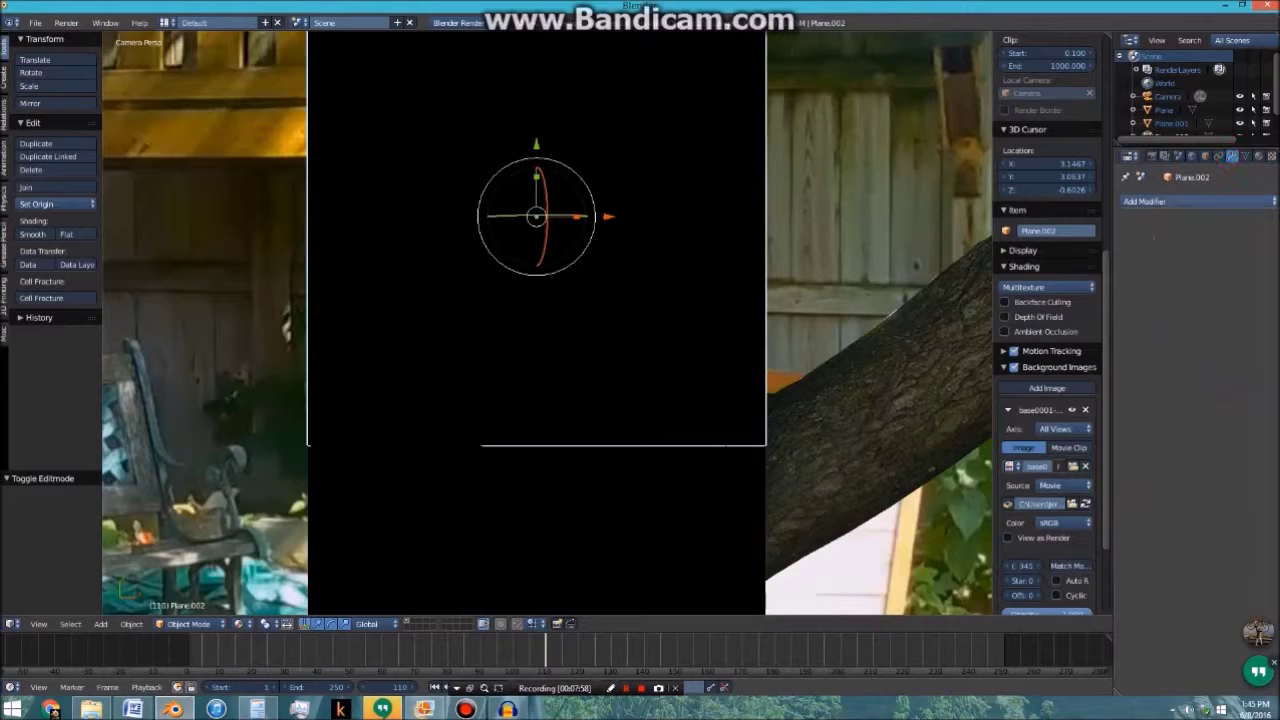
{"action": "left_click", "coordinate": [1155, 201]}
{"action": "left_click", "coordinate": [1025, 452]}
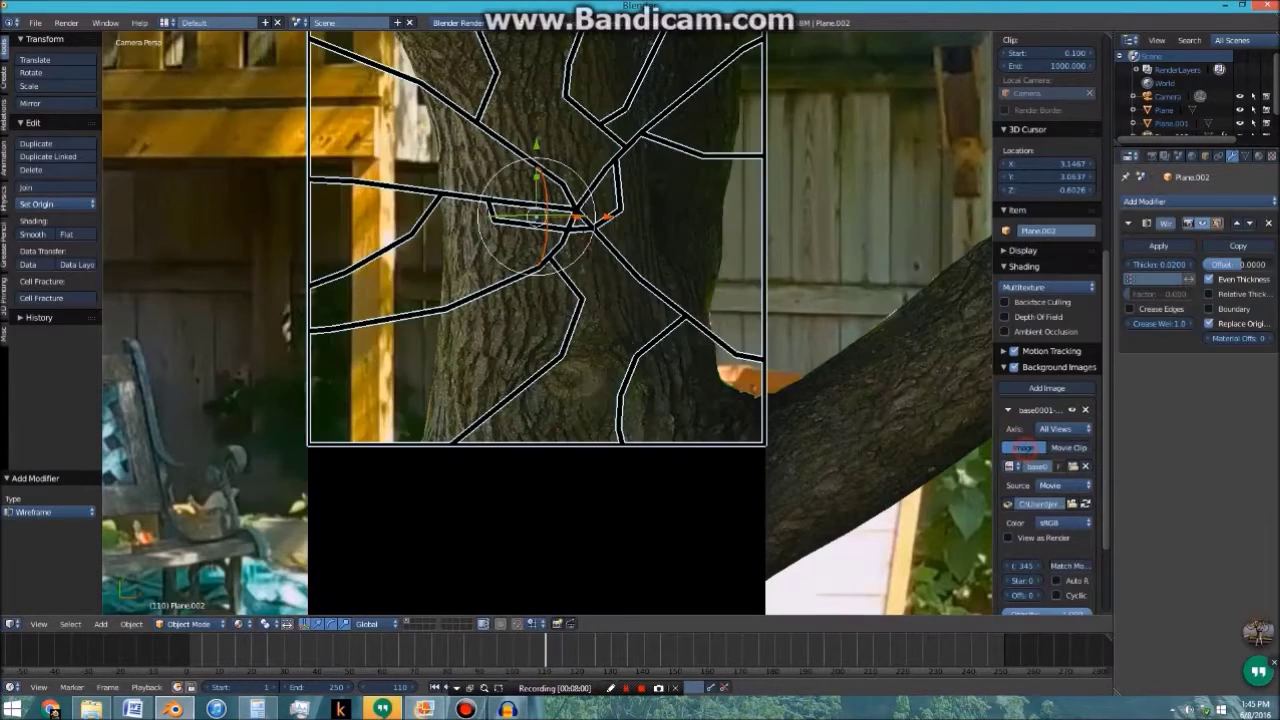
Increase the upper plane's Wireframe modifier thickness to about 0.0332
{"action": "scroll", "coordinate": [970, 252], "scroll_direction": "down", "scroll_amount": 3}
{"action": "middle_click_drag", "start_coordinate": [840, 273], "coordinate": [833, 297], "text": "shift"}
{"action": "scroll", "coordinate": [833, 297], "scroll_direction": "up", "scroll_amount": 3}
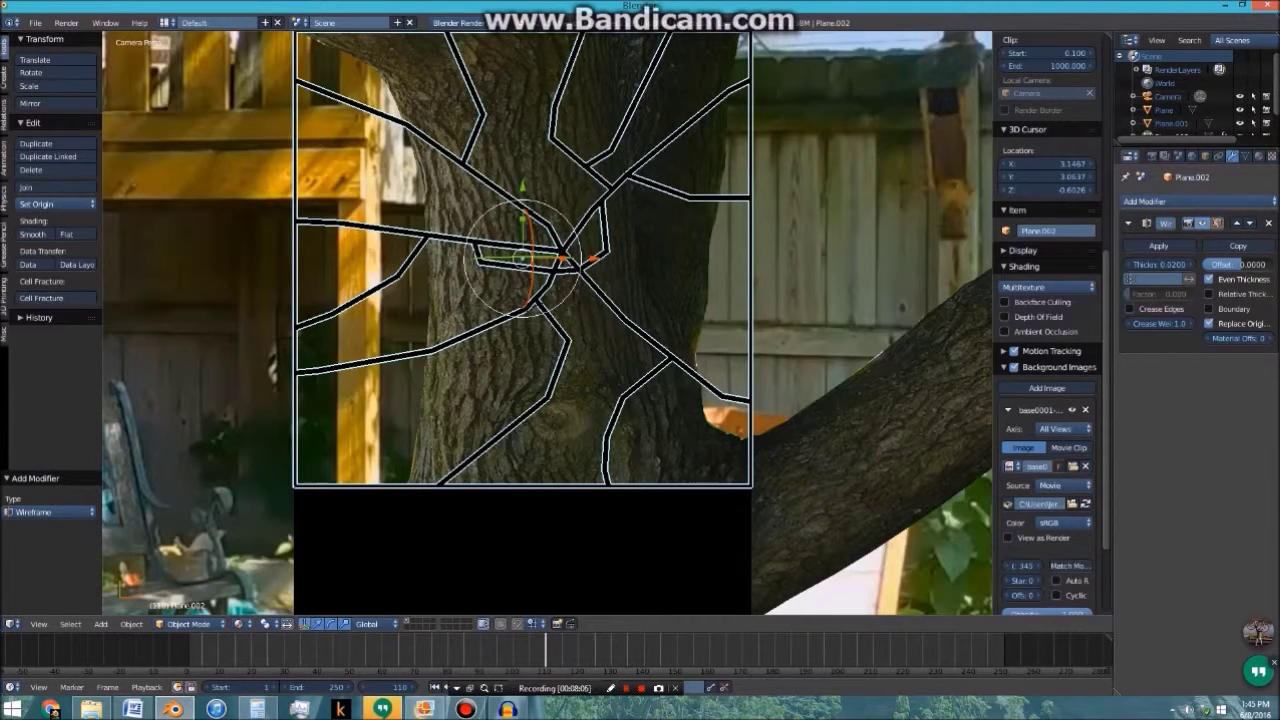
{"action": "scroll", "coordinate": [889, 290], "scroll_direction": "down", "scroll_amount": 3}
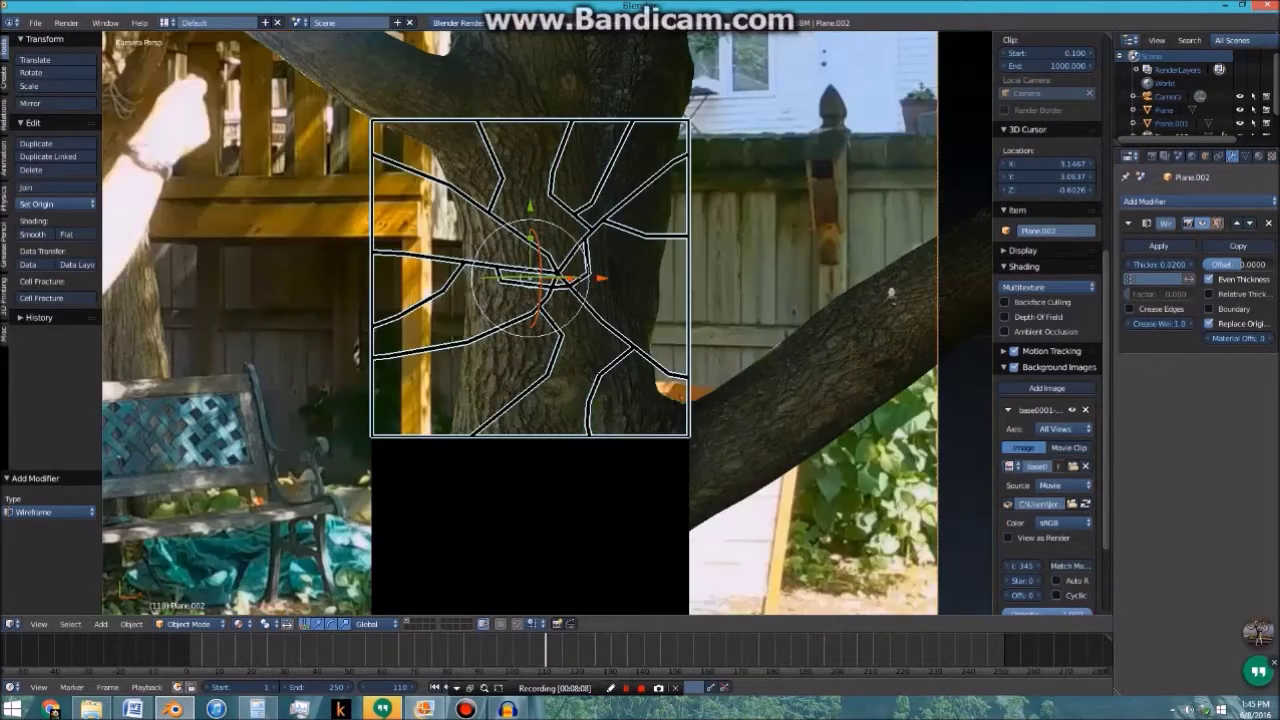
{"action": "middle_click_drag", "start_coordinate": [889, 292], "coordinate": [915, 390], "text": "shift"}
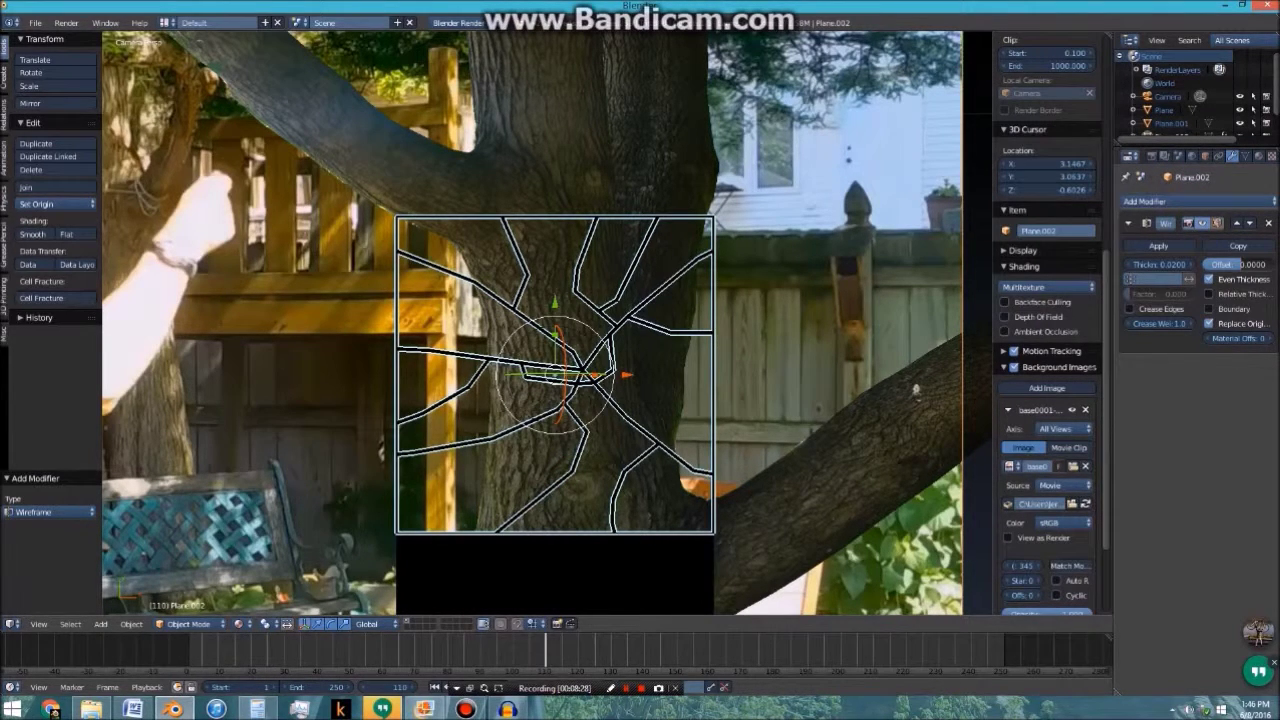
{"action": "scroll", "coordinate": [532, 322], "scroll_direction": "up", "scroll_amount": 2}
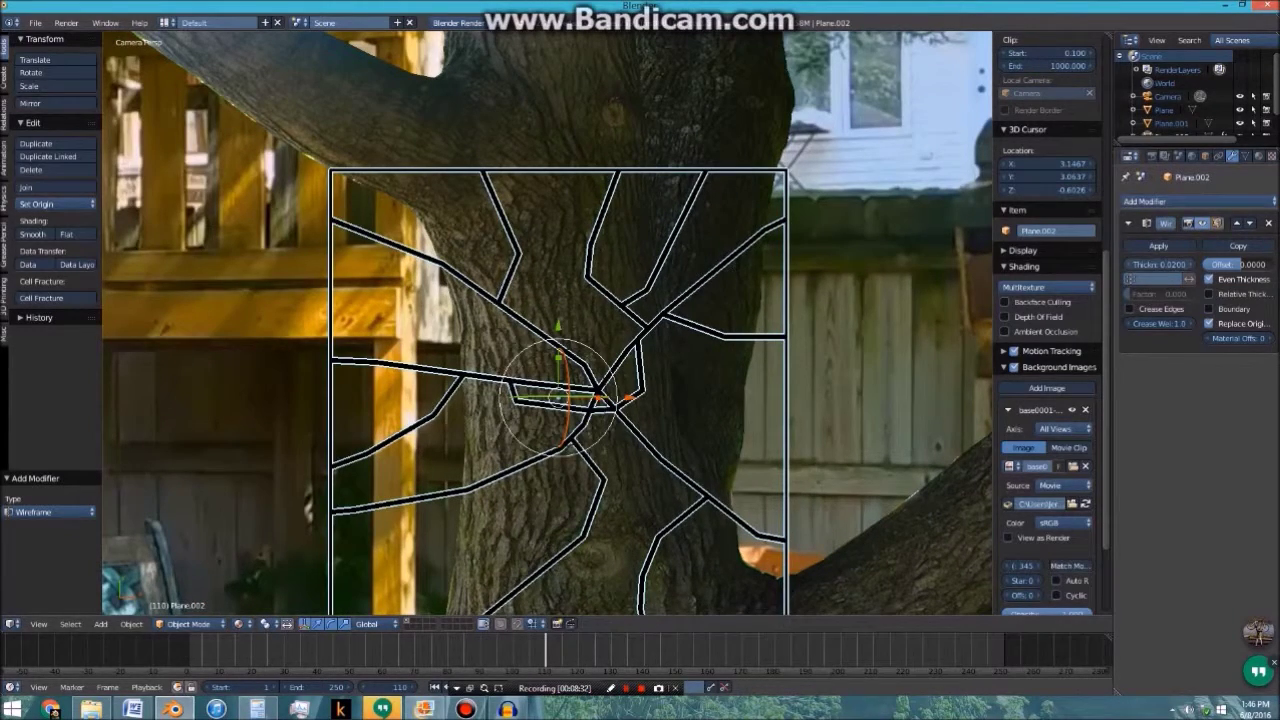
{"action": "left_click_drag", "start_coordinate": [1160, 265], "coordinate": [1190, 264]}
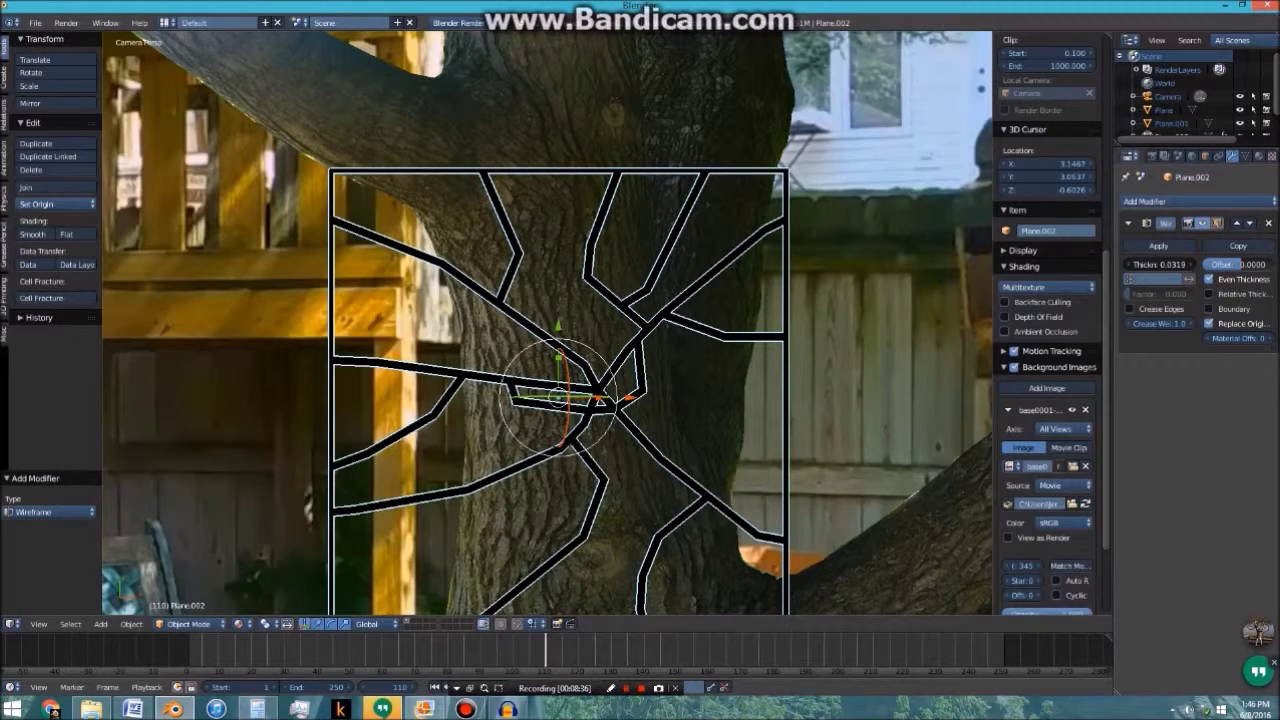
{"action": "middle_click_drag", "start_coordinate": [690, 572], "coordinate": [647, 225], "text": "shift"}
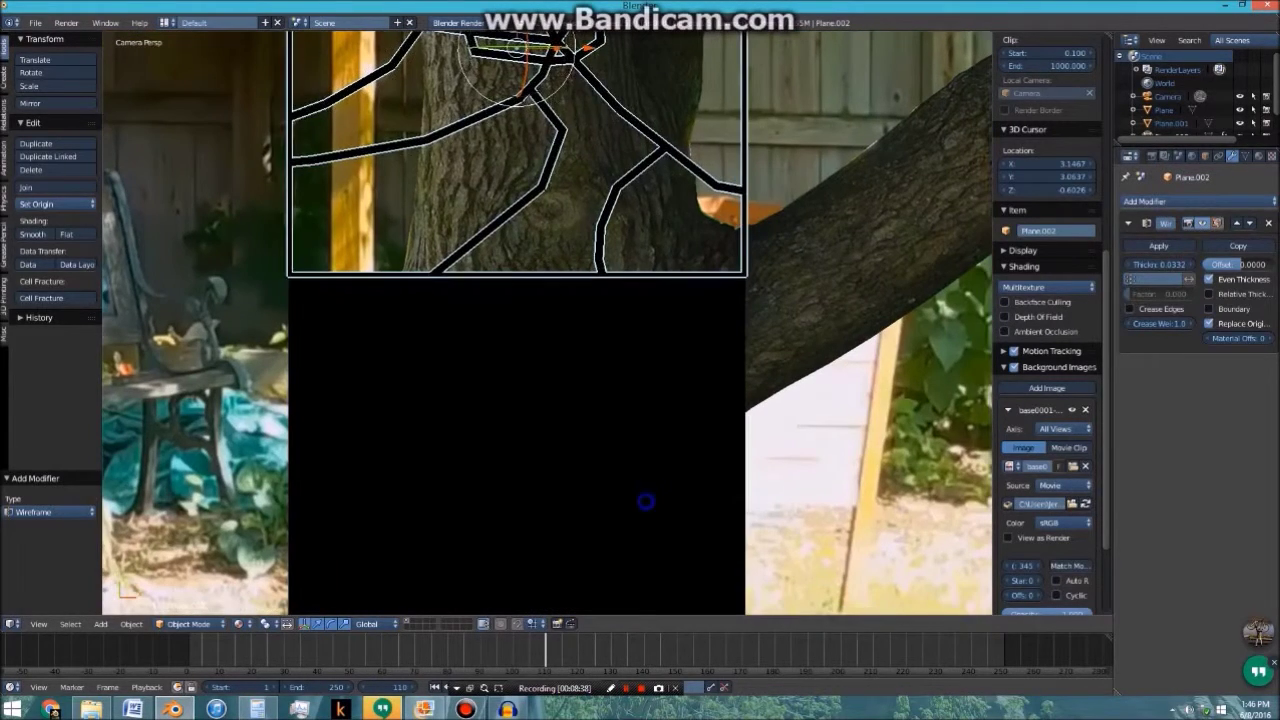
Add a Wireframe modifier to the lower cracked plane and set its thickness to about 0.037
{"action": "right_click", "coordinate": [646, 503]}
{"action": "left_click", "coordinate": [1198, 201]}
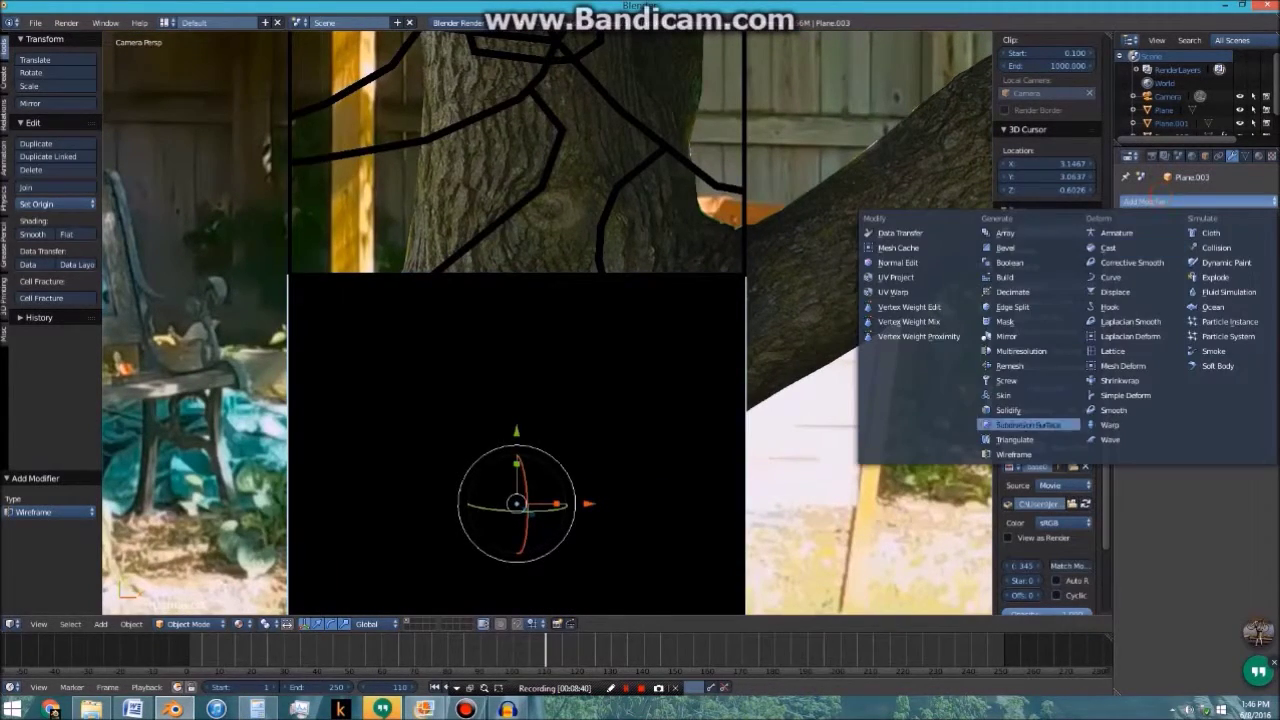
{"action": "left_click", "coordinate": [1028, 453]}
{"action": "left_click_drag", "start_coordinate": [1160, 264], "coordinate": [1195, 264]}
Deselect everything and examine the crack lines of both planes over the tree in camera view
{"action": "key", "text": "a"}
{"action": "scroll", "coordinate": [547, 322], "scroll_direction": "down", "scroll_amount": 6}
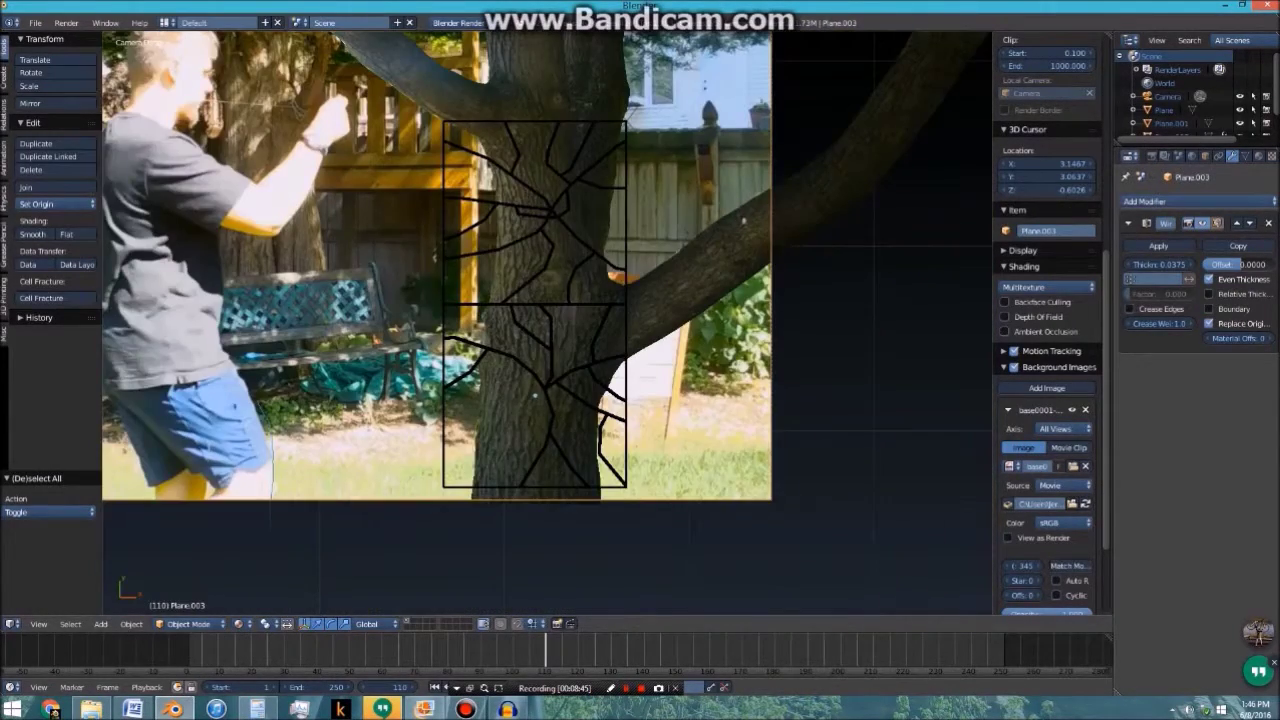
{"action": "scroll", "coordinate": [547, 322], "scroll_direction": "up", "scroll_amount": 2}
{"action": "middle_click_drag", "start_coordinate": [547, 300], "coordinate": [552, 433], "text": "shift"}
{"action": "scroll", "coordinate": [552, 433], "scroll_direction": "up", "scroll_amount": 4}
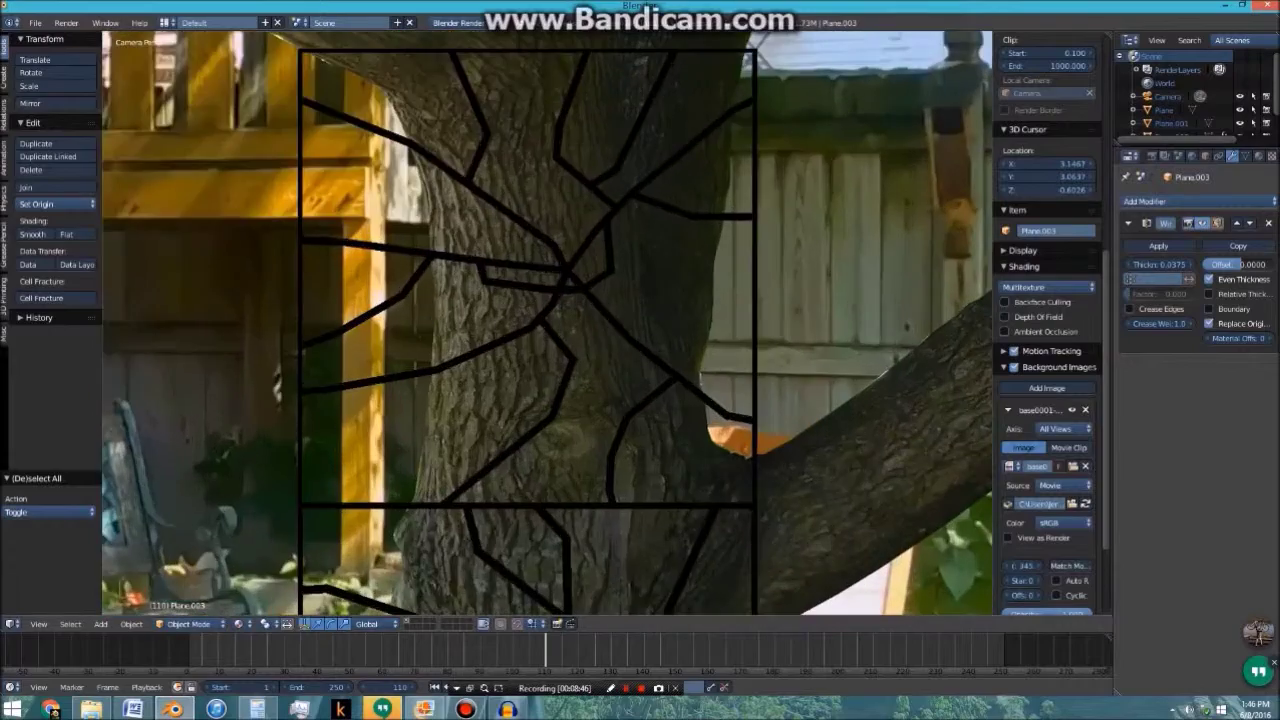
{"action": "scroll", "coordinate": [552, 433], "scroll_direction": "down", "scroll_amount": 4}
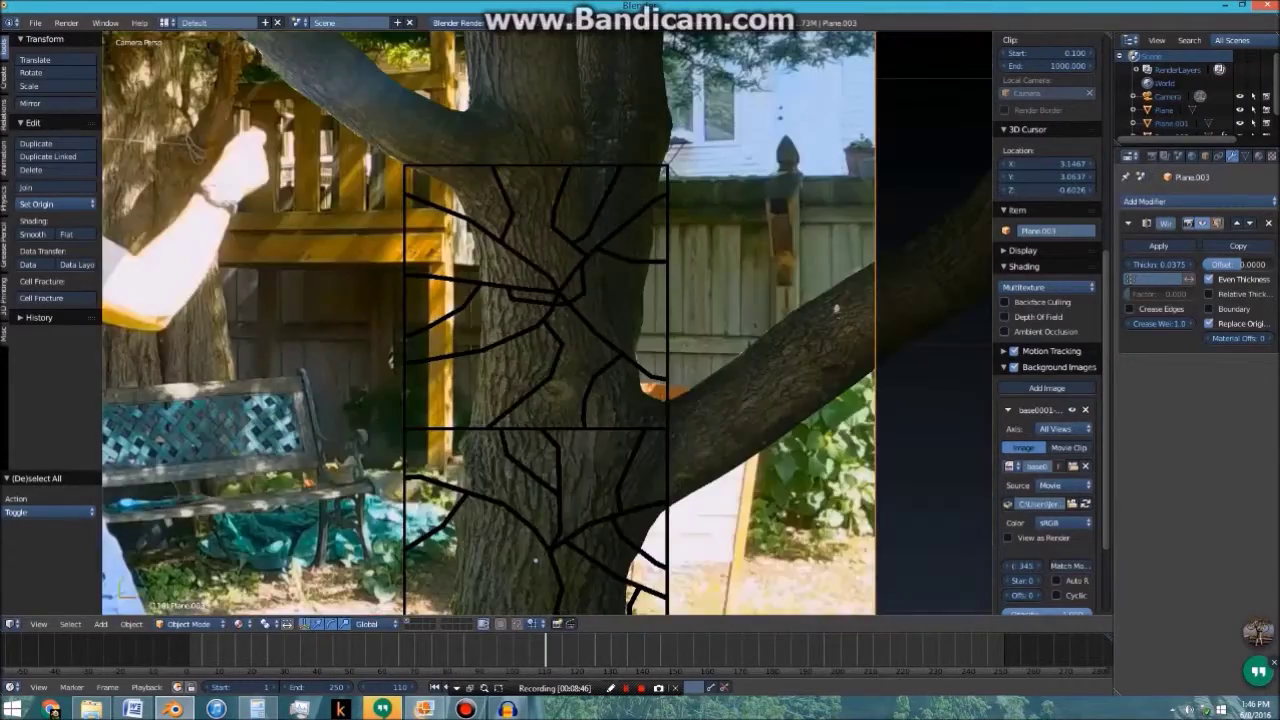
{"action": "middle_click_drag", "start_coordinate": [560, 340], "coordinate": [605, 320]}
{"action": "key", "text": "KP_0"}
{"action": "scroll", "coordinate": [547, 320], "scroll_direction": "up", "scroll_amount": 2}
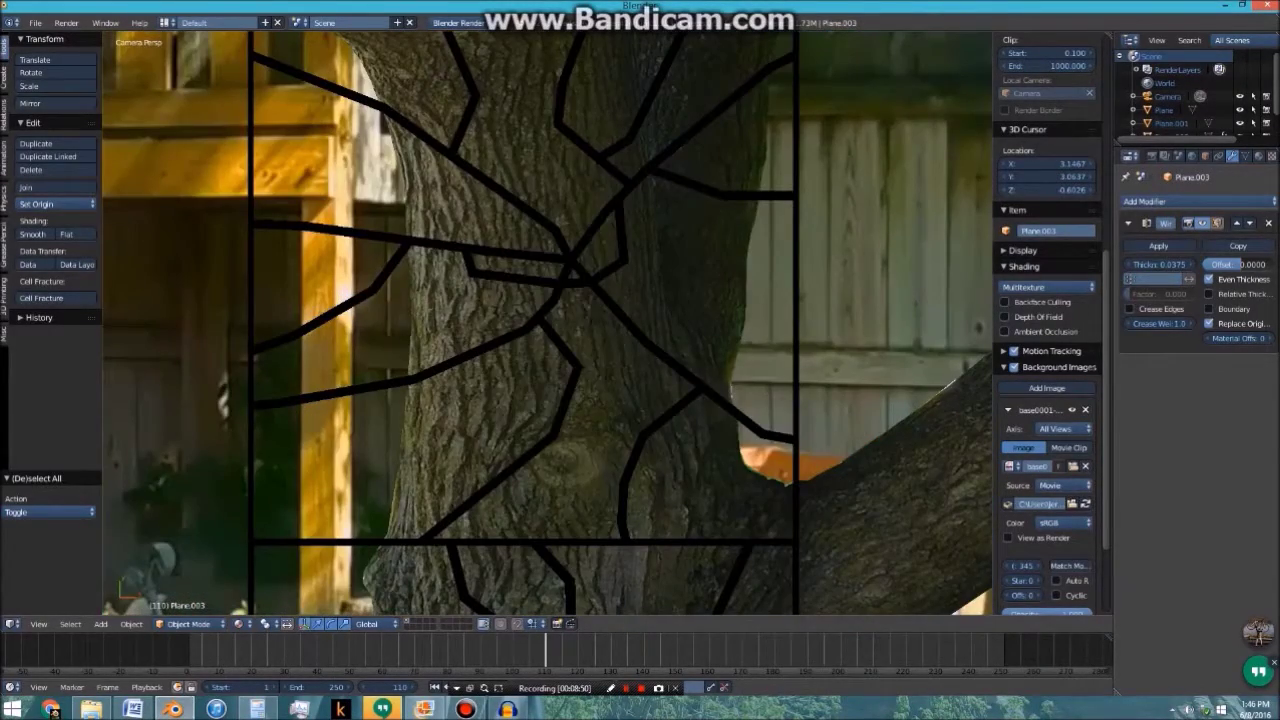
Add a cube and scale it down to about 0.026
{"action": "key", "text": "space"}
{"action": "mouse_move", "coordinate": [534, 298]}
{"action": "mouse_move", "coordinate": [636, 299]}
{"action": "left_click", "coordinate": [749, 312]}
{"action": "scroll", "coordinate": [749, 312], "scroll_direction": "down", "scroll_amount": 8}
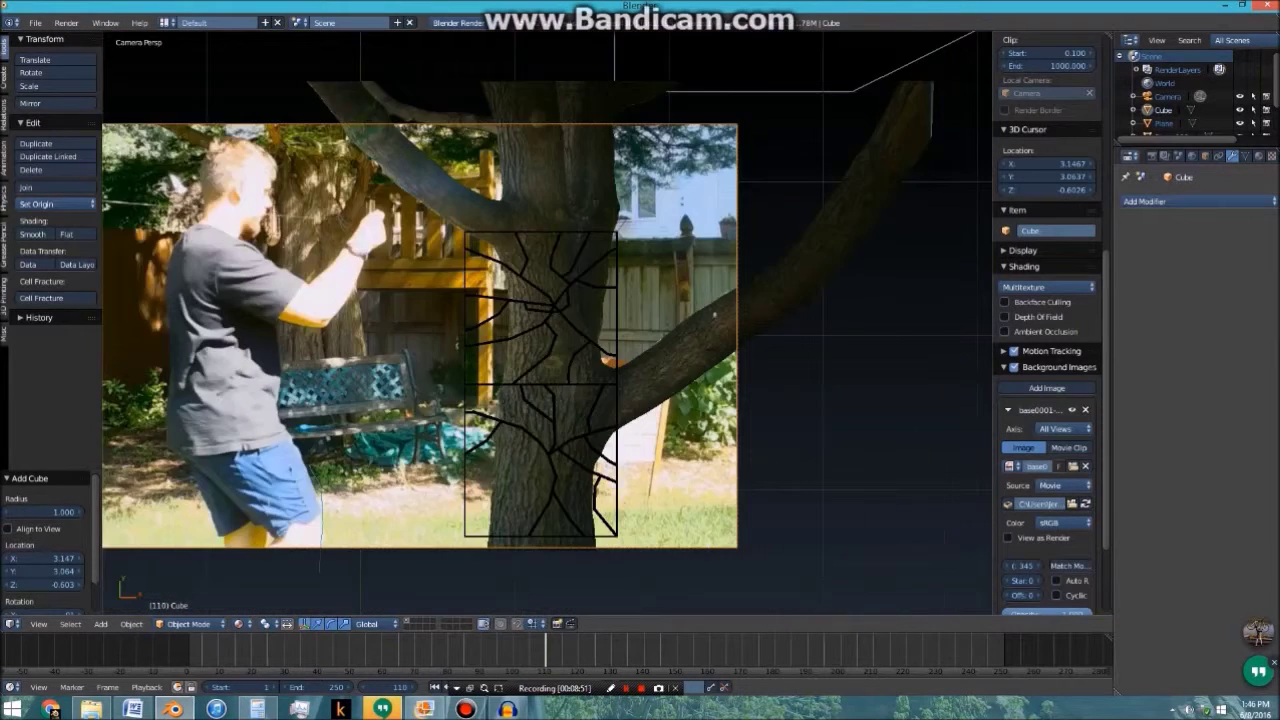
{"action": "scroll", "coordinate": [714, 316], "scroll_direction": "down", "scroll_amount": 1}
{"action": "key", "text": "s"}
{"action": "left_click", "coordinate": [721, 42]}
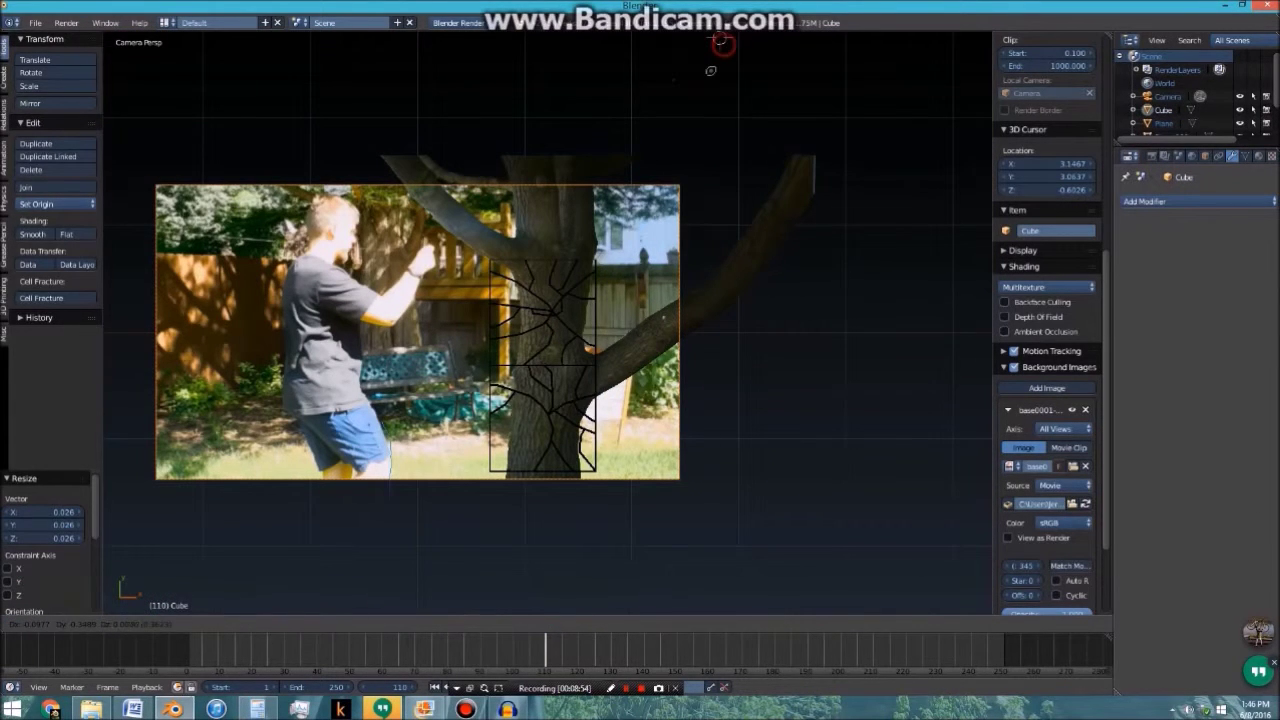
Move the small cube to the tree trunk and raise it about 0.645 along Z
{"action": "left_click", "coordinate": [553, 311]}
{"action": "key", "text": "KP_Decimal"}
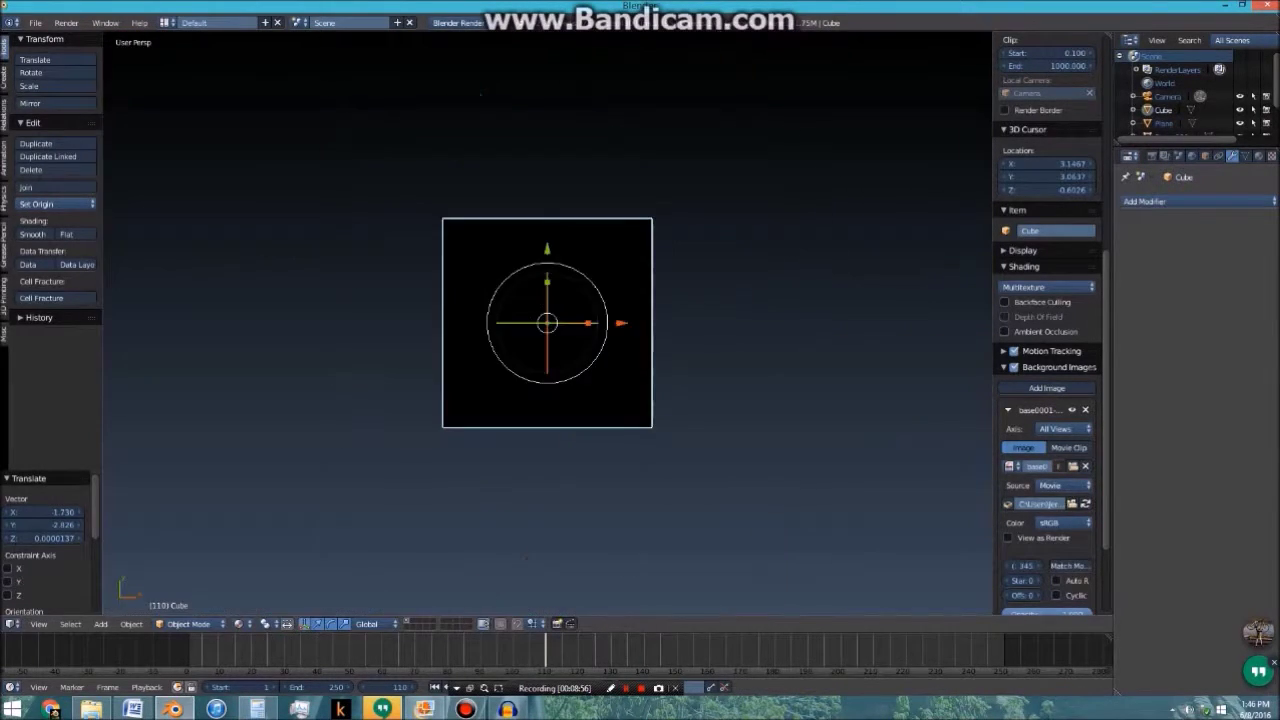
{"action": "middle_click_drag", "start_coordinate": [553, 311], "coordinate": [497, 215]}
{"action": "scroll", "coordinate": [497, 215], "scroll_direction": "down", "scroll_amount": 5}
{"action": "scroll", "coordinate": [547, 322], "scroll_direction": "down", "scroll_amount": 5}
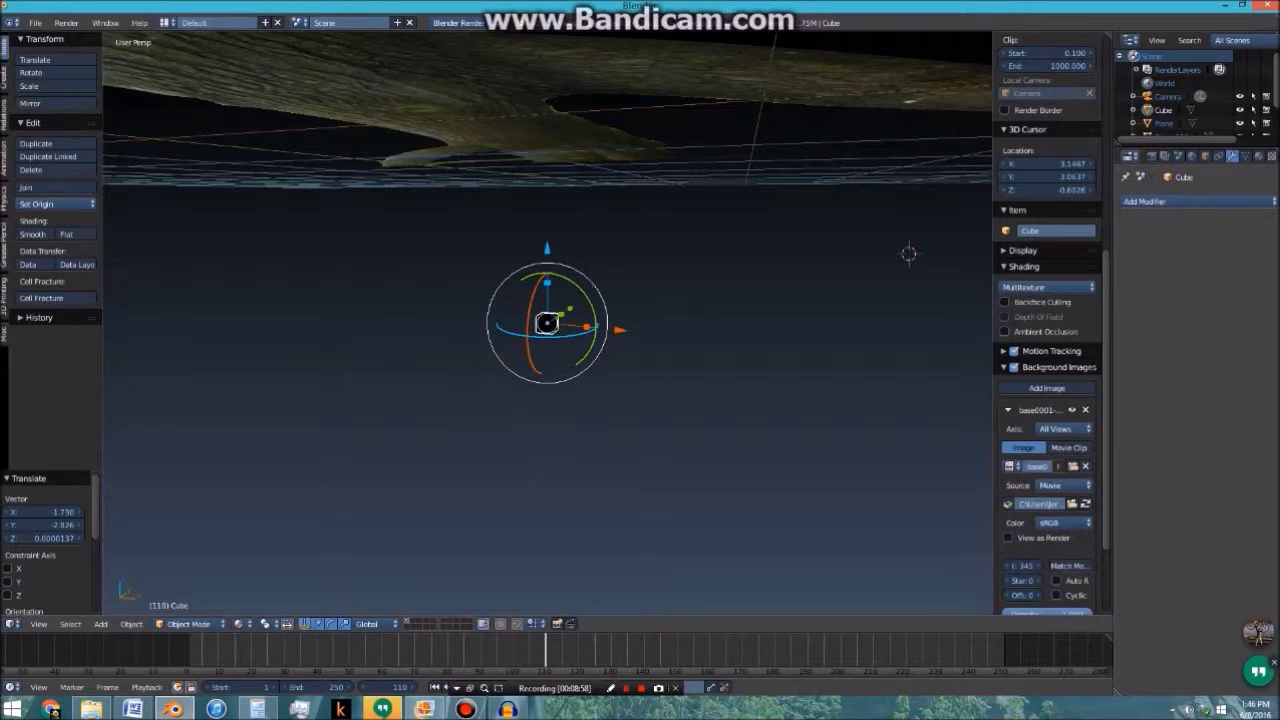
{"action": "key", "text": "g"}
{"action": "key", "text": "z"}
{"action": "left_click", "coordinate": [550, 84]}
Raise the small cube about 0.238 further along Z
{"action": "middle_click_drag", "start_coordinate": [550, 84], "coordinate": [594, 232], "text": "shift"}
{"action": "scroll", "coordinate": [595, 245], "scroll_direction": "up", "scroll_amount": 4}
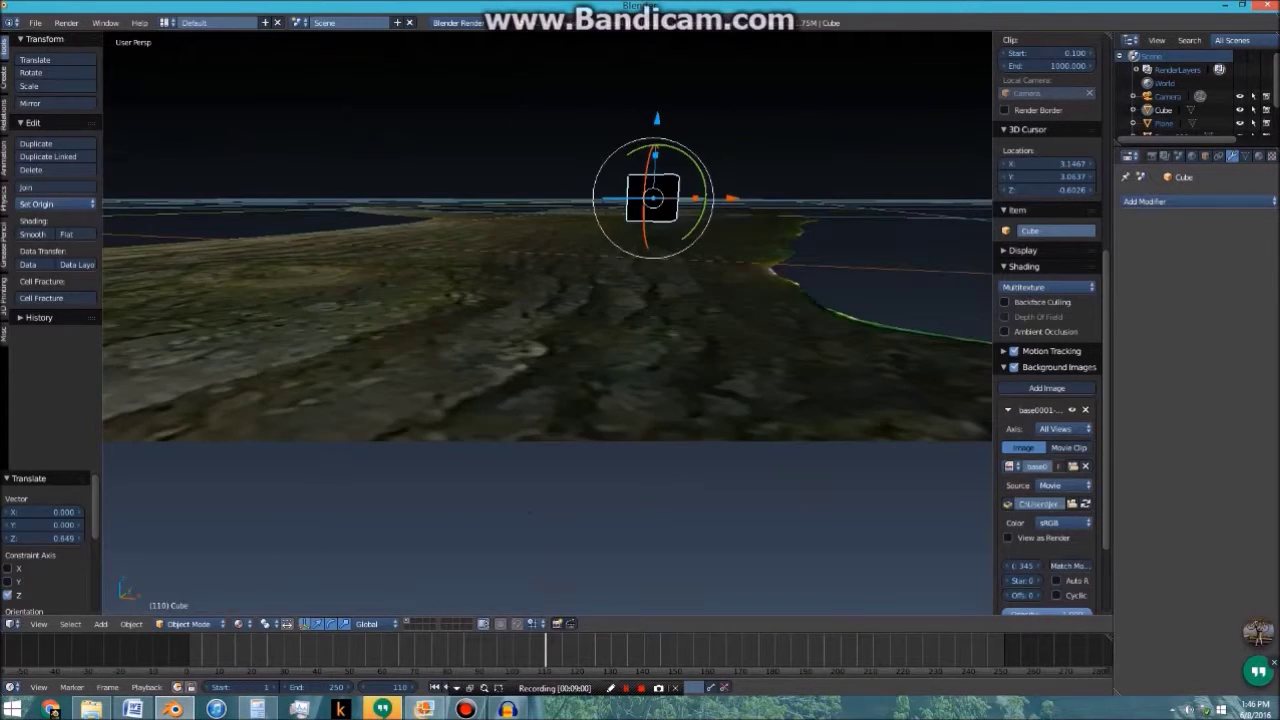
{"action": "scroll", "coordinate": [596, 260], "scroll_direction": "down", "scroll_amount": 2}
{"action": "key", "text": "g"}
{"action": "key", "text": "z"}
{"action": "left_click", "coordinate": [597, 154]}
Raise the small cube along Z to the level of the cracked planes and fine-tune its height by about 0.020
{"action": "middle_click_drag", "start_coordinate": [597, 154], "coordinate": [600, 388], "text": "shift"}
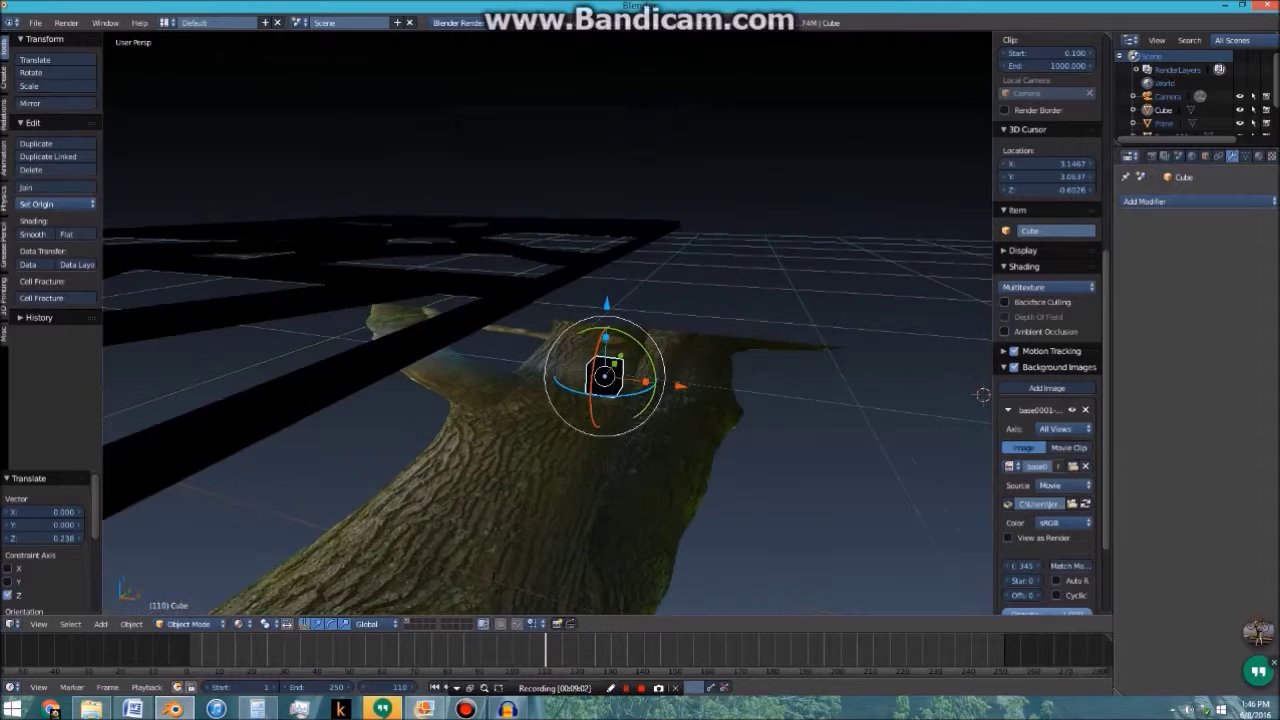
{"action": "key", "text": "g"}
{"action": "key", "text": "z"}
{"action": "left_click", "coordinate": [602, 216]}
{"action": "key", "text": "g"}
{"action": "key", "text": "z"}
{"action": "left_click", "coordinate": [601, 226]}
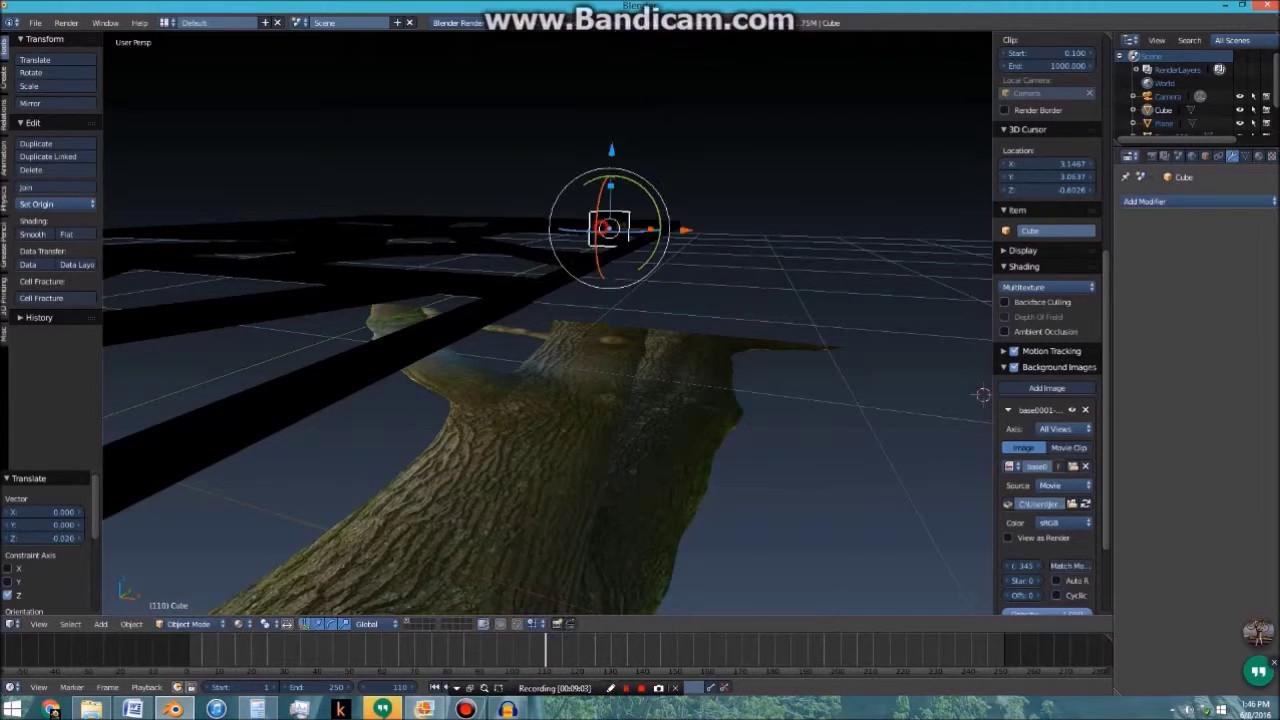
In camera view, move the small cube over the trunk, just above the upper plane's crack centre
{"action": "middle_click_drag", "start_coordinate": [601, 226], "coordinate": [580, 212]}
{"action": "key", "text": "KP_0"}
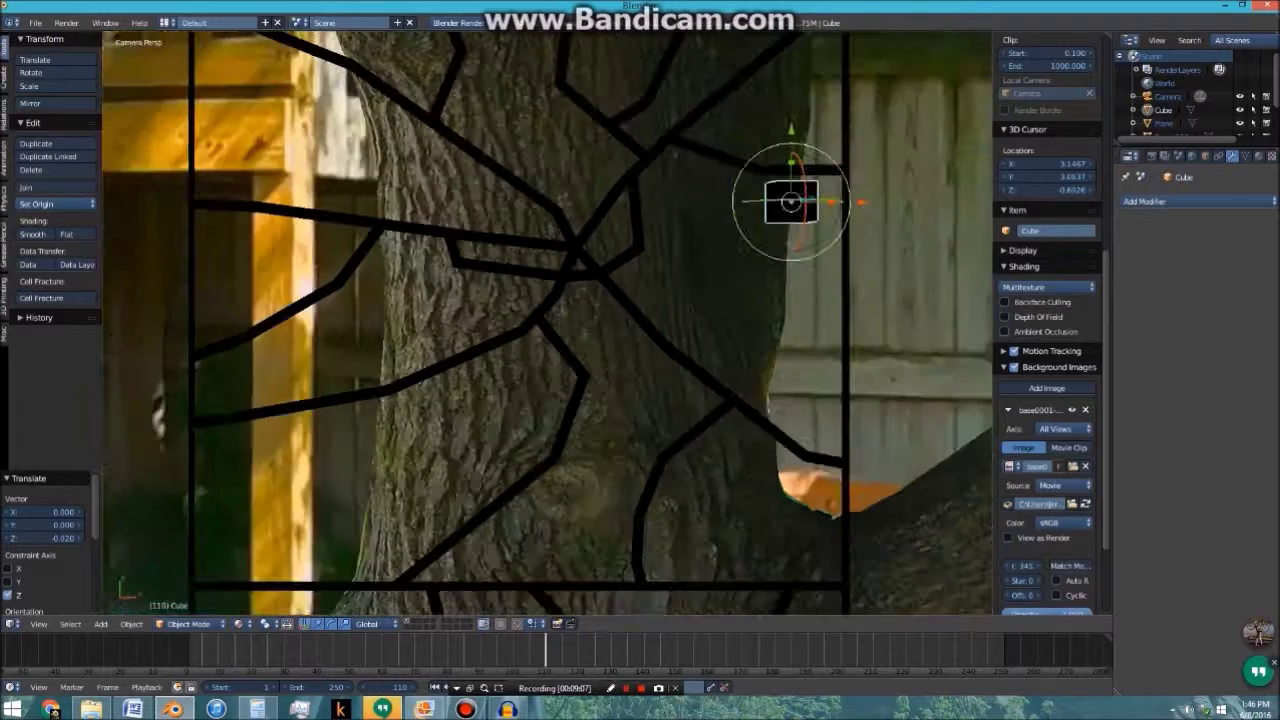
{"action": "scroll", "coordinate": [547, 322], "scroll_direction": "up", "scroll_amount": 3}
{"action": "middle_click_drag", "start_coordinate": [547, 322], "coordinate": [529, 412], "text": "shift"}
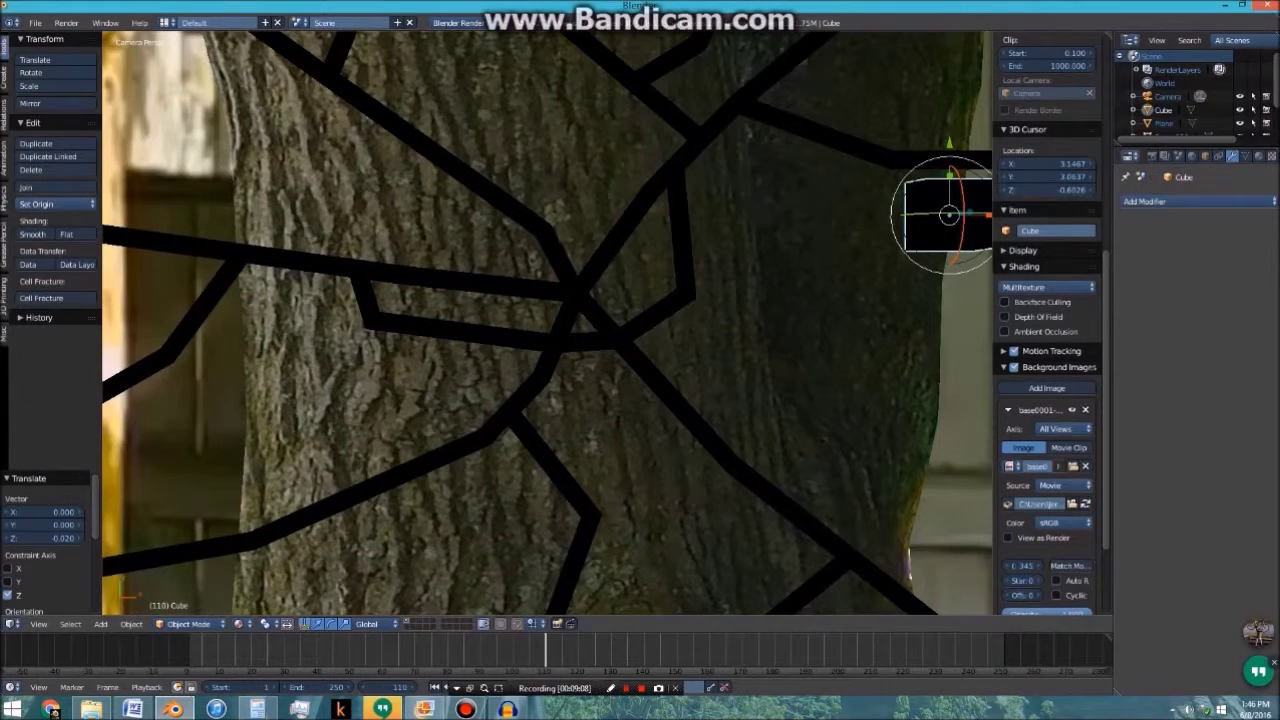
{"action": "key", "text": "g"}
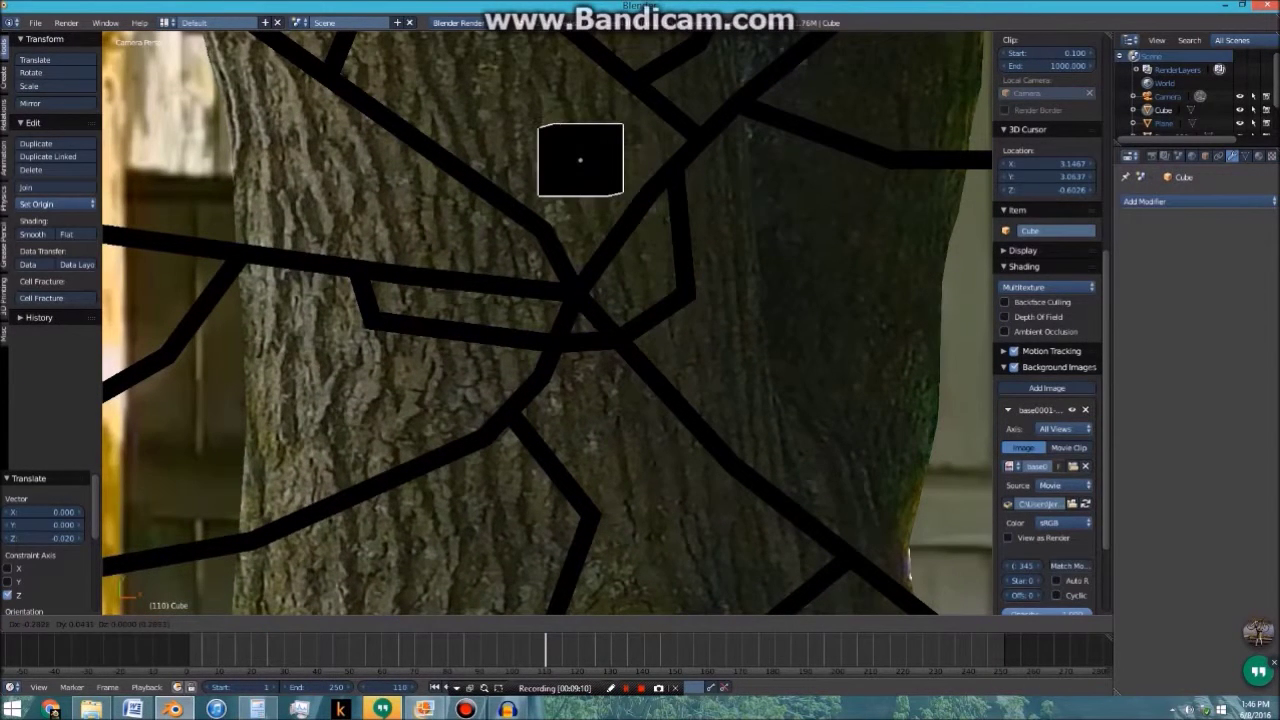
{"action": "left_click", "coordinate": [582, 175]}
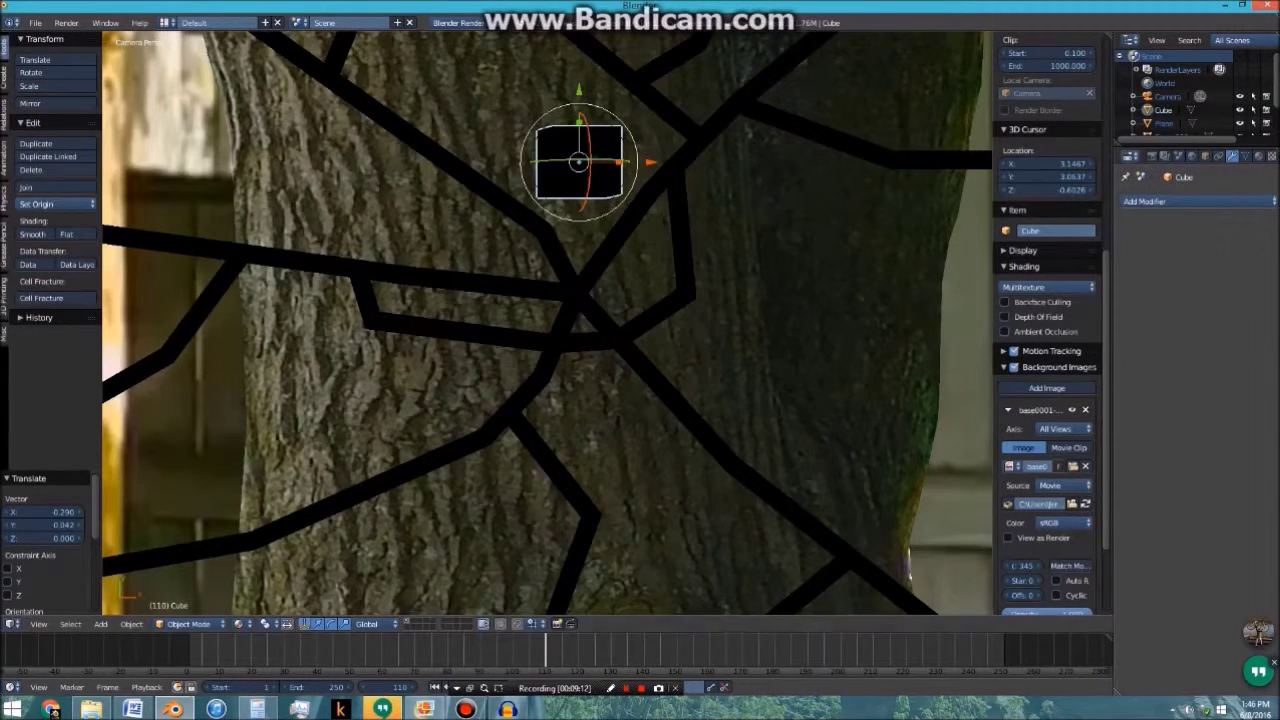
Set the small cube's maximum draw type to Wire
{"action": "right_click", "coordinate": [587, 289]}
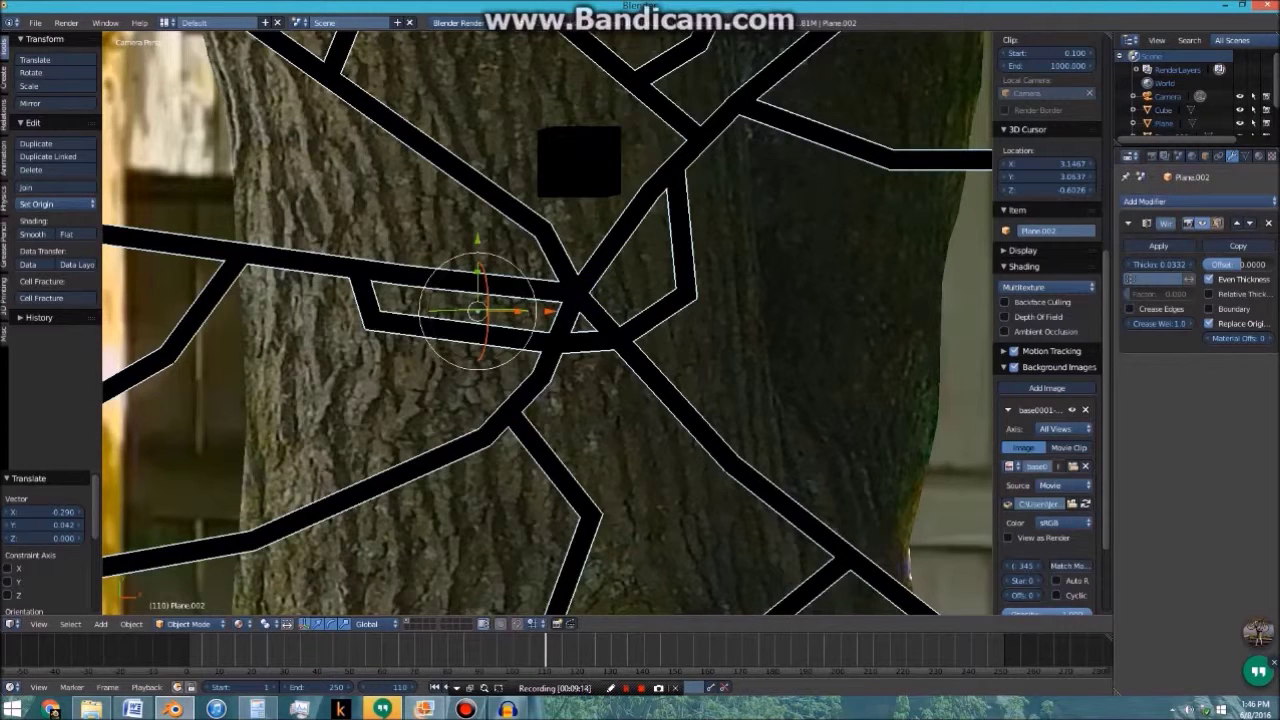
{"action": "right_click", "coordinate": [594, 170]}
{"action": "left_click", "coordinate": [1205, 156]}
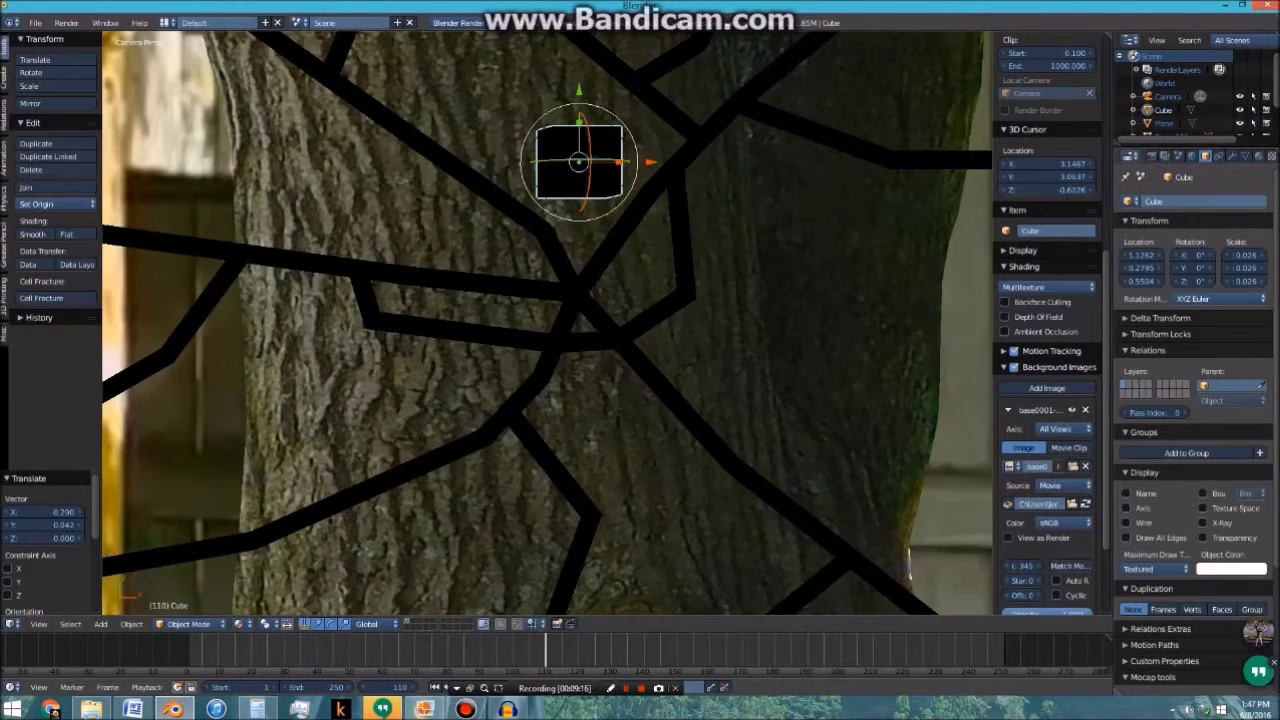
{"action": "left_click", "coordinate": [1157, 569]}
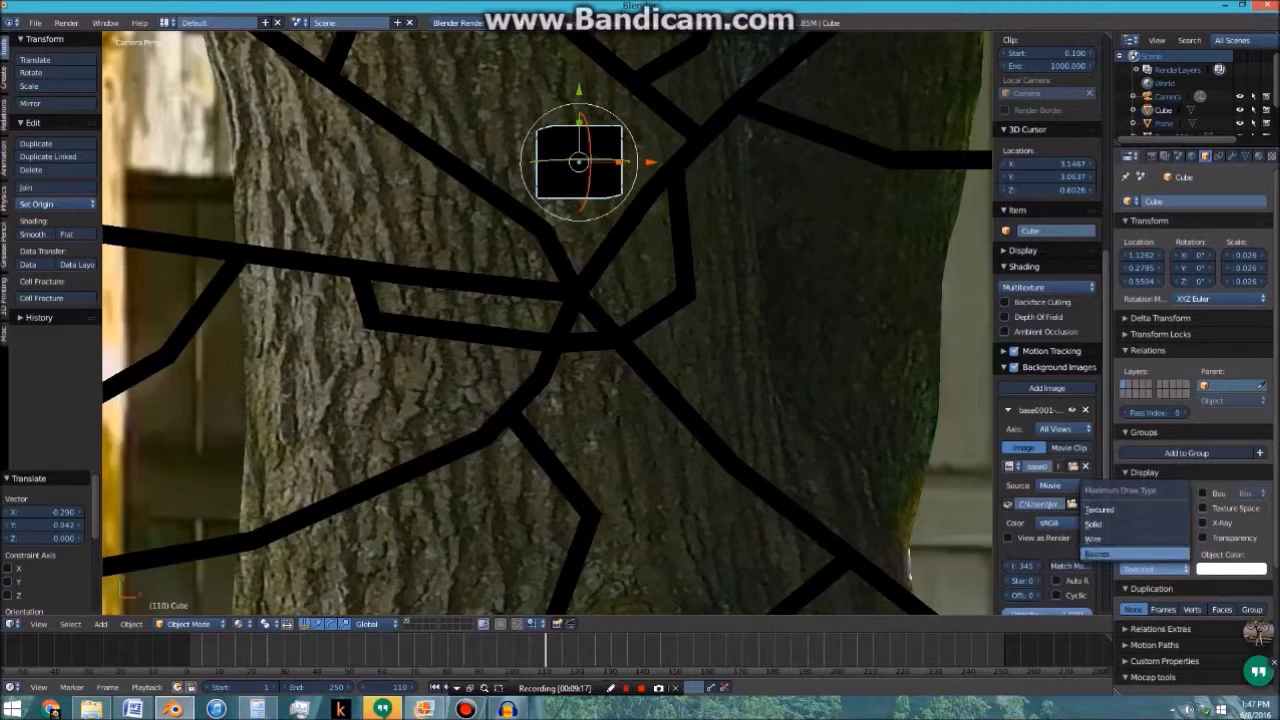
{"action": "left_click", "coordinate": [1117, 539]}
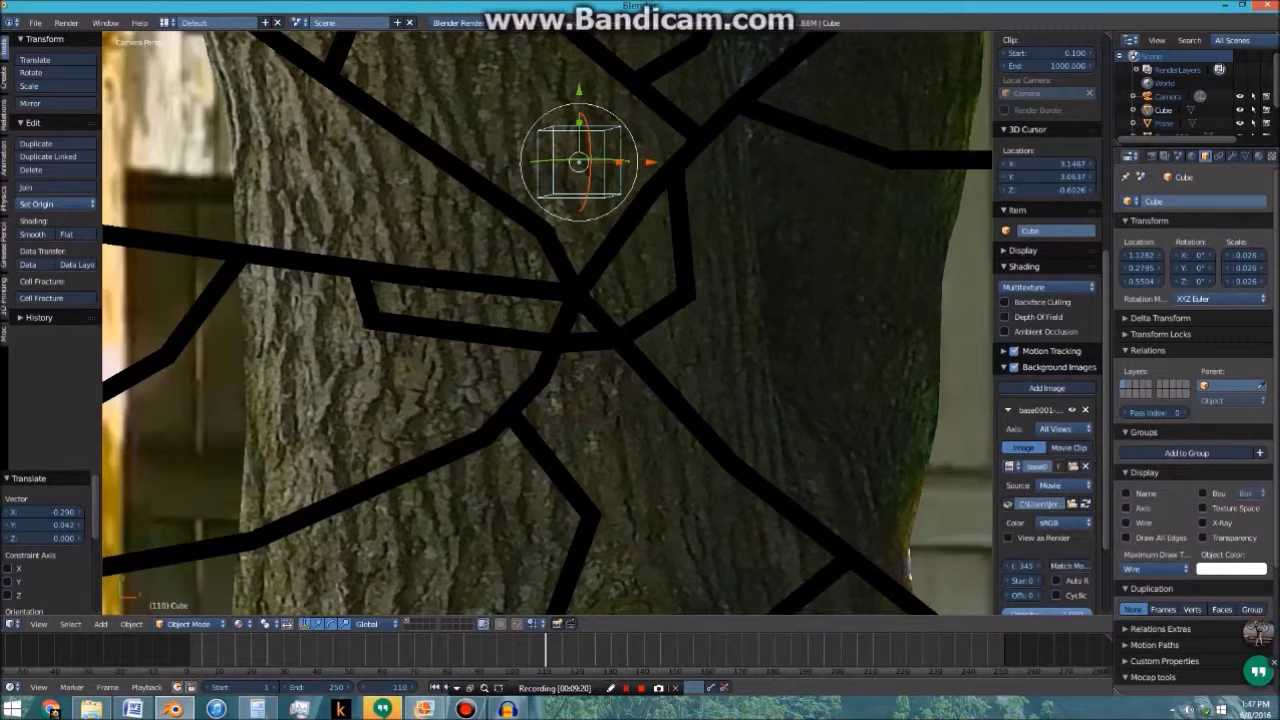
Duplicate the small wire cube and place the copy near the lower plane's crack centre, about 1.019 lower in Y
{"action": "right_click", "coordinate": [588, 313]}
{"action": "left_click", "coordinate": [1232, 156]}
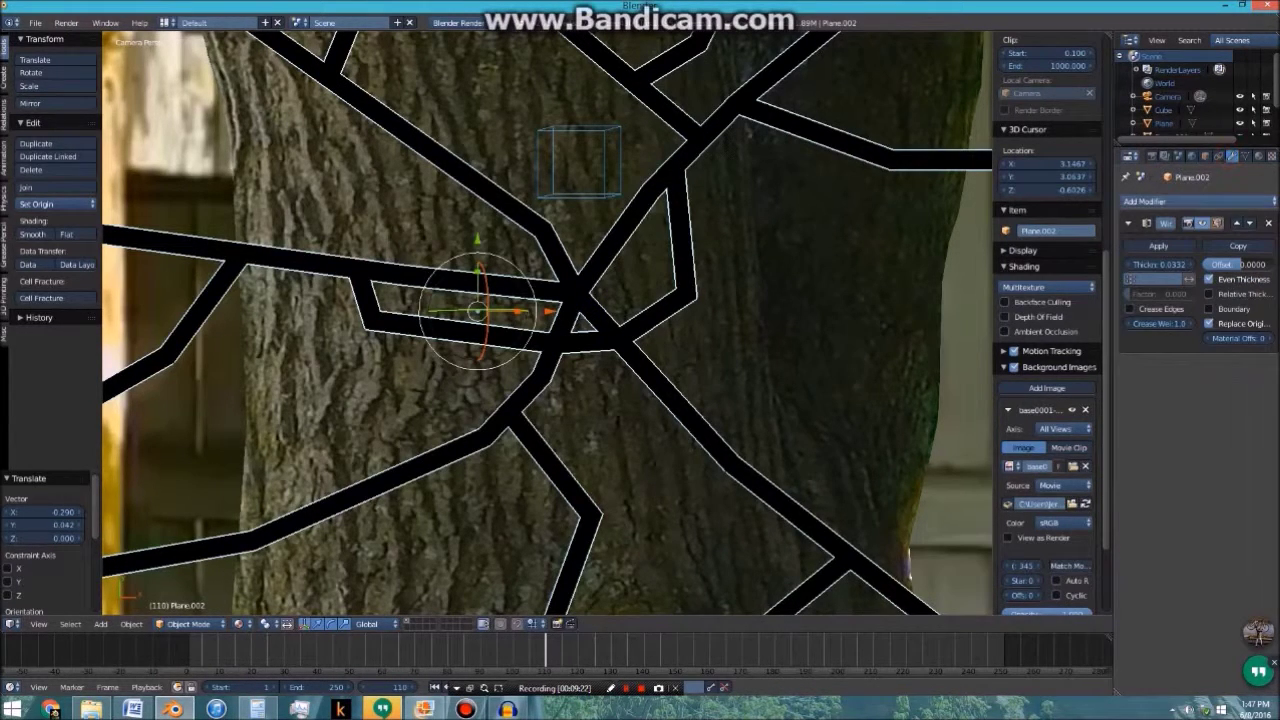
{"action": "scroll", "coordinate": [547, 322], "scroll_direction": "down", "scroll_amount": 6}
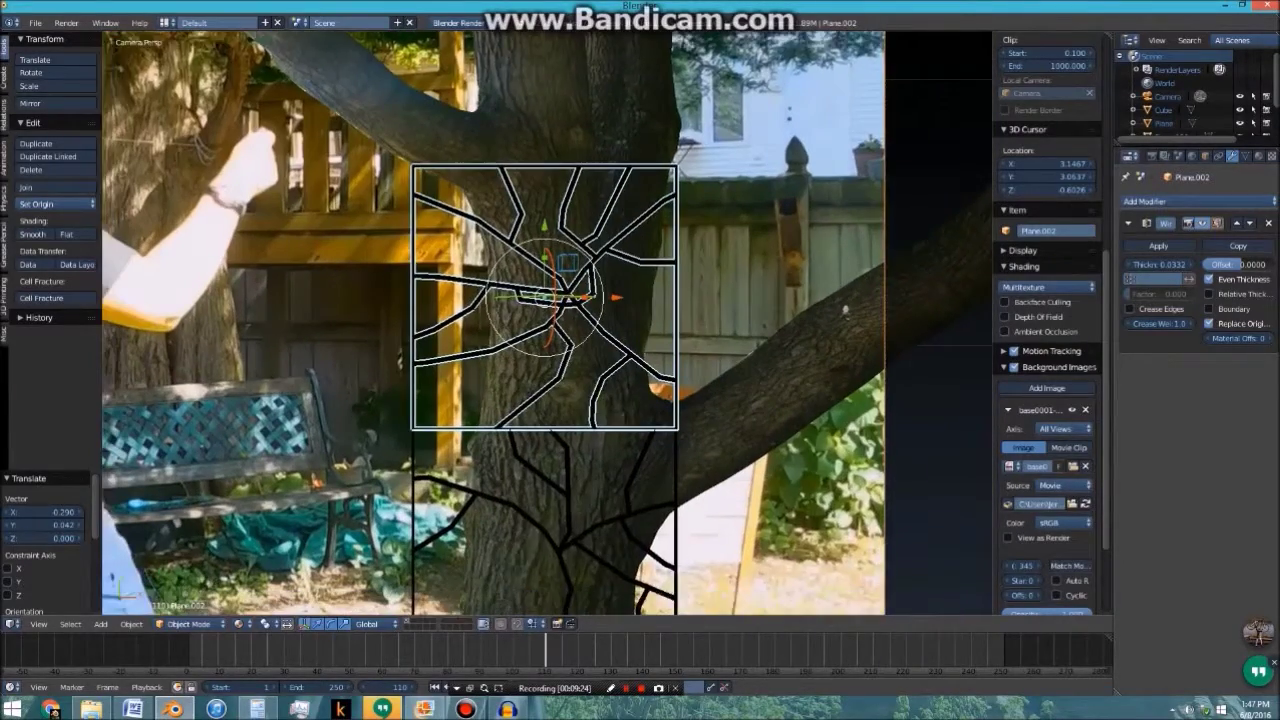
{"action": "middle_click_drag", "start_coordinate": [547, 322], "coordinate": [573, 260], "text": "shift"}
{"action": "right_click", "coordinate": [870, 248]}
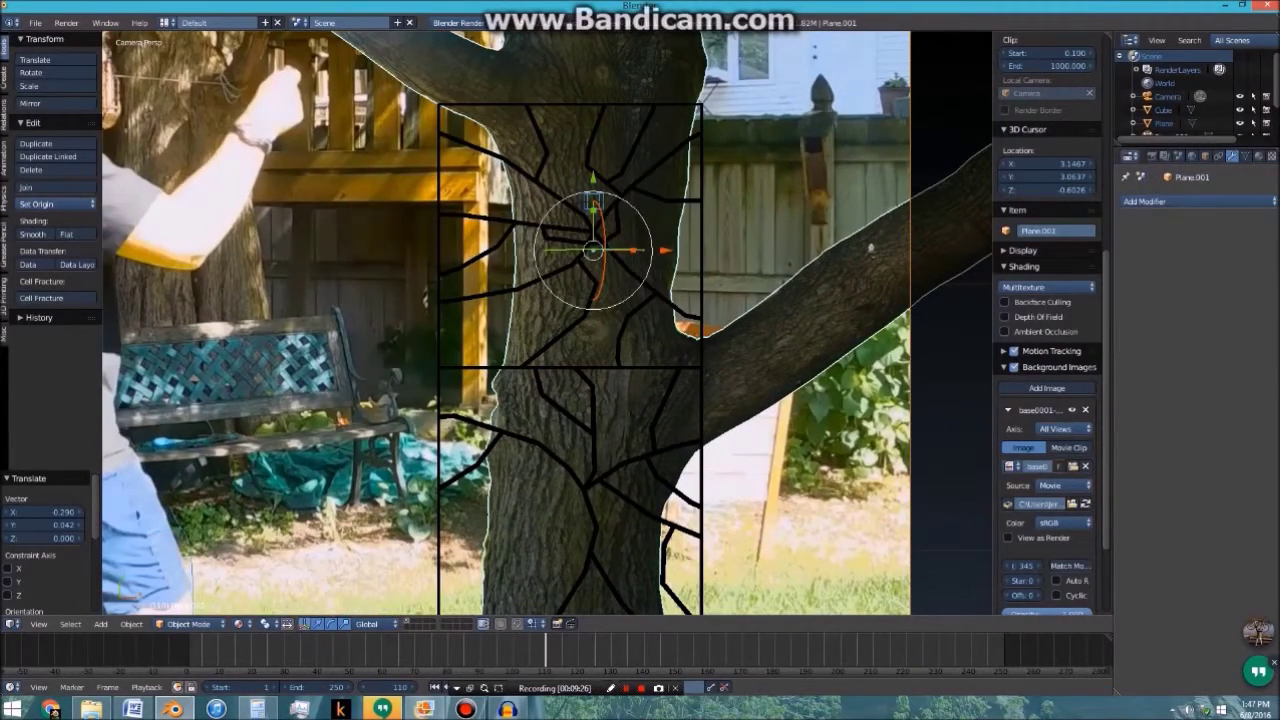
{"action": "right_click", "coordinate": [593, 201]}
{"action": "key", "text": "shift+d"}
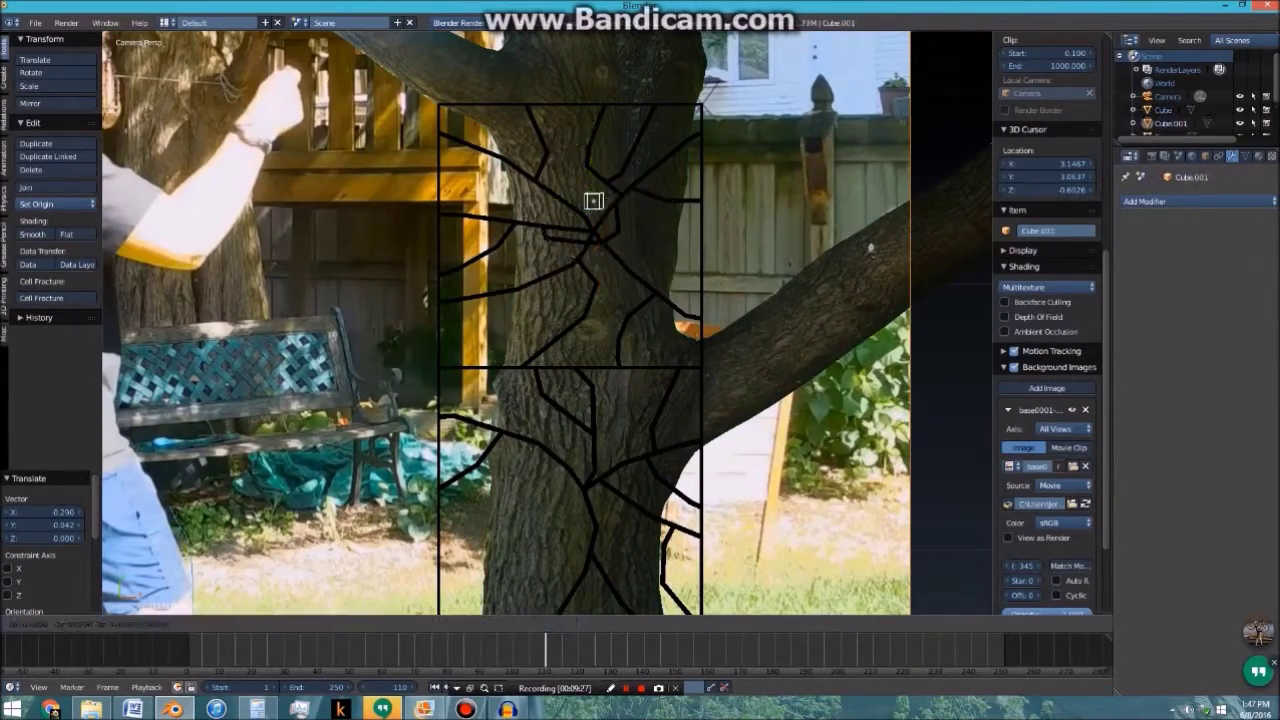
{"action": "left_click", "coordinate": [571, 506]}
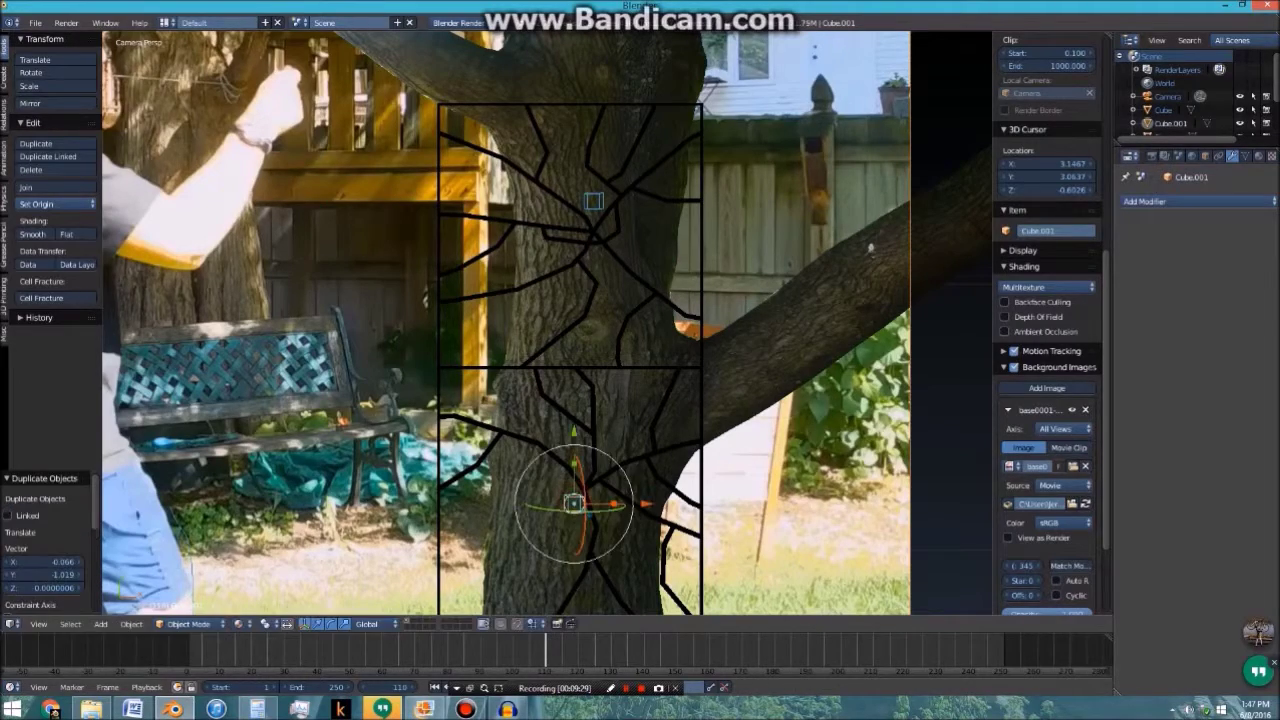
Nudge the duplicated cube by about 0.012 in X and 0.015 in Y beside the lower plane's crack junction
{"action": "scroll", "coordinate": [571, 506], "scroll_direction": "up", "scroll_amount": 4}
{"action": "scroll", "coordinate": [571, 506], "scroll_direction": "up", "scroll_amount": 2}
{"action": "key", "text": "h"}
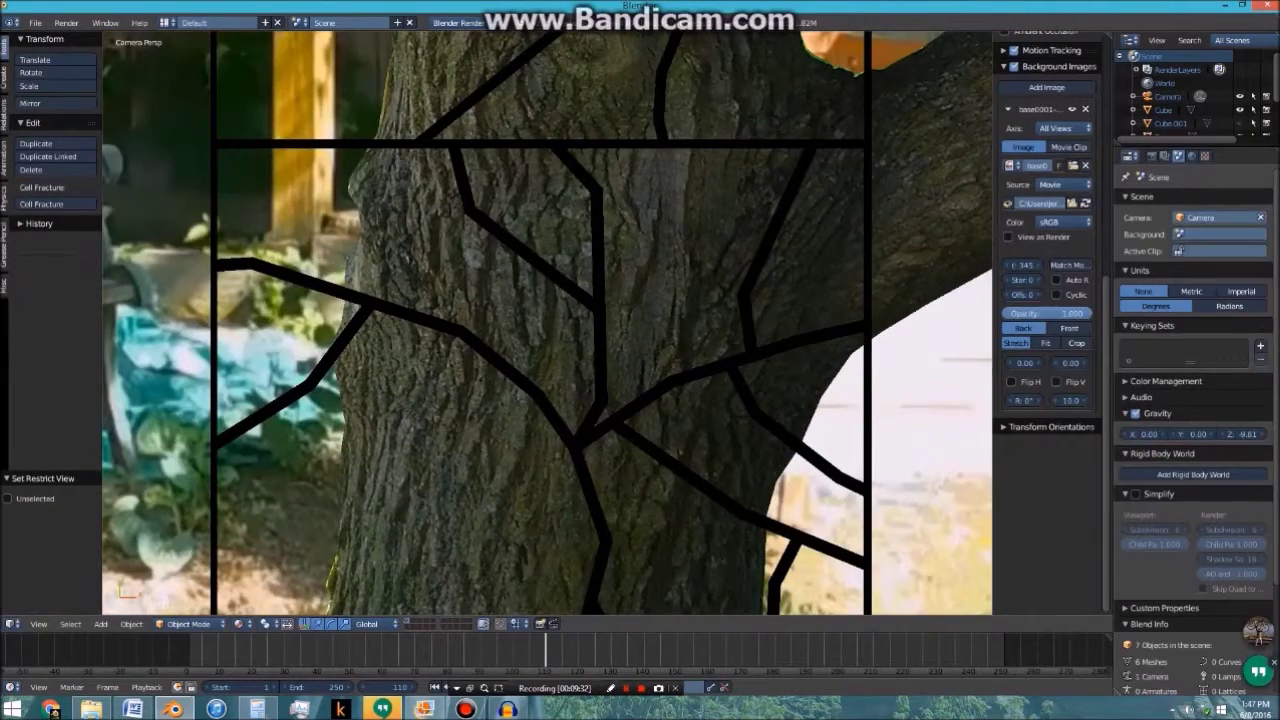
{"action": "key", "text": "ctrl+z"}
{"action": "scroll", "coordinate": [584, 450], "scroll_direction": "down", "scroll_amount": 2}
{"action": "scroll", "coordinate": [584, 450], "scroll_direction": "up", "scroll_amount": 2}
{"action": "key", "text": "g"}
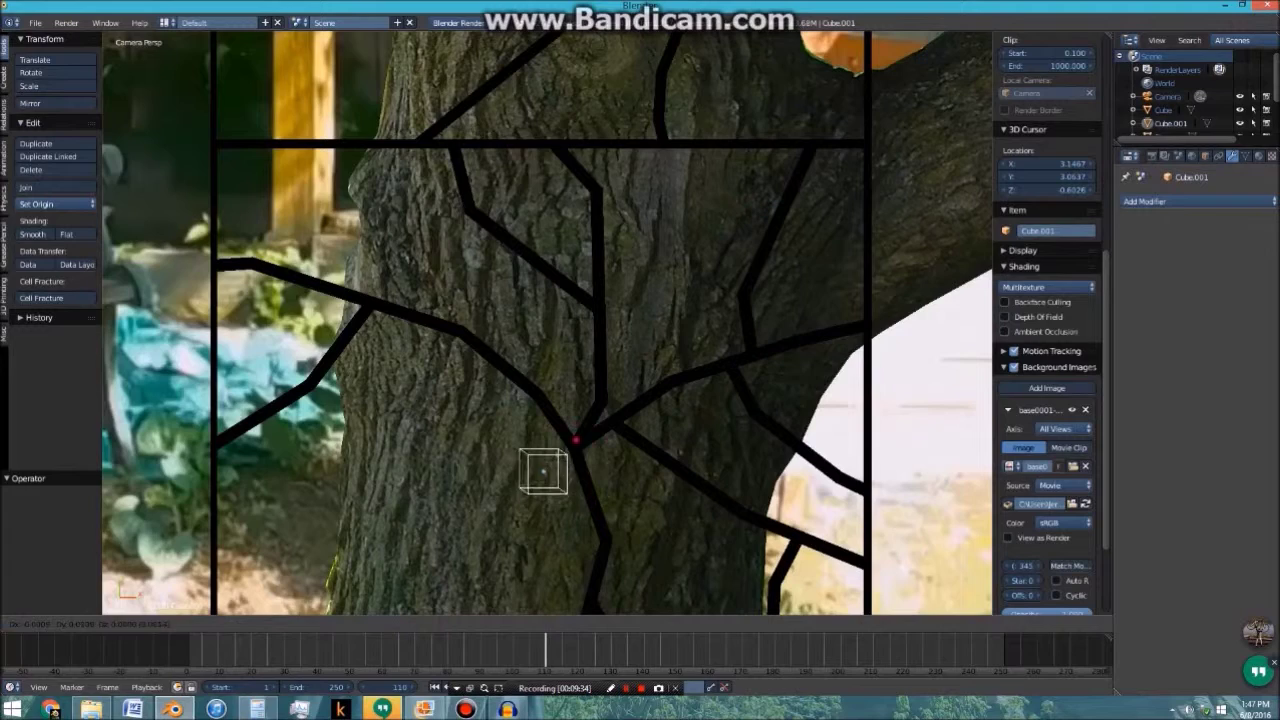
{"action": "left_click", "coordinate": [577, 440]}
Add a Boolean modifier to the upper cracked plane and set the upper small cube as its object
{"action": "middle_click_drag", "start_coordinate": [577, 440], "coordinate": [538, 700], "text": "shift"}
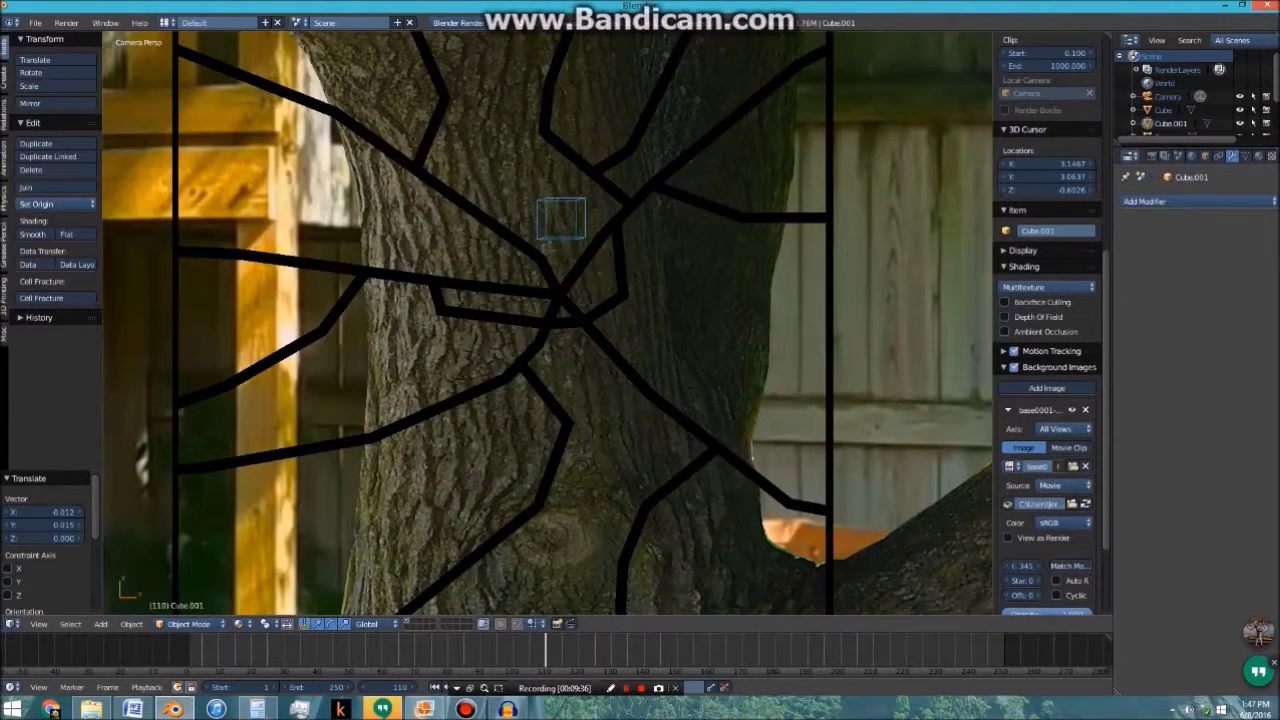
{"action": "right_click", "coordinate": [628, 194]}
{"action": "right_click", "coordinate": [630, 198]}
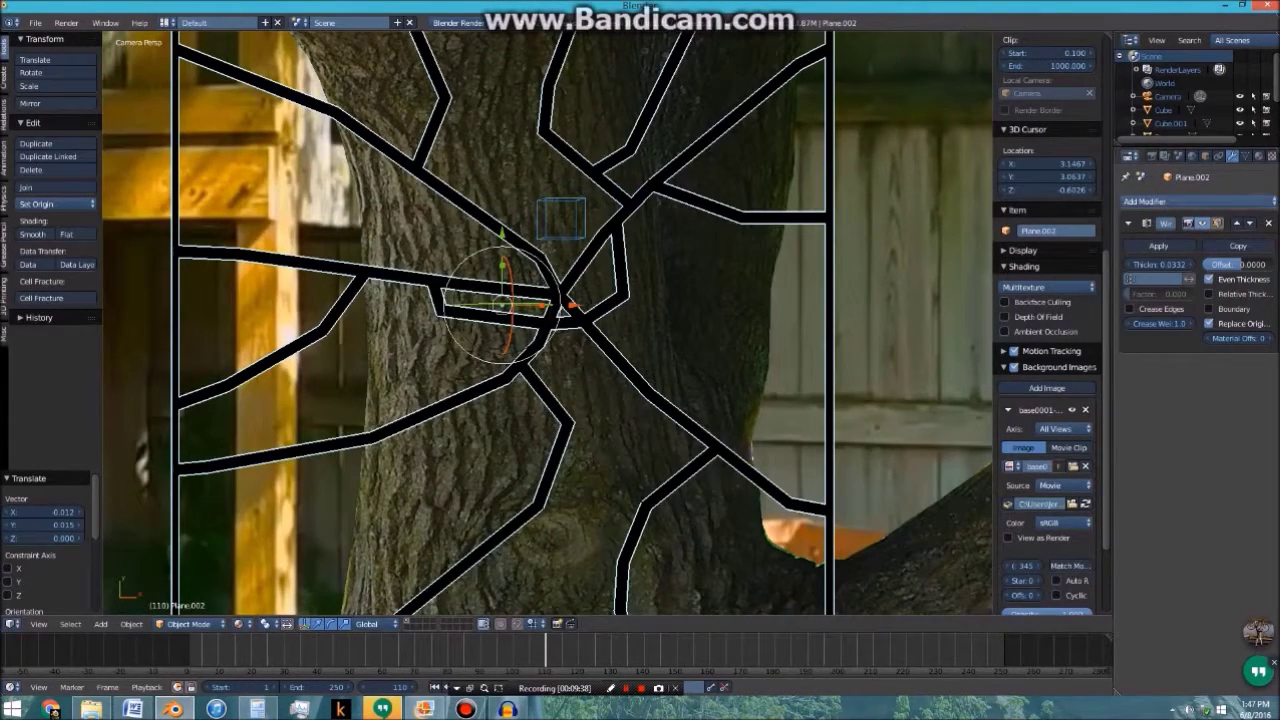
{"action": "left_click", "coordinate": [1208, 202]}
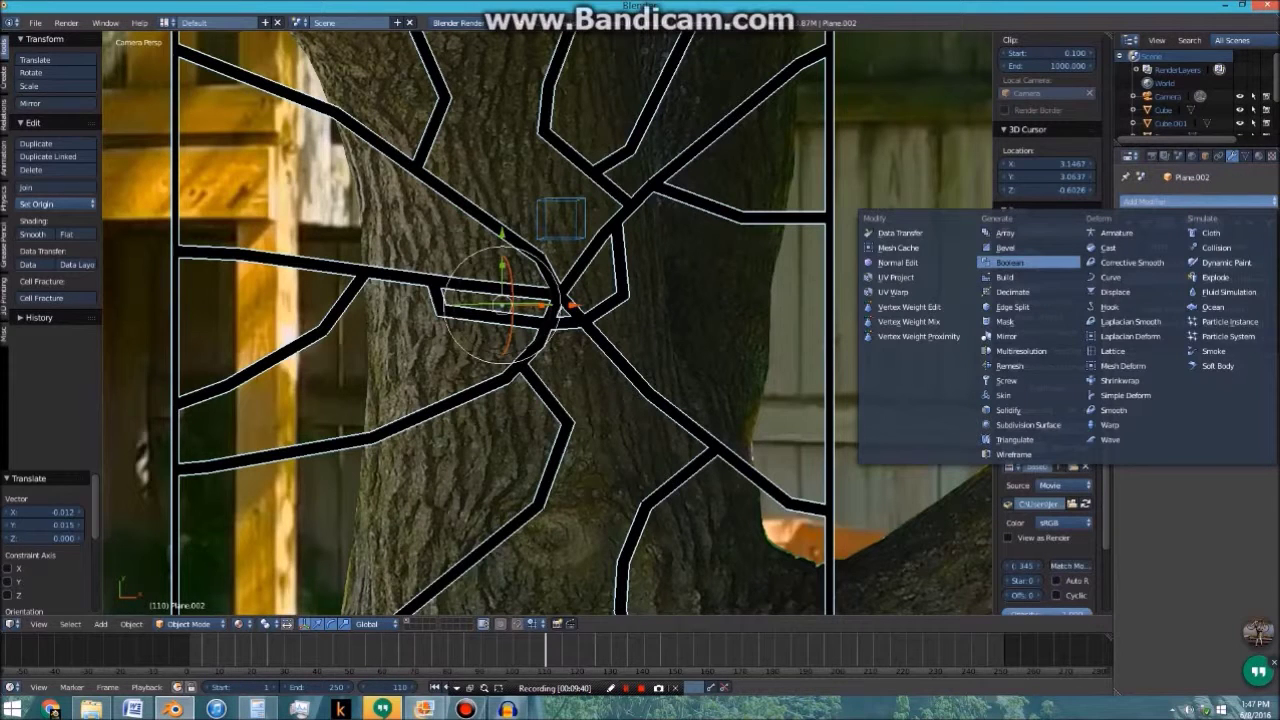
{"action": "left_click", "coordinate": [1010, 262]}
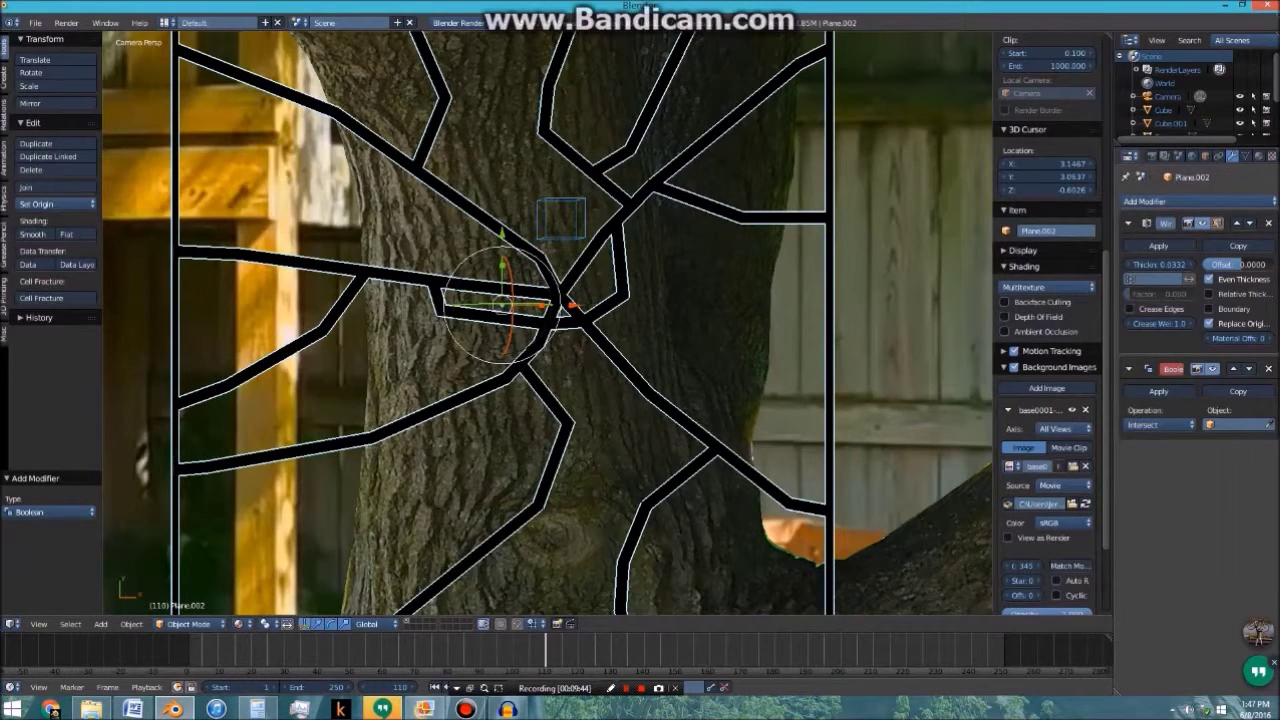
{"action": "left_click", "coordinate": [1267, 425]}
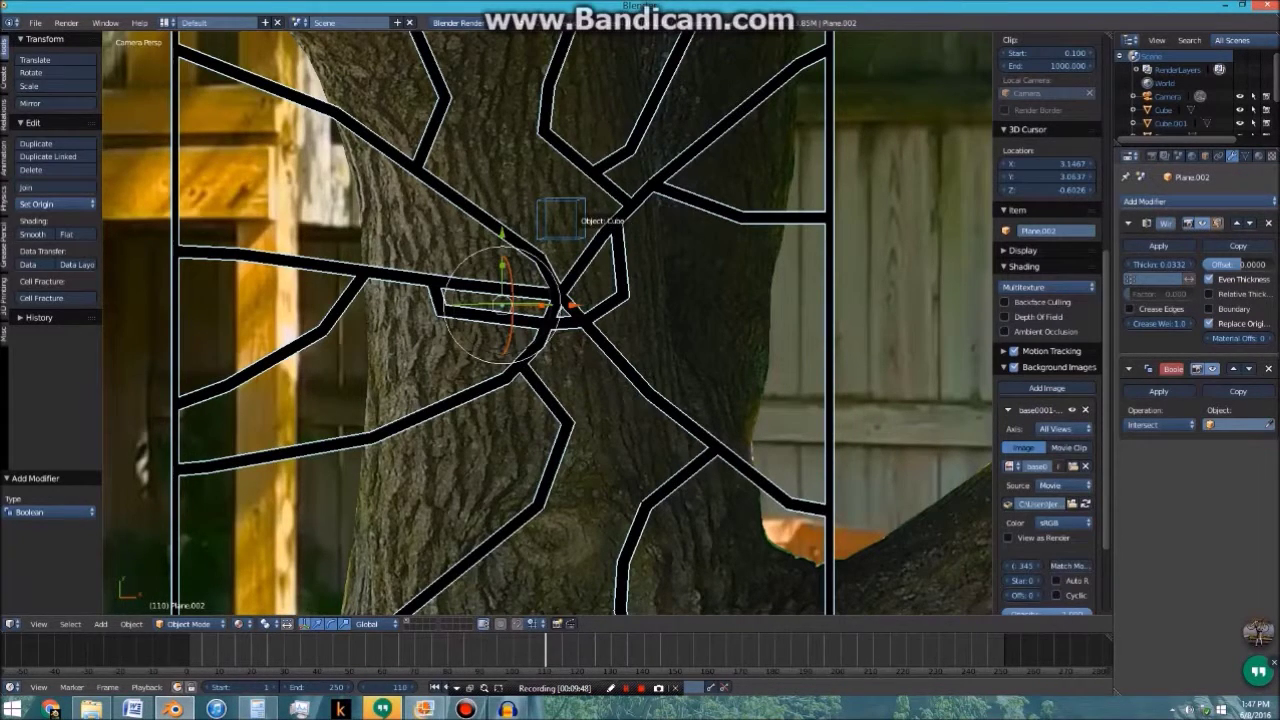
{"action": "left_click", "coordinate": [572, 220]}
Select the upper small cube and move it about 0.104 down in Y toward the upper plane's crack centre
{"action": "right_click", "coordinate": [576, 232]}
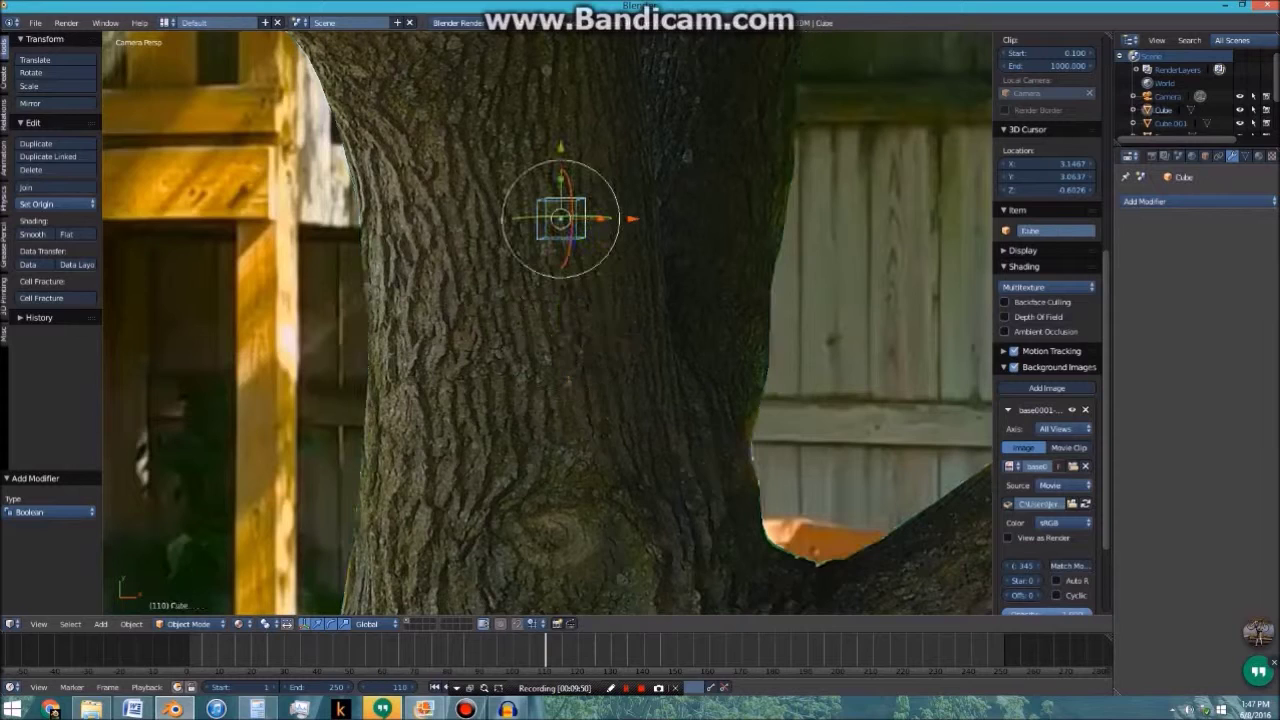
{"action": "key", "text": "g"}
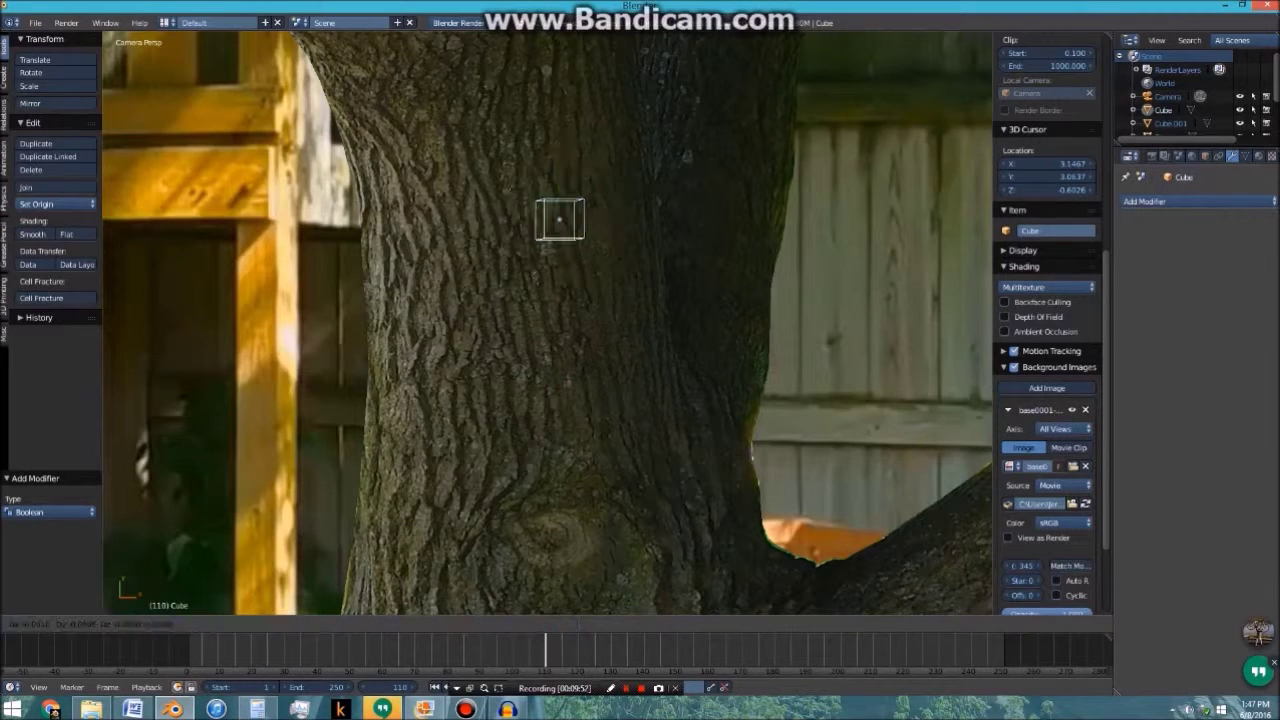
{"action": "left_click", "coordinate": [559, 310]}
{"action": "scroll", "coordinate": [559, 310], "scroll_direction": "down", "scroll_amount": 2}
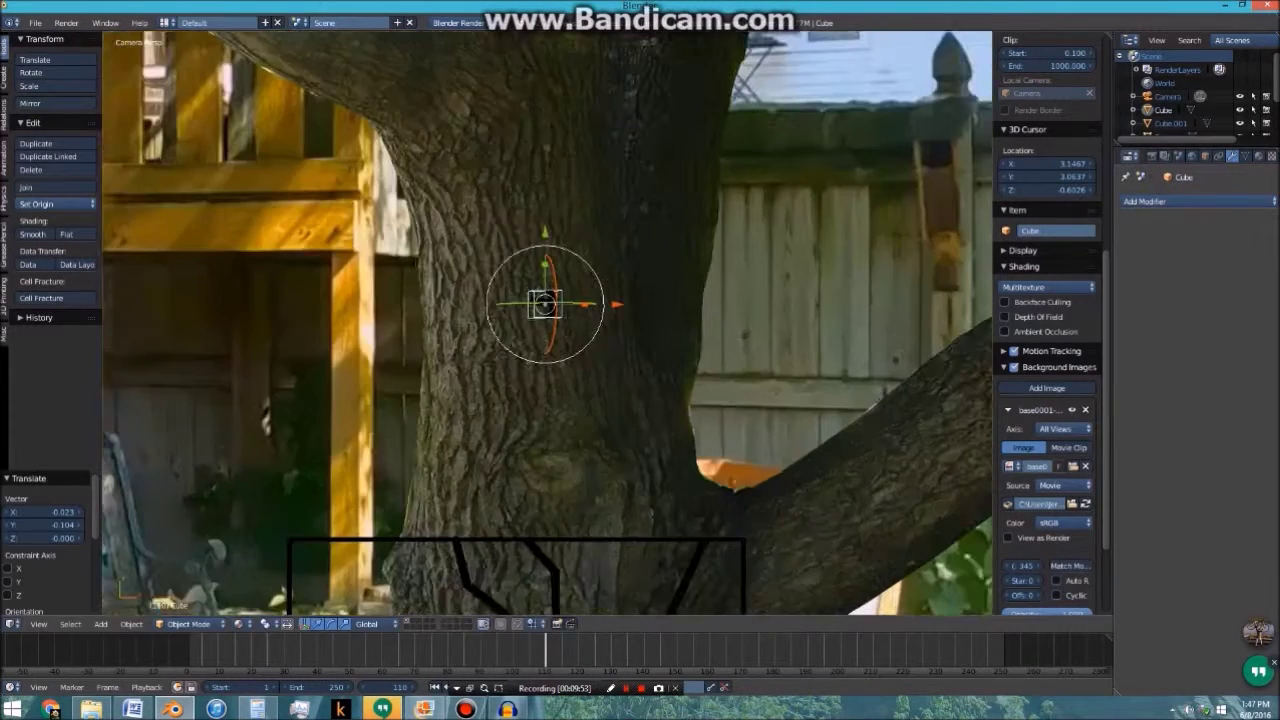
Resize the upper small cube by a factor of 0.088 and move it about 0.027 in X and 0.071 in Y off the crack
{"action": "key", "text": "s"}
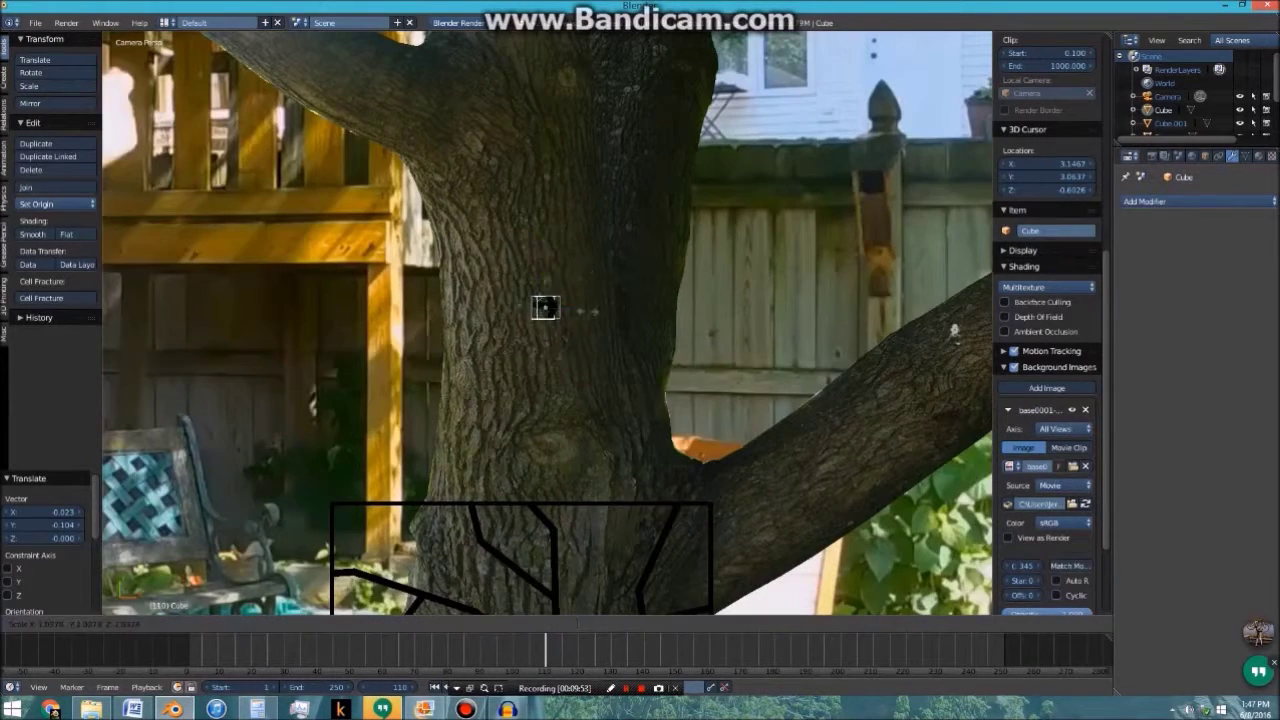
{"action": "left_click", "coordinate": [767, 338]}
{"action": "key", "text": "g"}
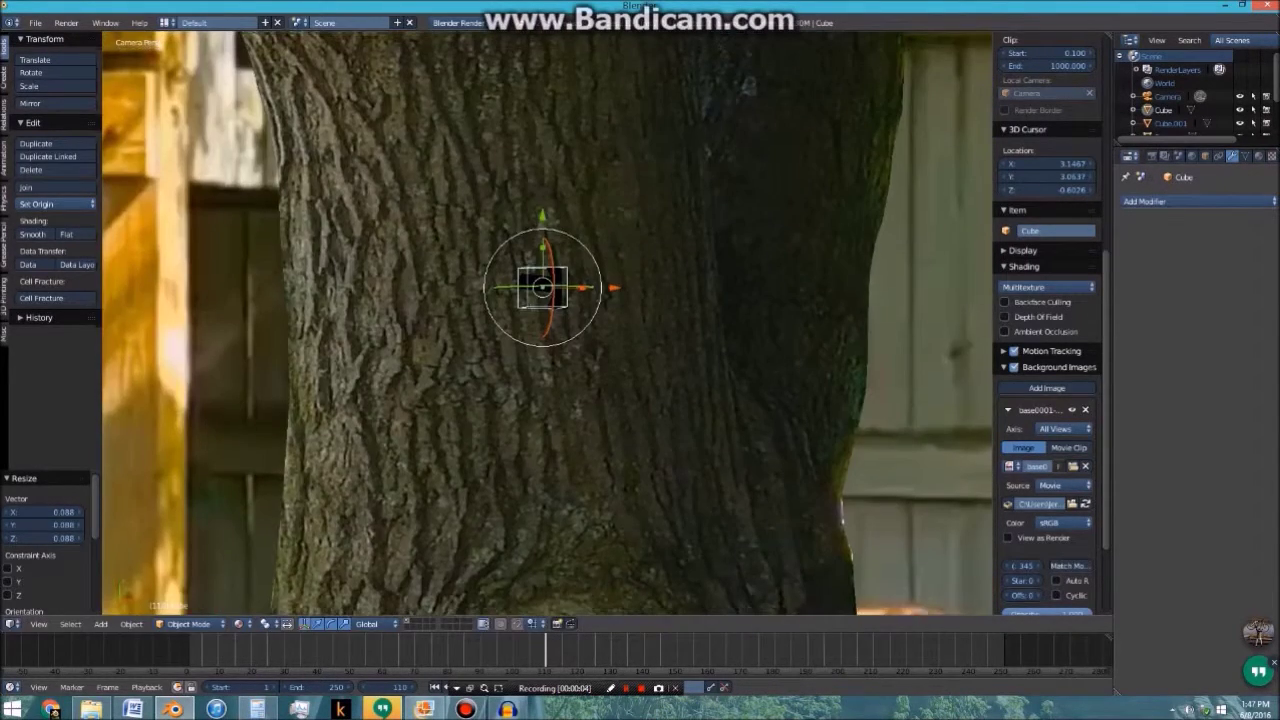
{"action": "scroll", "coordinate": [546, 322], "scroll_direction": "up", "scroll_amount": 6}
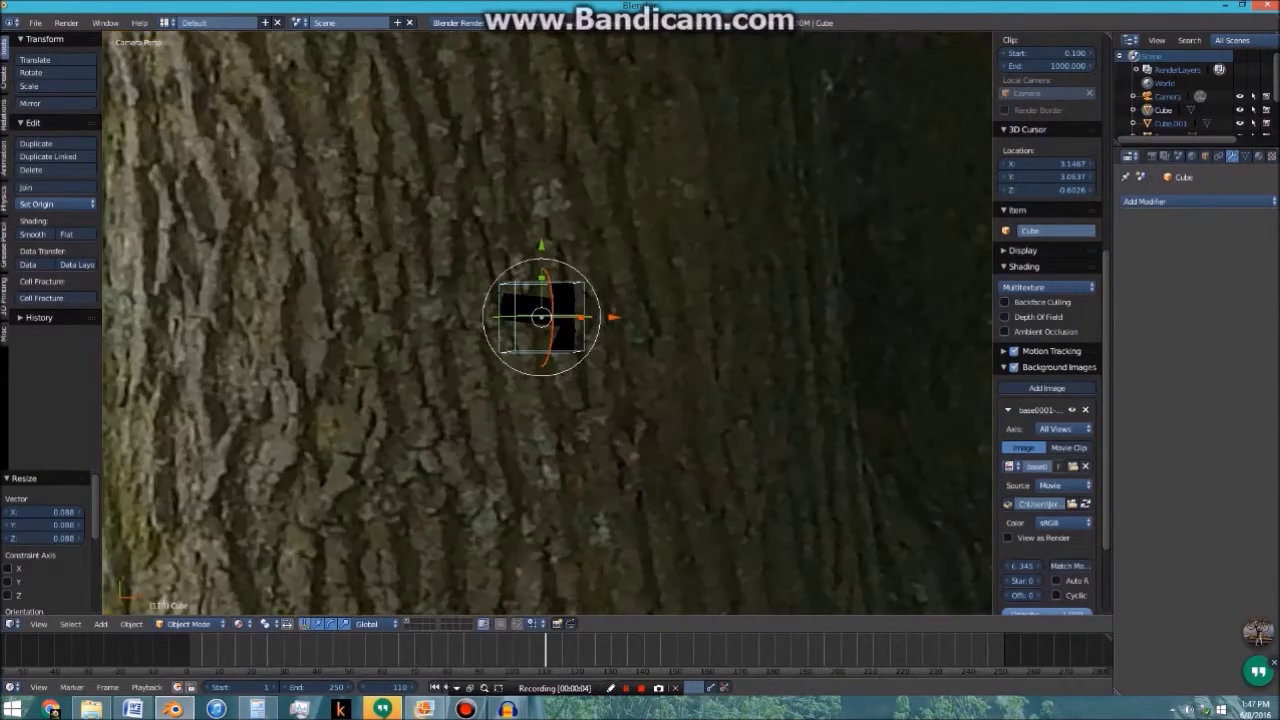
{"action": "key", "text": "g"}
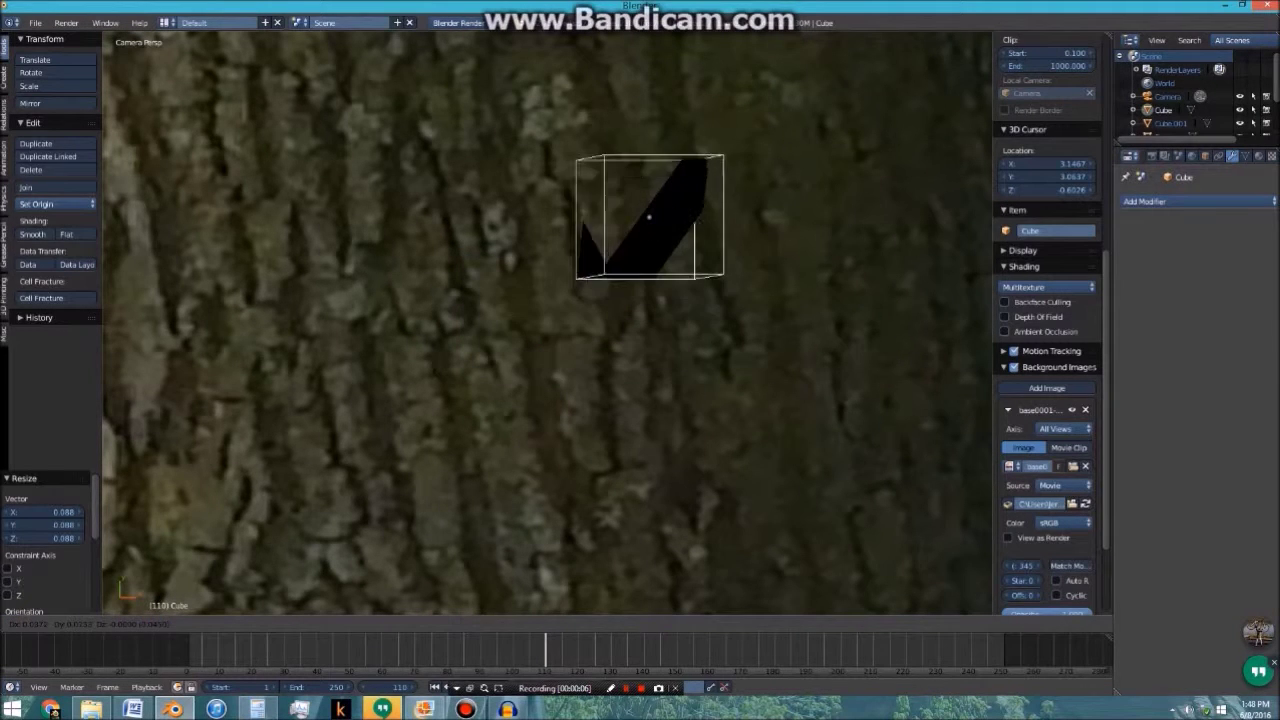
{"action": "left_click", "coordinate": [620, 87]}
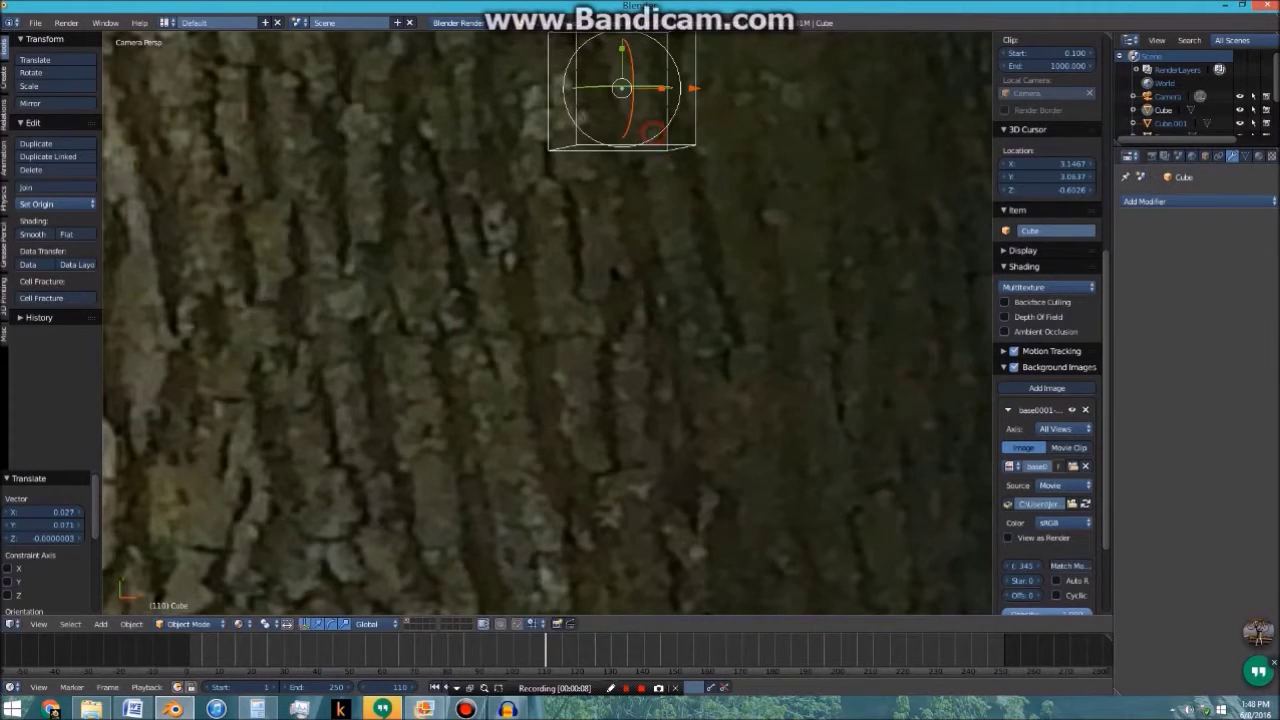
Give the upper small cube a new material with Z Transparency, alpha 0 and specular 0
{"action": "scroll", "coordinate": [546, 322], "scroll_direction": "down", "scroll_amount": 3}
{"action": "left_click", "coordinate": [1271, 156]}
{"action": "left_click", "coordinate": [1258, 156]}
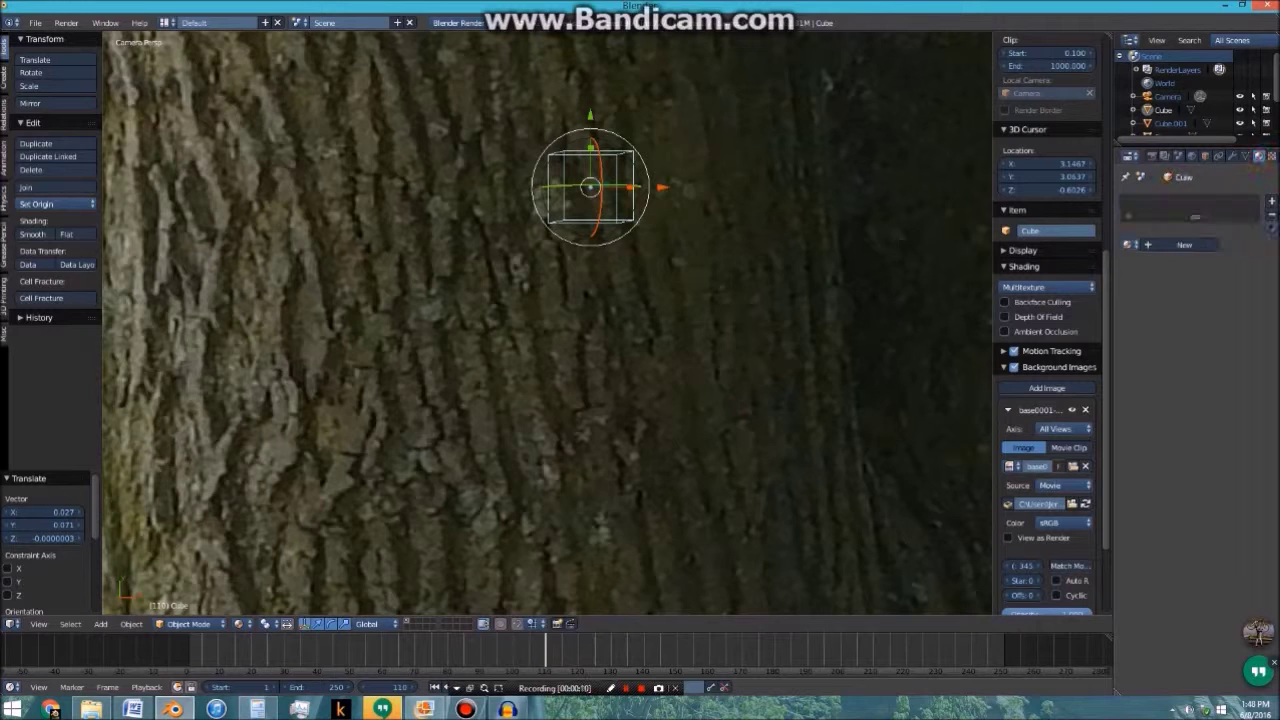
{"action": "left_click", "coordinate": [1180, 244]}
{"action": "scroll", "coordinate": [1180, 300], "scroll_direction": "down", "scroll_amount": 3}
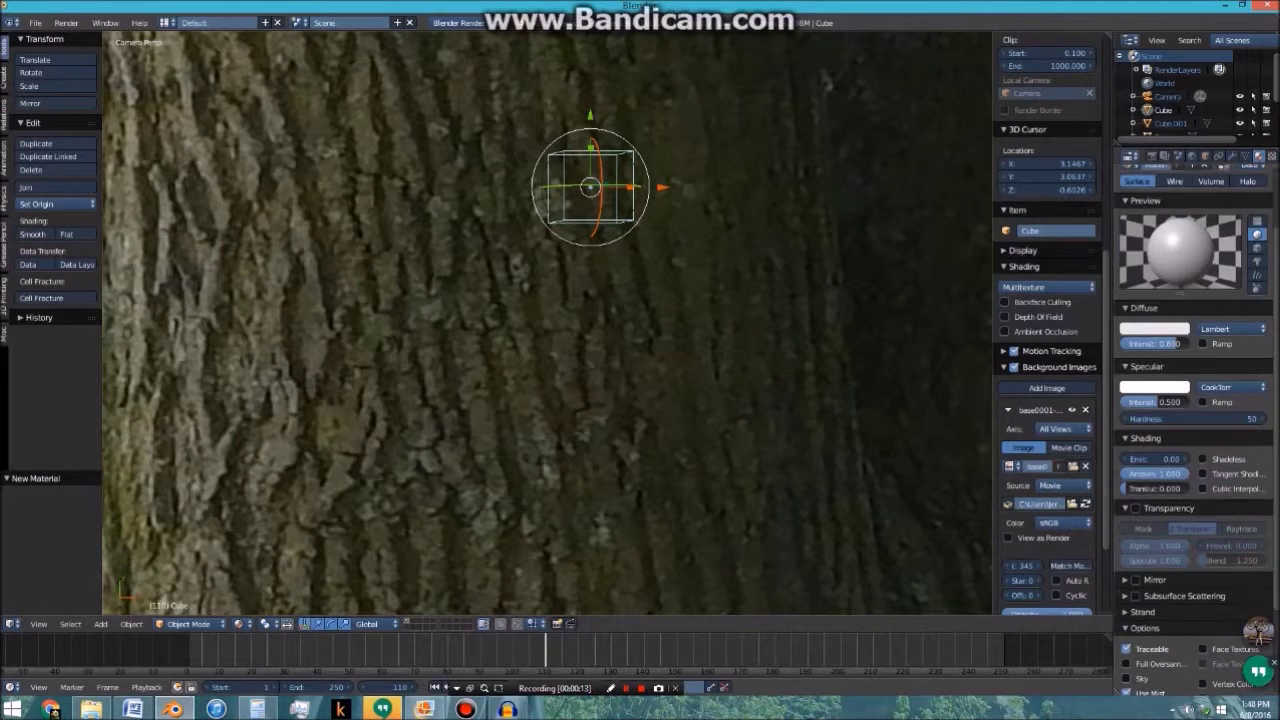
{"action": "left_click", "coordinate": [1135, 508]}
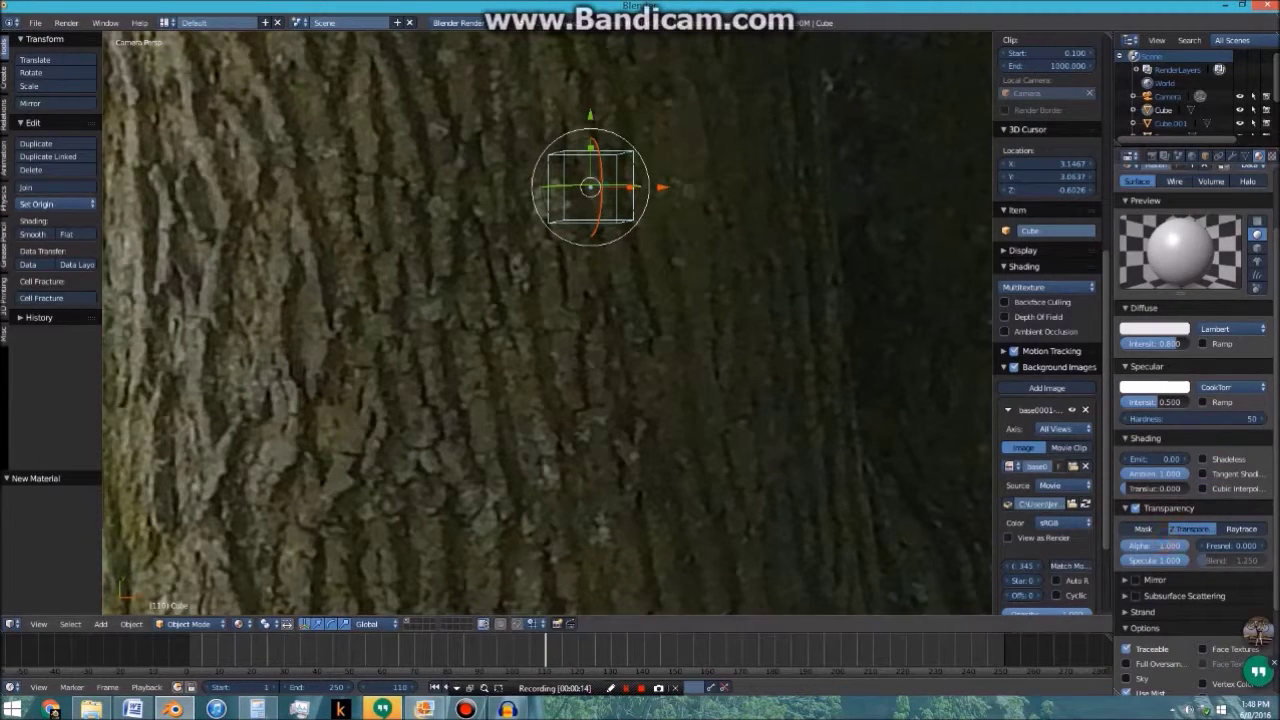
{"action": "left_click_drag", "start_coordinate": [1178, 546], "coordinate": [1120, 546]}
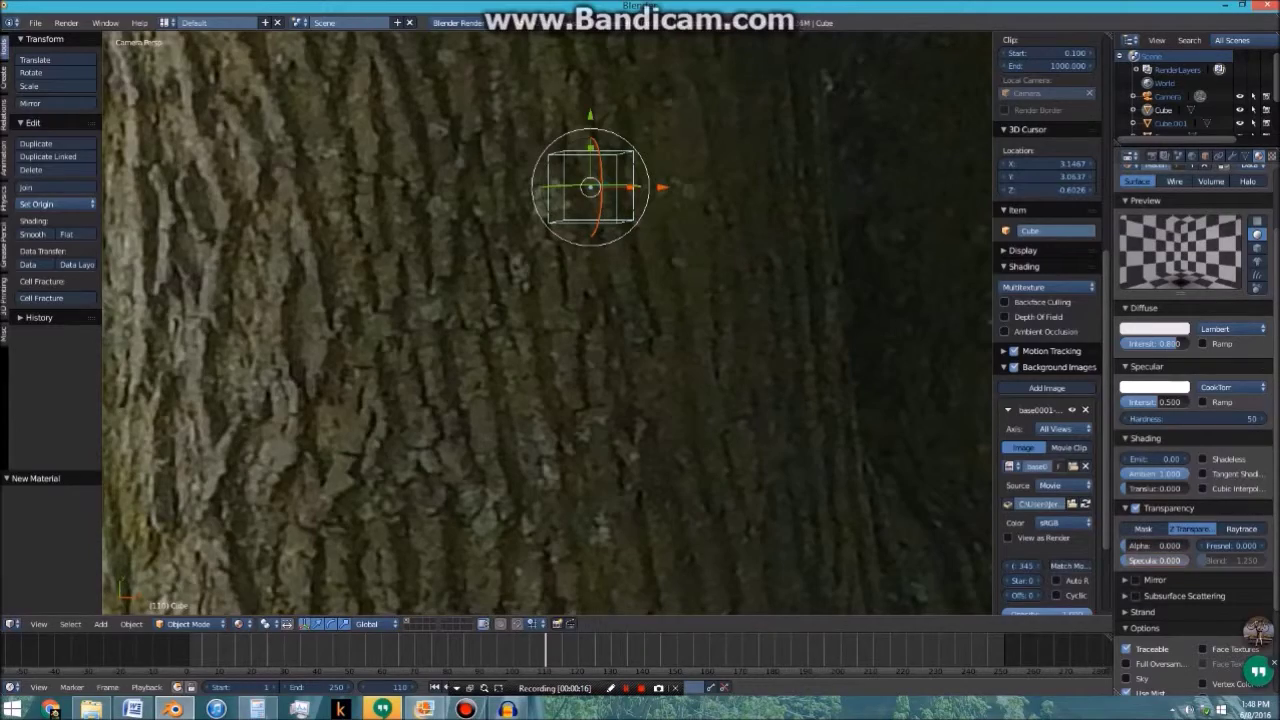
Select the lower cracked plane and examine its existing crack lines in Edit Mode
{"action": "scroll", "coordinate": [1048, 480], "scroll_direction": "down", "scroll_amount": 1}
{"action": "scroll", "coordinate": [782, 334], "scroll_direction": "down", "scroll_amount": 15}
{"action": "key", "text": "a"}
{"action": "middle_click_drag", "start_coordinate": [781, 334], "coordinate": [795, 63], "text": "shift"}
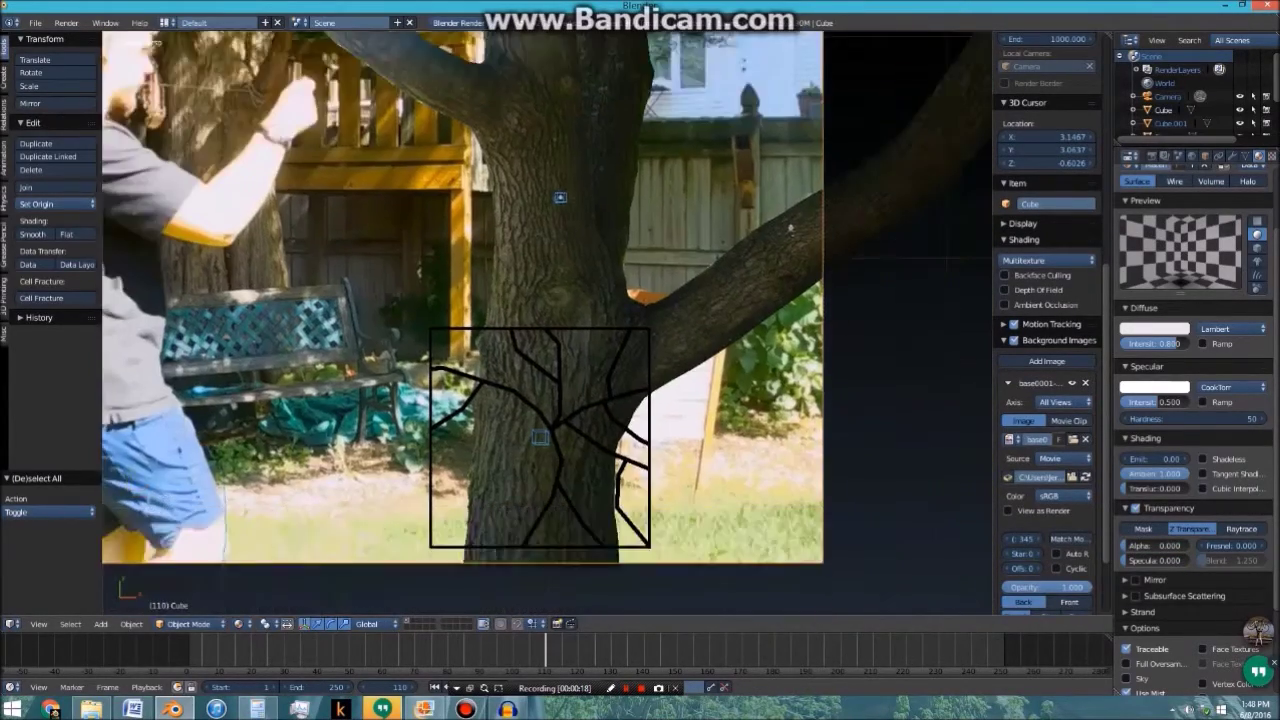
{"action": "scroll", "coordinate": [797, 168], "scroll_direction": "up", "scroll_amount": 5}
{"action": "scroll", "coordinate": [795, 63], "scroll_direction": "up", "scroll_amount": 4}
{"action": "right_click", "coordinate": [597, 347]}
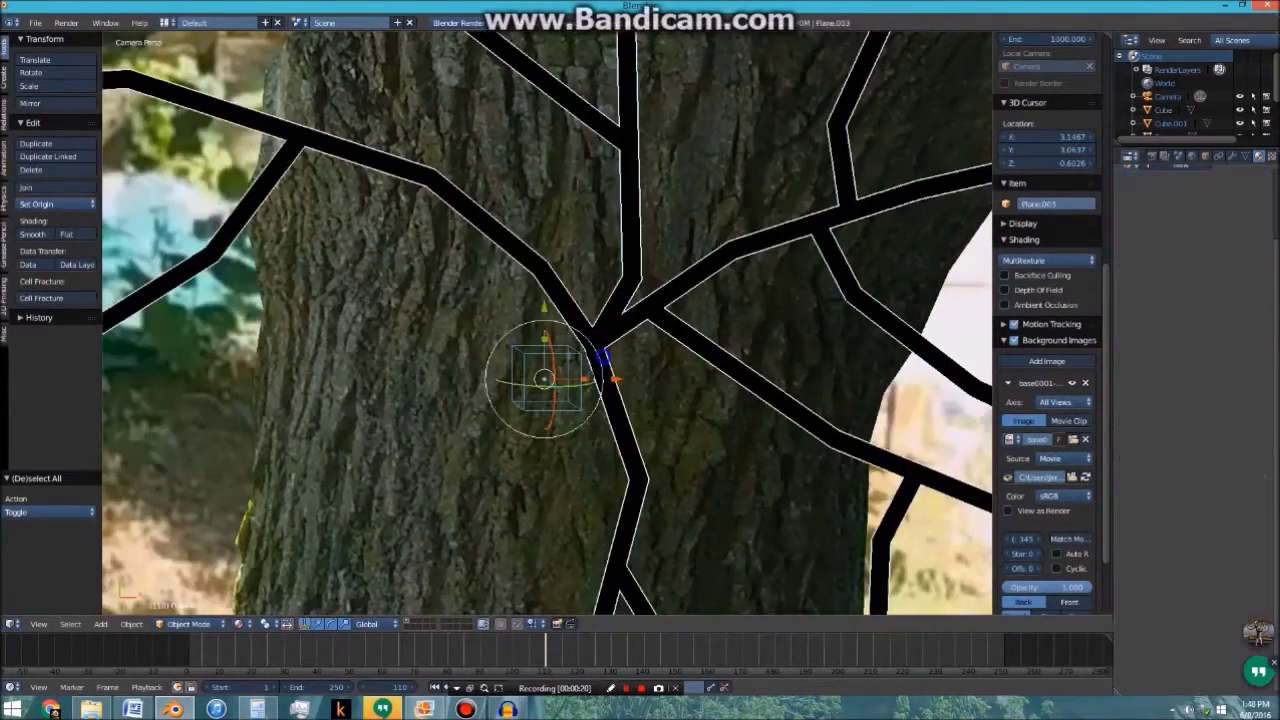
{"action": "scroll", "coordinate": [604, 355], "scroll_direction": "up", "scroll_amount": 2}
{"action": "key", "text": "Tab"}
{"action": "key", "text": "Tab"}
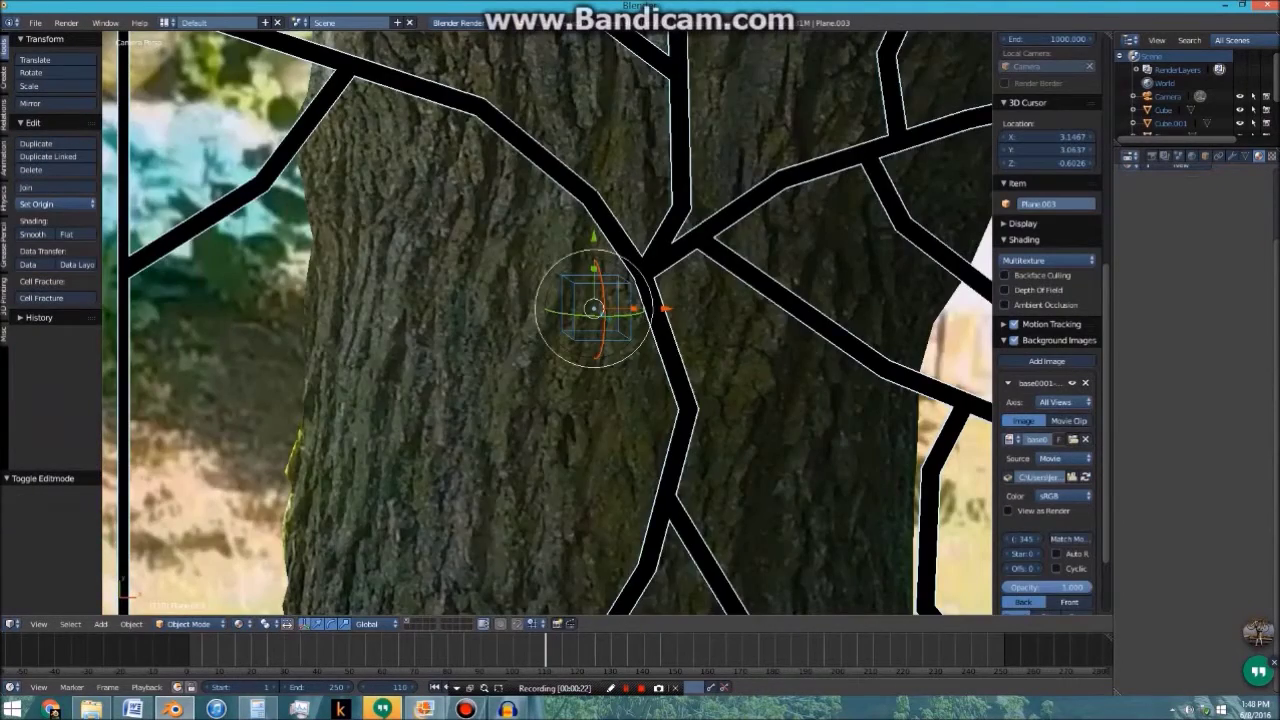
{"action": "scroll", "coordinate": [548, 320], "scroll_direction": "down", "scroll_amount": 2}
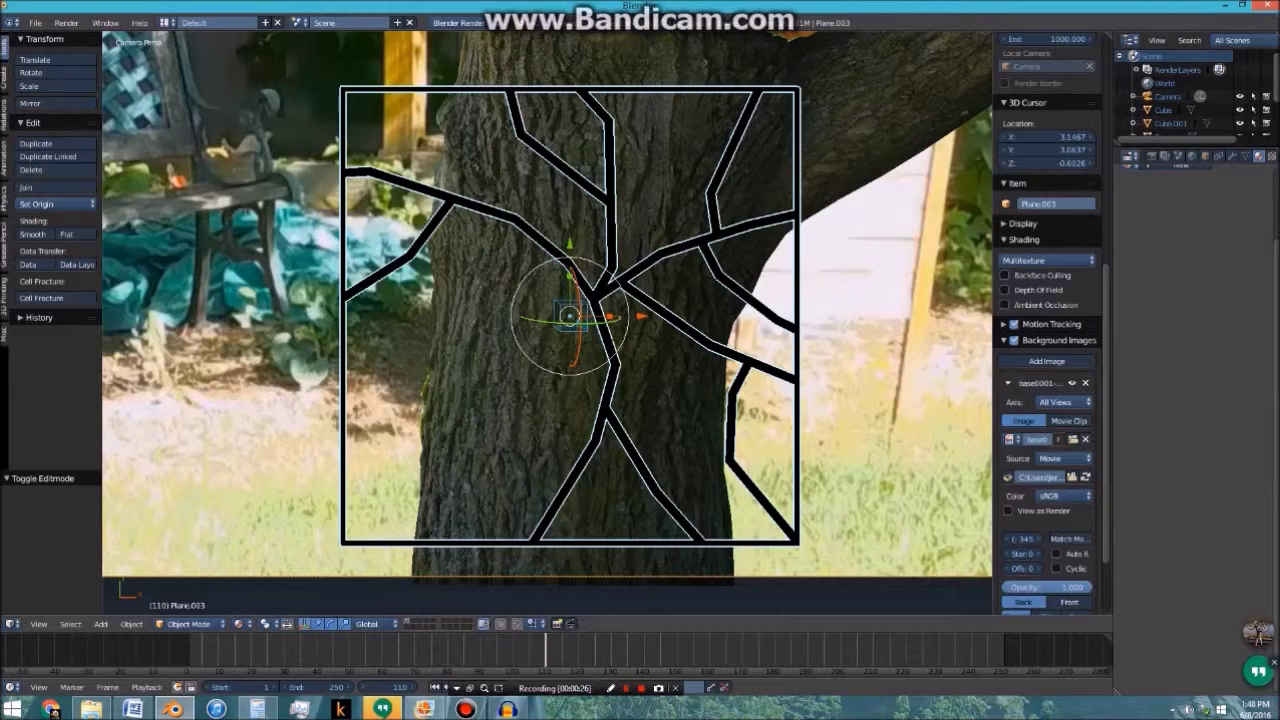
{"action": "scroll", "coordinate": [548, 320], "scroll_direction": "up", "scroll_amount": 1}
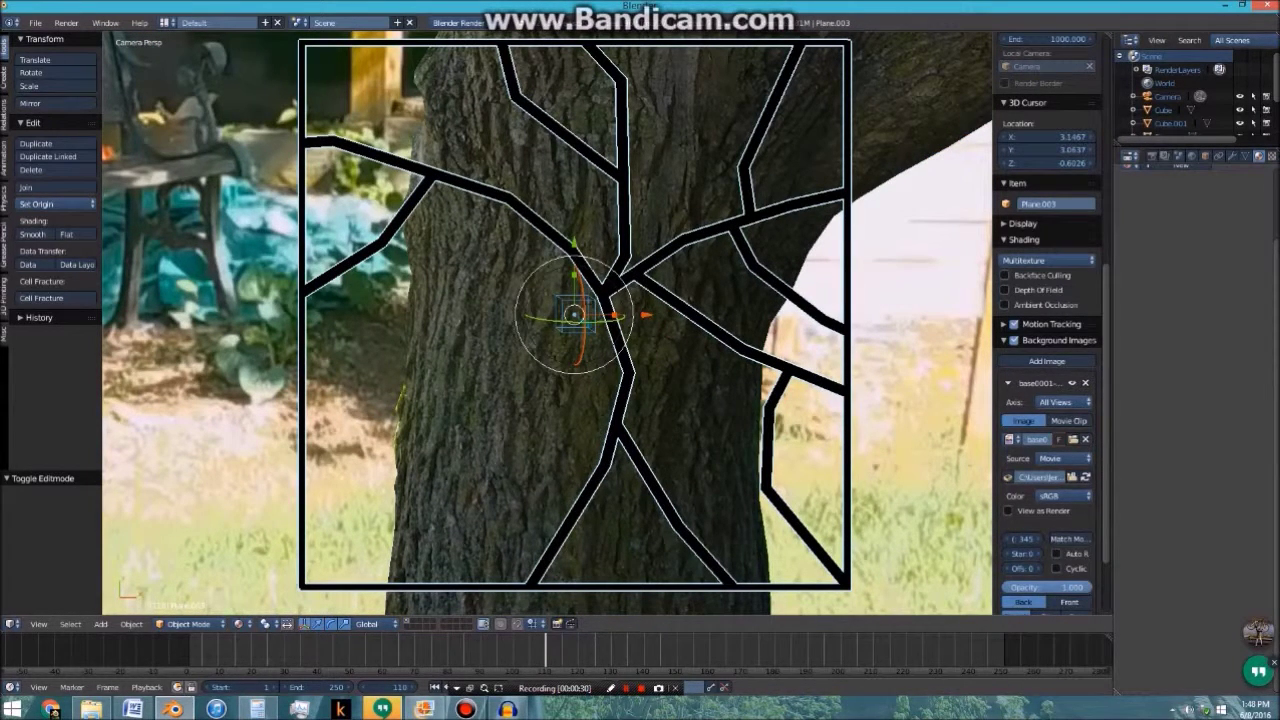
{"action": "key", "text": "Tab"}
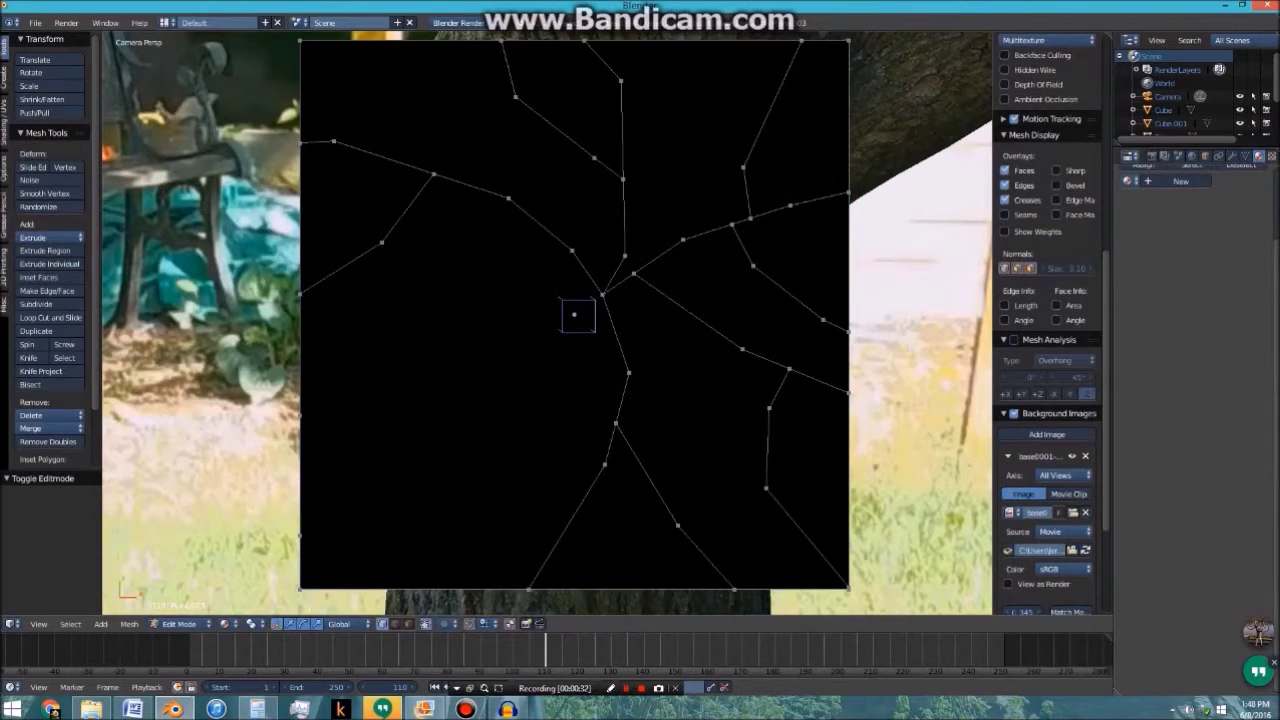
{"action": "key", "text": "Tab"}
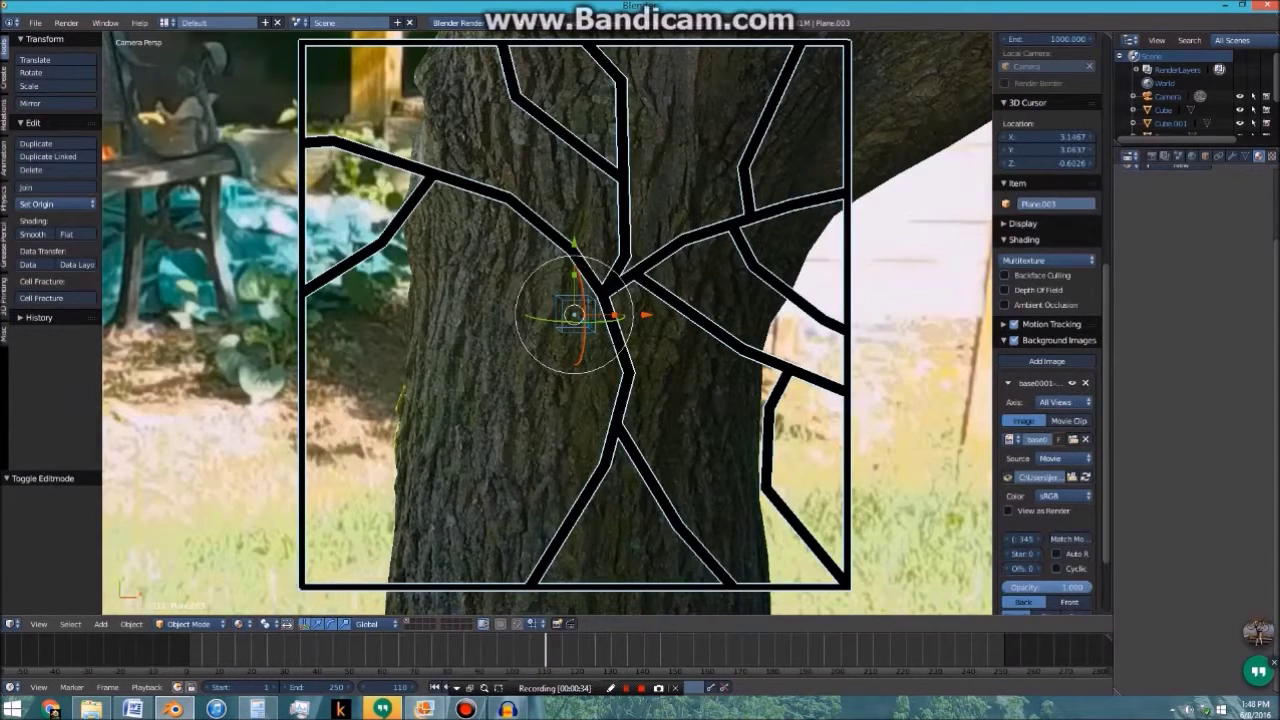
Knife new cracks into the lower plane from its crack centre to the left edge, with branches to the left and bottom edges
{"action": "key", "text": "Tab"}
{"action": "key", "text": "k"}
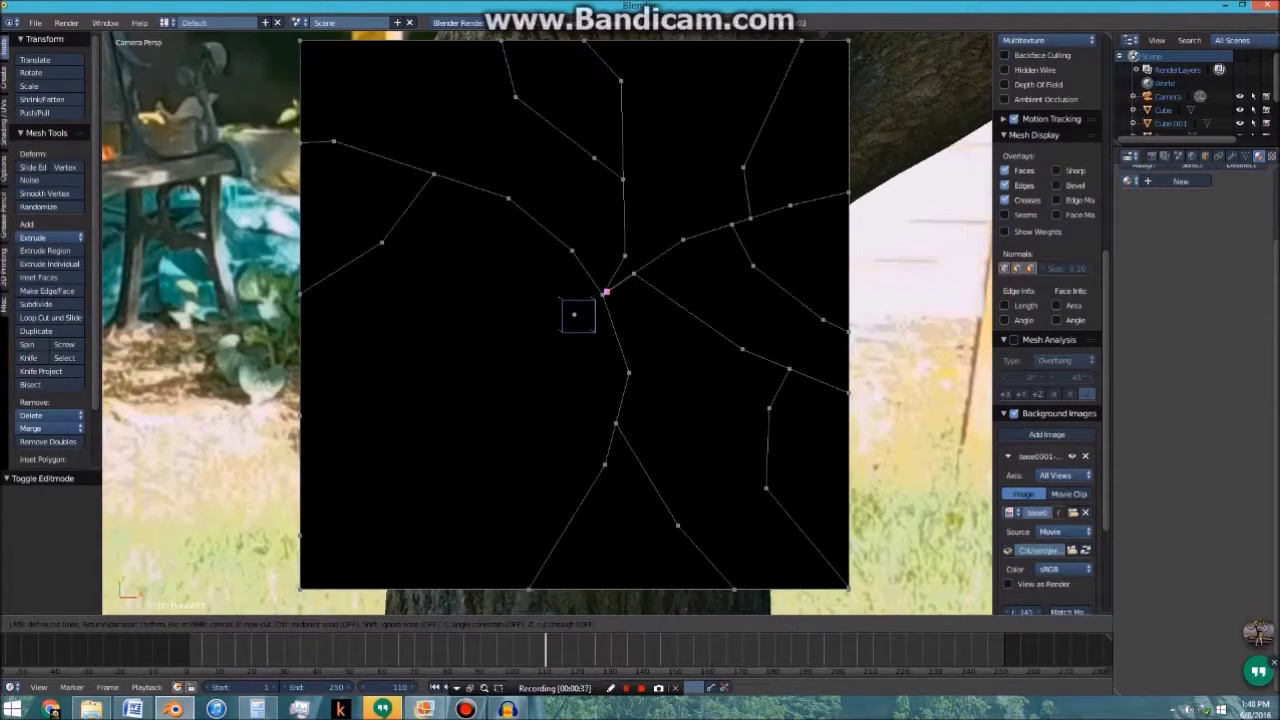
{"action": "left_click", "coordinate": [600, 295]}
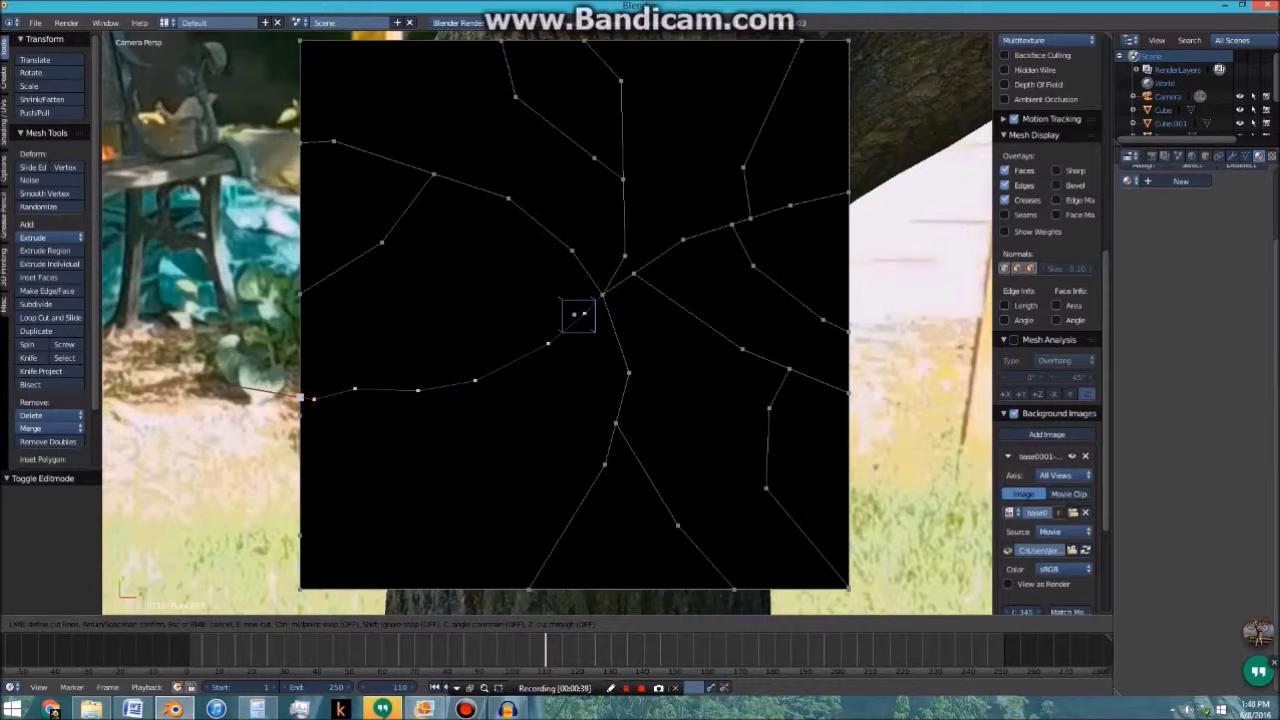
{"action": "left_click", "coordinate": [502, 371]}
{"action": "left_click", "coordinate": [594, 574]}
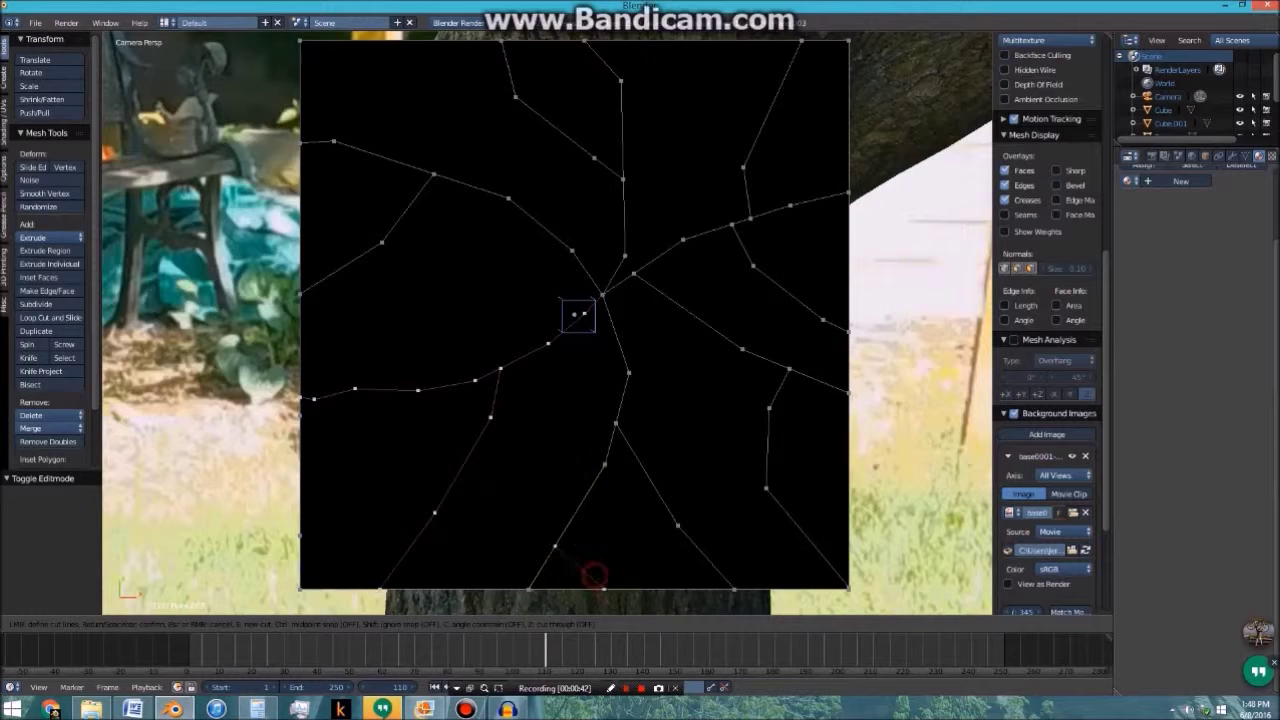
{"action": "left_click", "coordinate": [527, 354]}
{"action": "left_click", "coordinate": [442, 328]}
{"action": "left_click", "coordinate": [377, 321]}
{"action": "left_click", "coordinate": [300, 334]}
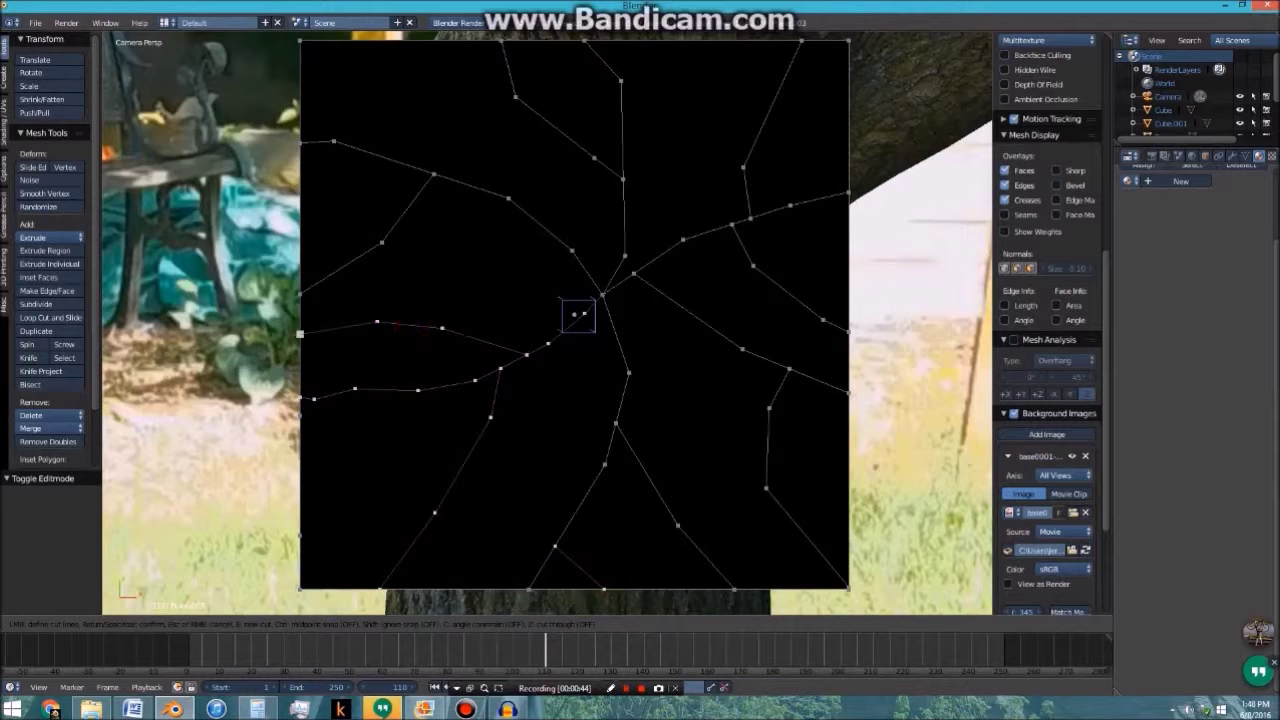
Knife a crack into the lower plane's upper-left corner and a diagonal one down to its left edge, and return to Object Mode
{"action": "left_click", "coordinate": [472, 158]}
{"action": "left_click", "coordinate": [547, 230]}
{"action": "left_click", "coordinate": [520, 243]}
{"action": "left_click", "coordinate": [448, 322]}
{"action": "left_click", "coordinate": [375, 425]}
{"action": "left_click", "coordinate": [270, 543]}
{"action": "key", "text": "Return"}
{"action": "key", "text": "Tab"}
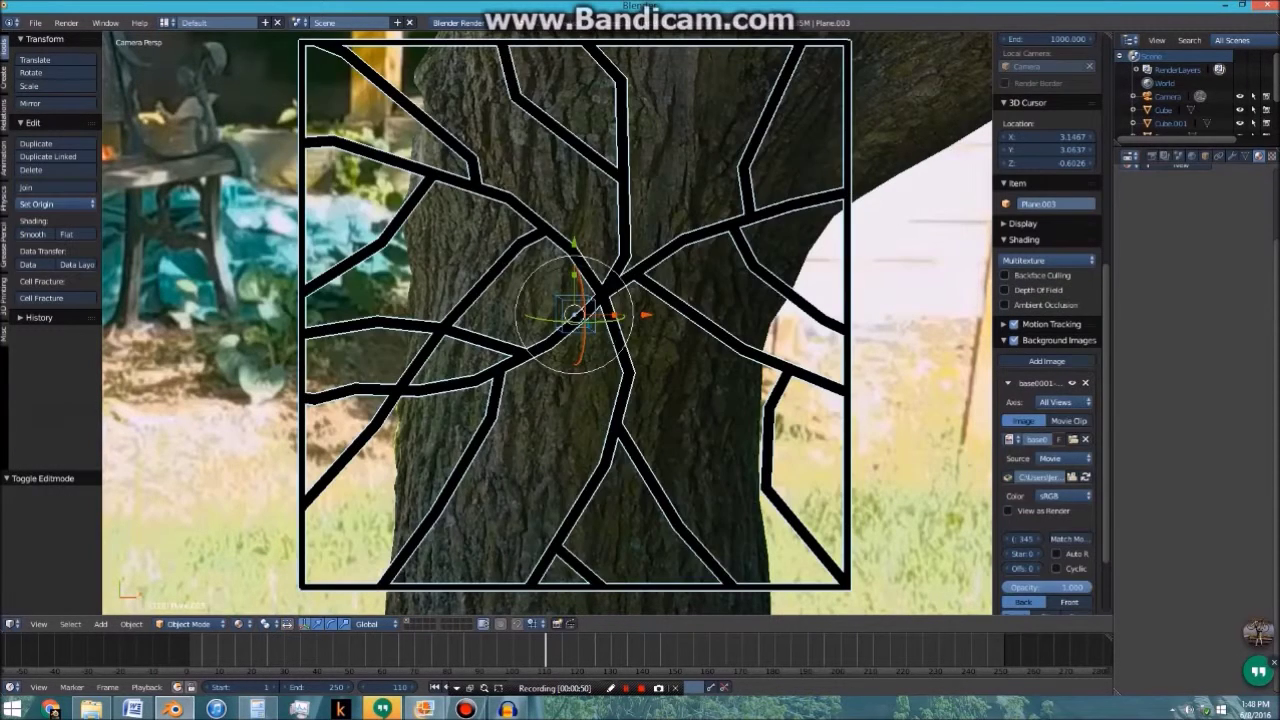
Select the lower small cube and move it up and left of the lower plane's crack centre
{"action": "key", "text": "a"}
{"action": "scroll", "coordinate": [600, 250], "scroll_direction": "up", "scroll_amount": 3}
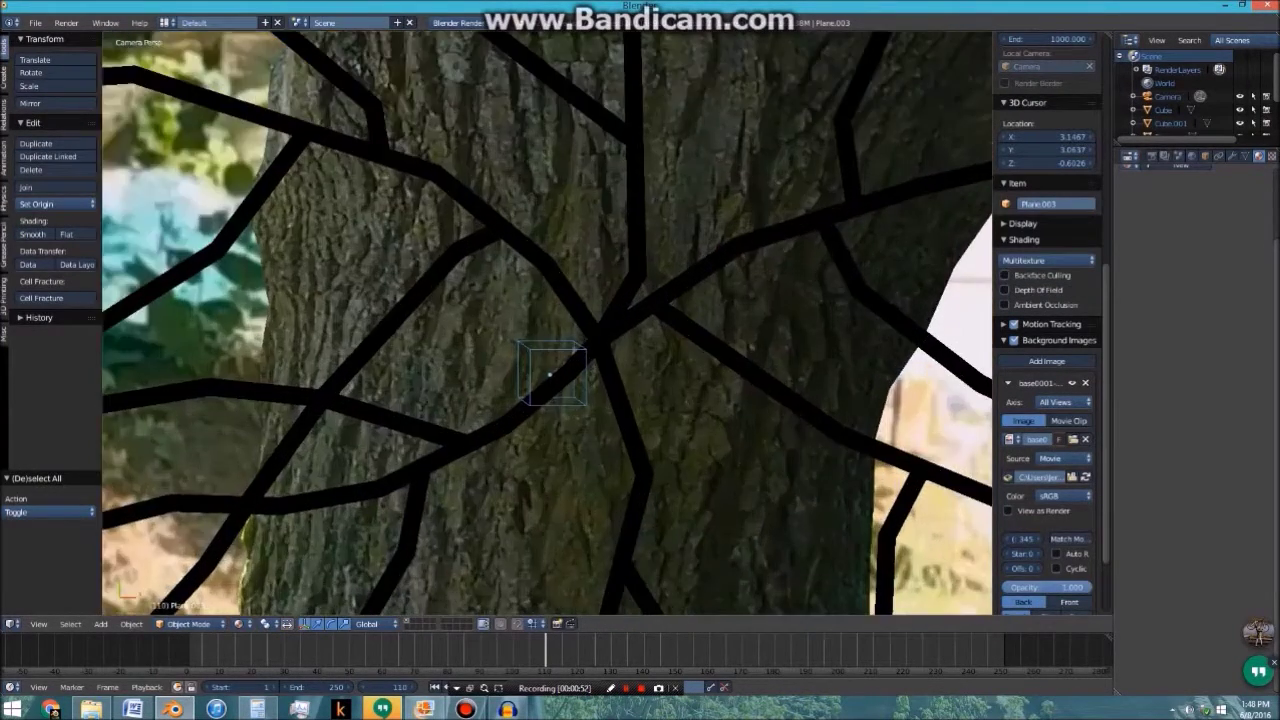
{"action": "right_click", "coordinate": [585, 404]}
{"action": "key", "text": "g"}
{"action": "left_click", "coordinate": [564, 370]}
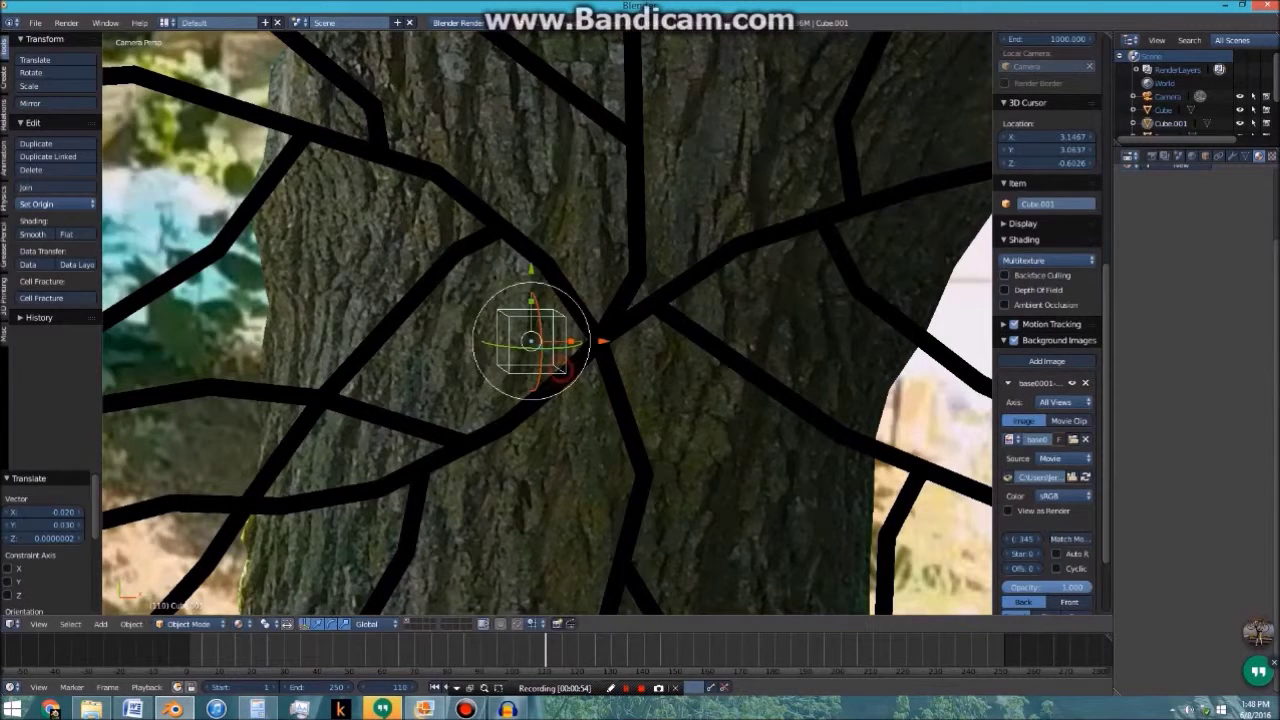
{"action": "key", "text": "g"}
Give the lower cracked plane a new material with Z Transparency, alpha 0 and specular 0
{"action": "right_click", "coordinate": [619, 341]}
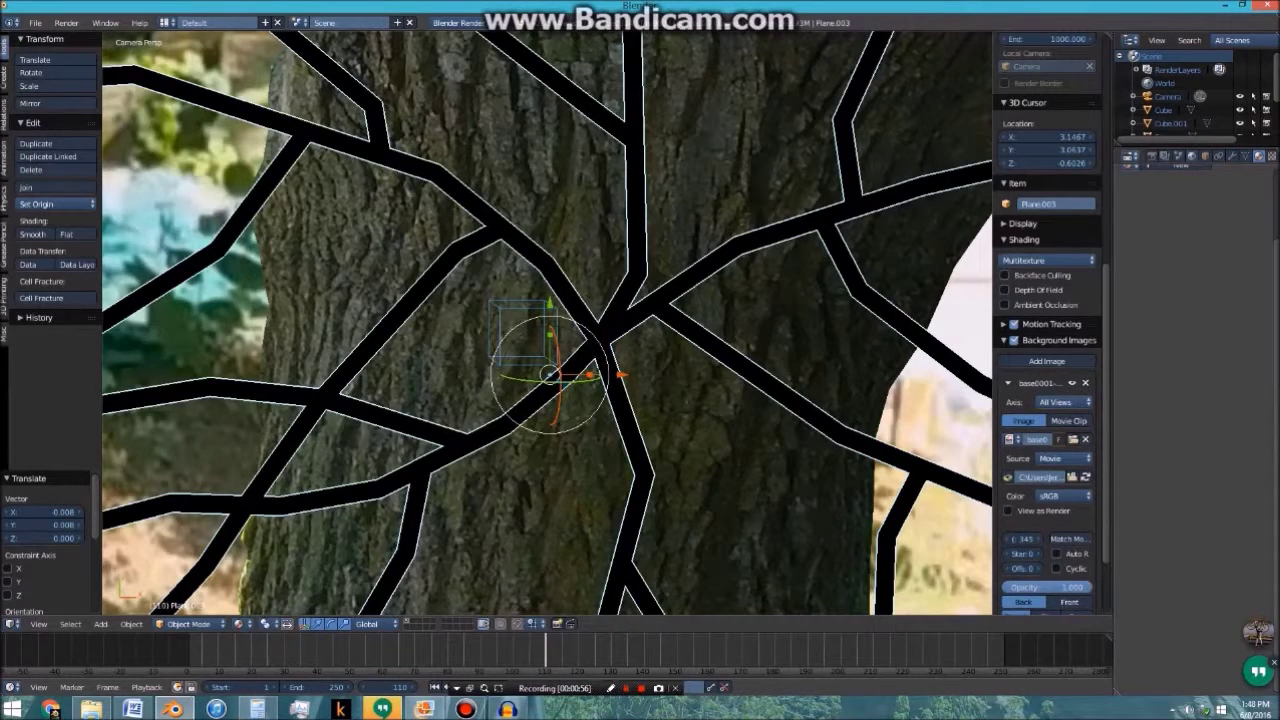
{"action": "left_click", "coordinate": [1190, 170]}
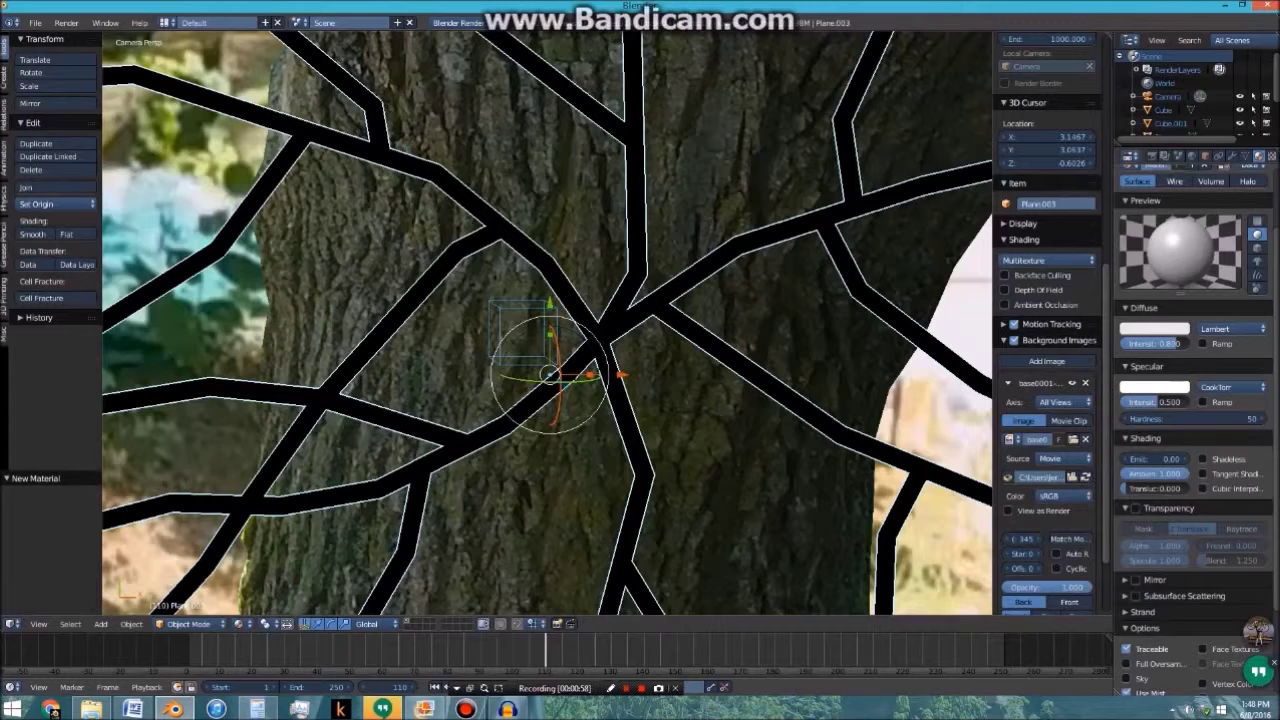
{"action": "left_click", "coordinate": [1136, 508]}
{"action": "left_click_drag", "start_coordinate": [1182, 546], "coordinate": [1125, 560]}
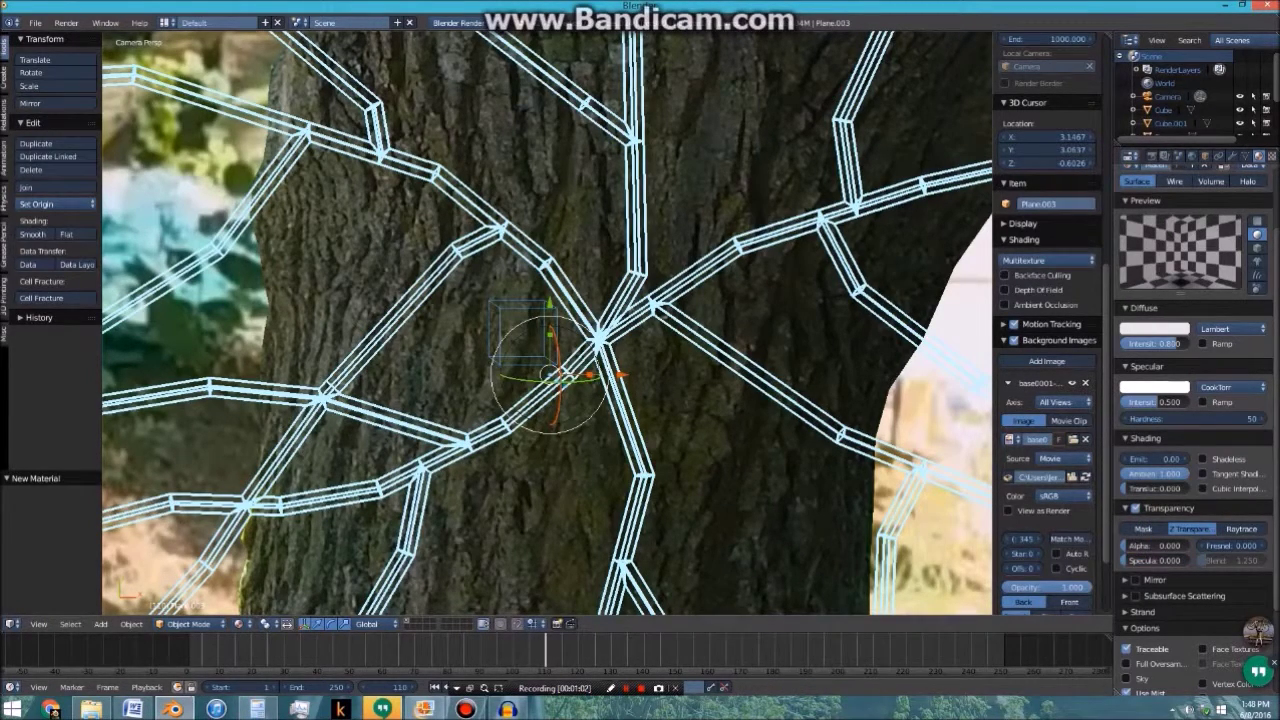
Add a Boolean modifier set to Intersect to the lower cracked plane, with the lower small cube as its object
{"action": "left_click", "coordinate": [1232, 157]}
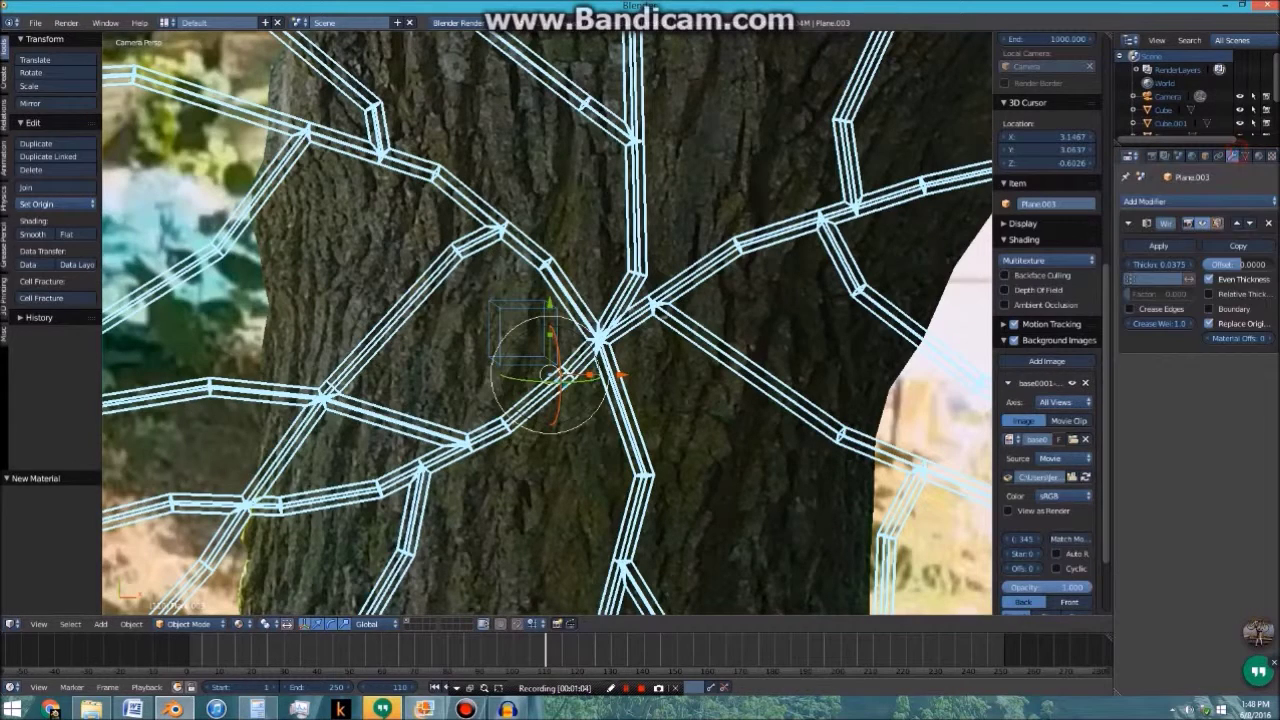
{"action": "left_click", "coordinate": [1197, 202]}
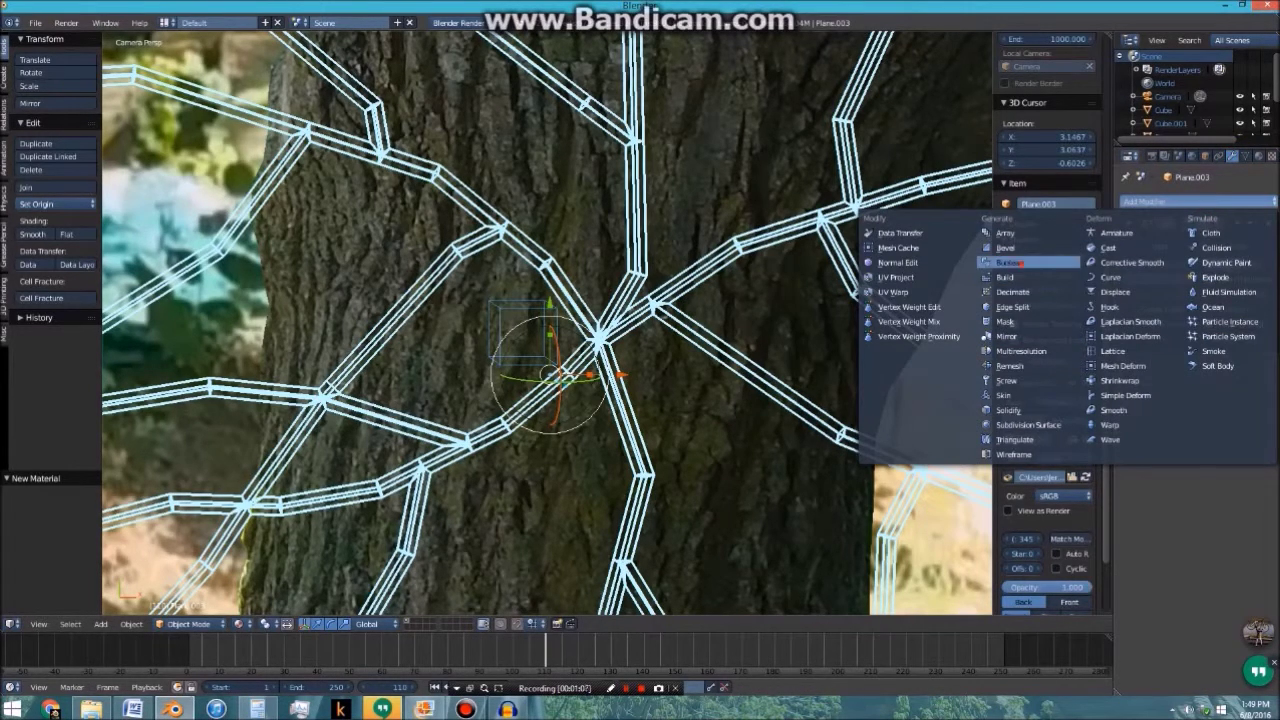
{"action": "left_click", "coordinate": [1010, 262]}
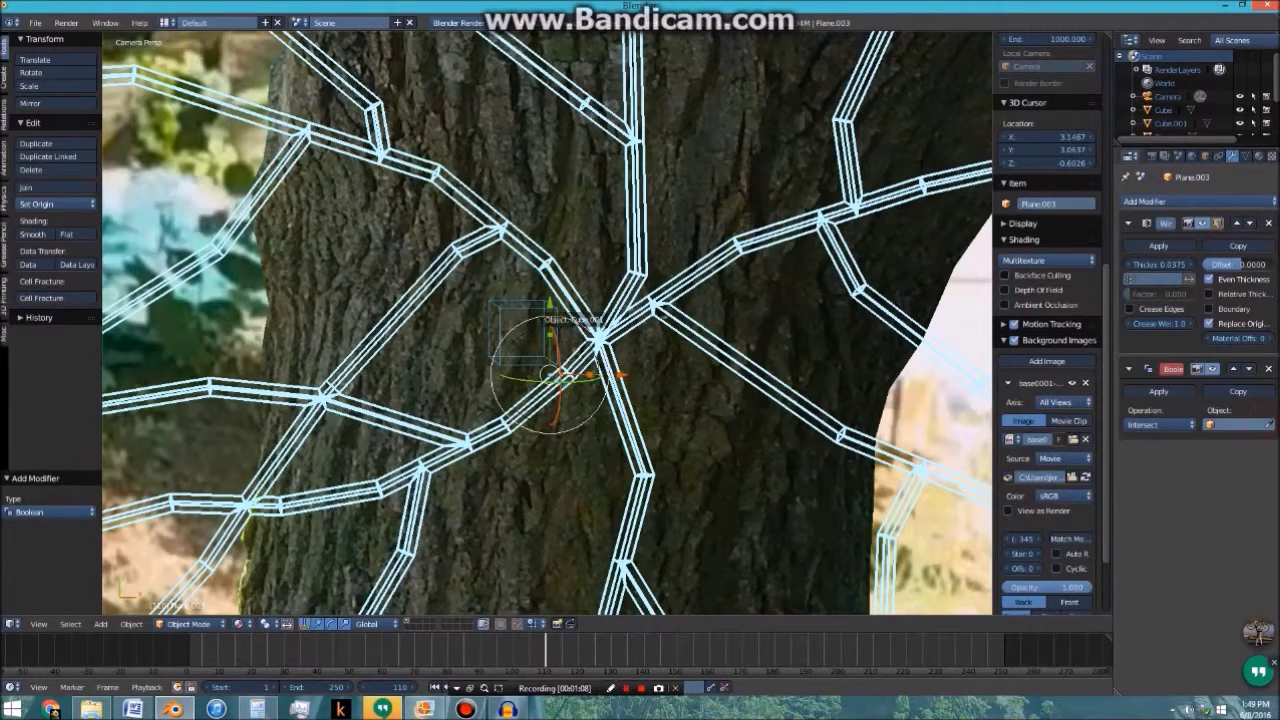
{"action": "left_click", "coordinate": [545, 334]}
Scale the lower cube by about 8.297 and move it about 0.075 in X and -0.025 in Y over the crack centre
{"action": "scroll", "coordinate": [545, 334], "scroll_direction": "down", "scroll_amount": 2}
{"action": "scroll", "coordinate": [545, 334], "scroll_direction": "down", "scroll_amount": 2}
{"action": "right_click", "coordinate": [546, 336]}
{"action": "key", "text": "s"}
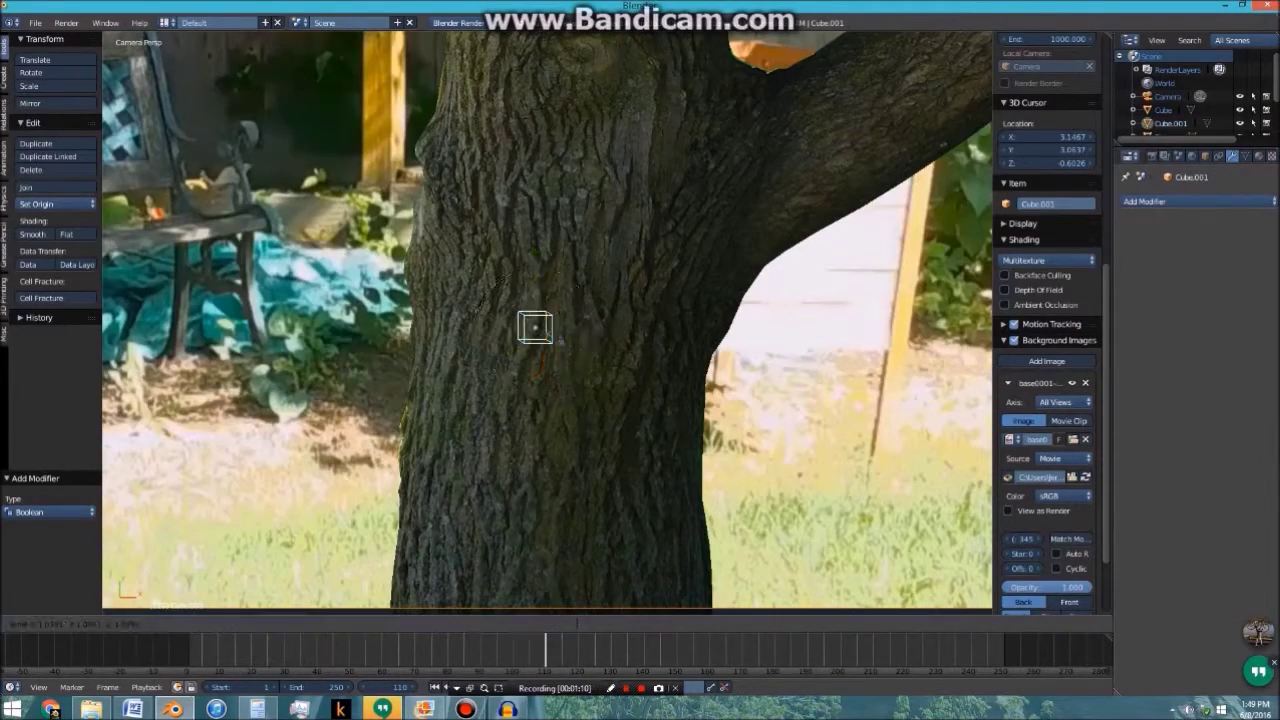
{"action": "left_click", "coordinate": [694, 394]}
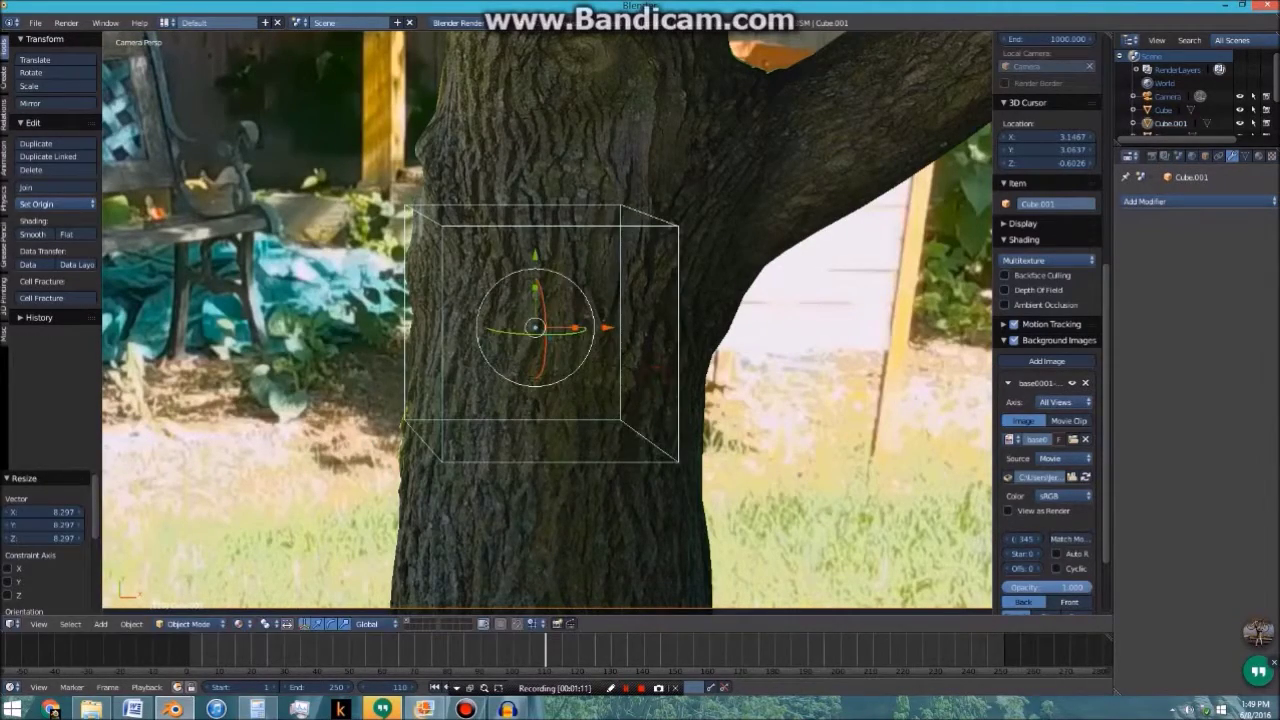
{"action": "key", "text": "g"}
{"action": "left_click", "coordinate": [695, 392]}
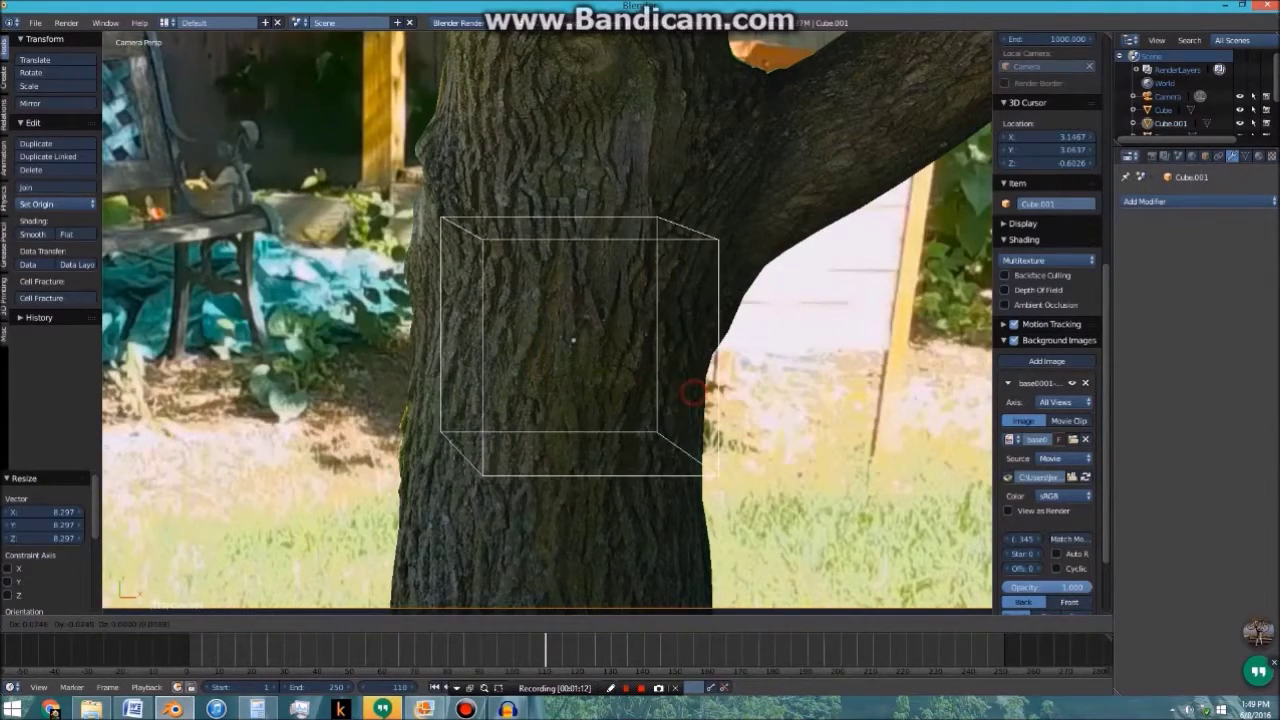
Select the lower cracked plane and remove its transparent material slot
{"action": "right_click", "coordinate": [570, 335]}
{"action": "scroll", "coordinate": [570, 335], "scroll_direction": "up", "scroll_amount": 7}
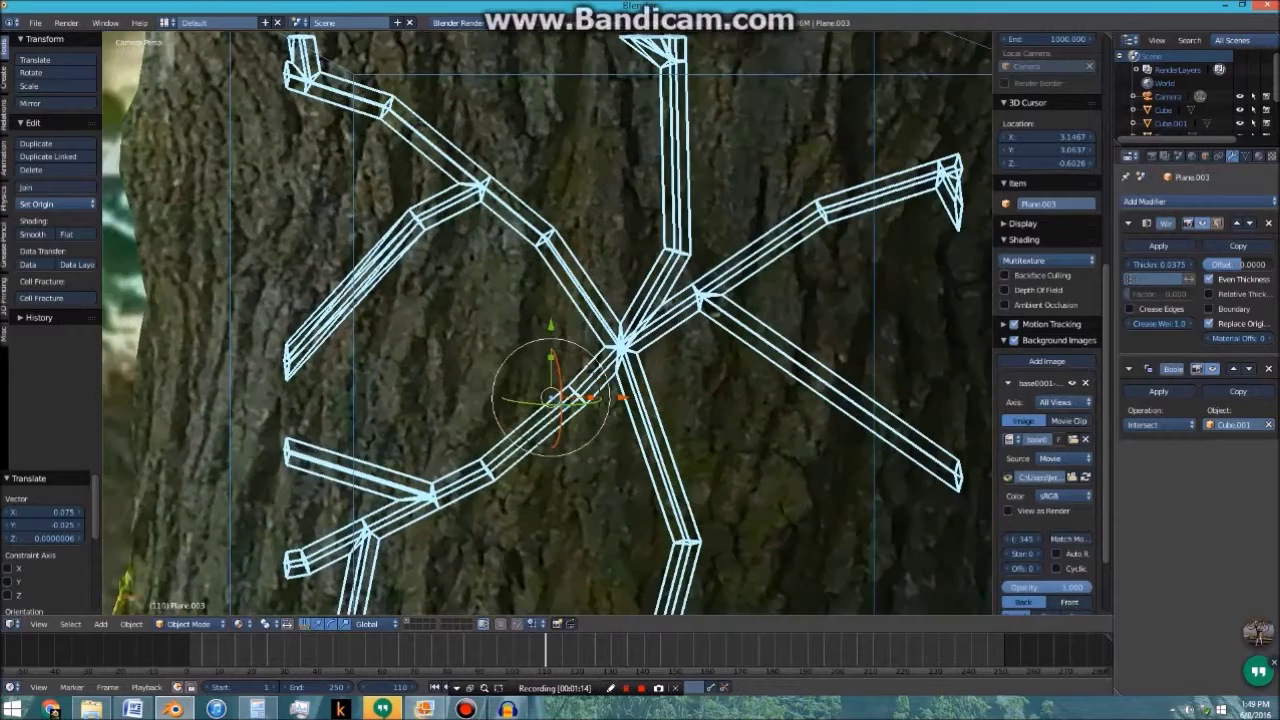
{"action": "left_click", "coordinate": [1258, 156]}
{"action": "scroll", "coordinate": [1190, 400], "scroll_direction": "up", "scroll_amount": 3}
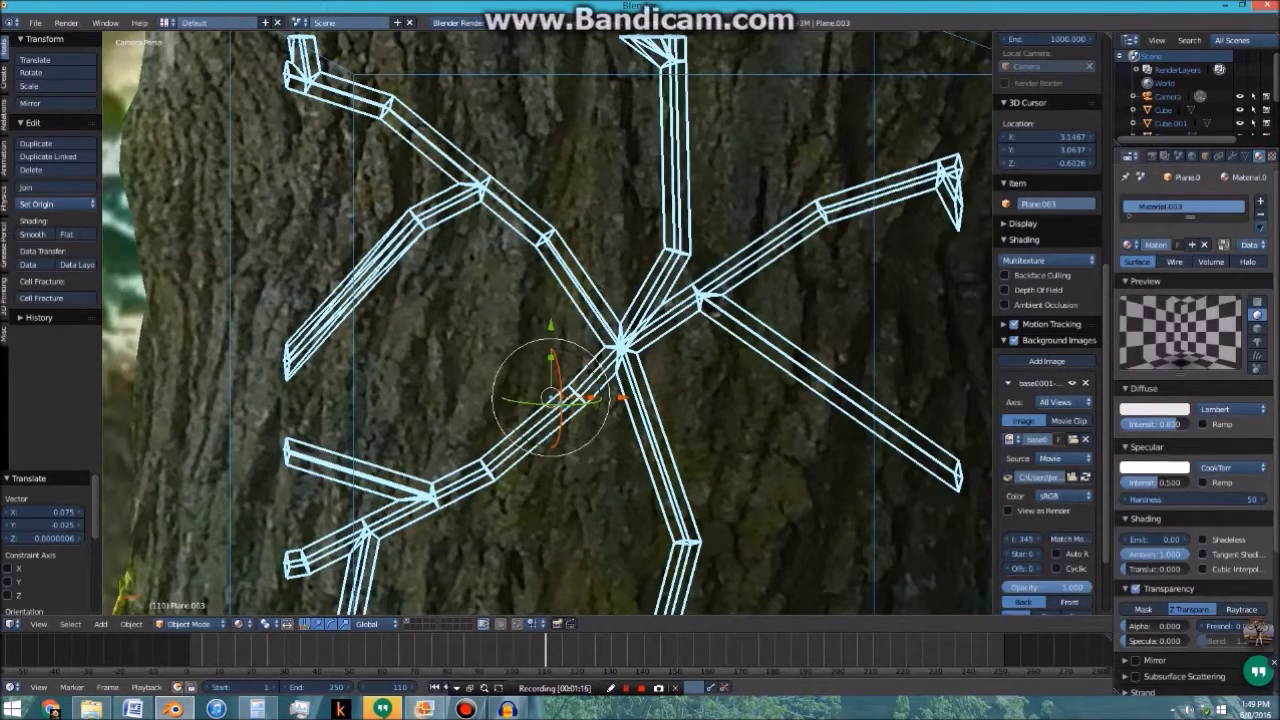
{"action": "left_click", "coordinate": [1260, 216]}
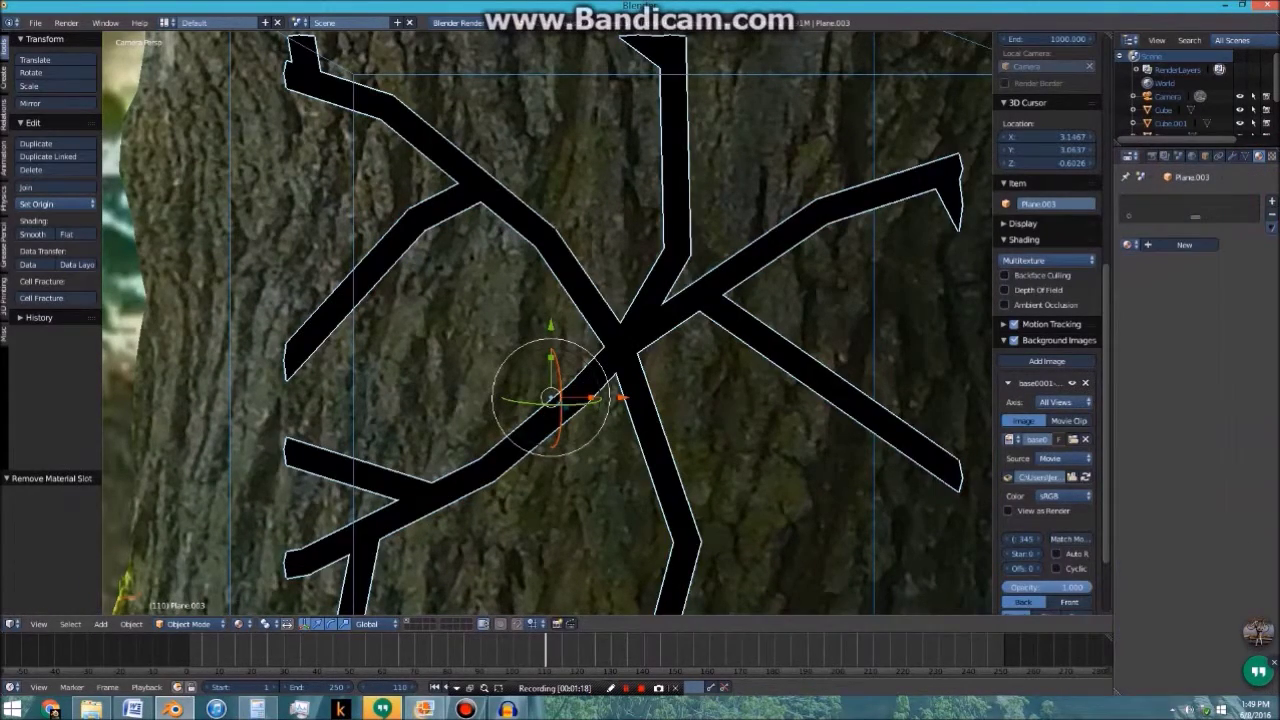
Give the lower cube a new material with Z Transparency, alpha 0 and specular 0
{"action": "right_click", "coordinate": [805, 76]}
{"action": "right_click", "coordinate": [805, 76]}
{"action": "left_click", "coordinate": [1184, 244]}
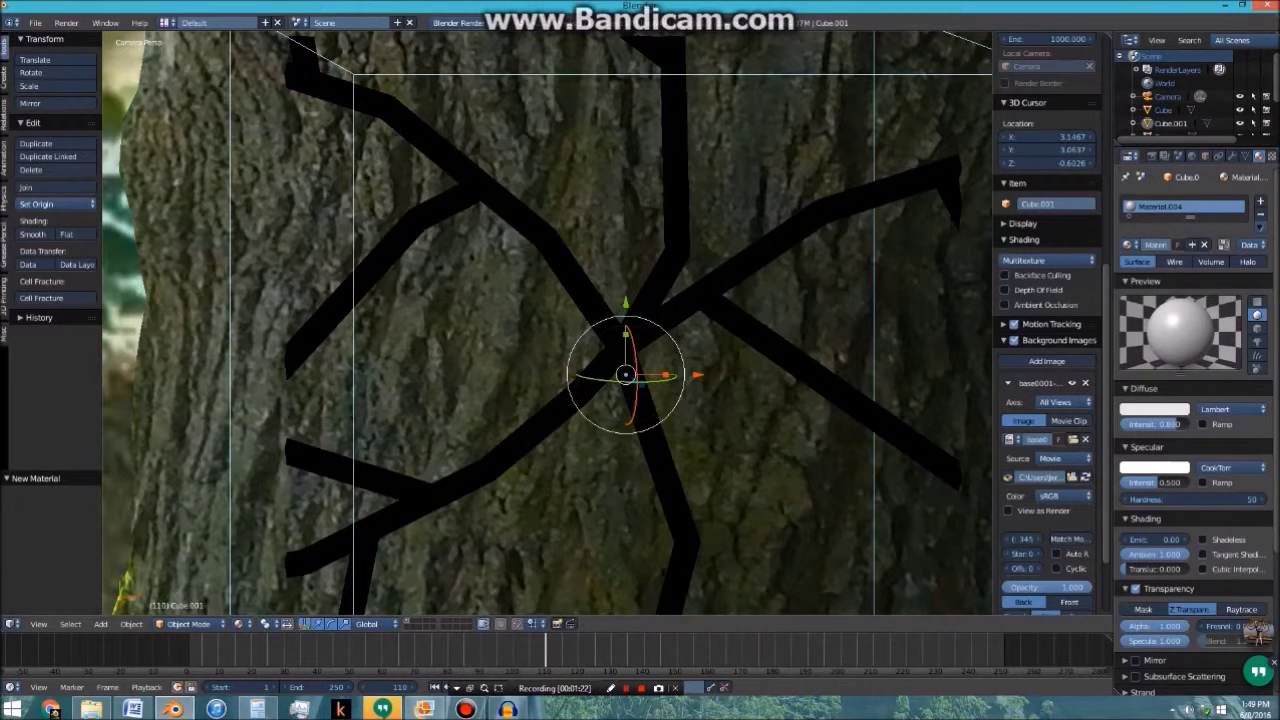
{"action": "left_click_drag", "start_coordinate": [1178, 627], "coordinate": [1118, 641]}
{"action": "scroll", "coordinate": [548, 323], "scroll_direction": "down", "scroll_amount": 2}
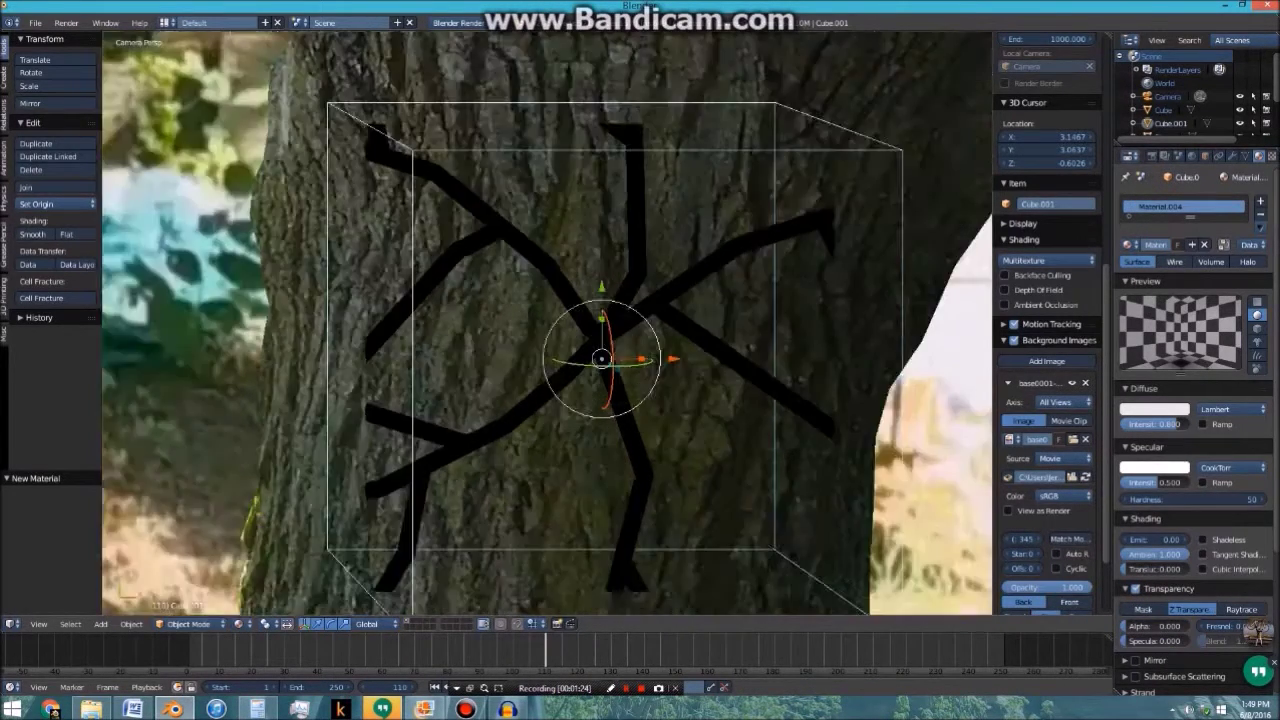
{"action": "scroll", "coordinate": [547, 322], "scroll_direction": "down", "scroll_amount": 5}
{"action": "key", "text": "s"}
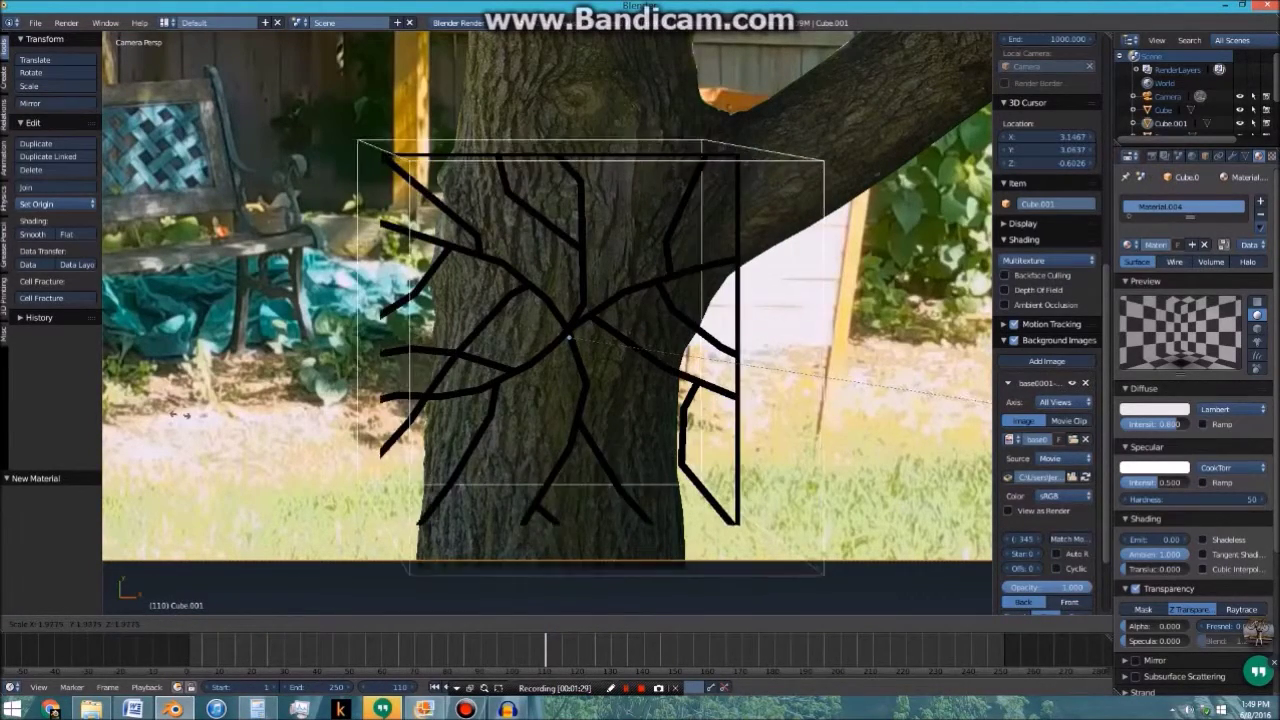
{"action": "right_click", "coordinate": [623, 343]}
Scale the lower cube down to about 0.040 and move it about 0.063 in Y so the cracks are hidden
{"action": "scroll", "coordinate": [623, 343], "scroll_direction": "up", "scroll_amount": 2}
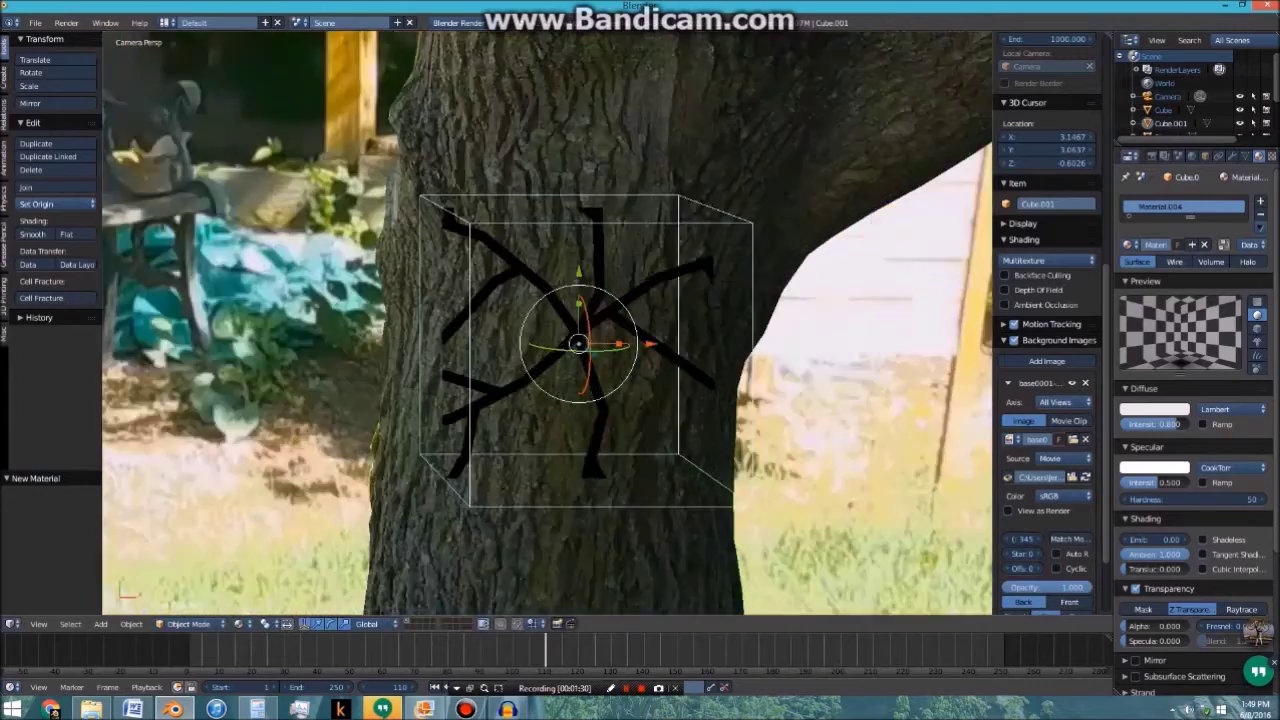
{"action": "scroll", "coordinate": [620, 340], "scroll_direction": "up", "scroll_amount": 2}
{"action": "key", "text": "s"}
{"action": "left_click", "coordinate": [596, 352]}
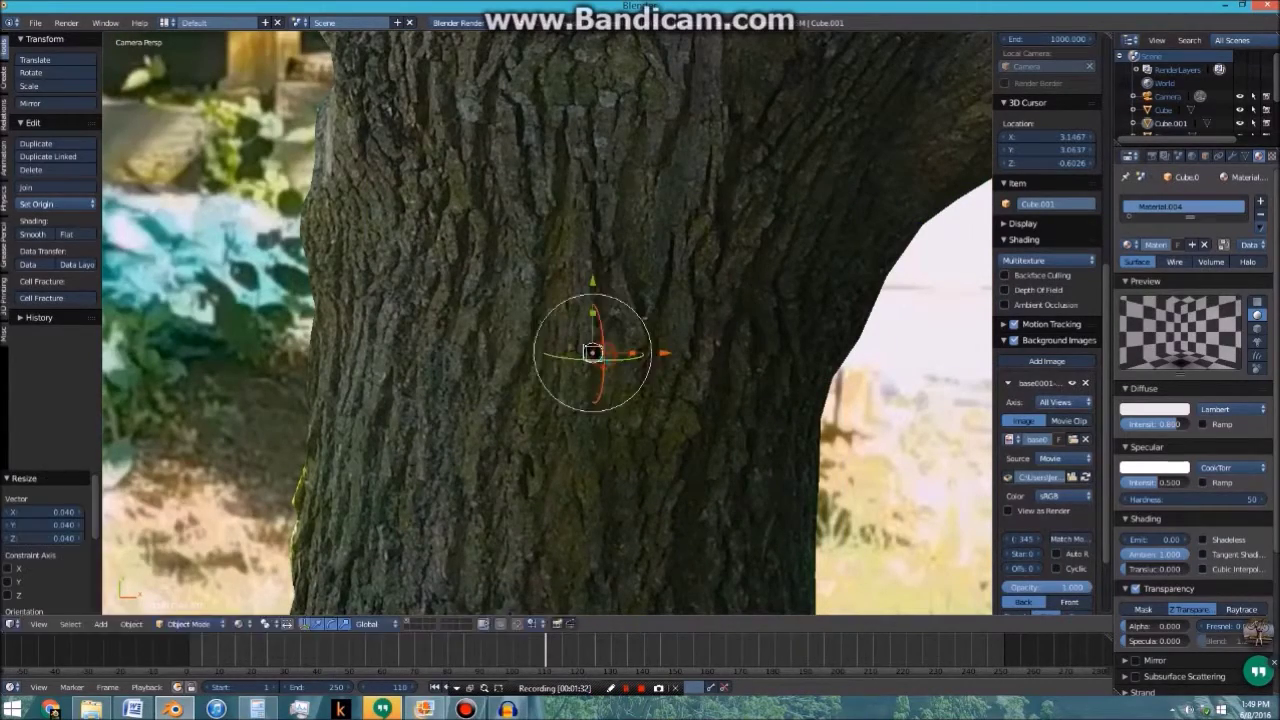
{"action": "key", "text": "g"}
{"action": "left_click", "coordinate": [588, 297]}
{"action": "scroll", "coordinate": [588, 297], "scroll_direction": "up", "scroll_amount": 3}
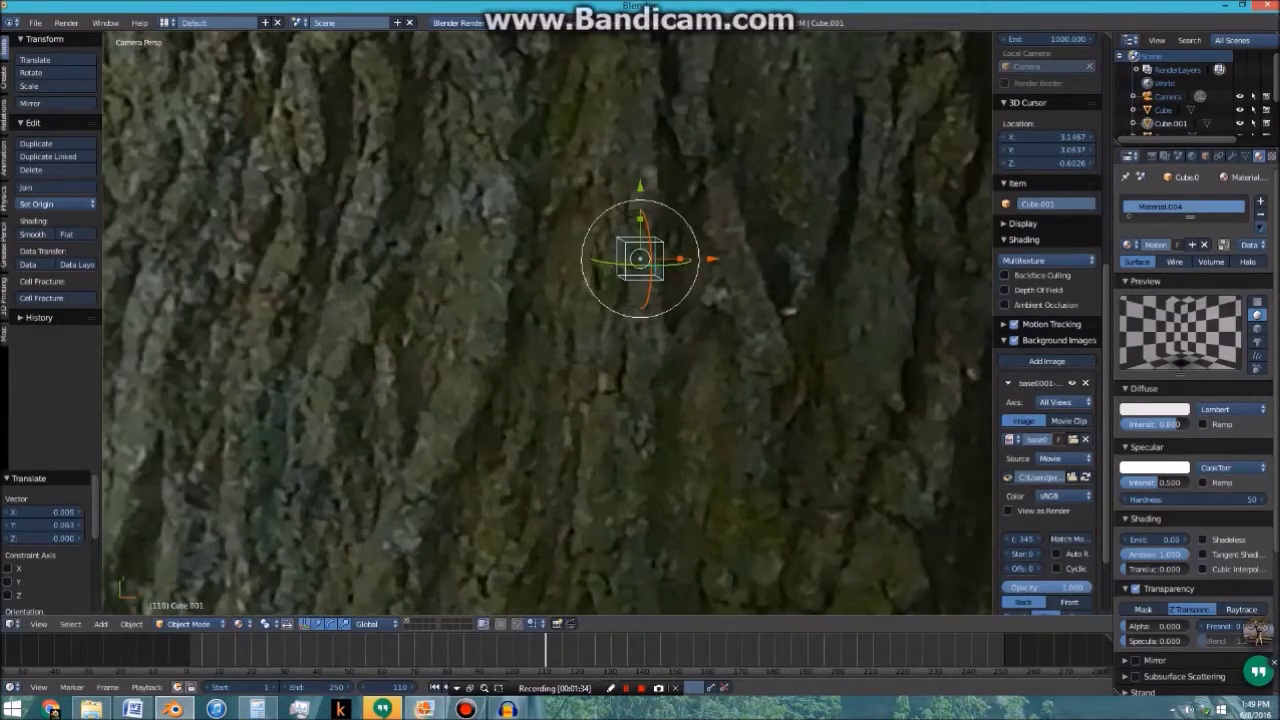
Deselect everything and play the footage from frame 1 in the camera view
{"action": "key", "text": "a"}
{"action": "scroll", "coordinate": [546, 322], "scroll_direction": "down", "scroll_amount": 6}
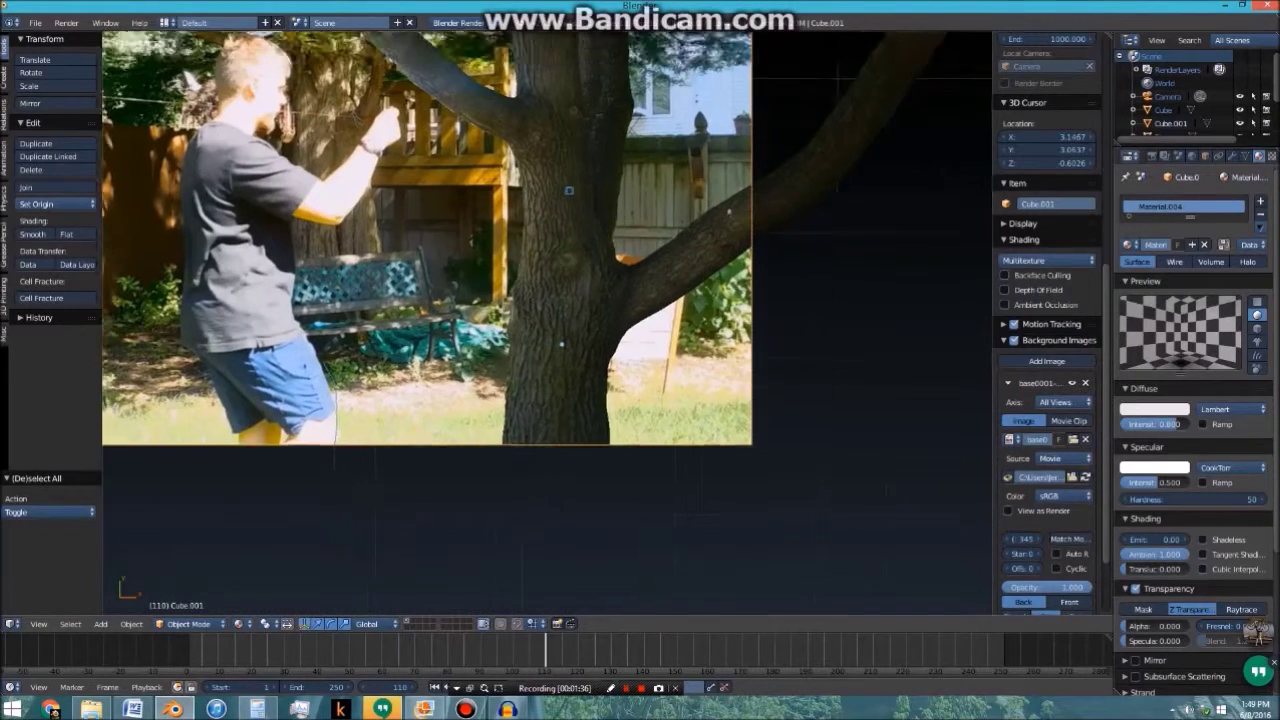
{"action": "middle_click_drag", "start_coordinate": [546, 322], "coordinate": [584, 394], "text": "shift"}
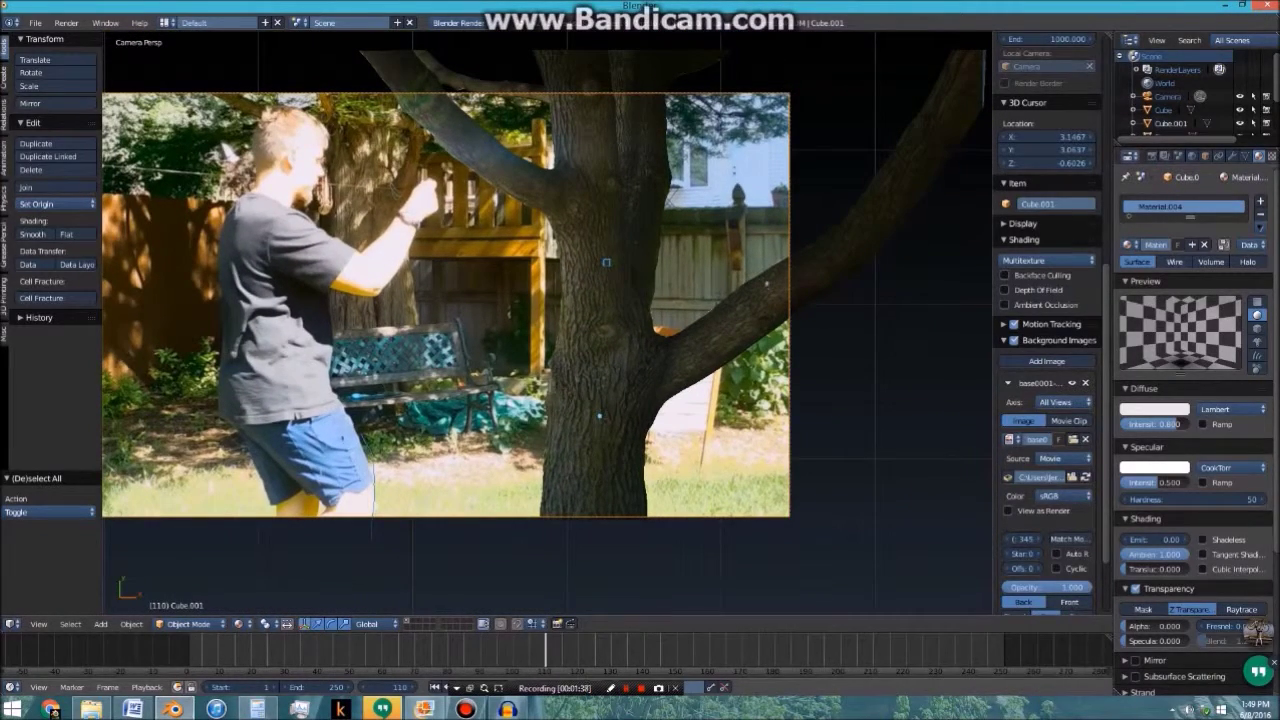
{"action": "left_click", "coordinate": [435, 687]}
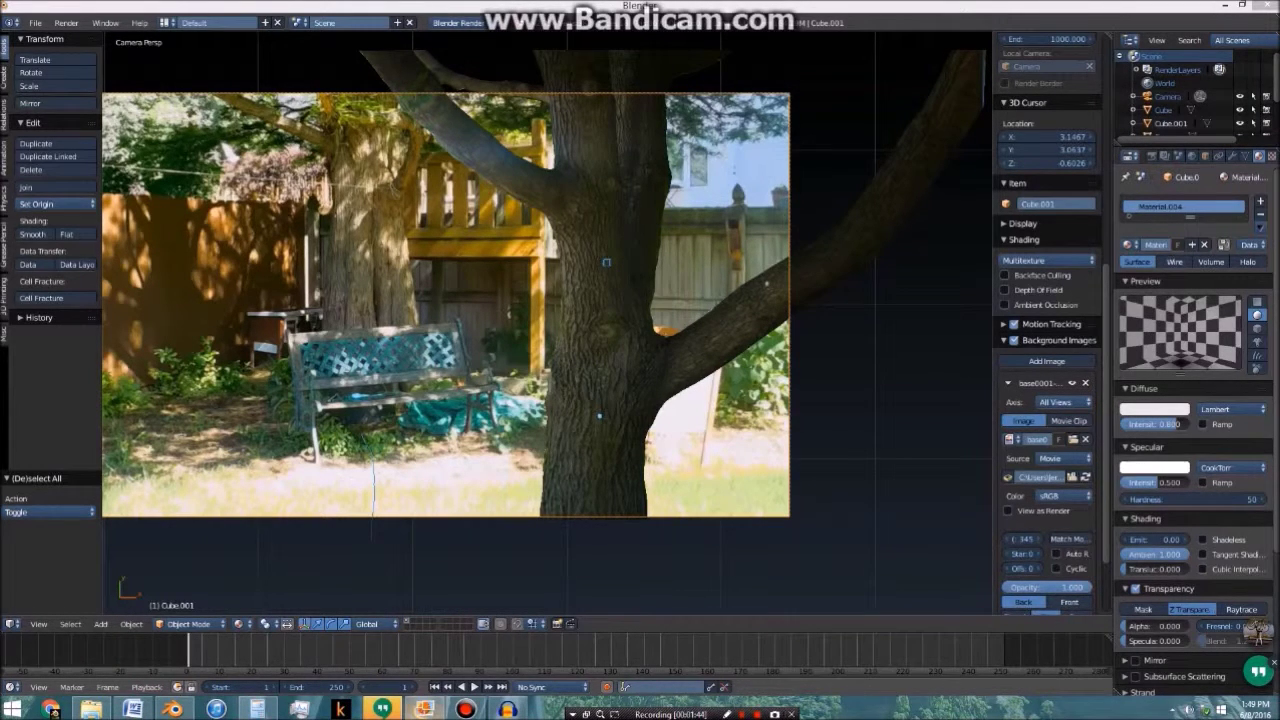
{"action": "left_click", "coordinate": [474, 687]}
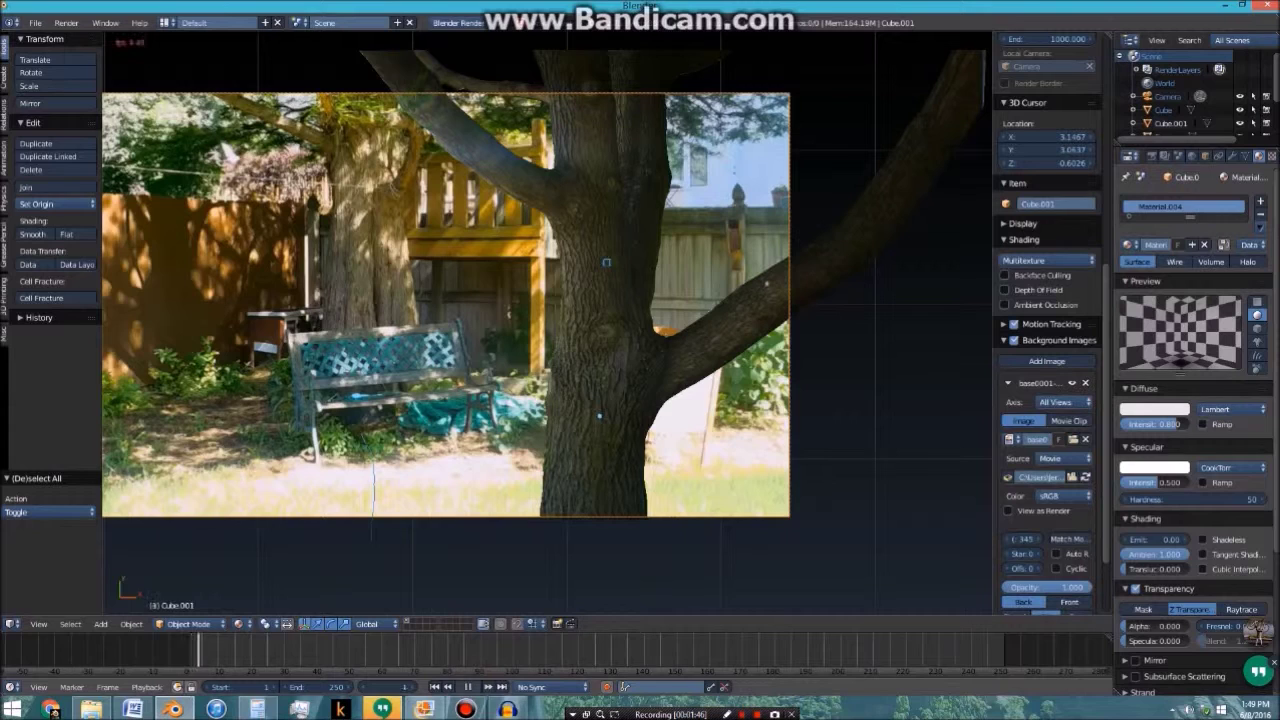
{"action": "left_click", "coordinate": [472, 687]}
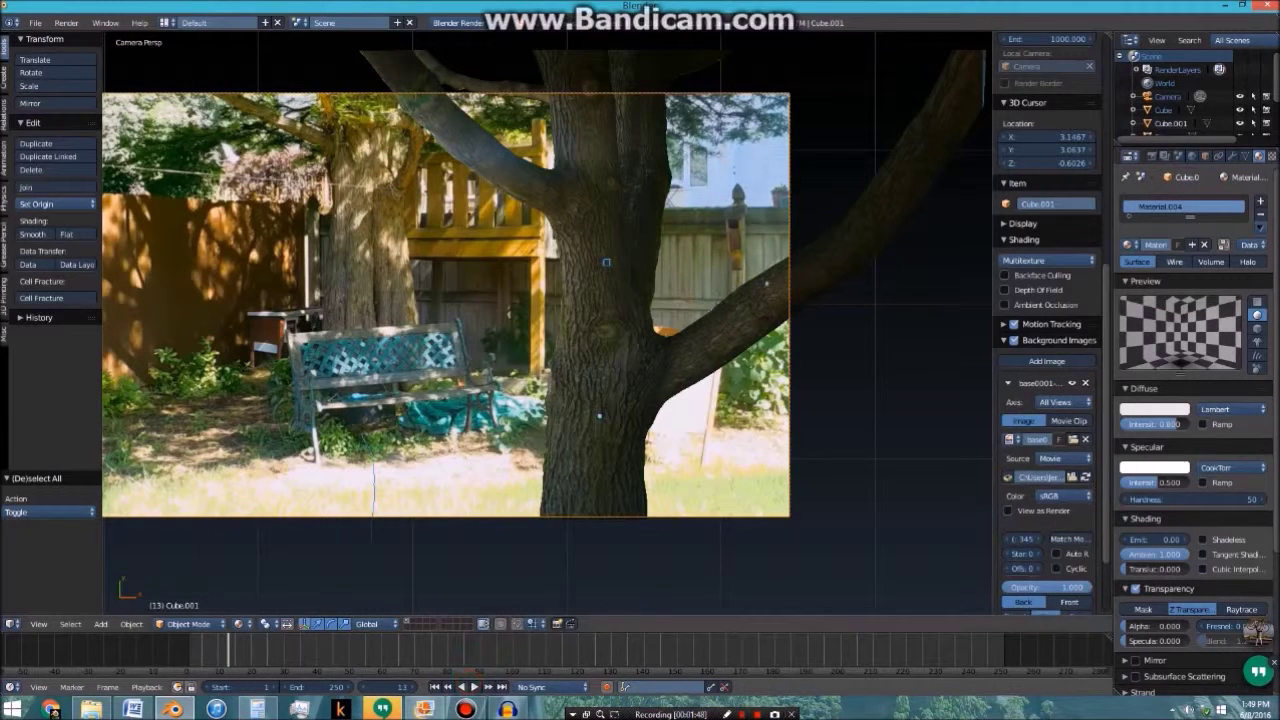
Scrub to frame 66 and set the animation's start frame to 66
{"action": "middle_click_drag", "start_coordinate": [550, 330], "coordinate": [680, 328], "text": "shift"}
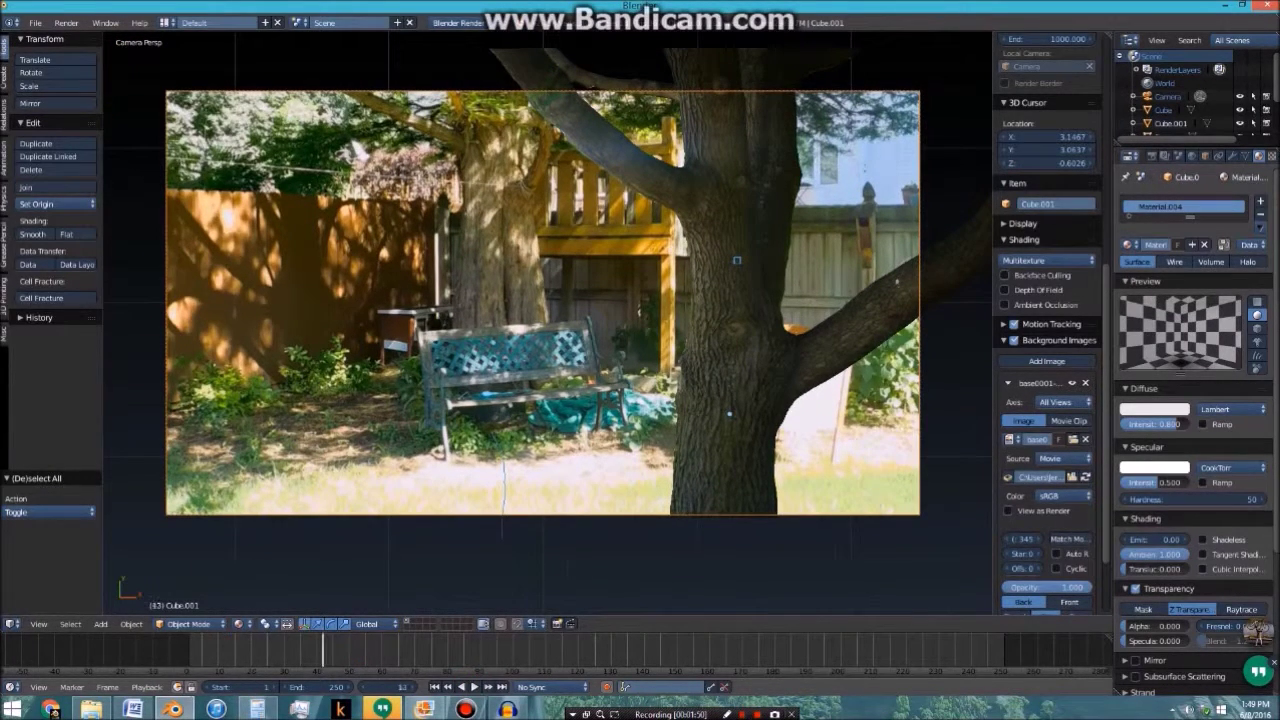
{"action": "left_click_drag", "start_coordinate": [323, 650], "coordinate": [411, 650]}
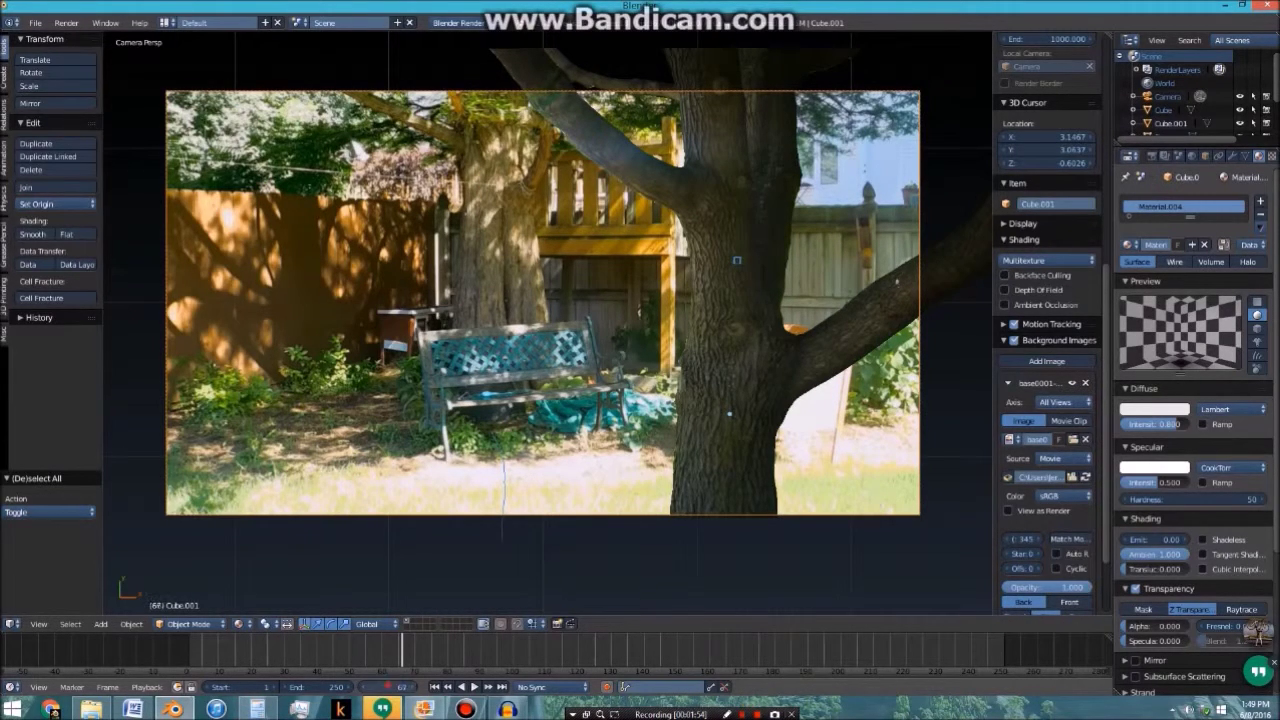
{"action": "double_click", "coordinate": [246, 686]}
{"action": "type", "text": "66"}
{"action": "key", "text": "Return"}
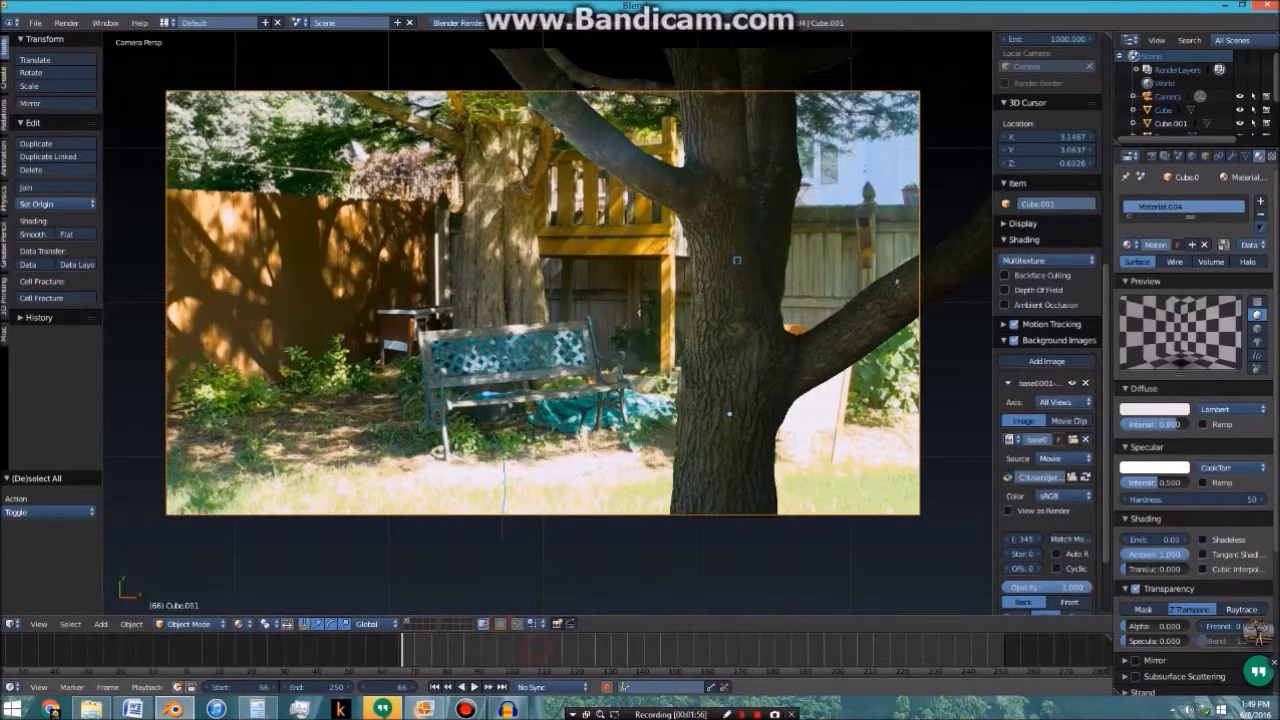
Play the footage and set the animation's end frame to 345
{"action": "key", "text": "alt+a"}
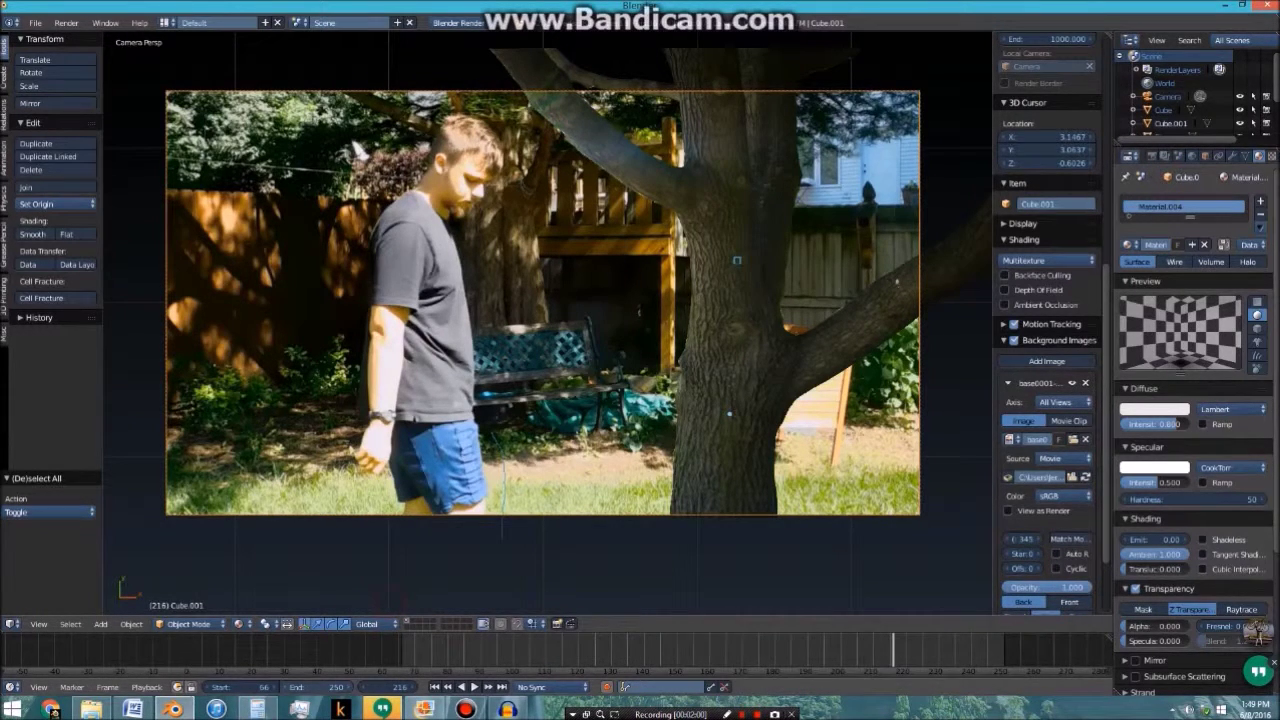
{"action": "double_click", "coordinate": [318, 687]}
{"action": "type", "text": "345"}
{"action": "key", "text": "Return"}
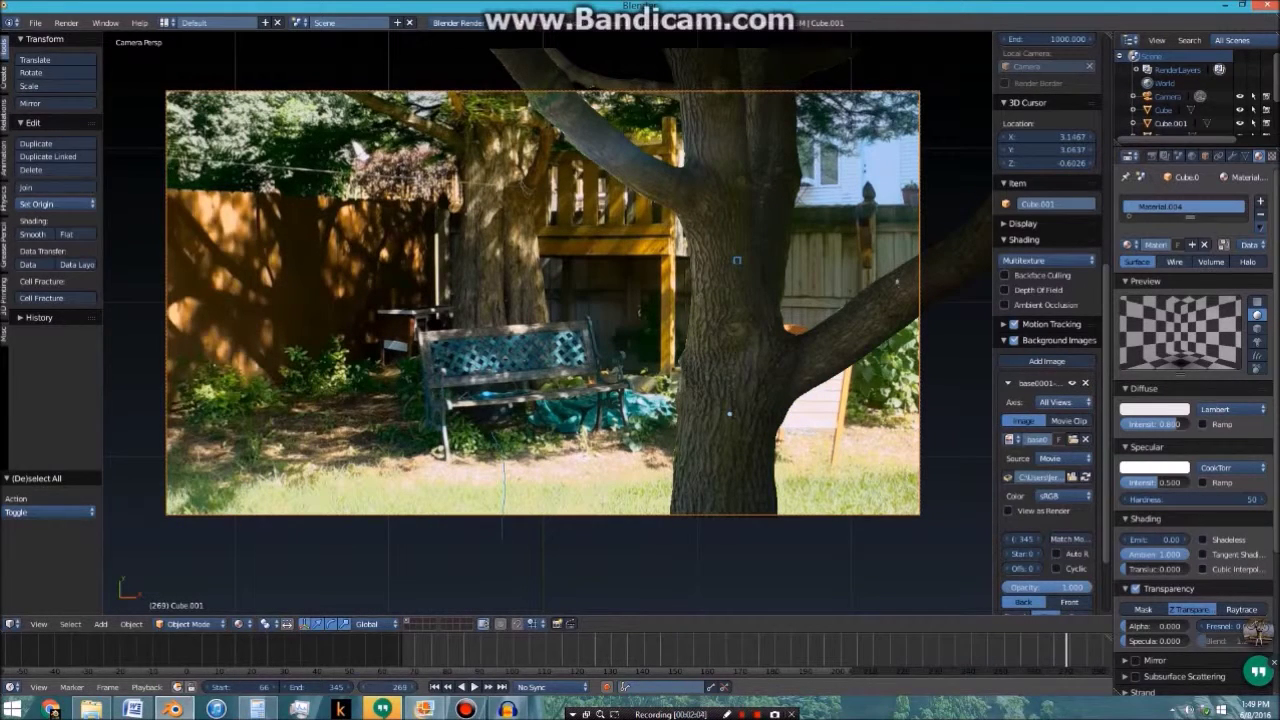
Set the animation's end frame to 269 and play the trimmed range from its start
{"action": "double_click", "coordinate": [322, 688]}
{"action": "type", "text": "269"}
{"action": "left_click", "coordinate": [426, 577]}
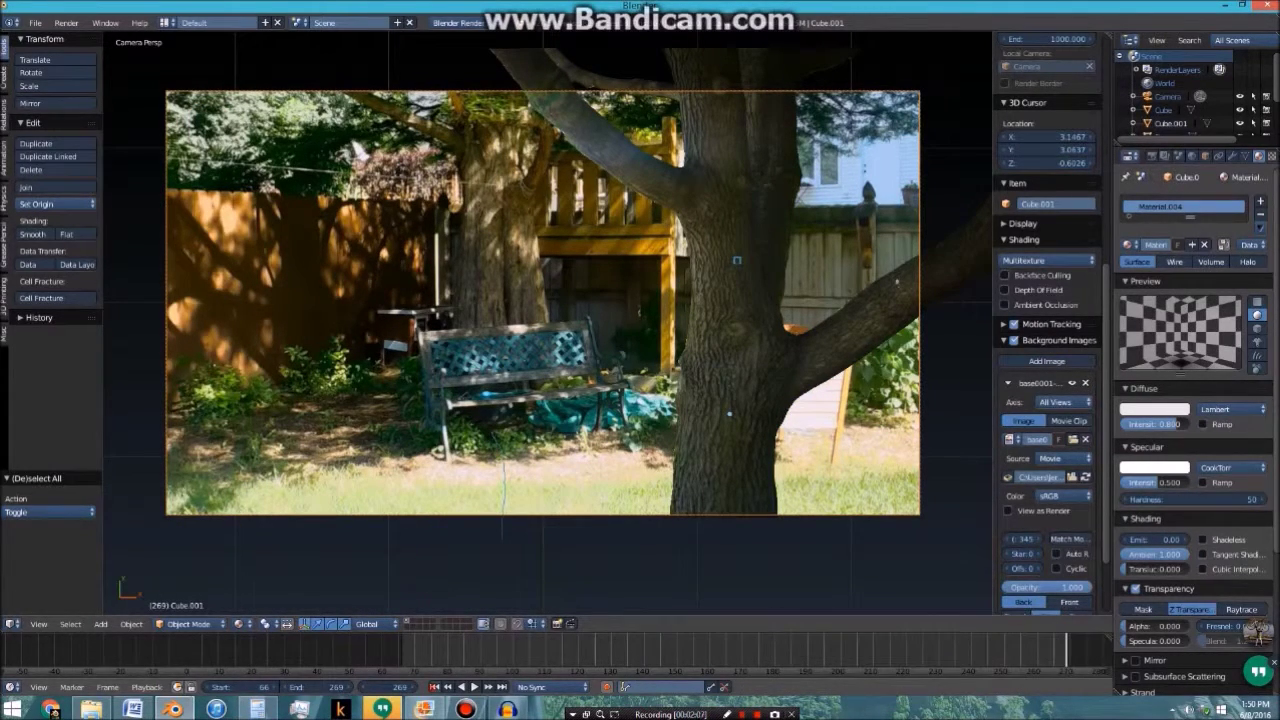
{"action": "left_click", "coordinate": [434, 687]}
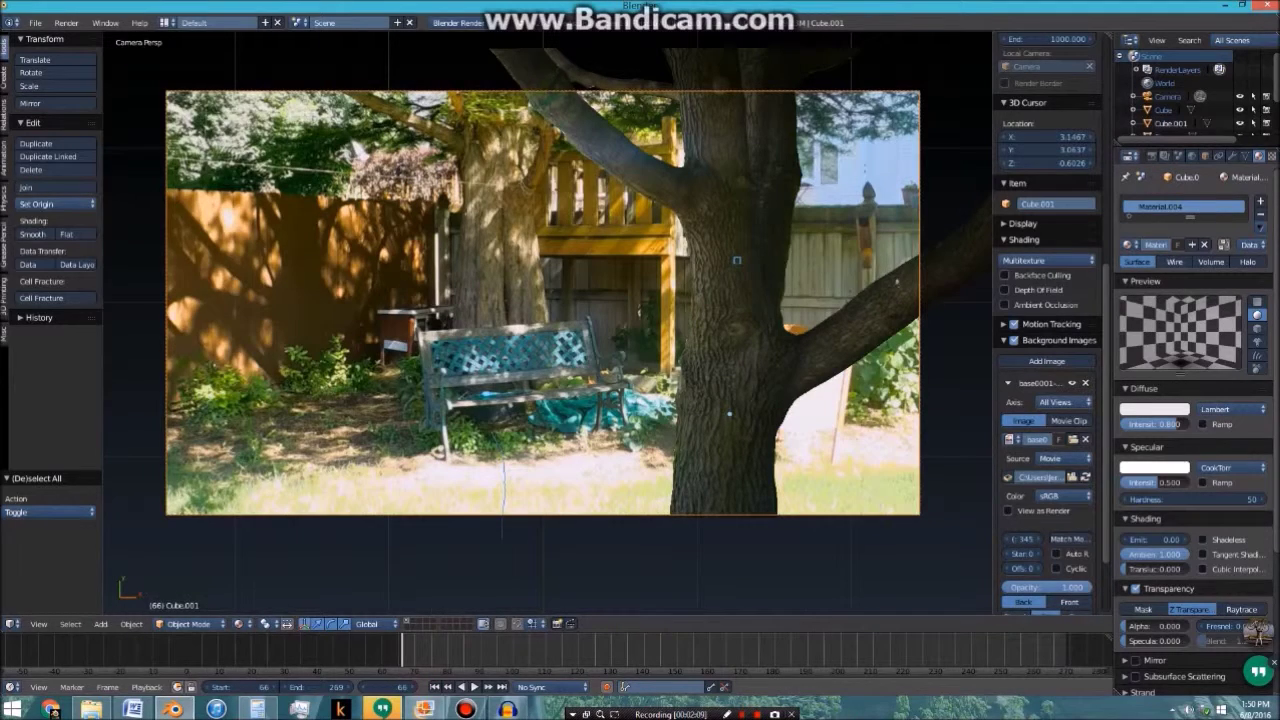
{"action": "left_click", "coordinate": [474, 687]}
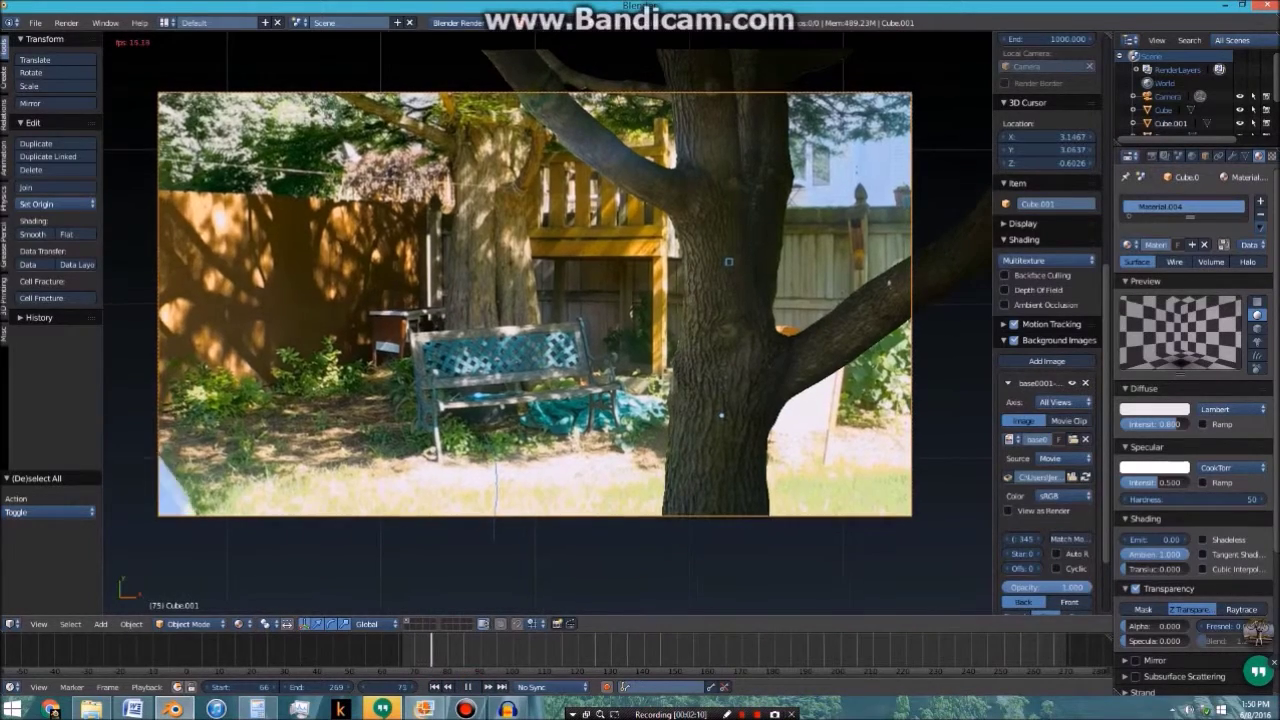
Save the project in the Minecraft tree folder as "blender file"
{"action": "key", "text": "ctrl+s"}
{"action": "left_click", "coordinate": [1238, 75]}
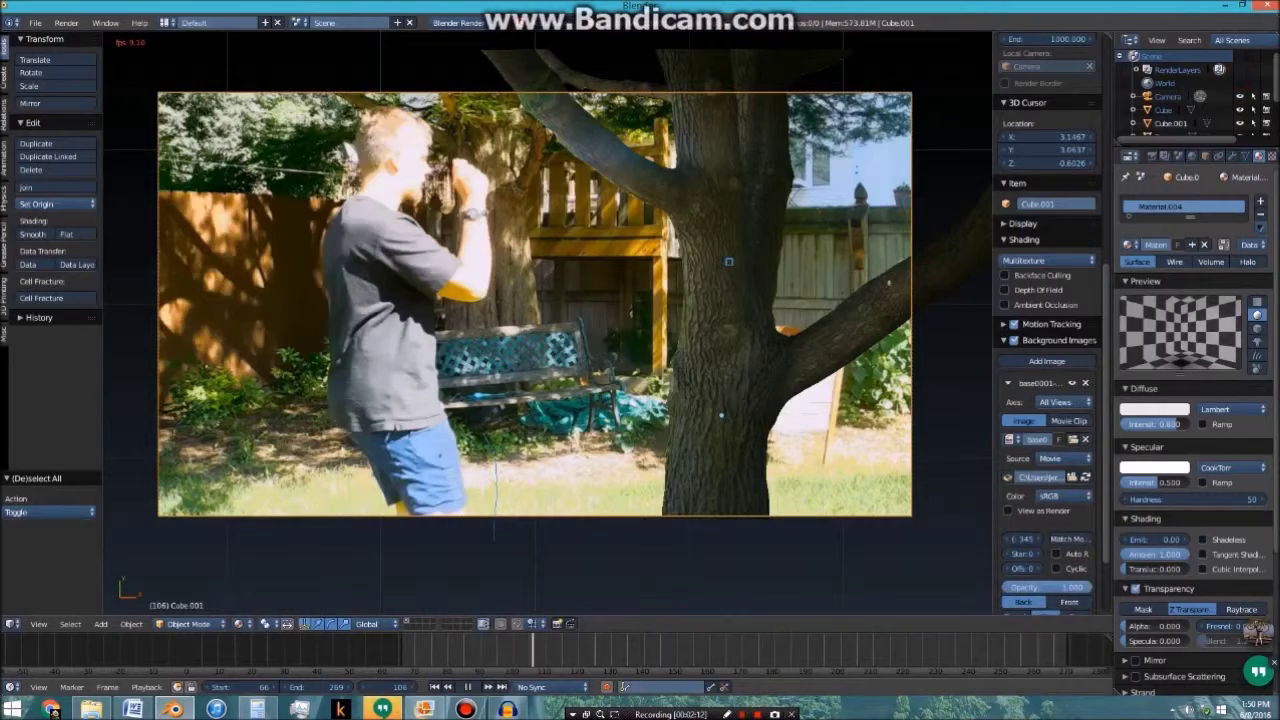
{"action": "key", "text": "ctrl+s"}
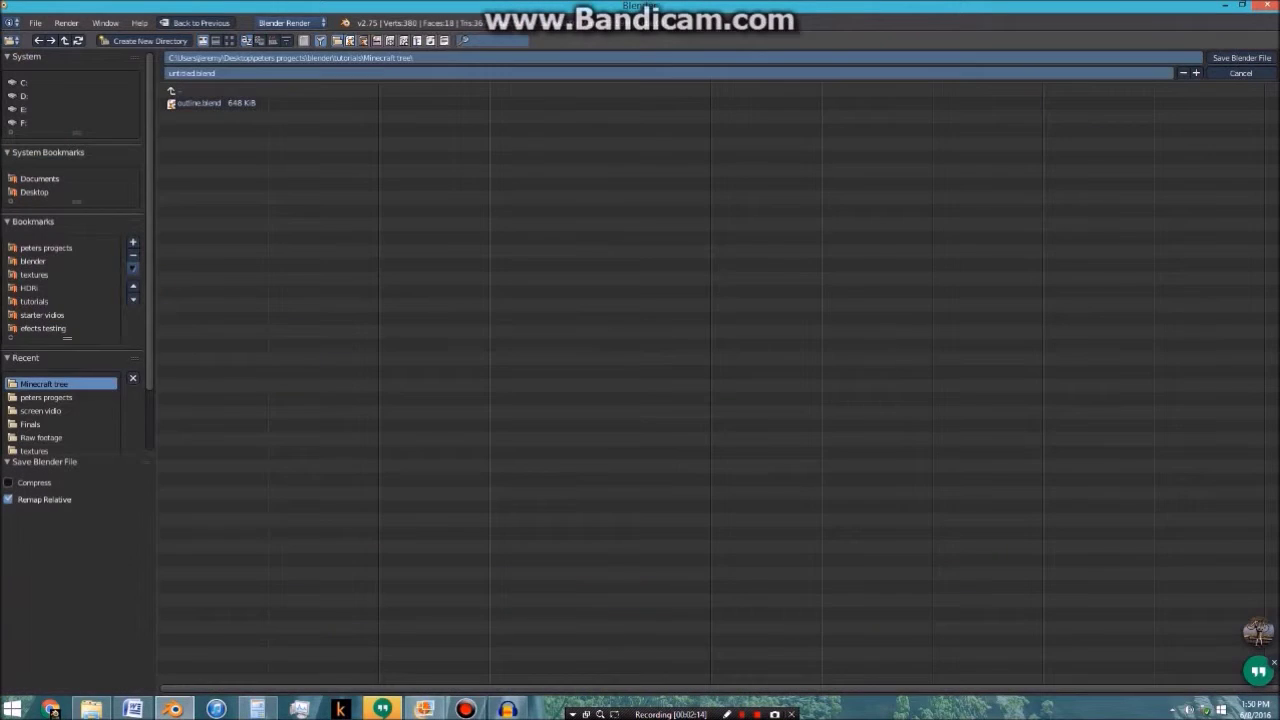
{"action": "left_click", "coordinate": [190, 73]}
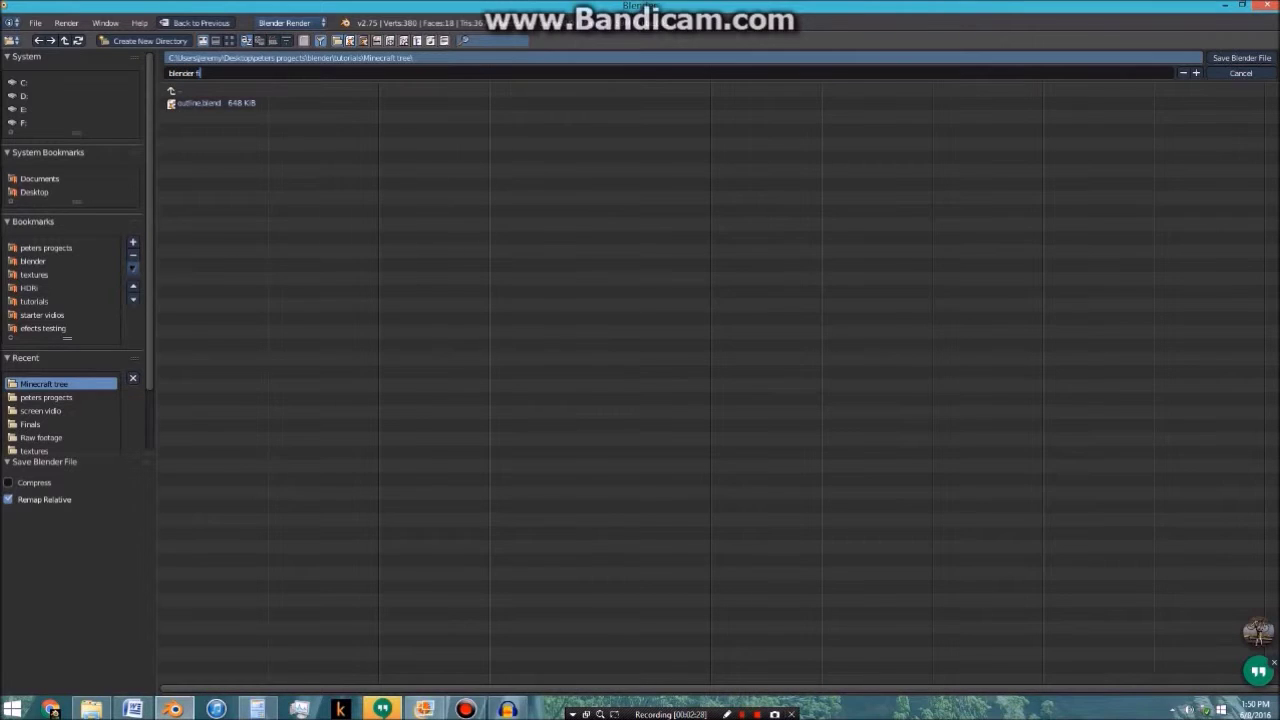
{"action": "type", "text": "blender file"}
{"action": "key", "text": "Return"}
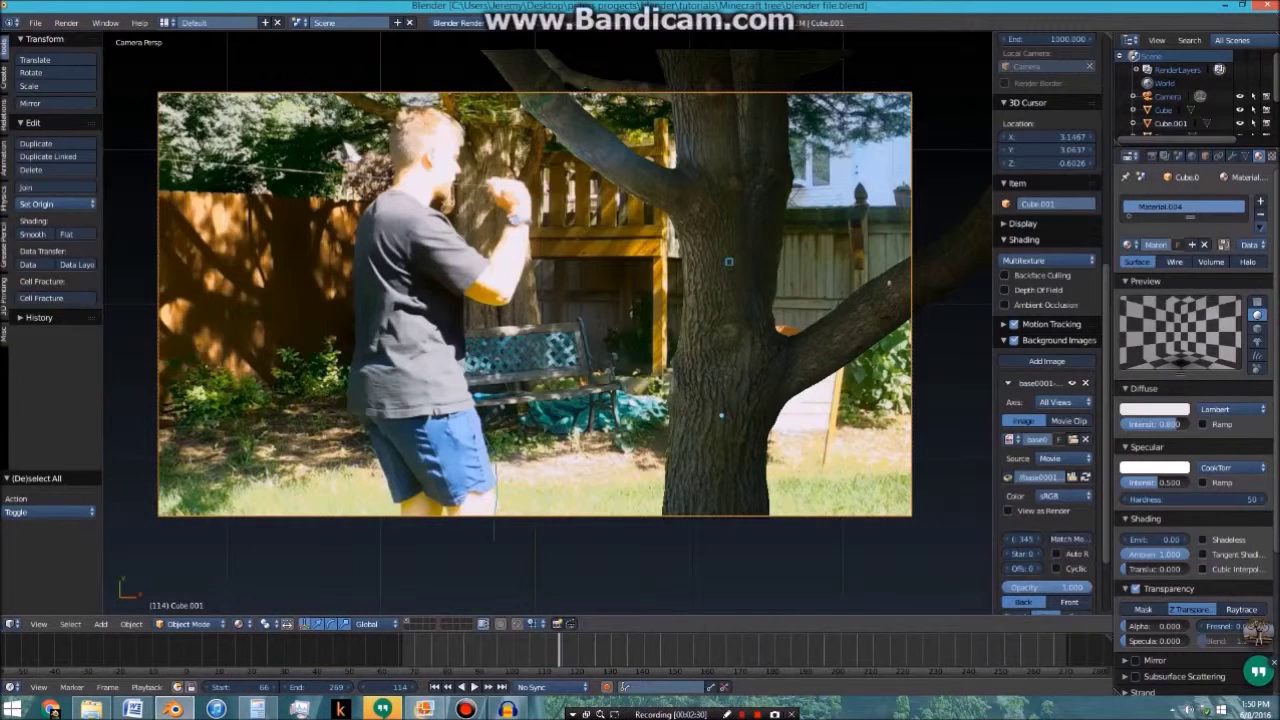
Step forward and back through the frames between about 102 and 113 to examine the fist's movement toward the trunk
{"action": "middle_click_drag", "start_coordinate": [700, 300], "coordinate": [560, 365], "text": "shift"}
{"action": "scroll", "coordinate": [551, 307], "scroll_direction": "up", "scroll_amount": 4}
{"action": "mouse_move", "coordinate": [558, 650]}
{"action": "left_mouse_down"}
{"action": "mouse_move", "coordinate": [529, 650]}
{"action": "mouse_move", "coordinate": [545, 650]}
{"action": "left_mouse_up"}
{"action": "key", "text": "Right"}
{"action": "key", "text": "Right"}
{"action": "key", "text": "Right"}
{"action": "key", "text": "Right"}
{"action": "key", "text": "Right"}
{"action": "key", "text": "Right"}
{"action": "key", "text": "Right"}
{"action": "key", "text": "Right"}
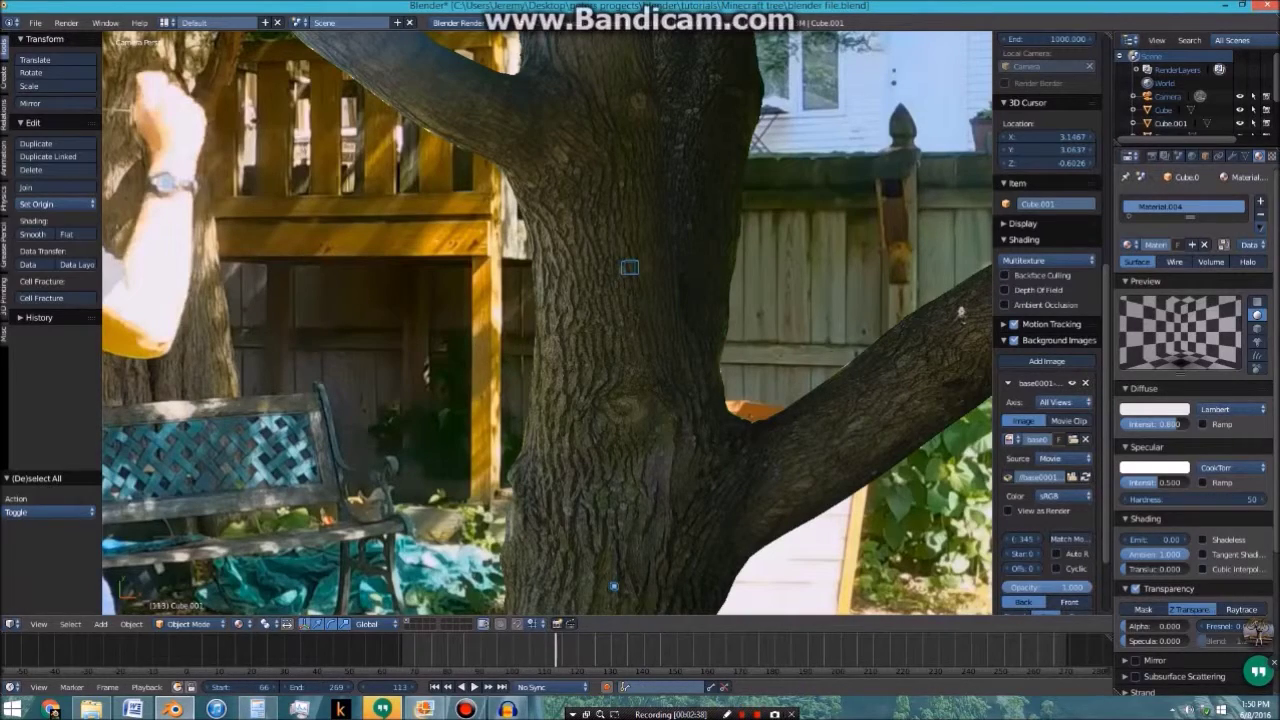
{"action": "key", "text": "Left"}
{"action": "key", "text": "Left"}
{"action": "key", "text": "Left"}
{"action": "key", "text": "Left"}
{"action": "key", "text": "Left"}
{"action": "key", "text": "Left"}
{"action": "key", "text": "Left"}
{"action": "key", "text": "Left"}
{"action": "key", "text": "Left"}
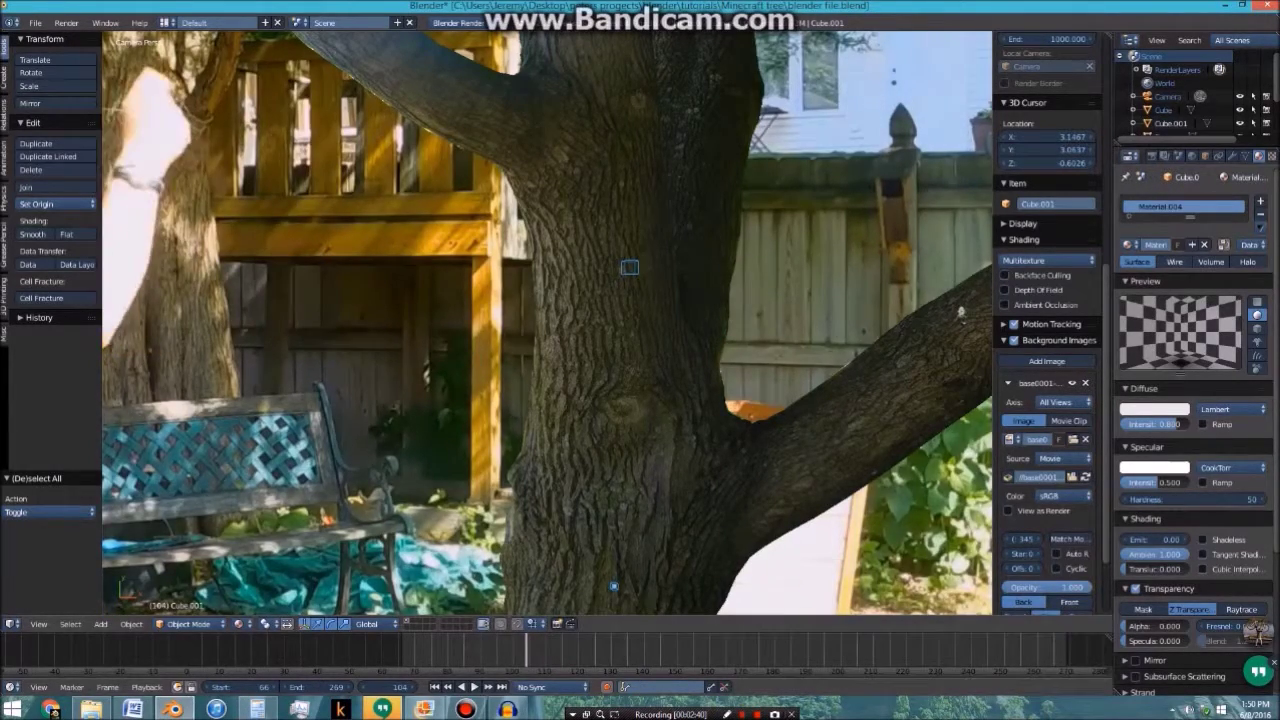
{"action": "scroll", "coordinate": [548, 322], "scroll_direction": "down", "scroll_amount": 2}
{"action": "key", "text": "Left"}
{"action": "key", "text": "Left"}
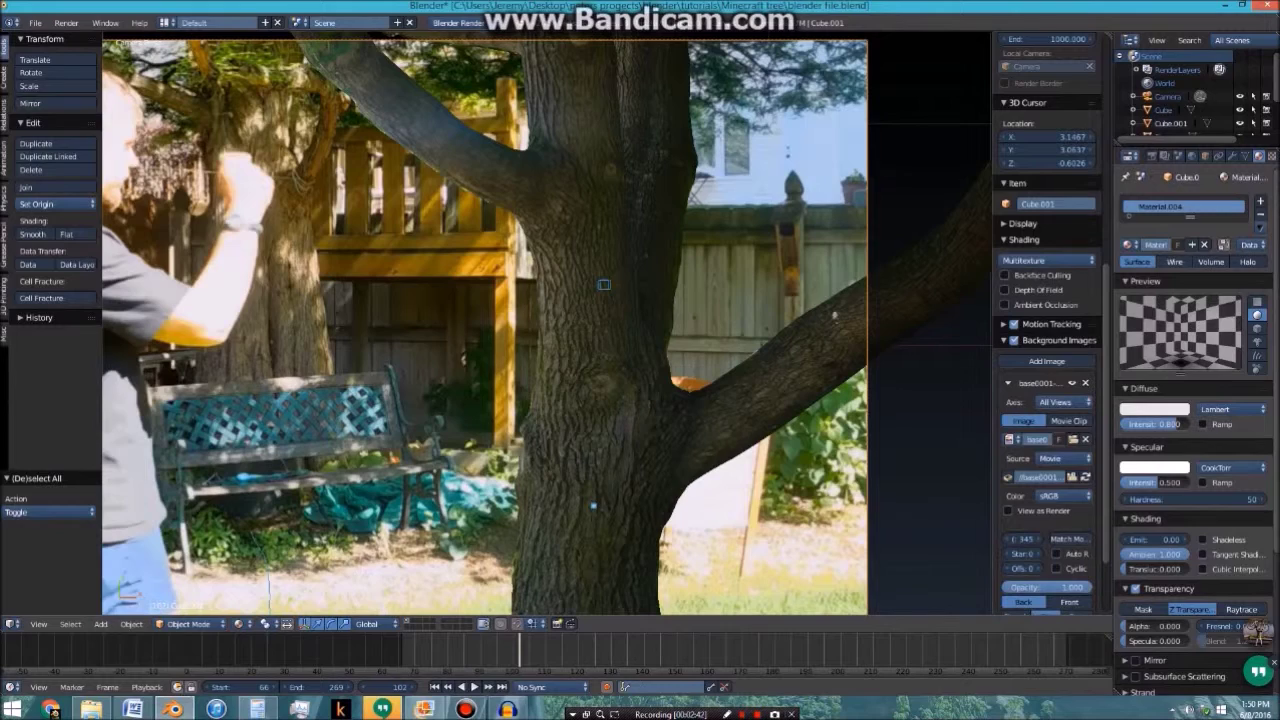
Go back to frame 83 and advance frame by frame to 103 to examine the timing of the punch
{"action": "key", "text": "Right"}
{"action": "key", "text": "shift+Down"}
{"action": "key", "text": "shift+Down"}
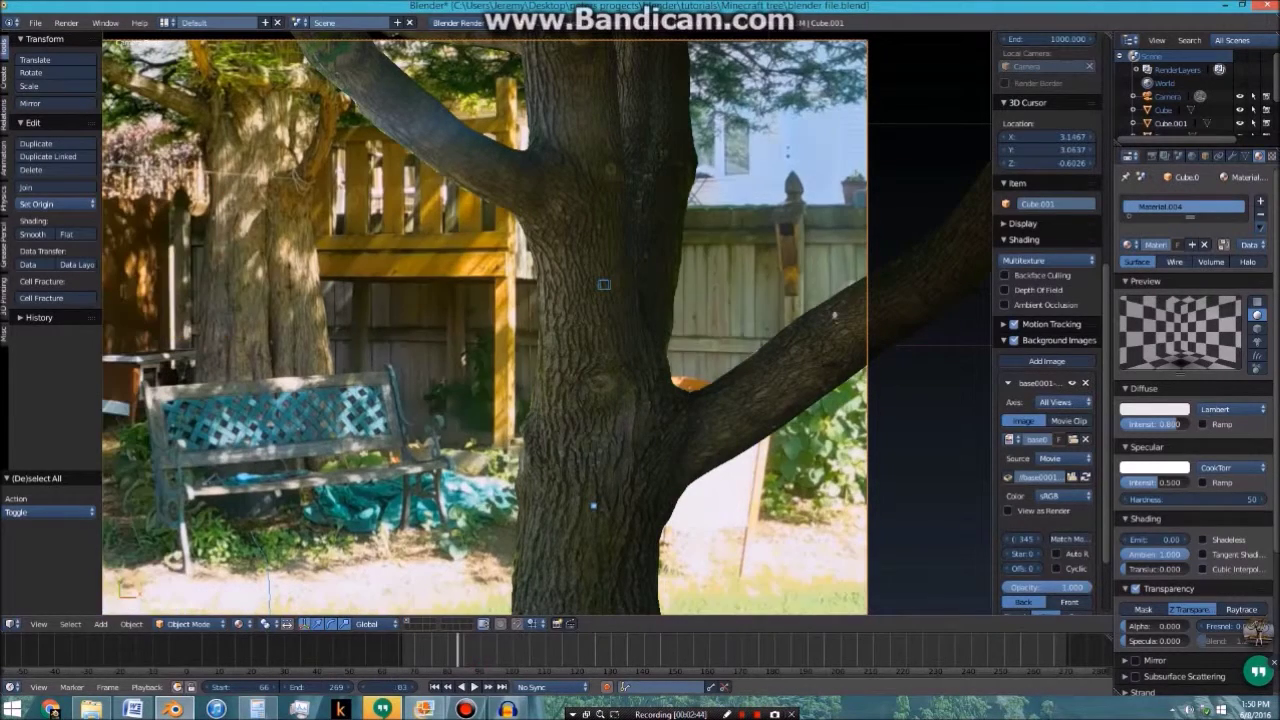
{"action": "key", "text": "Right"}
{"action": "key", "text": "Right"}
{"action": "key", "text": "Right"}
{"action": "key", "text": "Right"}
{"action": "key", "text": "Right"}
{"action": "key", "text": "Right"}
{"action": "key", "text": "Right"}
{"action": "key", "text": "Right"}
{"action": "key", "text": "Right"}
{"action": "key", "text": "Right"}
{"action": "key", "text": "Right"}
{"action": "key", "text": "Right"}
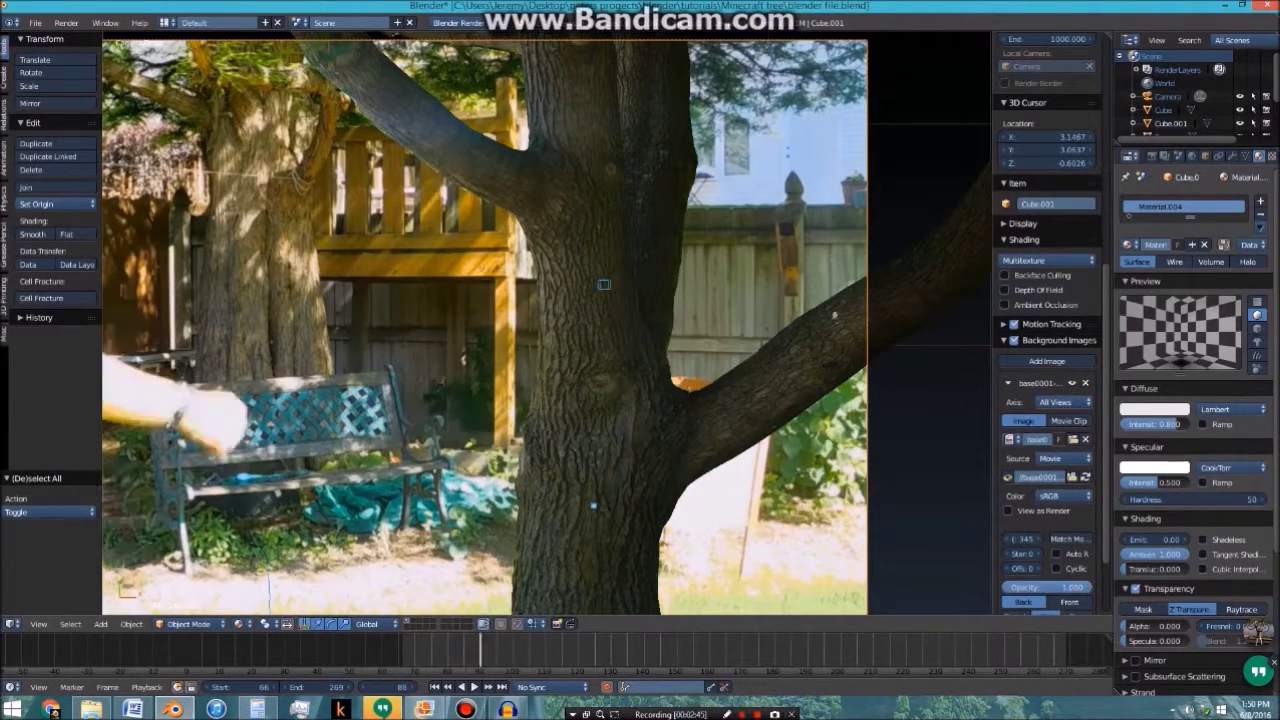
{"action": "key", "text": "Right"}
{"action": "key", "text": "Right"}
{"action": "key", "text": "Right"}
{"action": "key", "text": "Right"}
{"action": "key", "text": "Right"}
{"action": "key", "text": "Right"}
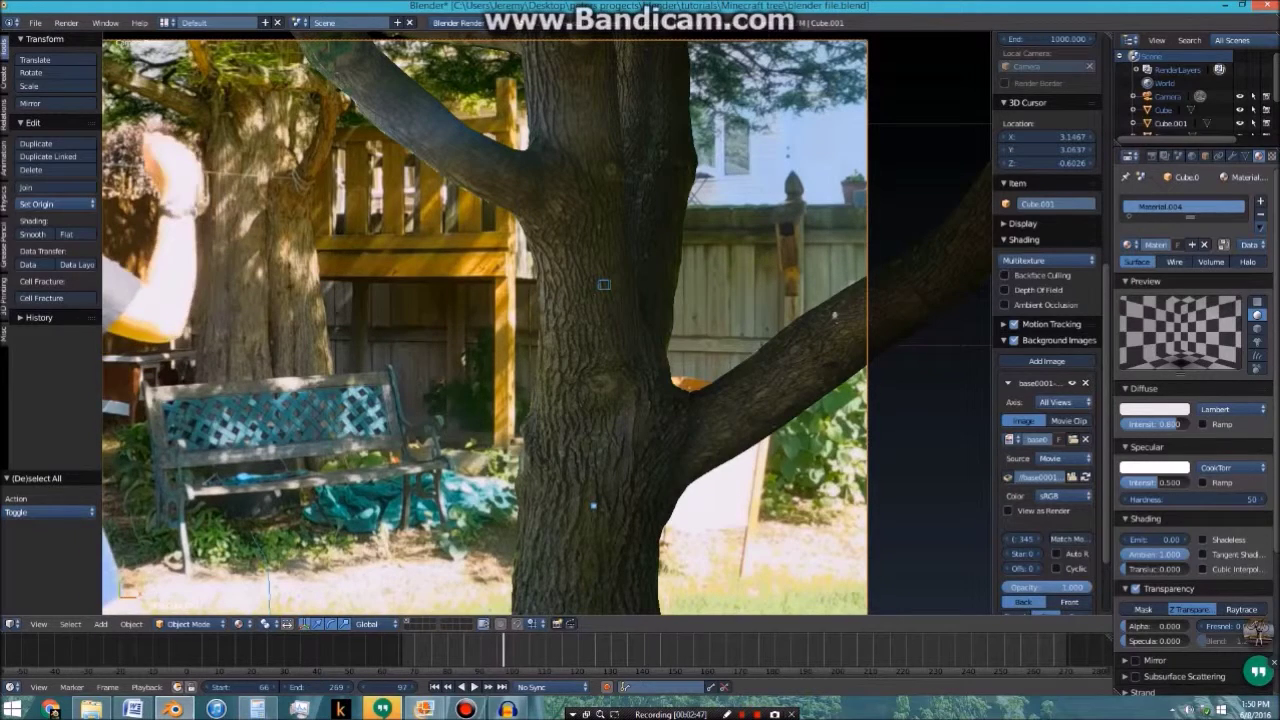
{"action": "key", "text": "Right"}
{"action": "key", "text": "Right"}
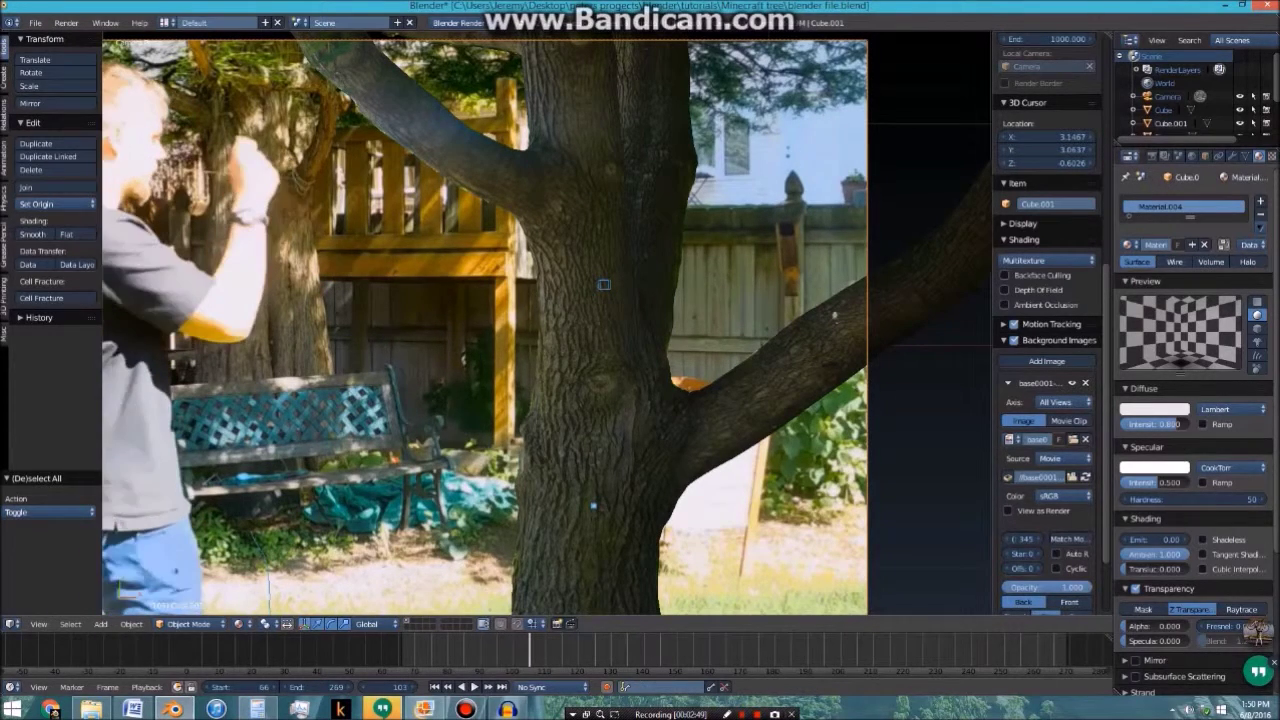
Find the frame of the first punch, around frame 102, and turn on automatic keyframing
{"action": "key", "text": "Left"}
{"action": "key", "text": "Left"}
{"action": "key", "text": "Left"}
{"action": "key", "text": "Right"}
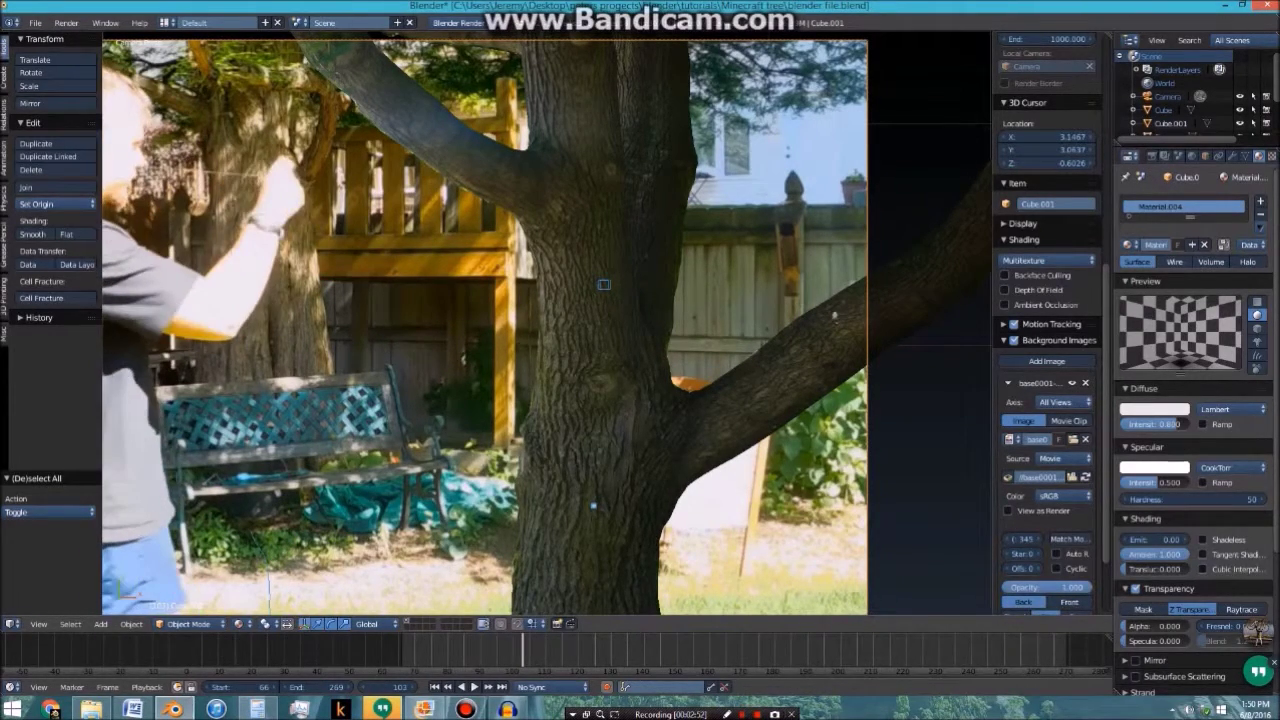
{"action": "scroll", "coordinate": [594, 240], "scroll_direction": "up", "scroll_amount": 5}
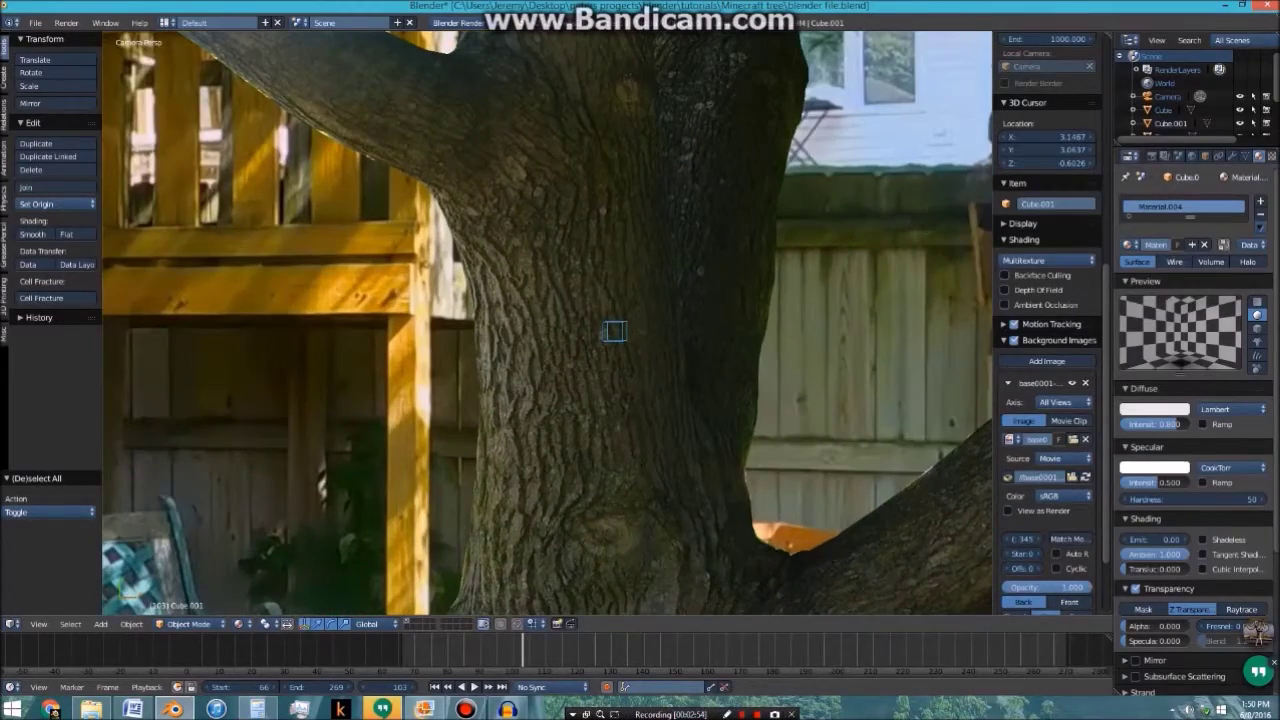
{"action": "scroll", "coordinate": [548, 324], "scroll_direction": "down", "scroll_amount": 5}
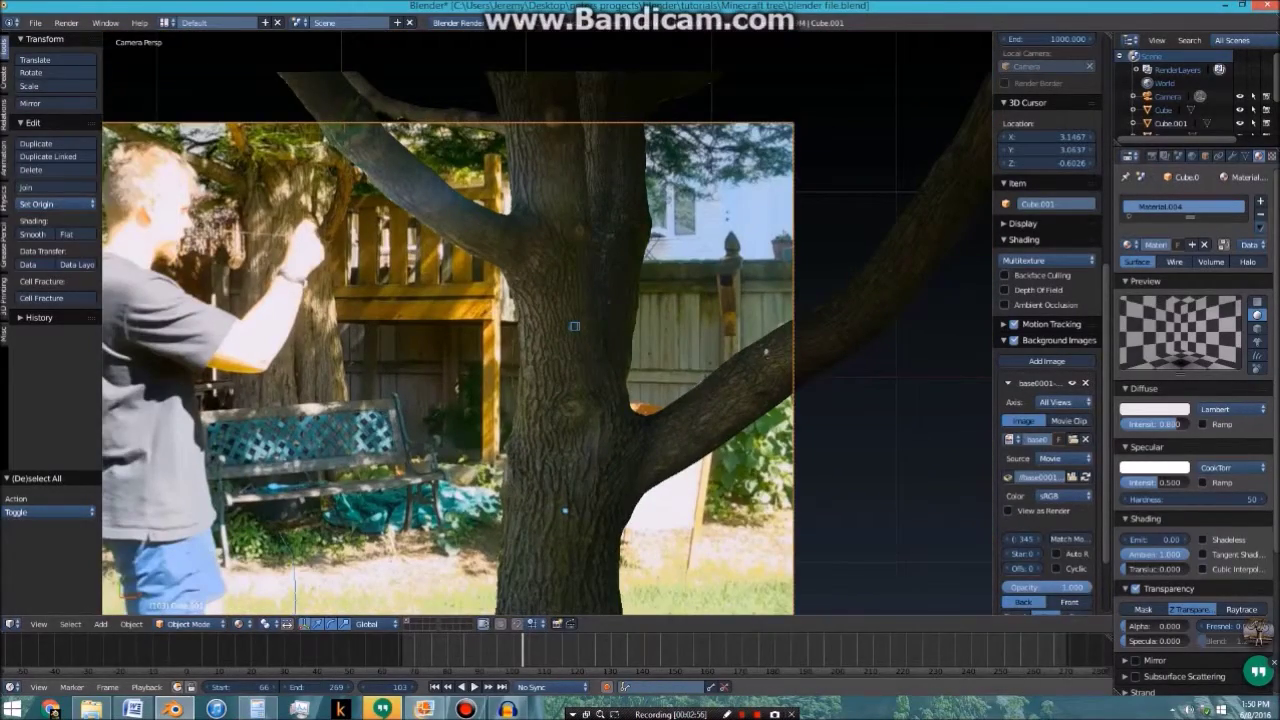
{"action": "scroll", "coordinate": [575, 326], "scroll_direction": "up", "scroll_amount": 5}
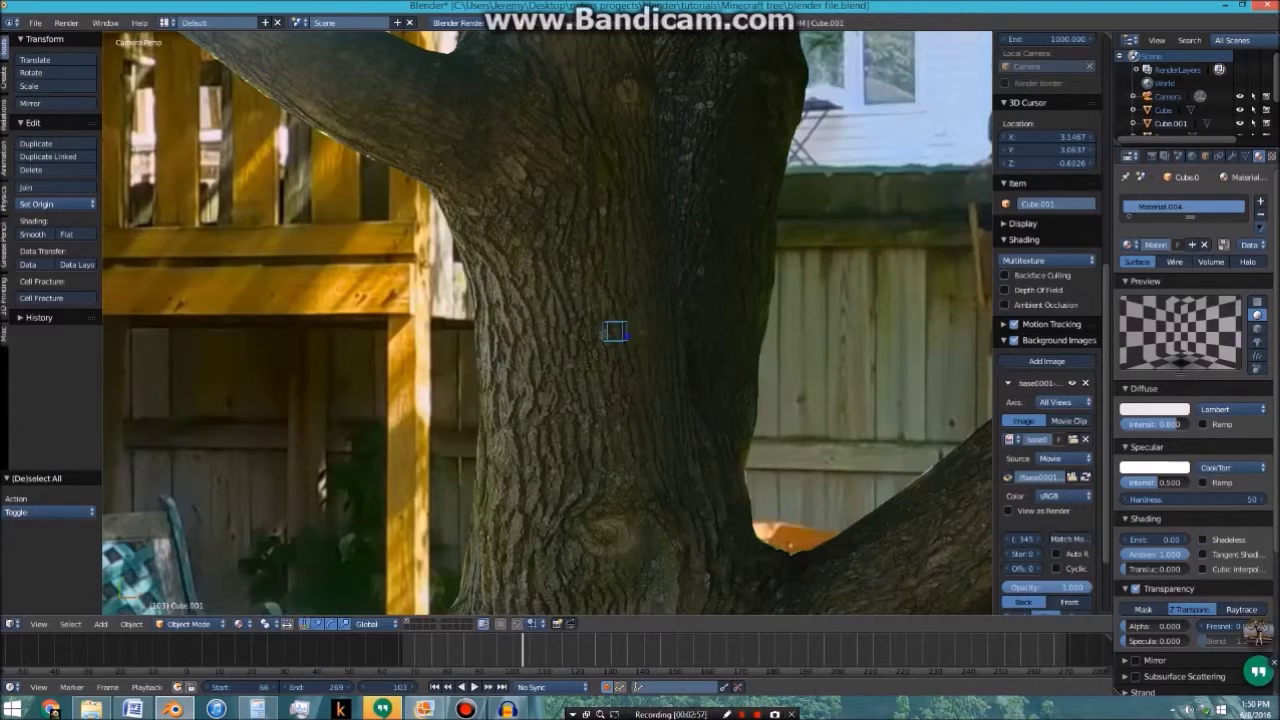
Select the small crack cube on the upper trunk and keyframe its location in place at frame 102
{"action": "right_click", "coordinate": [626, 336]}
{"action": "scroll", "coordinate": [659, 358], "scroll_direction": "up", "scroll_amount": 4}
{"action": "key", "text": "Left"}
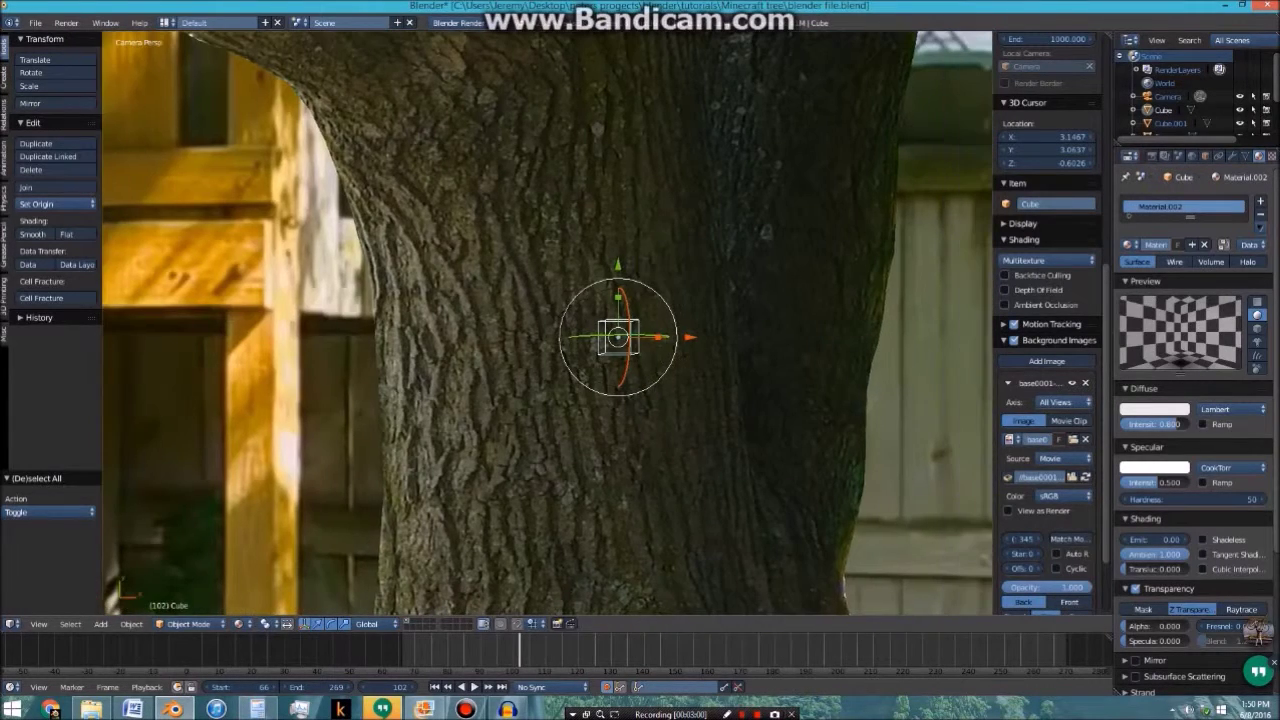
{"action": "key", "text": "g"}
{"action": "left_click", "coordinate": [659, 359]}
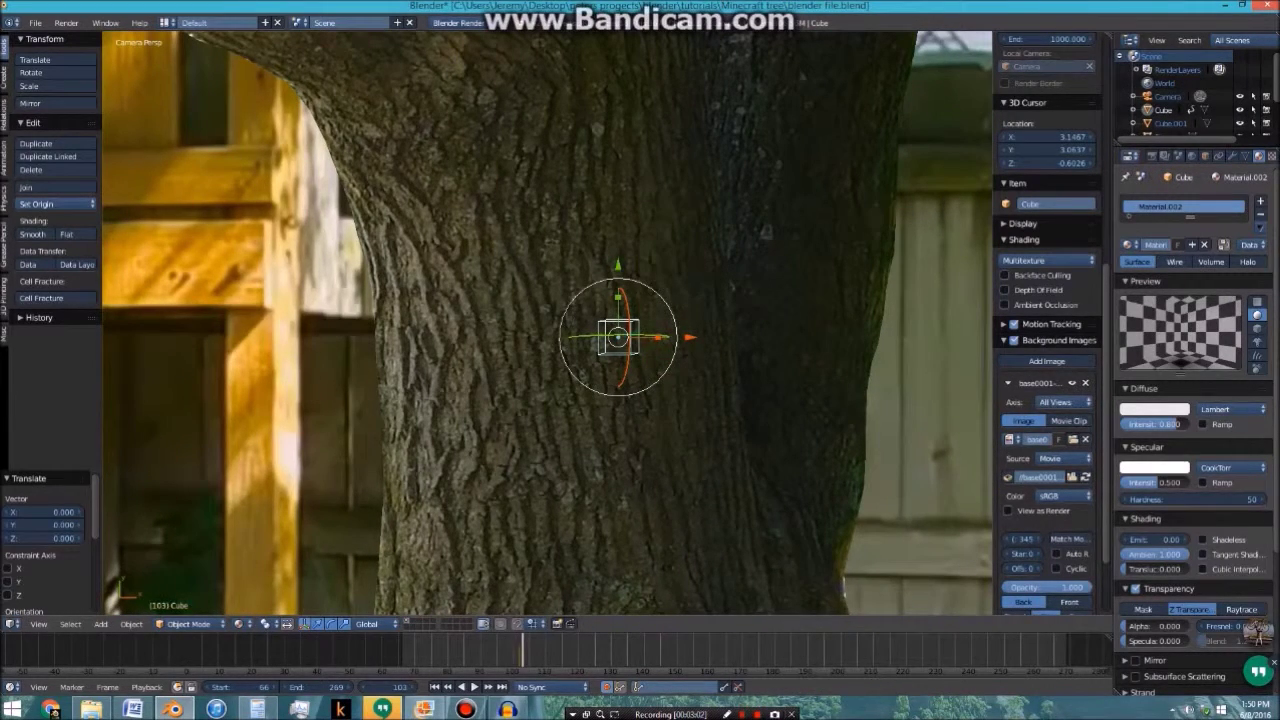
At frame 103, enlarge the upper cube and reposition it on the trunk so it shows the first cracks
{"action": "key", "text": "g"}
{"action": "key", "text": "Return"}
{"action": "key", "text": "s"}
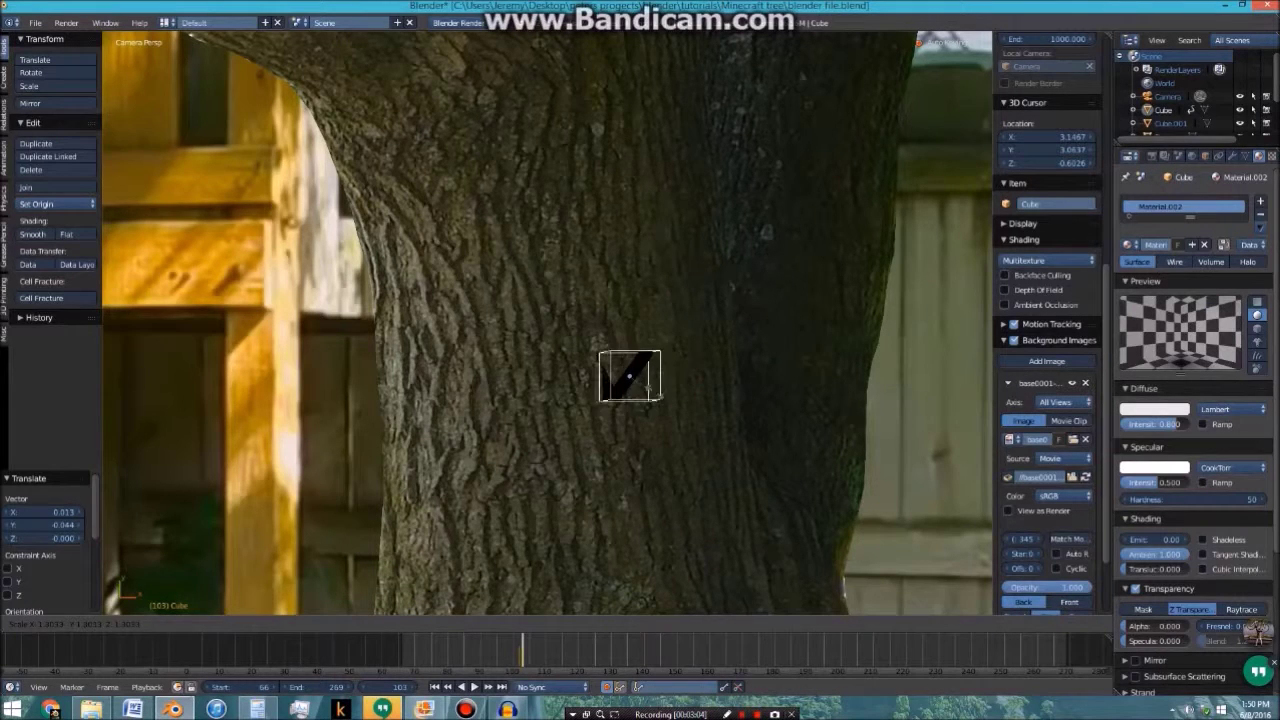
{"action": "left_click", "coordinate": [687, 408]}
{"action": "key", "text": "g"}
{"action": "left_click", "coordinate": [661, 431]}
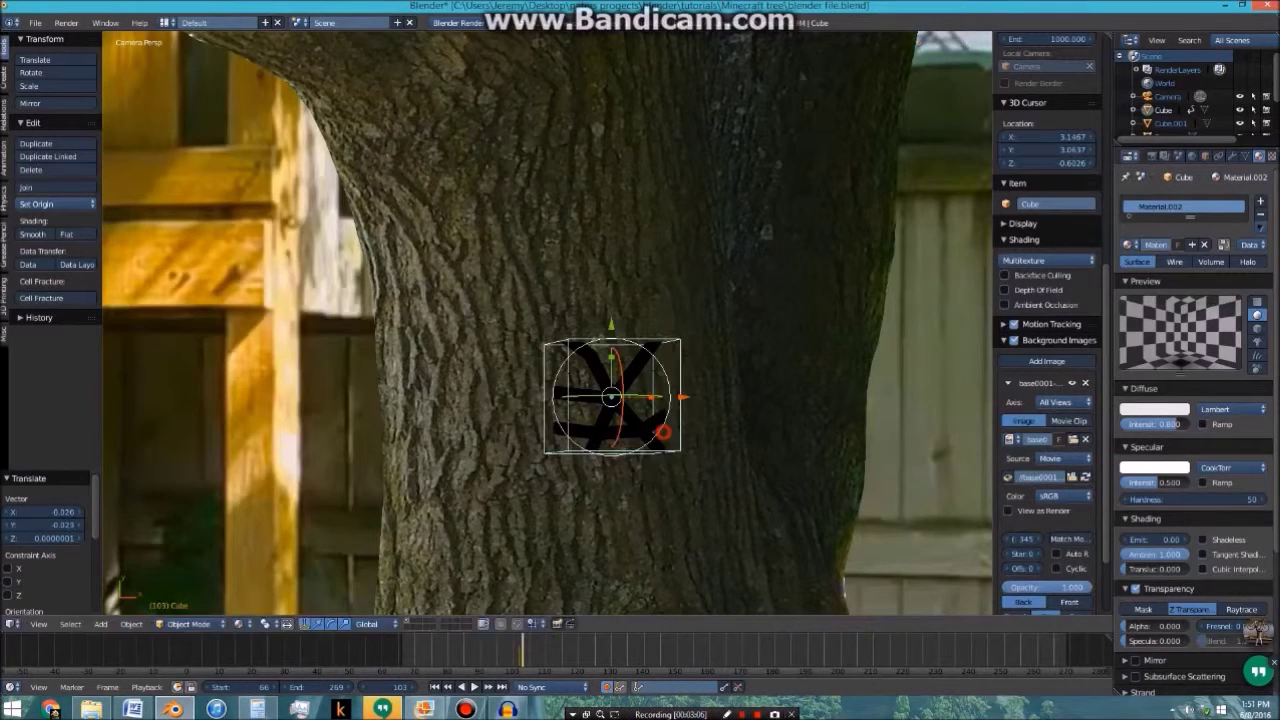
{"action": "key", "text": "s"}
{"action": "left_click", "coordinate": [677, 438]}
{"action": "key", "text": "g"}
{"action": "left_click", "coordinate": [679, 437]}
{"action": "scroll", "coordinate": [679, 437], "scroll_direction": "down", "scroll_amount": 5}
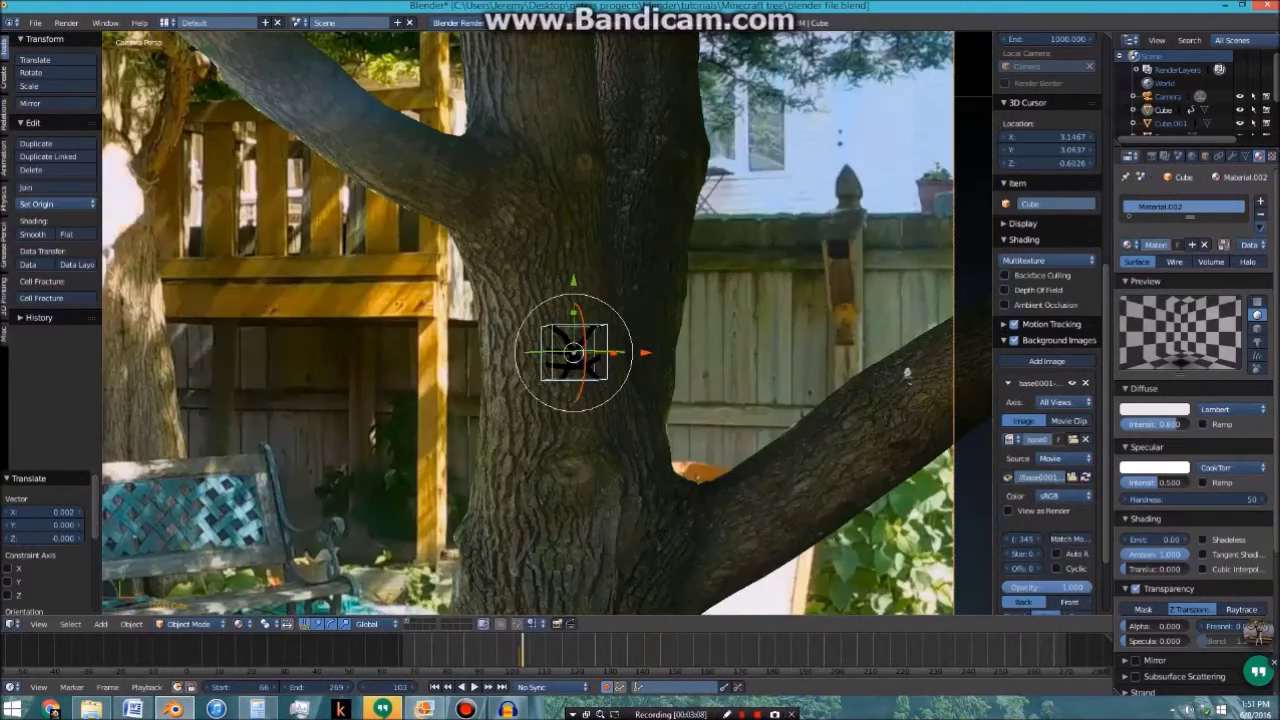
Flip back and forth between frames 102 and 103 to compare the upper cube before and after the punch
{"action": "scroll", "coordinate": [679, 437], "scroll_direction": "up", "scroll_amount": 4}
{"action": "key", "text": "Left"}
{"action": "key", "text": "Left"}
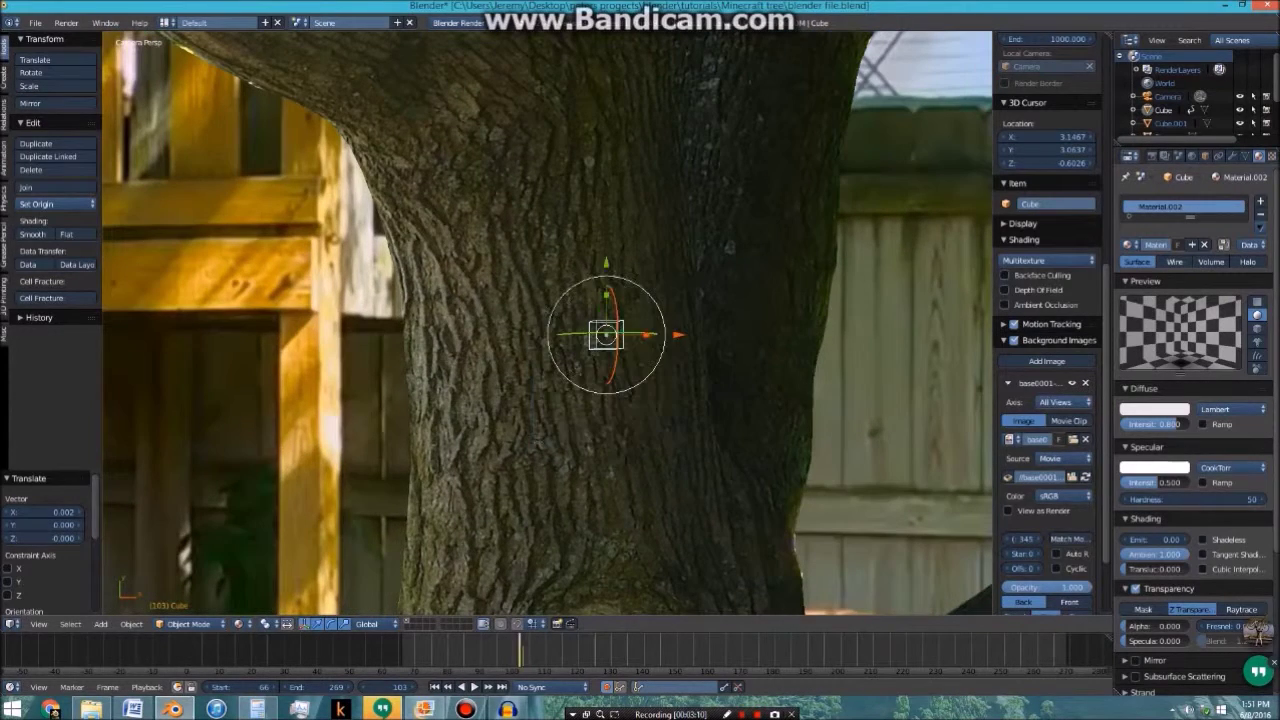
{"action": "key", "text": "Right"}
{"action": "key", "text": "Left"}
{"action": "key", "text": "Right"}
{"action": "key", "text": "Left"}
{"action": "key", "text": "Right"}
{"action": "key", "text": "Left"}
{"action": "key", "text": "Right"}
{"action": "key", "text": "Left"}
{"action": "key", "text": "Right"}
{"action": "key", "text": "Left"}
{"action": "key", "text": "Right"}
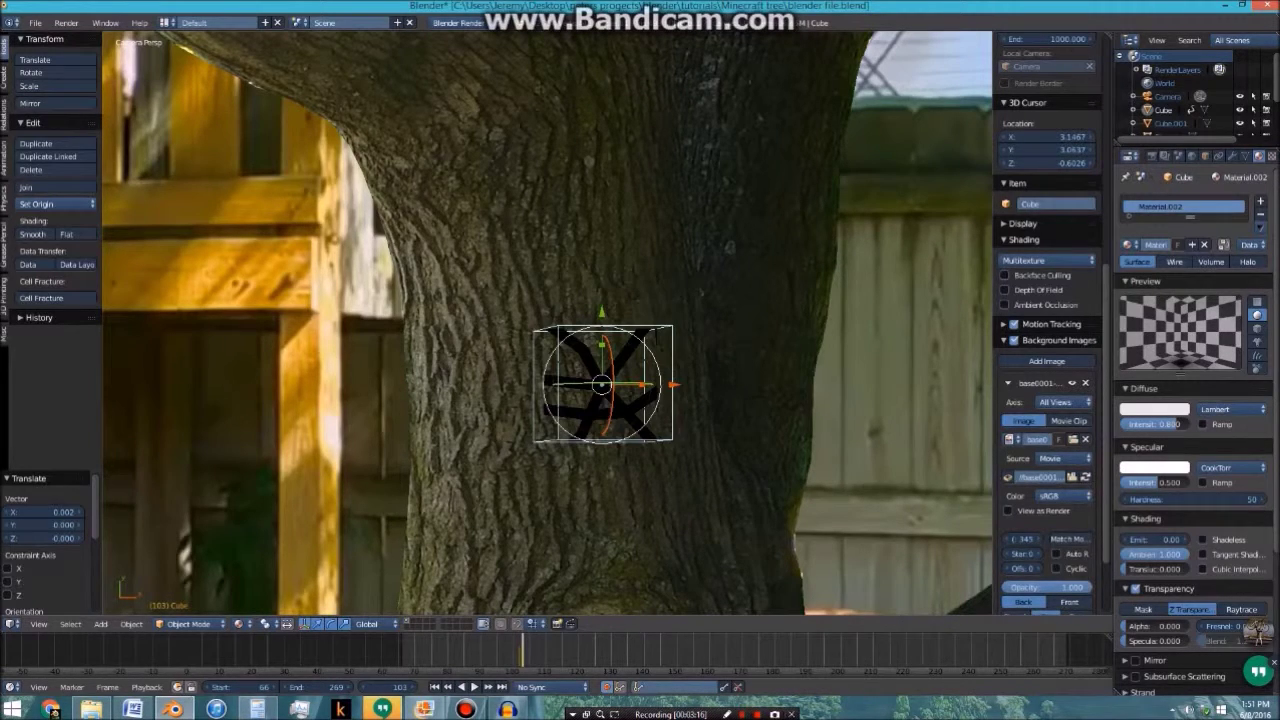
{"action": "key", "text": "Left"}
{"action": "key", "text": "Right"}
{"action": "scroll", "coordinate": [547, 323], "scroll_direction": "down", "scroll_amount": 7}
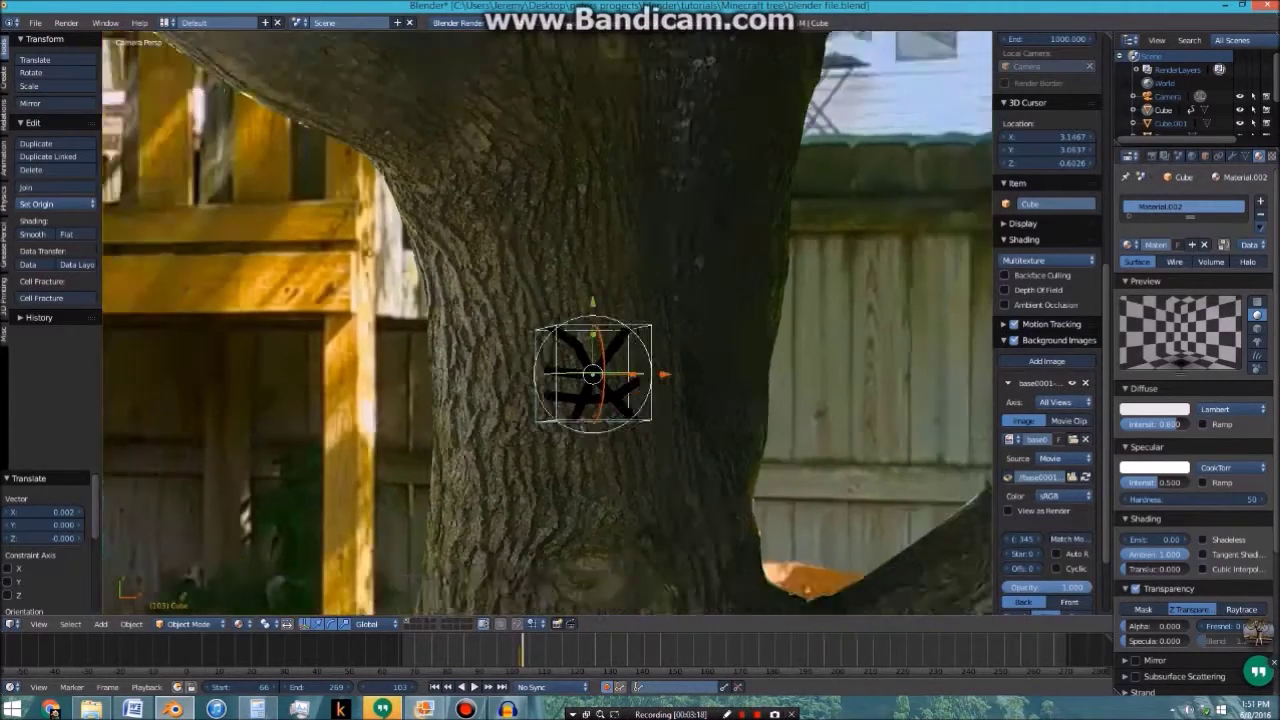
At the next punch, keyframe the upper cube at frame 109 and scale it up by about 1.698 at frame 110
{"action": "key", "text": "Right"}
{"action": "key", "text": "Right"}
{"action": "key", "text": "Right"}
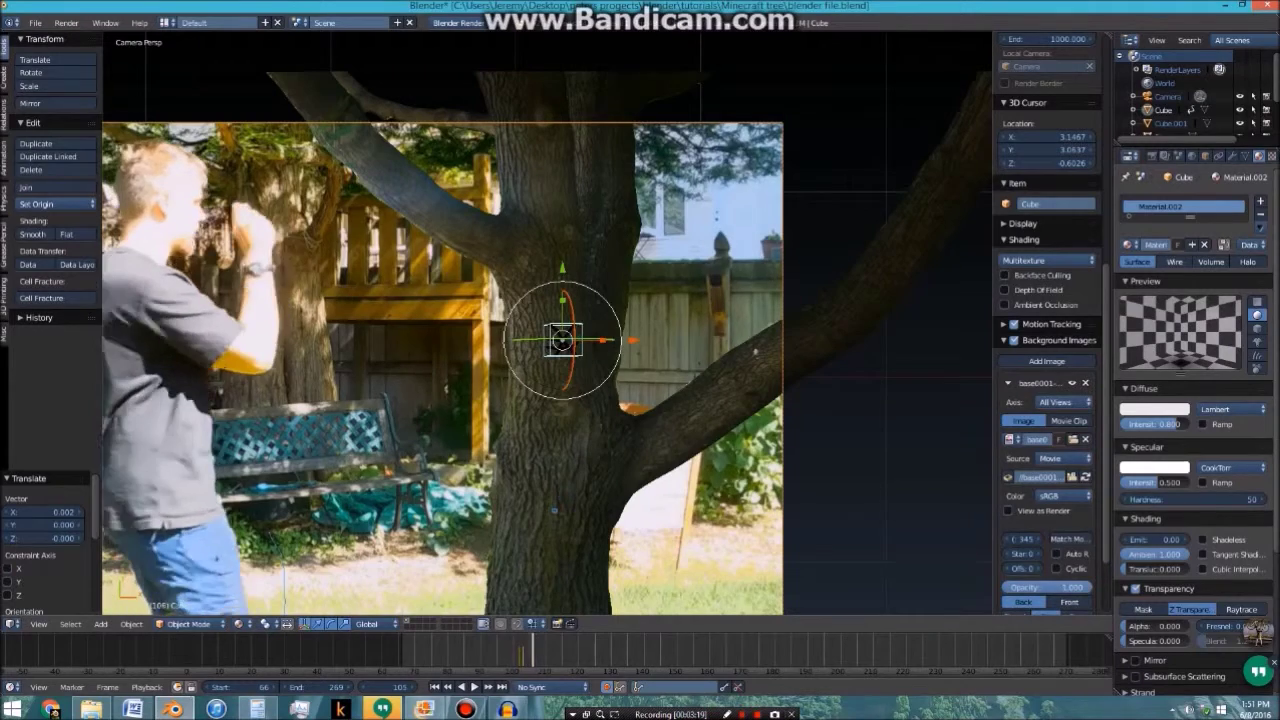
{"action": "key", "text": "Right"}
{"action": "key", "text": "Right"}
{"action": "key", "text": "Right"}
{"action": "key", "text": "Right"}
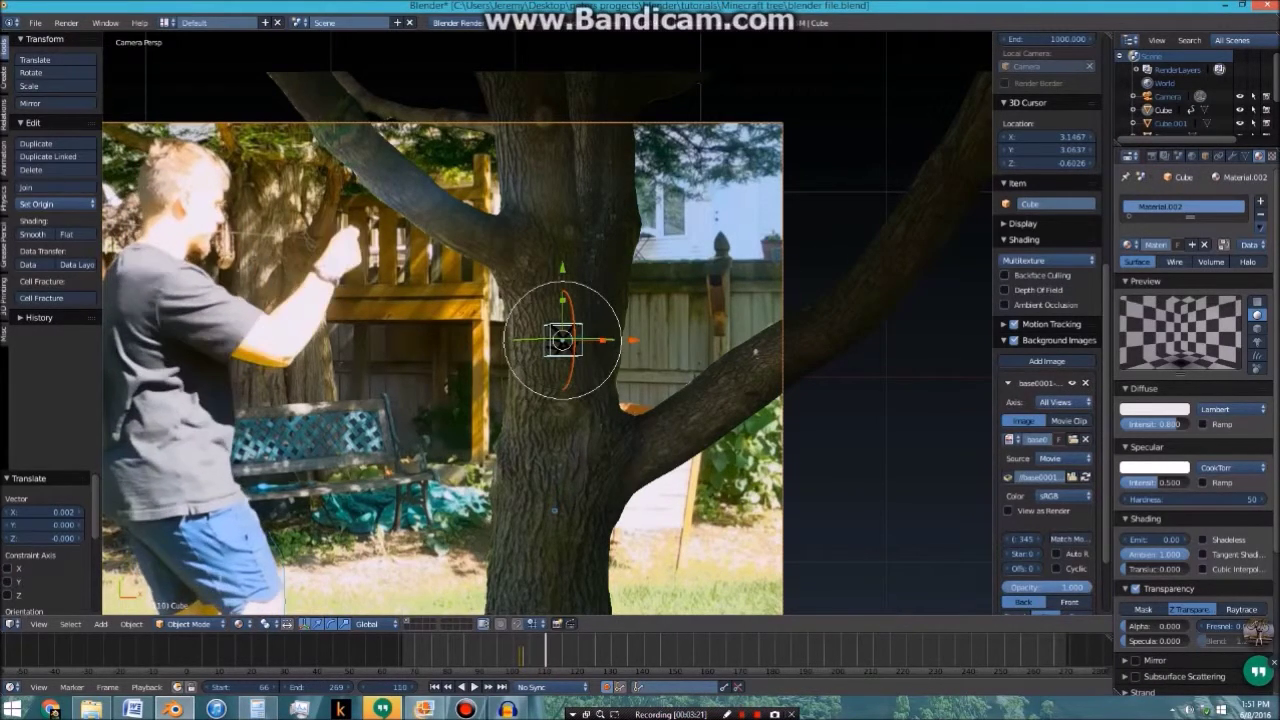
{"action": "scroll", "coordinate": [545, 320], "scroll_direction": "up", "scroll_amount": 5}
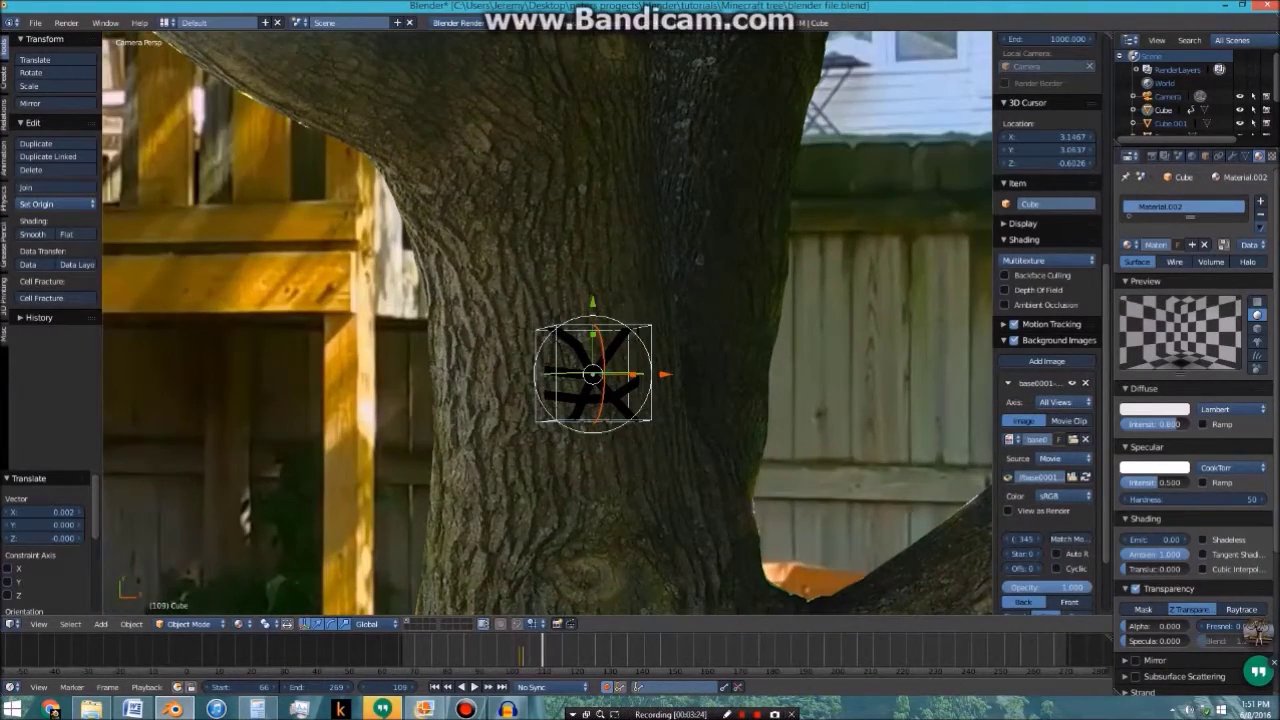
{"action": "scroll", "coordinate": [595, 370], "scroll_direction": "up", "scroll_amount": 3}
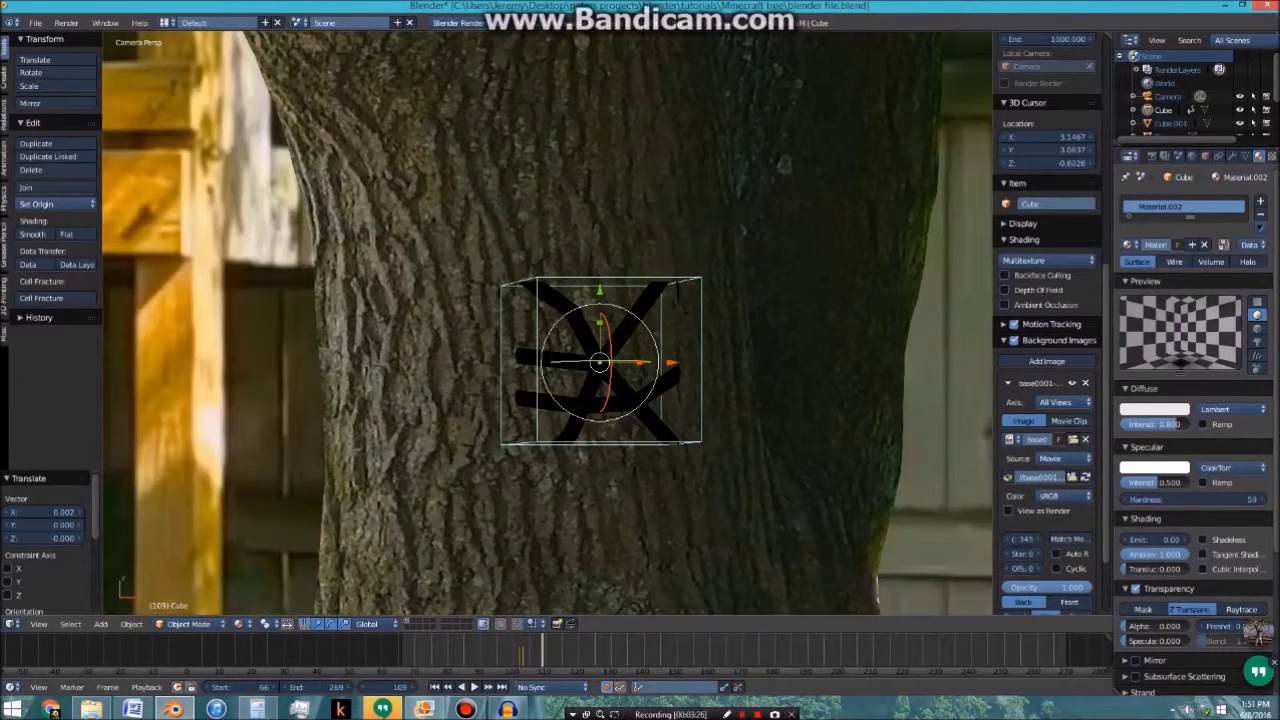
{"action": "key", "text": "g"}
{"action": "left_click", "coordinate": [654, 353]}
{"action": "key", "text": "s"}
{"action": "key", "text": "Return"}
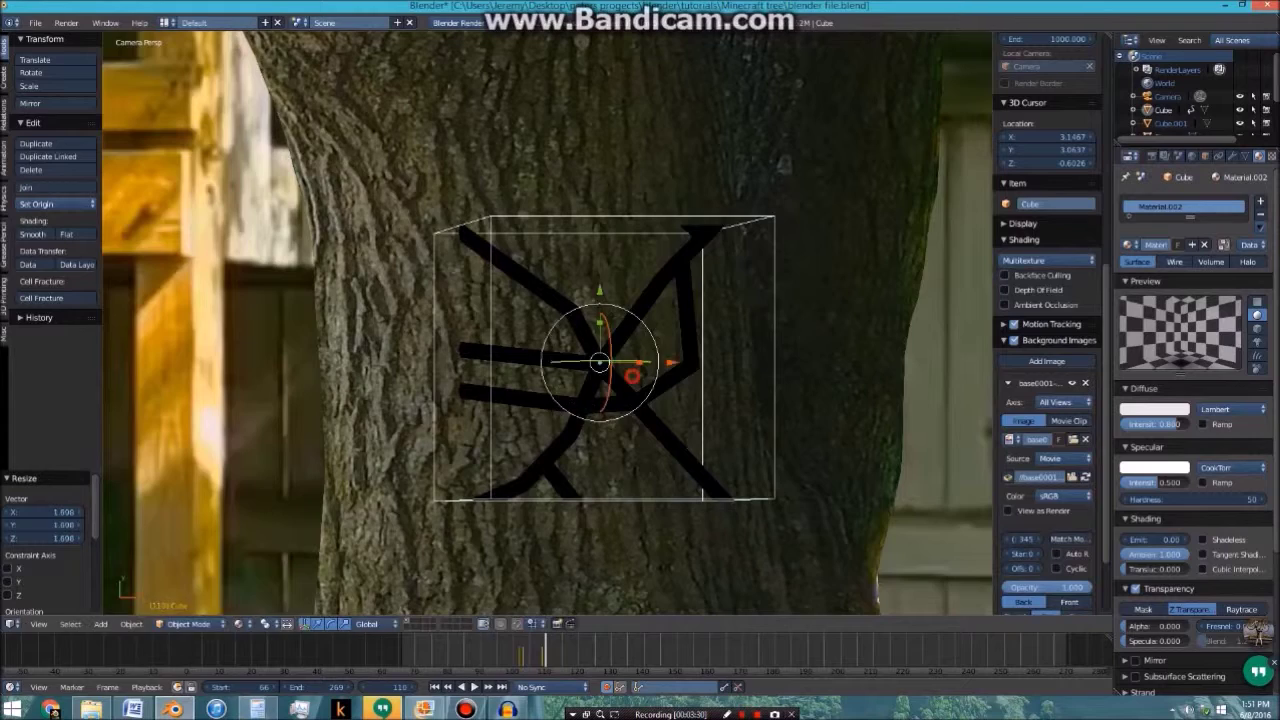
{"action": "scroll", "coordinate": [547, 325], "scroll_direction": "down", "scroll_amount": 3}
{"action": "scroll", "coordinate": [555, 330], "scroll_direction": "down", "scroll_amount": 5}
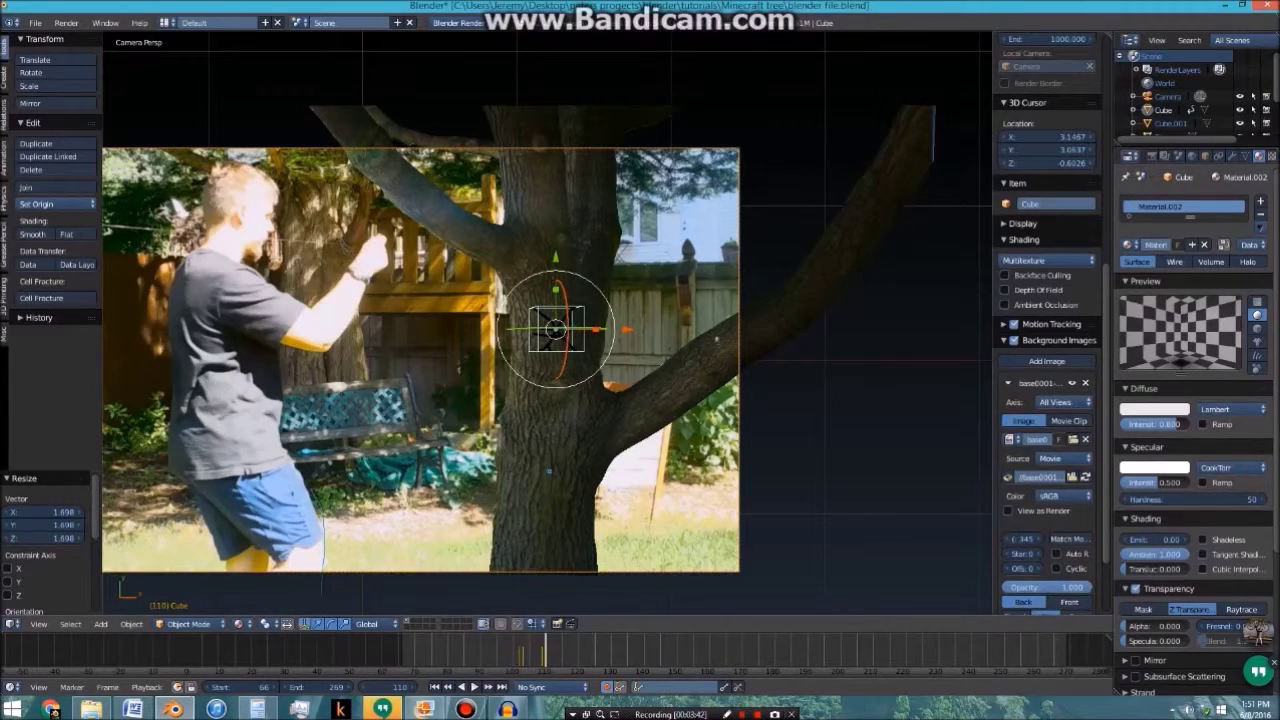
At the following punch, around frame 117, scale up the upper cube to spread its cracks further
{"action": "scroll", "coordinate": [547, 323], "scroll_direction": "up", "scroll_amount": 5}
{"action": "scroll", "coordinate": [547, 323], "scroll_direction": "down", "scroll_amount": 1}
{"action": "key", "text": "Right"}
{"action": "key", "text": "Right"}
{"action": "key", "text": "Right"}
{"action": "key", "text": "Right"}
{"action": "key", "text": "Right"}
{"action": "key", "text": "Right"}
{"action": "key", "text": "Right"}
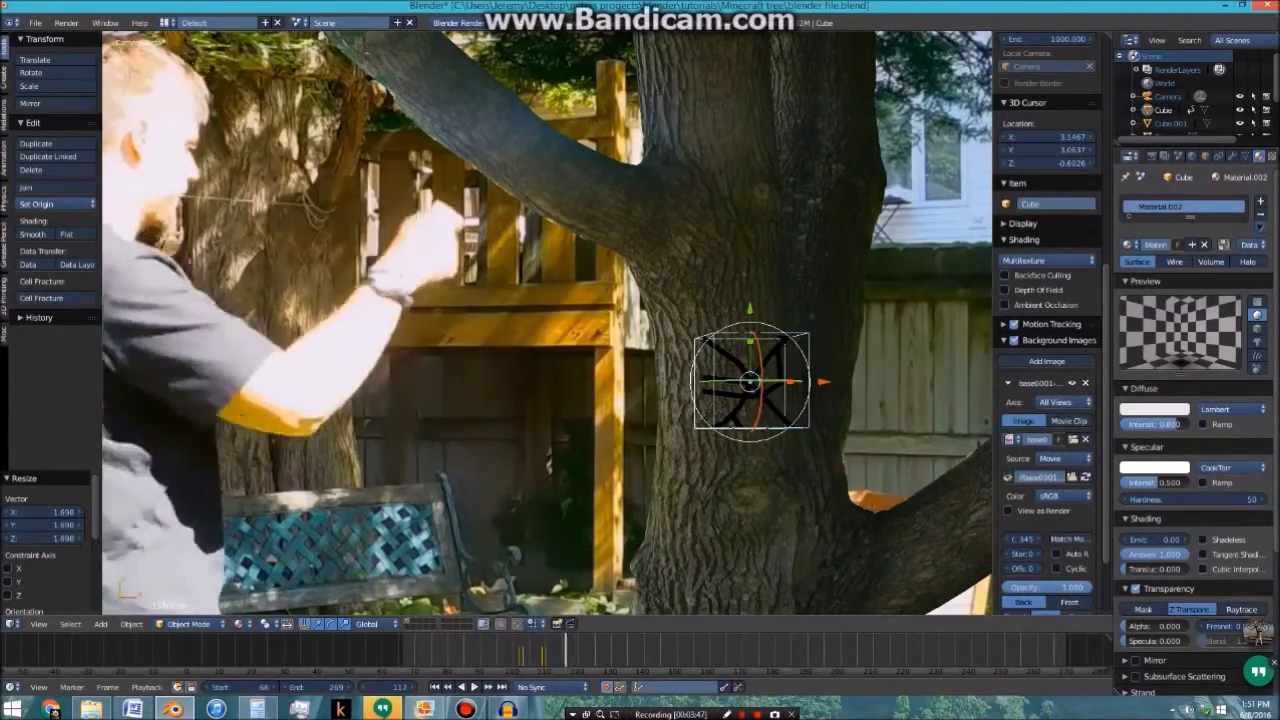
{"action": "scroll", "coordinate": [546, 323], "scroll_direction": "up", "scroll_amount": 3}
{"action": "key", "text": "s"}
{"action": "scroll", "coordinate": [546, 323], "scroll_direction": "down", "scroll_amount": 3}
Keyframe the upper cube at frame 124, then scale it along X, along Z and overall to cover the upper trunk
{"action": "key", "text": "Right"}
{"action": "key", "text": "Right"}
{"action": "key", "text": "Right"}
{"action": "key", "text": "Right"}
{"action": "key", "text": "Right"}
{"action": "key", "text": "Right"}
{"action": "key", "text": "Right"}
{"action": "key", "text": "g"}
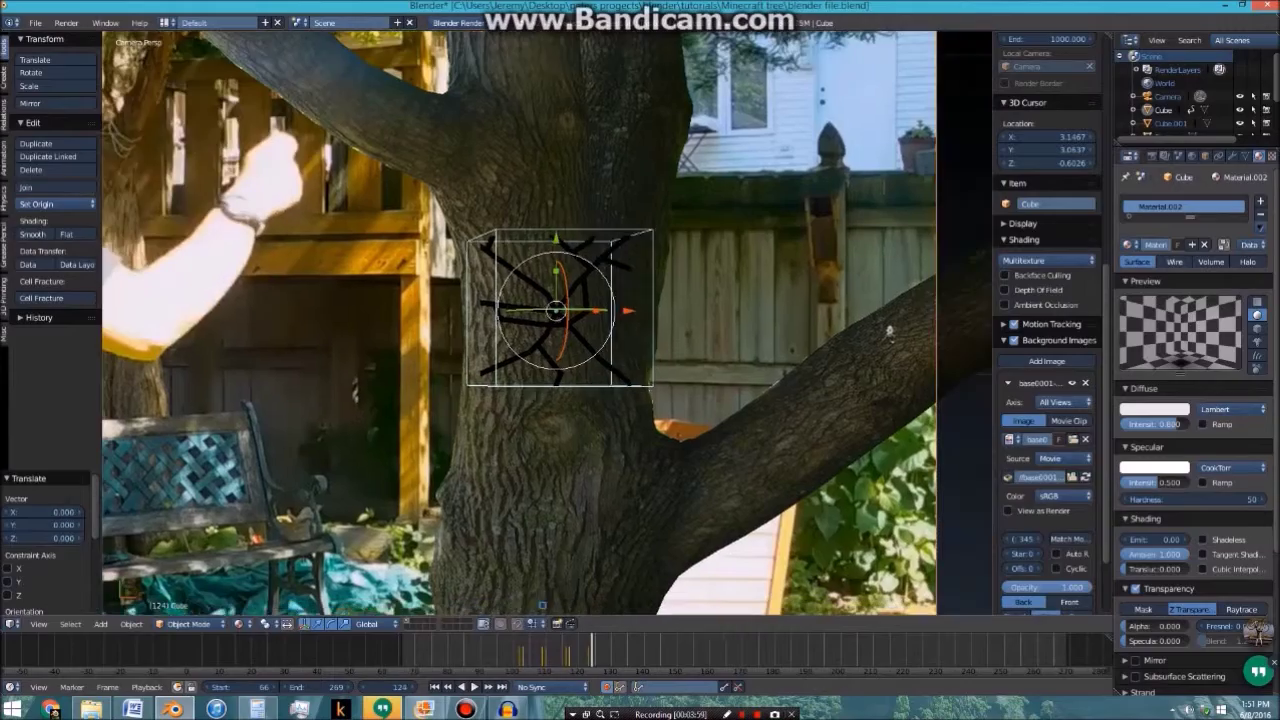
{"action": "key", "text": "s"}
{"action": "key", "text": "x"}
{"action": "left_click", "coordinate": [889, 330]}
{"action": "key", "text": "s"}
{"action": "key", "text": "z"}
{"action": "key", "text": "g"}
{"action": "key", "text": "s"}
{"action": "scroll", "coordinate": [546, 323], "scroll_direction": "down", "scroll_amount": 3}
Select the small cube on the lower trunk and, at frame 161, keyframe it and scale it up by about 1.696
{"action": "right_click", "coordinate": [544, 519]}
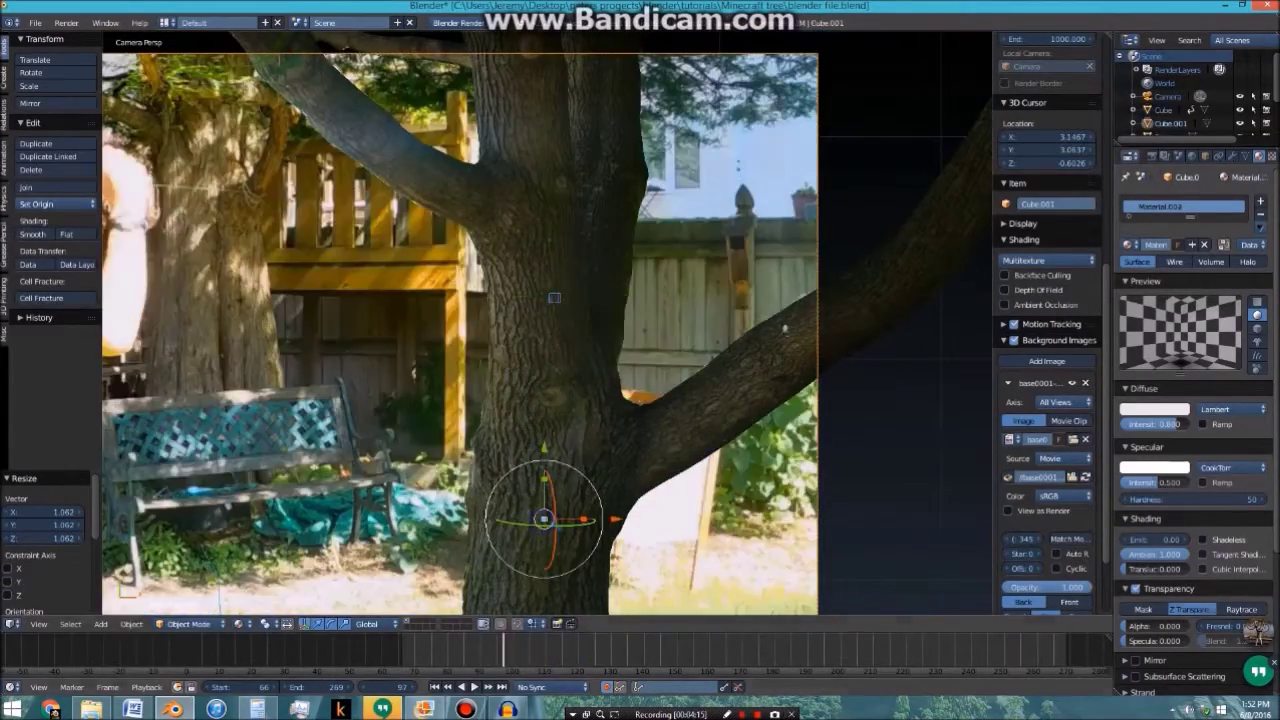
{"action": "left_click", "coordinate": [677, 650]}
{"action": "key", "text": "Right"}
{"action": "key", "text": "Right"}
{"action": "key", "text": "Right"}
{"action": "key", "text": "Right"}
{"action": "key", "text": "Right"}
{"action": "key", "text": "Right"}
{"action": "key", "text": "Right"}
{"action": "key", "text": "Right"}
{"action": "key", "text": "Right"}
{"action": "key", "text": "Right"}
{"action": "middle_click_drag", "start_coordinate": [544, 519], "coordinate": [502, 335], "text": "shift"}
{"action": "scroll", "coordinate": [546, 323], "scroll_direction": "up", "scroll_amount": 4}
{"action": "key", "text": "g"}
{"action": "key", "text": "s"}
{"action": "scroll", "coordinate": [546, 323], "scroll_direction": "down", "scroll_amount": 4}
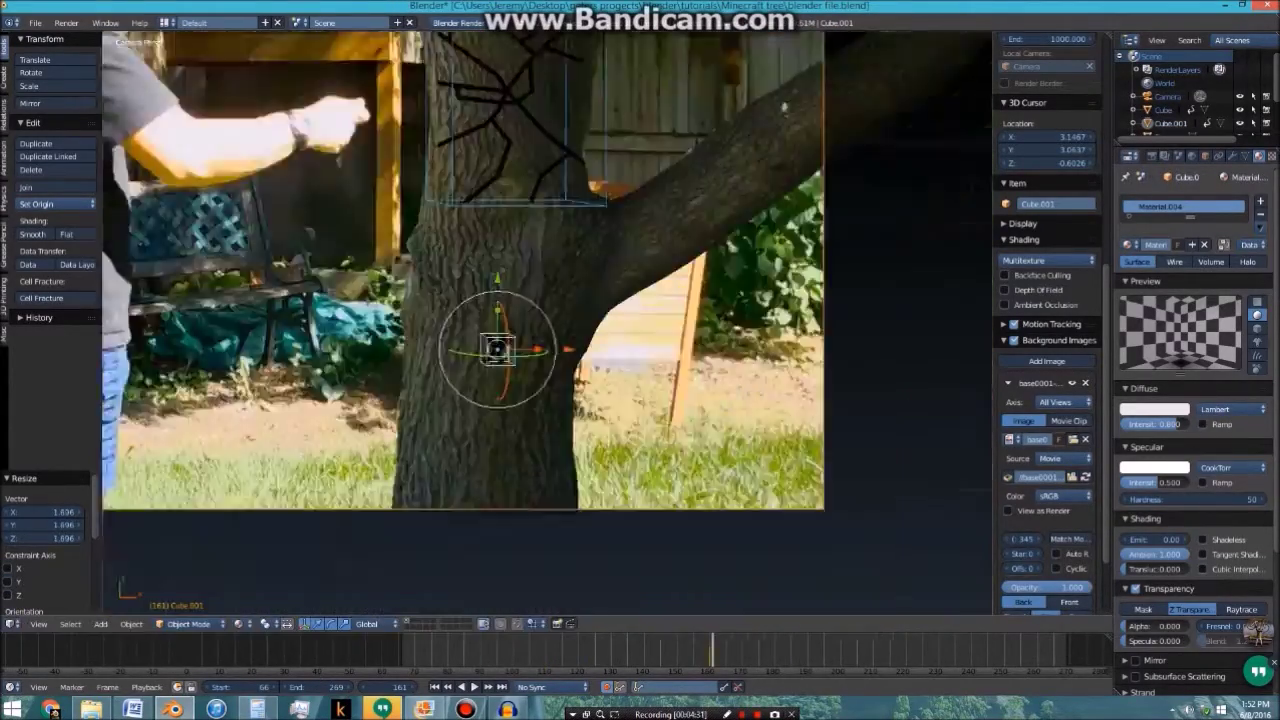
Advance to the second punch on the lower trunk and scale up the lower cube to spread its cracks
{"action": "scroll", "coordinate": [546, 323], "scroll_direction": "up", "scroll_amount": 1}
{"action": "key", "text": "Right"}
{"action": "key", "text": "Right"}
{"action": "key", "text": "Right"}
{"action": "key", "text": "Right"}
{"action": "key", "text": "Right"}
{"action": "key", "text": "Right"}
{"action": "key", "text": "Right"}
{"action": "key", "text": "Right"}
{"action": "key", "text": "Right"}
{"action": "key", "text": "Right"}
{"action": "key", "text": "Right"}
{"action": "key", "text": "Right"}
{"action": "key", "text": "Right"}
{"action": "key", "text": "s"}
Keyframe the lower cube at frame 174 and scale it up, including along Z, until its cracks fill the lower trunk
{"action": "key", "text": "Right"}
{"action": "key", "text": "Right"}
{"action": "key", "text": "Right"}
{"action": "key", "text": "Right"}
{"action": "key", "text": "Right"}
{"action": "key", "text": "Right"}
{"action": "key", "text": "Right"}
{"action": "key", "text": "g"}
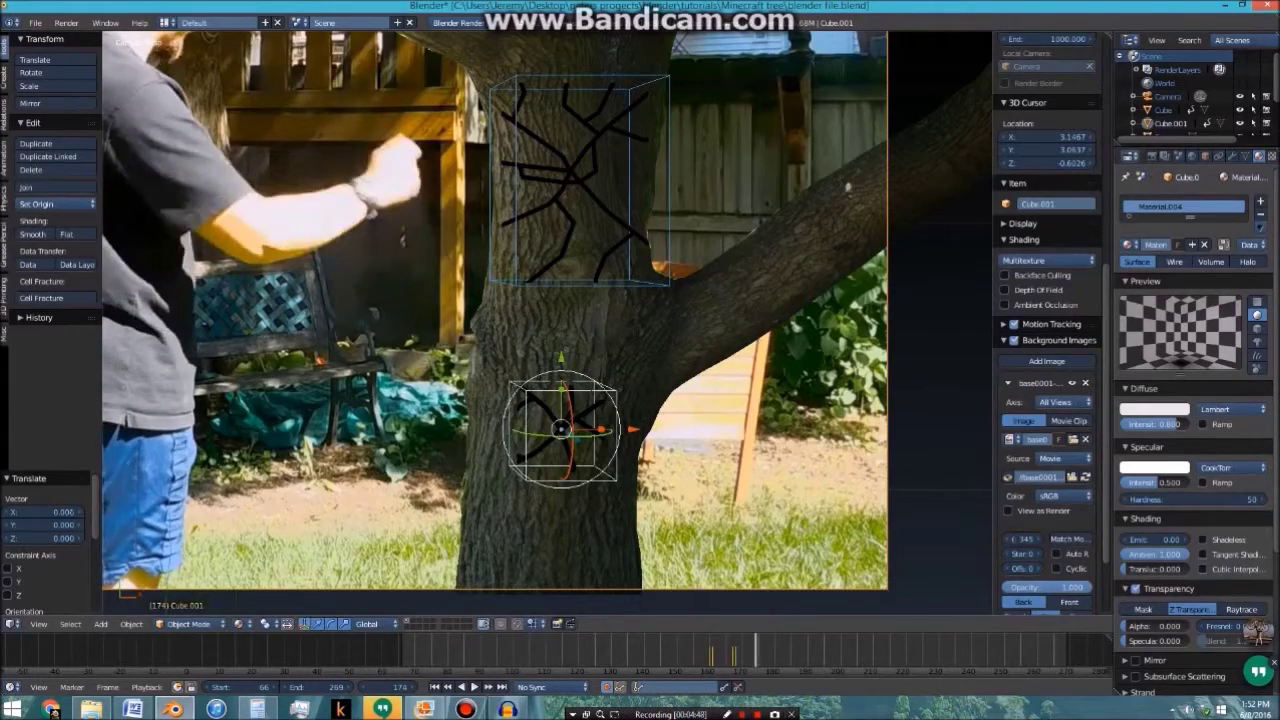
{"action": "key", "text": "s"}
{"action": "key", "text": "s"}
{"action": "key", "text": "z"}
{"action": "key", "text": "s"}
Step through the footage to frame 200 to check both crack cubes, and deselect everything
{"action": "key", "text": "Right"}
{"action": "key", "text": "Right"}
{"action": "key", "text": "Right"}
{"action": "key", "text": "Right"}
{"action": "key", "text": "Right"}
{"action": "key", "text": "Right"}
{"action": "key", "text": "Right"}
{"action": "key", "text": "Right"}
{"action": "key", "text": "Right"}
{"action": "key", "text": "Right"}
{"action": "key", "text": "Right"}
{"action": "key", "text": "Right"}
{"action": "key", "text": "Right"}
{"action": "key", "text": "Right"}
{"action": "key", "text": "Right"}
{"action": "key", "text": "Right"}
{"action": "key", "text": "Right"}
{"action": "key", "text": "Right"}
{"action": "key", "text": "Right"}
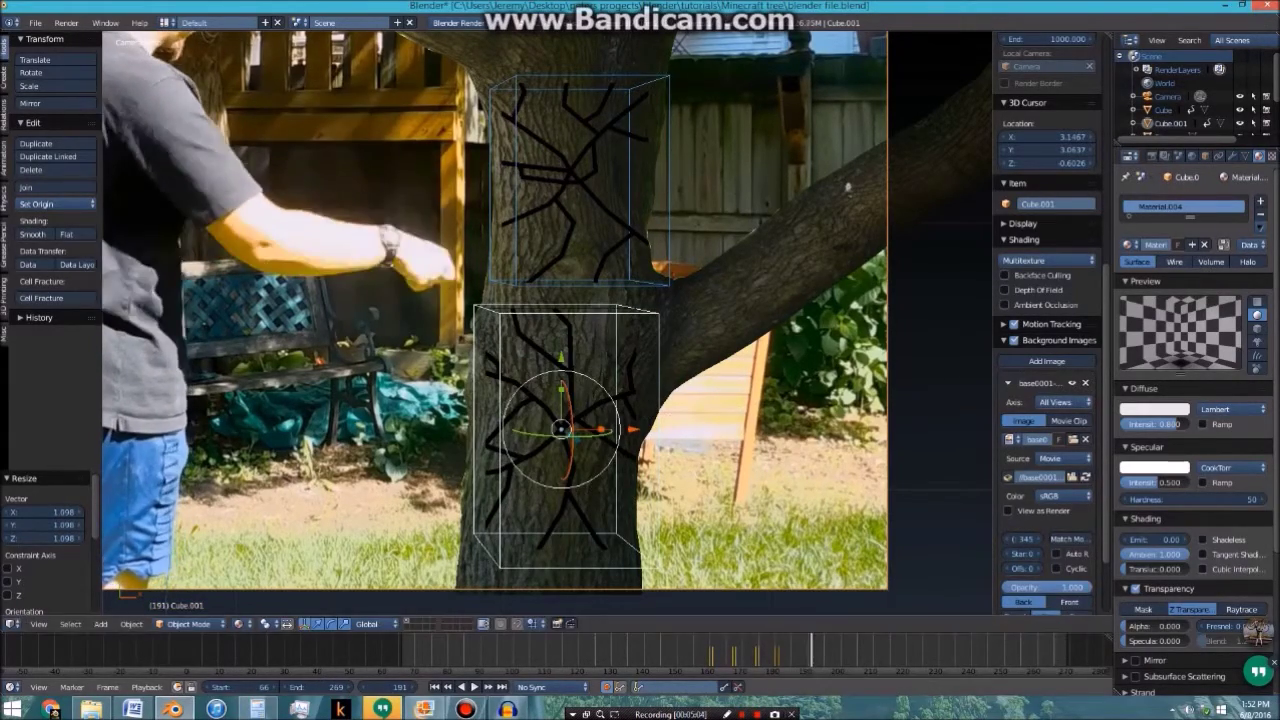
{"action": "scroll", "coordinate": [546, 323], "scroll_direction": "down", "scroll_amount": 2}
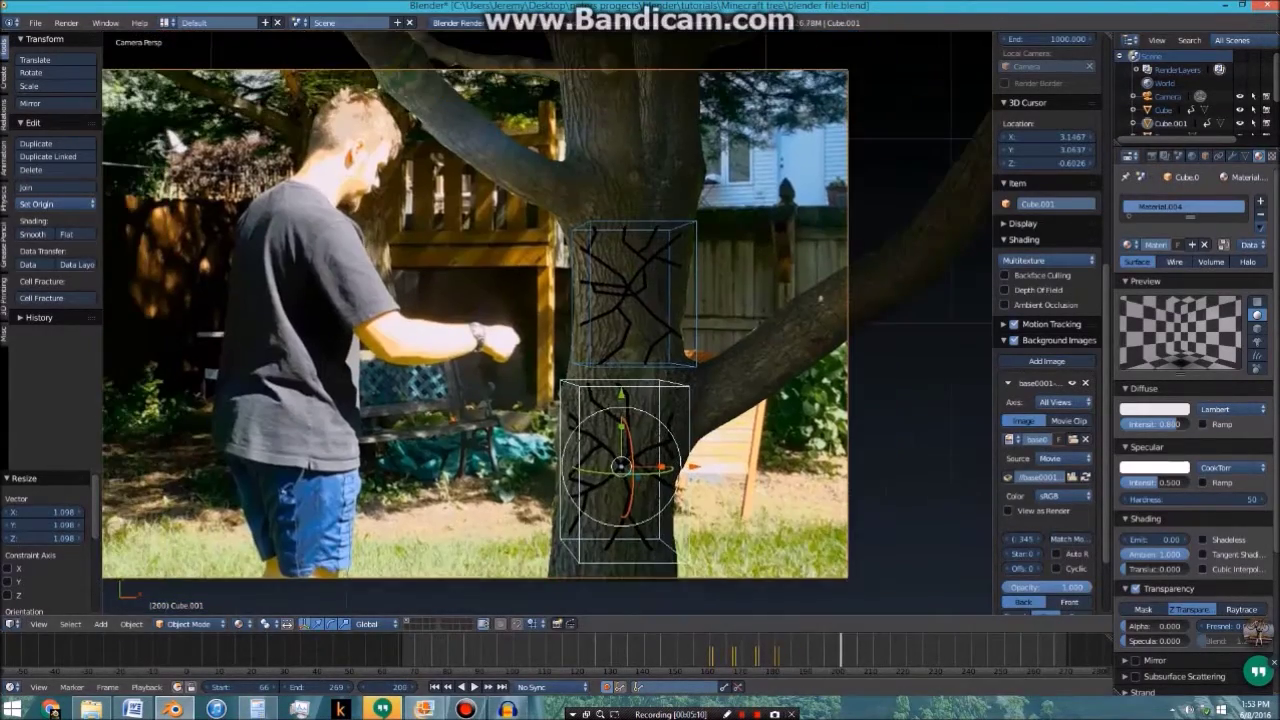
{"action": "key", "text": "a"}
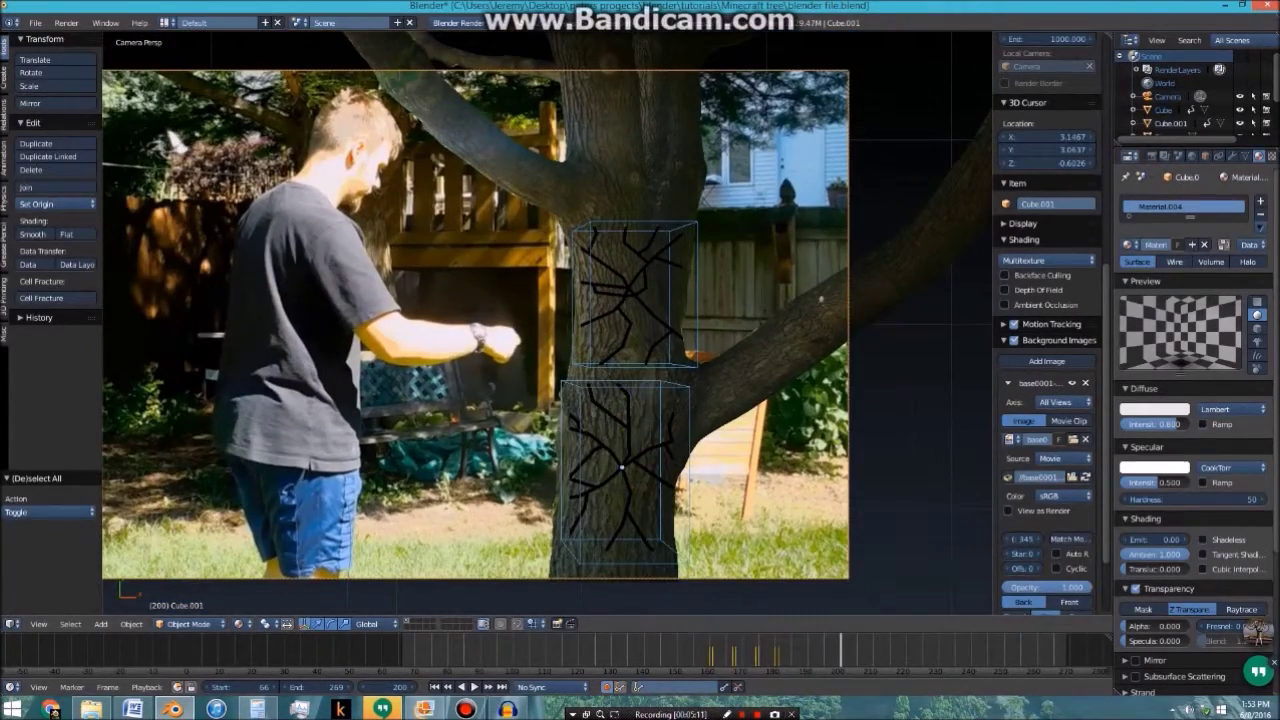
Play the animation from before the first punch until past the last one to review the crack growth
{"action": "left_click_drag", "start_coordinate": [560, 648], "coordinate": [493, 648]}
{"action": "key", "text": "alt+a"}
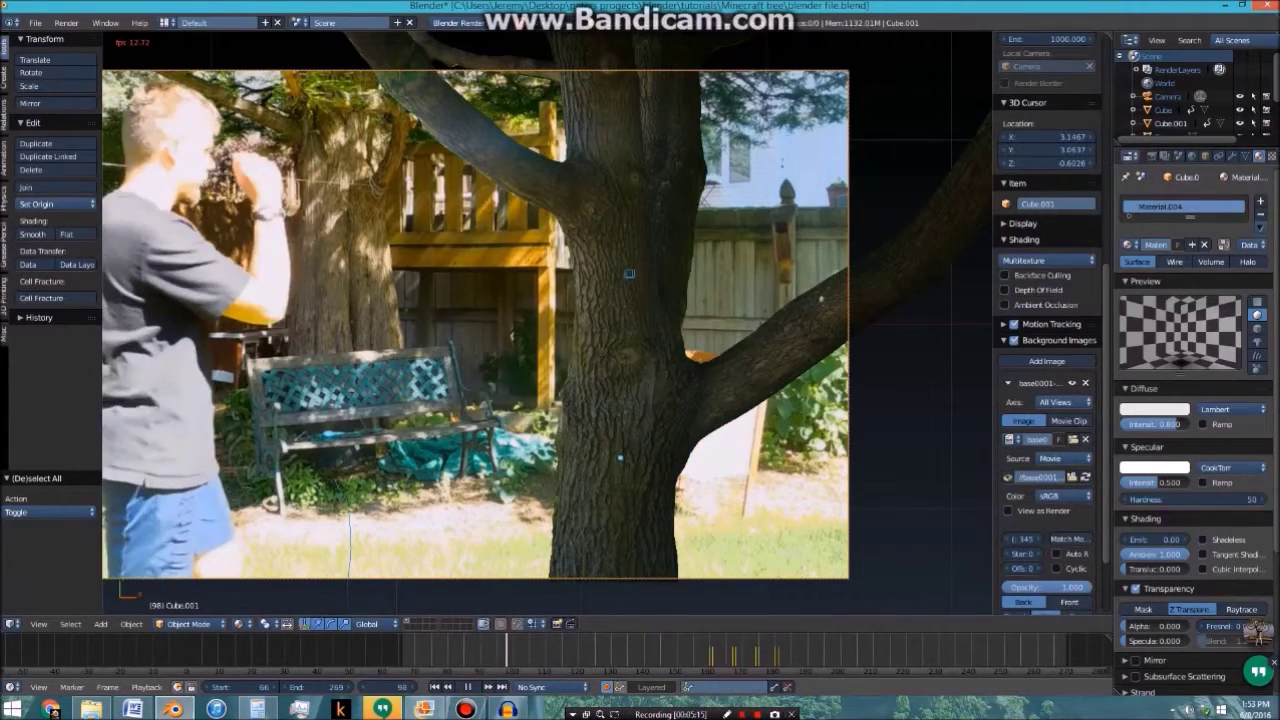
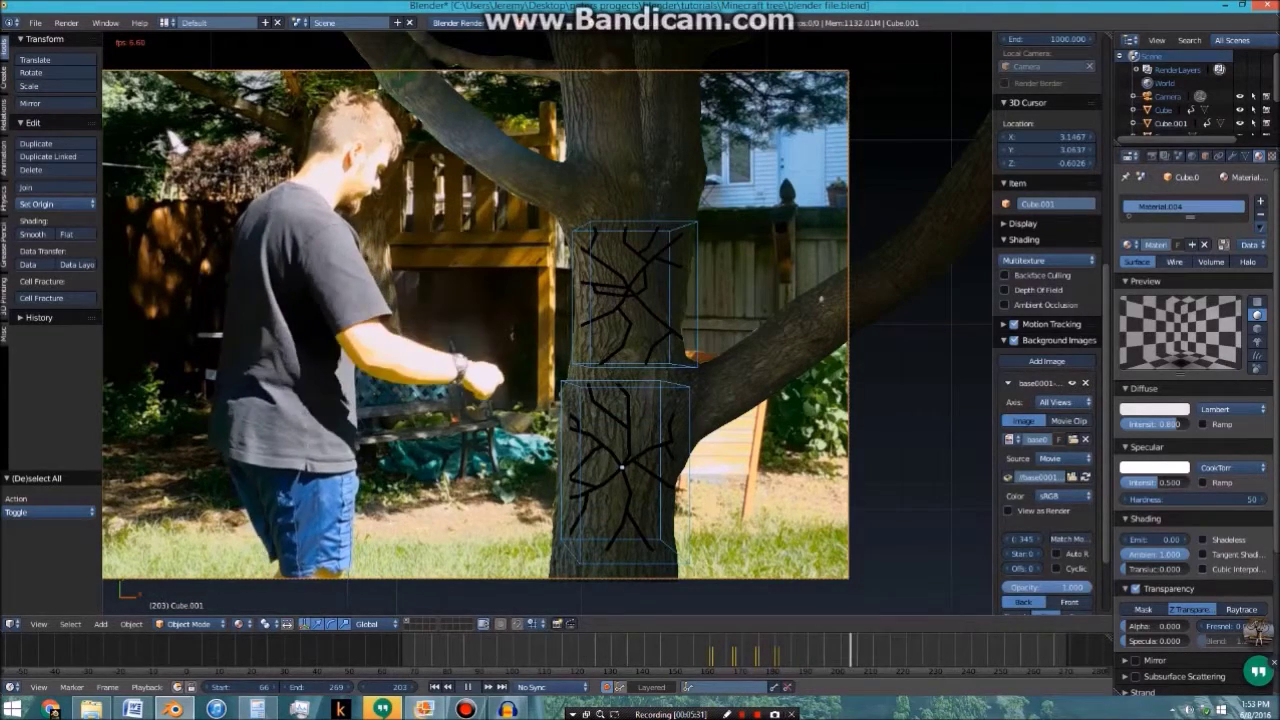
{"action": "left_click", "coordinate": [467, 687]}
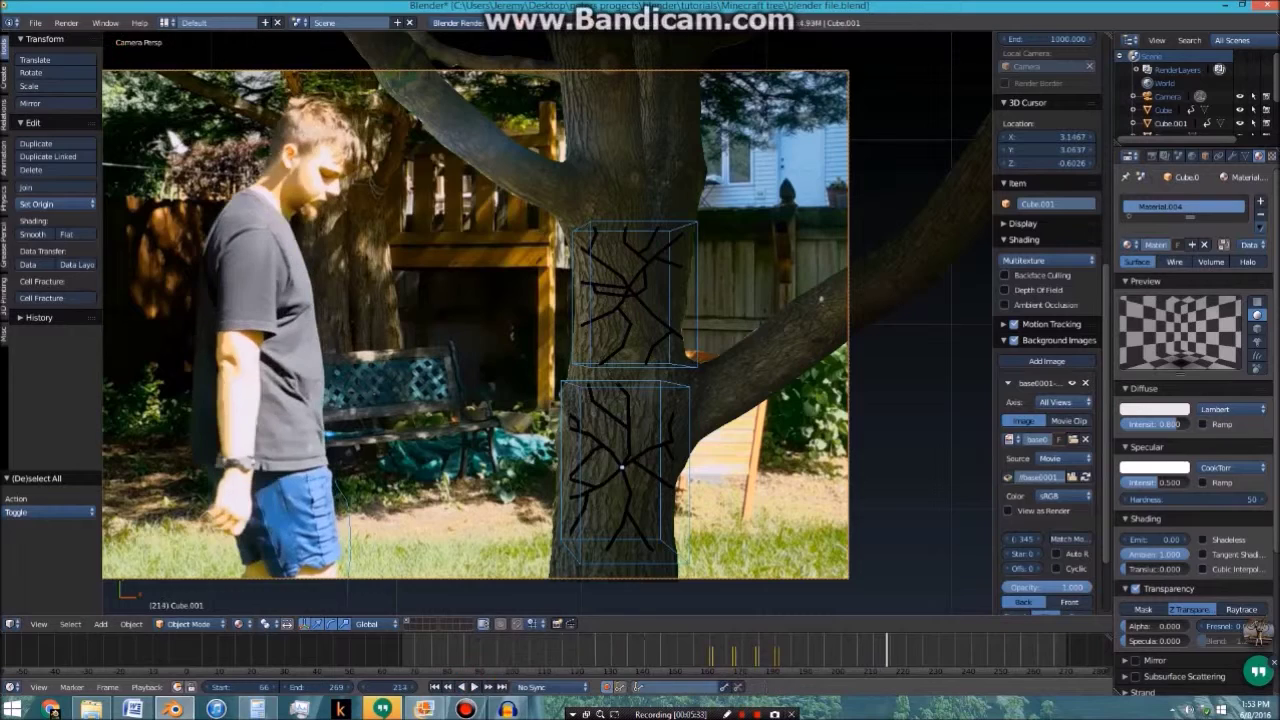
Return to frame 77 and save the project over the existing "blender file.blend"
{"action": "left_click", "coordinate": [429, 657]}
{"action": "key", "text": "Left"}
{"action": "key", "text": "Left"}
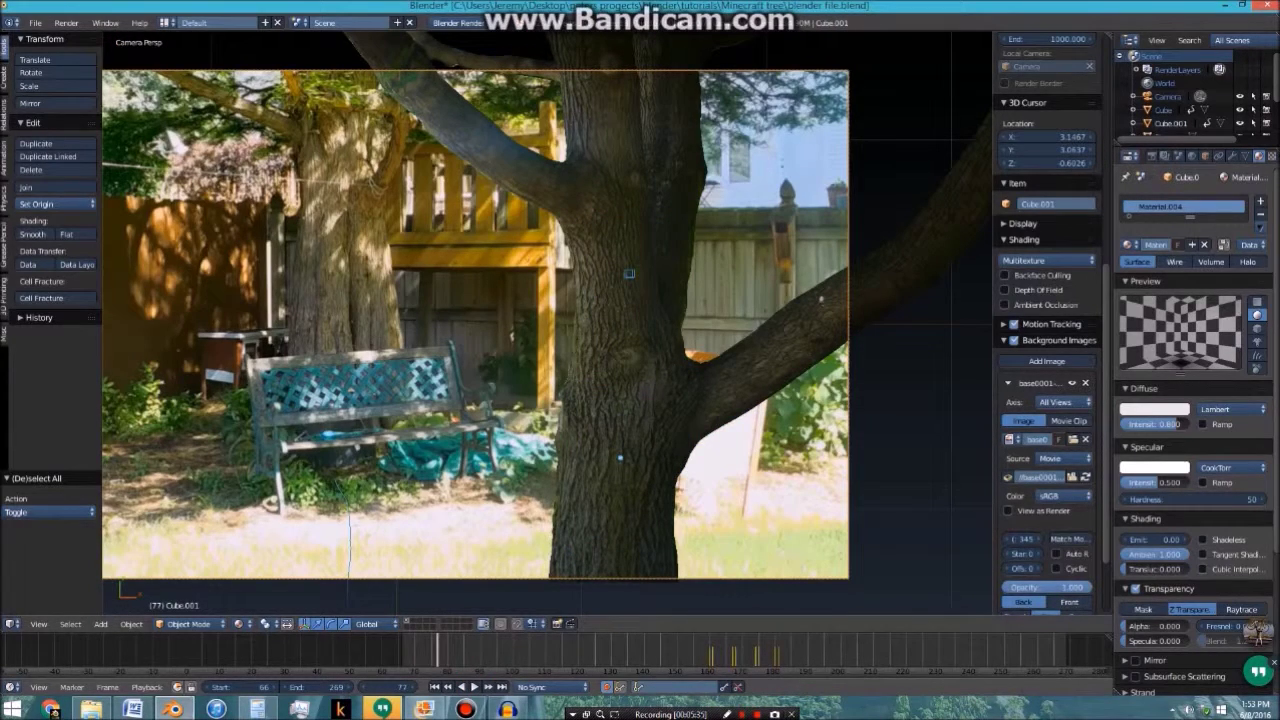
{"action": "key", "text": "ctrl+s"}
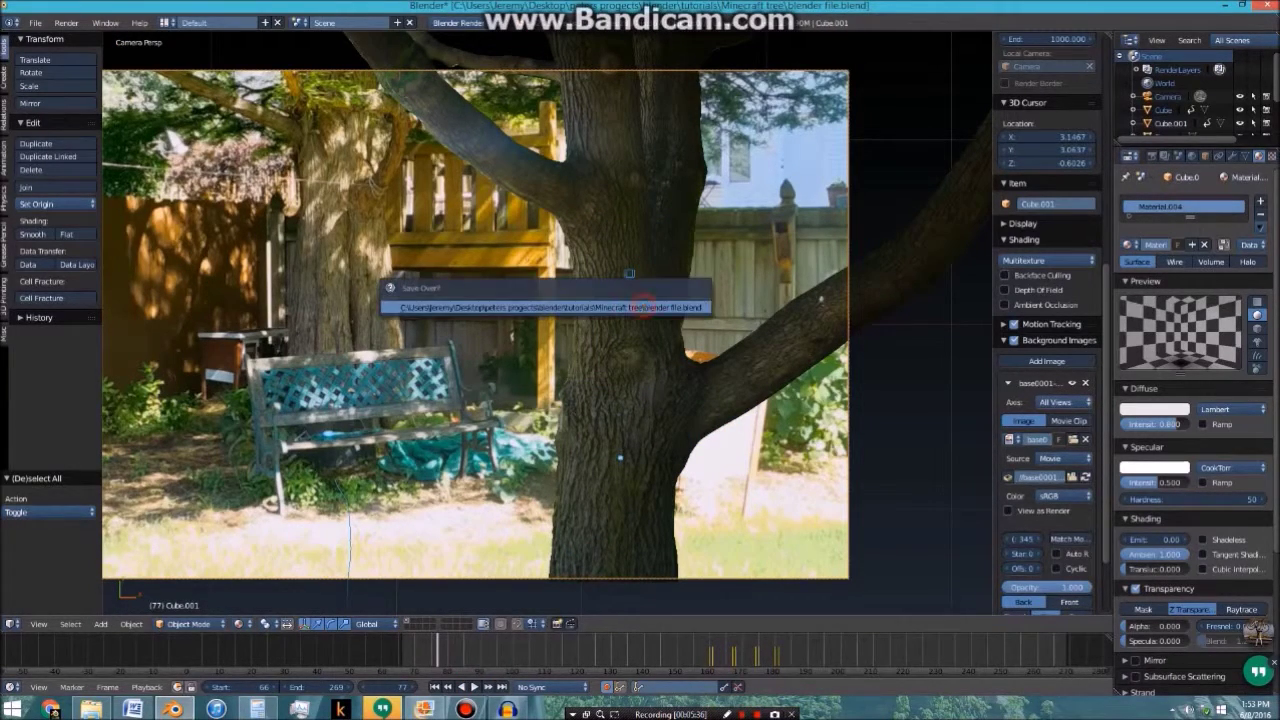
{"action": "left_click", "coordinate": [645, 305]}
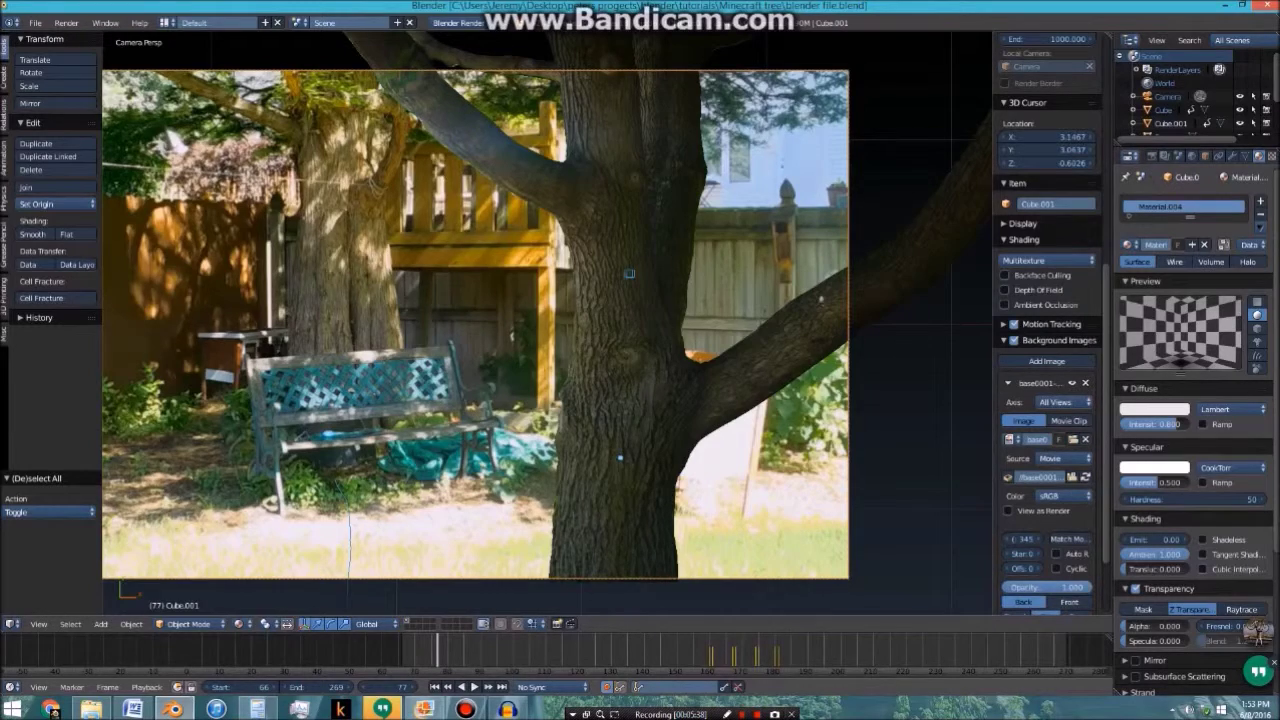
{"action": "middle_click_drag", "start_coordinate": [629, 273], "coordinate": [643, 303]}
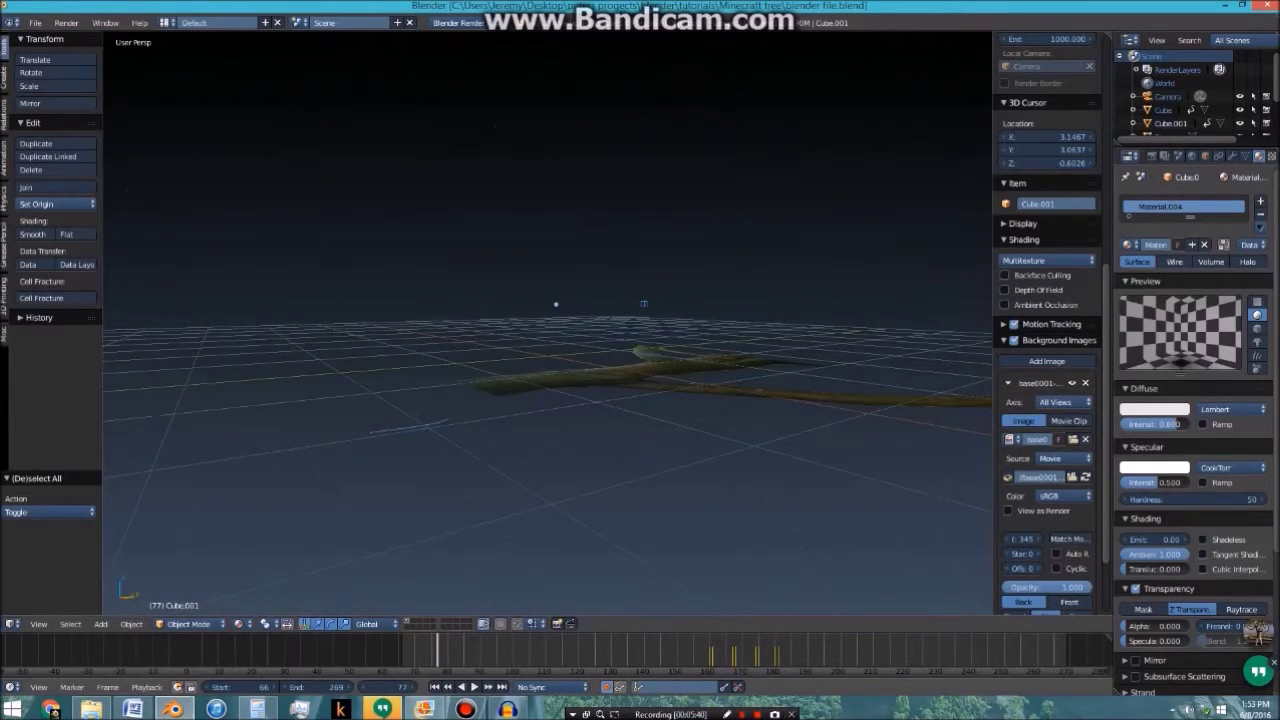
{"action": "key", "text": "KP_0"}
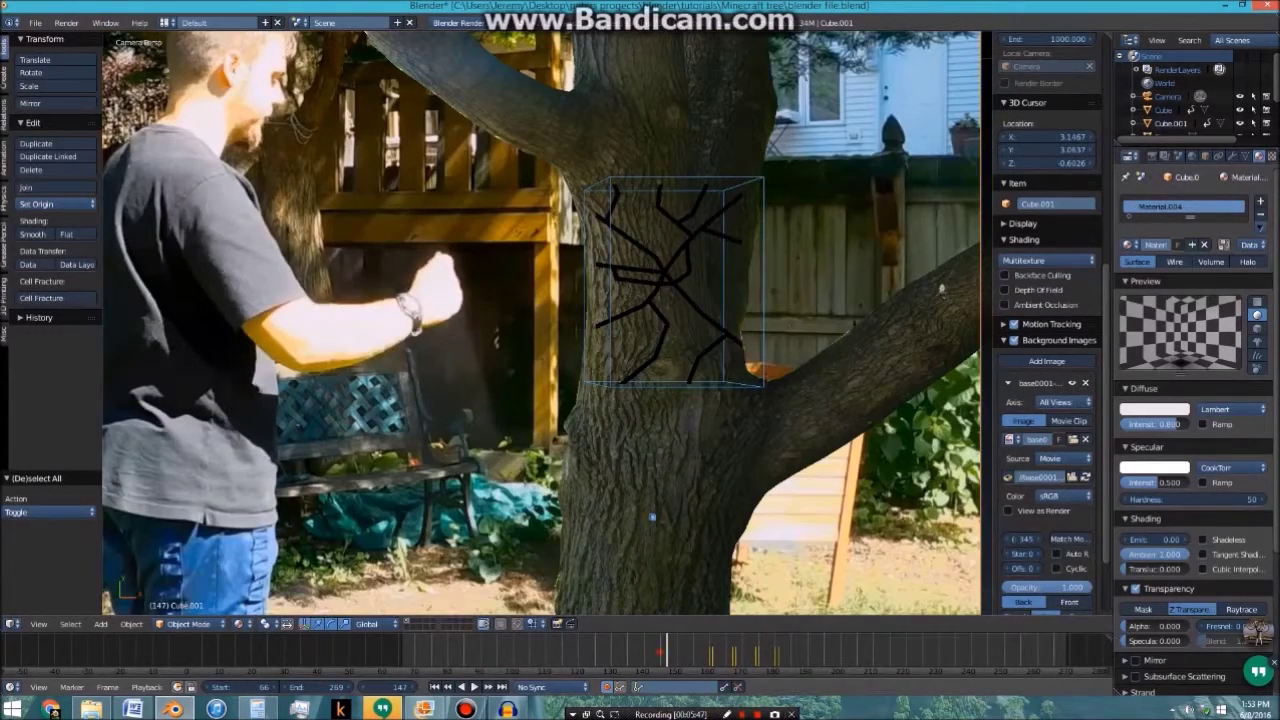
Step back through the footage to about frame 122 and forward to frame 131, checking the upper cracks against the punches
{"action": "key", "text": "Left"}
{"action": "key", "text": "Left"}
{"action": "key", "text": "Left"}
{"action": "key", "text": "Left"}
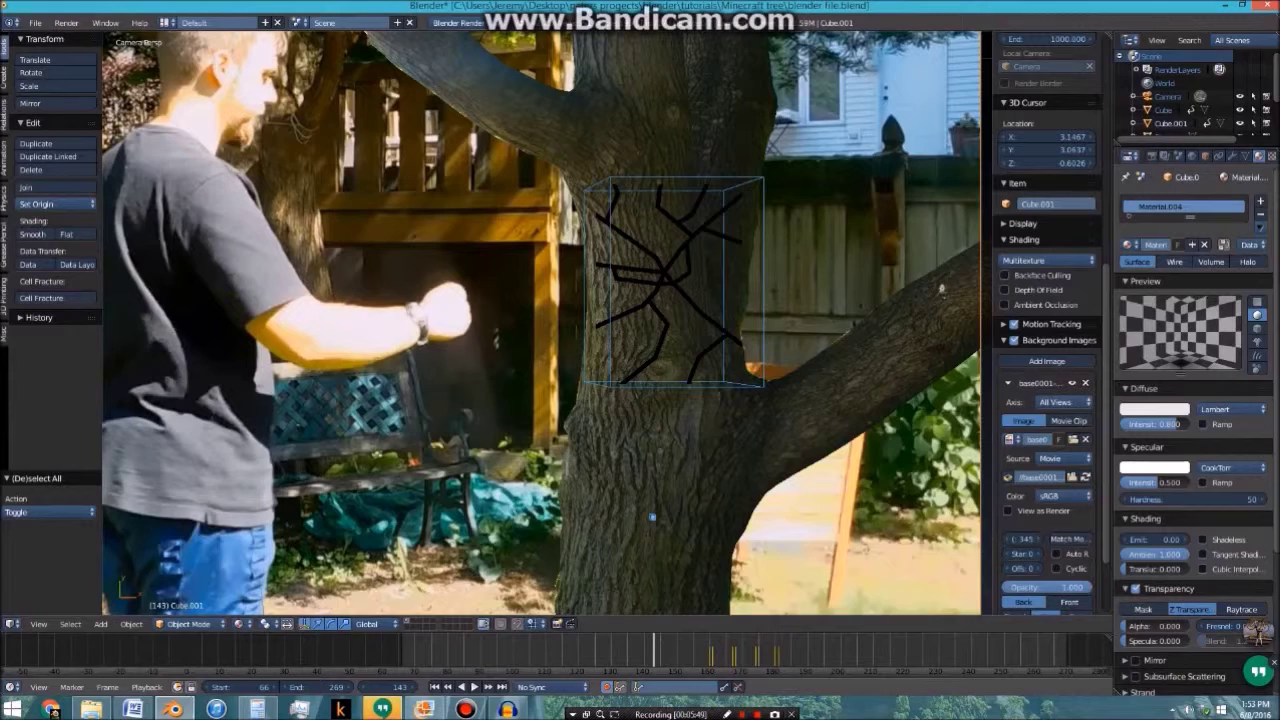
{"action": "key", "text": "Left"}
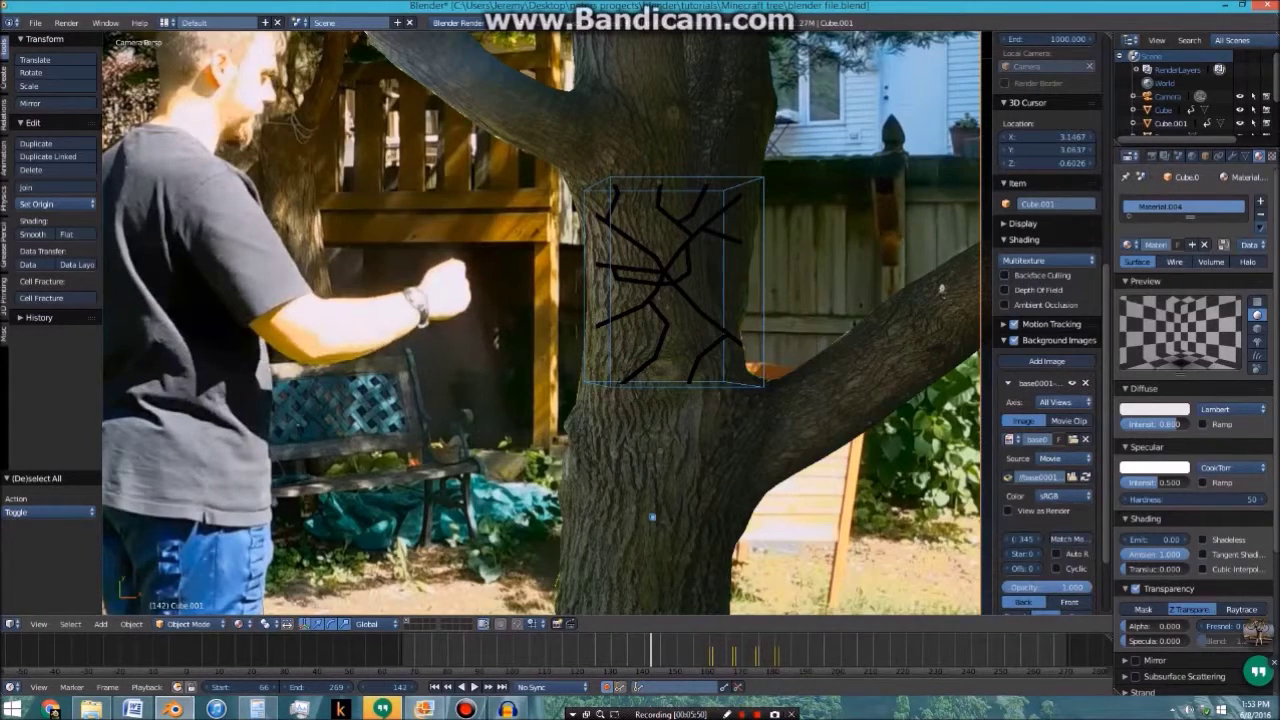
{"action": "key", "text": "Left"}
{"action": "key", "text": "Left"}
{"action": "key", "text": "Left"}
{"action": "key", "text": "Left"}
{"action": "key", "text": "Left"}
{"action": "key", "text": "Left"}
{"action": "key", "text": "Left"}
{"action": "key", "text": "Left"}
{"action": "key", "text": "Left"}
{"action": "key", "text": "Left"}
{"action": "key", "text": "Left"}
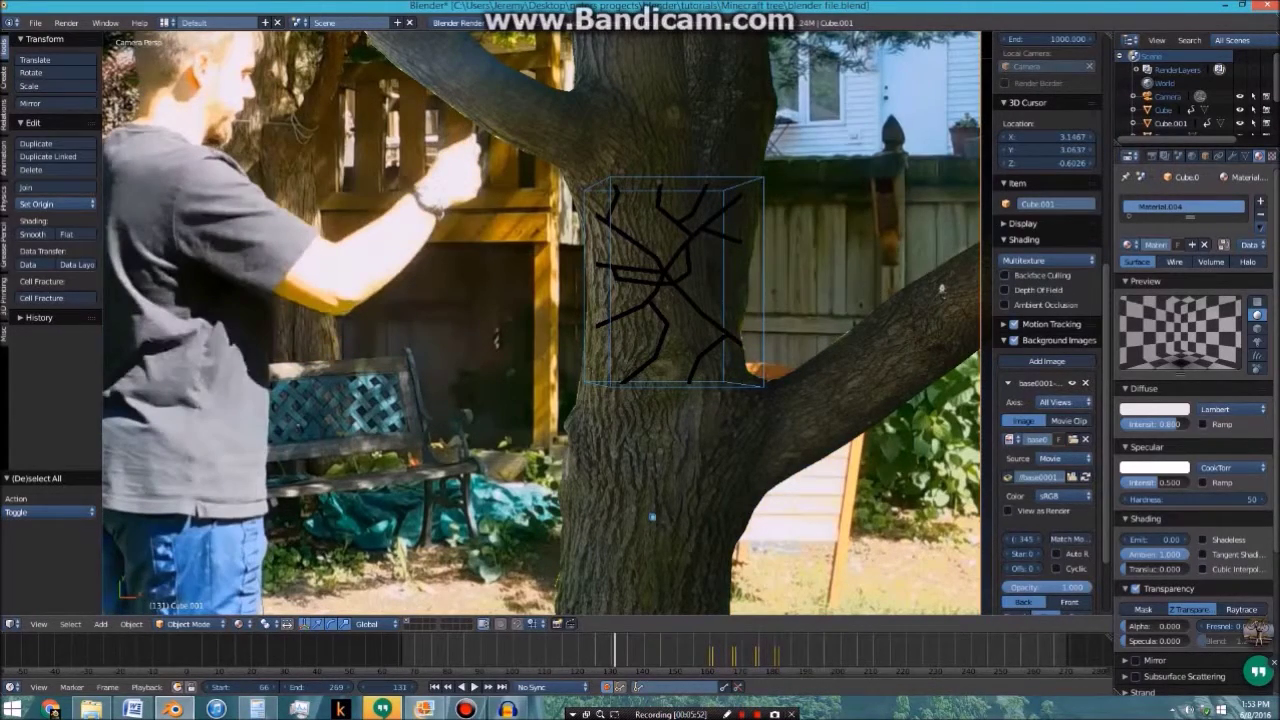
{"action": "key", "text": "Left"}
{"action": "key", "text": "Left"}
{"action": "key", "text": "Left"}
{"action": "key", "text": "Left"}
{"action": "key", "text": "Left"}
{"action": "key", "text": "Left"}
{"action": "key", "text": "Left"}
{"action": "key", "text": "Left"}
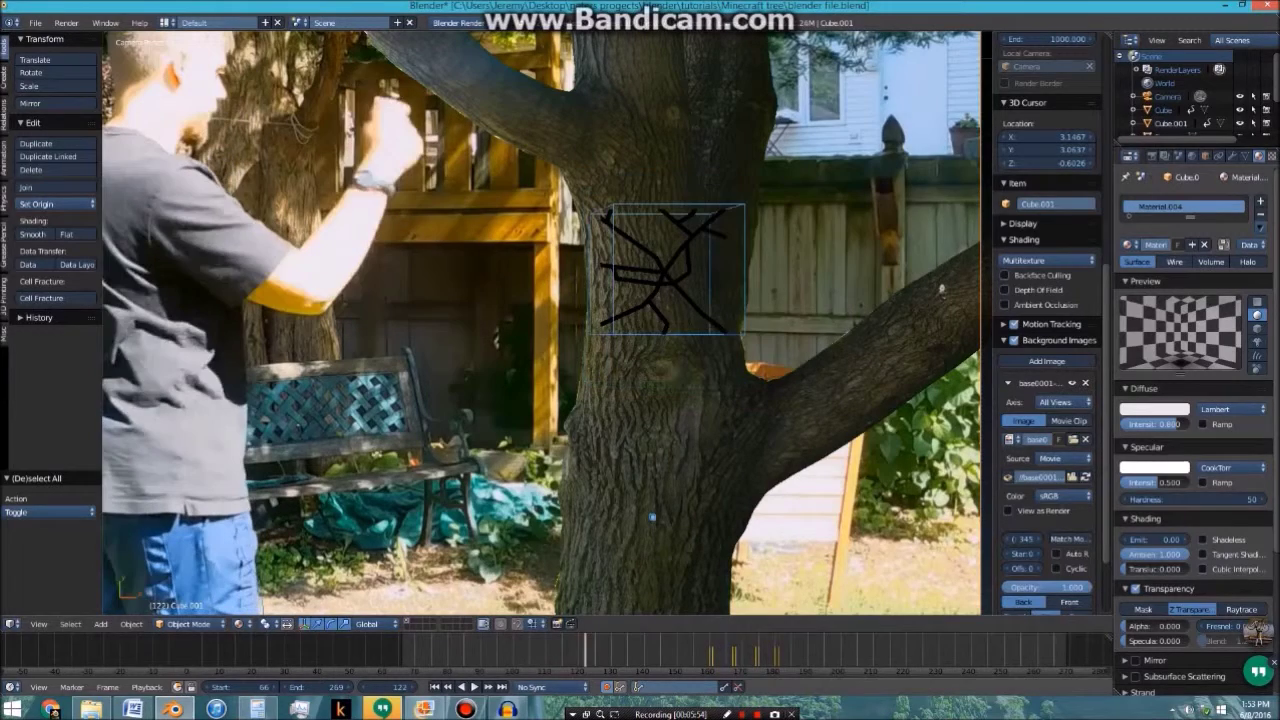
{"action": "key", "text": "Right"}
{"action": "key", "text": "Right"}
{"action": "key", "text": "Right"}
{"action": "key", "text": "Right"}
{"action": "key", "text": "Right"}
{"action": "key", "text": "Right"}
{"action": "key", "text": "Right"}
{"action": "key", "text": "Right"}
{"action": "key", "text": "Right"}
{"action": "key", "text": "Right"}
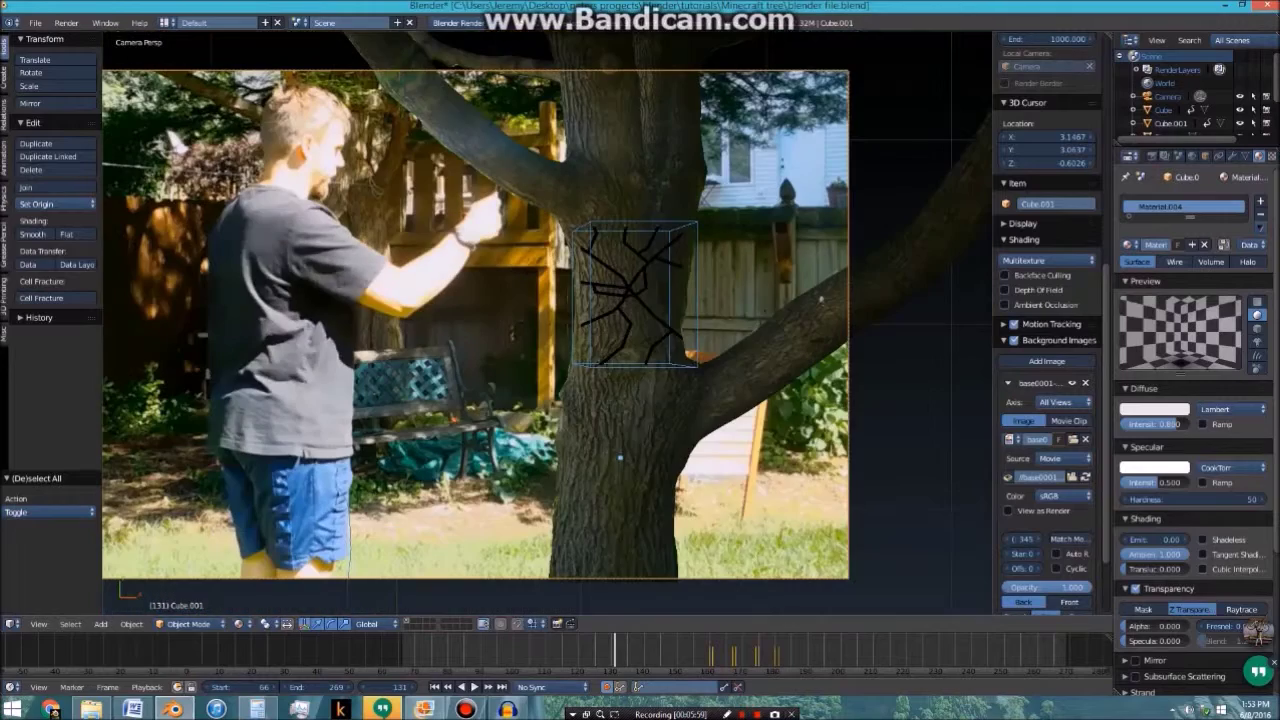
Add a plane mesh to the scene at frame 131 and orbit out of the camera view
{"action": "key", "text": "space"}
{"action": "mouse_move", "coordinate": [650, 395]}
{"action": "mouse_move", "coordinate": [755, 395]}
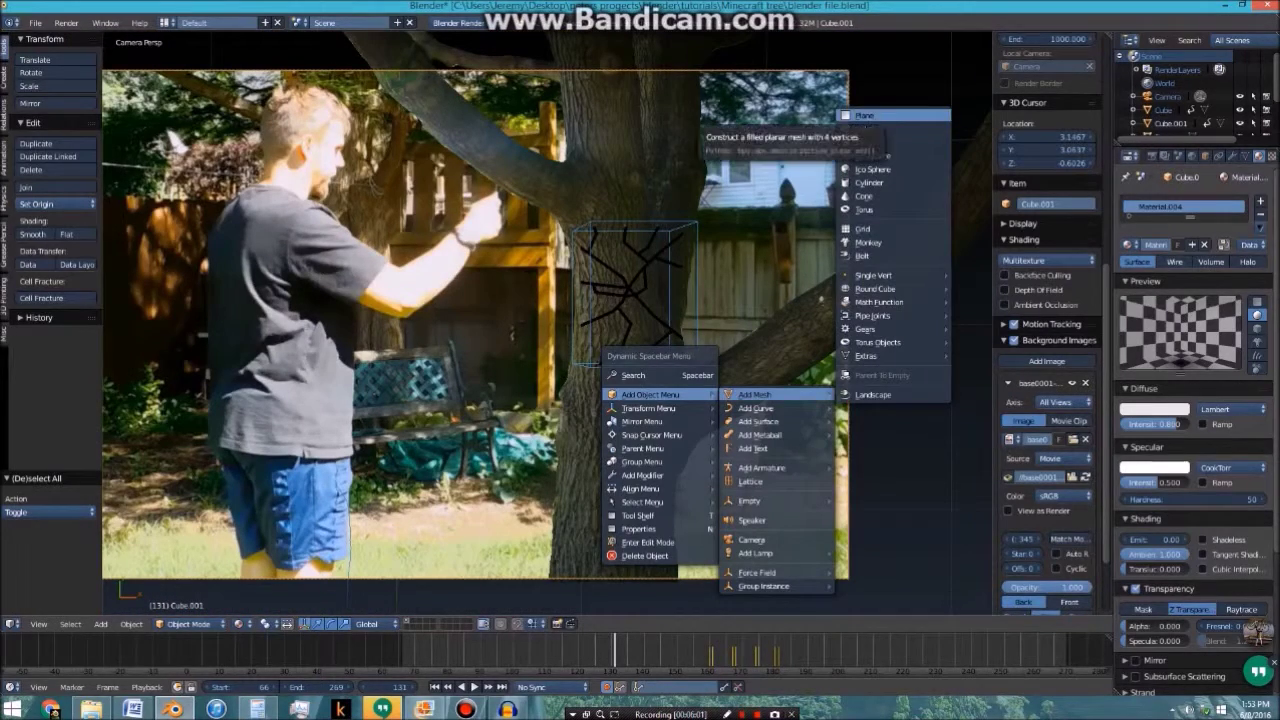
{"action": "left_click", "coordinate": [866, 116]}
{"action": "scroll", "coordinate": [823, 294], "scroll_direction": "down", "scroll_amount": 3}
{"action": "middle_click_drag", "start_coordinate": [823, 294], "coordinate": [690, 268]}
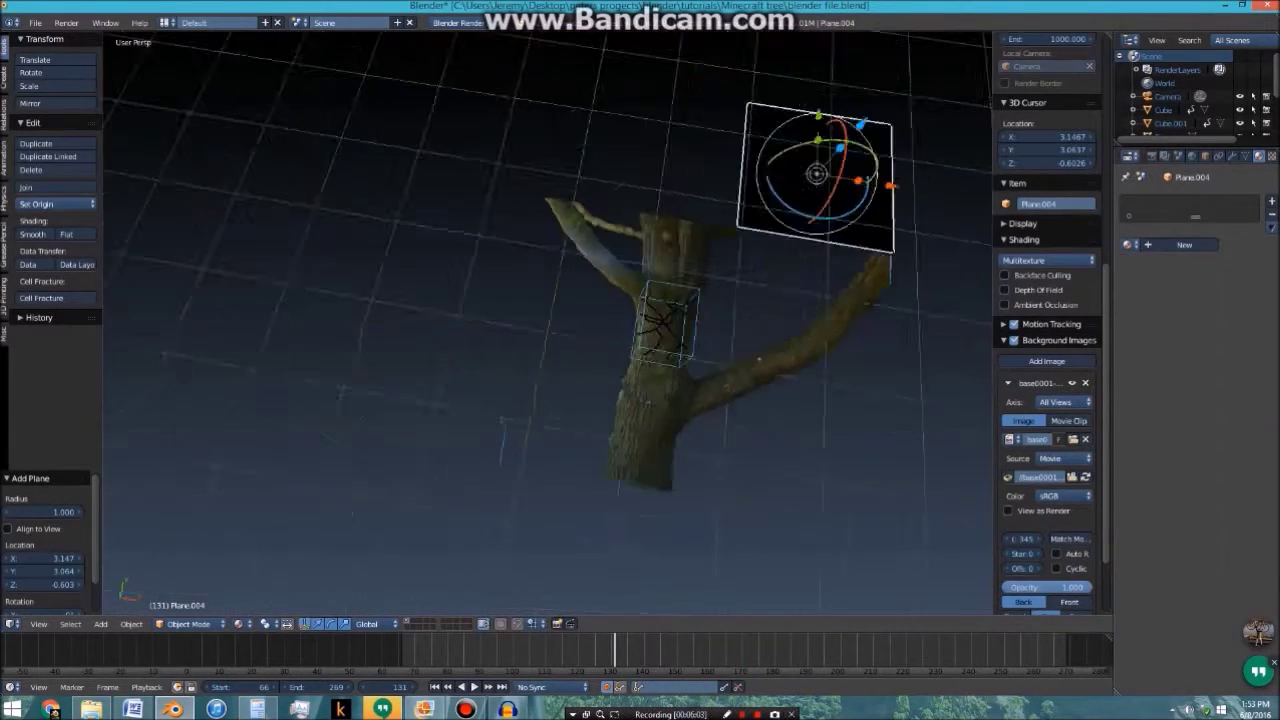
{"action": "key", "text": "g"}
{"action": "key", "text": "z"}
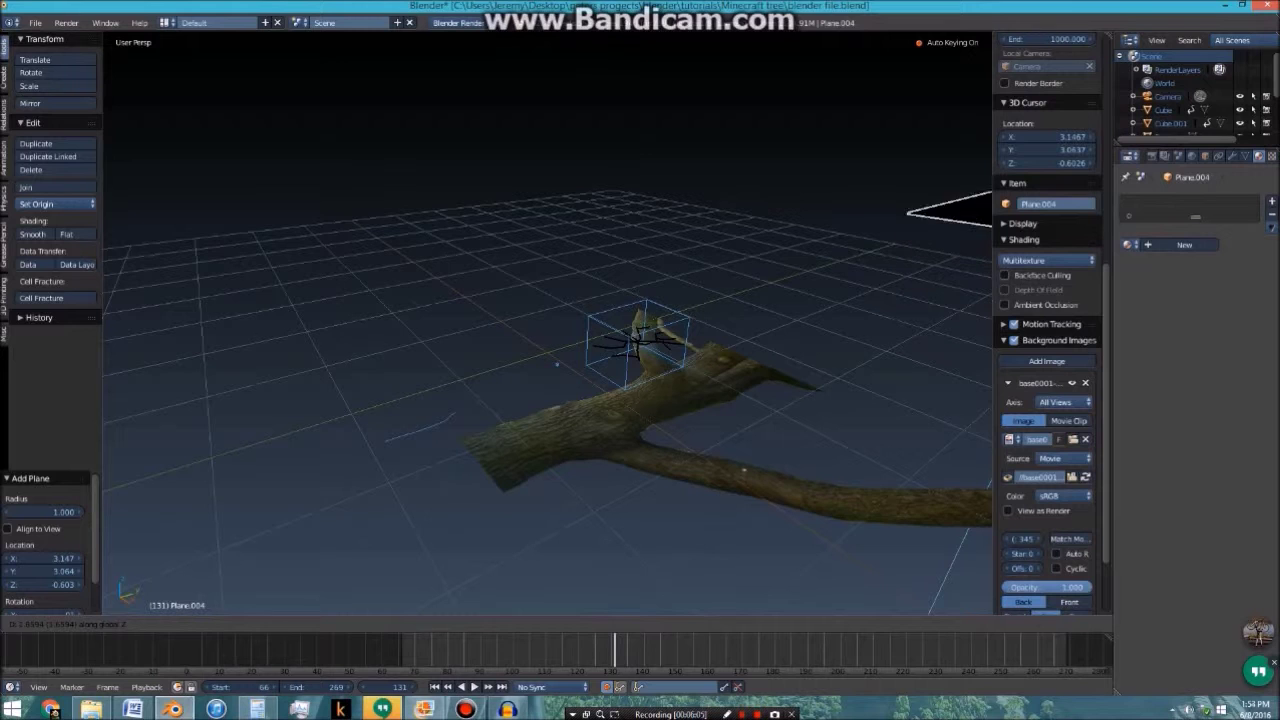
{"action": "key", "text": "Escape"}
{"action": "scroll", "coordinate": [655, 535], "scroll_direction": "down", "scroll_amount": 3}
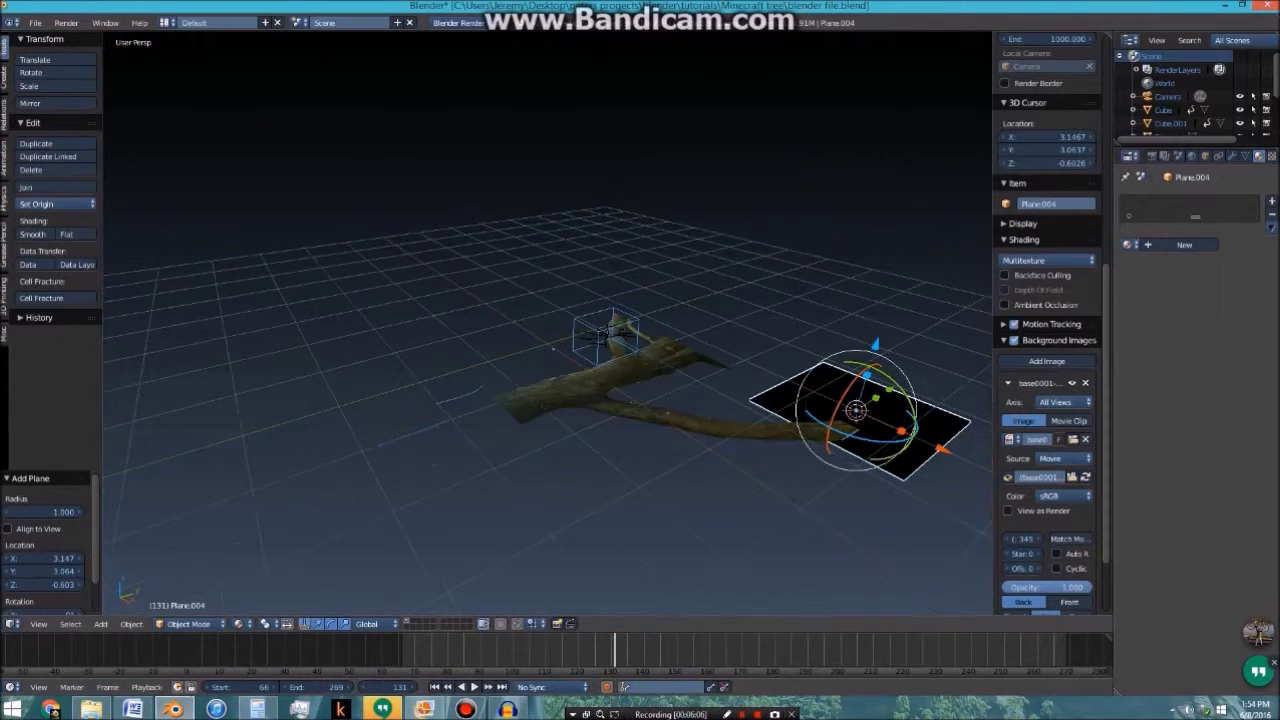
Move the plane between the camera and the upper trunk, then return to the camera view
{"action": "middle_click_drag", "start_coordinate": [655, 540], "coordinate": [659, 497]}
{"action": "key", "text": "g"}
{"action": "left_click", "coordinate": [418, 318]}
{"action": "key", "text": "KP_0"}
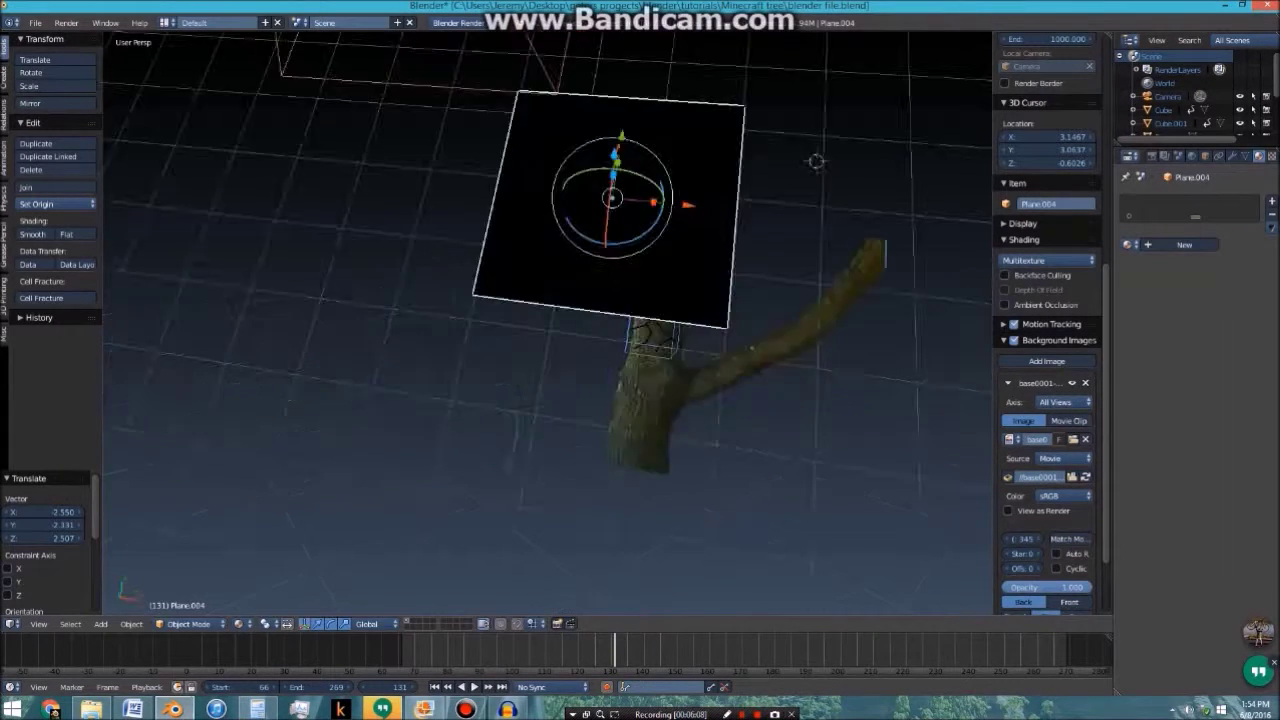
Scale the plane down and position it over the upper crack cube in the camera view
{"action": "key", "text": "s"}
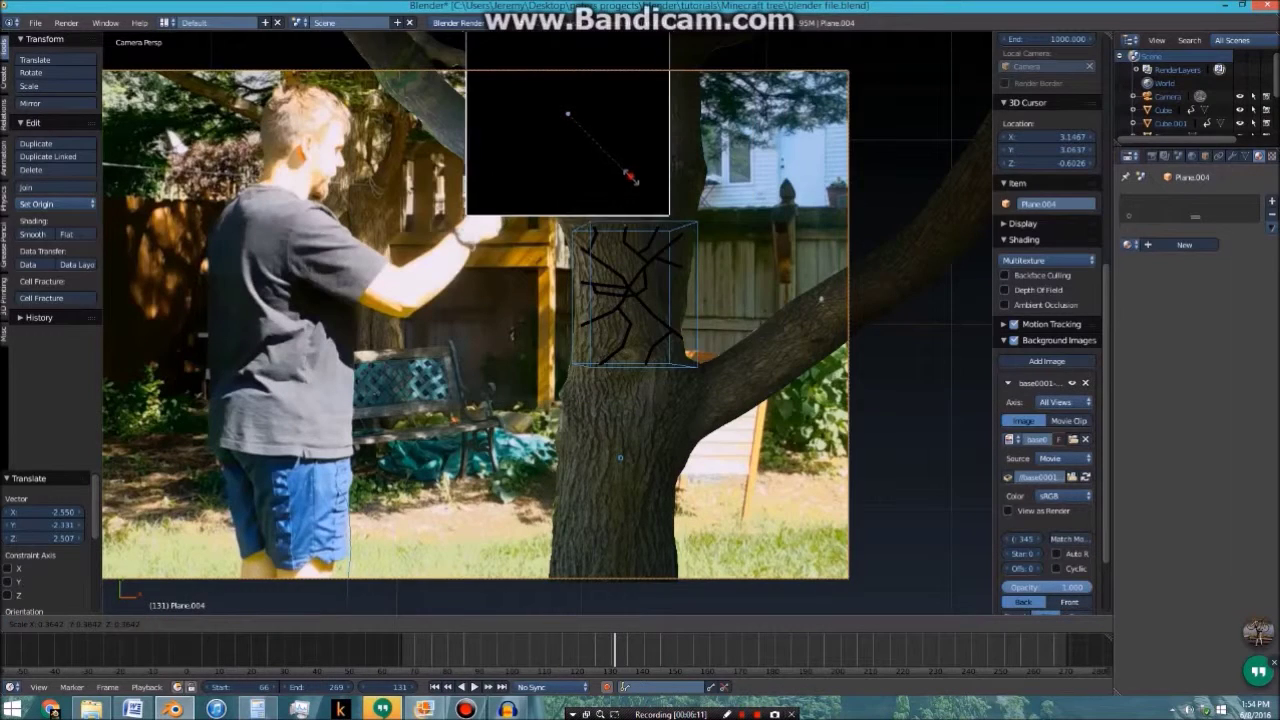
{"action": "left_click", "coordinate": [625, 182]}
{"action": "key", "text": "g"}
{"action": "left_click", "coordinate": [664, 387]}
{"action": "key", "text": "s"}
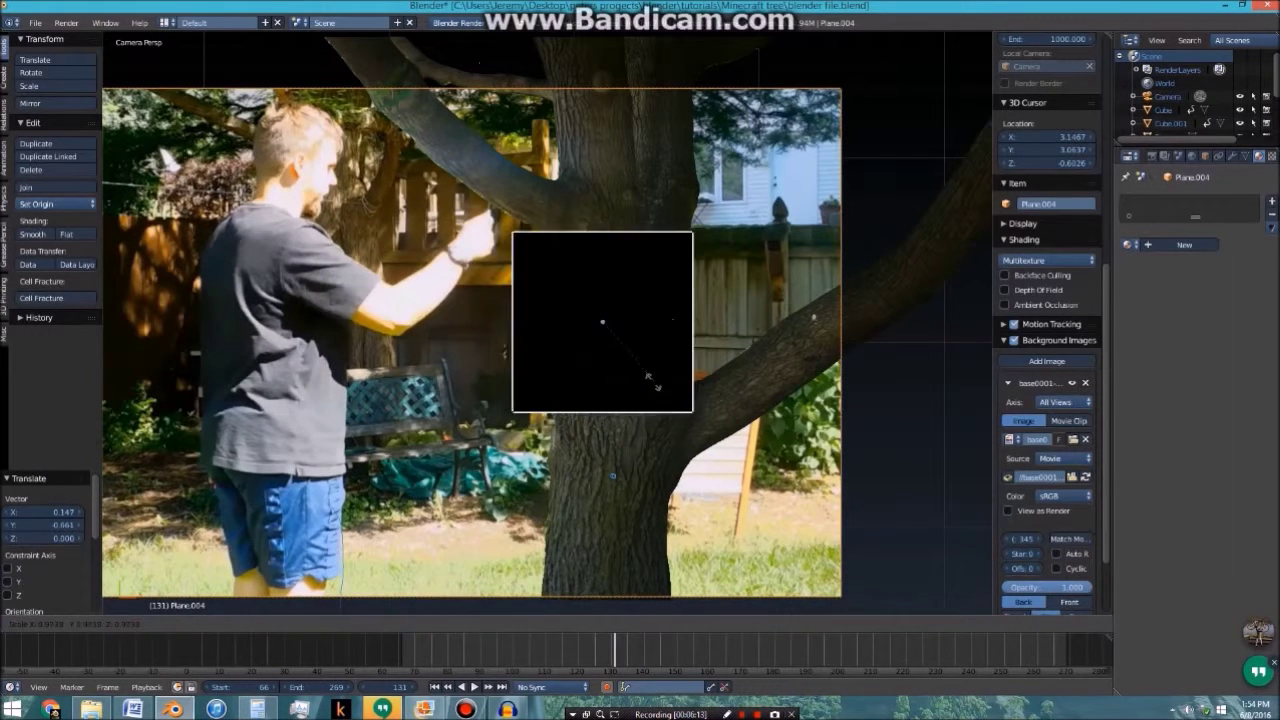
{"action": "left_click", "coordinate": [651, 381]}
{"action": "key", "text": "g"}
{"action": "left_click", "coordinate": [656, 377]}
{"action": "scroll", "coordinate": [680, 374], "scroll_direction": "up", "scroll_amount": 2}
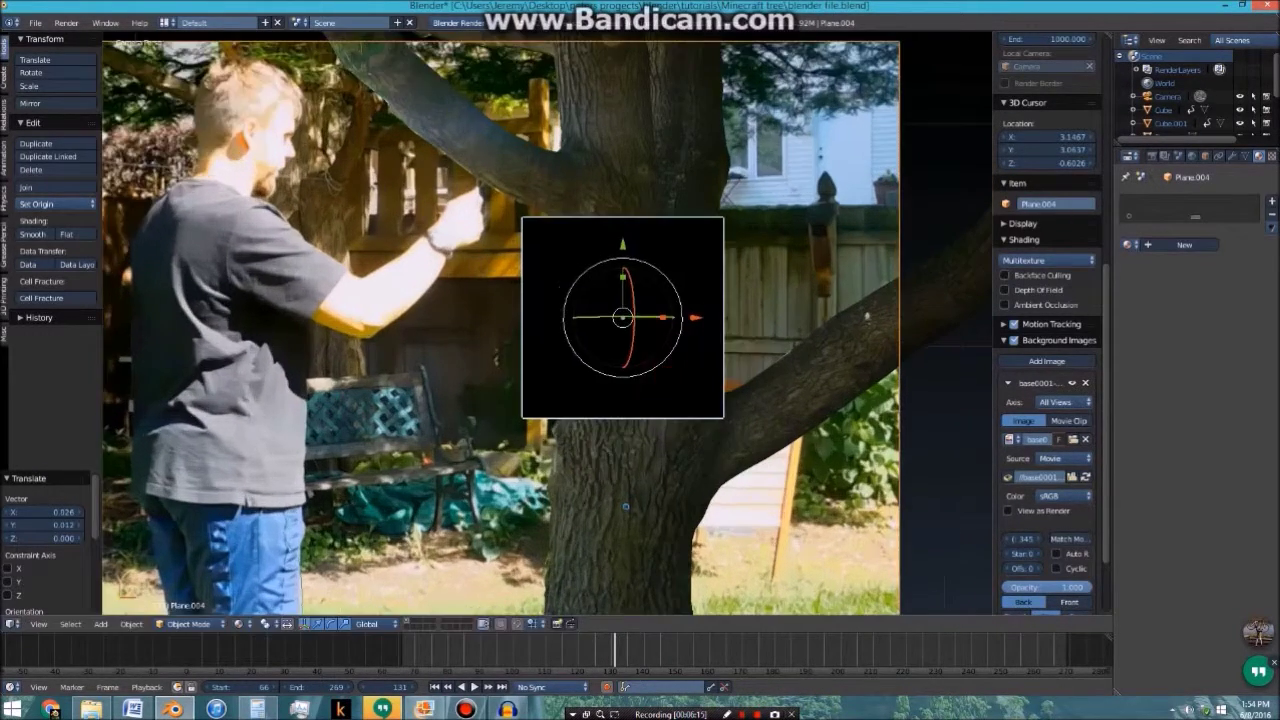
Enlarge the plane by about 1.05, stretch it about 1.12 along Y, and nudge it to cover the upper cracked trunk section
{"action": "middle_click_drag", "start_coordinate": [827, 360], "coordinate": [761, 350], "text": "shift"}
{"action": "key", "text": "s"}
{"action": "left_click", "coordinate": [770, 352]}
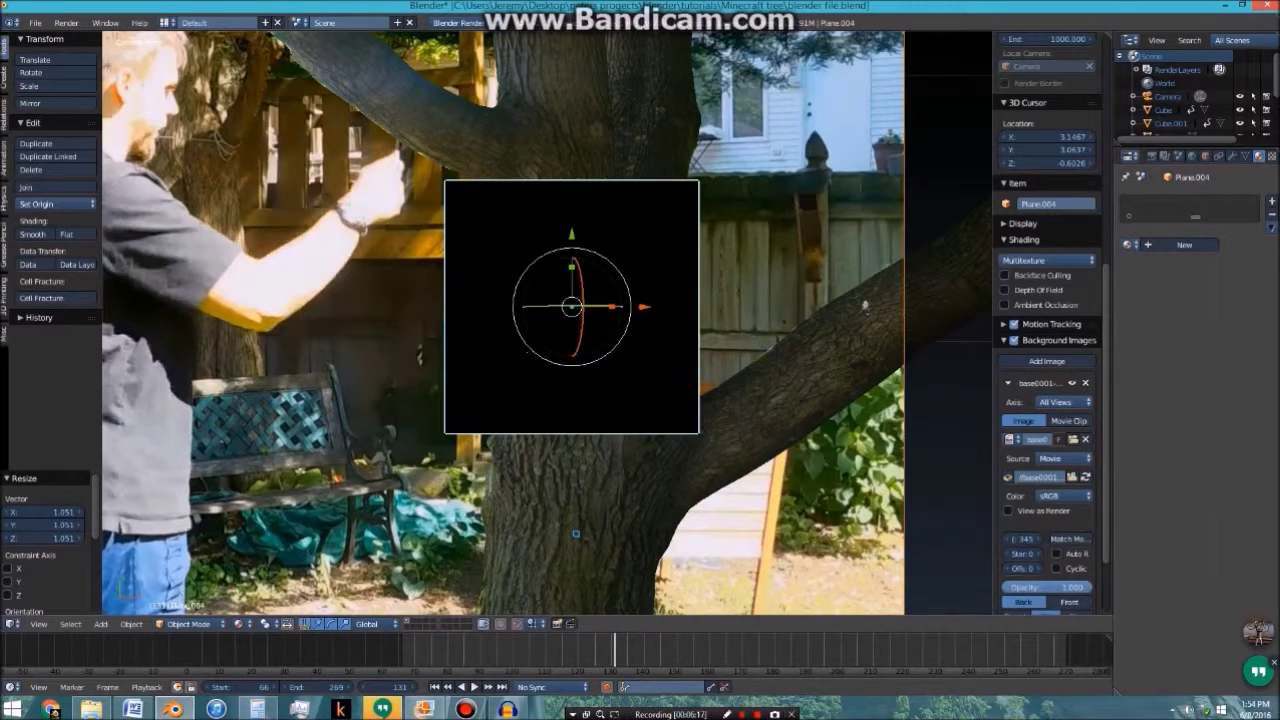
{"action": "key", "text": "s"}
{"action": "key", "text": "y"}
{"action": "key", "text": "Return"}
{"action": "key", "text": "g"}
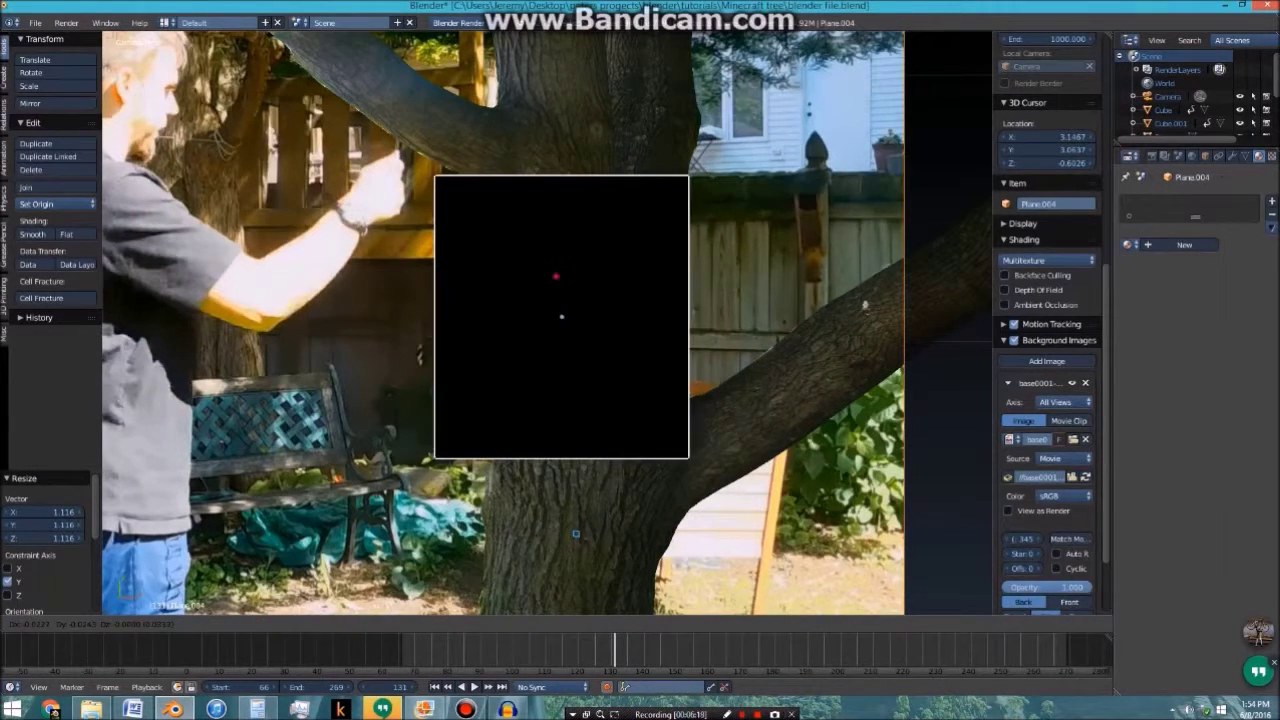
{"action": "key", "text": "Return"}
{"action": "scroll", "coordinate": [566, 469], "scroll_direction": "down", "scroll_amount": 2}
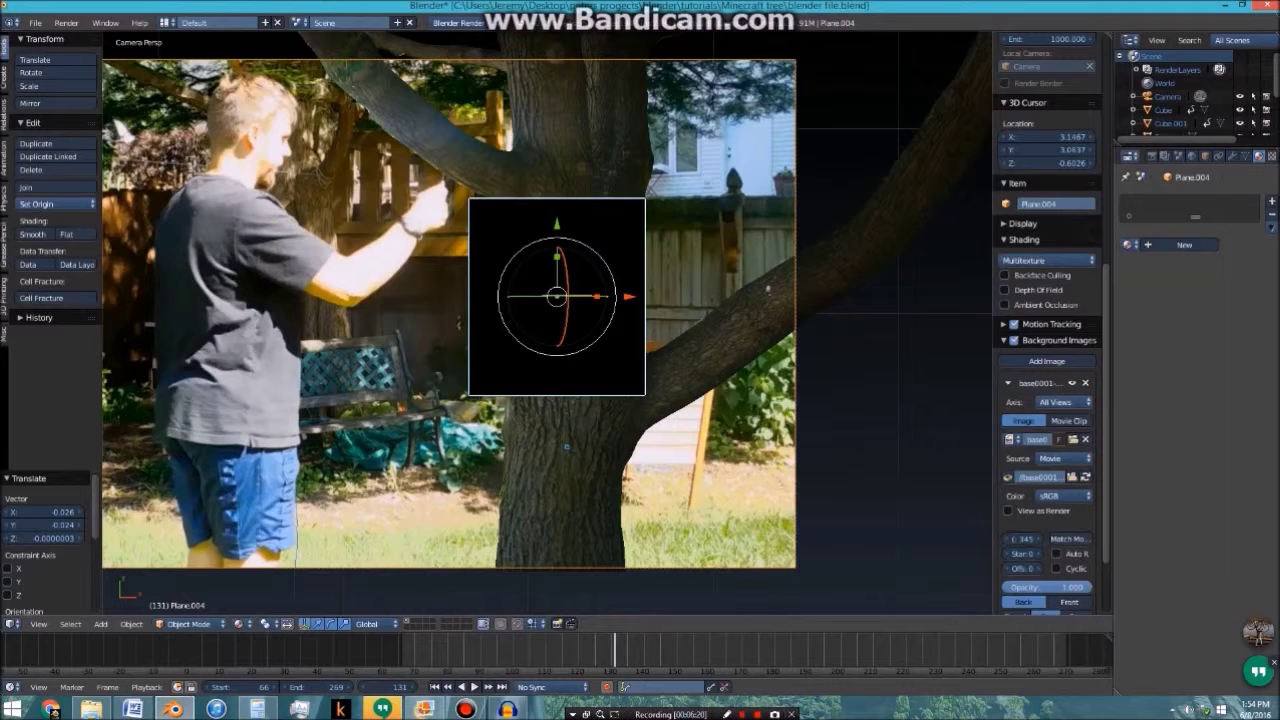
{"action": "scroll", "coordinate": [552, 471], "scroll_direction": "up", "scroll_amount": 2}
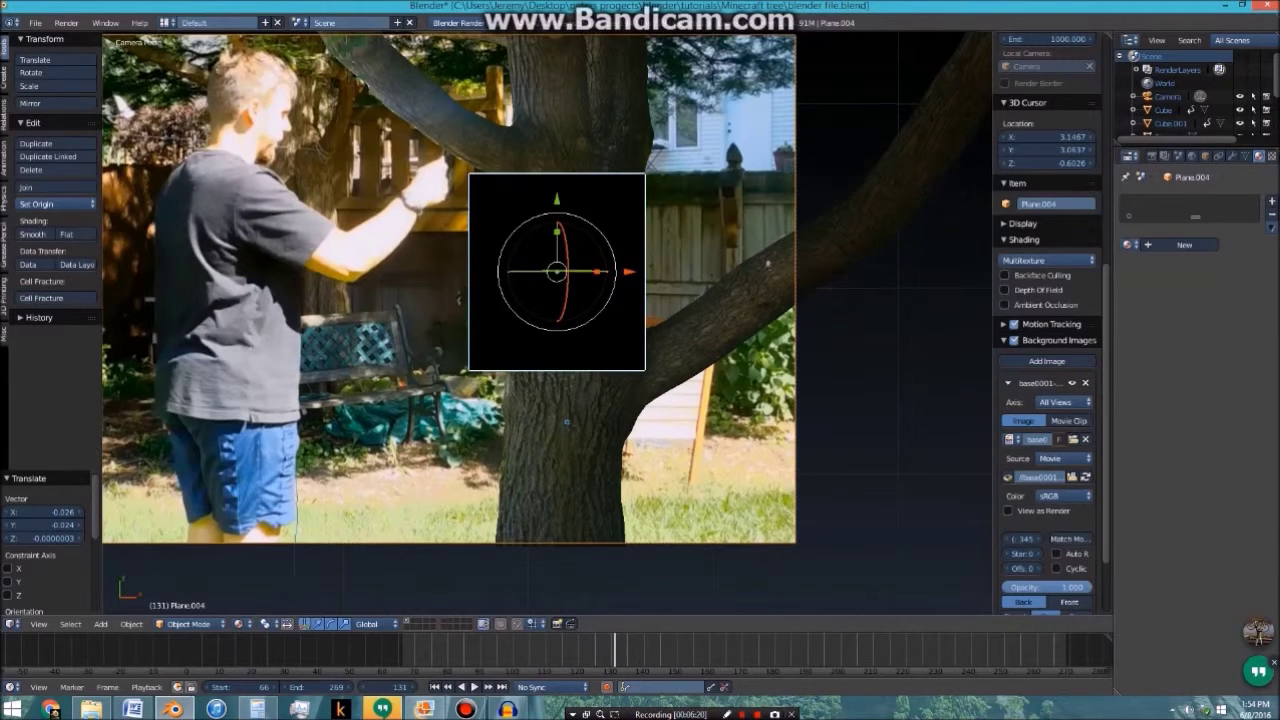
Give the plane a new material with Mask transparency at alpha 0, and test-render frame 131
{"action": "left_click", "coordinate": [1184, 244]}
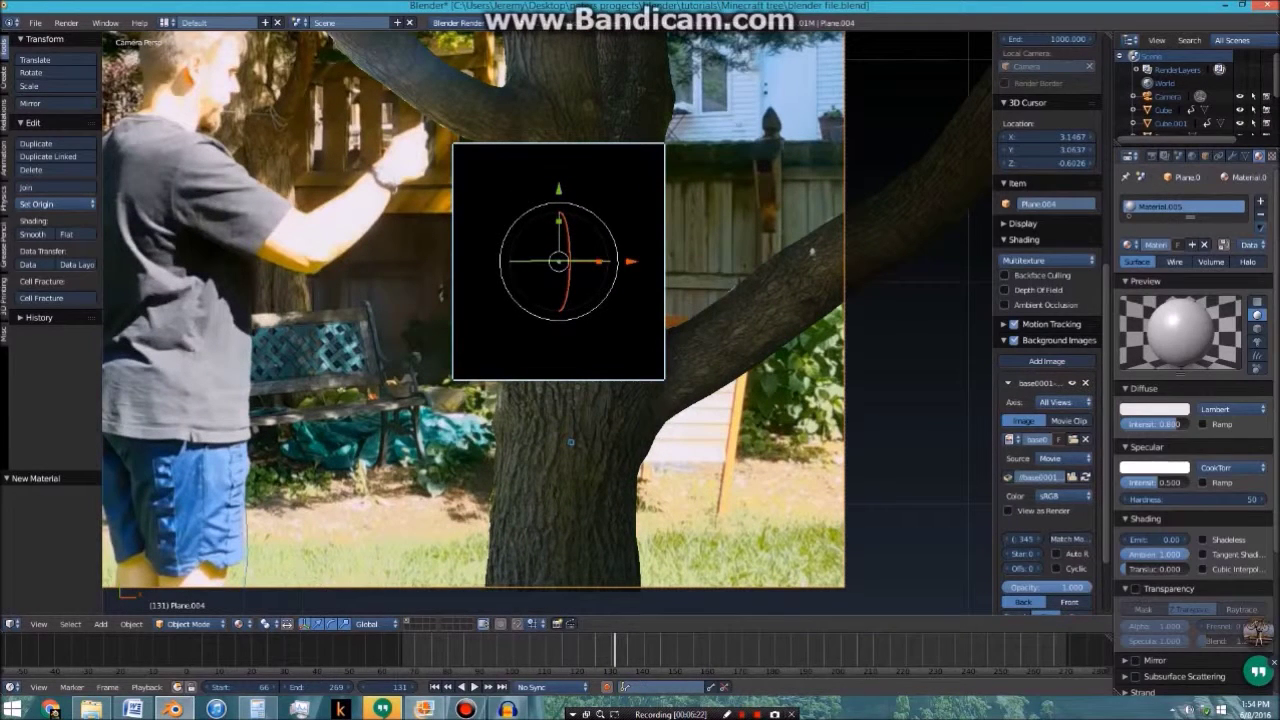
{"action": "left_click", "coordinate": [1135, 589]}
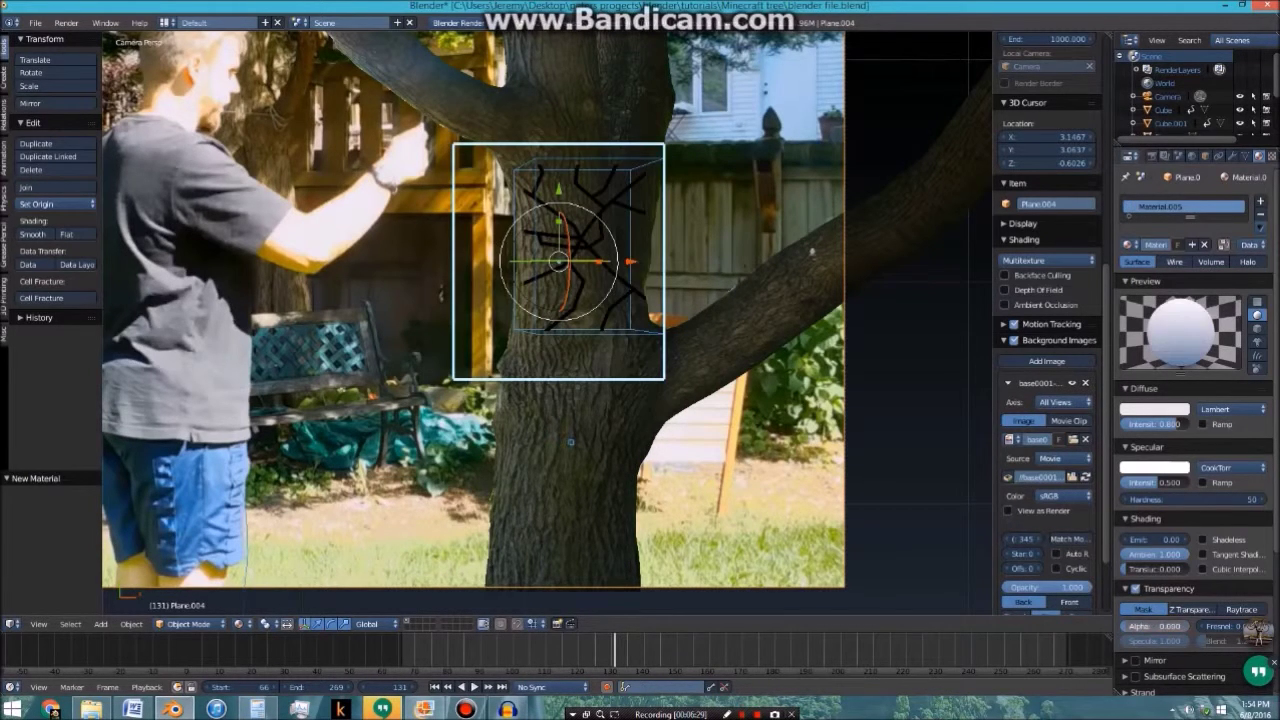
{"action": "key", "text": "F12"}
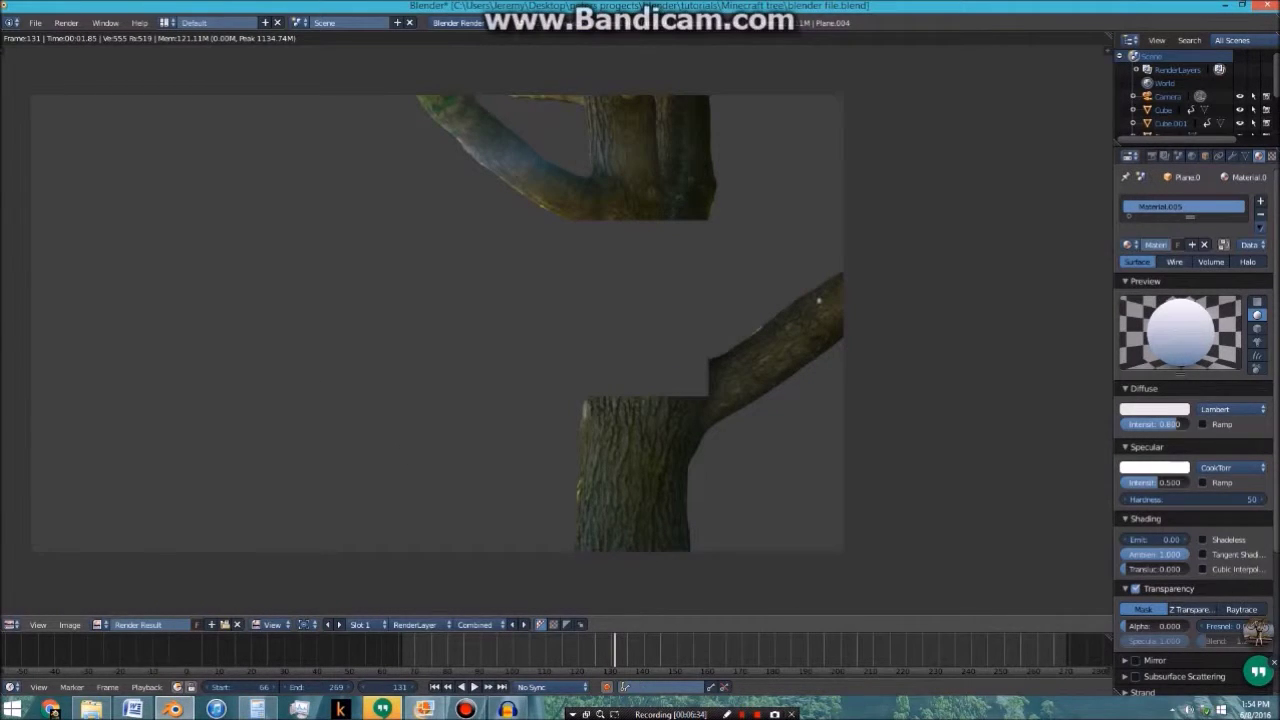
{"action": "key", "text": "Escape"}
{"action": "scroll", "coordinate": [545, 320], "scroll_direction": "up", "scroll_amount": 2}
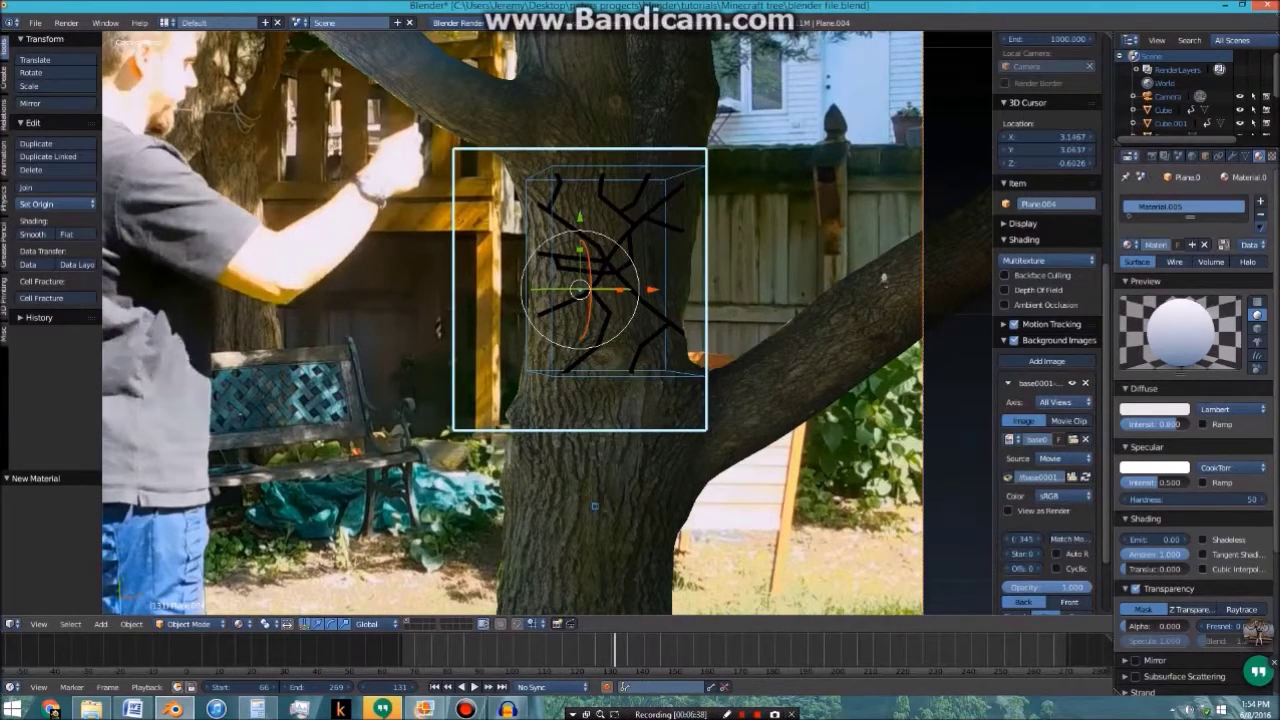
Enable automatic keyframing and keyframe the plane's location over the upper cracks at frame 131
{"action": "key", "text": "Left"}
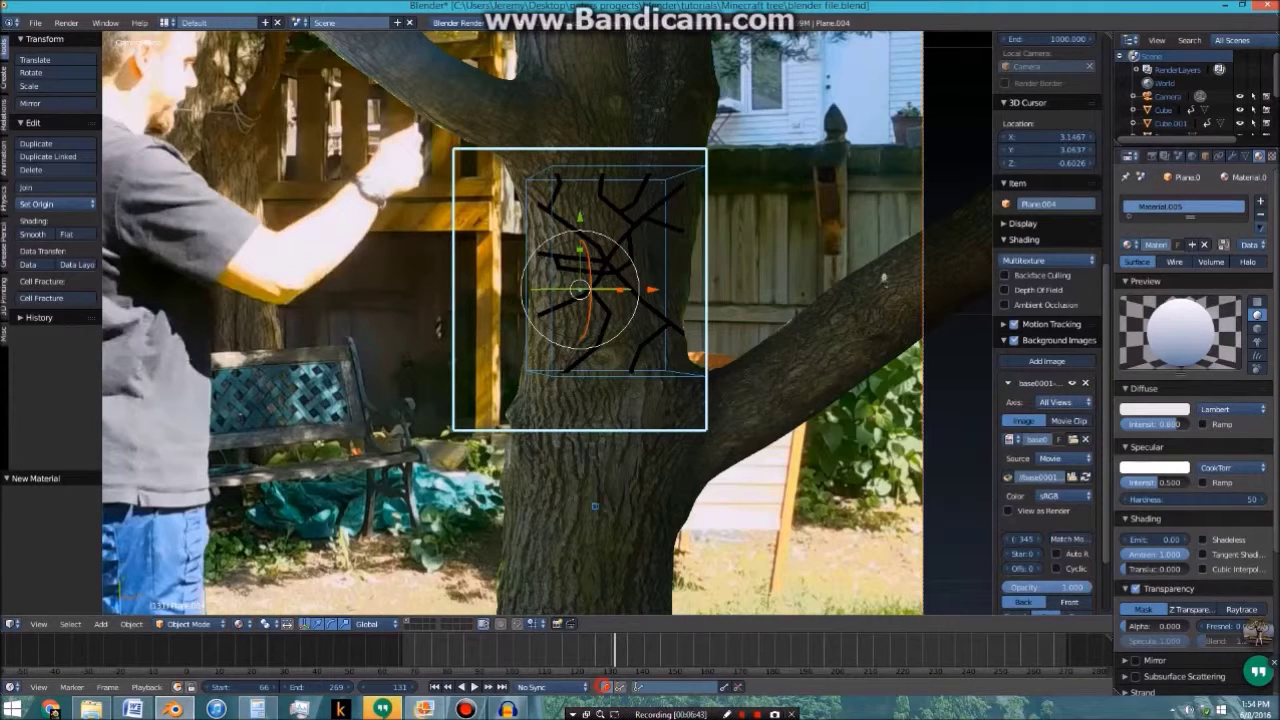
{"action": "key", "text": "g"}
{"action": "left_click", "coordinate": [640, 487]}
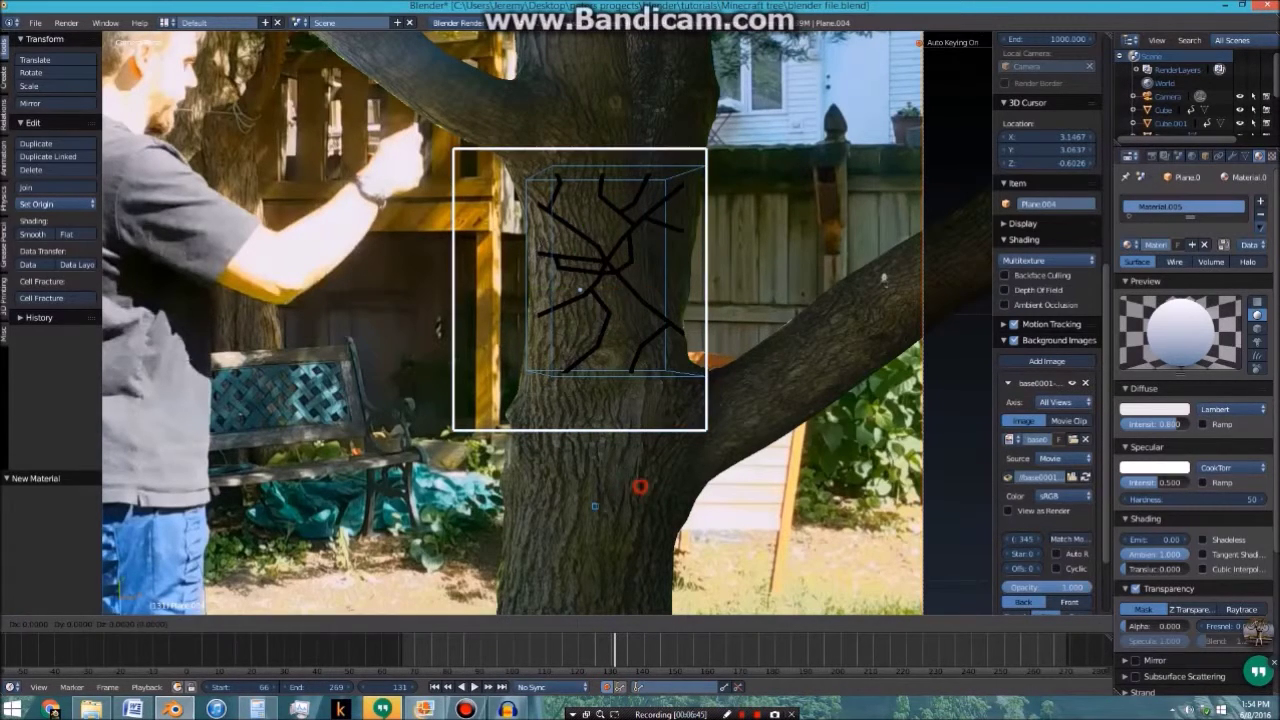
At frame 130, move the plane clear of the trunk to the area behind the man, keyframing its location
{"action": "key", "text": "Left"}
{"action": "scroll", "coordinate": [547, 322], "scroll_direction": "down", "scroll_amount": 5}
{"action": "key", "text": "g"}
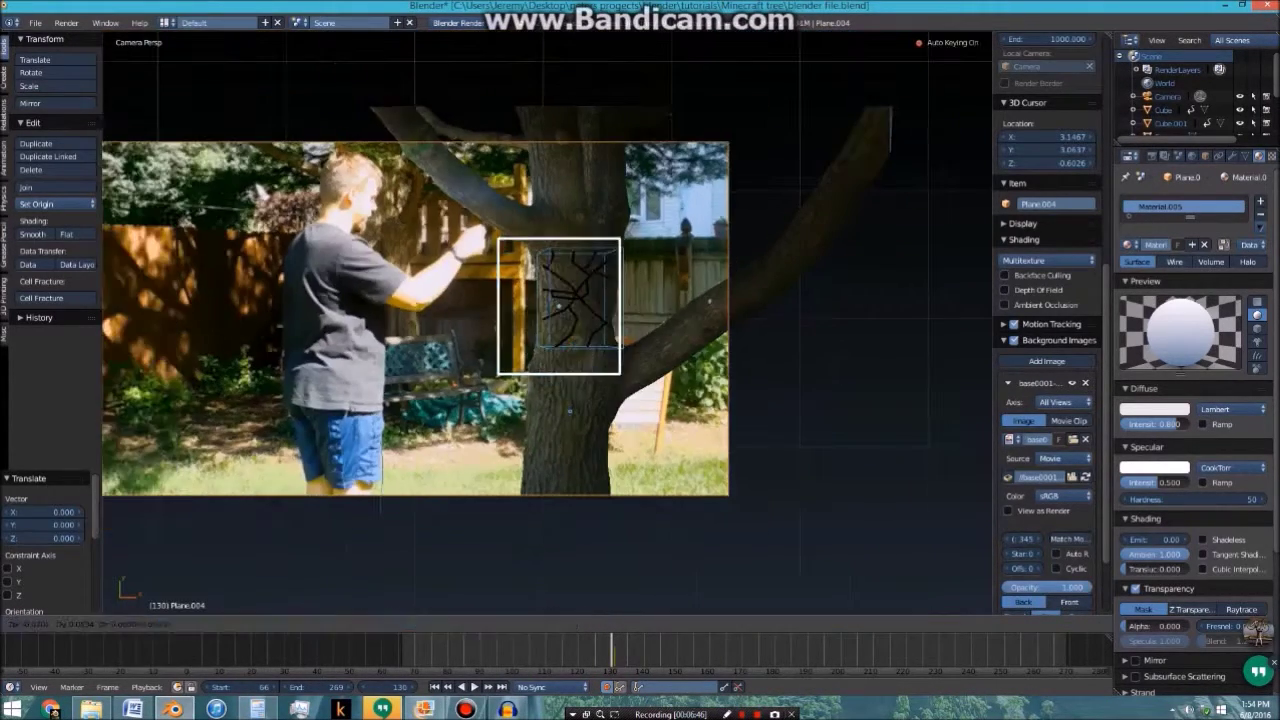
{"action": "left_click", "coordinate": [270, 434]}
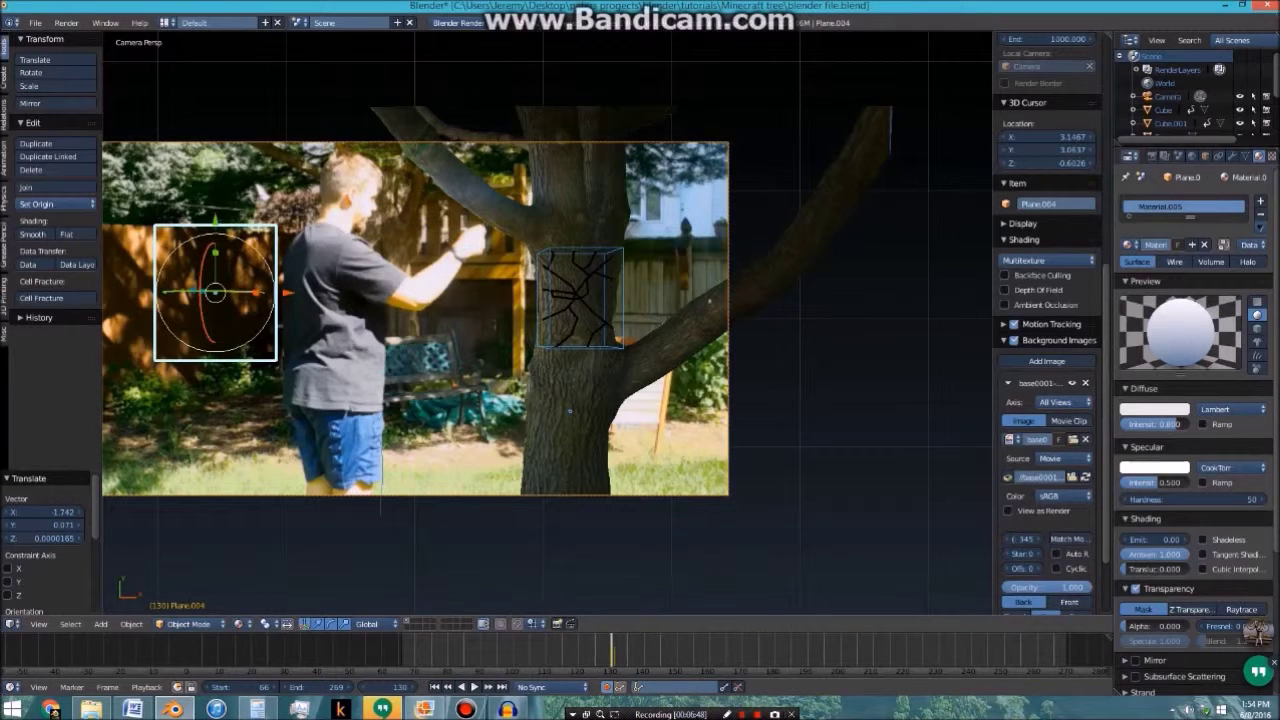
{"action": "key", "text": "g"}
{"action": "key", "text": "Return"}
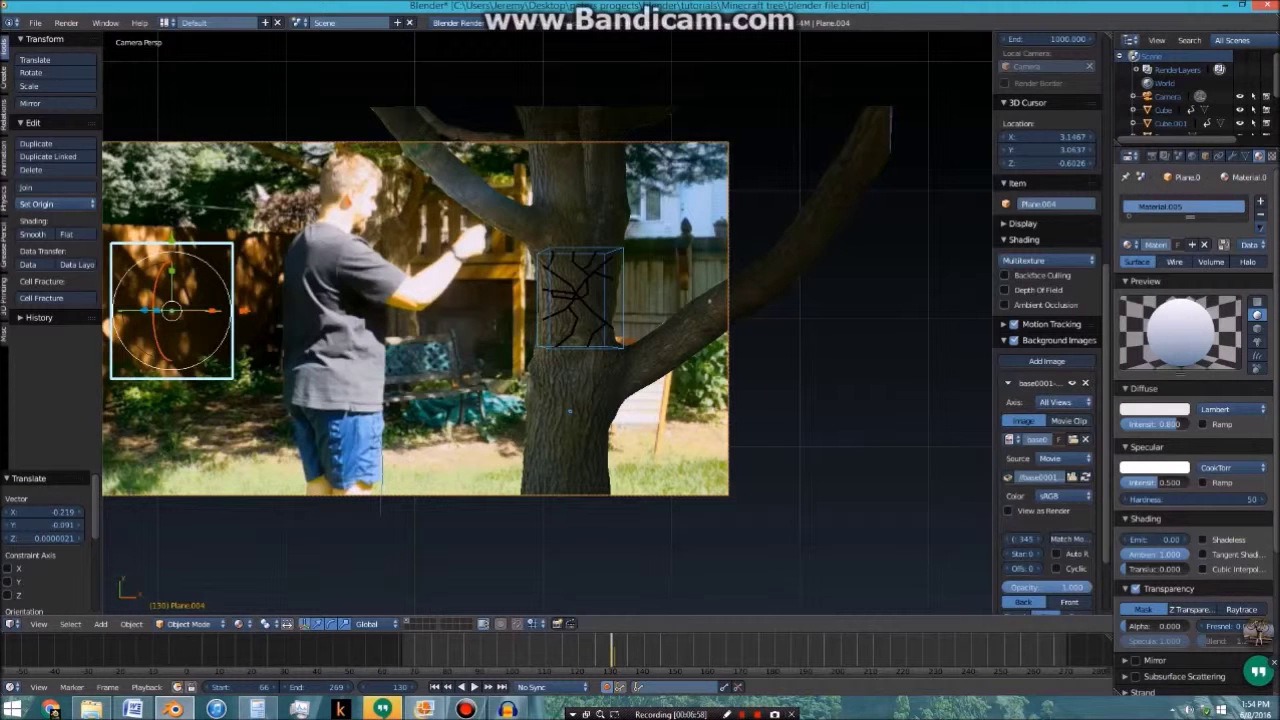
{"action": "key", "text": "g"}
{"action": "key", "text": "Return"}
Switch back and forth between frames 130 and 131 to check the plane's jump onto the upper trunk
{"action": "key", "text": "Right"}
{"action": "key", "text": "Left"}
{"action": "key", "text": "Right"}
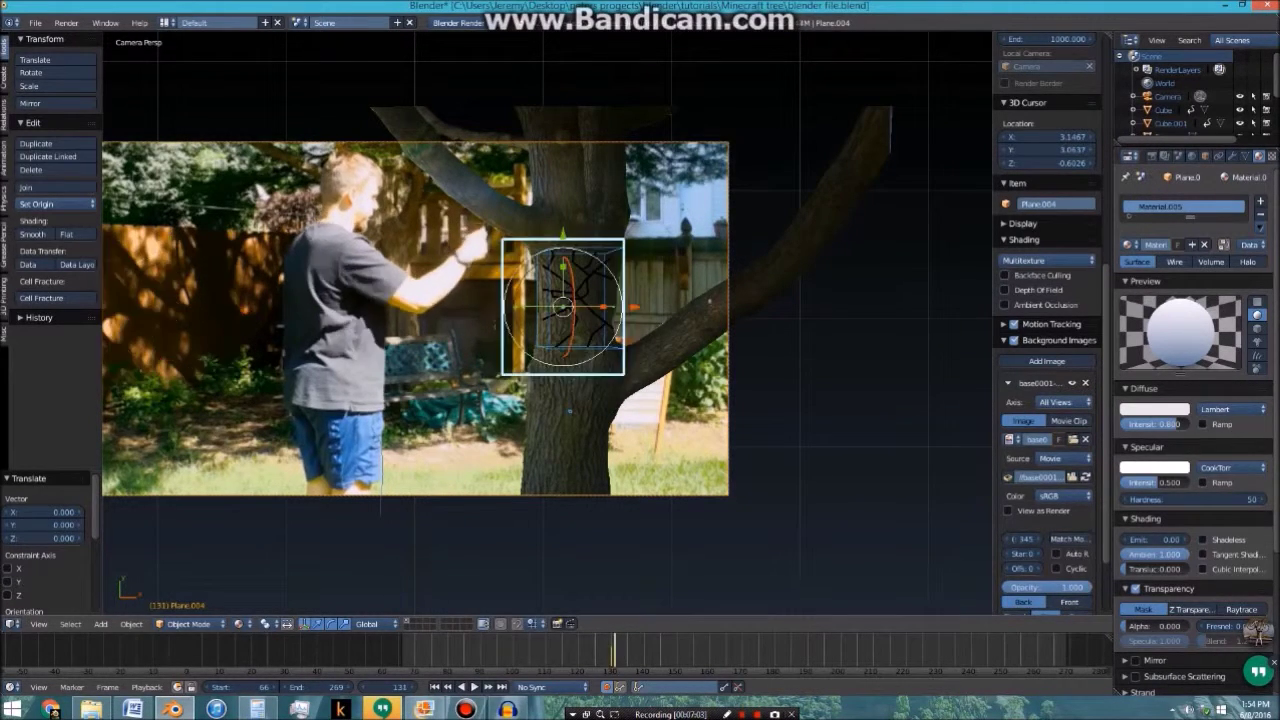
{"action": "key", "text": "Left"}
{"action": "key", "text": "Right"}
{"action": "key", "text": "Left"}
{"action": "key", "text": "Right"}
{"action": "key", "text": "Left"}
{"action": "key", "text": "Right"}
{"action": "scroll", "coordinate": [546, 322], "scroll_direction": "up", "scroll_amount": 3}
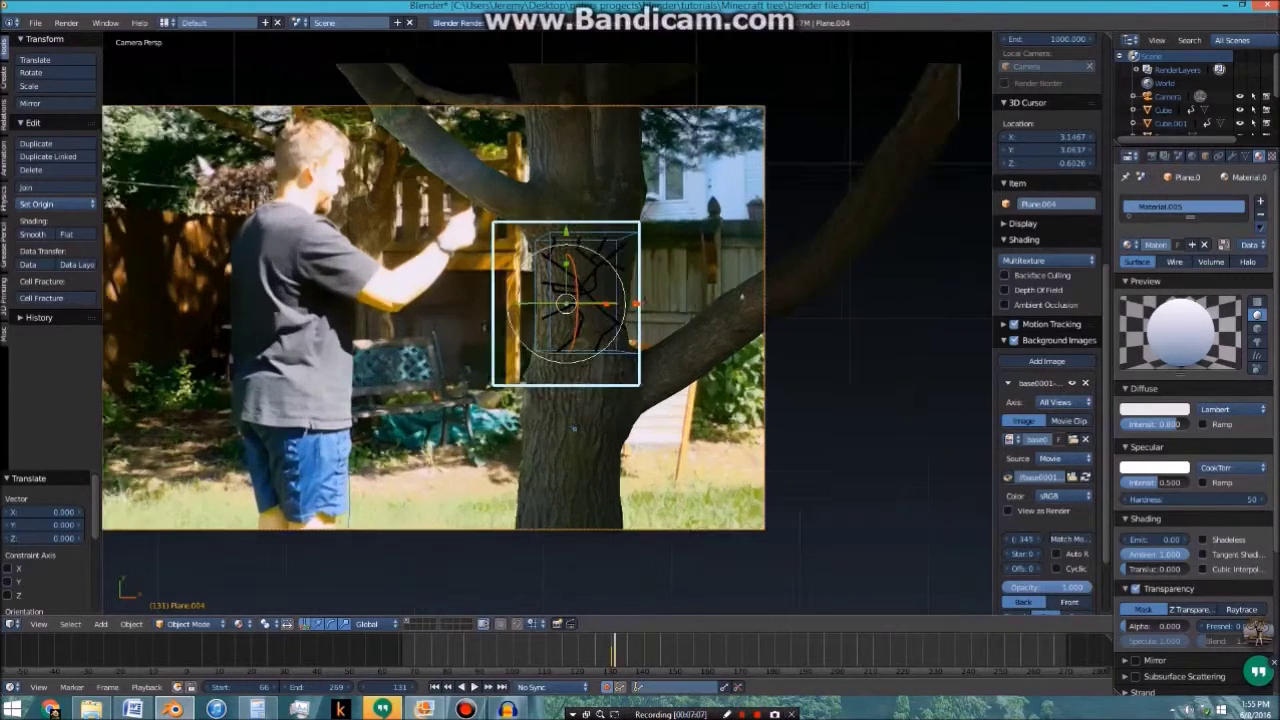
Duplicate the plane in place and delete the copy's keyframes at frames 131 and 130
{"action": "key", "text": "shift+d"}
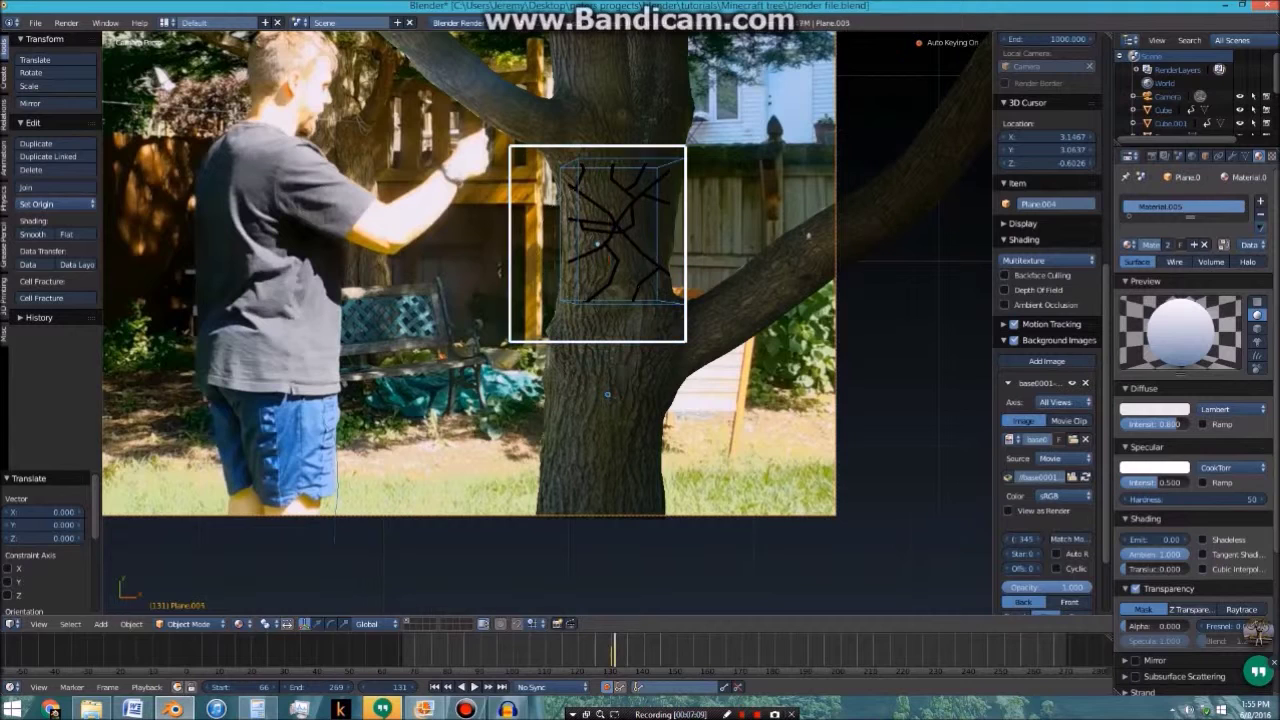
{"action": "key", "text": "Escape"}
{"action": "key", "text": "alt+i"}
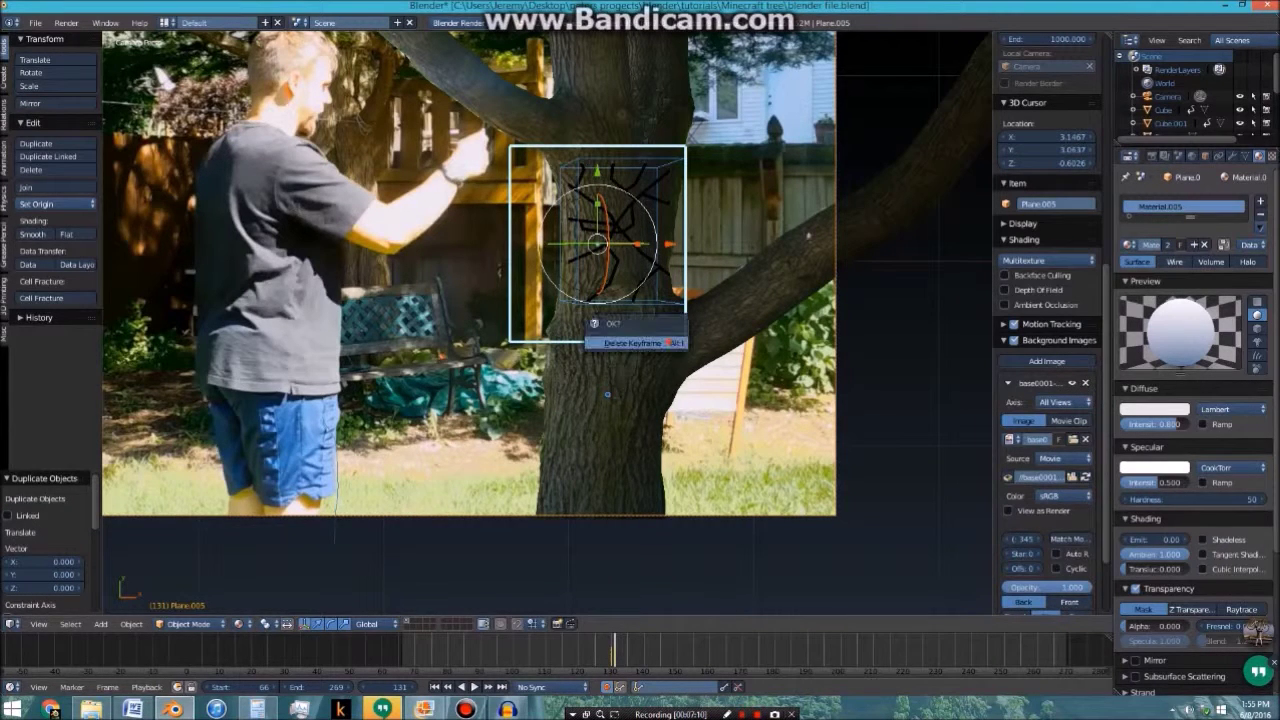
{"action": "key", "text": "Return"}
{"action": "key", "text": "Left"}
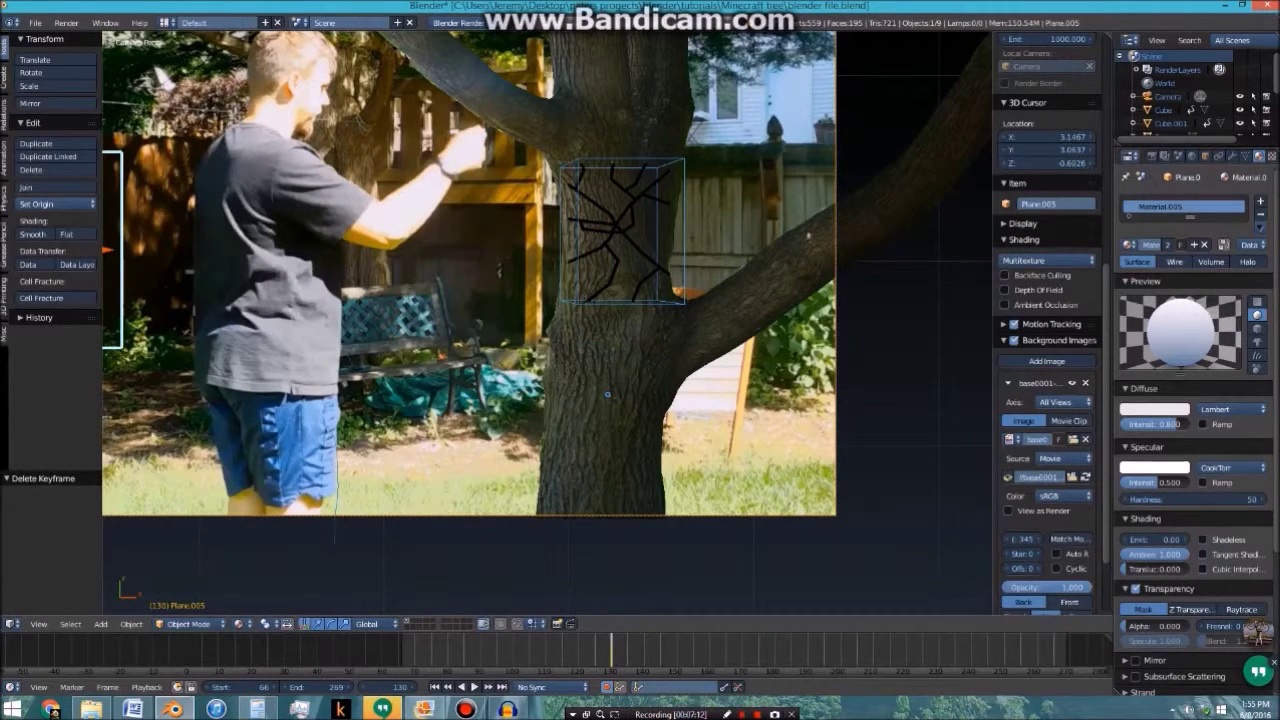
{"action": "key", "text": "alt+i"}
{"action": "left_click", "coordinate": [667, 337]}
{"action": "scroll", "coordinate": [667, 337], "scroll_direction": "down", "scroll_amount": 1}
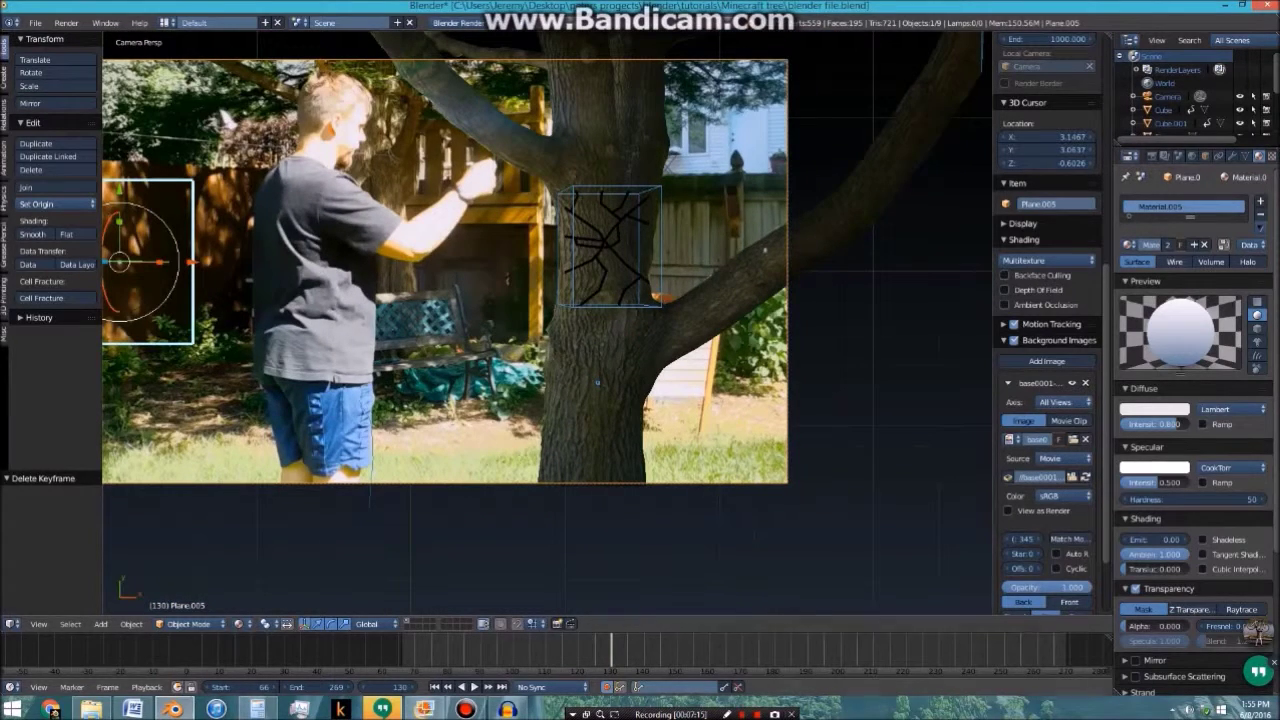
Play the animation up to frame 189 and keyframe the plane's location over the lower cracks there
{"action": "key", "text": "alt+a"}
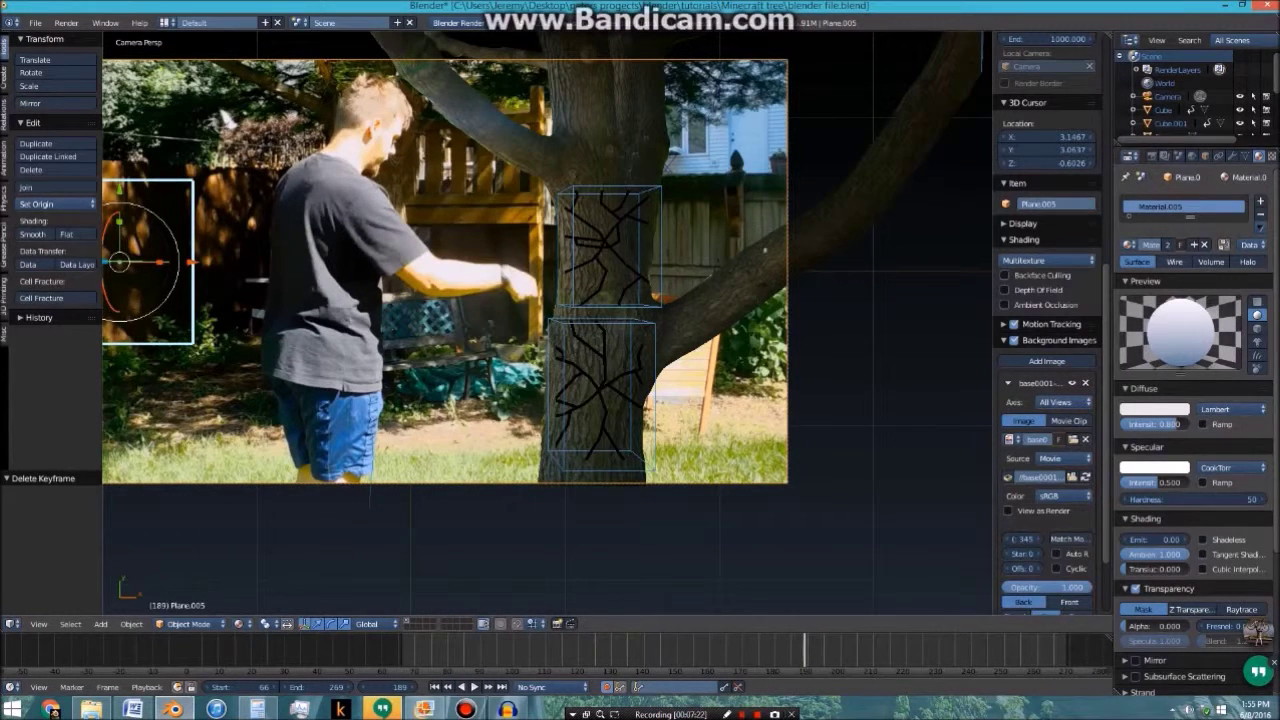
{"action": "key", "text": "g"}
{"action": "left_click", "coordinate": [765, 559]}
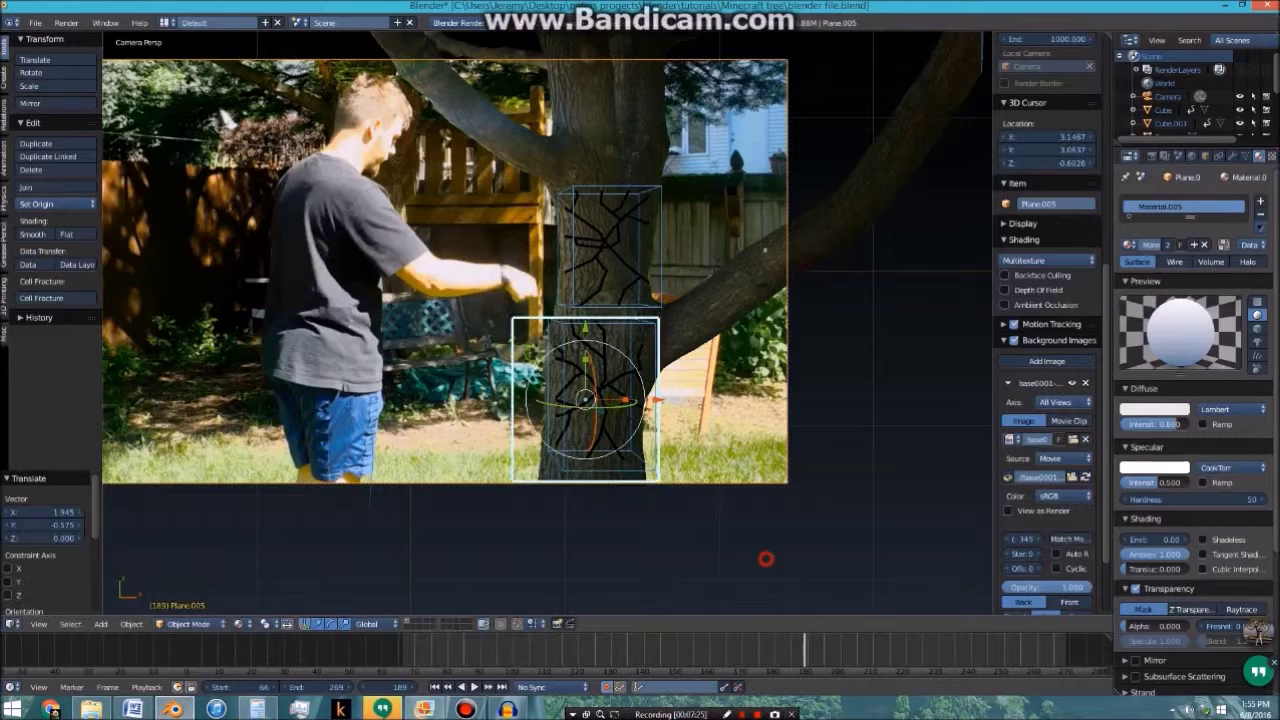
At frame 188, move the plane clear of the trunk to the area behind the man, keyframing its location
{"action": "key", "text": "Left"}
{"action": "key", "text": "g"}
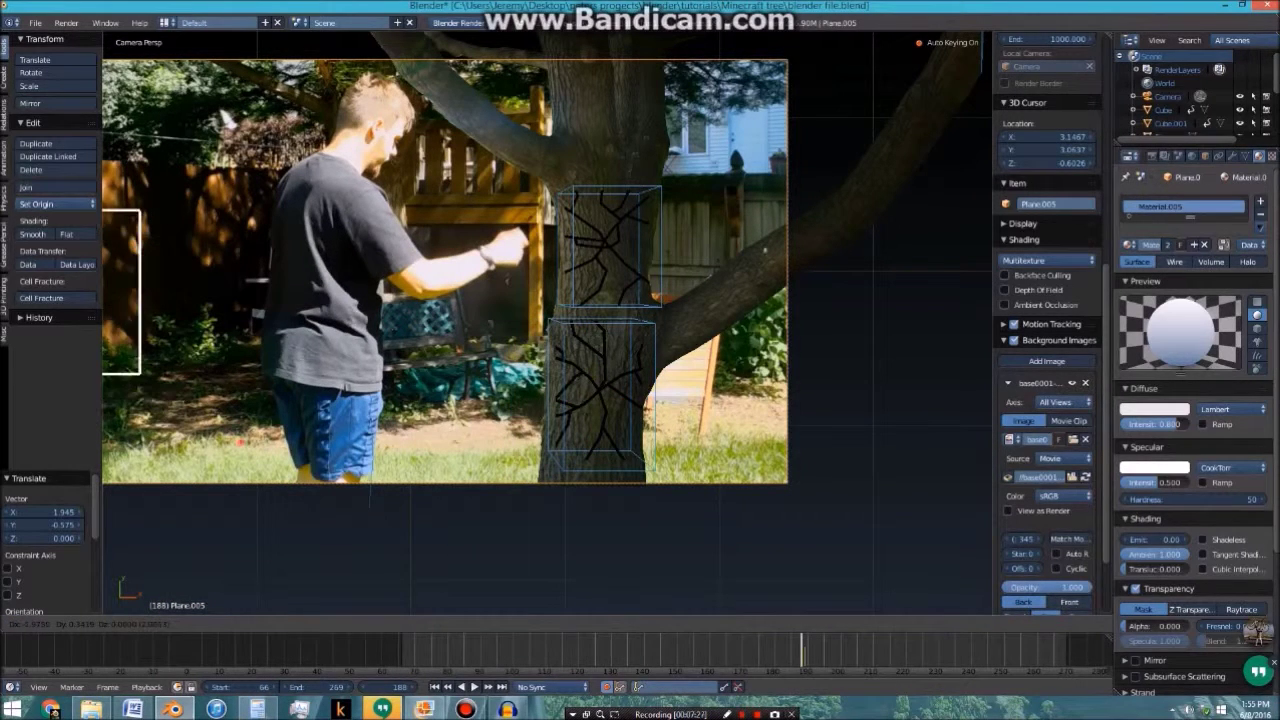
{"action": "left_click", "coordinate": [240, 442]}
Go back to frame 175 and switch the viewport to solid shading
{"action": "left_click_drag", "start_coordinate": [790, 648], "coordinate": [781, 648]}
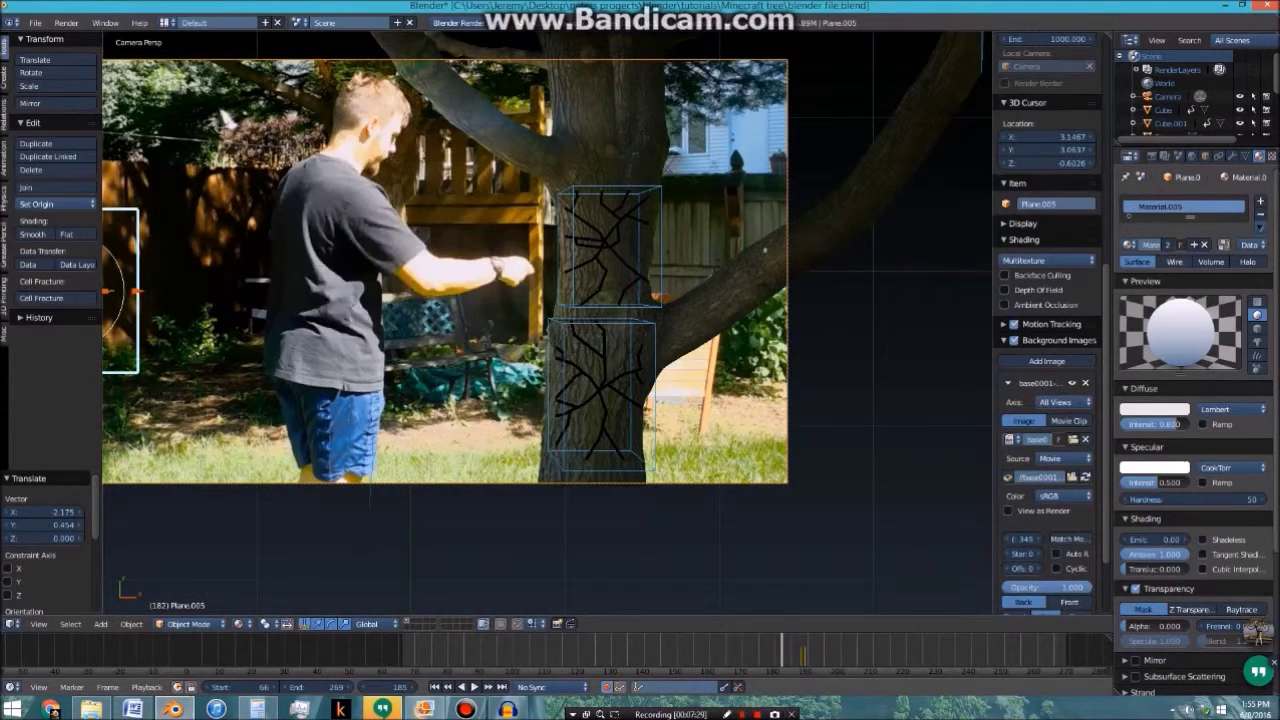
{"action": "key", "text": "Left"}
{"action": "key", "text": "Left"}
{"action": "key", "text": "Left"}
{"action": "key", "text": "Left"}
{"action": "key", "text": "Left"}
{"action": "key", "text": "Left"}
{"action": "key", "text": "Left"}
{"action": "key", "text": "z"}
{"action": "key", "text": "z"}
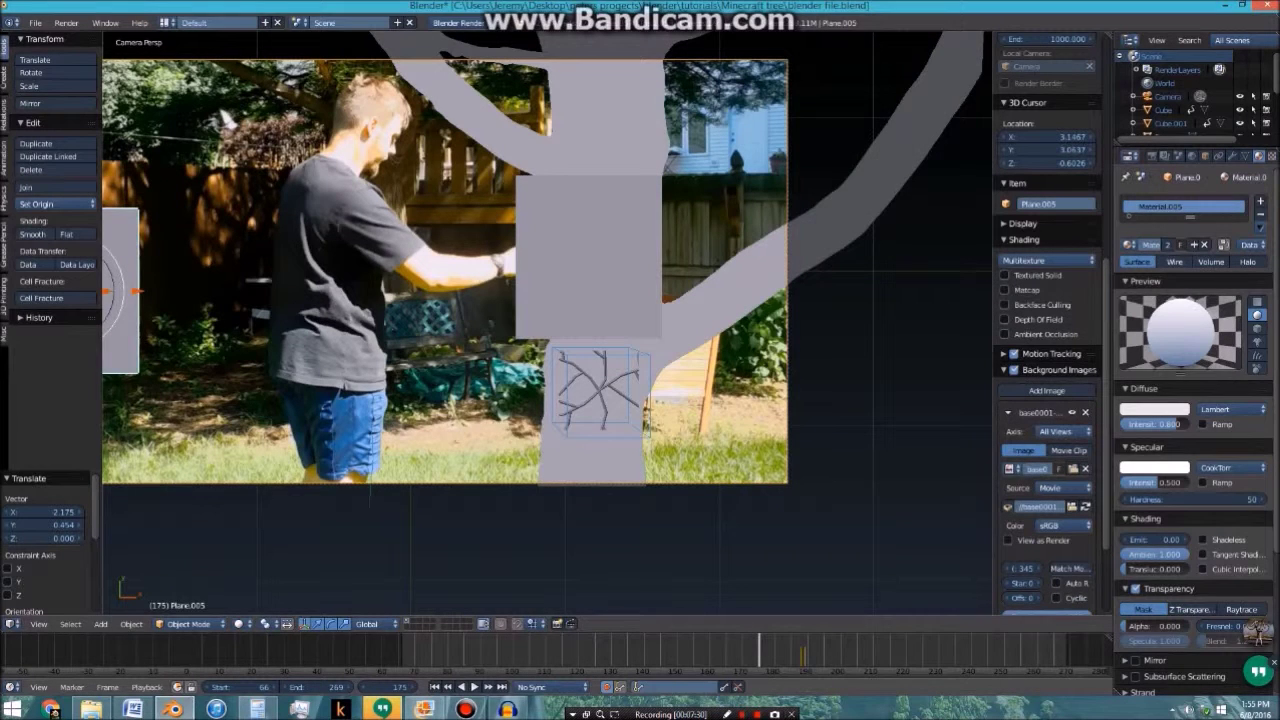
Step forward through the lower plane's jump to frame 195 and test-render that frame to check the masks
{"action": "key", "text": "Right"}
{"action": "key", "text": "Right"}
{"action": "key", "text": "Right"}
{"action": "key", "text": "Right"}
{"action": "key", "text": "Right"}
{"action": "key", "text": "Right"}
{"action": "key", "text": "Right"}
{"action": "key", "text": "Right"}
{"action": "key", "text": "Right"}
{"action": "key", "text": "Right"}
{"action": "key", "text": "Right"}
{"action": "key", "text": "Right"}
{"action": "key", "text": "Right"}
{"action": "key", "text": "Right"}
{"action": "key", "text": "Right"}
{"action": "key", "text": "Right"}
{"action": "key", "text": "Right"}
{"action": "key", "text": "Right"}
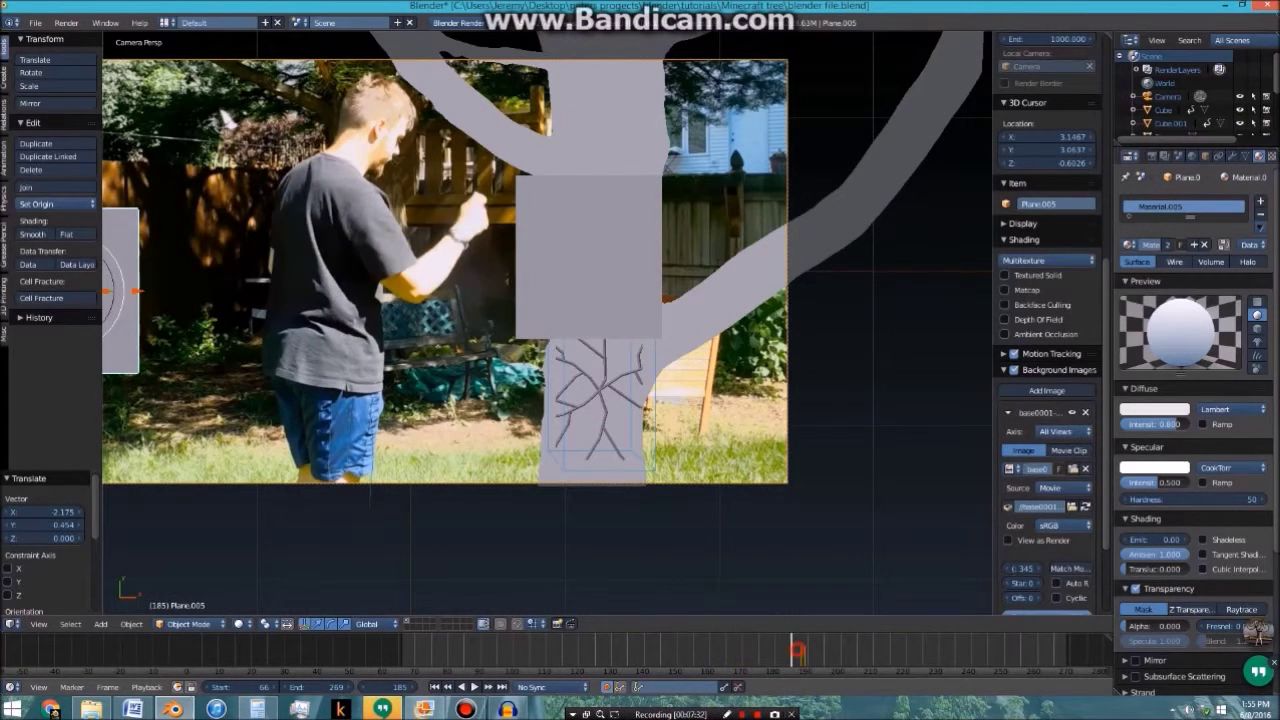
{"action": "key", "text": "Right"}
{"action": "key", "text": "Right"}
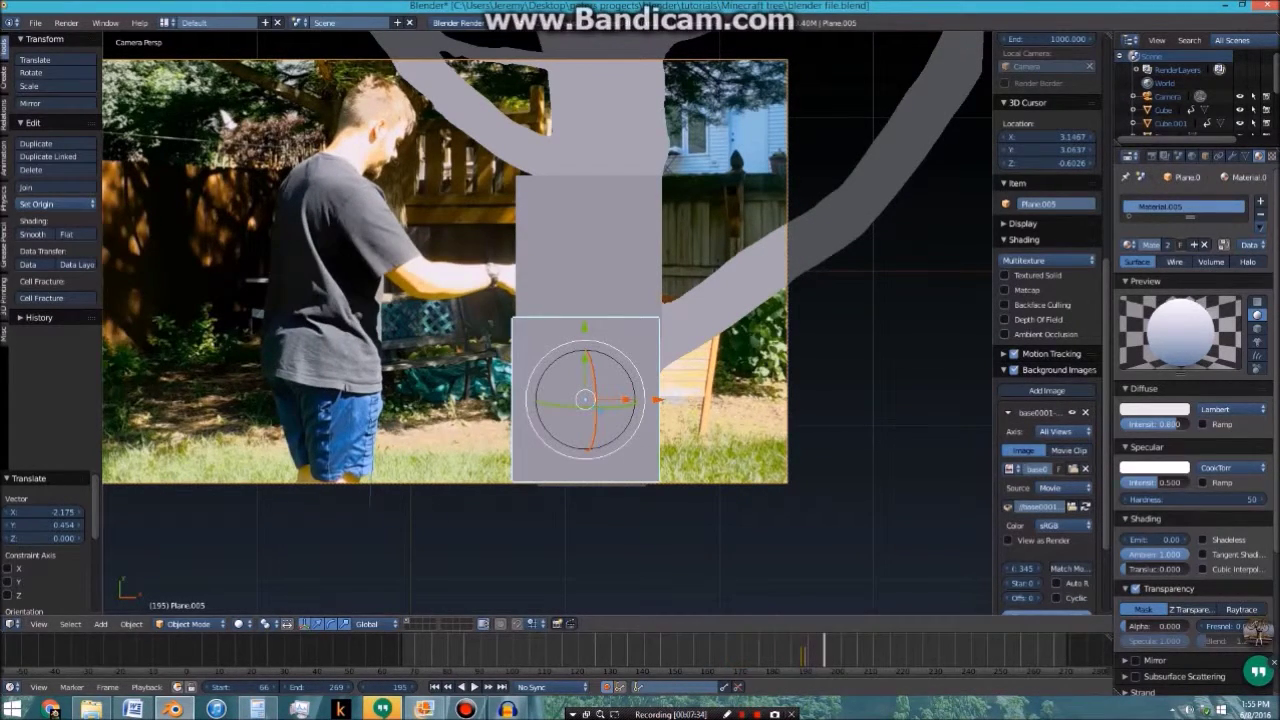
{"action": "key", "text": "F12"}
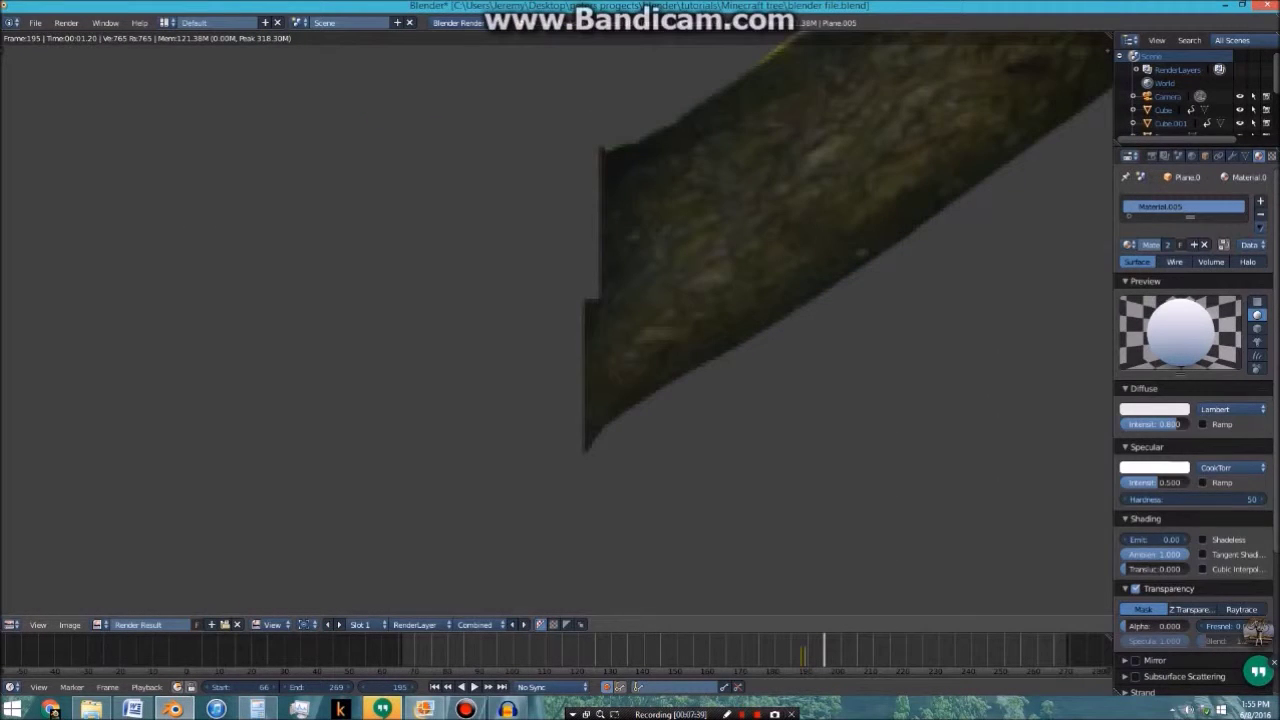
{"action": "key", "text": "Escape"}
{"action": "scroll", "coordinate": [522, 330], "scroll_direction": "up", "scroll_amount": 4}
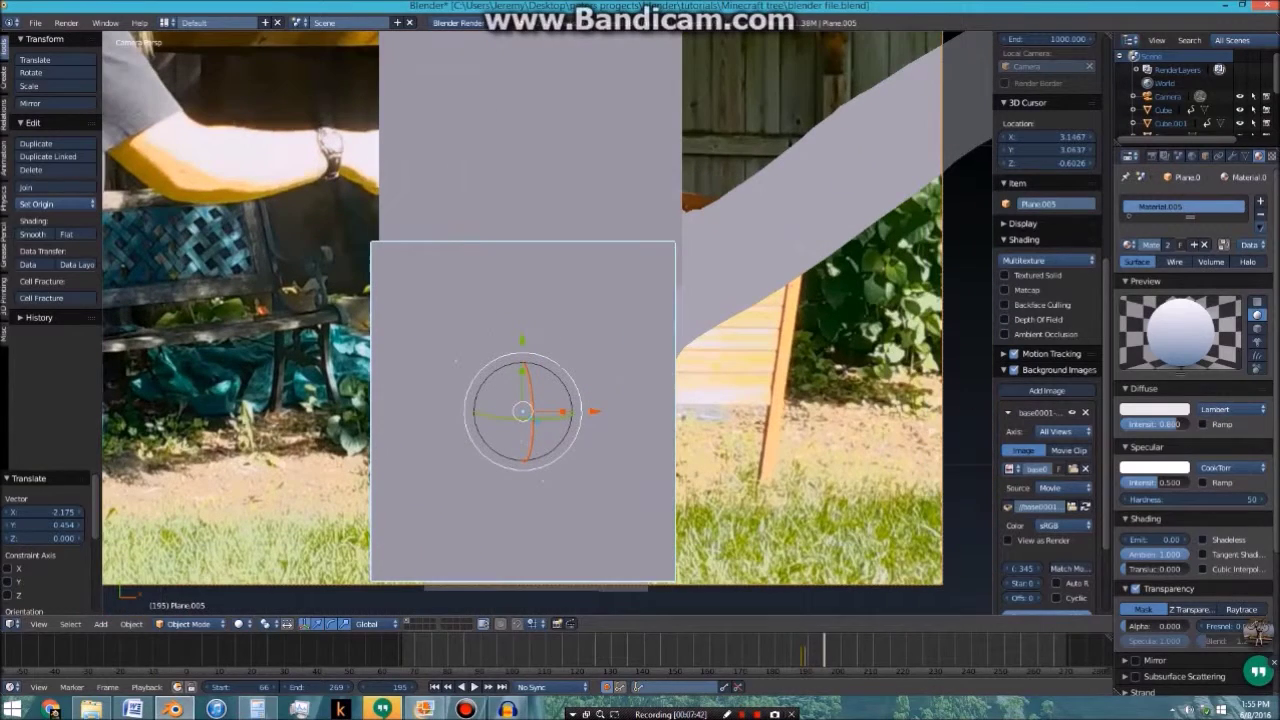
{"action": "key", "text": "s"}
{"action": "left_click", "coordinate": [614, 402]}
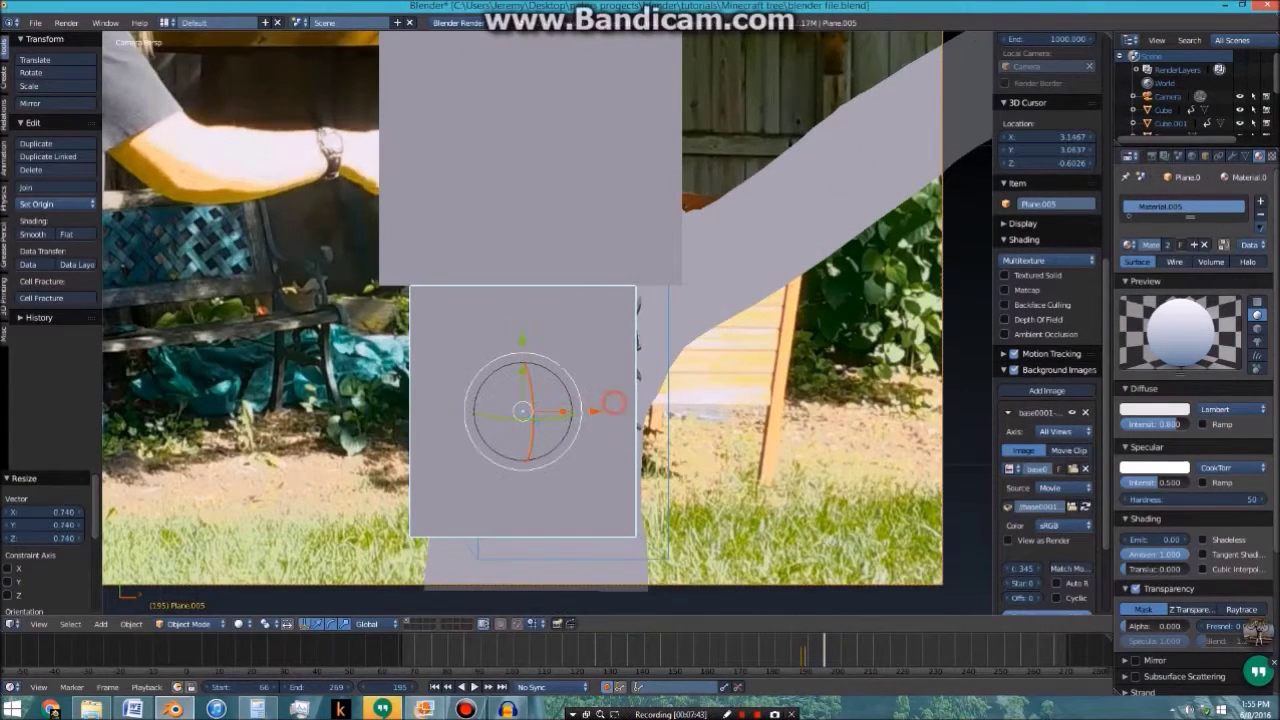
{"action": "key", "text": "ctrl+z"}
At frame 131, rescale the upper mask plane along Y and move it along Y by about 0.012
{"action": "key", "text": "Down"}
{"action": "right_click", "coordinate": [545, 160]}
{"action": "key", "text": "Down"}
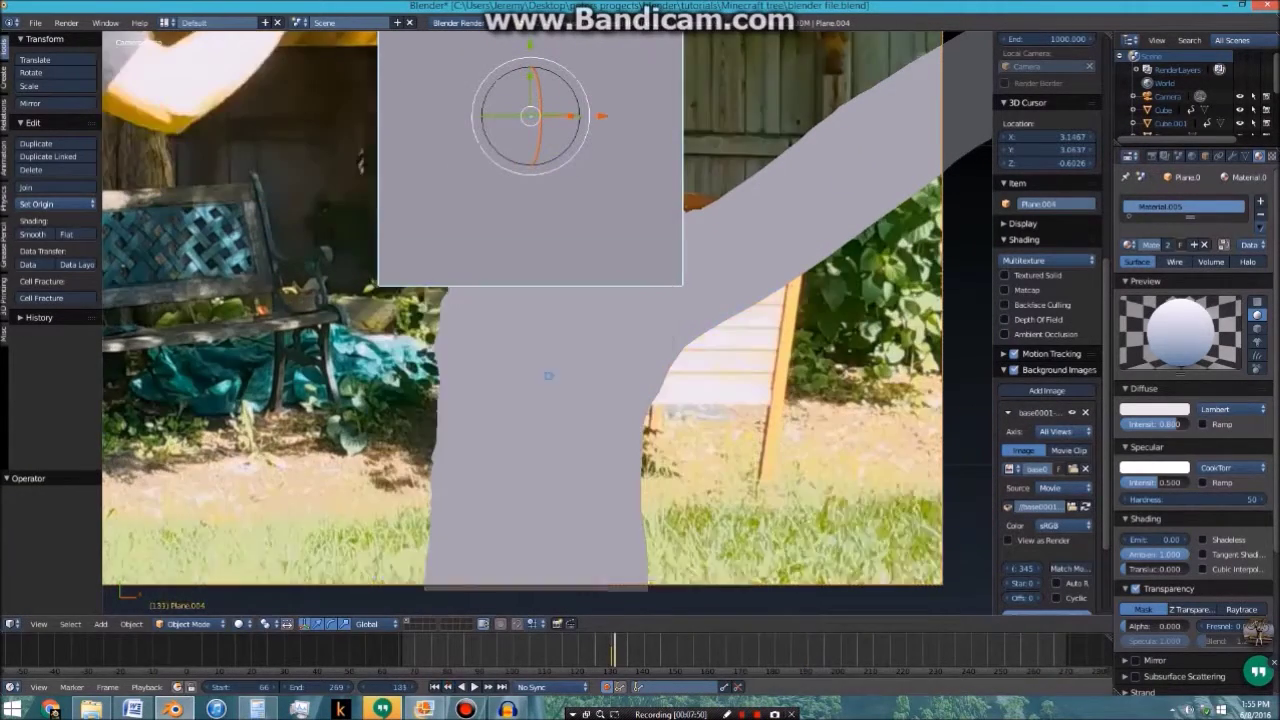
{"action": "middle_click_drag", "start_coordinate": [545, 200], "coordinate": [549, 248], "text": "shift"}
{"action": "scroll", "coordinate": [549, 248], "scroll_direction": "down", "scroll_amount": 1}
{"action": "key", "text": "s"}
{"action": "key", "text": "y"}
{"action": "key", "text": "Return"}
{"action": "scroll", "coordinate": [549, 248], "scroll_direction": "down", "scroll_amount": 2}
{"action": "key", "text": "g"}
{"action": "key", "text": "y"}
{"action": "key", "text": "Return"}
At frame 189, scale down the lower mask plane and shift it along X and Y to meet the upper plane's lower edge
{"action": "scroll", "coordinate": [548, 320], "scroll_direction": "down", "scroll_amount": 3}
{"action": "right_click", "coordinate": [177, 291]}
{"action": "left_click", "coordinate": [804, 650]}
{"action": "scroll", "coordinate": [548, 320], "scroll_direction": "up", "scroll_amount": 6}
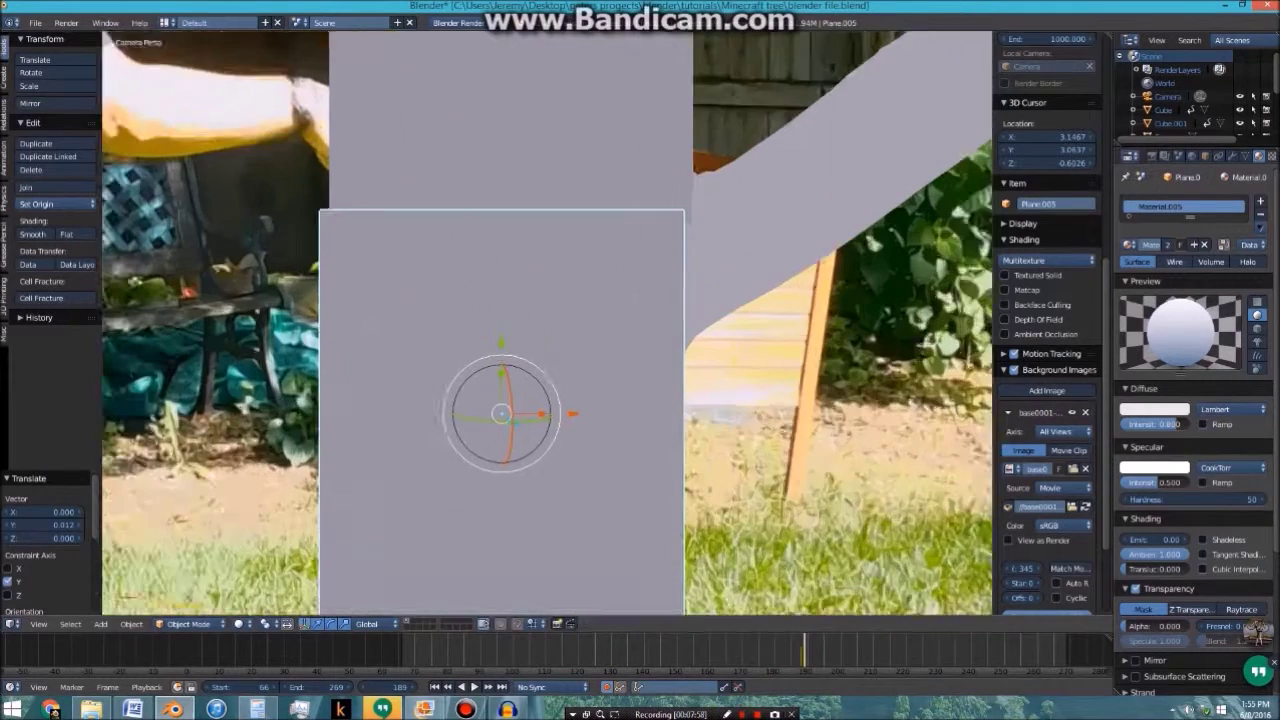
{"action": "scroll", "coordinate": [548, 320], "scroll_direction": "down", "scroll_amount": 1}
{"action": "key", "text": "s"}
{"action": "left_click", "coordinate": [600, 400]}
{"action": "left_click_drag", "start_coordinate": [576, 378], "coordinate": [600, 378]}
{"action": "left_click_drag", "start_coordinate": [529, 339], "coordinate": [529, 342]}
{"action": "left_click_drag", "start_coordinate": [529, 308], "coordinate": [529, 293]}
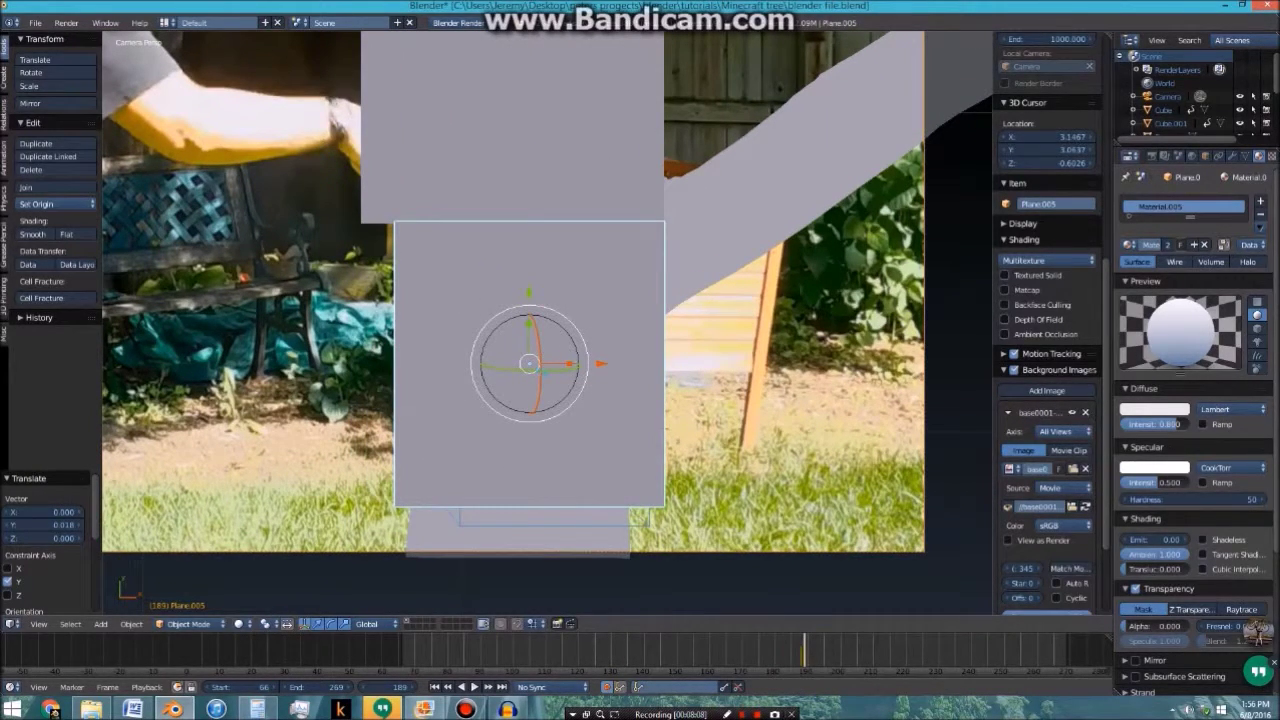
Render frame 189 and examine the edges of the trunk section cut away by both mask planes
{"action": "scroll", "coordinate": [548, 321], "scroll_direction": "down", "scroll_amount": 1}
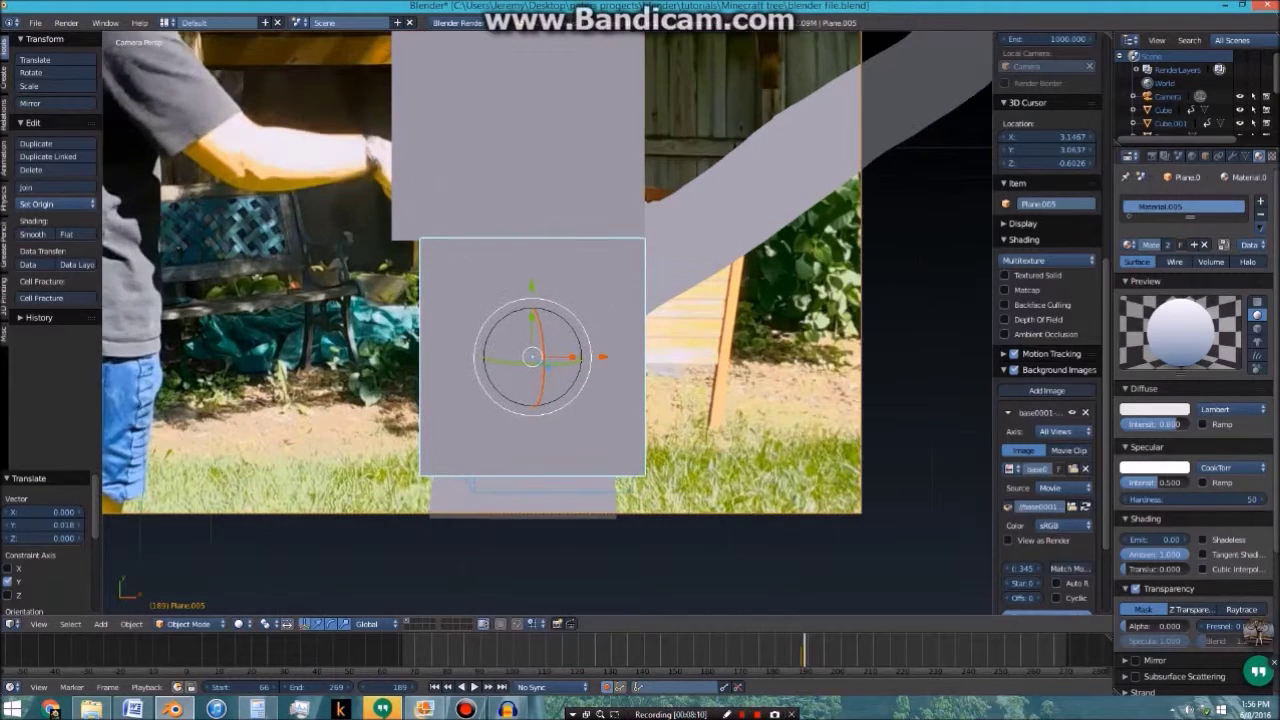
{"action": "key", "text": "F12"}
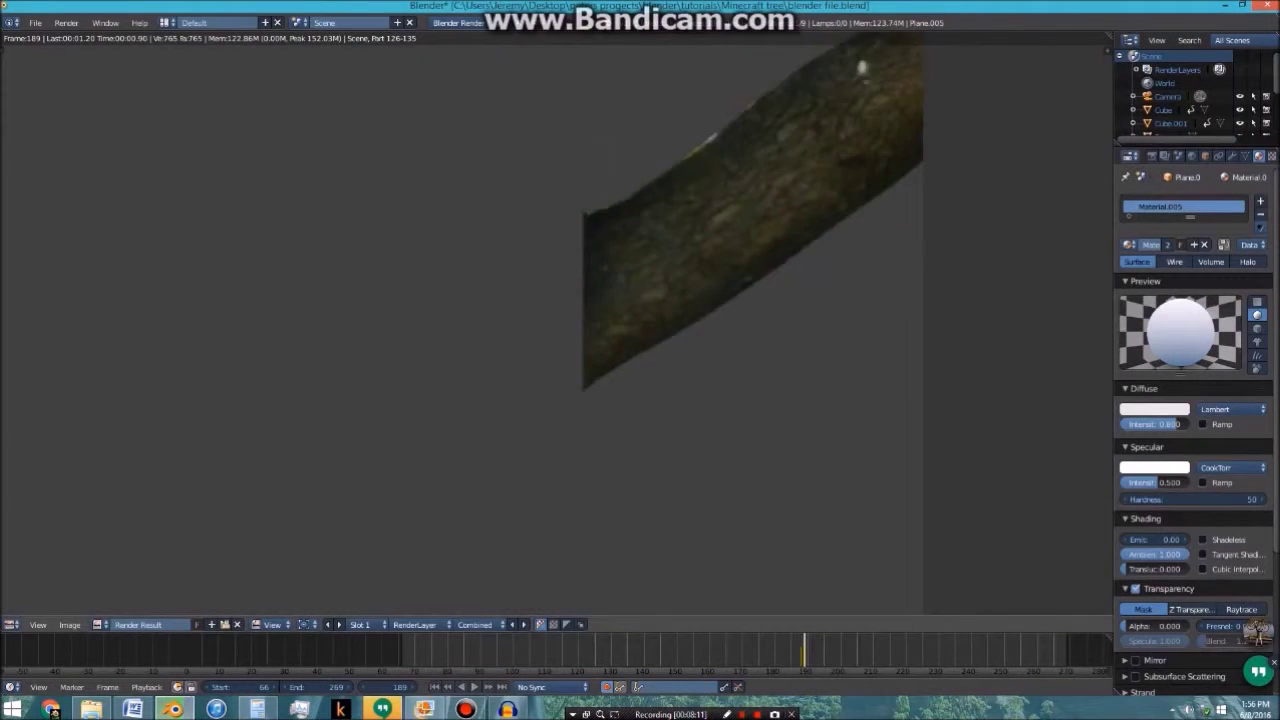
{"action": "scroll", "coordinate": [558, 324], "scroll_direction": "up", "scroll_amount": 4}
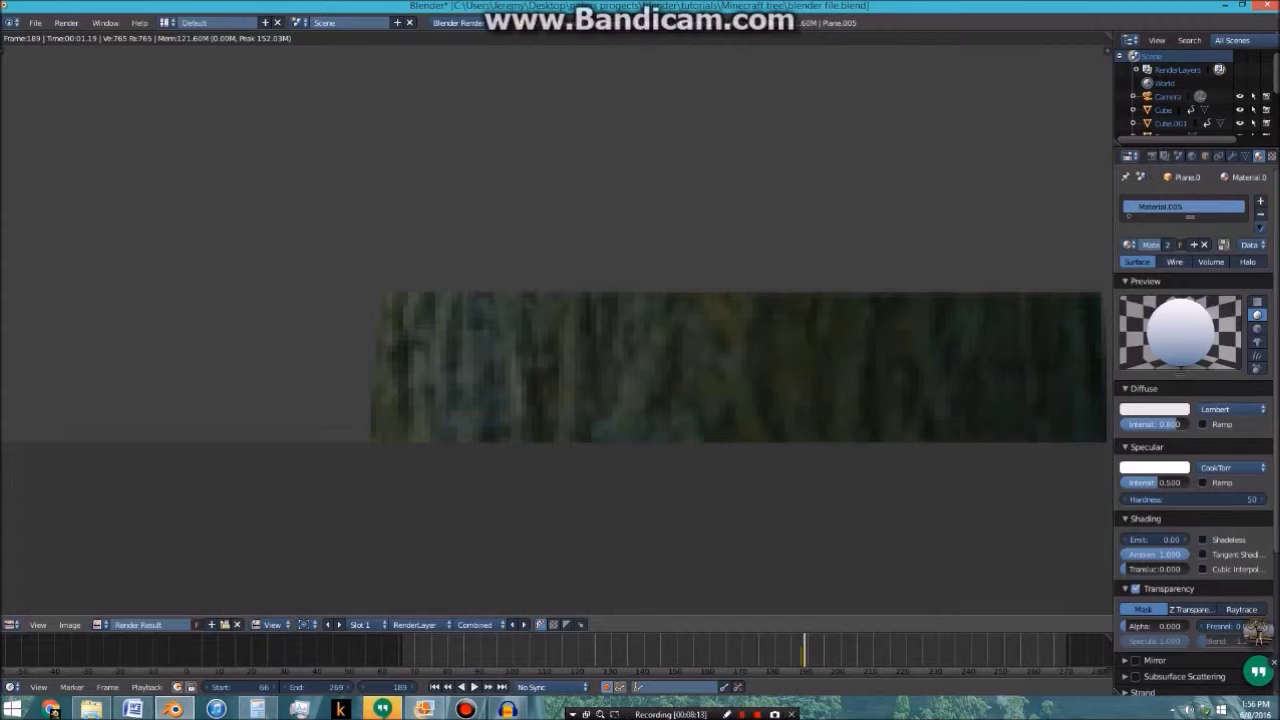
{"action": "scroll", "coordinate": [558, 324], "scroll_direction": "down", "scroll_amount": 5}
{"action": "middle_click_drag", "start_coordinate": [558, 324], "coordinate": [525, 549]}
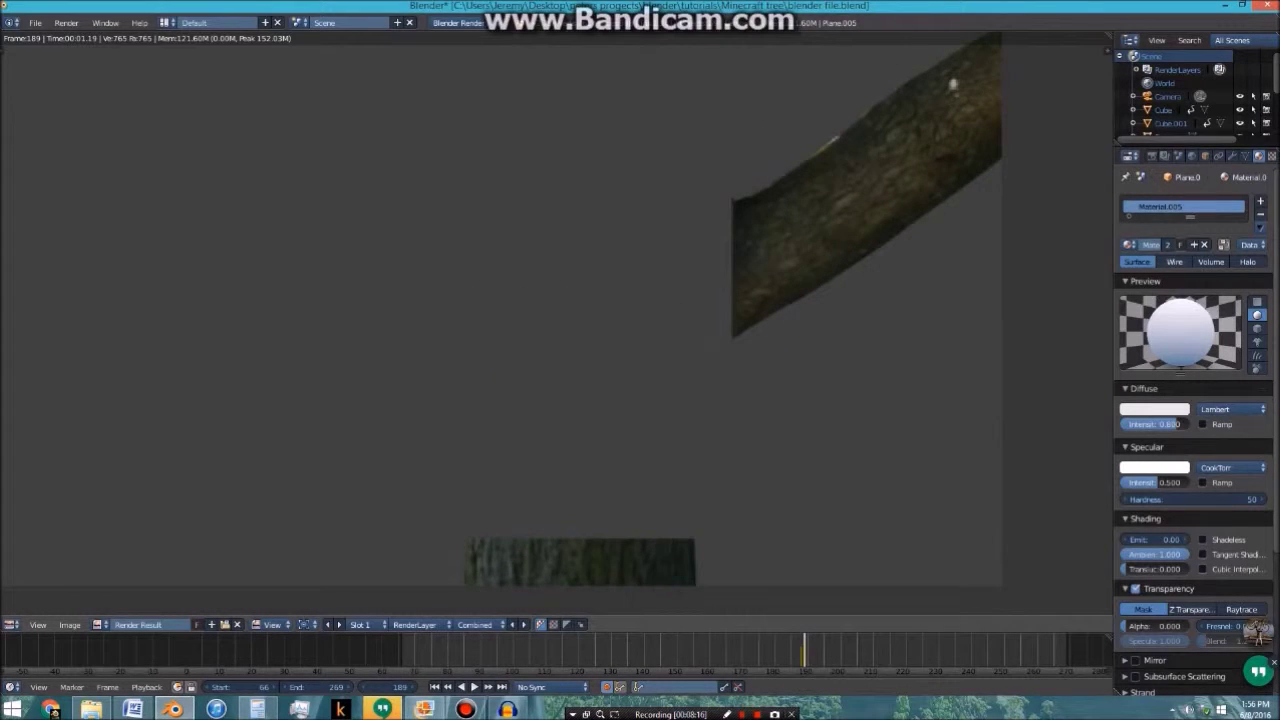
{"action": "scroll", "coordinate": [558, 324], "scroll_direction": "down", "scroll_amount": 3}
{"action": "middle_click_drag", "start_coordinate": [558, 324], "coordinate": [583, 422]}
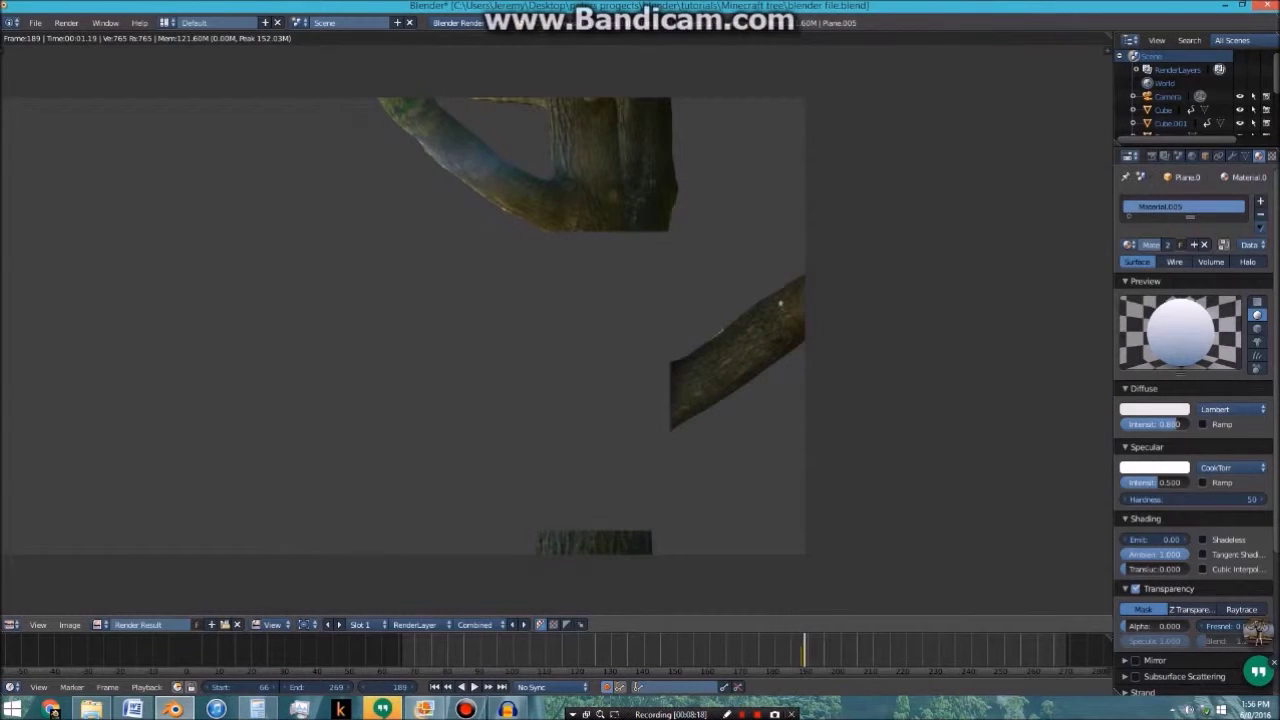
{"action": "key", "text": "Escape"}
{"action": "scroll", "coordinate": [520, 360], "scroll_direction": "down", "scroll_amount": 1}
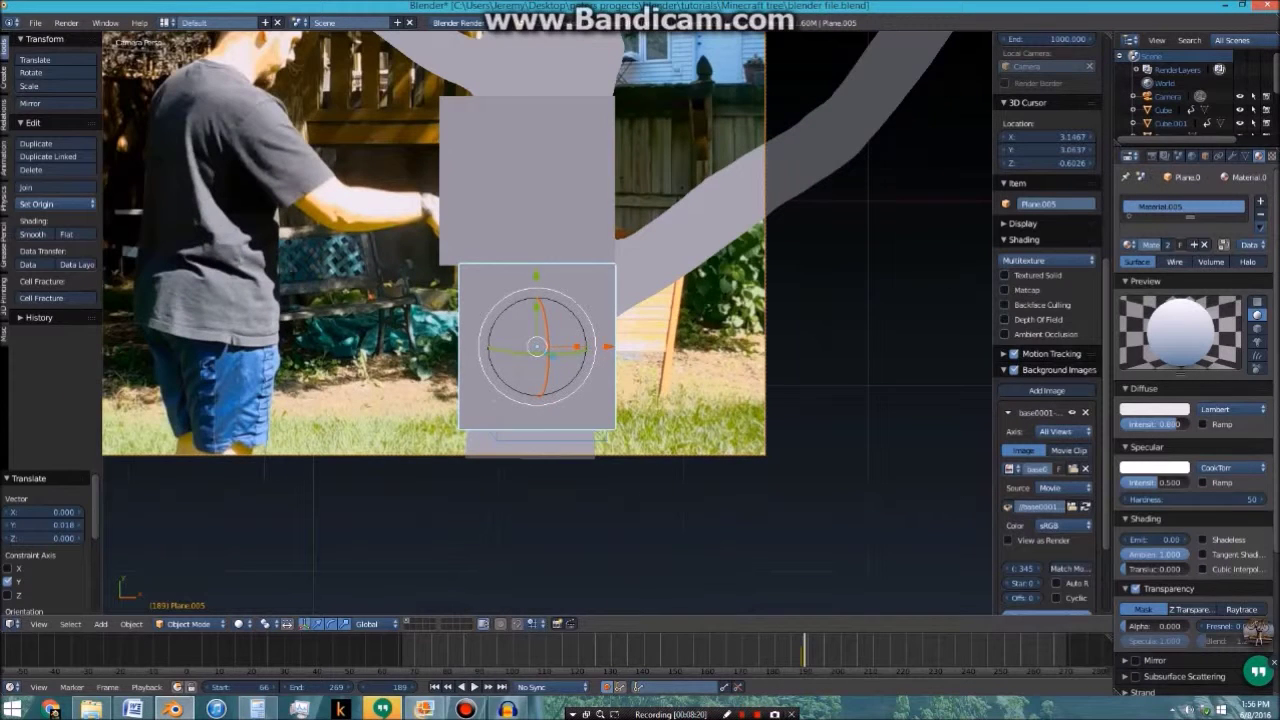
Save the blend file over the existing version and switch to an empty scene layer
{"action": "key", "text": "ctrl+s"}
{"action": "left_click", "coordinate": [620, 366]}
{"action": "scroll", "coordinate": [620, 366], "scroll_direction": "up", "scroll_amount": 3}
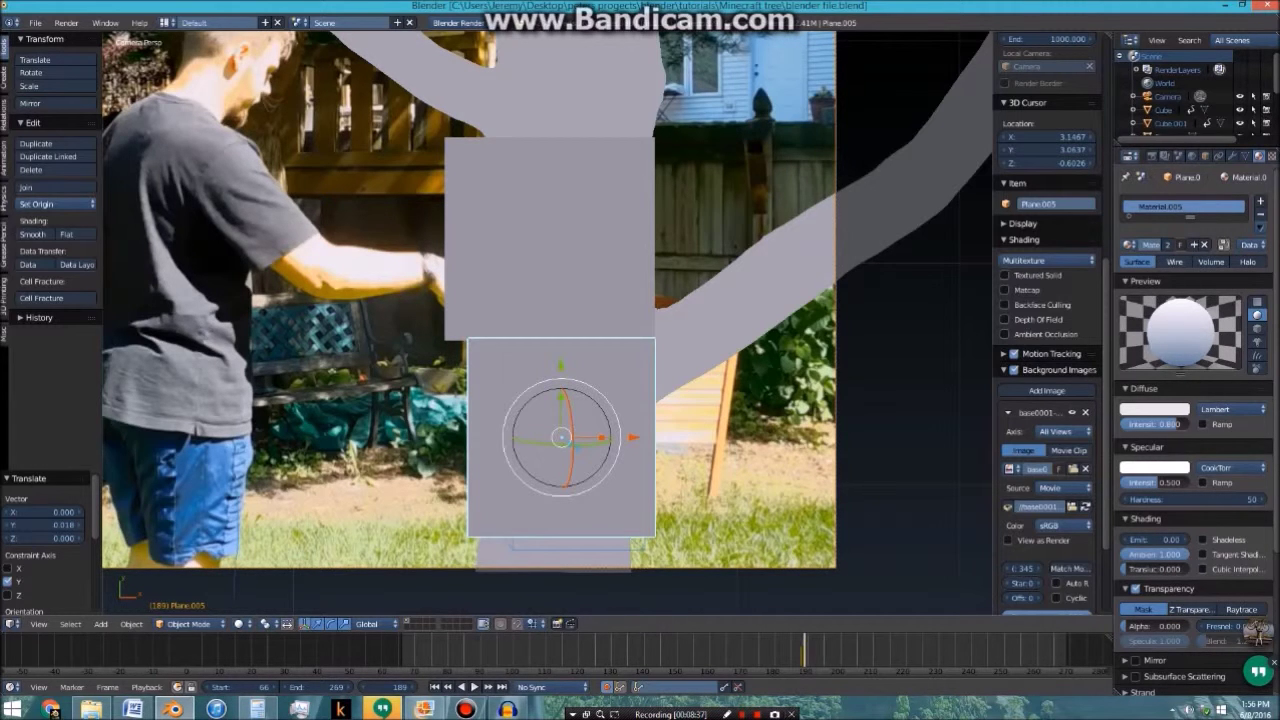
{"action": "scroll", "coordinate": [547, 322], "scroll_direction": "down", "scroll_amount": 1}
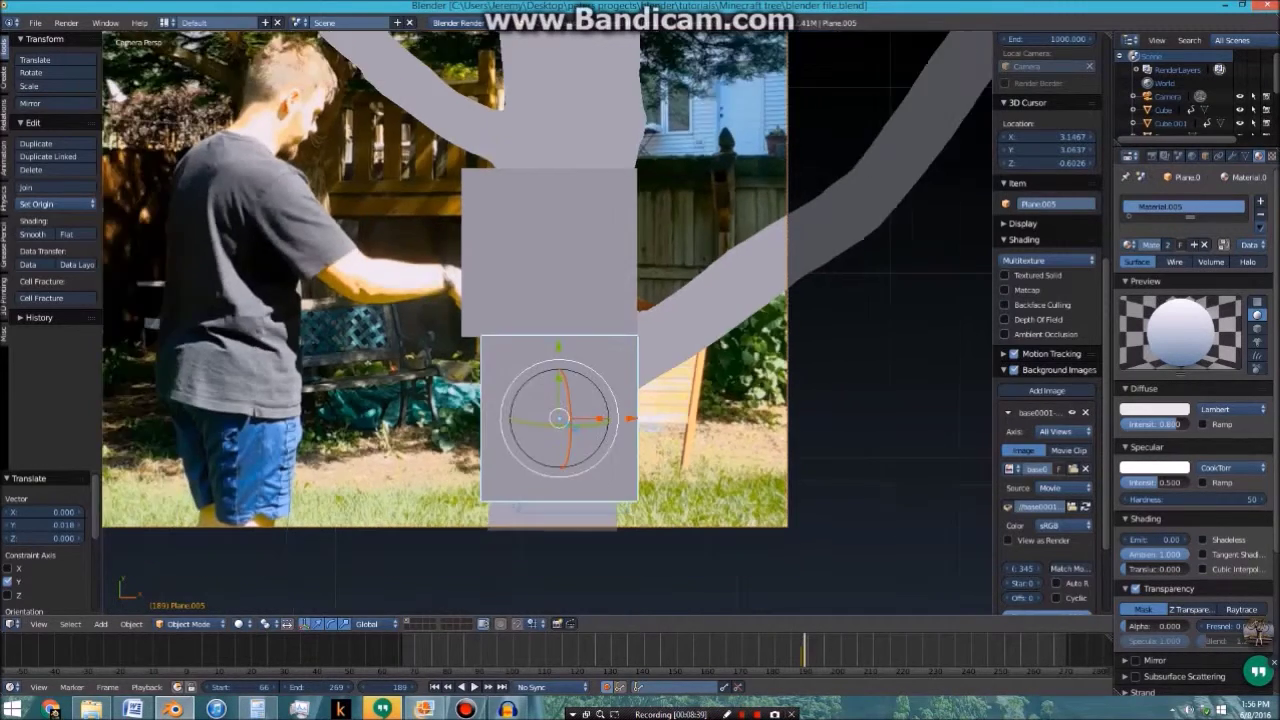
{"action": "left_click", "coordinate": [414, 621]}
Load DSCN1225.JPG as the viewport background image
{"action": "left_click", "coordinate": [1012, 429]}
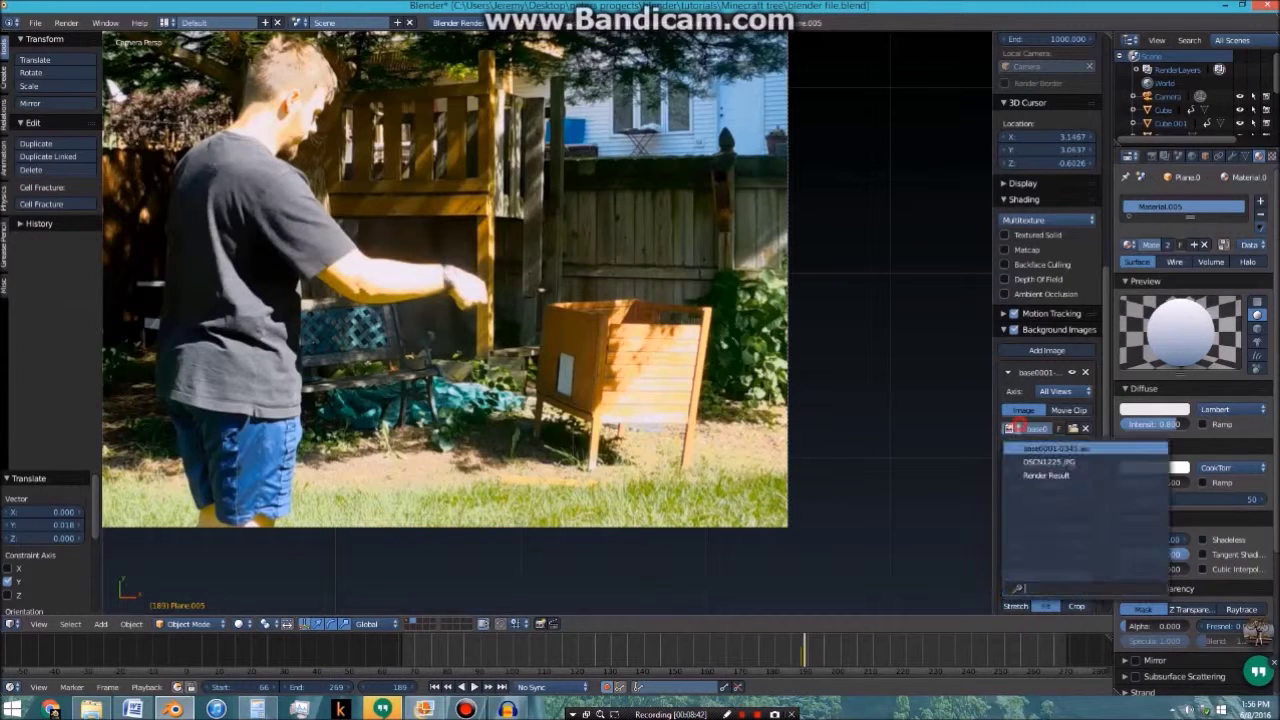
{"action": "left_click", "coordinate": [887, 436]}
{"action": "left_click", "coordinate": [1074, 429]}
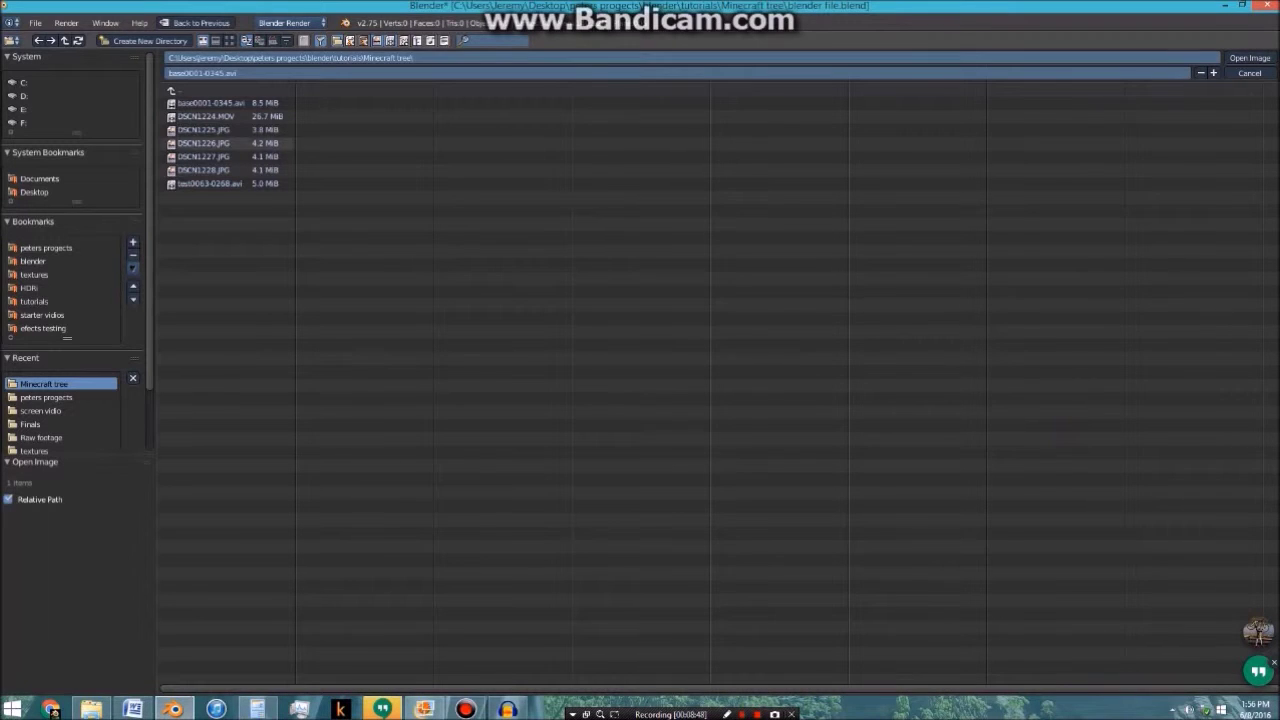
{"action": "left_click", "coordinate": [230, 130]}
{"action": "left_click", "coordinate": [1250, 58]}
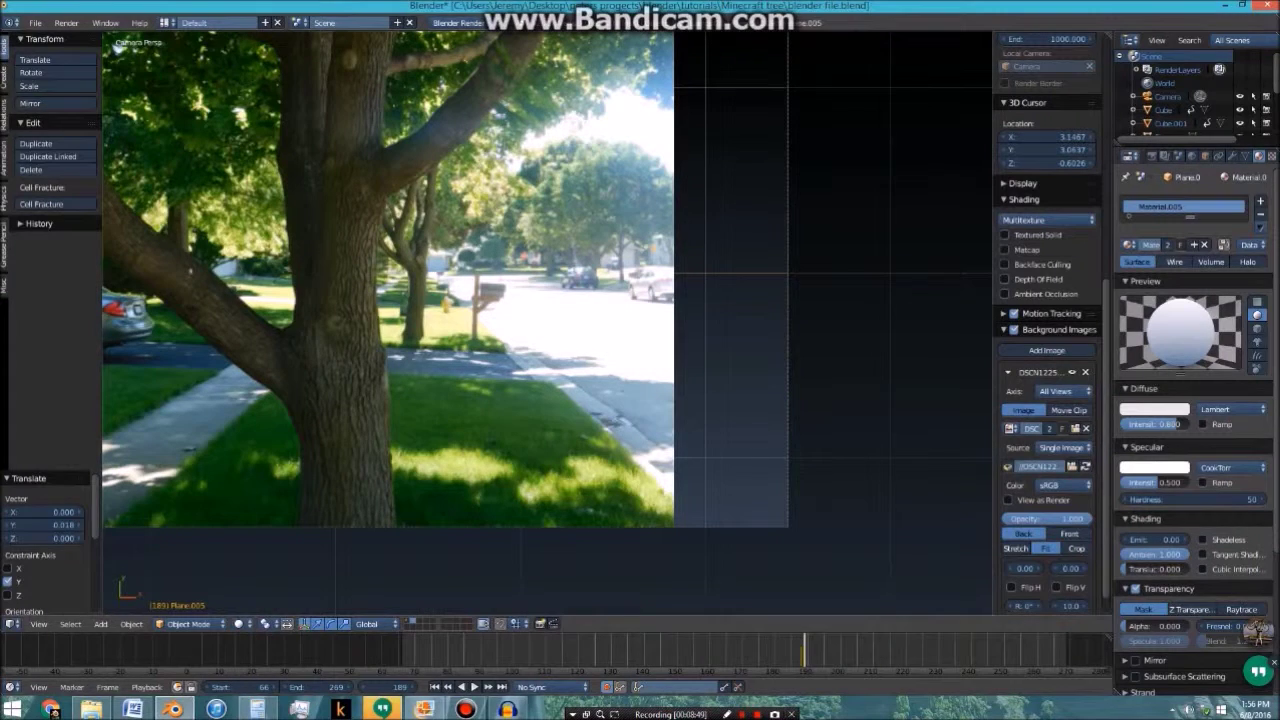
Replace the background image with the tree stump photo DSCN1226.JPG
{"action": "left_click", "coordinate": [1066, 428]}
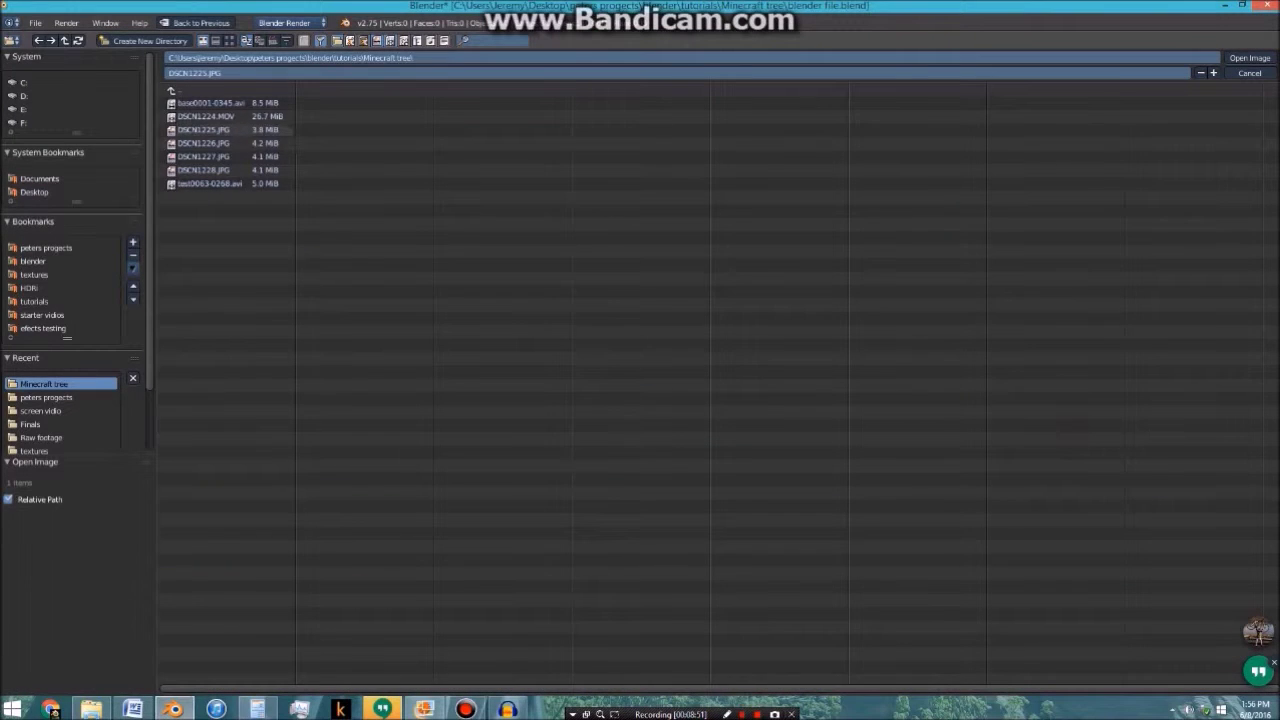
{"action": "left_click", "coordinate": [204, 143]}
{"action": "key", "text": "Return"}
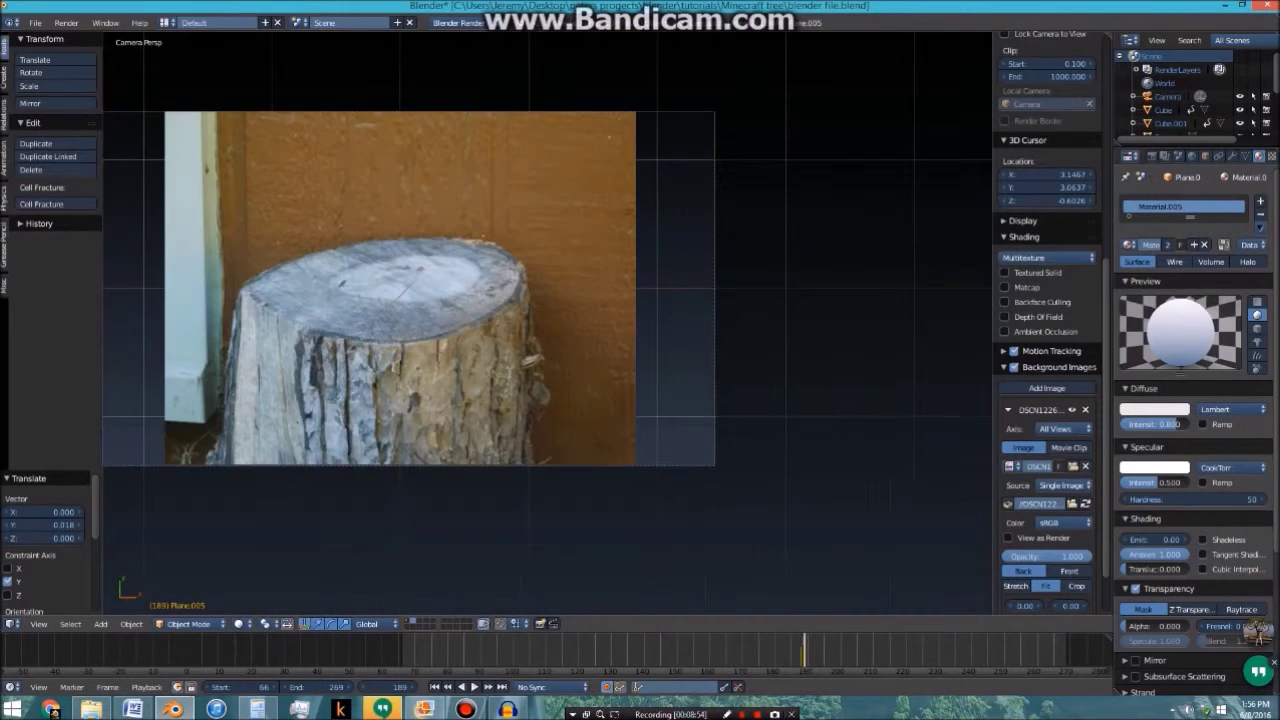
Add a mesh plane and move it over the stump in the background photo
{"action": "middle_click_drag", "start_coordinate": [375, 285], "coordinate": [590, 319], "text": "shift"}
{"action": "scroll", "coordinate": [590, 319], "scroll_direction": "up", "scroll_amount": 2}
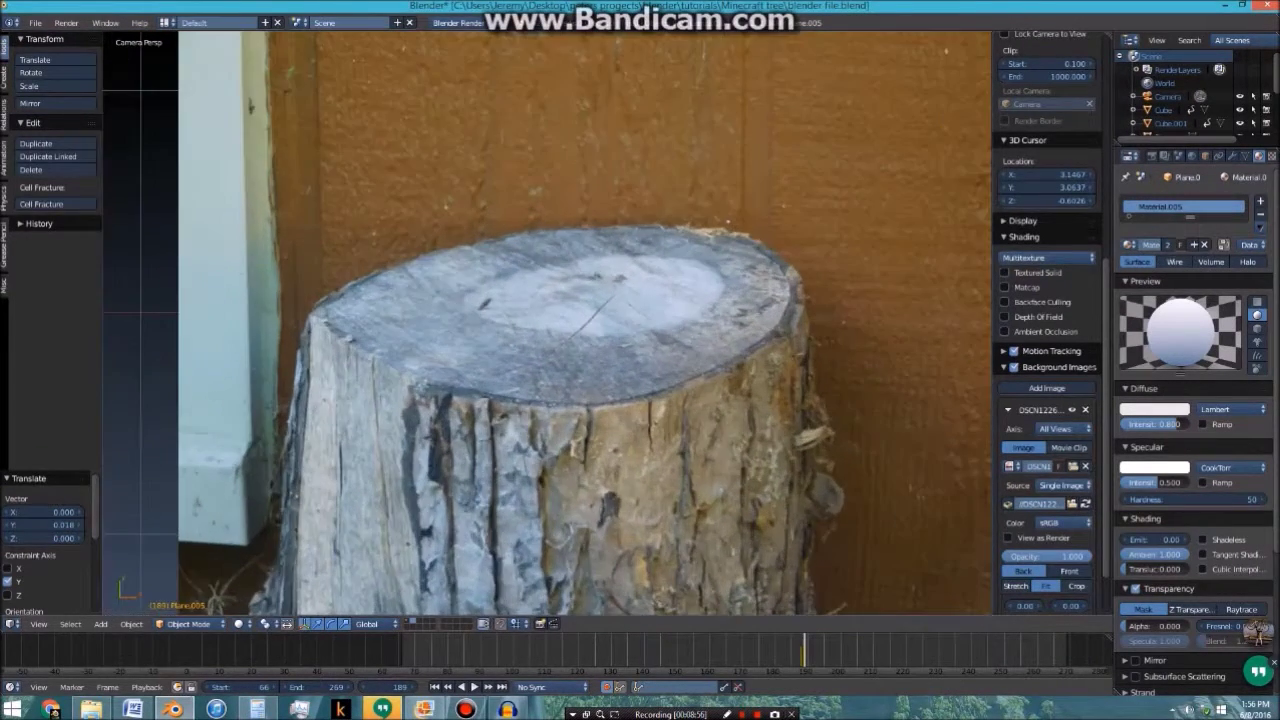
{"action": "key", "text": "space"}
{"action": "mouse_move", "coordinate": [590, 320]}
{"action": "mouse_move", "coordinate": [700, 320]}
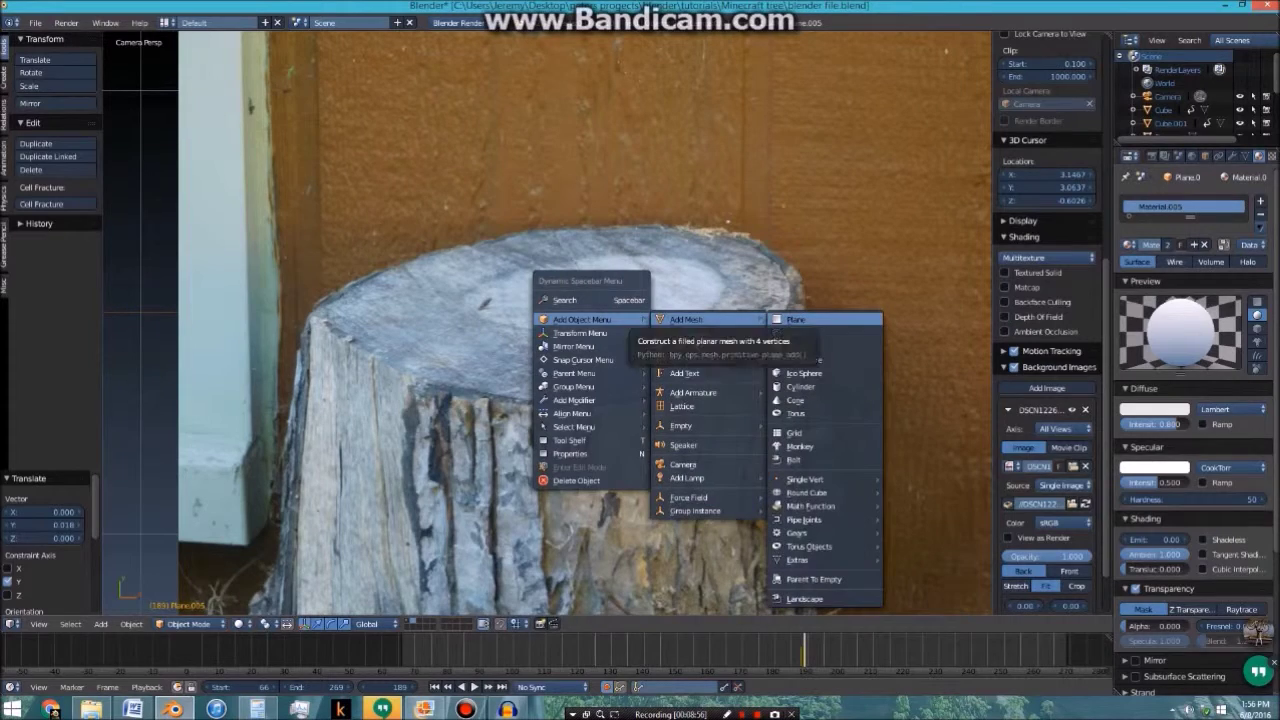
{"action": "left_click", "coordinate": [797, 319]}
{"action": "scroll", "coordinate": [797, 319], "scroll_direction": "up", "scroll_amount": 2}
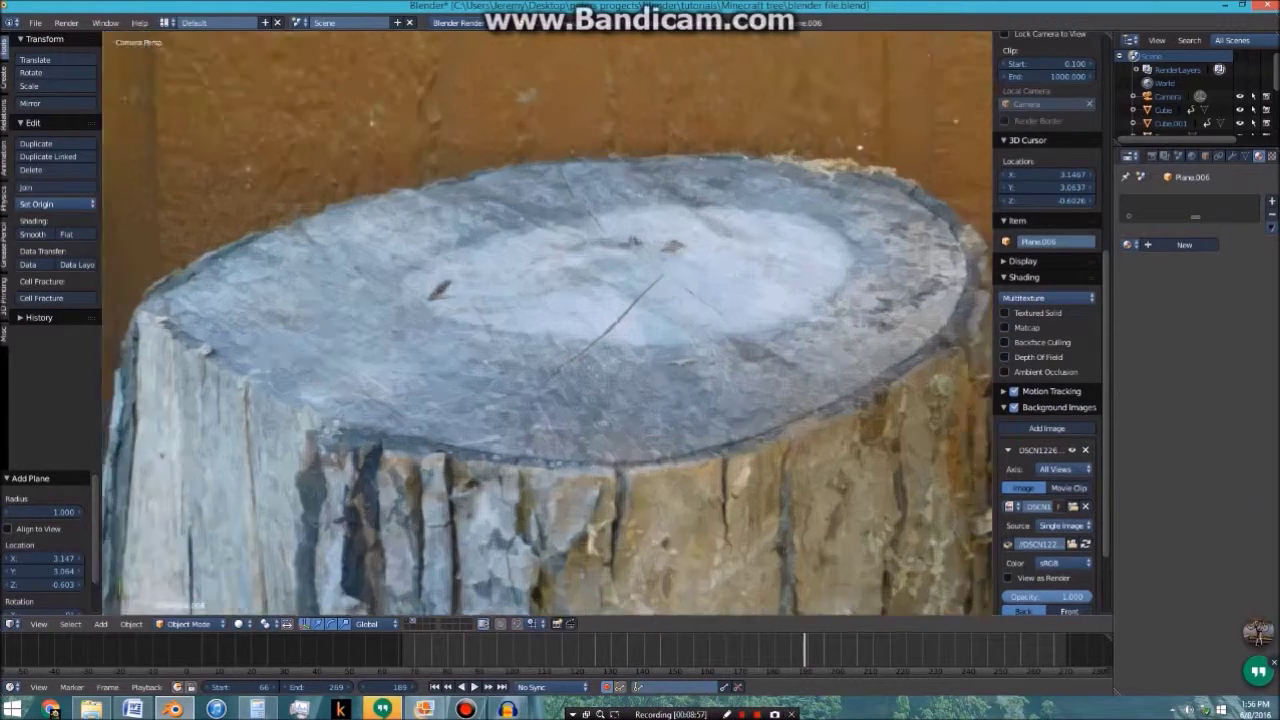
{"action": "scroll", "coordinate": [797, 319], "scroll_direction": "down", "scroll_amount": 5}
{"action": "key", "text": "g"}
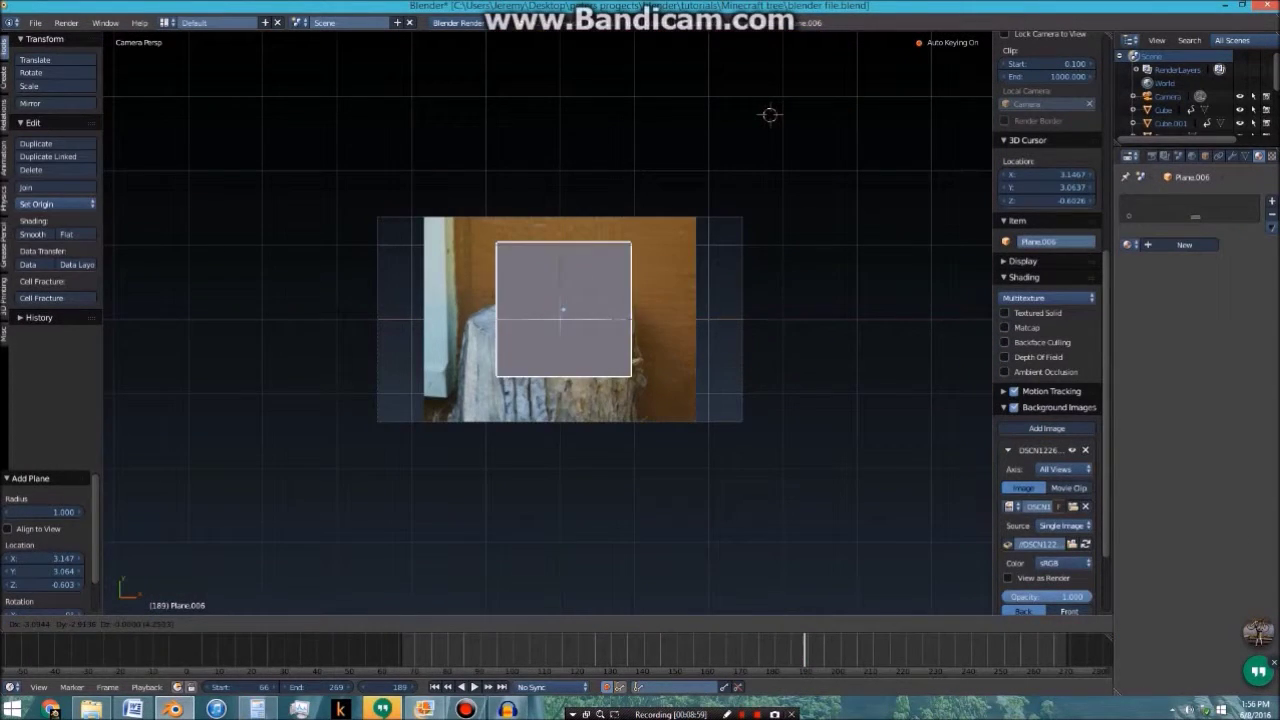
{"action": "left_click", "coordinate": [566, 312]}
{"action": "scroll", "coordinate": [566, 312], "scroll_direction": "up", "scroll_amount": 2}
Delete the plane's vertices except the lower-left one in Edit Mode
{"action": "key", "text": "Tab"}
{"action": "right_click", "coordinate": [453, 422]}
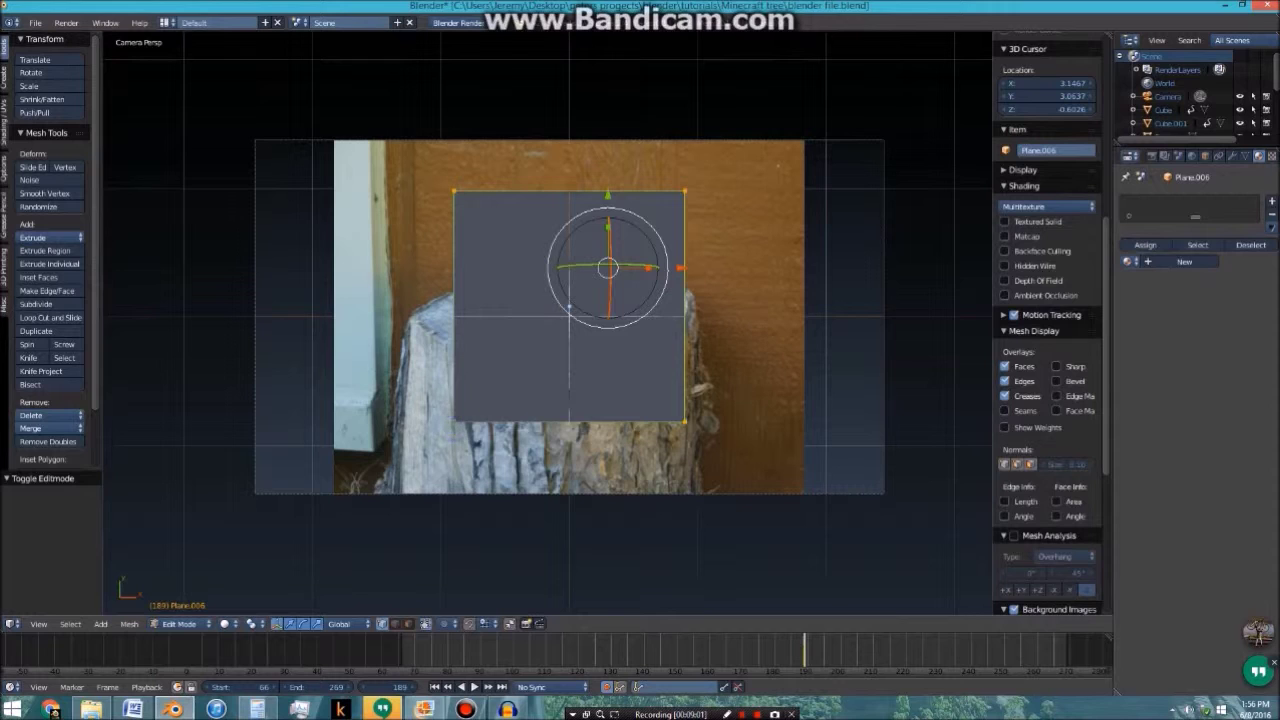
{"action": "key", "text": "x"}
{"action": "left_click", "coordinate": [528, 348]}
Move the remaining vertex onto the stump top's front rim, extrude it vertex by vertex along the rim, and leave Edit Mode
{"action": "scroll", "coordinate": [466, 382], "scroll_direction": "up", "scroll_amount": 4}
{"action": "key", "text": "a"}
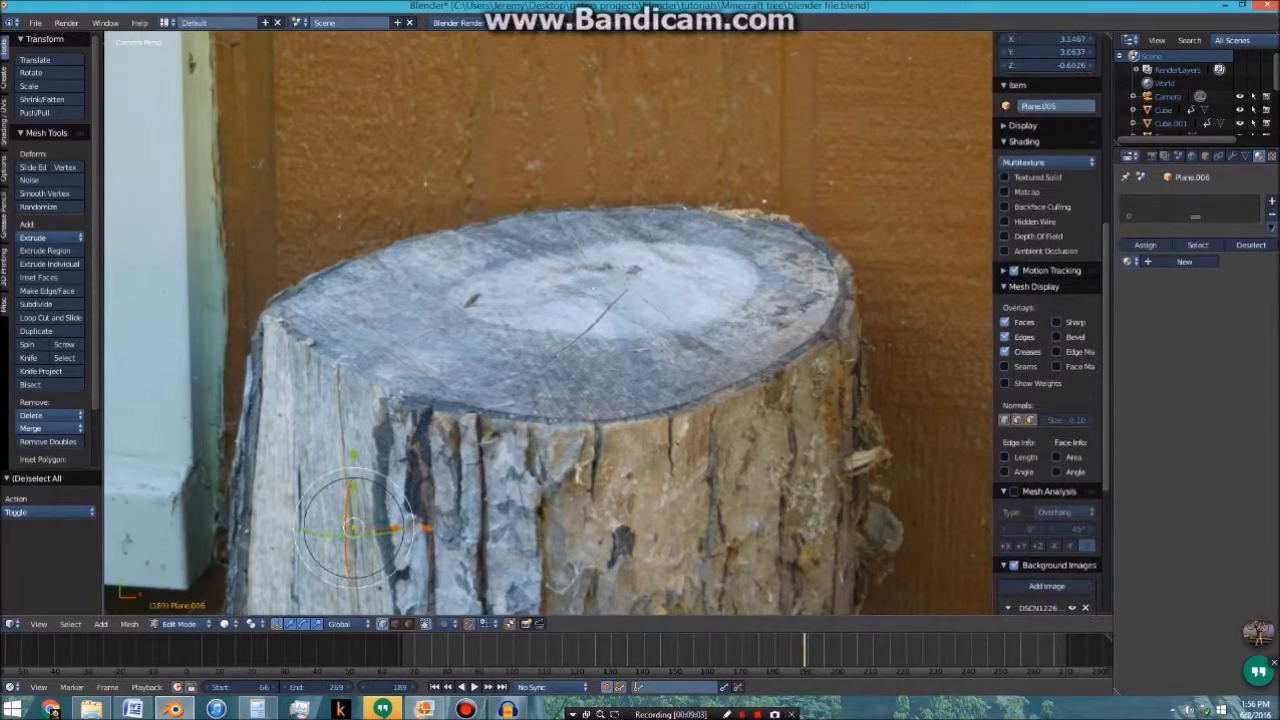
{"action": "key", "text": "g"}
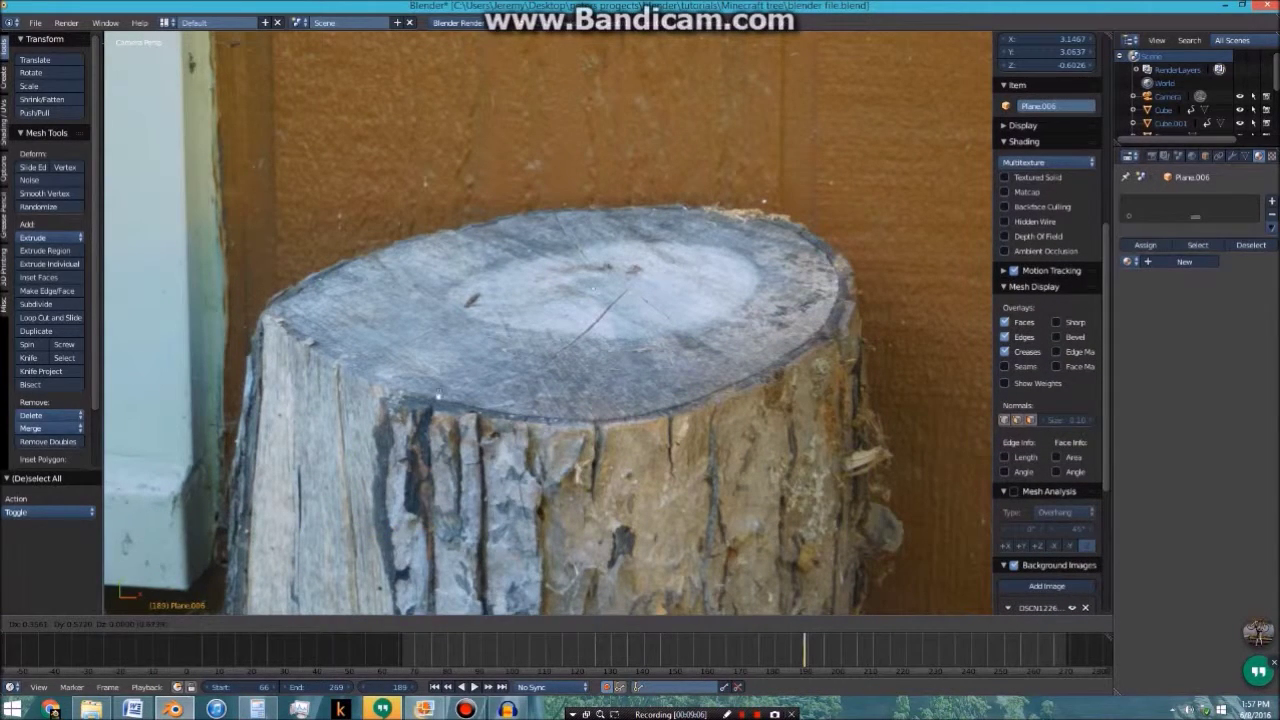
{"action": "left_click", "coordinate": [438, 397]}
{"action": "key", "text": "e"}
{"action": "left_click", "coordinate": [490, 414]}
{"action": "key", "text": "e"}
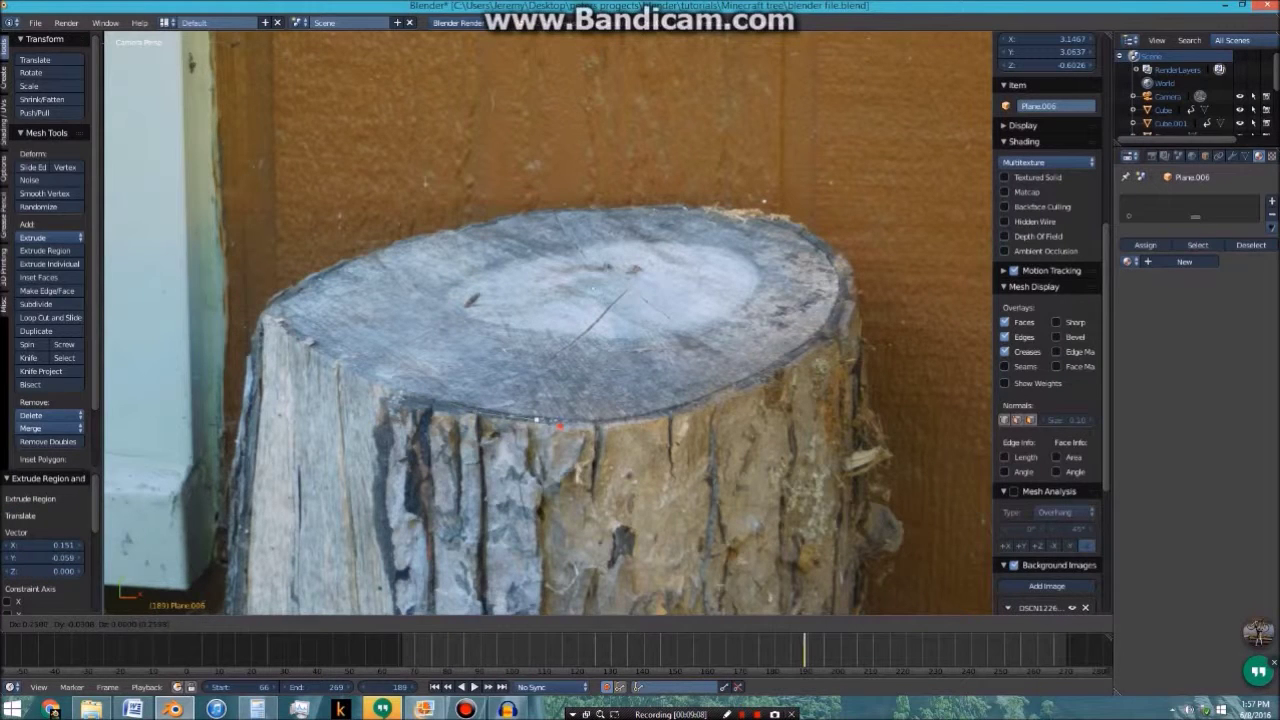
{"action": "left_click", "coordinate": [546, 420]}
{"action": "key", "text": "e"}
{"action": "left_click", "coordinate": [605, 420]}
{"action": "key", "text": "e"}
{"action": "left_click", "coordinate": [772, 366]}
{"action": "key", "text": "Tab"}
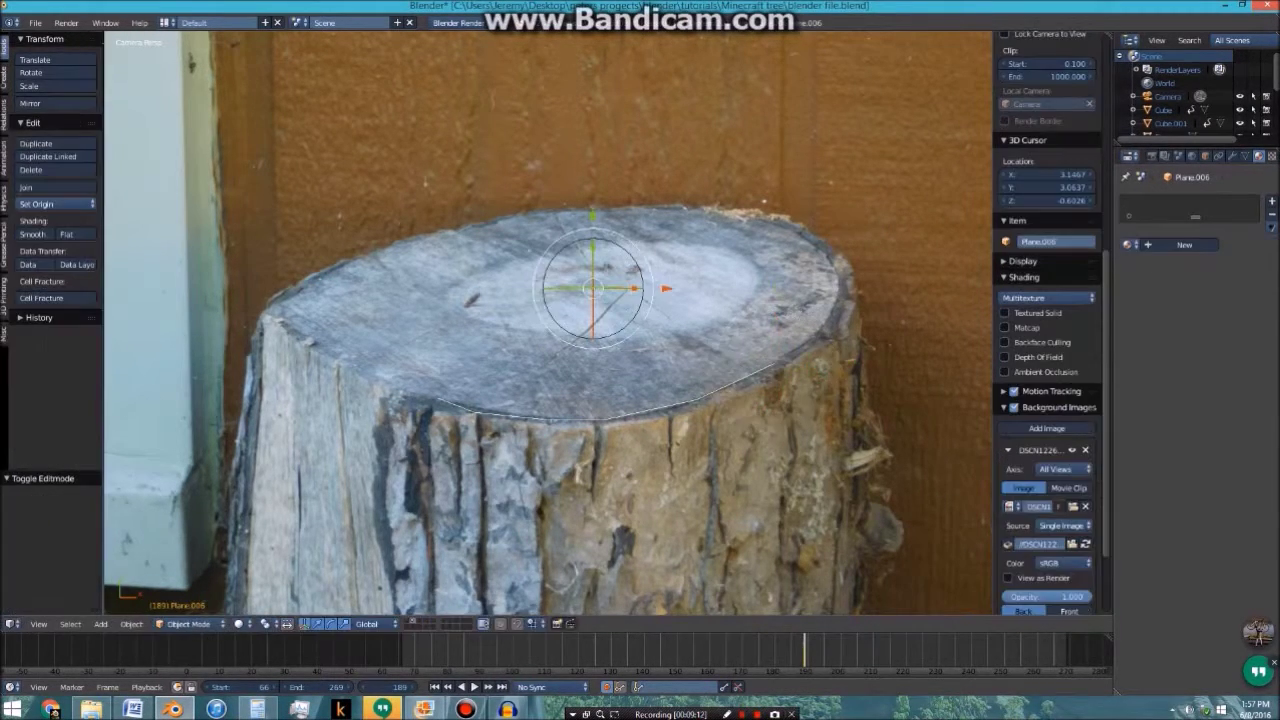
Copy the stump-top plane from the outline.blend window and paste it into the blender file.blend scene
{"action": "left_click", "coordinate": [173, 709]}
{"action": "left_click", "coordinate": [108, 642]}
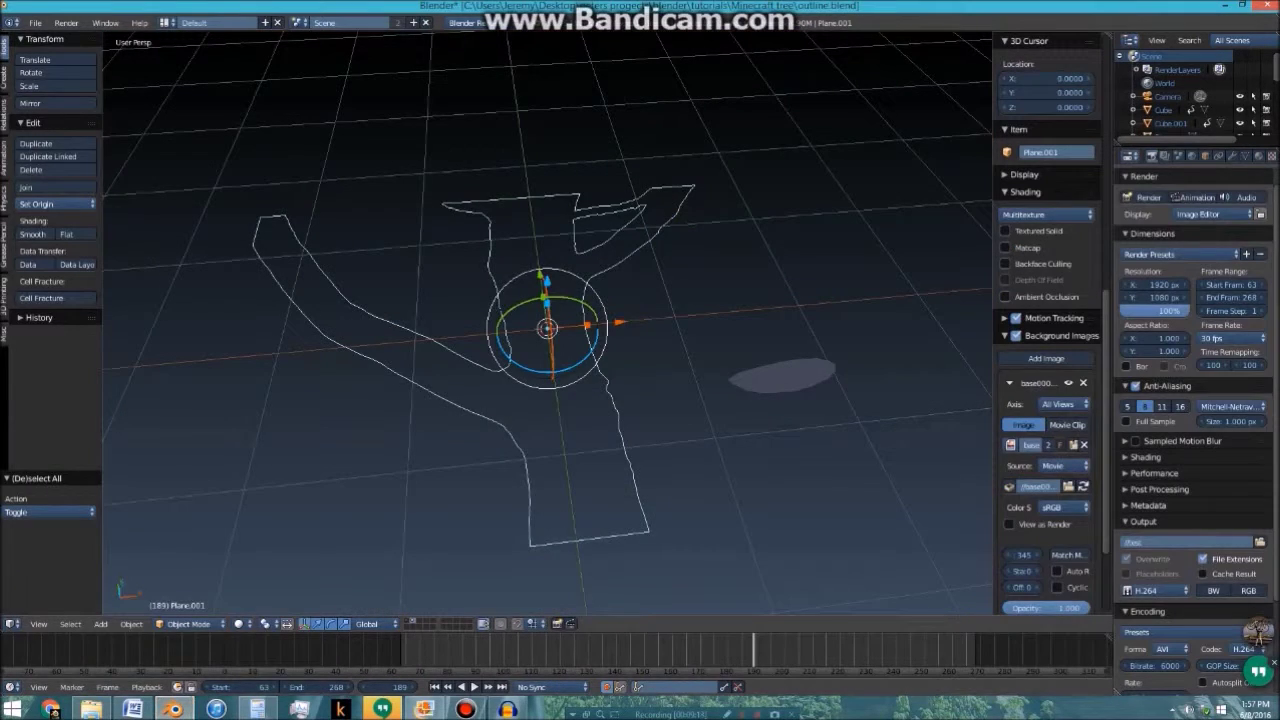
{"action": "right_click", "coordinate": [752, 382]}
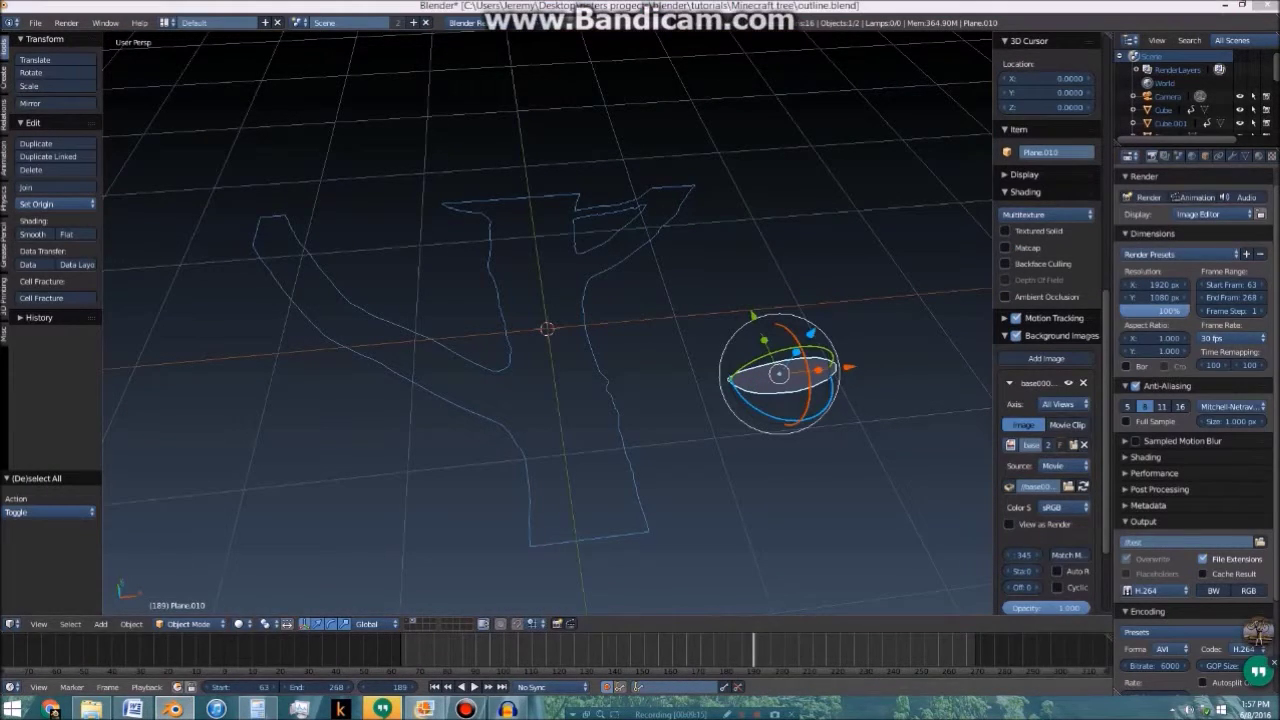
{"action": "mouse_move", "coordinate": [174, 709]}
{"action": "left_click", "coordinate": [250, 632]}
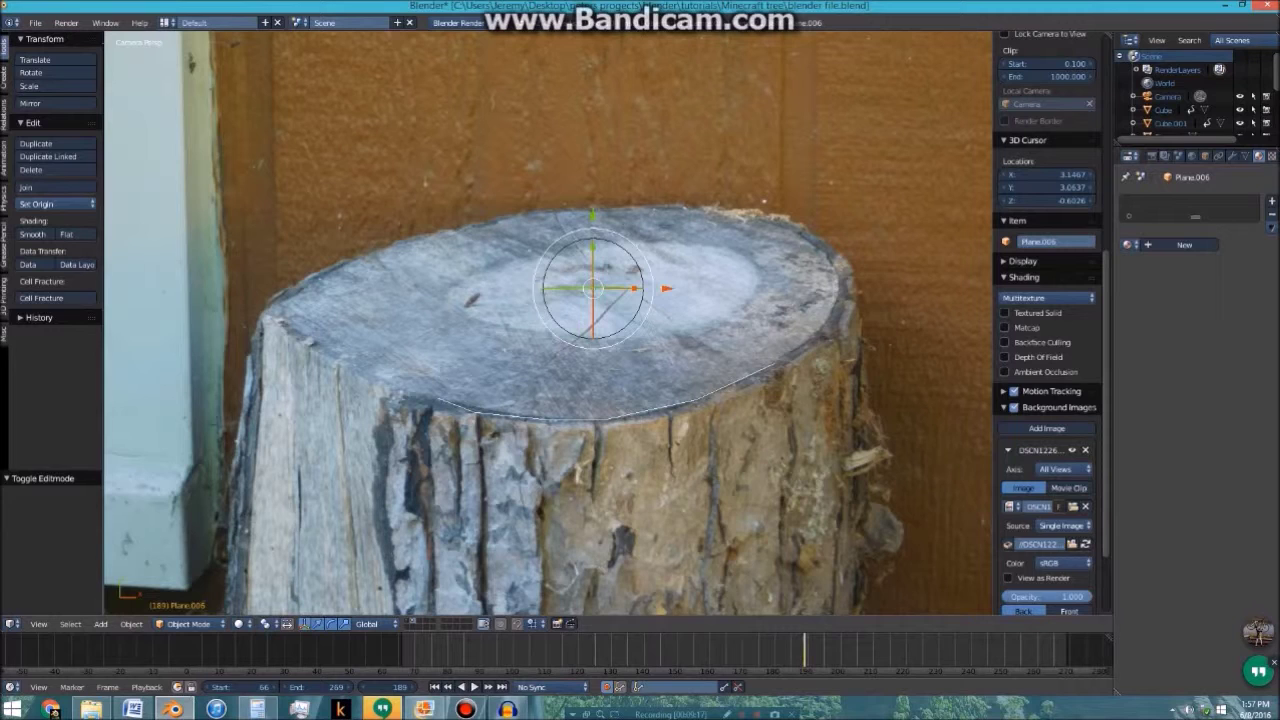
{"action": "key", "text": "ctrl+v"}
{"action": "key", "text": "Home"}
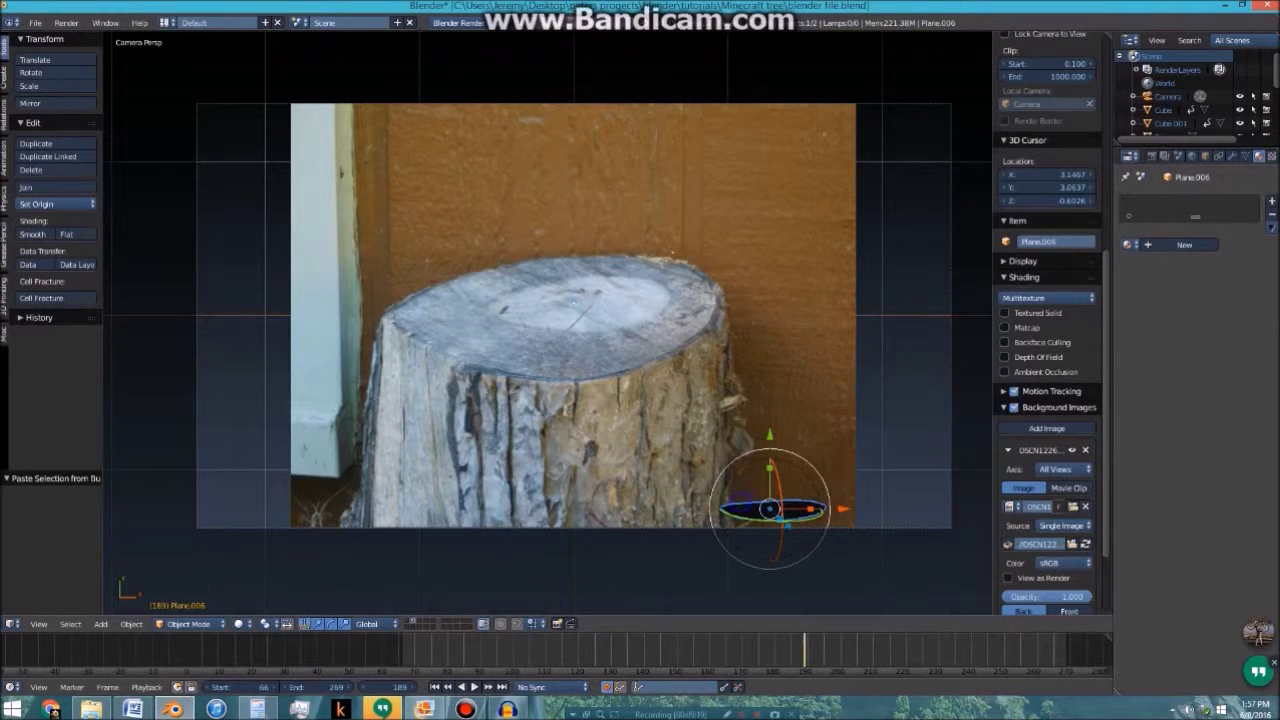
Move the pasted stump-top plane to layer 1 and display layer 1
{"action": "right_click", "coordinate": [738, 501]}
{"action": "key", "text": "m"}
{"action": "key", "text": "1"}
{"action": "key", "text": "Return"}
{"action": "key", "text": "1"}
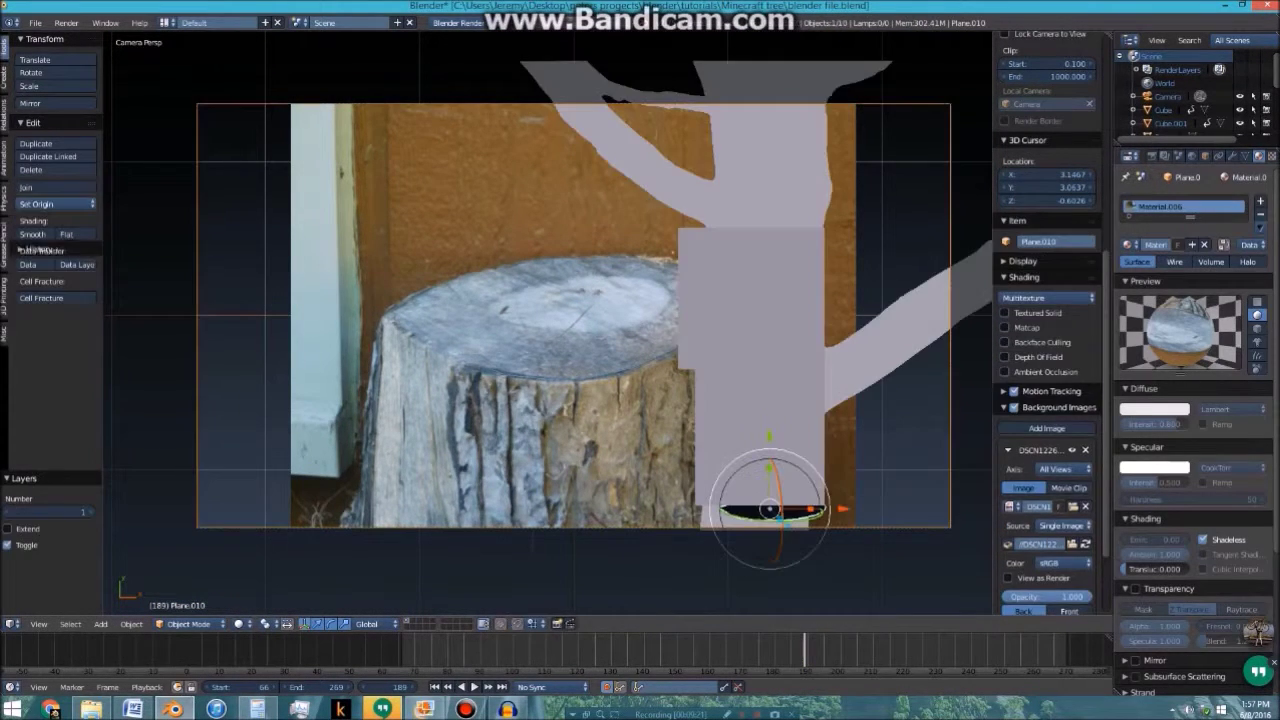
Move the stump-top plane down to just below the base of the trunk
{"action": "scroll", "coordinate": [740, 440], "scroll_direction": "down", "scroll_amount": 1}
{"action": "scroll", "coordinate": [740, 440], "scroll_direction": "up", "scroll_amount": 1}
{"action": "middle_click_drag", "start_coordinate": [740, 440], "coordinate": [521, 365], "text": "shift"}
{"action": "scroll", "coordinate": [521, 365], "scroll_direction": "up", "scroll_amount": 1}
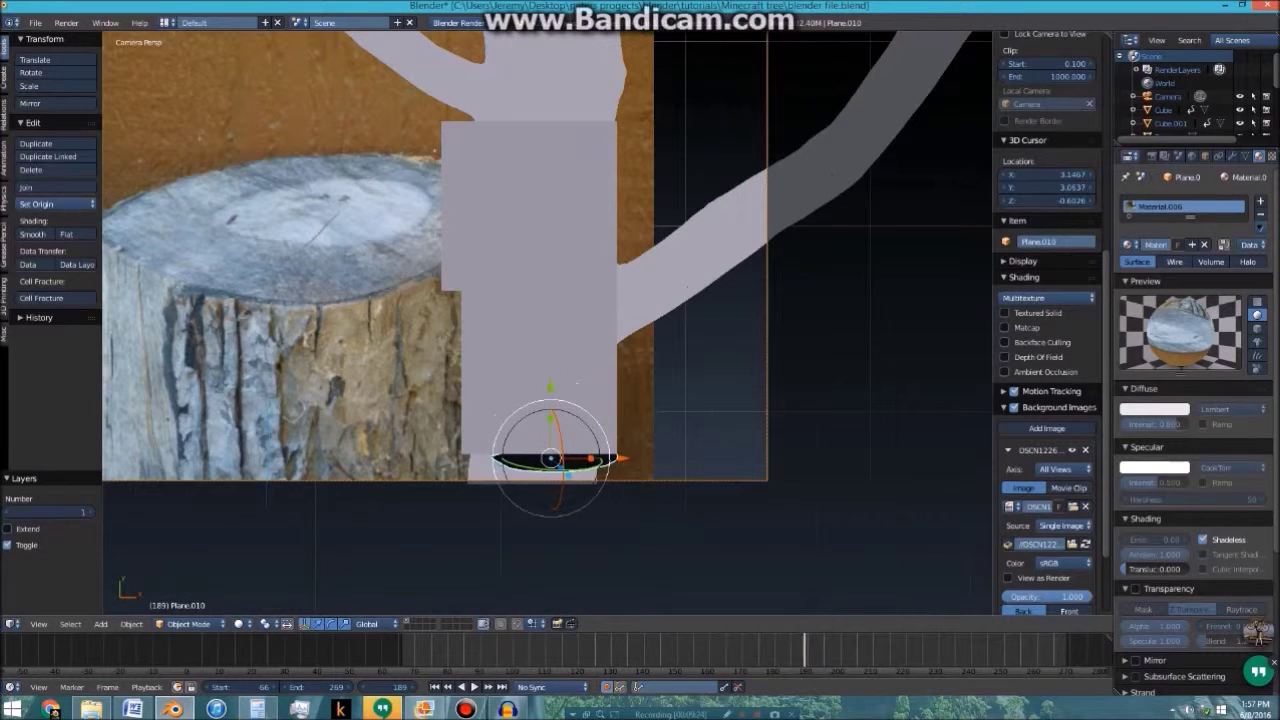
{"action": "key", "text": "g"}
{"action": "left_click", "coordinate": [583, 477]}
Switch to wireframe shading and delete the stump-top plane's keyframe at frame 189
{"action": "scroll", "coordinate": [583, 477], "scroll_direction": "up", "scroll_amount": 1}
{"action": "left_click", "coordinate": [785, 648]}
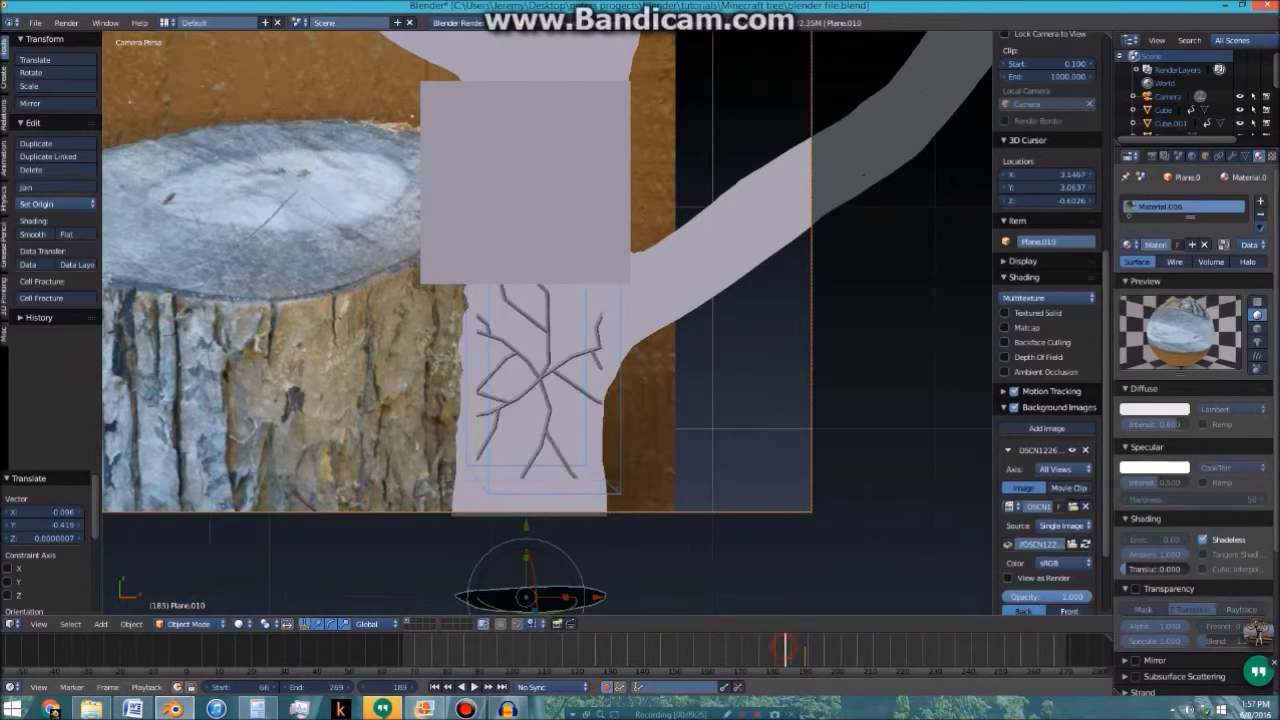
{"action": "left_click_drag", "start_coordinate": [785, 648], "coordinate": [598, 648]}
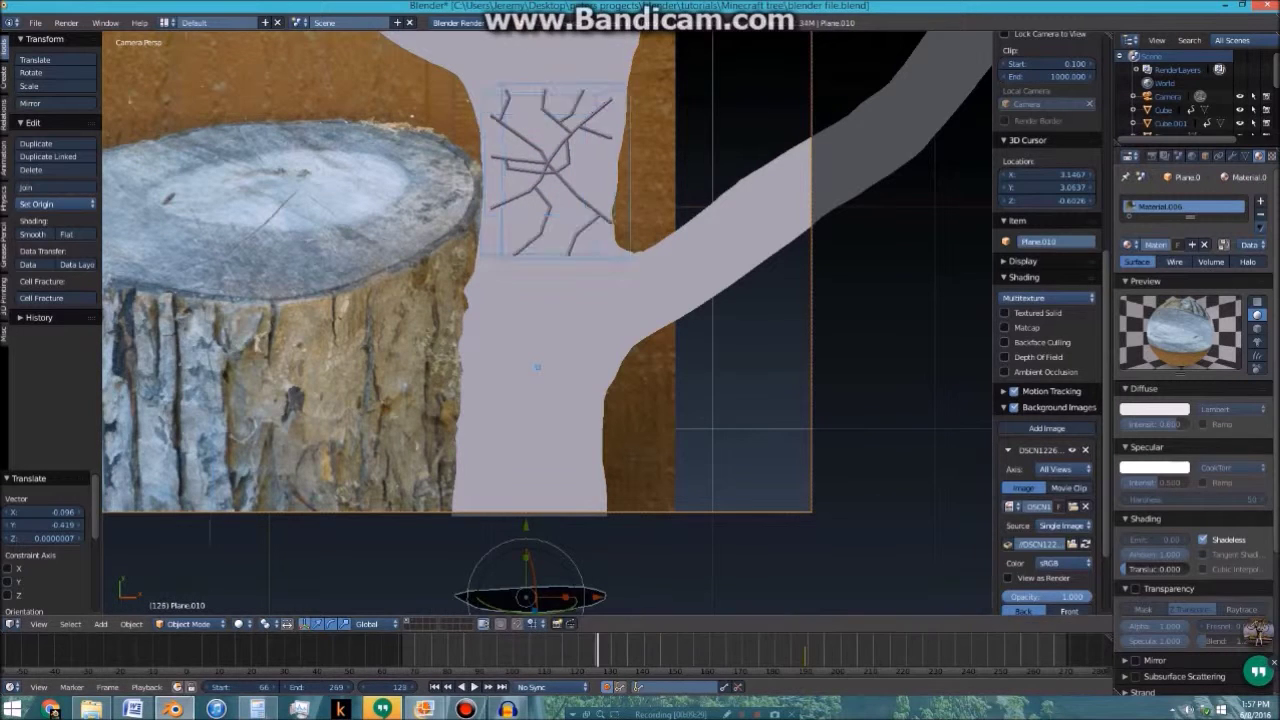
{"action": "key", "text": "z"}
{"action": "scroll", "coordinate": [547, 323], "scroll_direction": "down", "scroll_amount": 1}
{"action": "middle_click_drag", "start_coordinate": [547, 323], "coordinate": [557, 386], "text": "shift"}
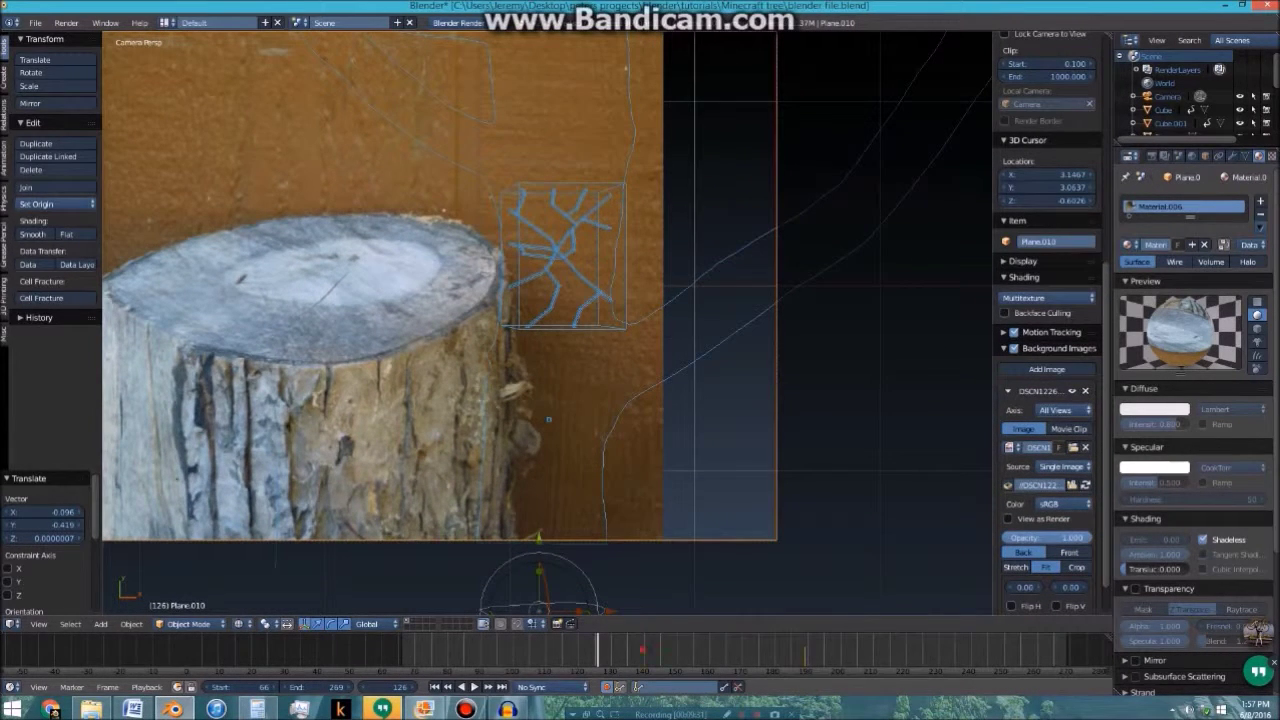
{"action": "left_click_drag", "start_coordinate": [642, 650], "coordinate": [680, 650]}
{"action": "left_click", "coordinate": [487, 687]}
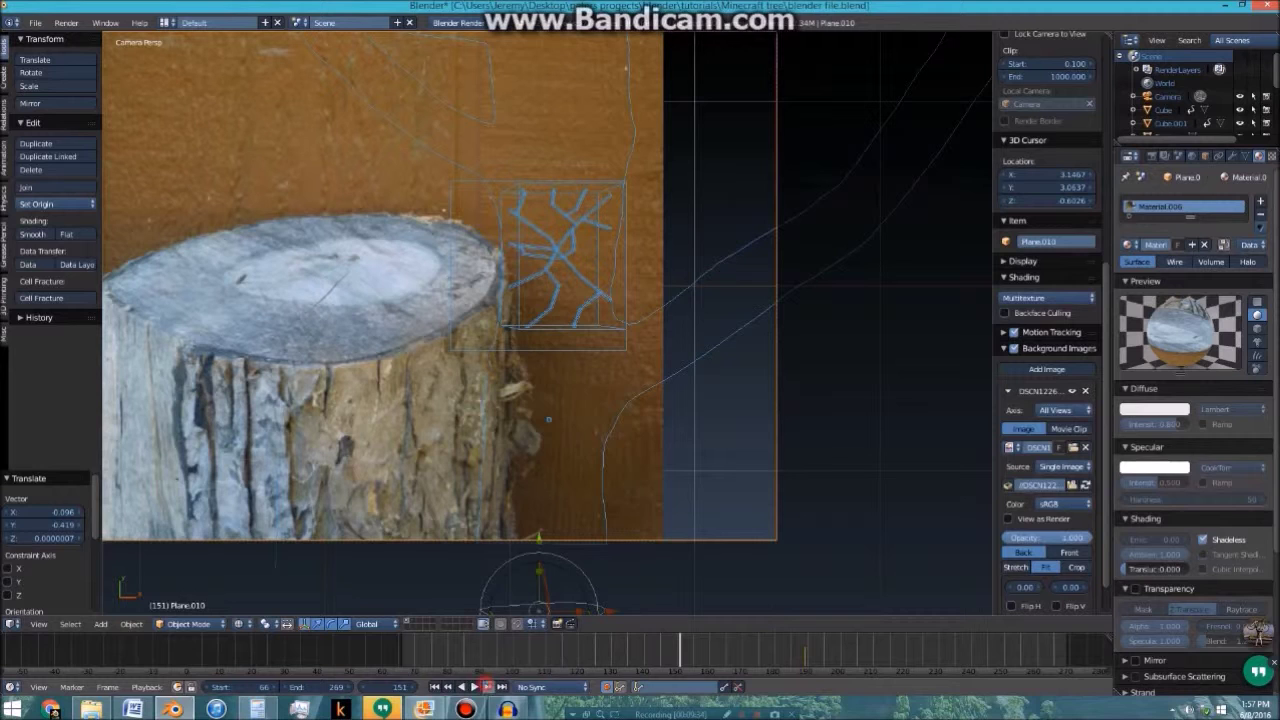
{"action": "key", "text": "alt+i"}
{"action": "left_click", "coordinate": [746, 298]}
Turn off automatic keyframing, go to frame 145, and move the stump-top plane to the top of the upper cracked block
{"action": "middle_click_drag", "start_coordinate": [746, 298], "coordinate": [767, 235], "text": "shift"}
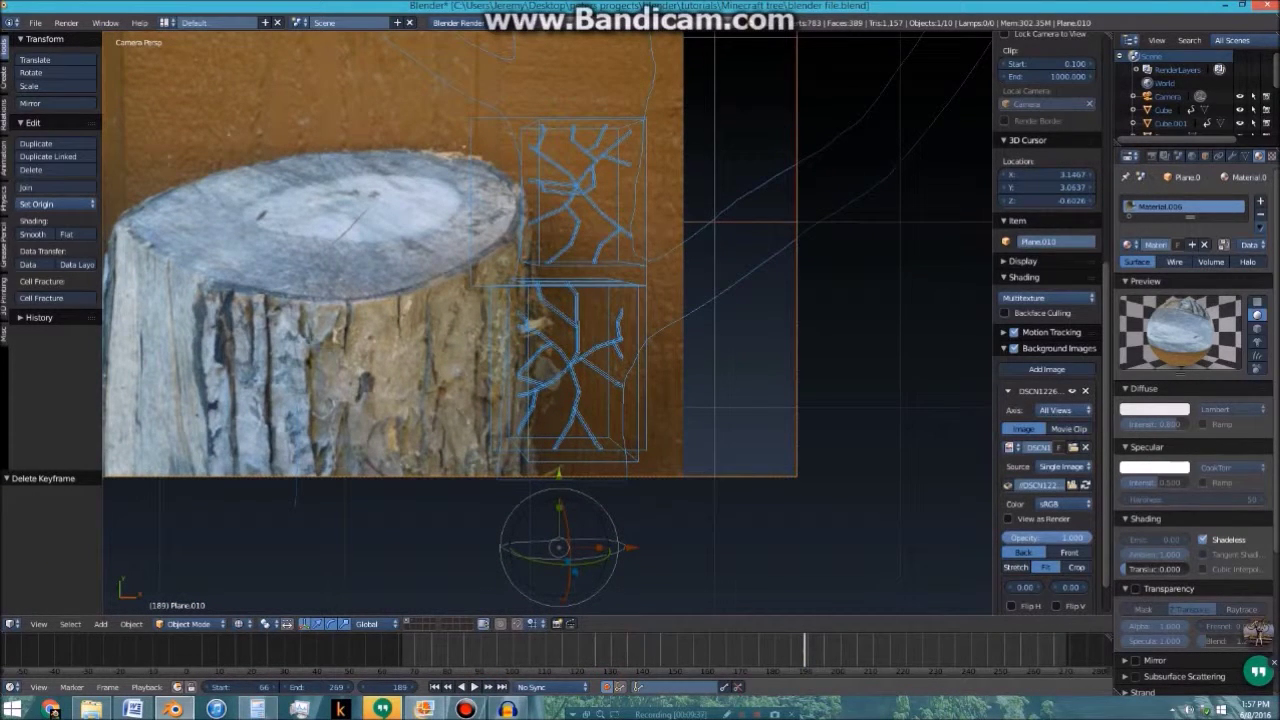
{"action": "left_click", "coordinate": [606, 687]}
{"action": "left_click_drag", "start_coordinate": [594, 650], "coordinate": [660, 650]}
{"action": "key", "text": "g"}
{"action": "left_click", "coordinate": [576, 155]}
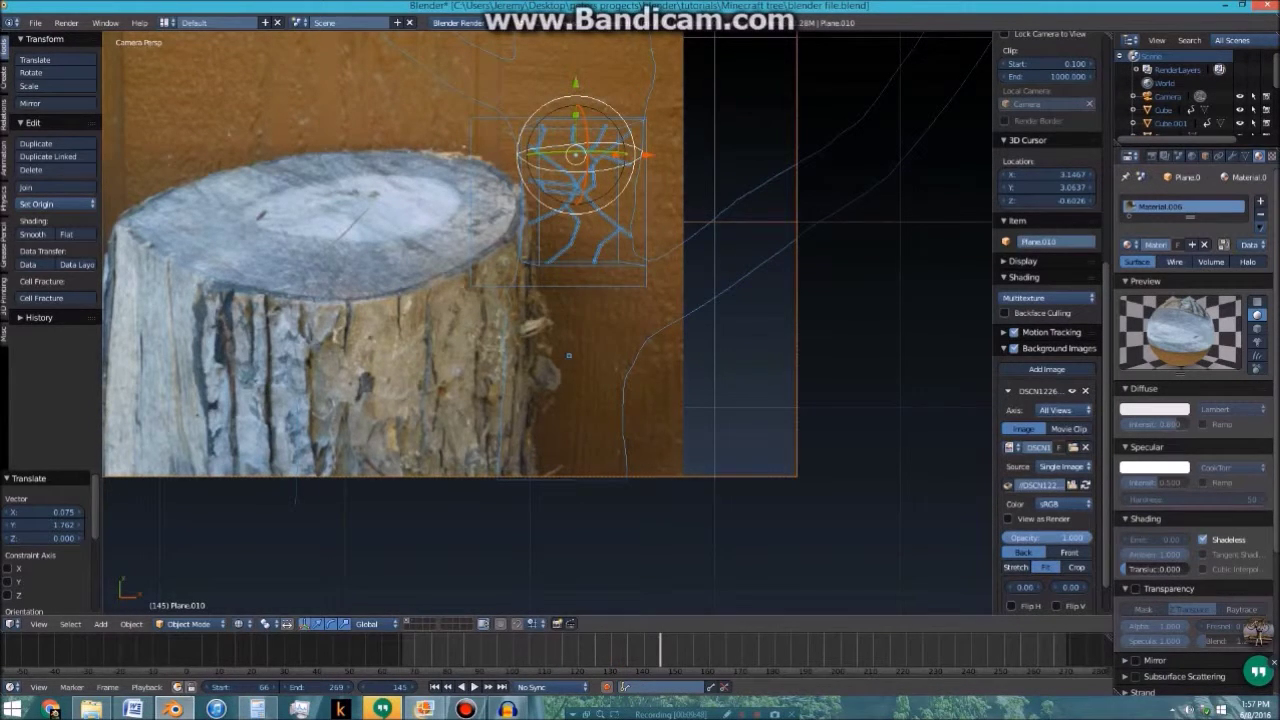
Raise the stump-top plane about 1.2 units along the Z axis and return to the camera view
{"action": "scroll", "coordinate": [568, 355], "scroll_direction": "up", "scroll_amount": 4}
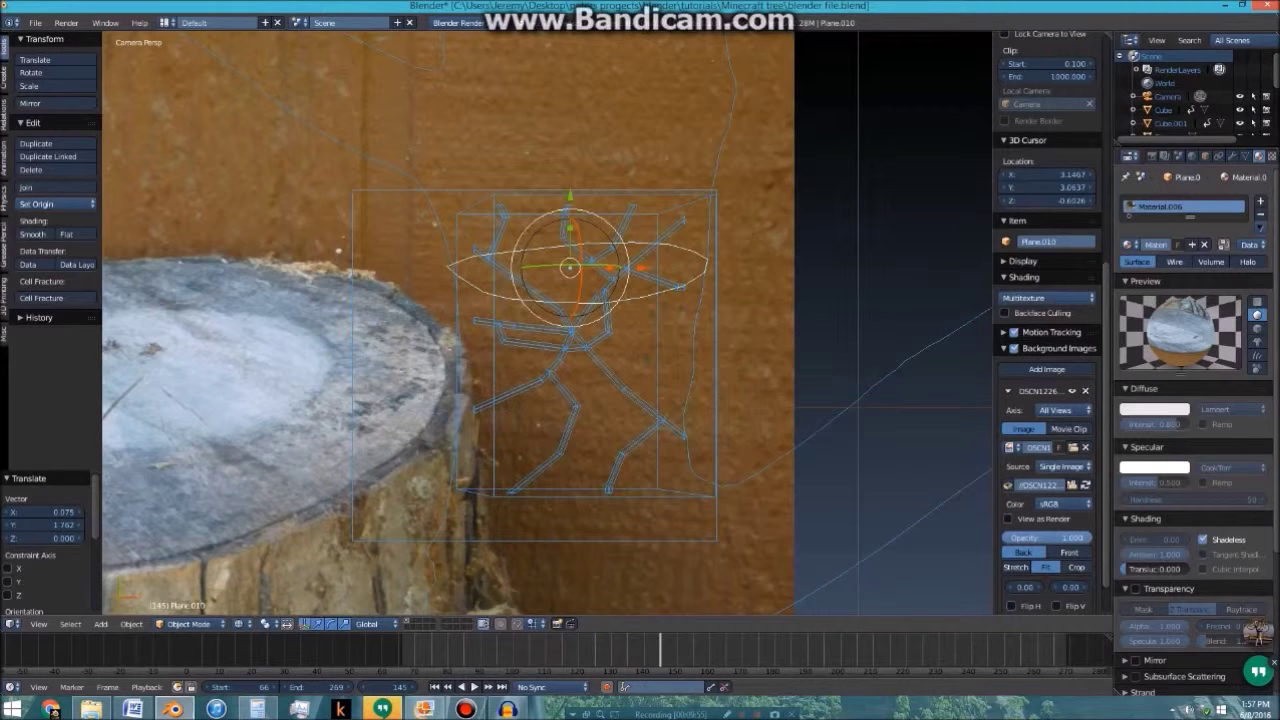
{"action": "middle_click_drag", "start_coordinate": [650, 400], "coordinate": [525, 290]}
{"action": "key", "text": "g"}
{"action": "key", "text": "z"}
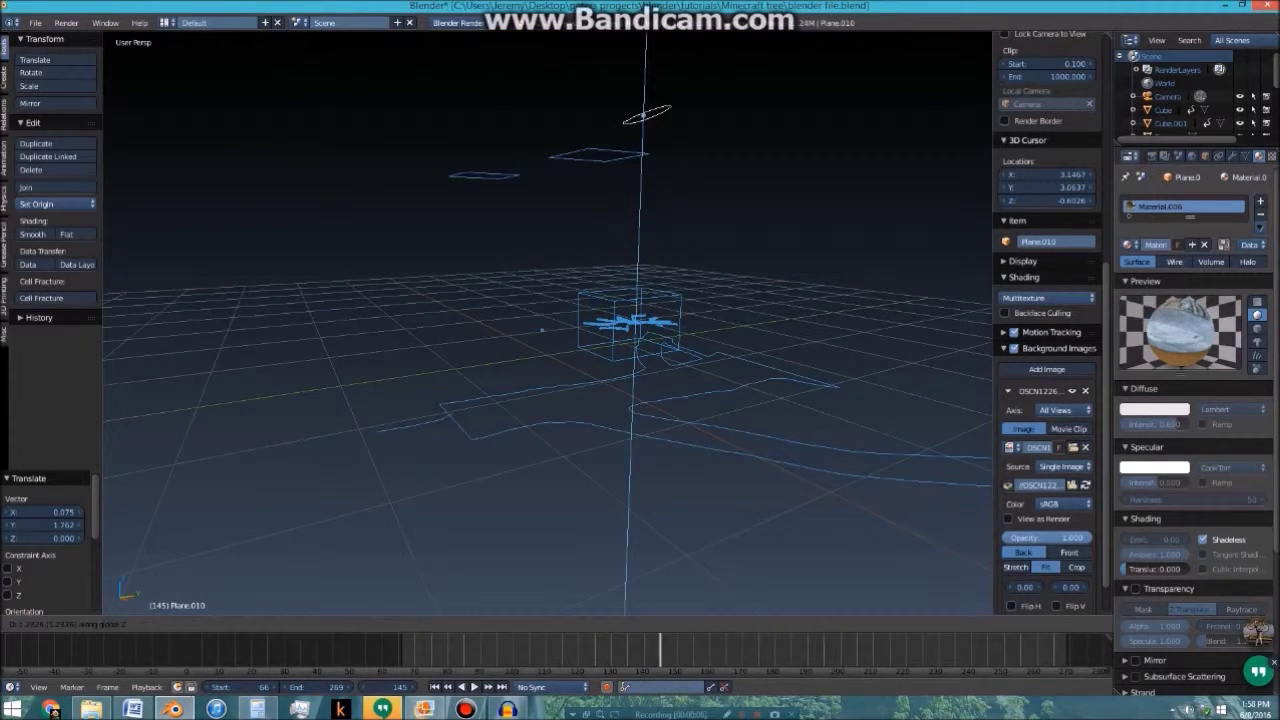
{"action": "left_click", "coordinate": [672, 180]}
{"action": "key", "text": "KP_0"}
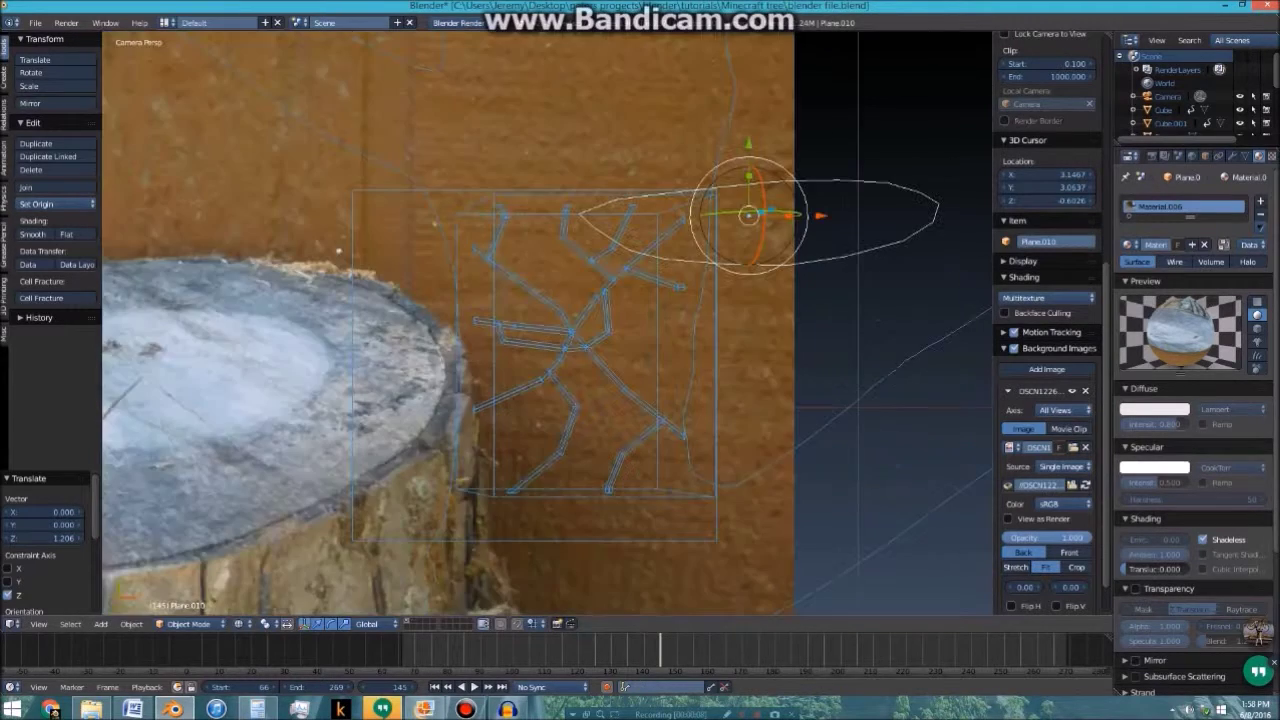
Move the raised plane back over the upper cracked block's top edge and check its placement in perspective before returning to camera view
{"action": "scroll", "coordinate": [547, 323], "scroll_direction": "up", "scroll_amount": 3}
{"action": "scroll", "coordinate": [547, 323], "scroll_direction": "up", "scroll_amount": 6, "text": "shift"}
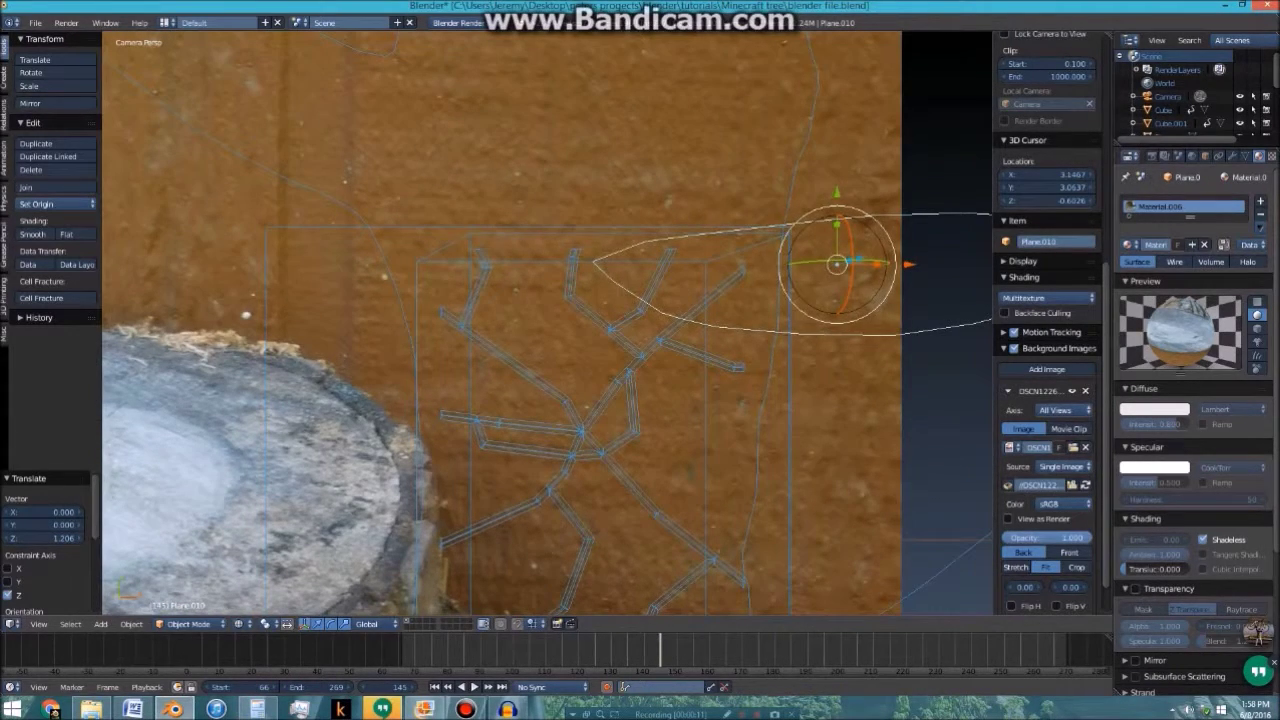
{"action": "key", "text": "g"}
{"action": "left_click", "coordinate": [500, 323]}
{"action": "middle_click_drag", "start_coordinate": [550, 340], "coordinate": [420, 235]}
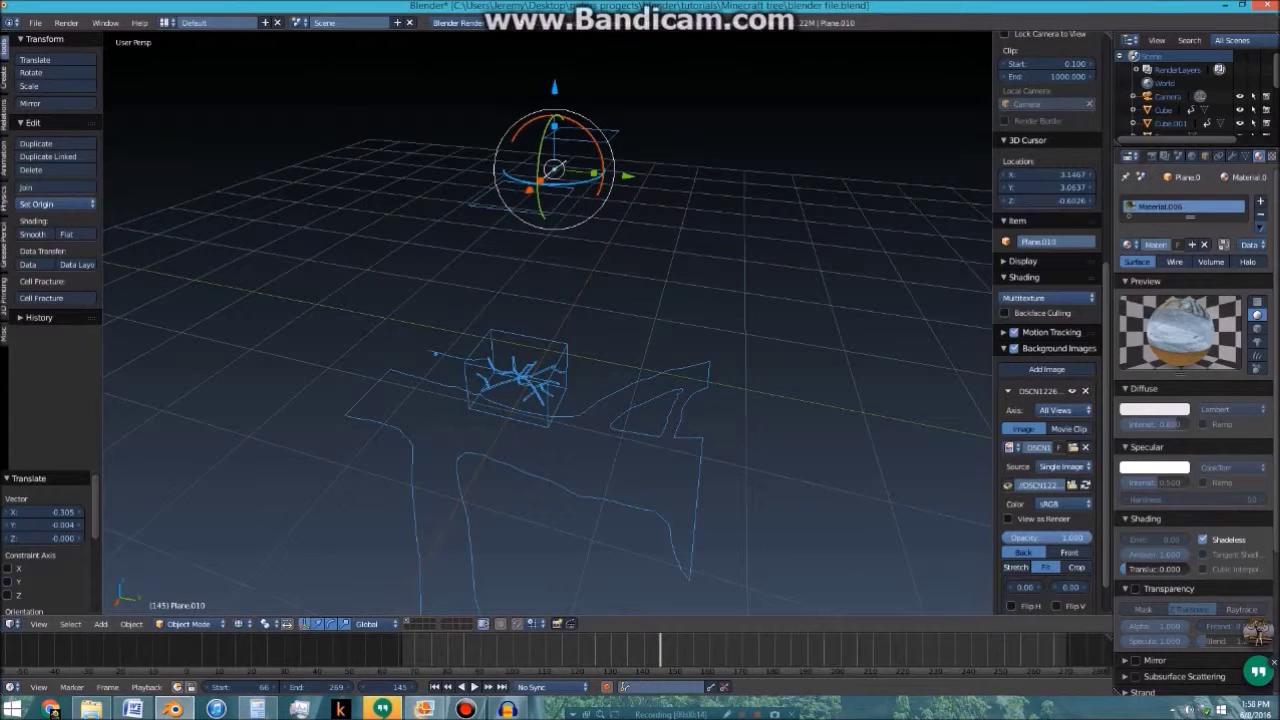
{"action": "middle_click_drag", "start_coordinate": [440, 300], "coordinate": [535, 310]}
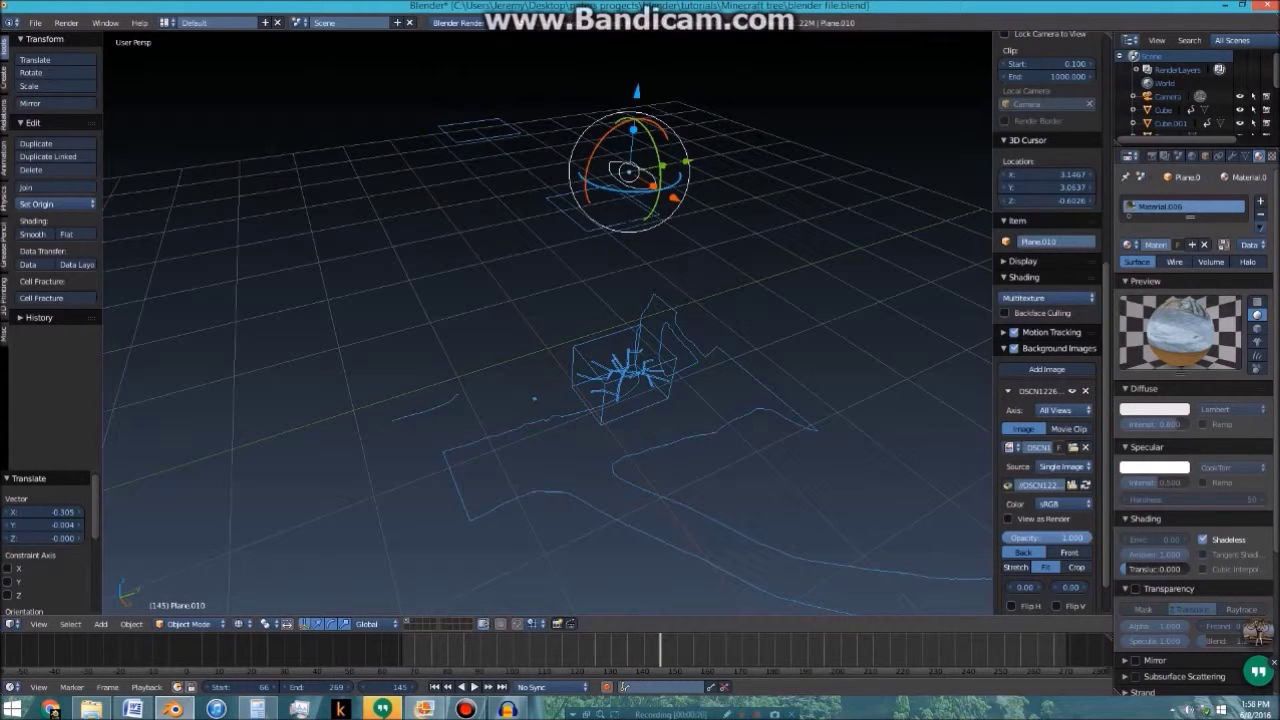
{"action": "key", "text": "KP_0"}
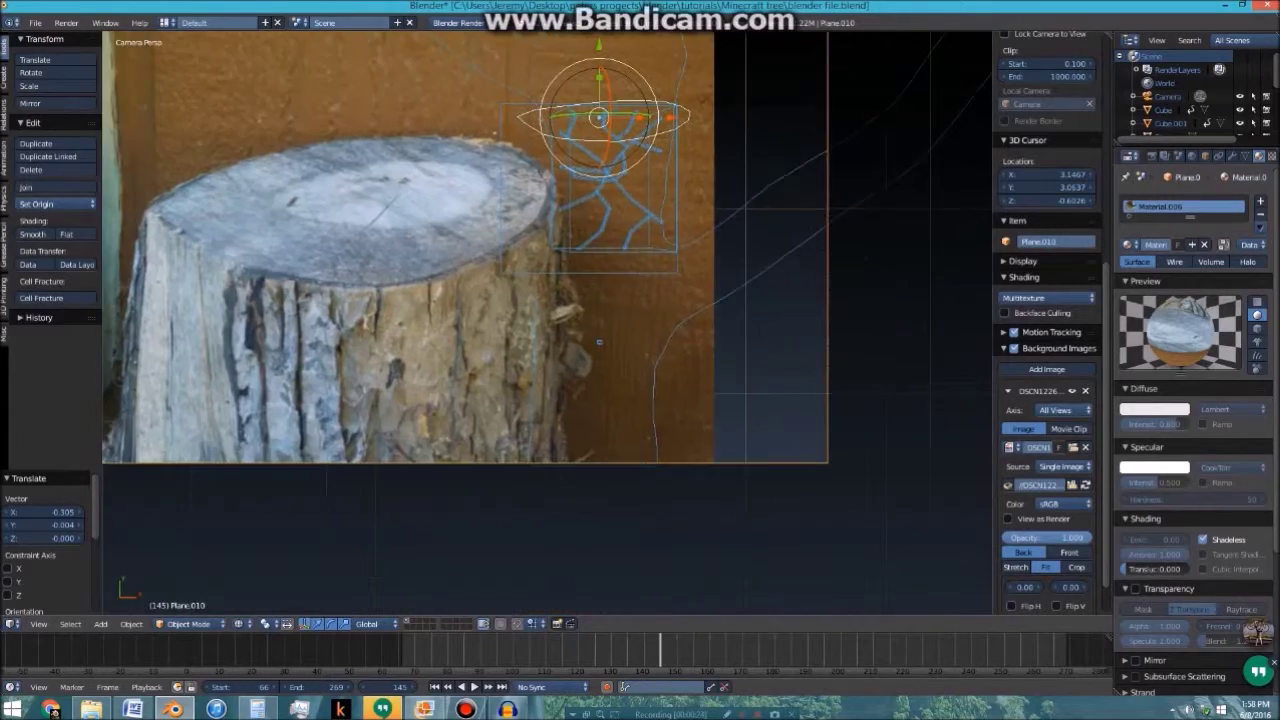
{"action": "middle_click_drag", "start_coordinate": [560, 250], "coordinate": [525, 388], "text": "shift"}
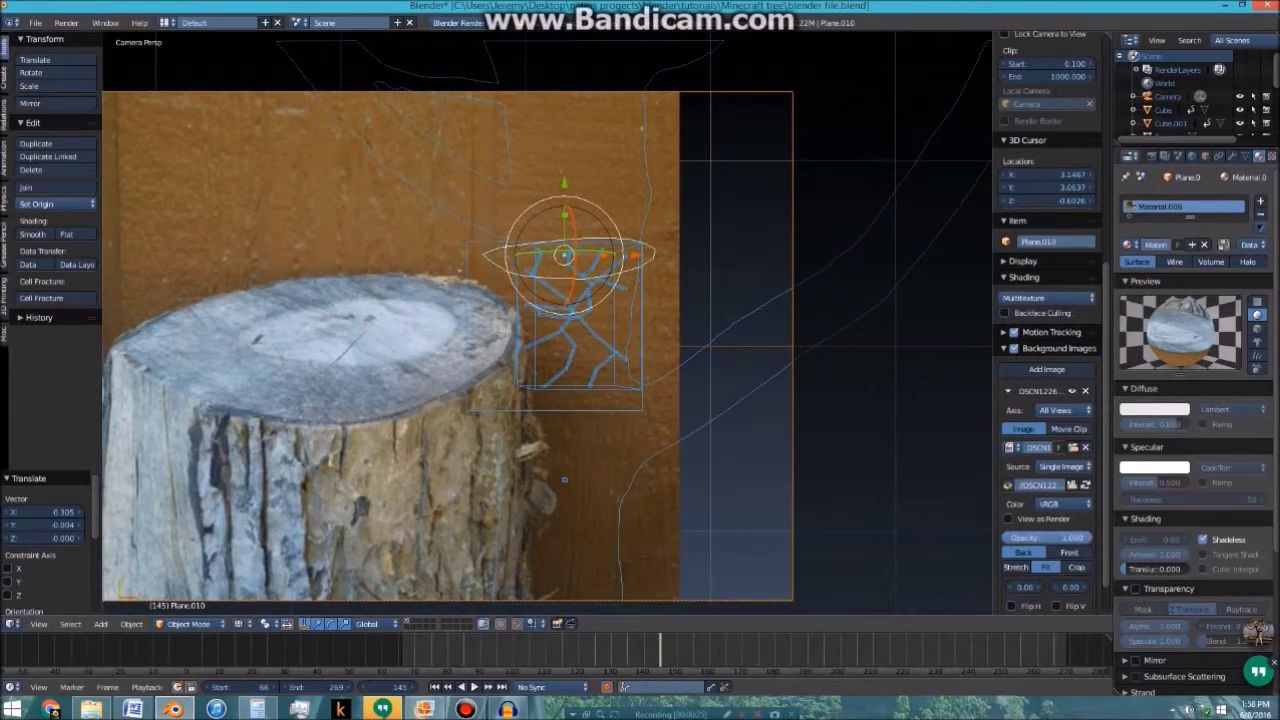
Switch the background image from the stump photo back to the base0001-0345.avi footage
{"action": "left_click", "coordinate": [1009, 447]}
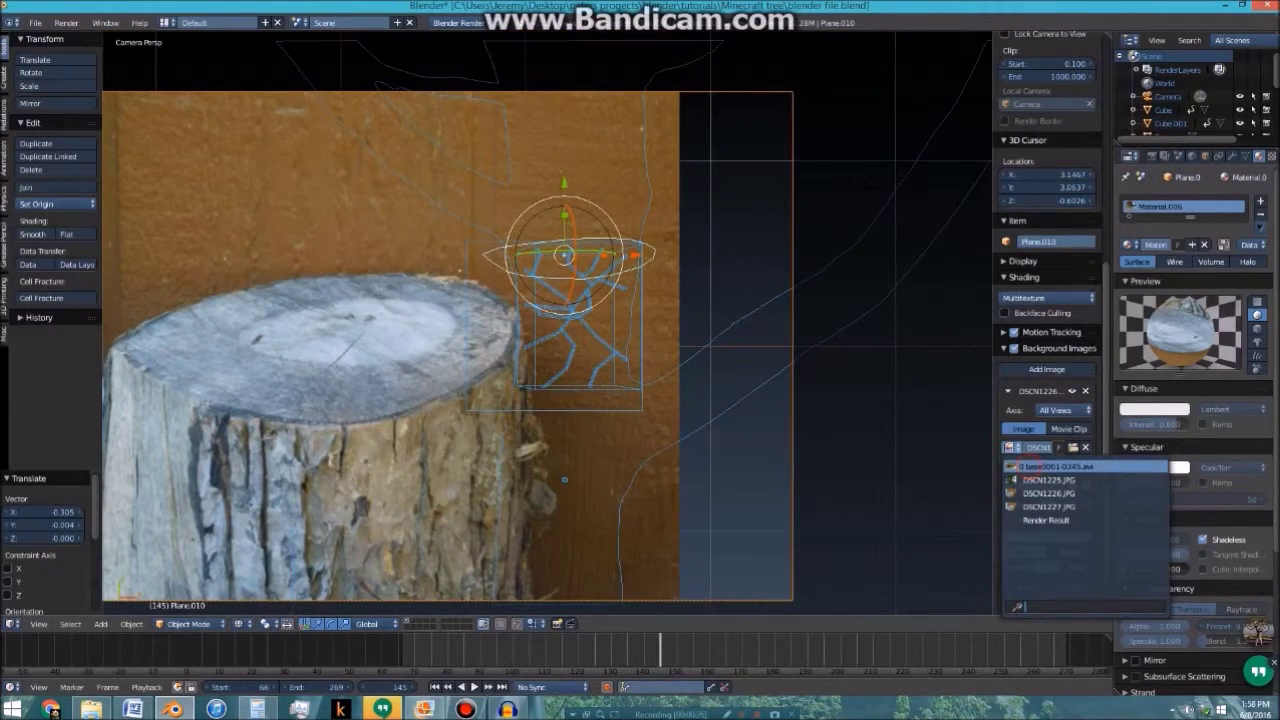
{"action": "left_click", "coordinate": [1033, 467]}
{"action": "scroll", "coordinate": [550, 370], "scroll_direction": "up", "scroll_amount": 4}
{"action": "middle_click_drag", "start_coordinate": [550, 370], "coordinate": [556, 482], "text": "shift"}
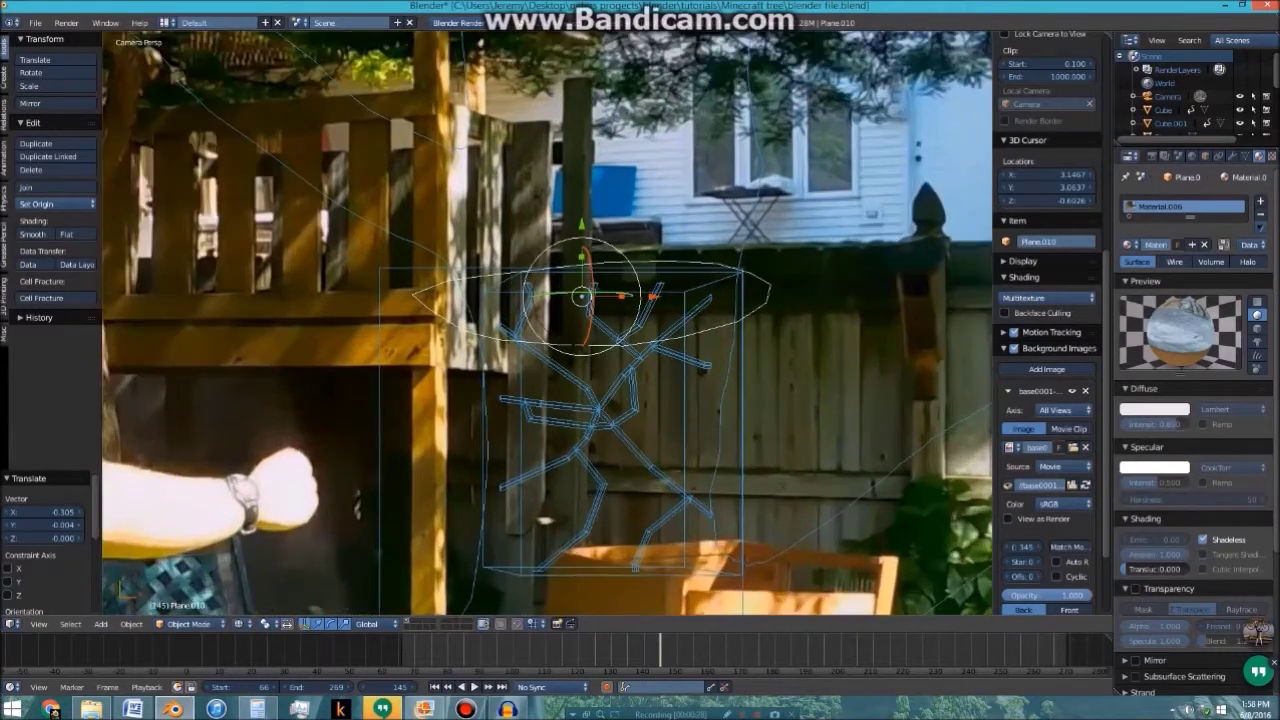
Scale the stump-top plane to about 0.78 and align it with the trunk's width at the top of the upper cracked block
{"action": "scroll", "coordinate": [547, 323], "scroll_direction": "up", "scroll_amount": 2}
{"action": "key", "text": "s"}
{"action": "left_click", "coordinate": [828, 288]}
{"action": "key", "text": "g"}
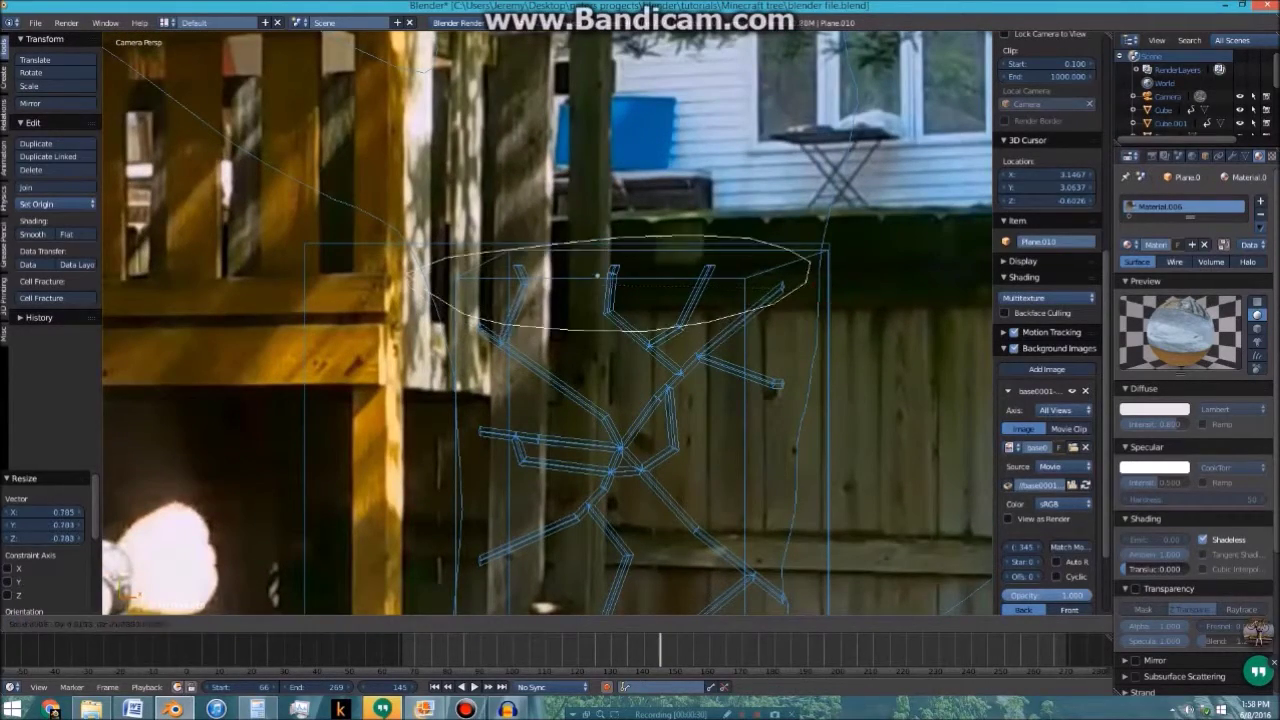
{"action": "left_click", "coordinate": [834, 267]}
{"action": "scroll", "coordinate": [834, 267], "scroll_direction": "up", "scroll_amount": 2}
{"action": "middle_click_drag", "start_coordinate": [834, 267], "coordinate": [725, 338], "text": "shift"}
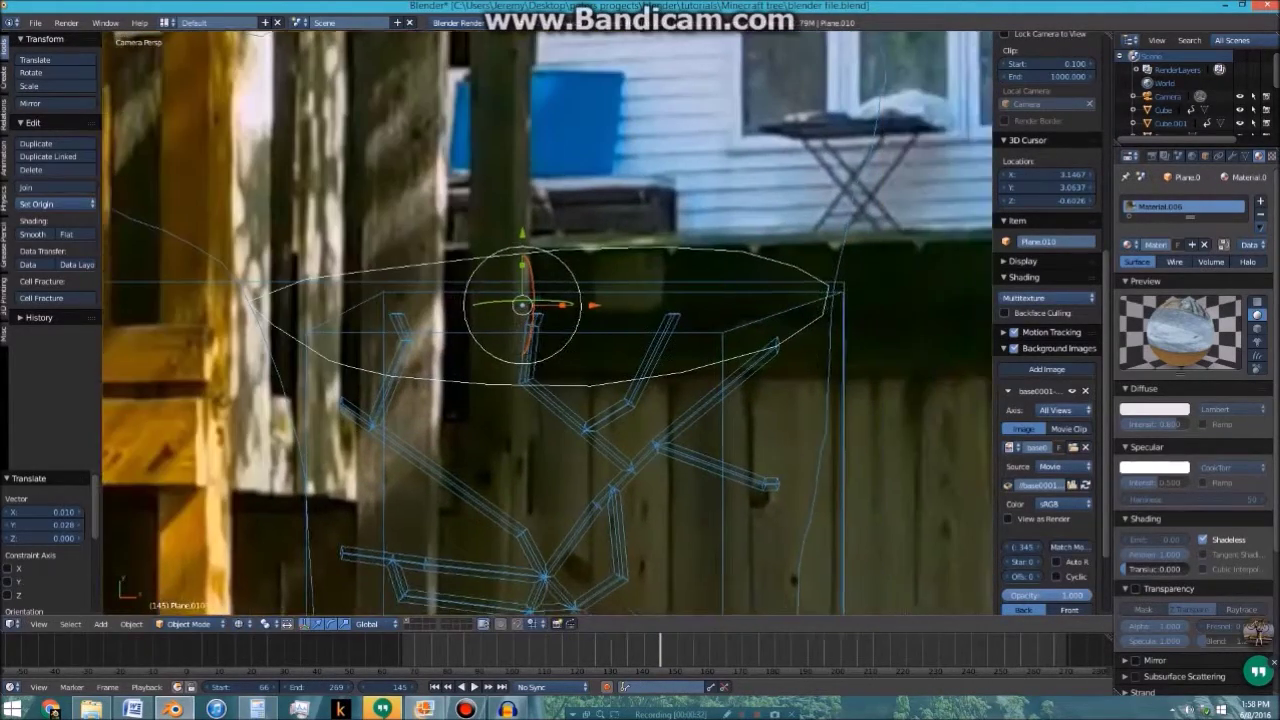
{"action": "scroll", "coordinate": [515, 288], "scroll_direction": "up", "scroll_amount": 1}
{"action": "key", "text": "g"}
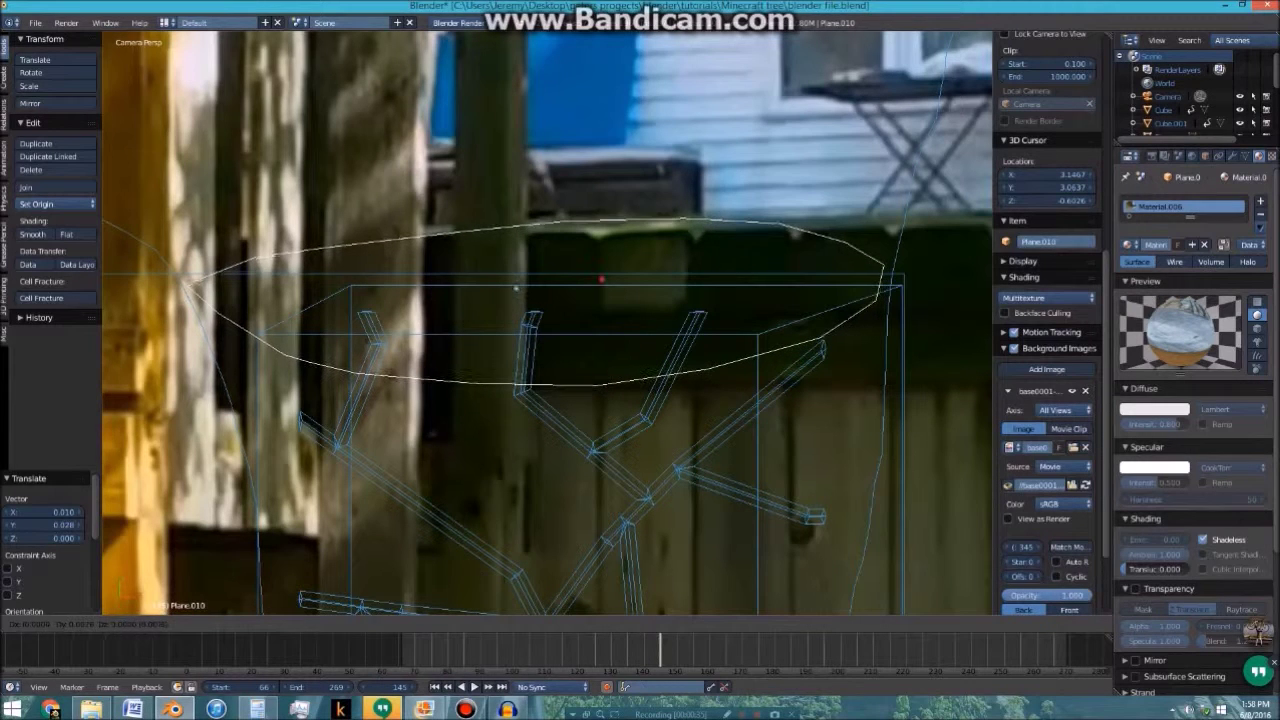
{"action": "left_click", "coordinate": [515, 288]}
In Edit Mode, move the plane's left tip vertex onto the trunk outline where it meets the block's top edge
{"action": "scroll", "coordinate": [515, 288], "scroll_direction": "up", "scroll_amount": 6}
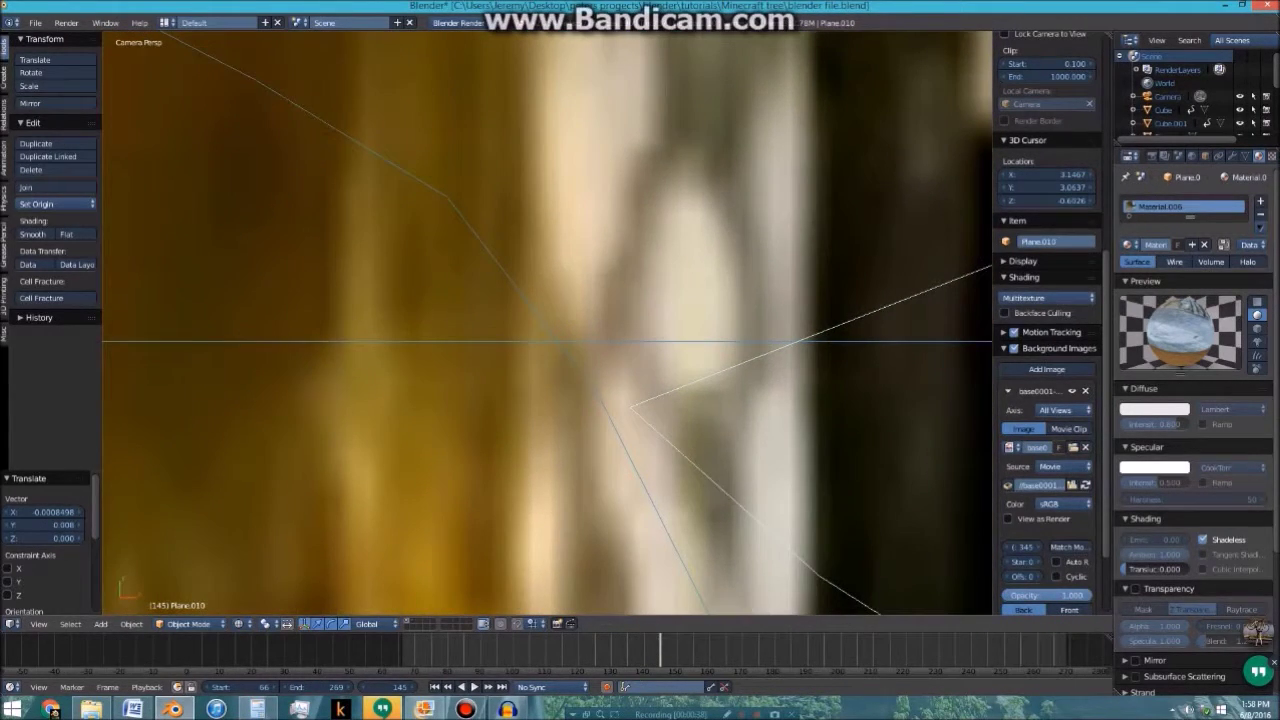
{"action": "key", "text": "Tab"}
{"action": "key", "text": "g"}
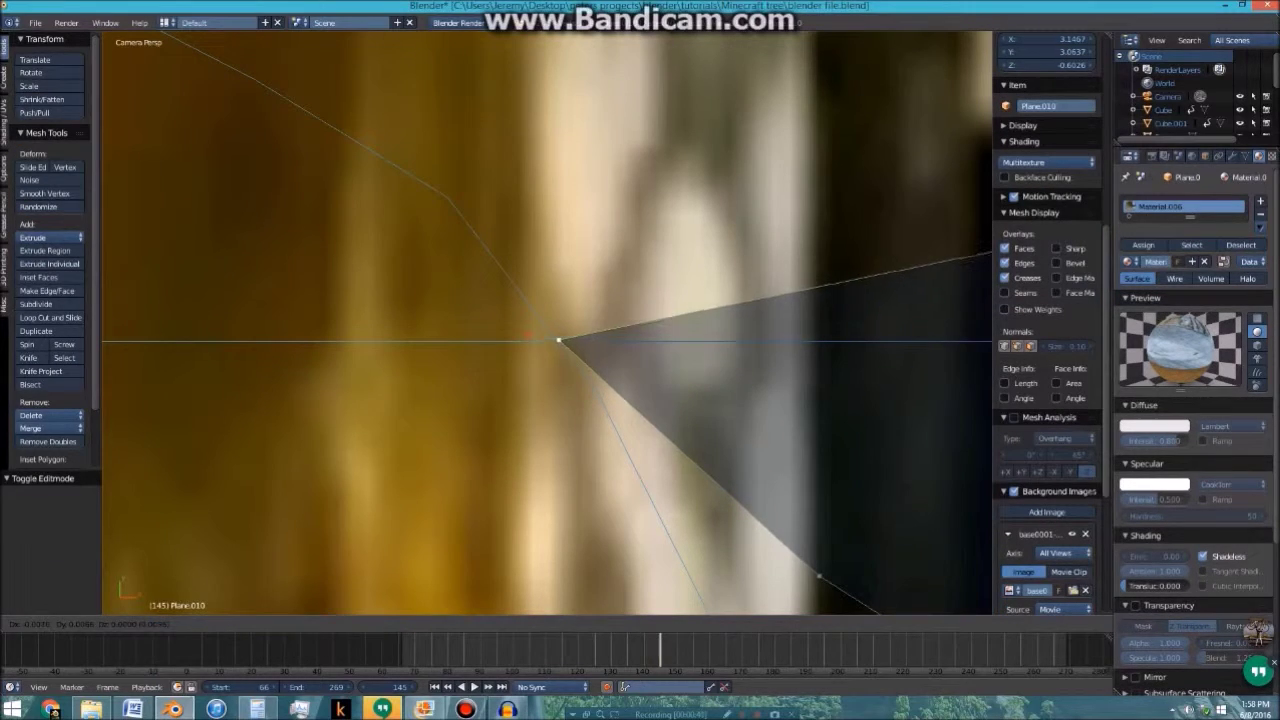
{"action": "left_click", "coordinate": [558, 341]}
{"action": "scroll", "coordinate": [558, 341], "scroll_direction": "down", "scroll_amount": 5}
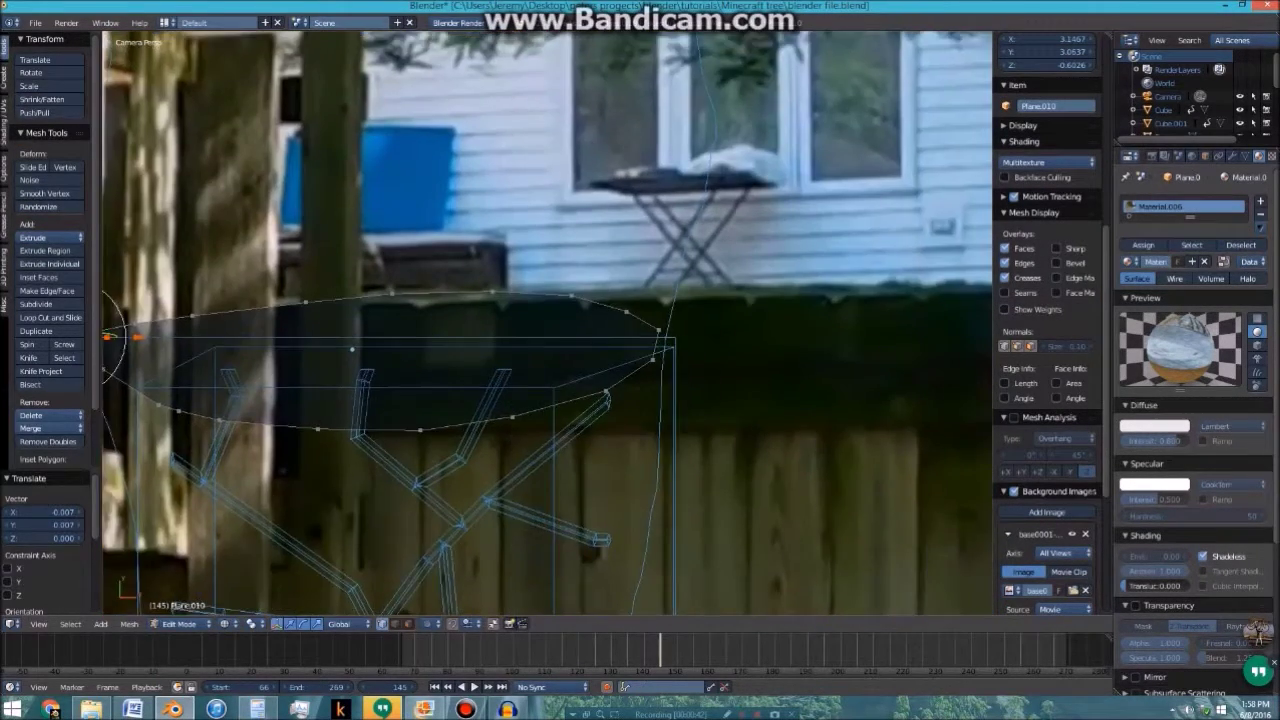
Move the plane's right tip vertex onto the trunk outline at the block's top edge and leave Edit Mode
{"action": "scroll", "coordinate": [547, 323], "scroll_direction": "up", "scroll_amount": 5}
{"action": "middle_click_drag", "start_coordinate": [777, 340], "coordinate": [652, 314], "text": "shift"}
{"action": "scroll", "coordinate": [652, 314], "scroll_direction": "up", "scroll_amount": 8}
{"action": "right_click", "coordinate": [814, 306]}
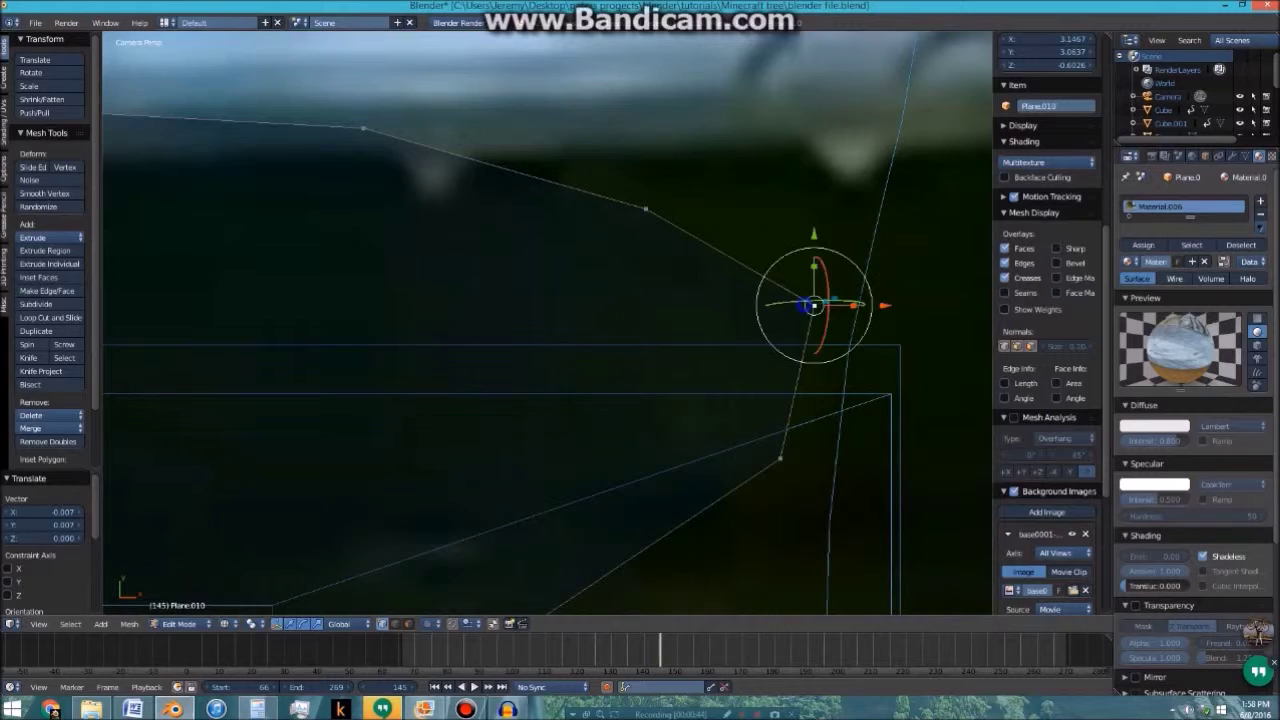
{"action": "key", "text": "g"}
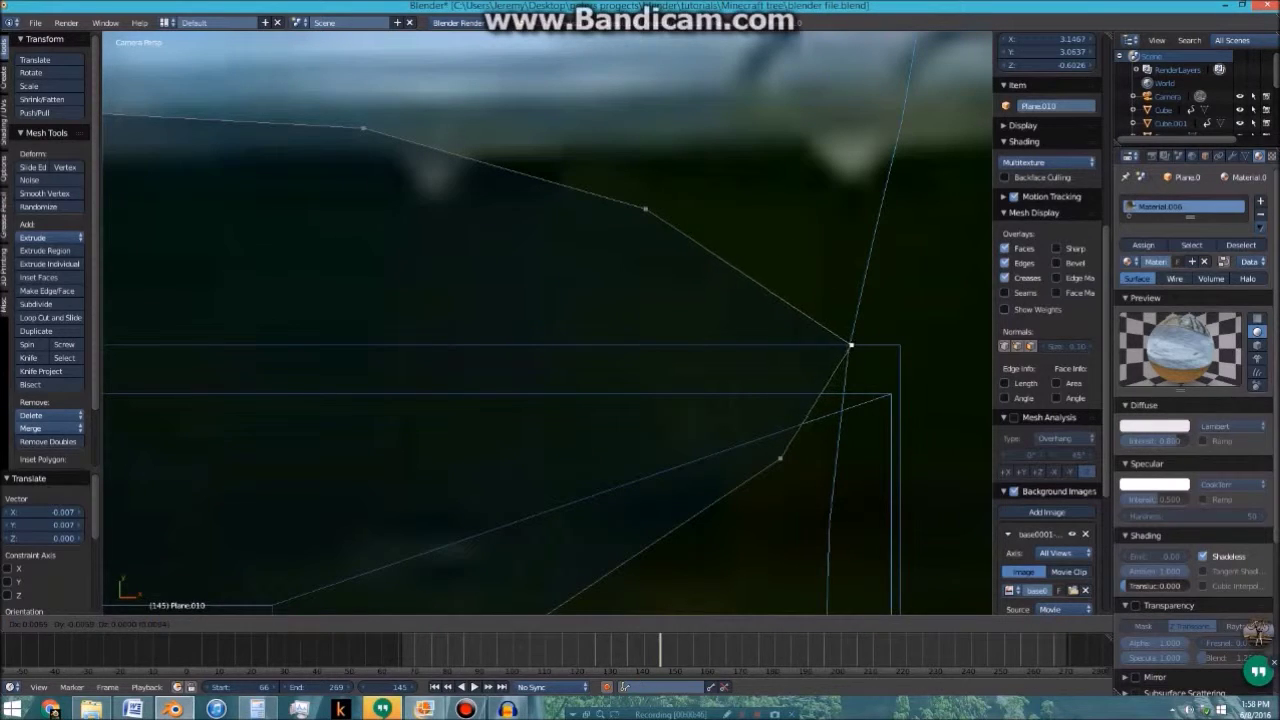
{"action": "left_click", "coordinate": [850, 345]}
{"action": "scroll", "coordinate": [850, 345], "scroll_direction": "down", "scroll_amount": 8}
{"action": "key", "text": "Tab"}
{"action": "scroll", "coordinate": [850, 345], "scroll_direction": "down", "scroll_amount": 4}
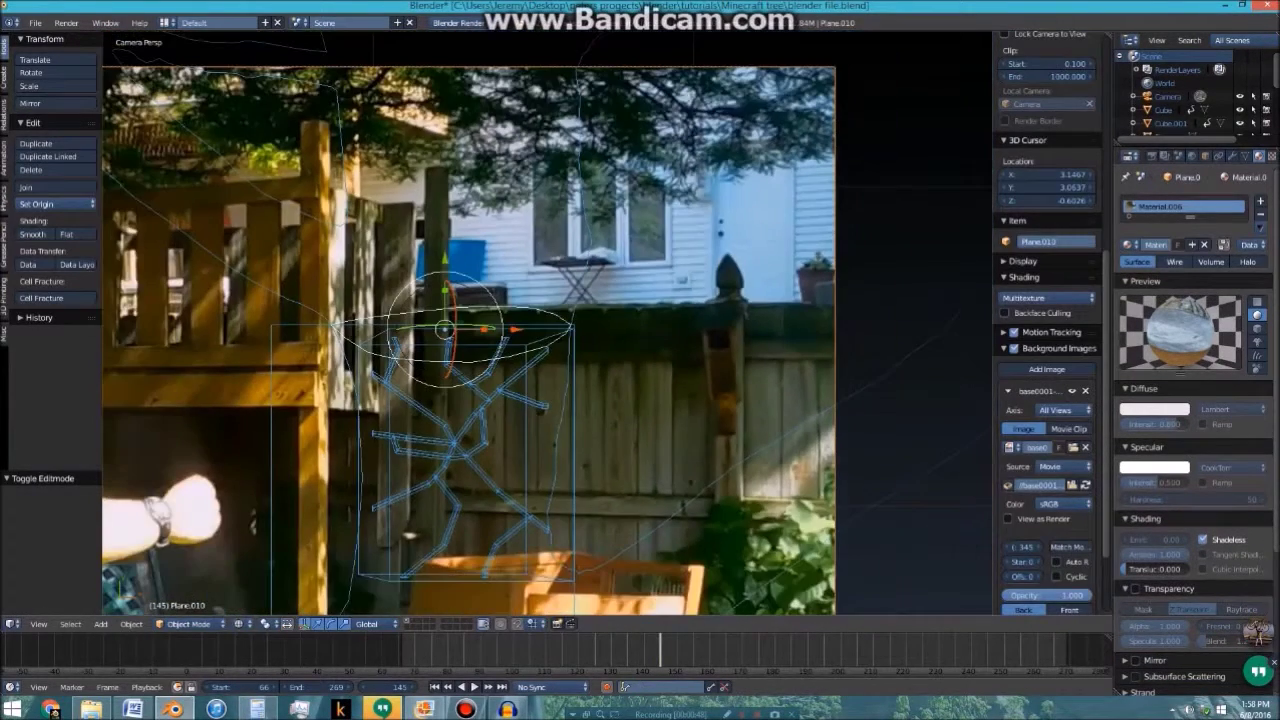
Play the animation to frame 223 and make two duplicates of the stump-top plane near the lower cracked block
{"action": "middle_click_drag", "start_coordinate": [850, 345], "coordinate": [920, 34], "text": "shift"}
{"action": "scroll", "coordinate": [895, 87], "scroll_direction": "down", "scroll_amount": 2}
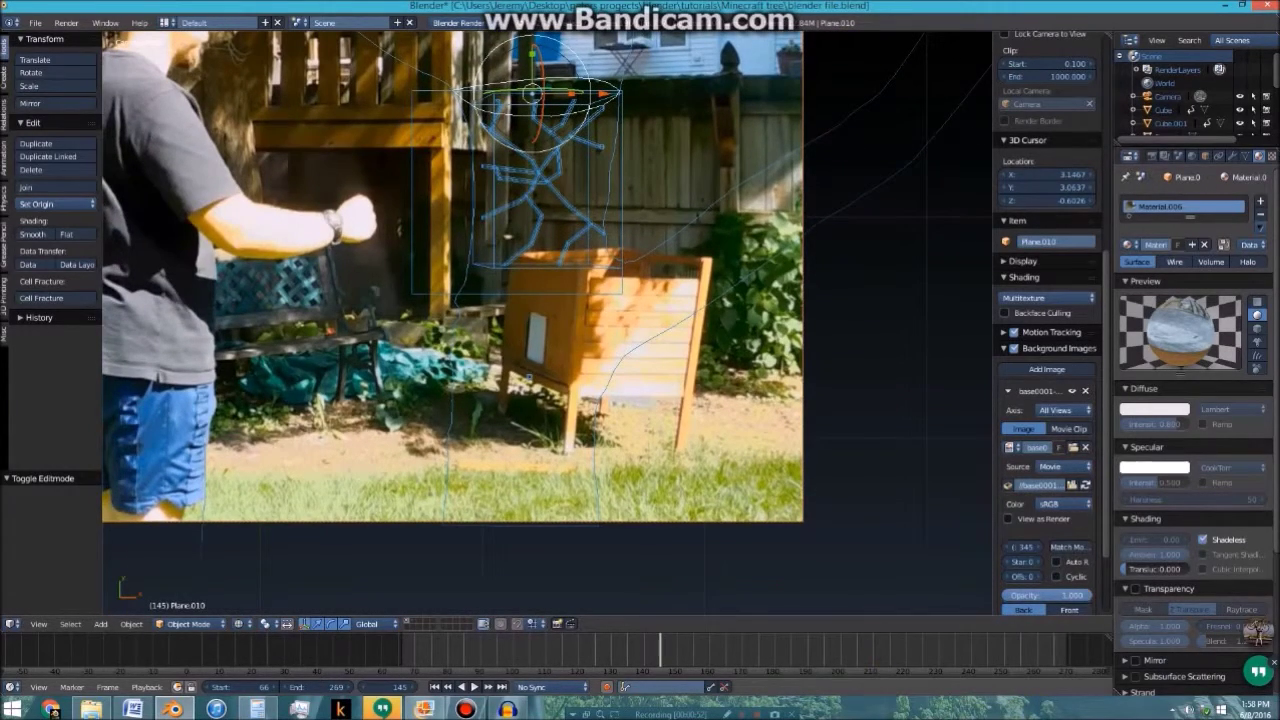
{"action": "key", "text": "alt+a"}
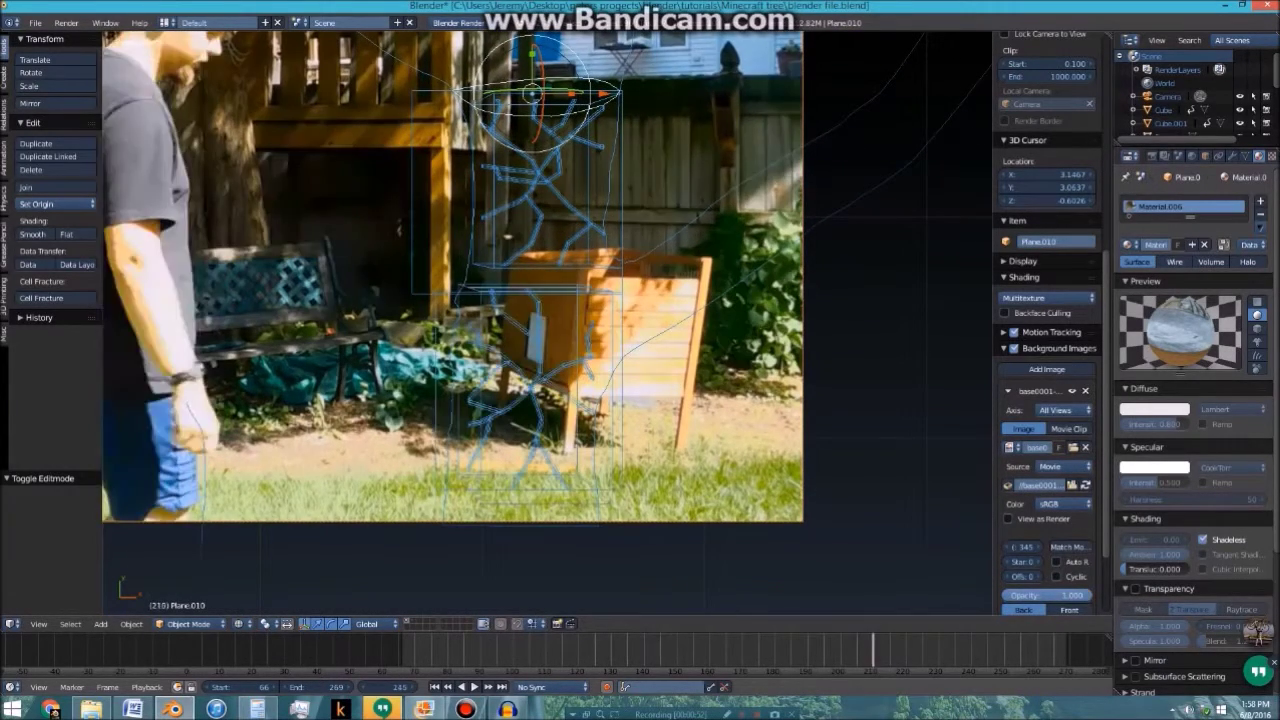
{"action": "key", "text": "shift+d"}
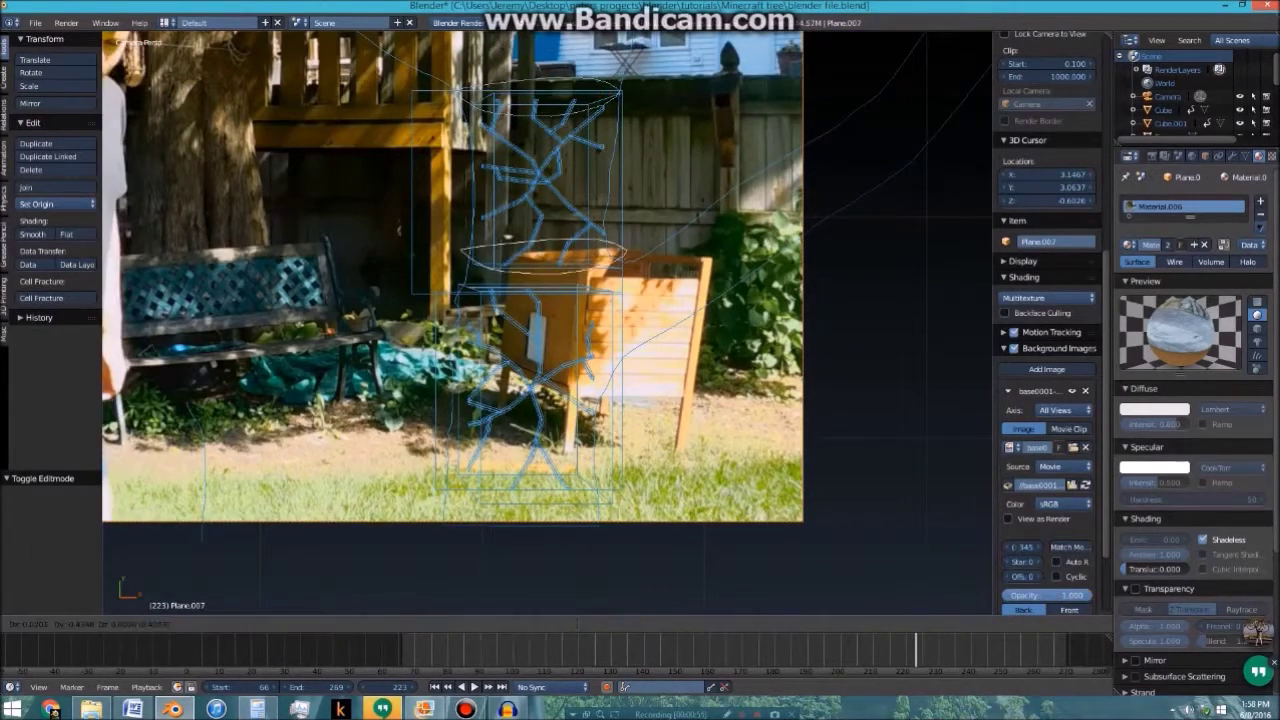
{"action": "key", "text": "Return"}
{"action": "middle_click_drag", "start_coordinate": [597, 489], "coordinate": [592, 474], "text": "shift"}
{"action": "key", "text": "shift+d"}
{"action": "key", "text": "Return"}
{"action": "scroll", "coordinate": [550, 290], "scroll_direction": "up", "scroll_amount": 4}
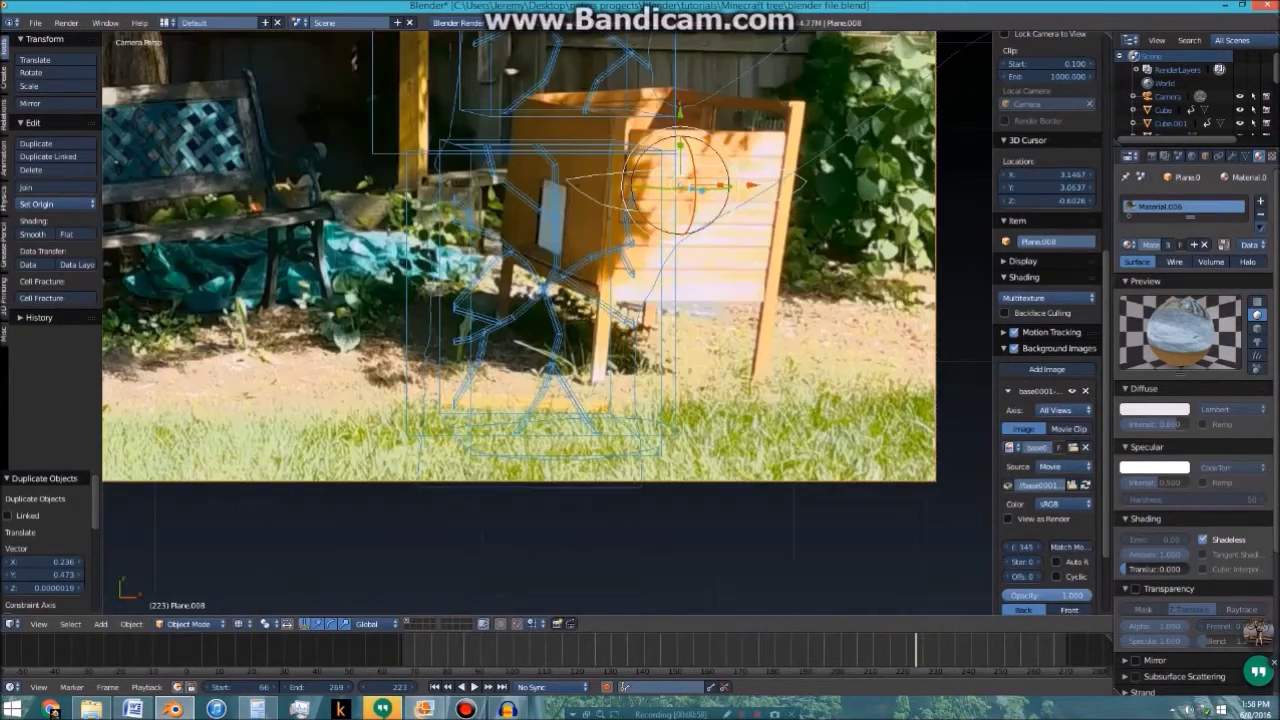
Move the lower duplicate of the stump-top plane onto the trunk at the lower cracked block's bottom edge
{"action": "scroll", "coordinate": [547, 290], "scroll_direction": "up", "scroll_amount": 3}
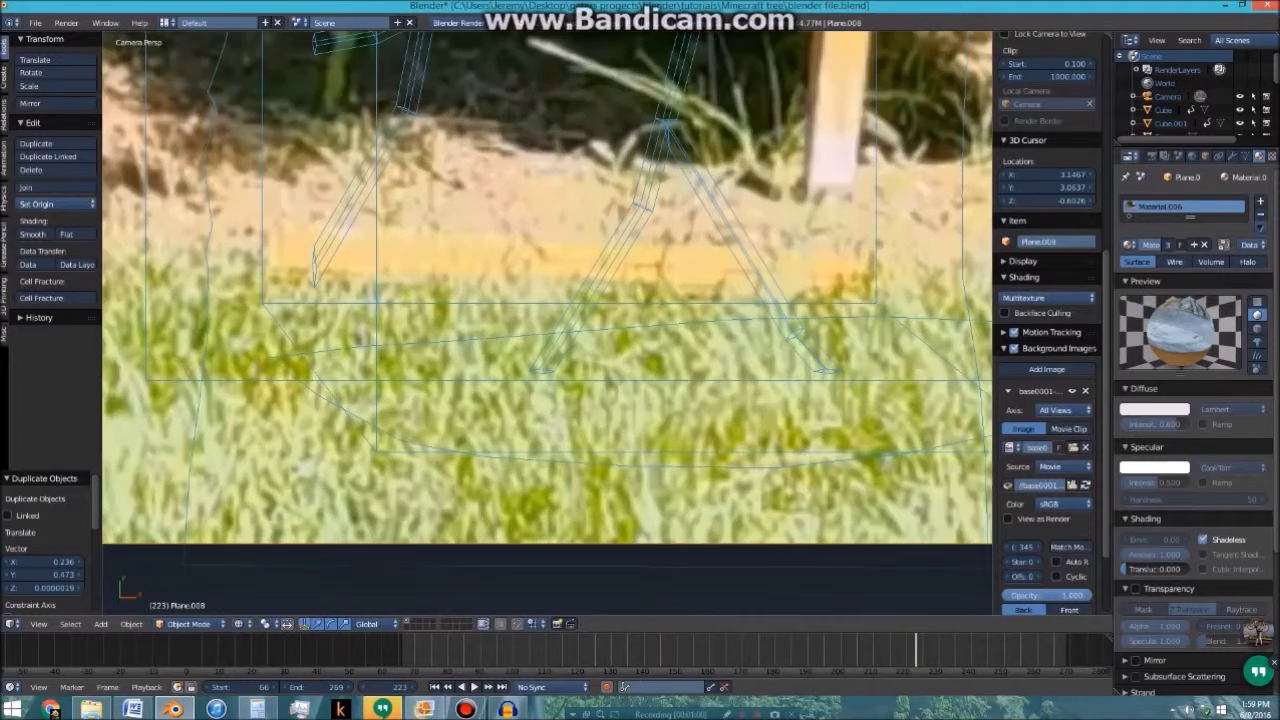
{"action": "right_click", "coordinate": [322, 398]}
{"action": "key", "text": "g"}
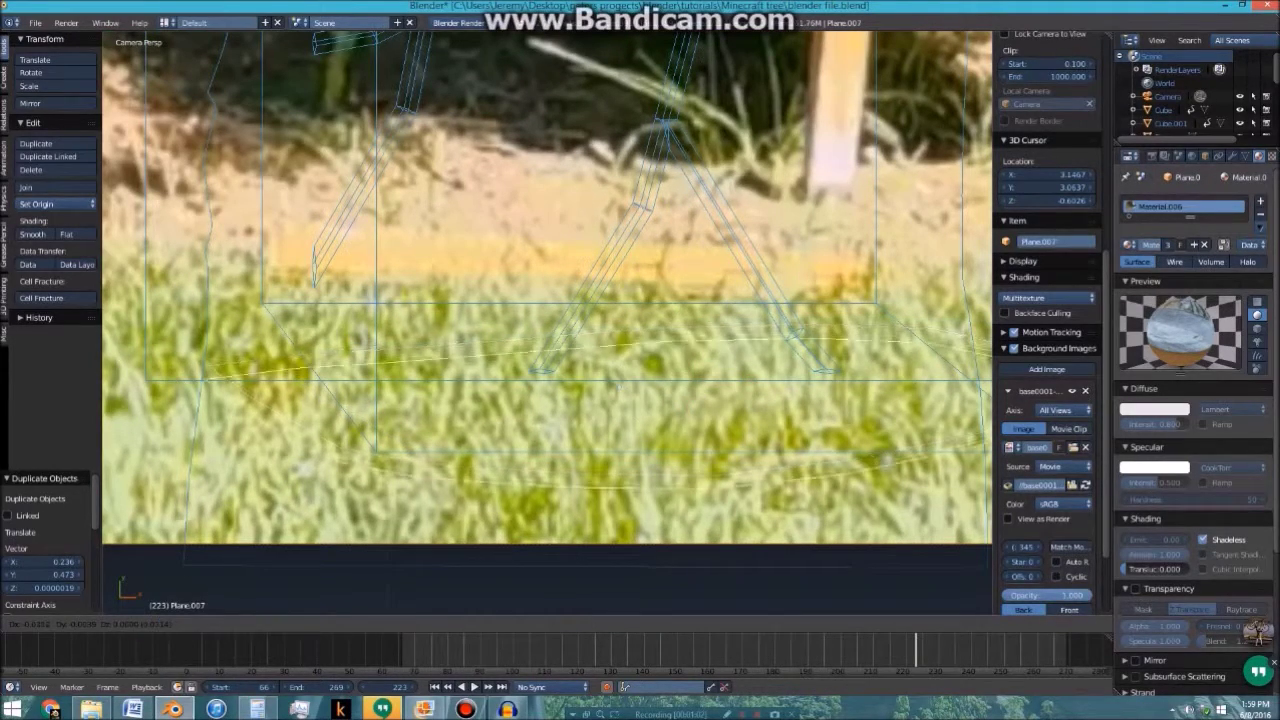
{"action": "key", "text": "Return"}
In Edit Mode, move the lower plane's right tip vertices onto the trunk outline at the block's bottom edge, using proportional editing
{"action": "scroll", "coordinate": [546, 300], "scroll_direction": "up", "scroll_amount": 5}
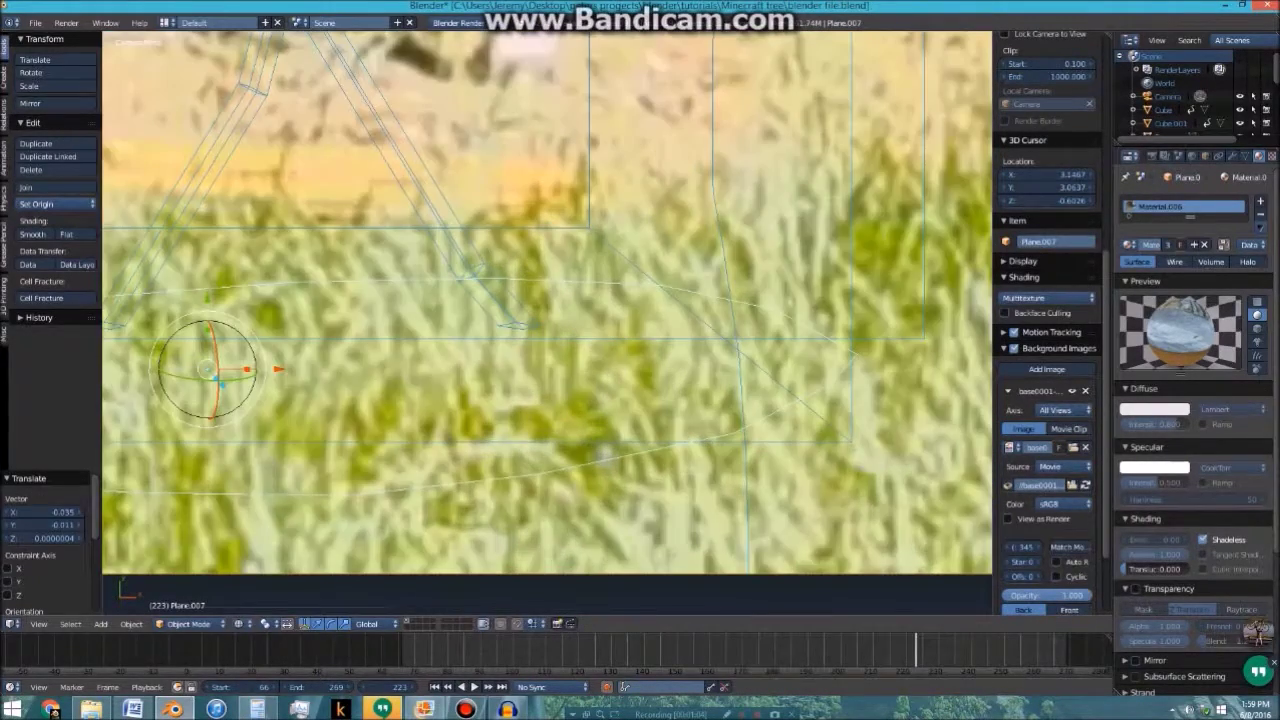
{"action": "scroll", "coordinate": [830, 360], "scroll_direction": "up", "scroll_amount": 3}
{"action": "key", "text": "Tab"}
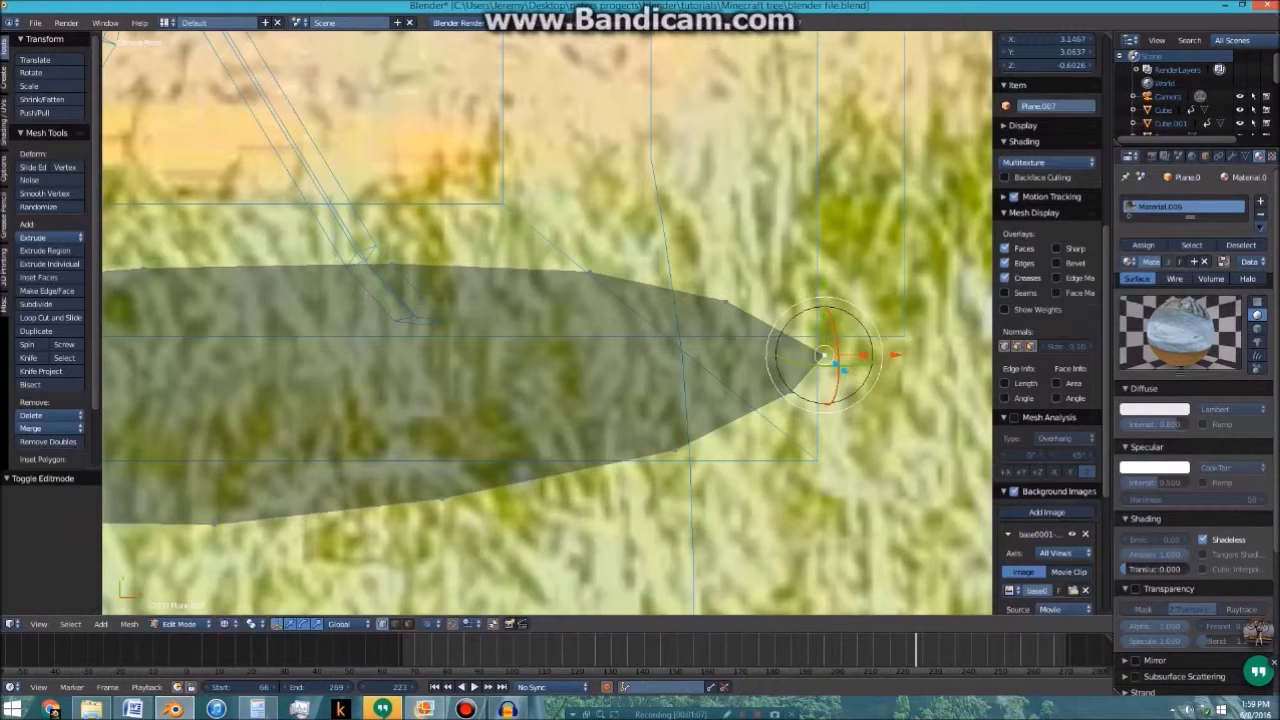
{"action": "key", "text": "a"}
{"action": "scroll", "coordinate": [1047, 300], "scroll_direction": "down", "scroll_amount": 3}
{"action": "key", "text": "c"}
{"action": "left_click", "coordinate": [737, 367]}
{"action": "right_click", "coordinate": [737, 367]}
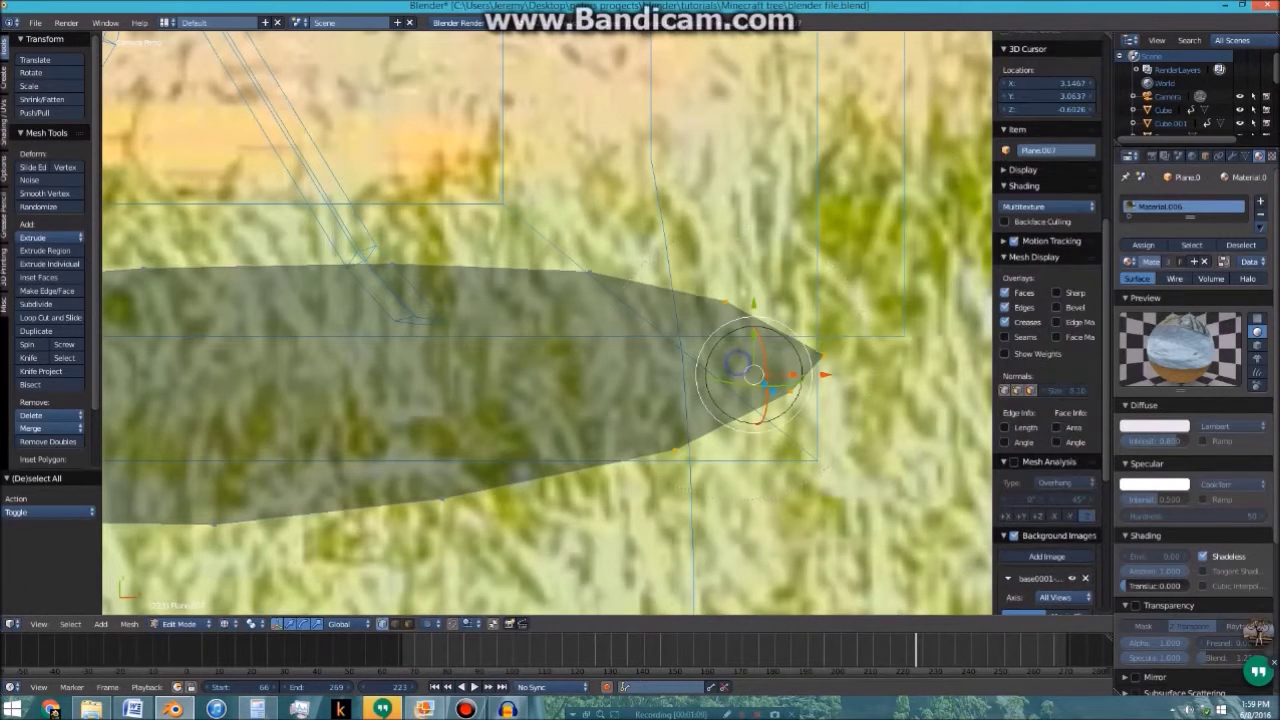
{"action": "key", "text": "g"}
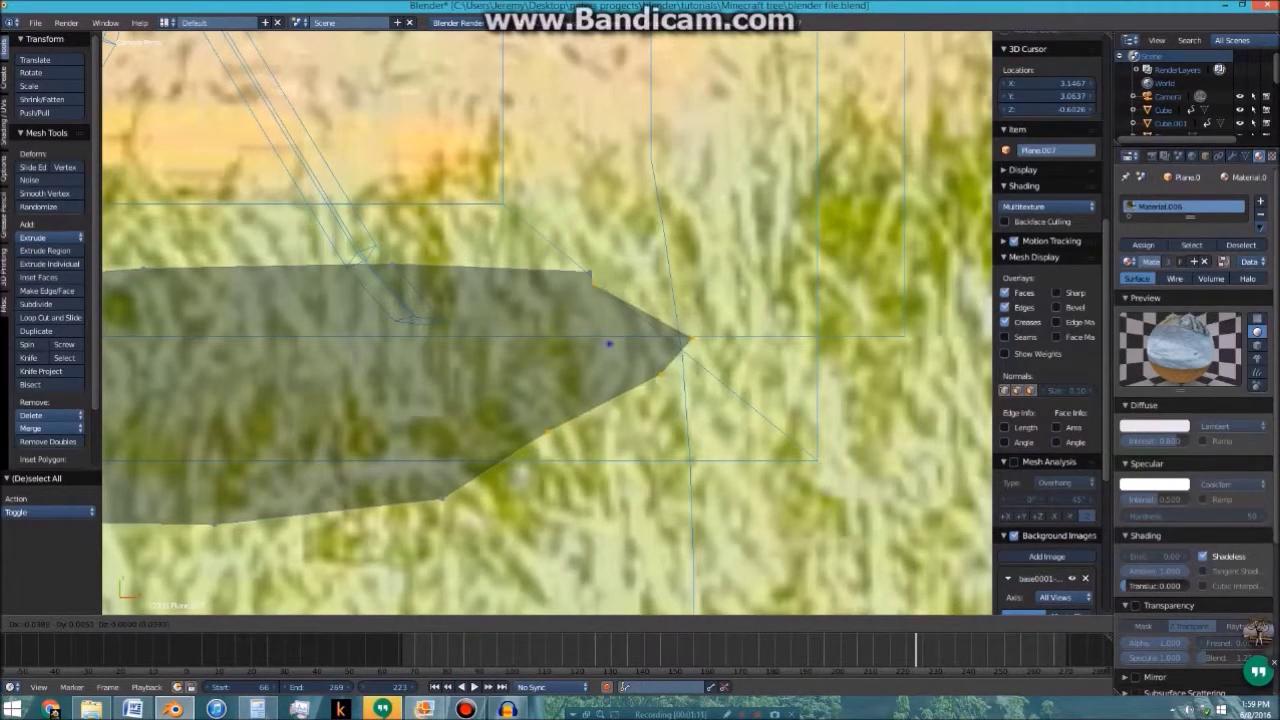
{"action": "key", "text": "Escape"}
{"action": "key", "text": "g"}
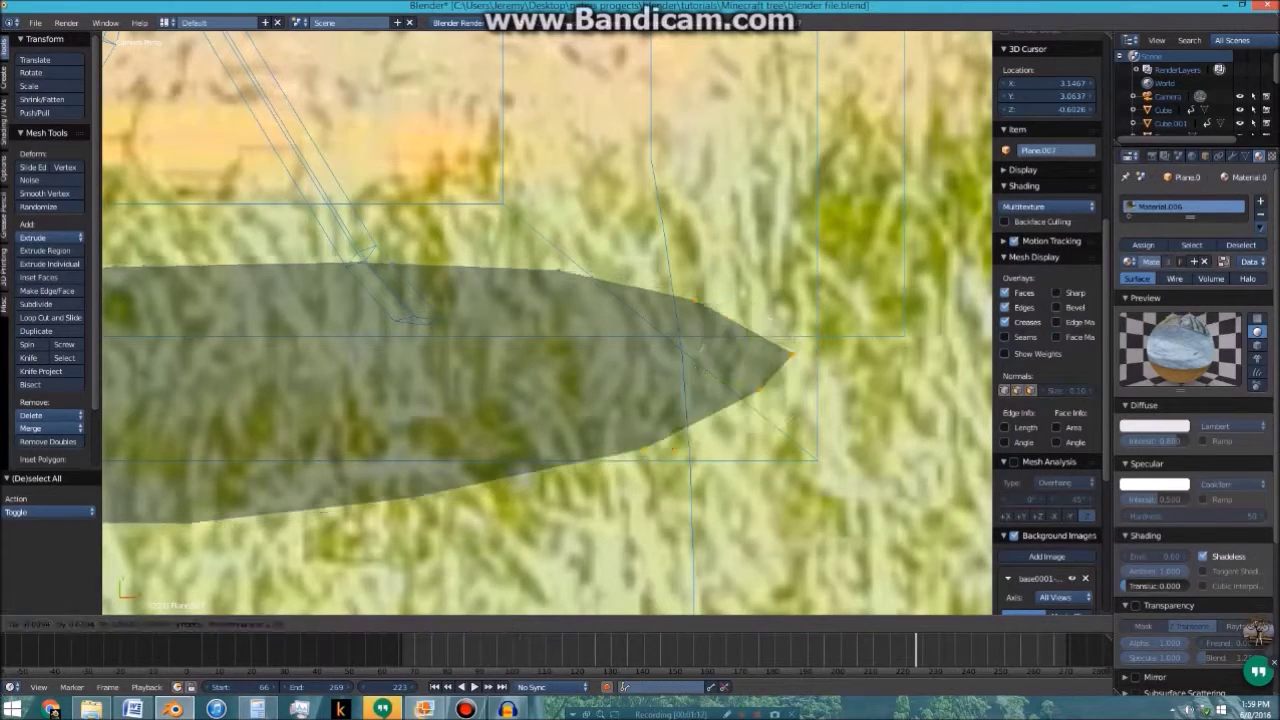
{"action": "scroll", "coordinate": [590, 354], "scroll_direction": "up", "scroll_amount": 11}
{"action": "left_click", "coordinate": [590, 354]}
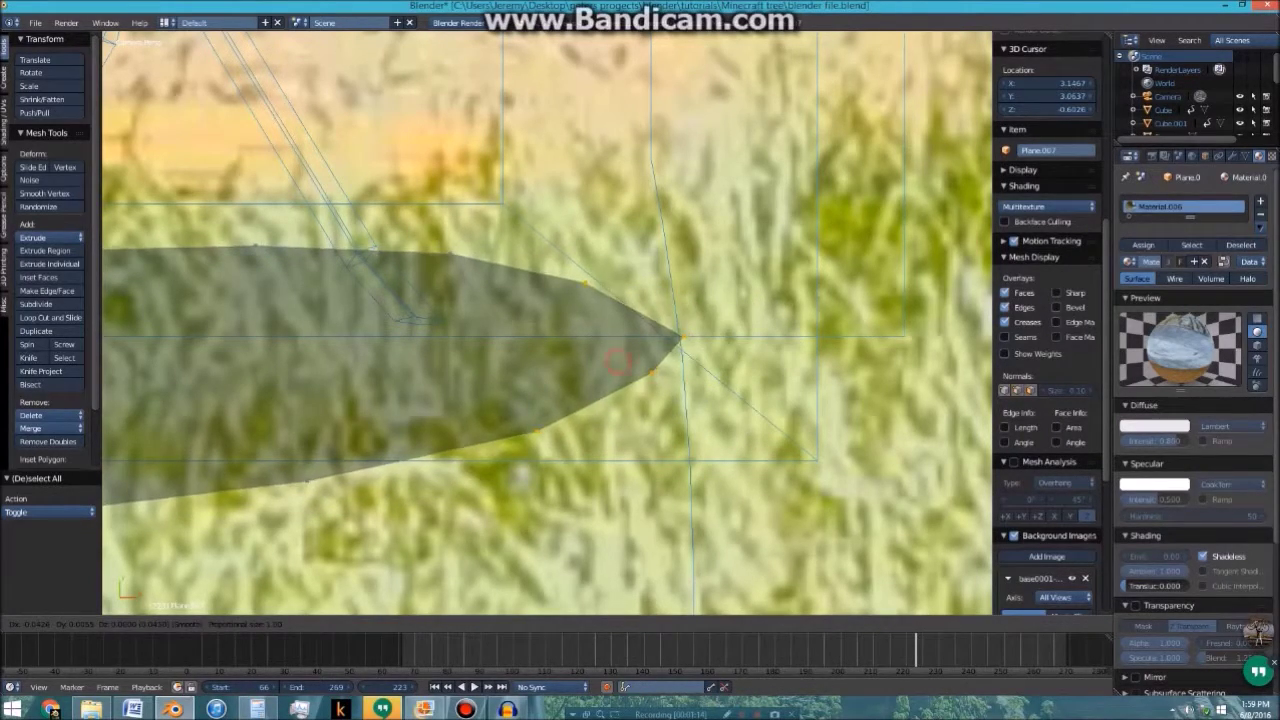
Move the lower plane's left tip vertex onto the trunk outline at the block's bottom edge and leave Edit Mode
{"action": "scroll", "coordinate": [590, 354], "scroll_direction": "down", "scroll_amount": 8}
{"action": "scroll", "coordinate": [187, 321], "scroll_direction": "up", "scroll_amount": 8}
{"action": "right_click", "coordinate": [188, 323]}
{"action": "key", "text": "g"}
{"action": "left_click", "coordinate": [300, 338]}
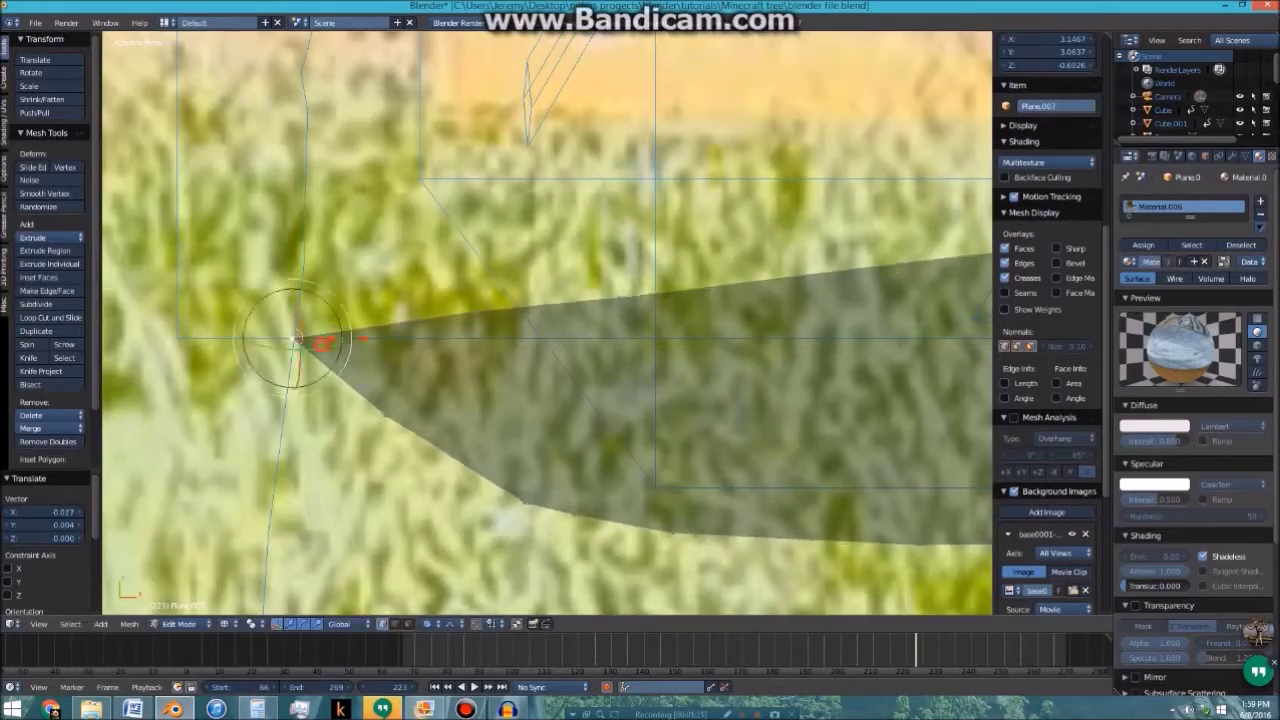
{"action": "scroll", "coordinate": [300, 338], "scroll_direction": "down", "scroll_amount": 8}
{"action": "scroll", "coordinate": [930, 323], "scroll_direction": "up", "scroll_amount": 7}
{"action": "key", "text": "Tab"}
{"action": "scroll", "coordinate": [930, 323], "scroll_direction": "down", "scroll_amount": 8}
{"action": "scroll", "coordinate": [620, 214], "scroll_direction": "up", "scroll_amount": 4}
{"action": "scroll", "coordinate": [609, 300], "scroll_direction": "down", "scroll_amount": 4}
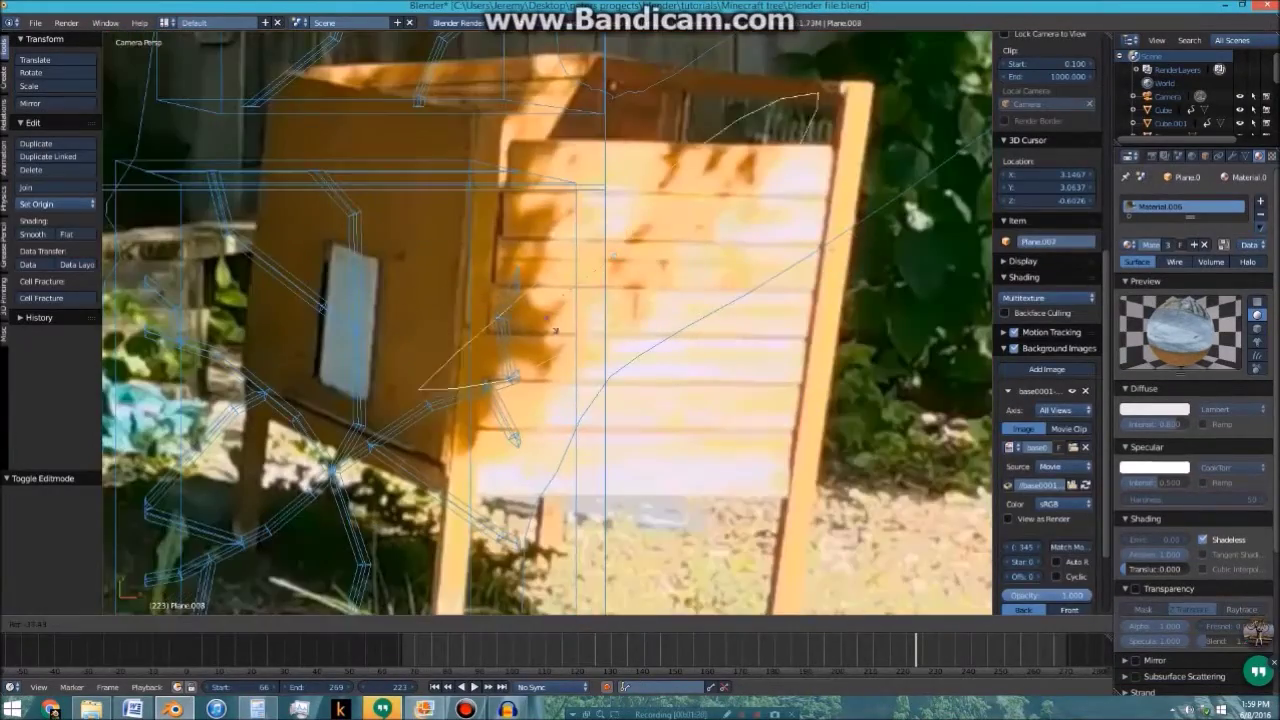
Move, rotate and scale the other duplicate plane so it stands upright along the branch's cut edge beside the lower block
{"action": "right_click", "coordinate": [609, 87]}
{"action": "key", "text": "g"}
{"action": "scroll", "coordinate": [609, 363], "scroll_direction": "up", "scroll_amount": 2}
{"action": "key", "text": "r"}
{"action": "key", "text": "s"}
{"action": "scroll", "coordinate": [612, 250], "scroll_direction": "up", "scroll_amount": 8}
In Edit Mode, move the upright plane's bottom tip vertex onto the lower end of the branch's cut edge
{"action": "key", "text": "Tab"}
{"action": "right_click", "coordinate": [484, 312]}
{"action": "key", "text": "g"}
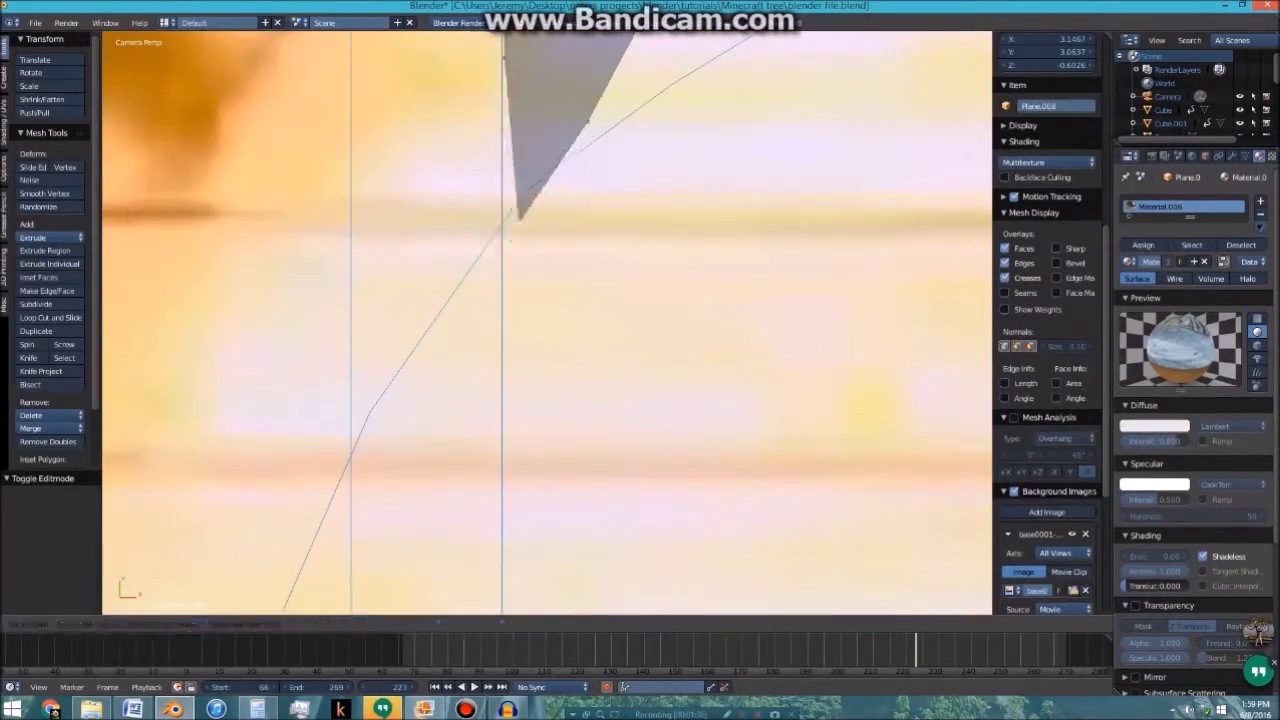
{"action": "right_click", "coordinate": [514, 217]}
{"action": "scroll", "coordinate": [514, 217], "scroll_direction": "up", "scroll_amount": 1}
{"action": "key", "text": "o"}
{"action": "key", "text": "g"}
{"action": "key", "text": "g"}
{"action": "left_click", "coordinate": [491, 210]}
Move the upright plane's top tip vertex onto the upper end of the branch's cut edge and leave Edit Mode
{"action": "scroll", "coordinate": [514, 400], "scroll_direction": "down", "scroll_amount": 8}
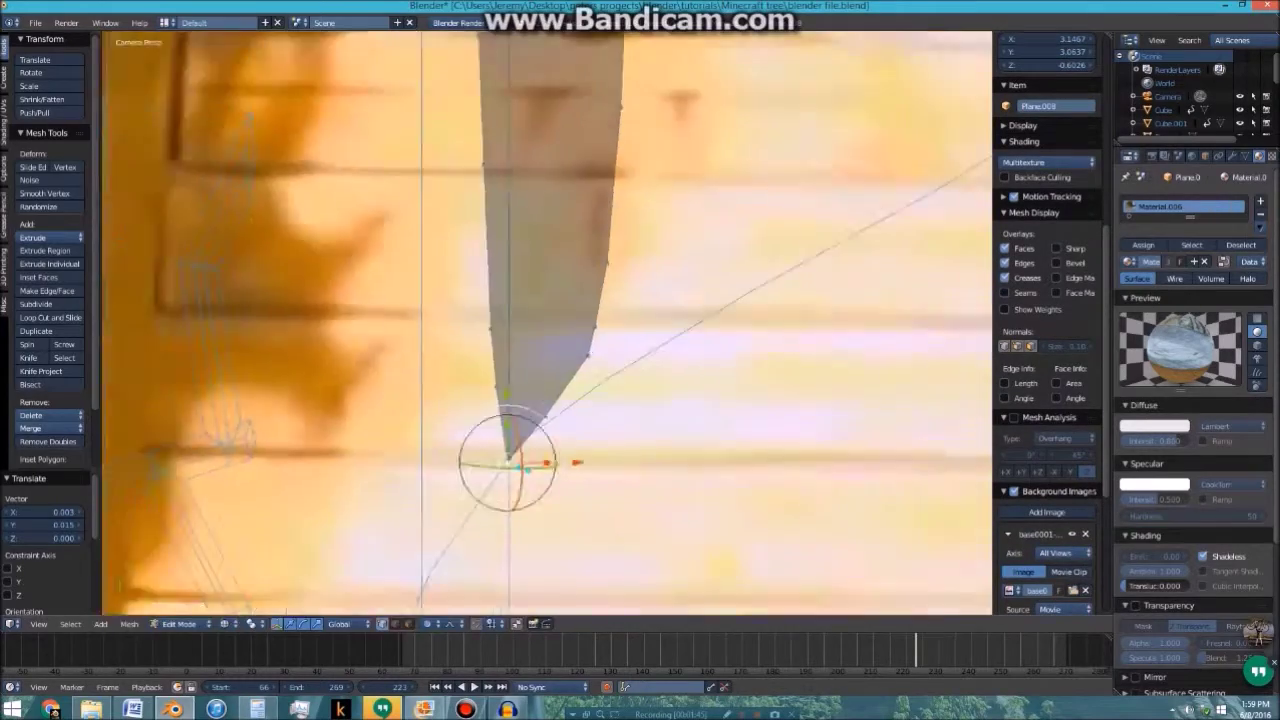
{"action": "scroll", "coordinate": [510, 130], "scroll_direction": "up", "scroll_amount": 8}
{"action": "right_click", "coordinate": [563, 194]}
{"action": "key", "text": "g"}
{"action": "left_click", "coordinate": [509, 170]}
{"action": "scroll", "coordinate": [548, 368], "scroll_direction": "down", "scroll_amount": 10}
{"action": "key", "text": "Tab"}
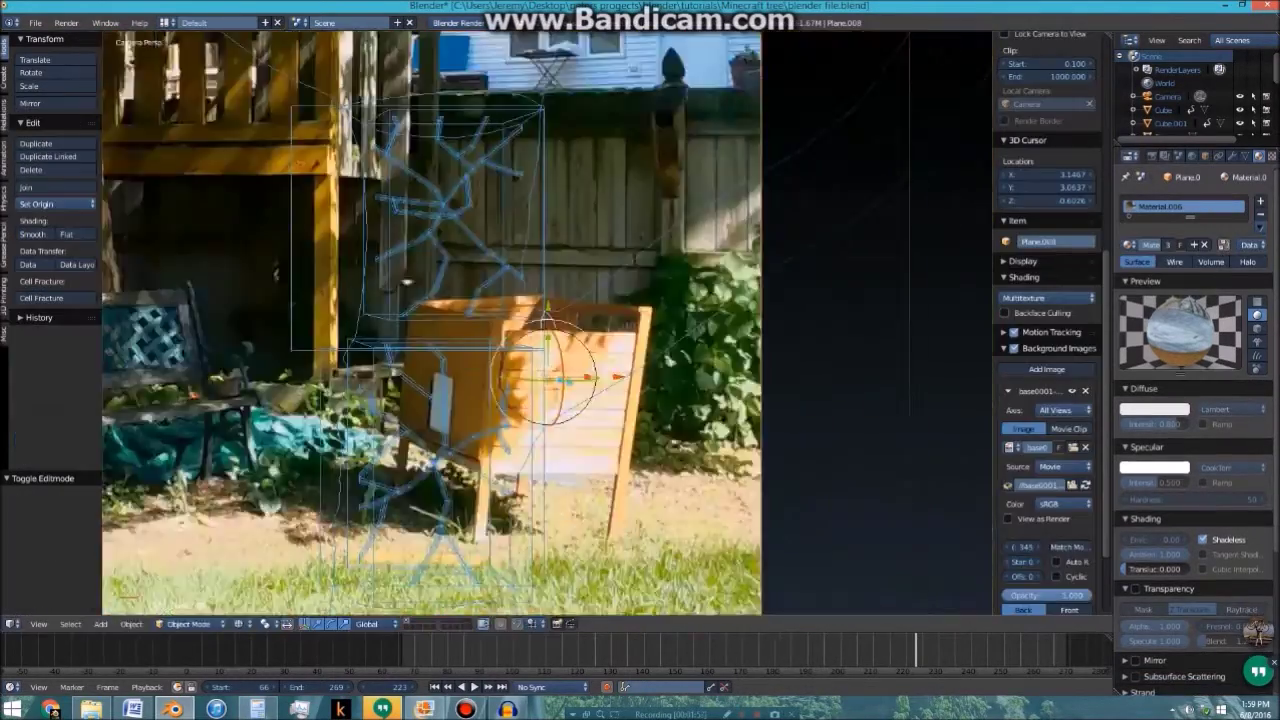
Switch the viewport to solid shading, render frame 223 and save the Blender file
{"action": "key", "text": "z"}
{"action": "scroll", "coordinate": [548, 368], "scroll_direction": "up", "scroll_amount": 3}
{"action": "key", "text": "F12"}
{"action": "key", "text": "ctrl+s"}
{"action": "key", "text": "Return"}
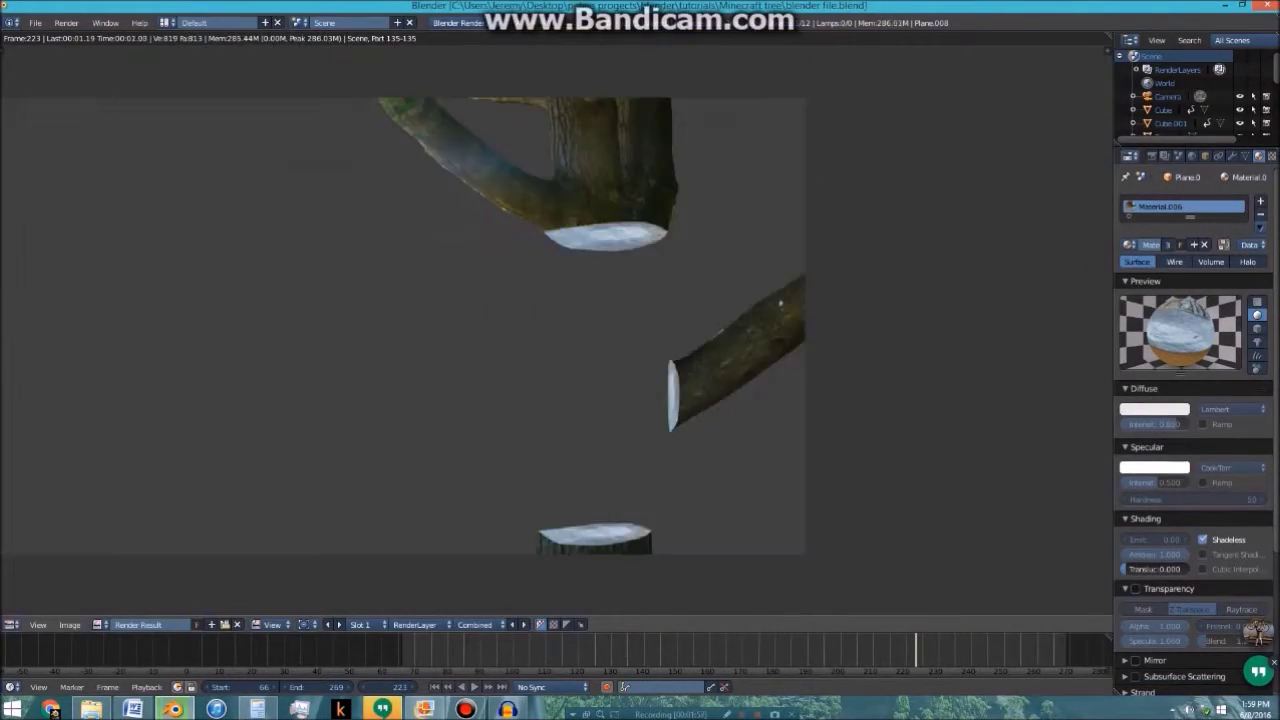
Examine the rendered stump tops on the upper trunk, the branch and the lower stump up close
{"action": "scroll", "coordinate": [556, 328], "scroll_direction": "up", "scroll_amount": 1}
{"action": "middle_click_drag", "start_coordinate": [600, 290], "coordinate": [519, 367]}
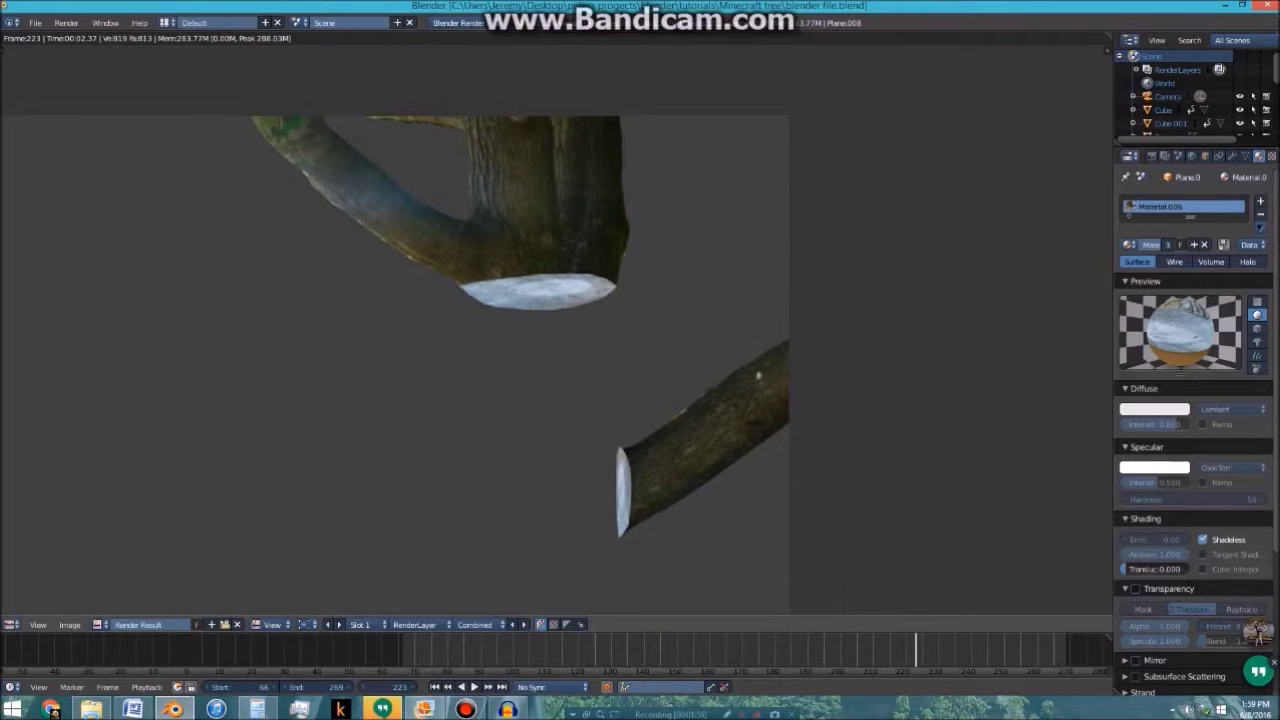
{"action": "scroll", "coordinate": [556, 328], "scroll_direction": "up", "scroll_amount": 5}
{"action": "scroll", "coordinate": [556, 328], "scroll_direction": "down", "scroll_amount": 2}
{"action": "scroll", "coordinate": [556, 328], "scroll_direction": "down", "scroll_amount": 3}
{"action": "middle_click_drag", "start_coordinate": [556, 440], "coordinate": [556, 191]}
{"action": "scroll", "coordinate": [556, 328], "scroll_direction": "up", "scroll_amount": 5}
{"action": "middle_click_drag", "start_coordinate": [555, 325], "coordinate": [637, 245]}
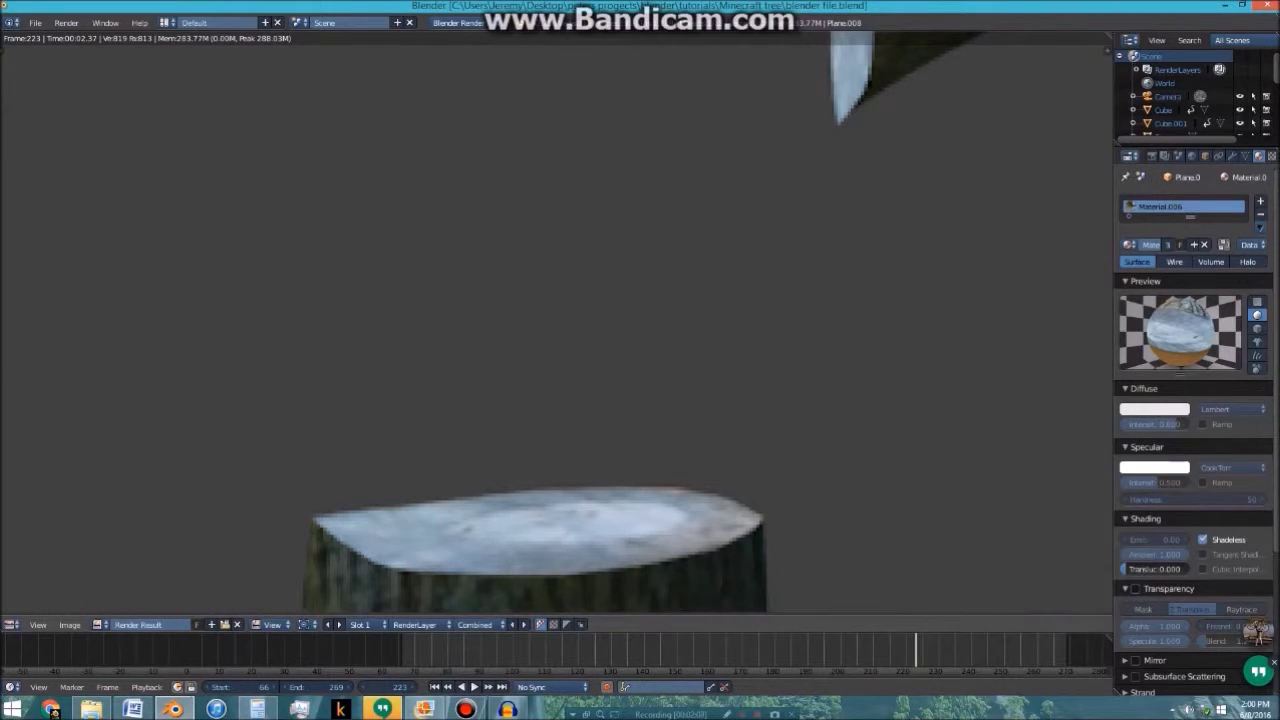
Close the render, go to frame 153 and render it to check the stump tops there
{"action": "key", "text": "Escape"}
{"action": "scroll", "coordinate": [550, 330], "scroll_direction": "up", "scroll_amount": 5}
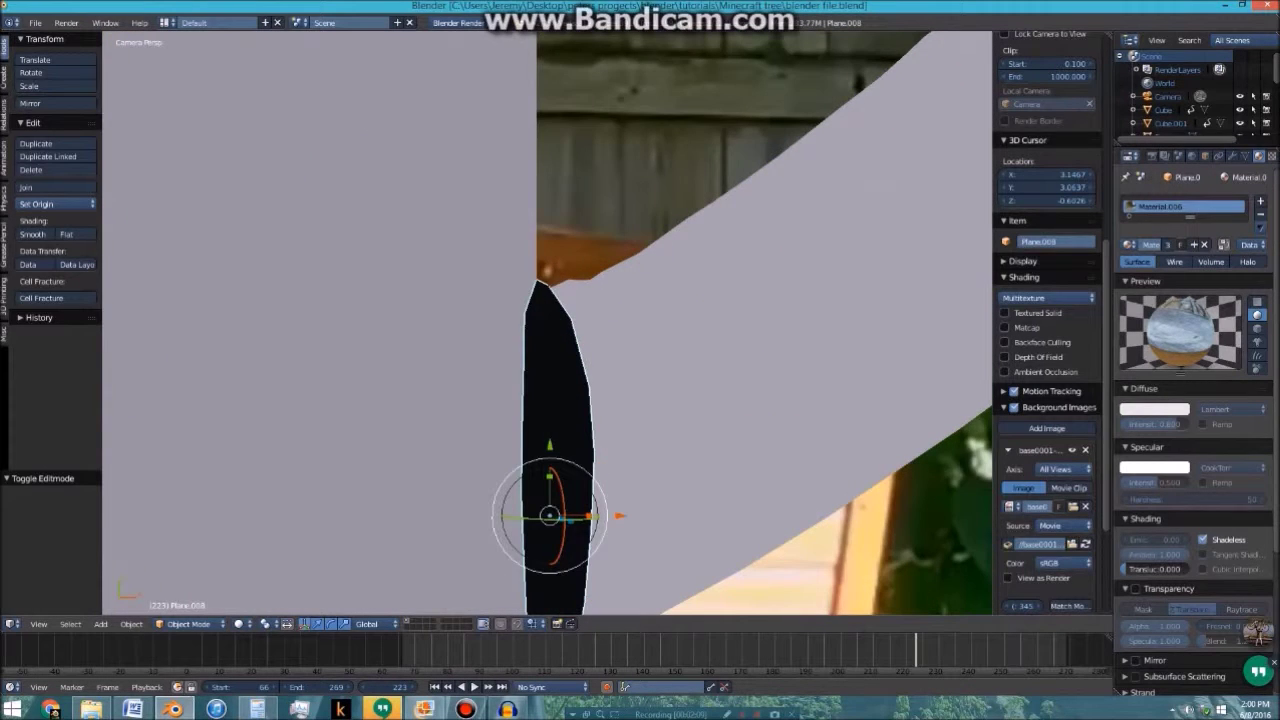
{"action": "scroll", "coordinate": [550, 330], "scroll_direction": "down", "scroll_amount": 5}
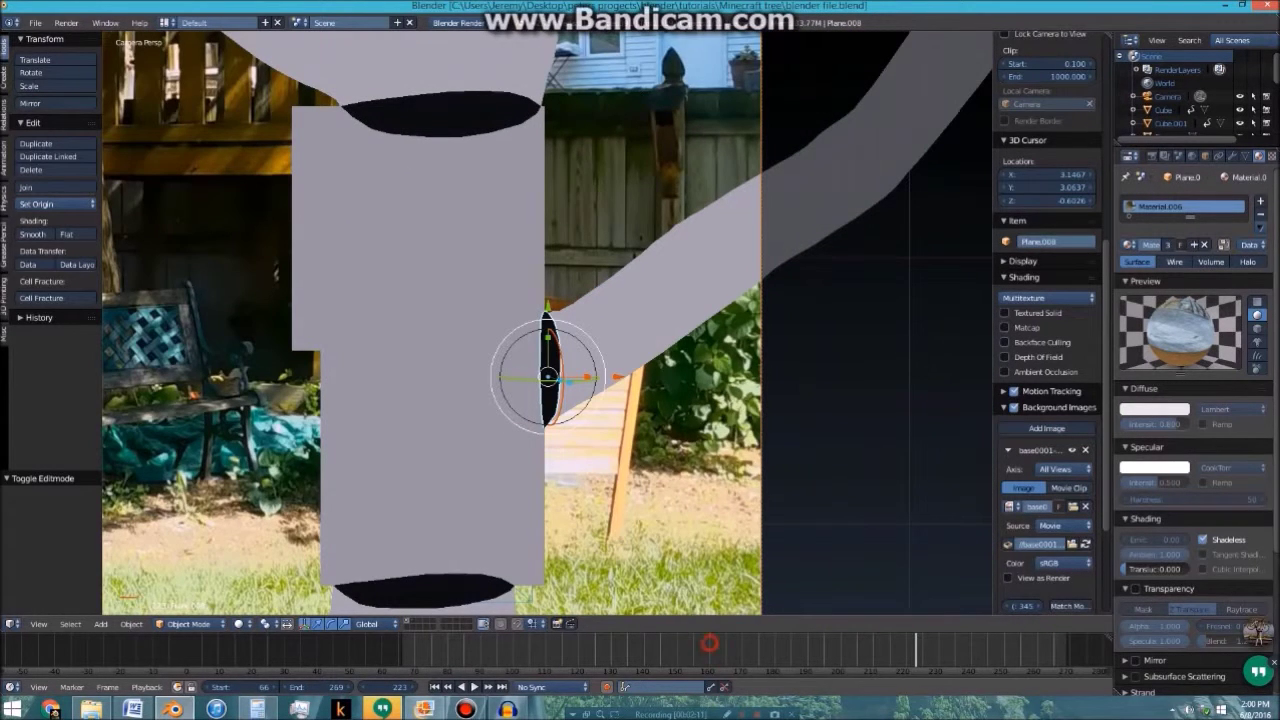
{"action": "left_click_drag", "start_coordinate": [709, 645], "coordinate": [686, 645]}
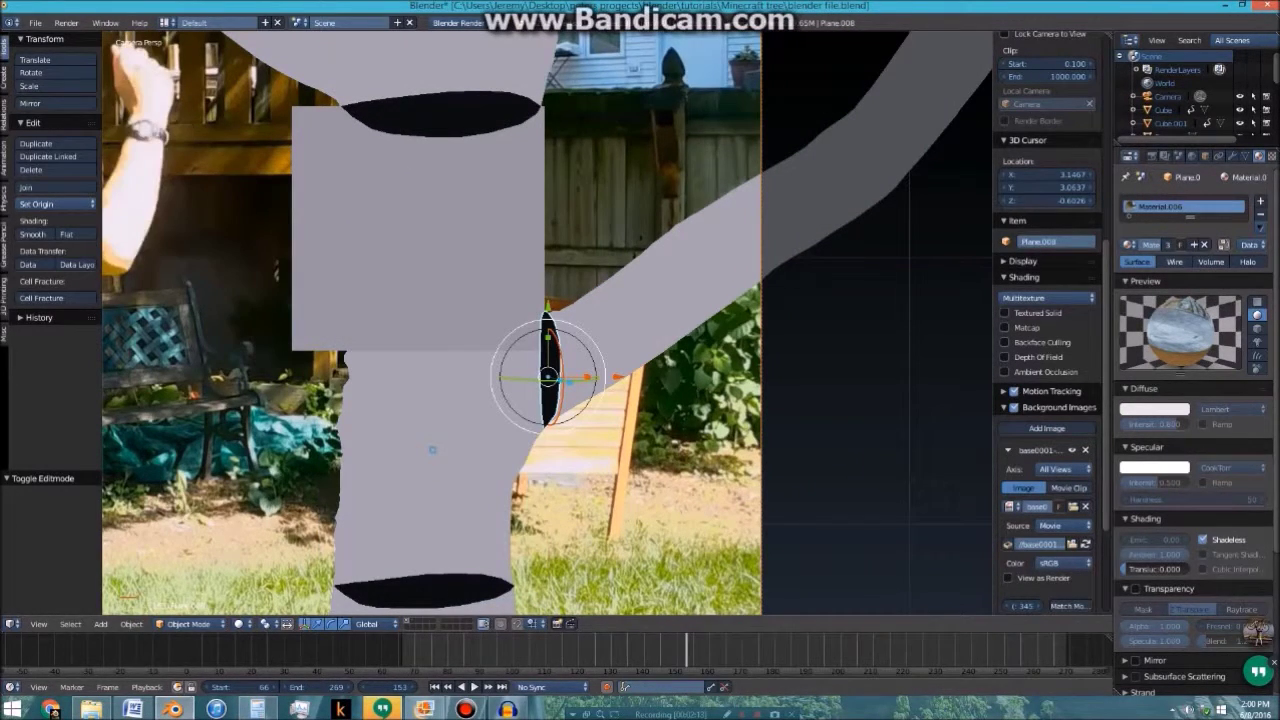
{"action": "key", "text": "F12"}
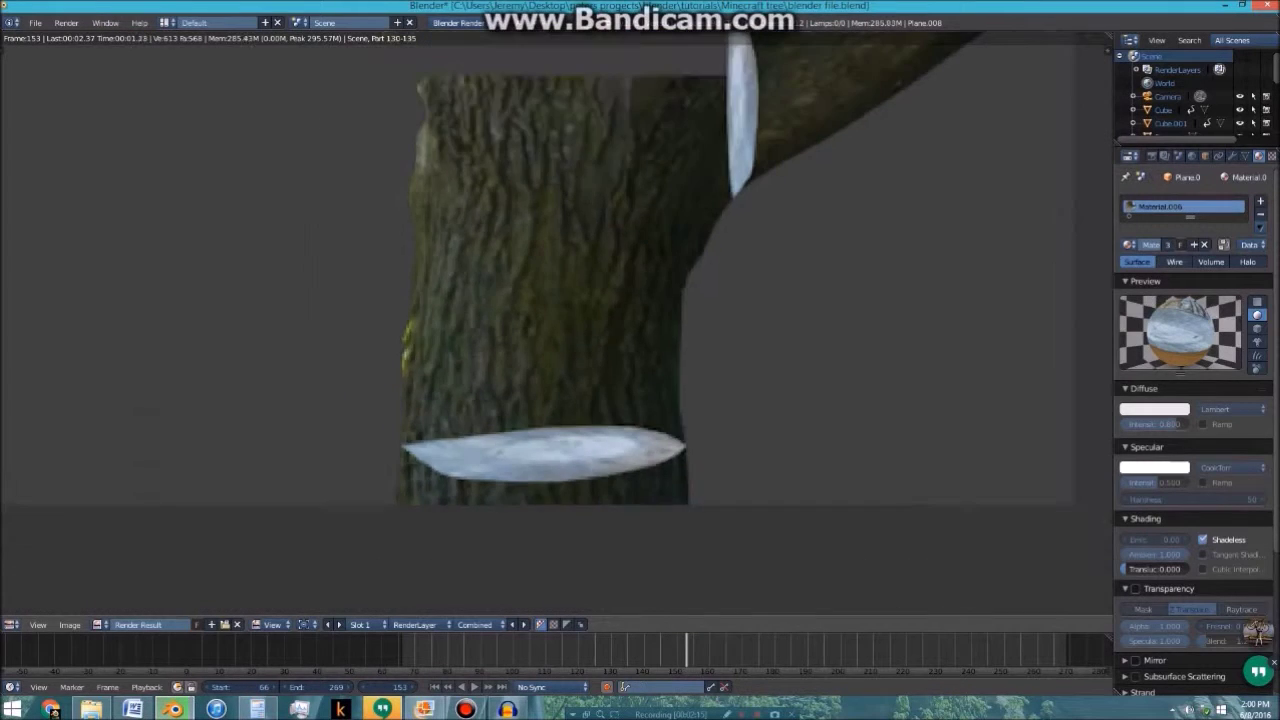
{"action": "middle_click_drag", "start_coordinate": [708, 102], "coordinate": [718, 302]}
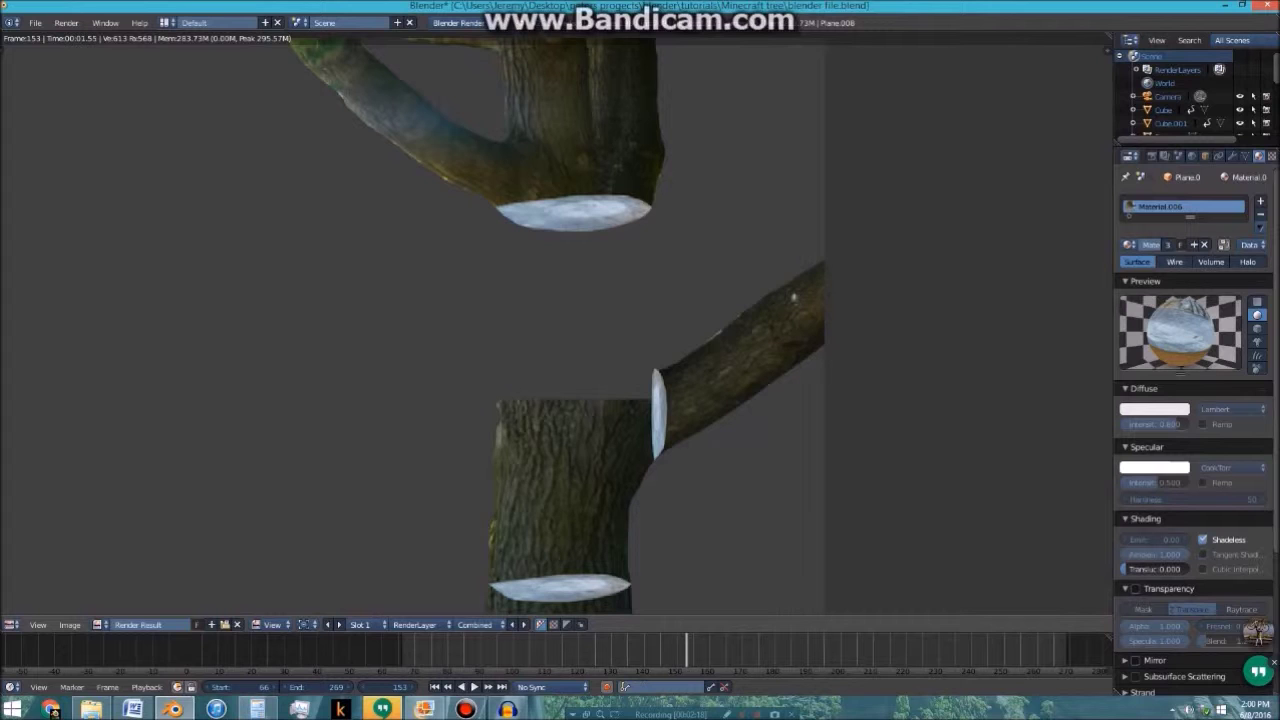
Close the render, select the upper block's mask plane and go to its keyframe at frame 131
{"action": "key", "text": "Escape"}
{"action": "scroll", "coordinate": [547, 323], "scroll_direction": "down", "scroll_amount": 2}
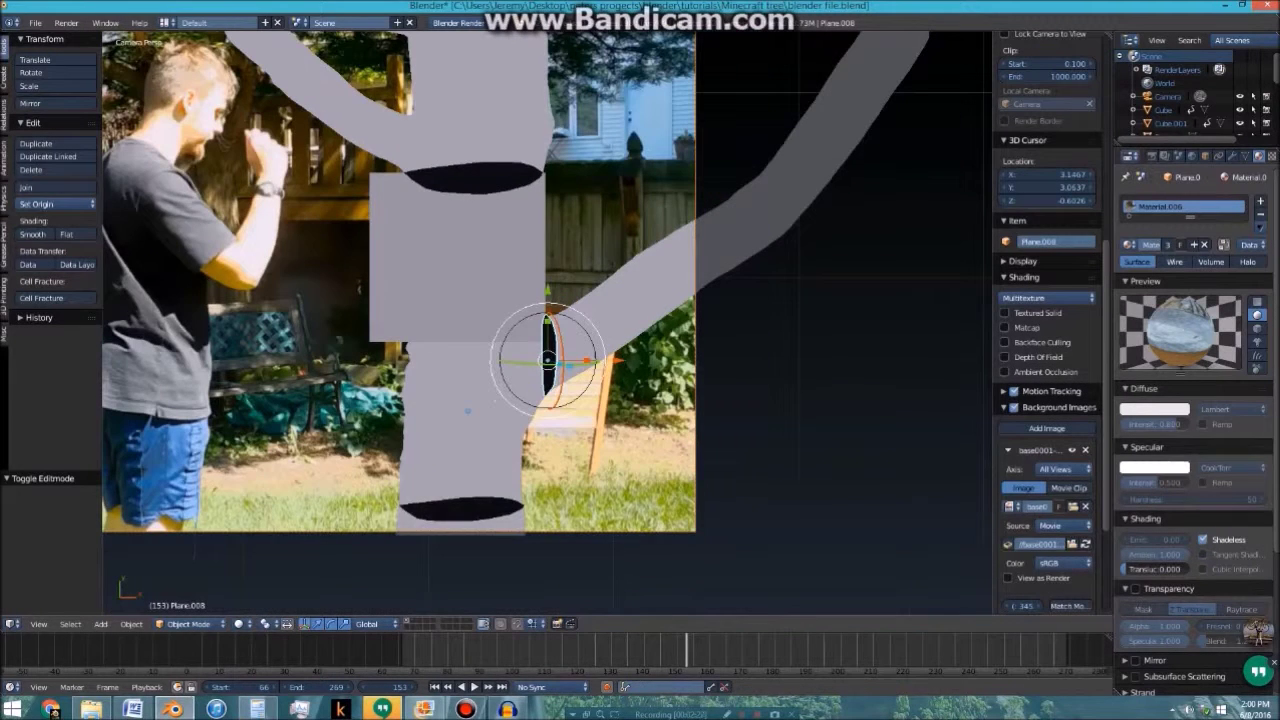
{"action": "middle_click_drag", "start_coordinate": [653, 645], "coordinate": [661, 644]}
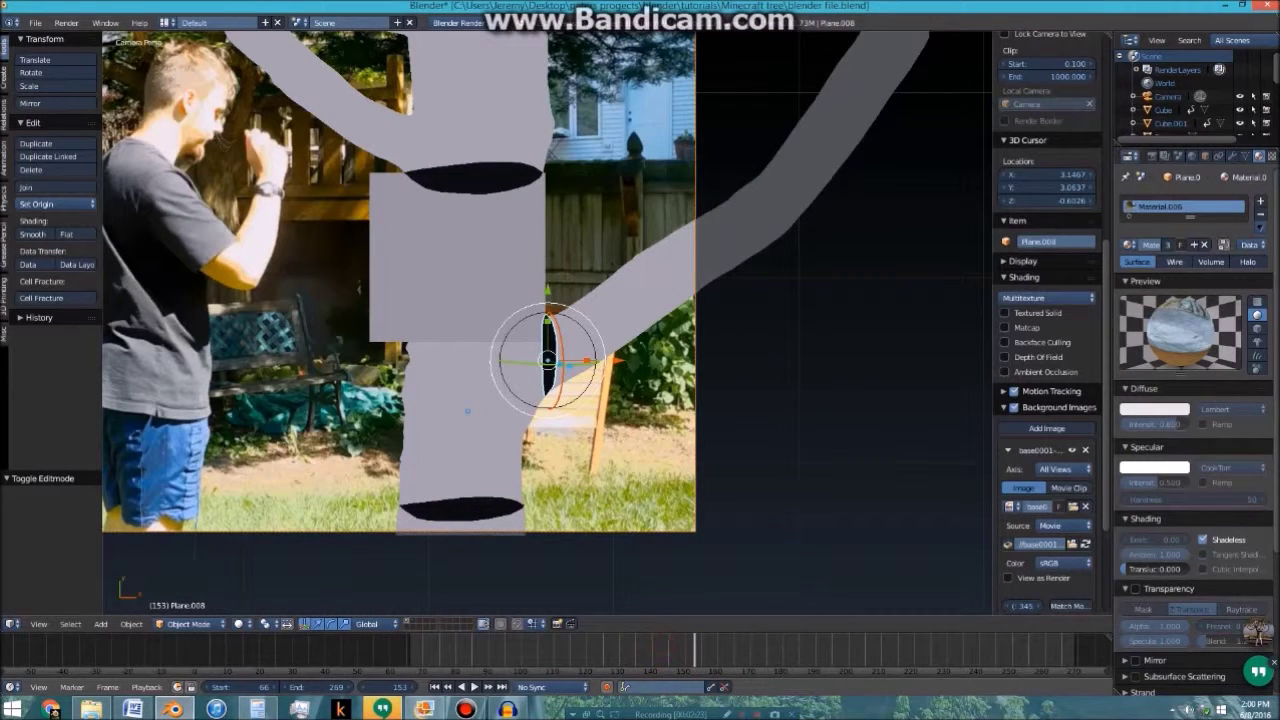
{"action": "key", "text": "Down"}
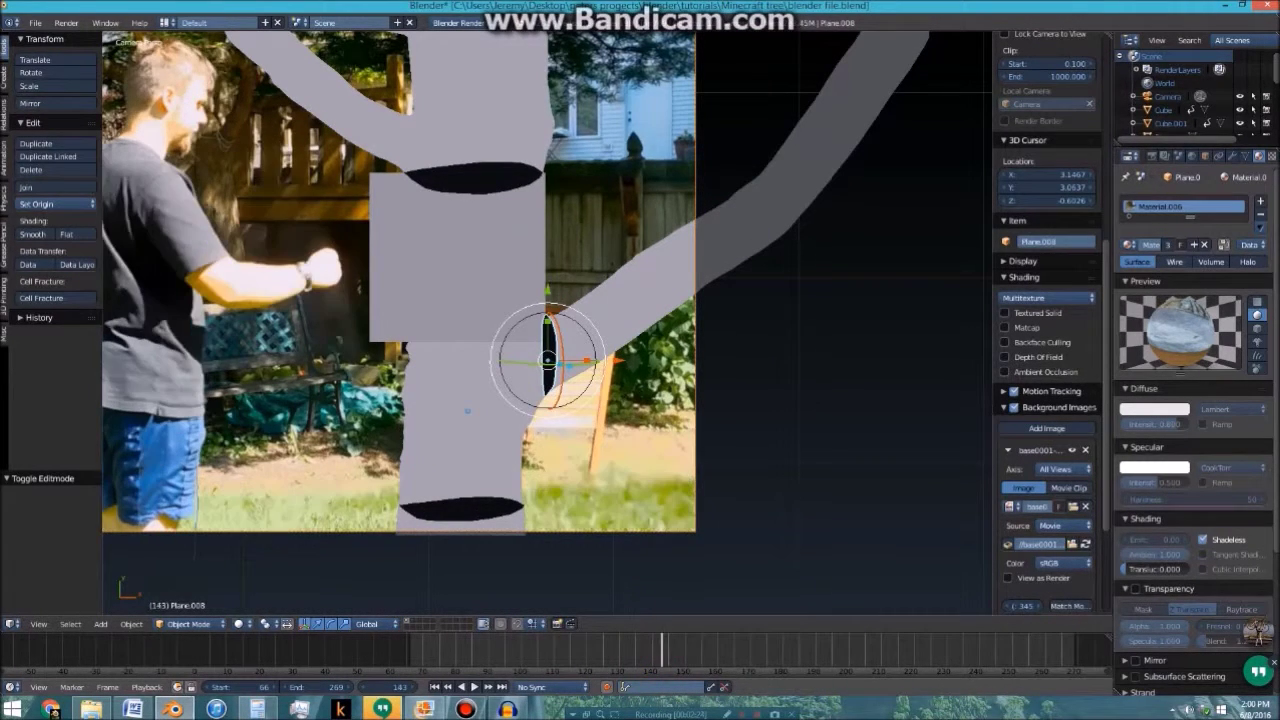
{"action": "left_click", "coordinate": [638, 646]}
{"action": "right_click", "coordinate": [483, 280]}
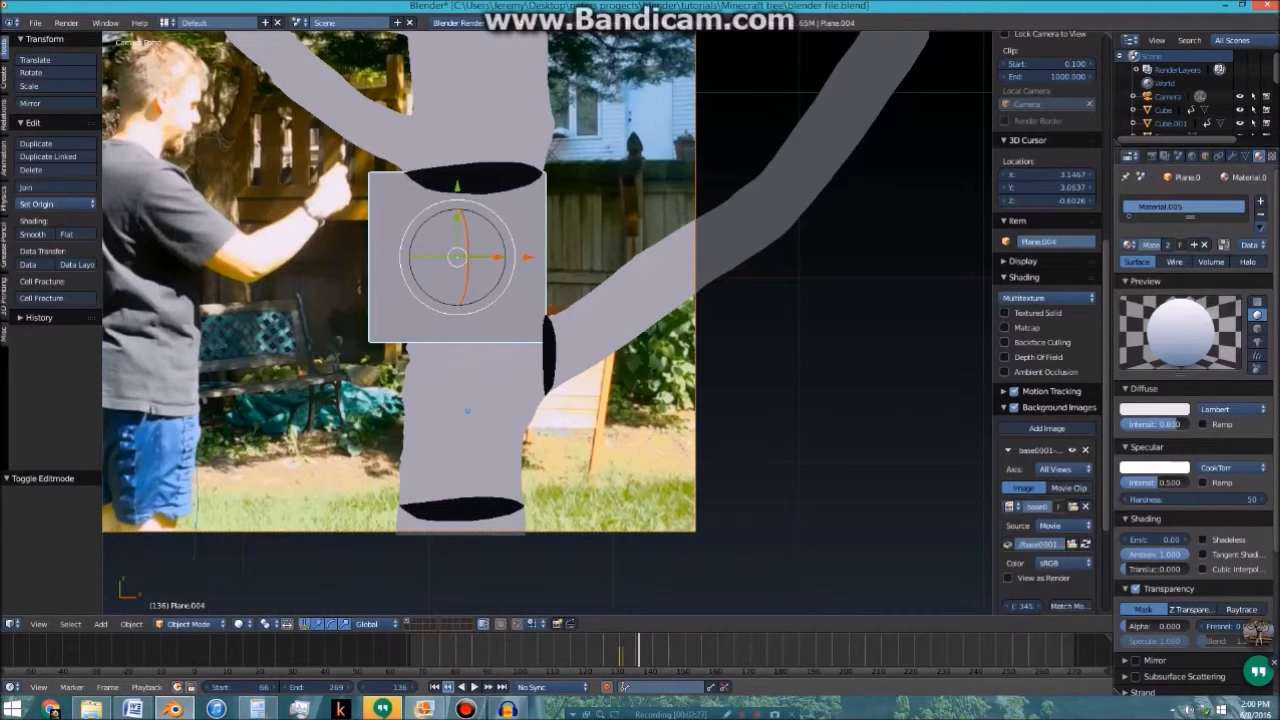
{"action": "key", "text": "Left"}
{"action": "key", "text": "Left"}
{"action": "key", "text": "Left"}
{"action": "key", "text": "Left"}
{"action": "key", "text": "Left"}
With auto keying on, key the upper stump-top plane in place at frame 131 and outside the camera view at frame 130
{"action": "right_click", "coordinate": [488, 172]}
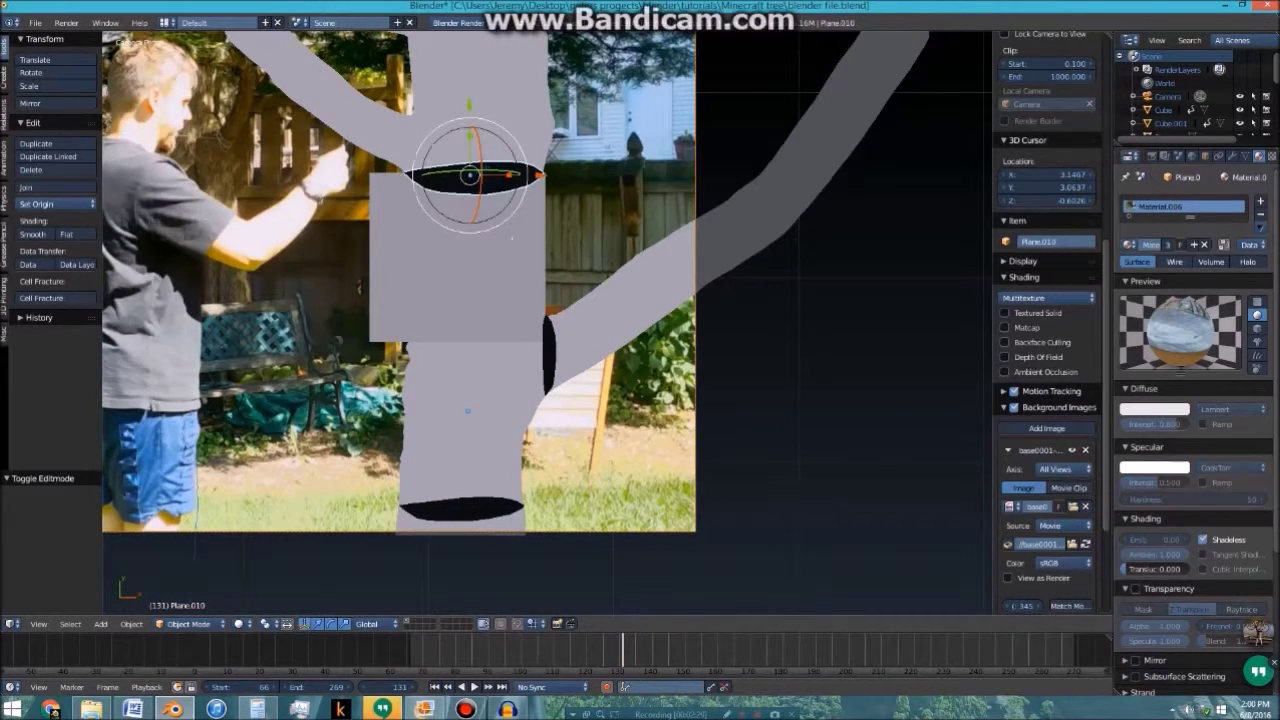
{"action": "key", "text": "g"}
{"action": "key", "text": "Return"}
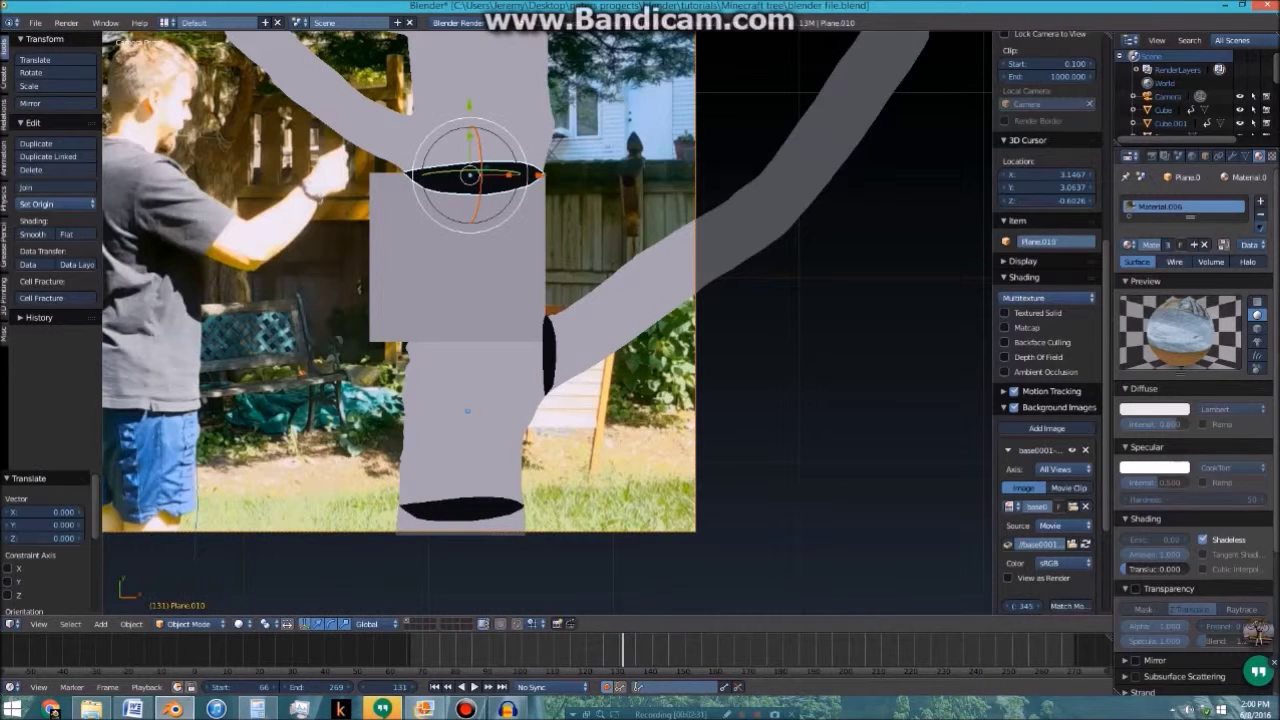
{"action": "key", "text": "Left"}
{"action": "key", "text": "g"}
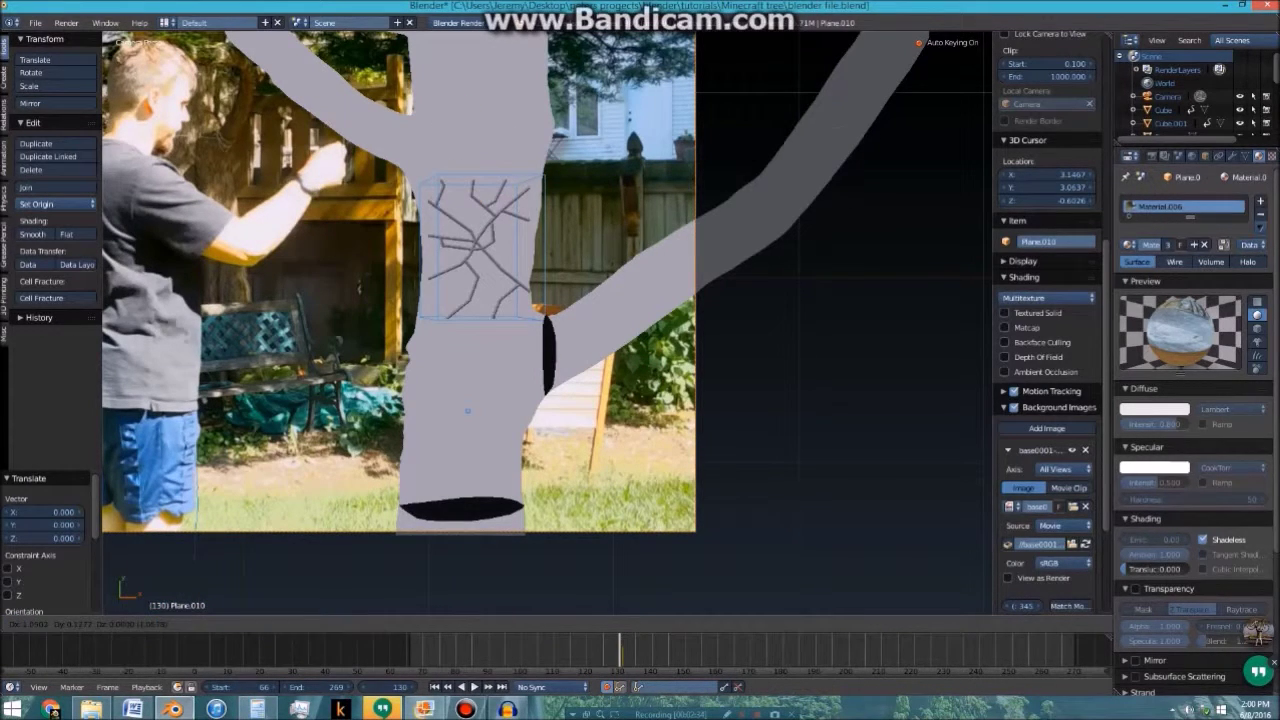
{"action": "left_click", "coordinate": [788, 113]}
{"action": "scroll", "coordinate": [788, 113], "scroll_direction": "down", "scroll_amount": 2}
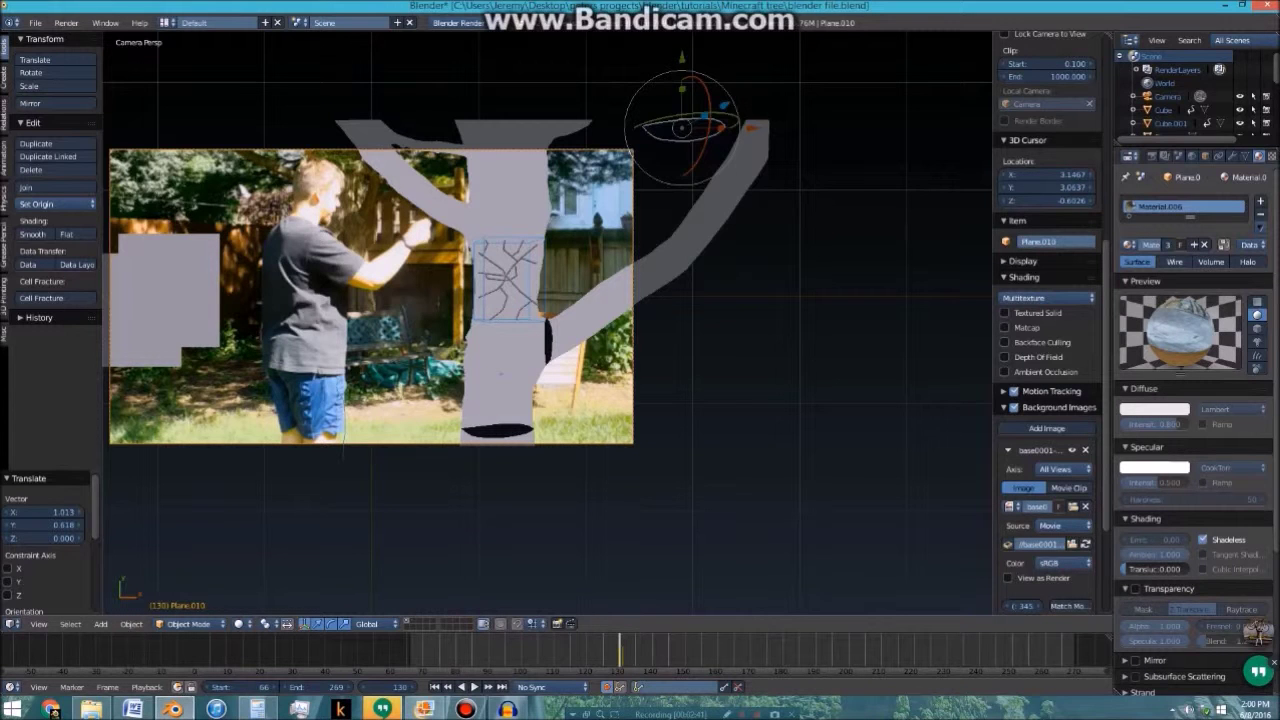
{"action": "scroll", "coordinate": [546, 320], "scroll_direction": "up", "scroll_amount": 2}
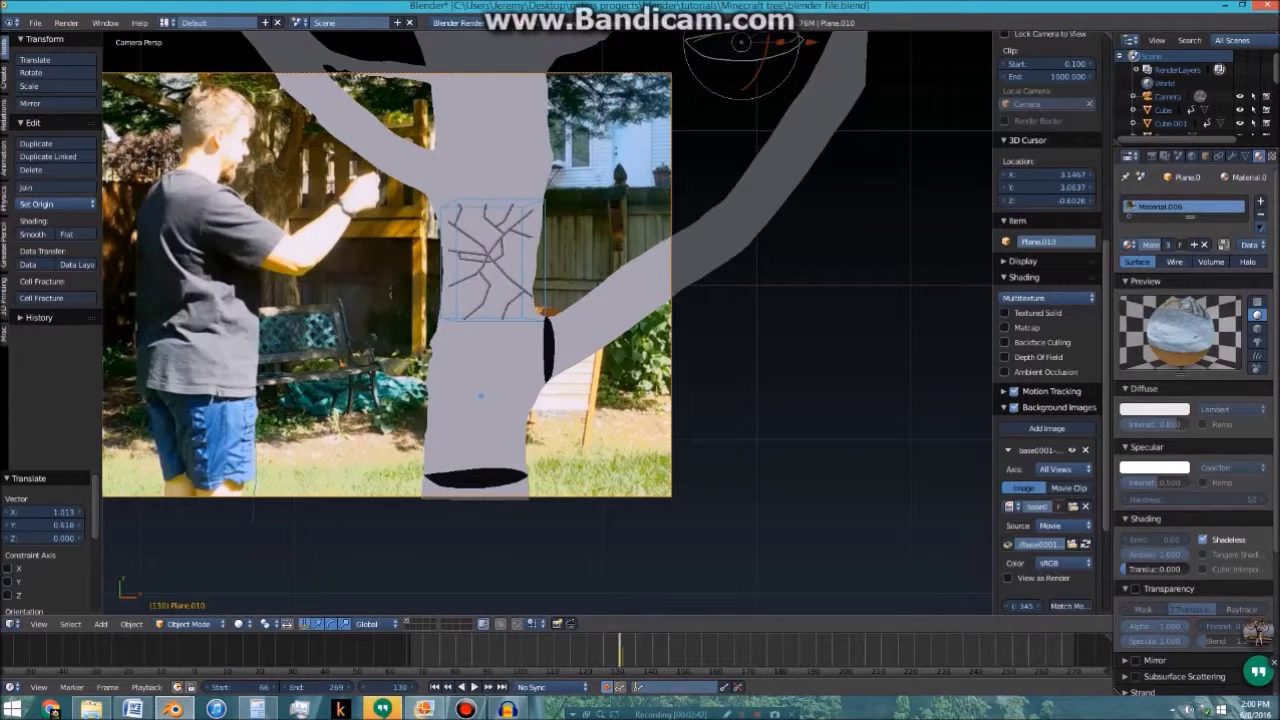
Advance the animation from frame 130 to frame 155 to check the upper stump-top plane's timing
{"action": "key", "text": "Right"}
{"action": "key", "text": "Right"}
{"action": "key", "text": "Right"}
{"action": "key", "text": "Right"}
{"action": "key", "text": "Right"}
{"action": "key", "text": "Right"}
{"action": "key", "text": "Right"}
{"action": "key", "text": "Right"}
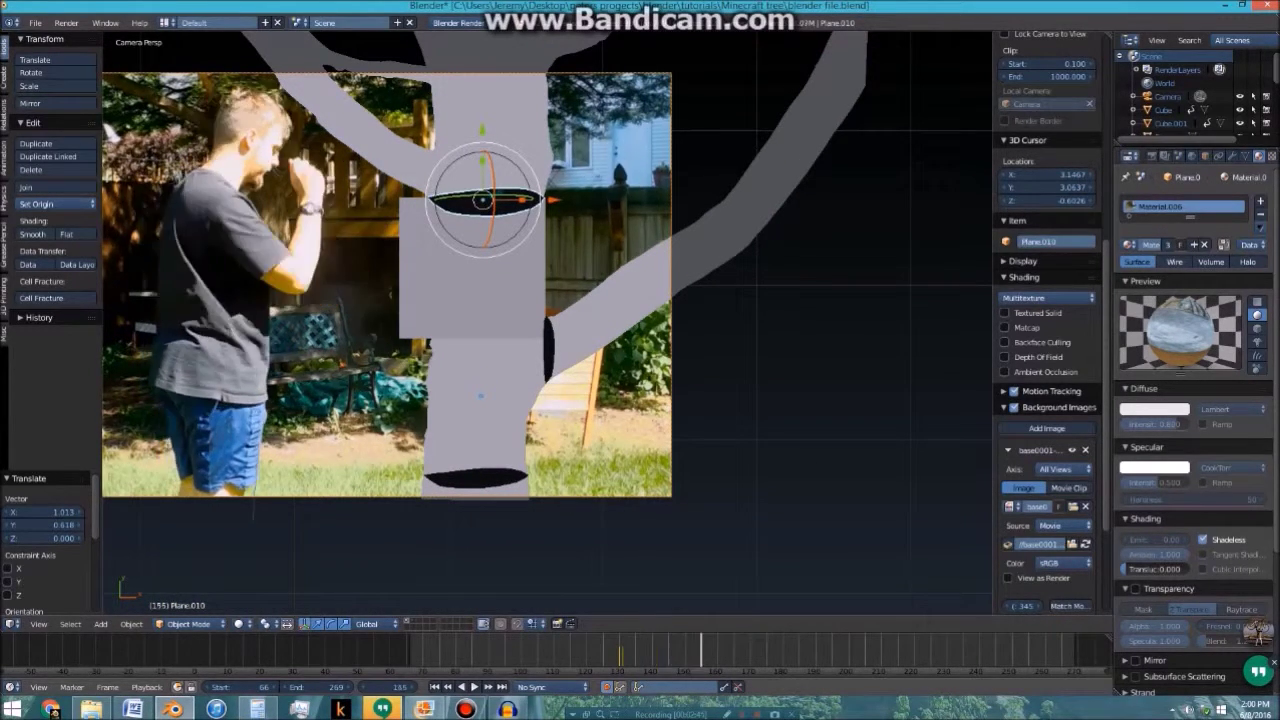
Key the branch's upright stump-top plane in place at frame 131 and outside the camera view at frame 130
{"action": "left_click", "coordinate": [618, 656]}
{"action": "key", "text": "Right"}
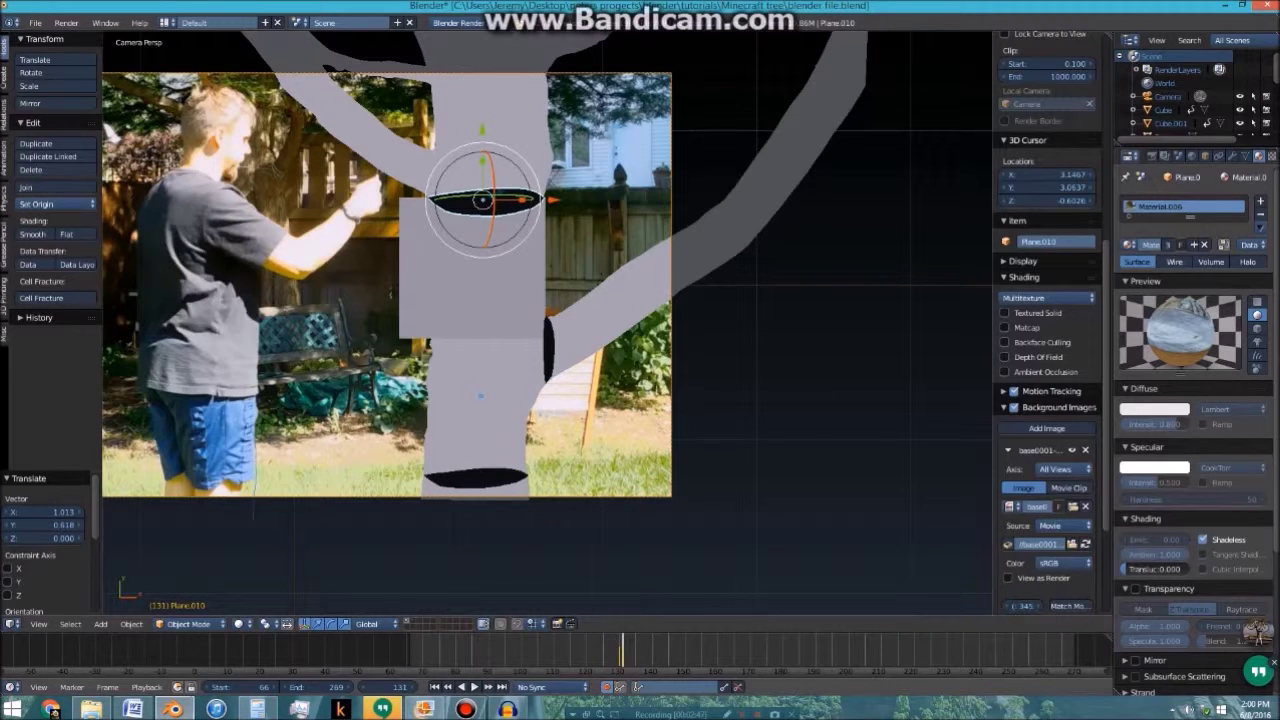
{"action": "right_click", "coordinate": [540, 338]}
{"action": "right_click", "coordinate": [556, 346]}
{"action": "key", "text": "g"}
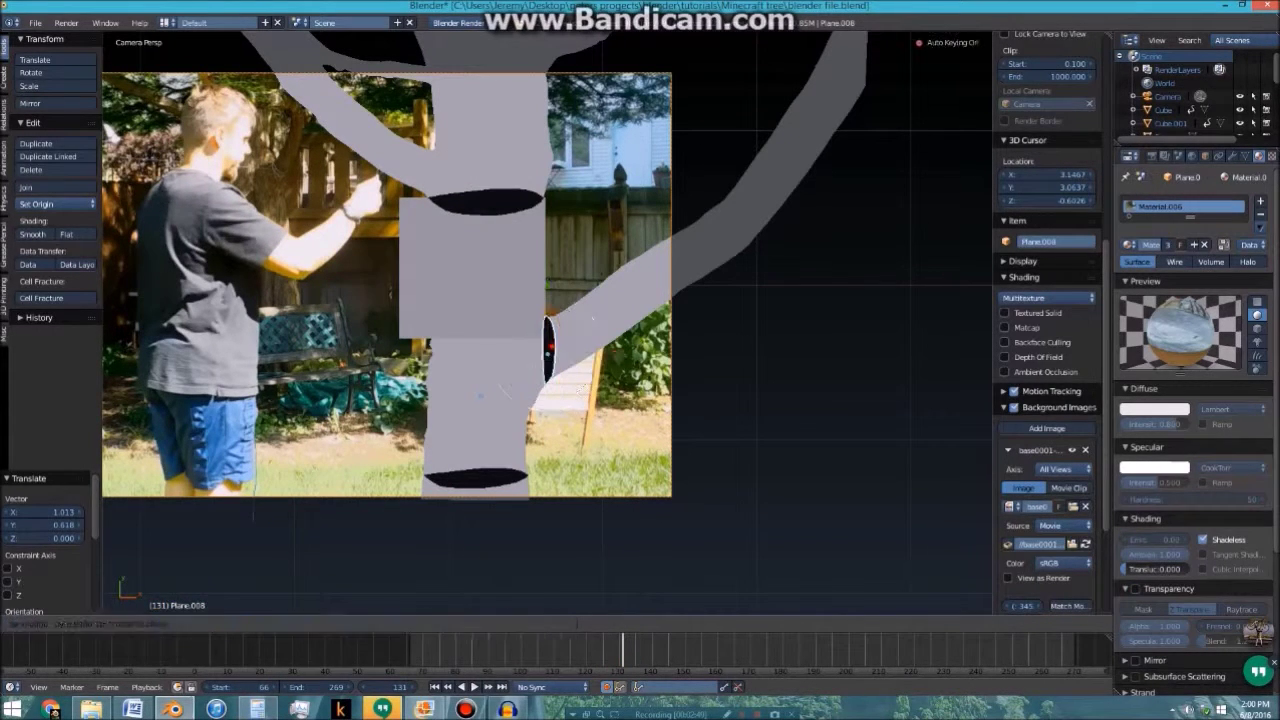
{"action": "left_click", "coordinate": [551, 346]}
{"action": "key", "text": "Left"}
{"action": "left_click_drag", "start_coordinate": [547, 352], "coordinate": [937, 305]}
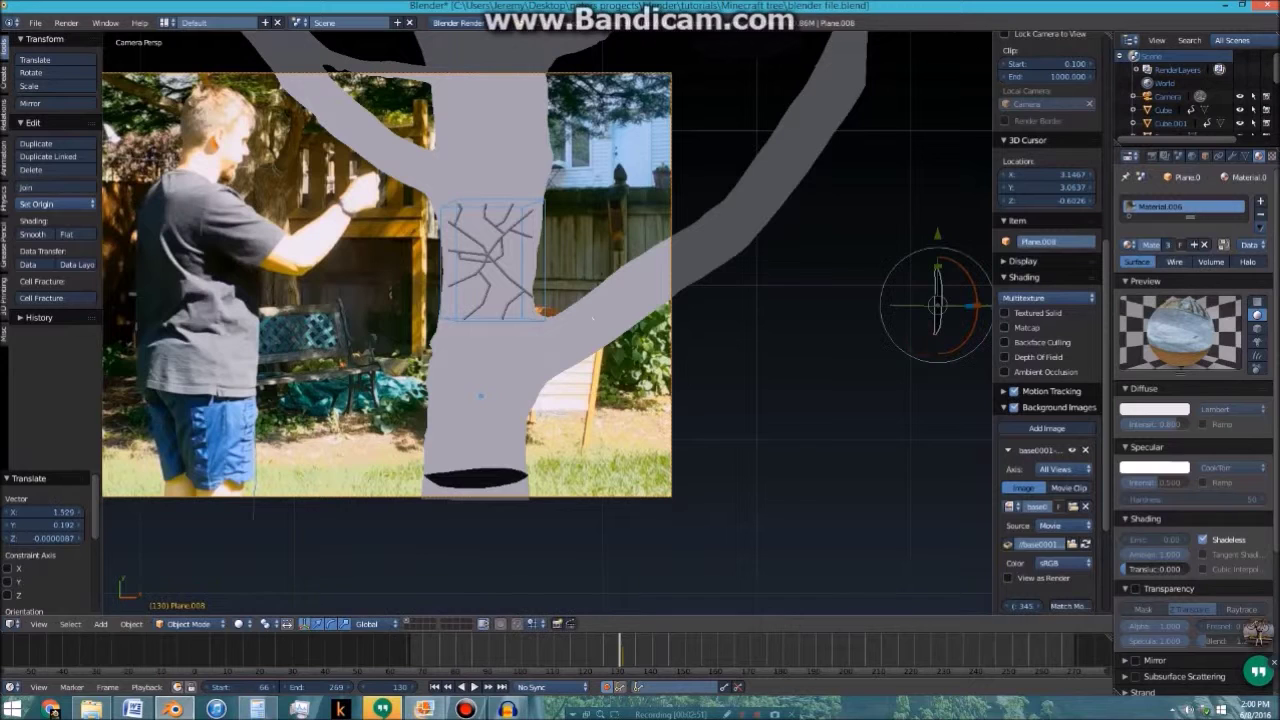
Select the lower block's mask plane and go to its keyframe at frame 189
{"action": "right_click", "coordinate": [469, 474]}
{"action": "left_click", "coordinate": [671, 656]}
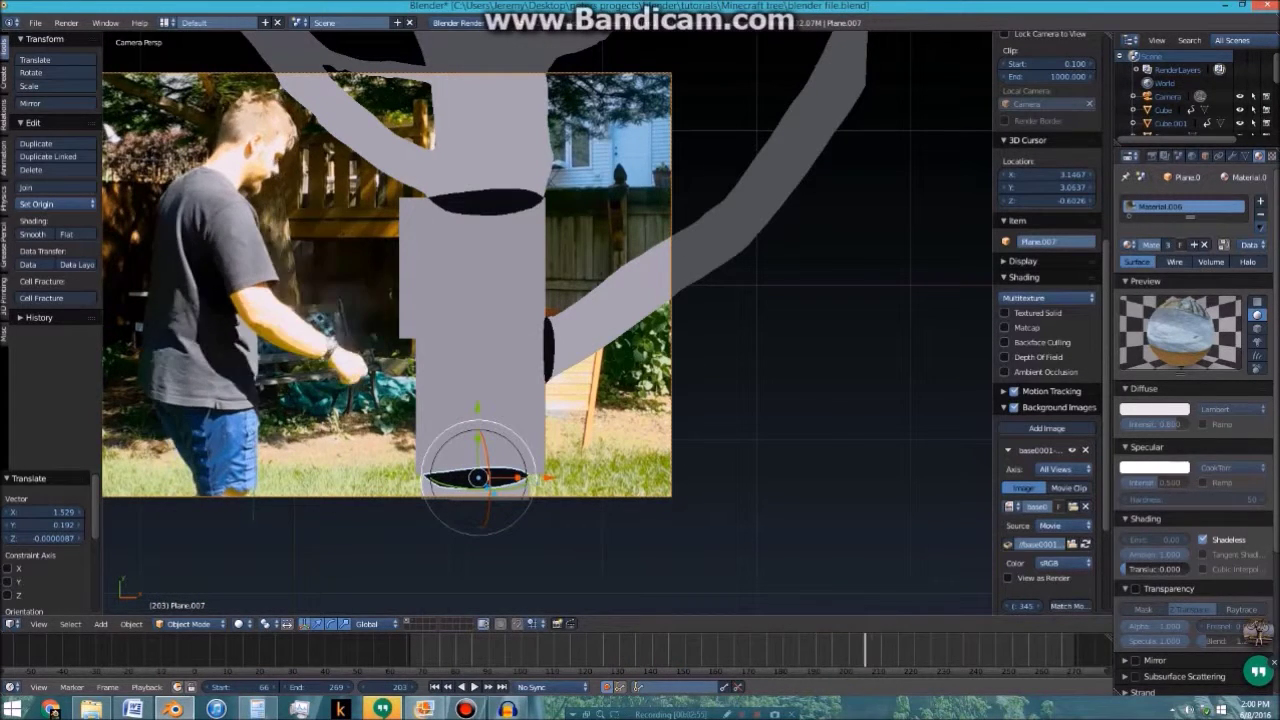
{"action": "left_click", "coordinate": [789, 655]}
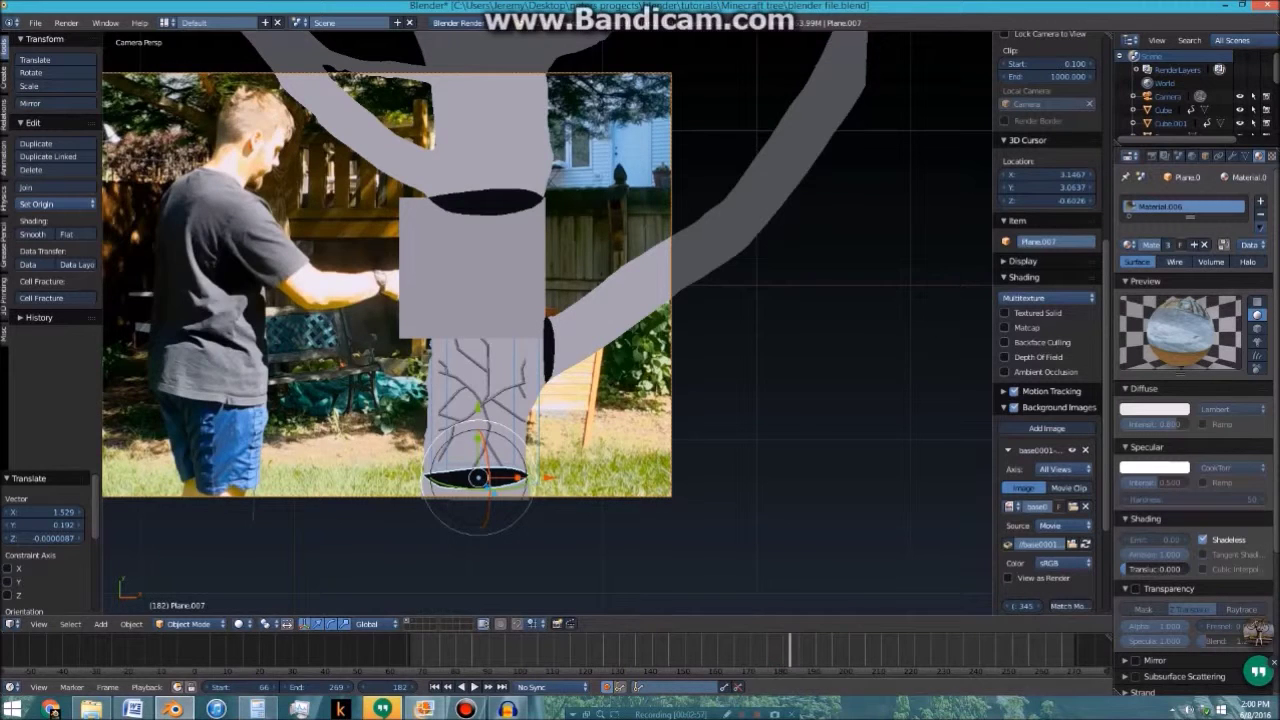
{"action": "scroll", "coordinate": [547, 322], "scroll_direction": "down", "scroll_amount": 2}
{"action": "right_click", "coordinate": [206, 330]}
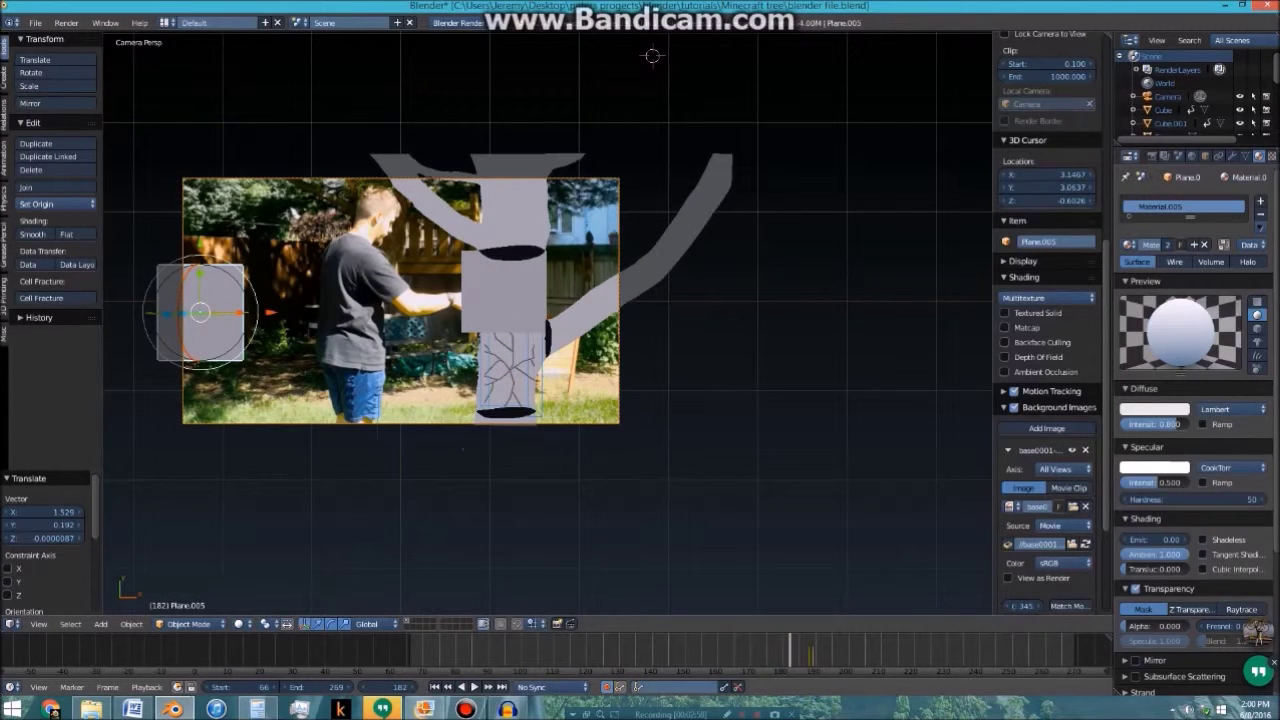
{"action": "key", "text": "Right"}
{"action": "scroll", "coordinate": [652, 56], "scroll_direction": "up", "scroll_amount": 2}
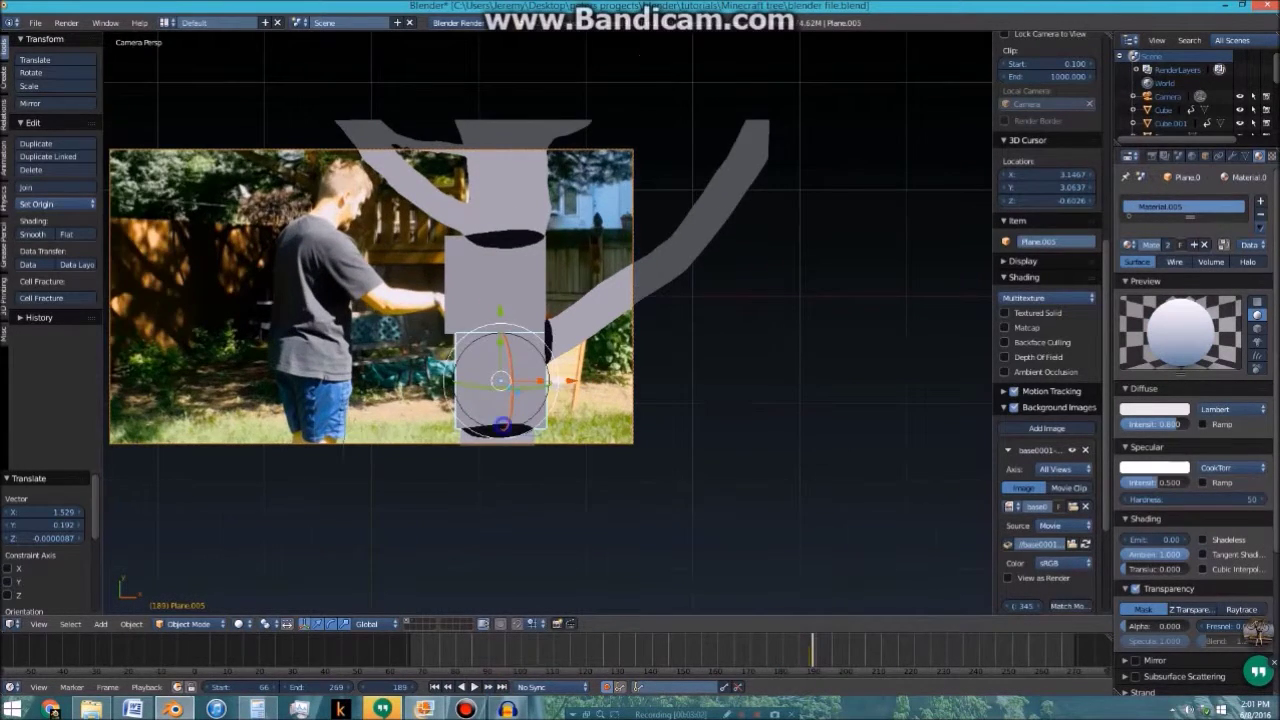
Key the lower stump-top plane in place at frame 189 and outside the camera view at frame 188
{"action": "right_click", "coordinate": [503, 426]}
{"action": "key", "text": "g"}
{"action": "left_click", "coordinate": [503, 426]}
{"action": "key", "text": "Left"}
{"action": "key", "text": "g"}
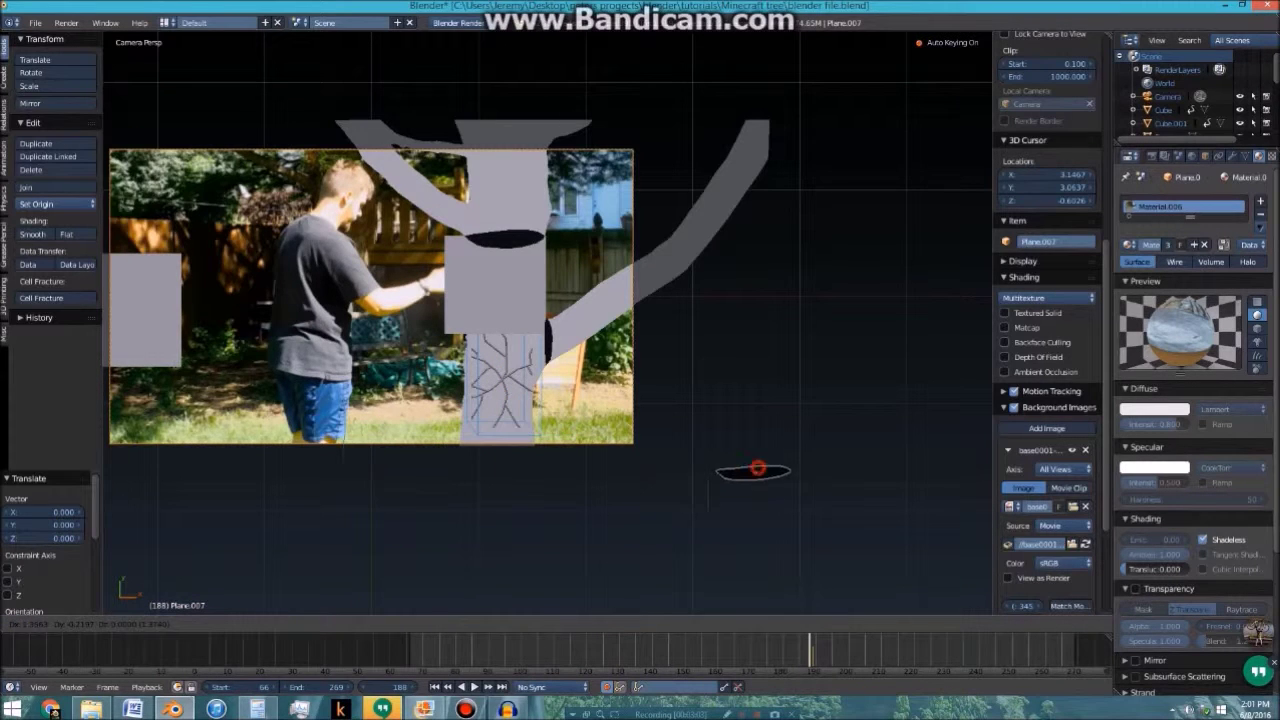
{"action": "left_click", "coordinate": [757, 467]}
{"action": "scroll", "coordinate": [757, 467], "scroll_direction": "up", "scroll_amount": 4}
{"action": "middle_click_drag", "start_coordinate": [757, 467], "coordinate": [821, 384], "text": "shift"}
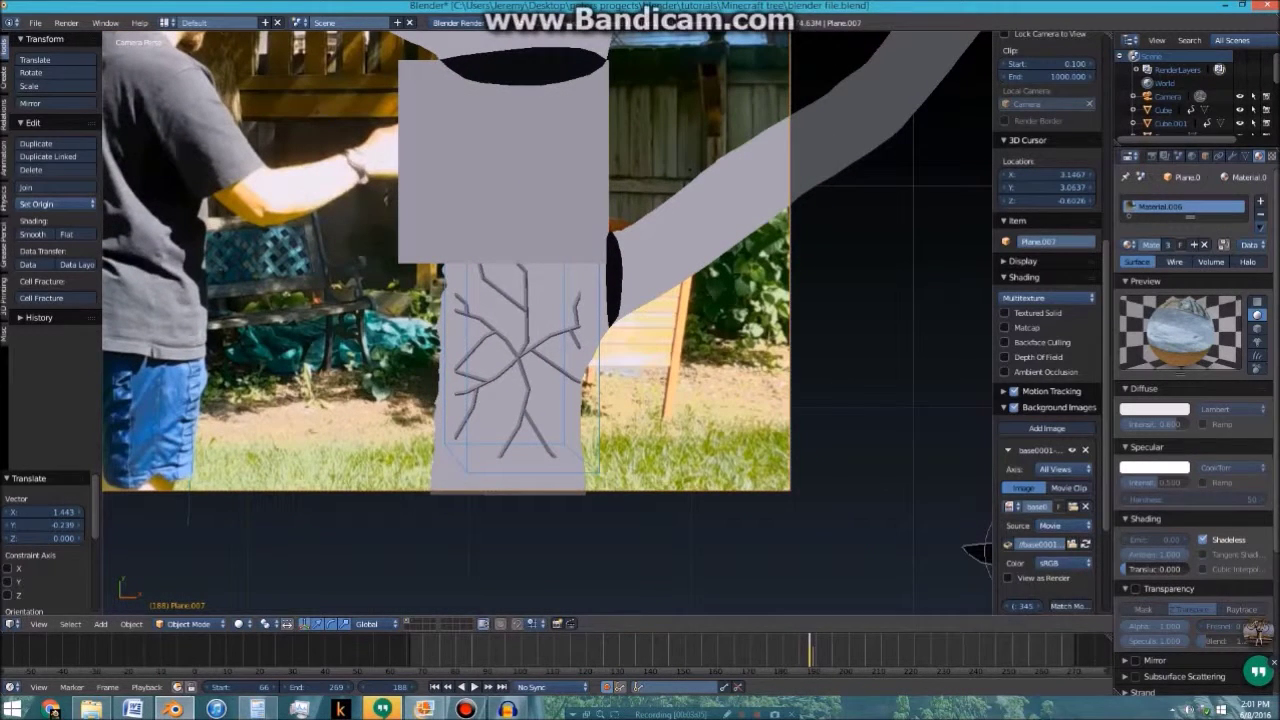
Select the branch's upright stump-top plane, render frame 188 and examine how the plane meets the remaining trunk block
{"action": "right_click", "coordinate": [609, 302]}
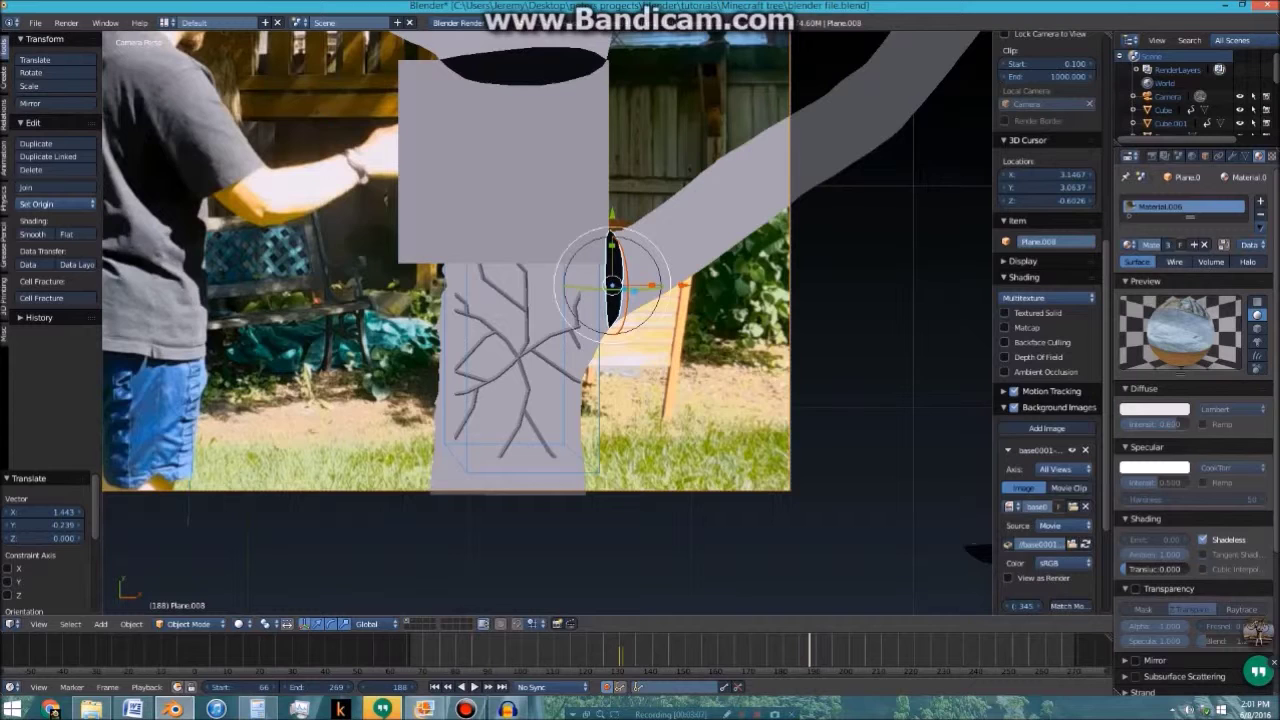
{"action": "key", "text": "F12"}
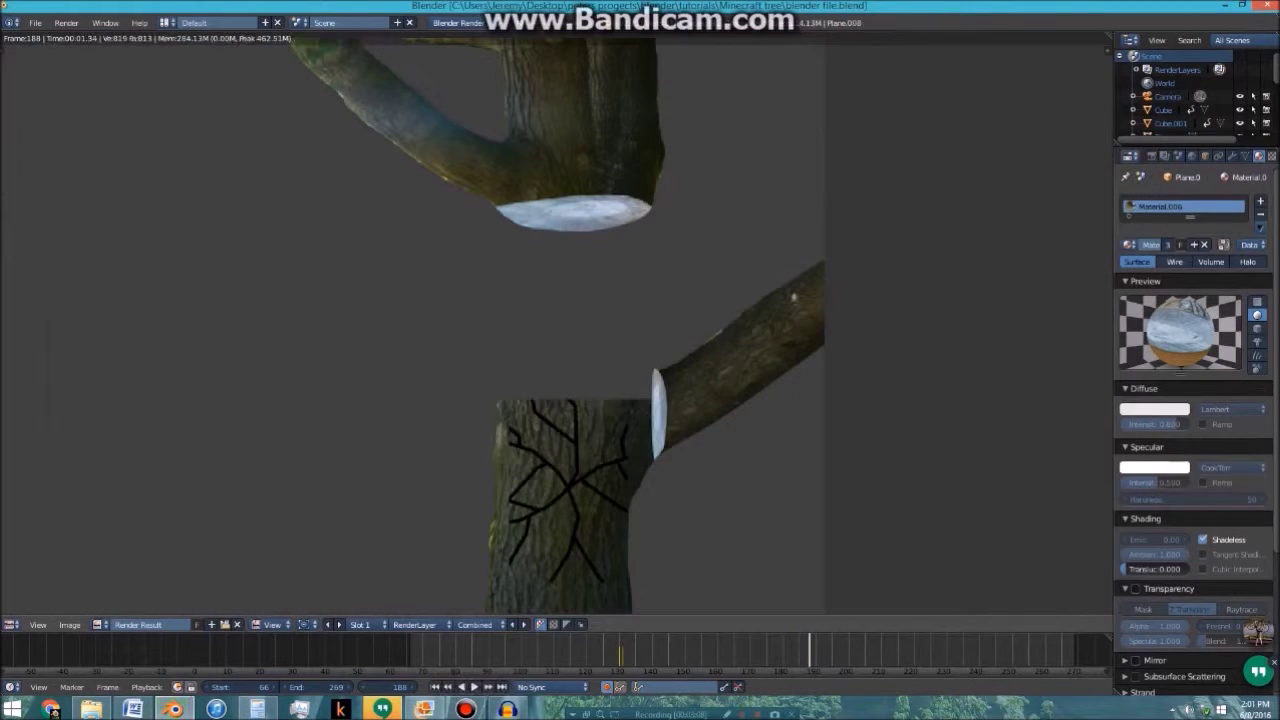
{"action": "scroll", "coordinate": [557, 324], "scroll_direction": "up", "scroll_amount": 6}
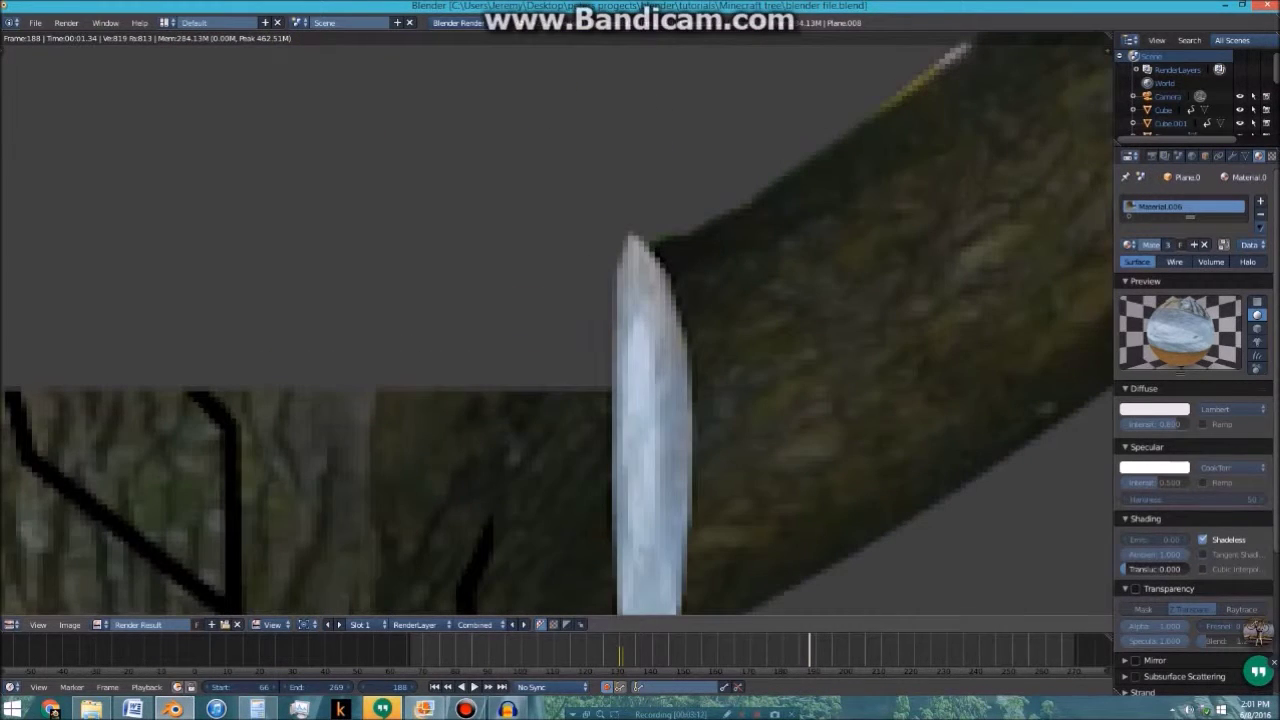
{"action": "scroll", "coordinate": [534, 318], "scroll_direction": "down", "scroll_amount": 1}
{"action": "scroll", "coordinate": [555, 328], "scroll_direction": "down", "scroll_amount": 2}
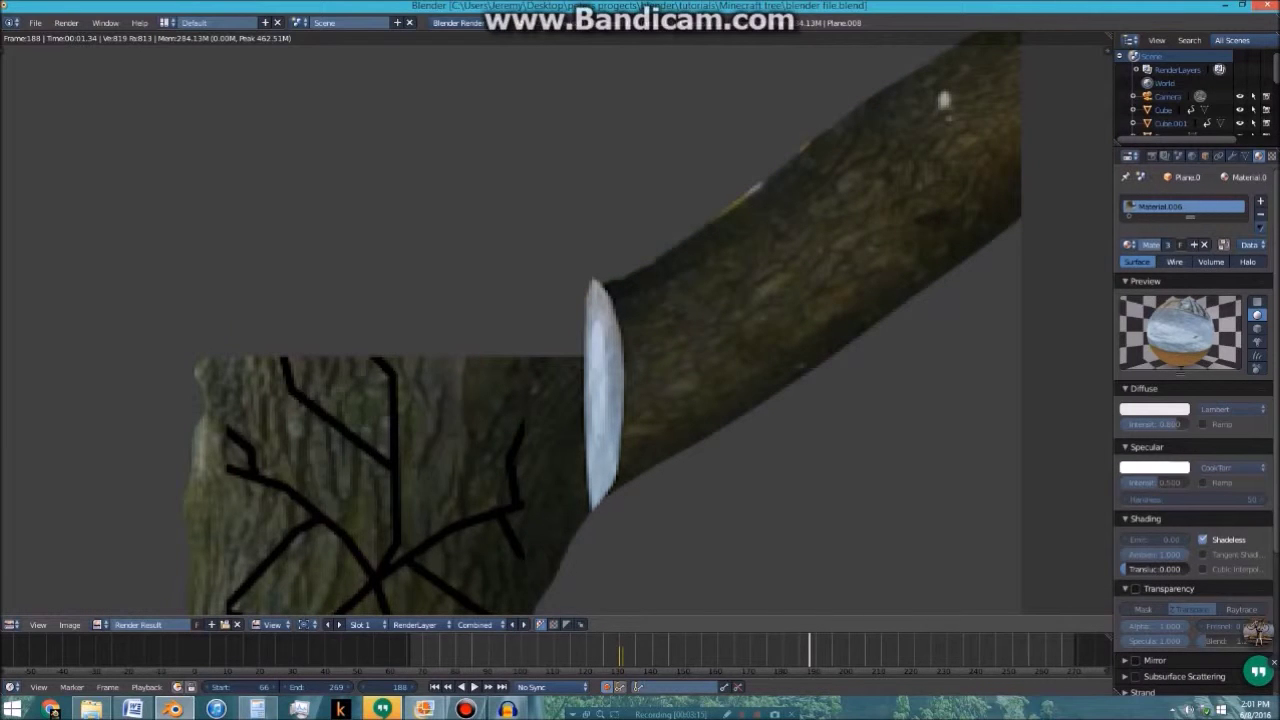
{"action": "key", "text": "Escape"}
Knife-cut the branch's upright stump-top plane horizontally, level with the border between the upper and lower blocks
{"action": "scroll", "coordinate": [630, 330], "scroll_direction": "up", "scroll_amount": 6}
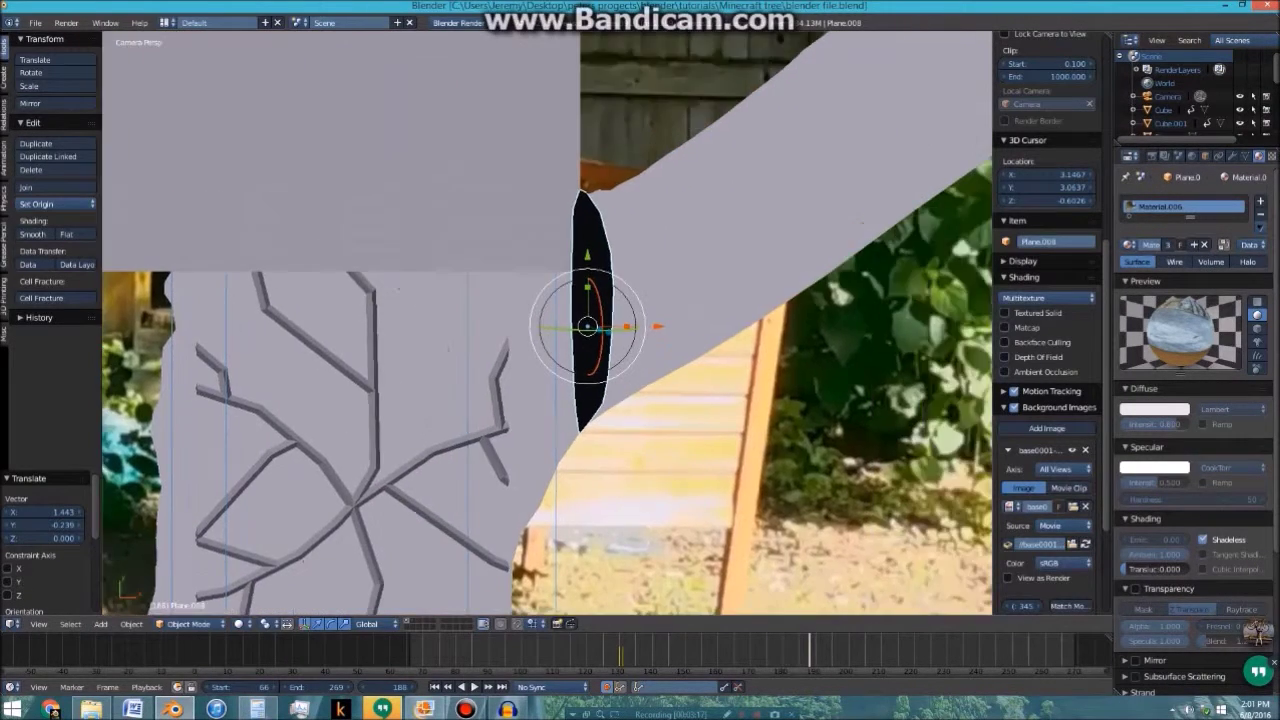
{"action": "key", "text": "Tab"}
{"action": "middle_click_drag", "start_coordinate": [631, 330], "coordinate": [534, 415], "text": "shift"}
{"action": "scroll", "coordinate": [534, 415], "scroll_direction": "up", "scroll_amount": 1}
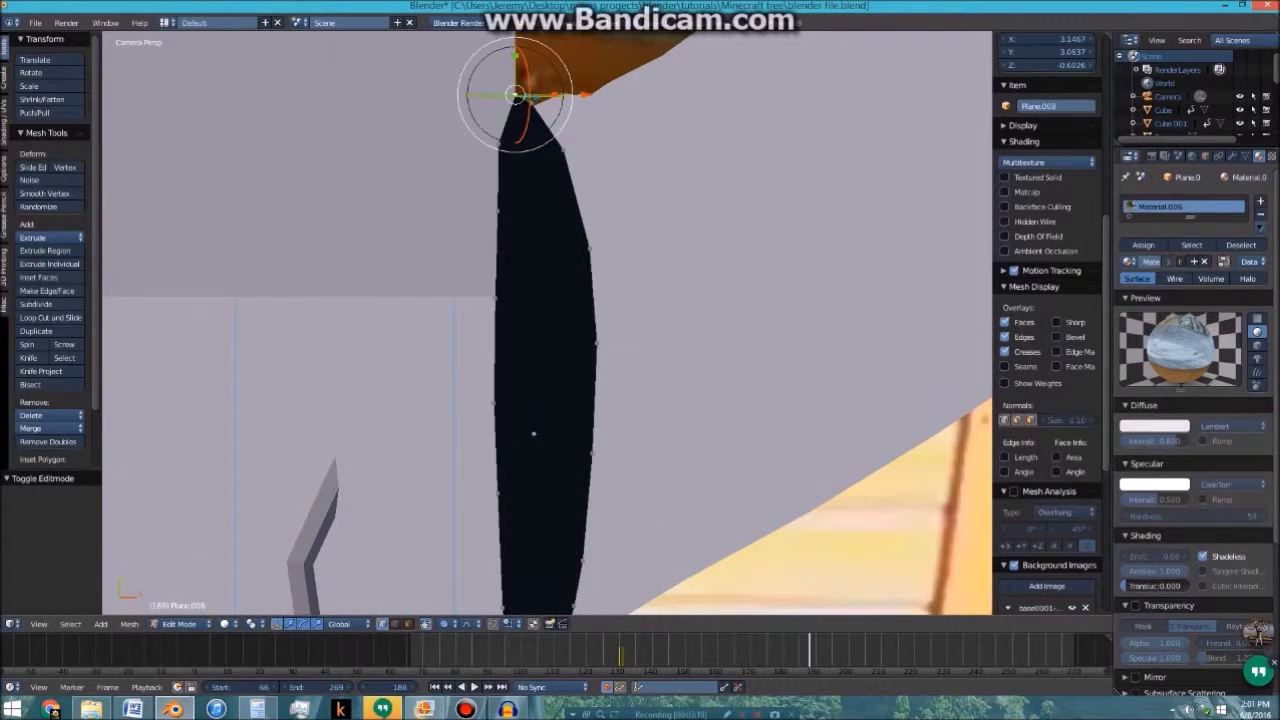
{"action": "scroll", "coordinate": [534, 415], "scroll_direction": "down", "scroll_amount": 3}
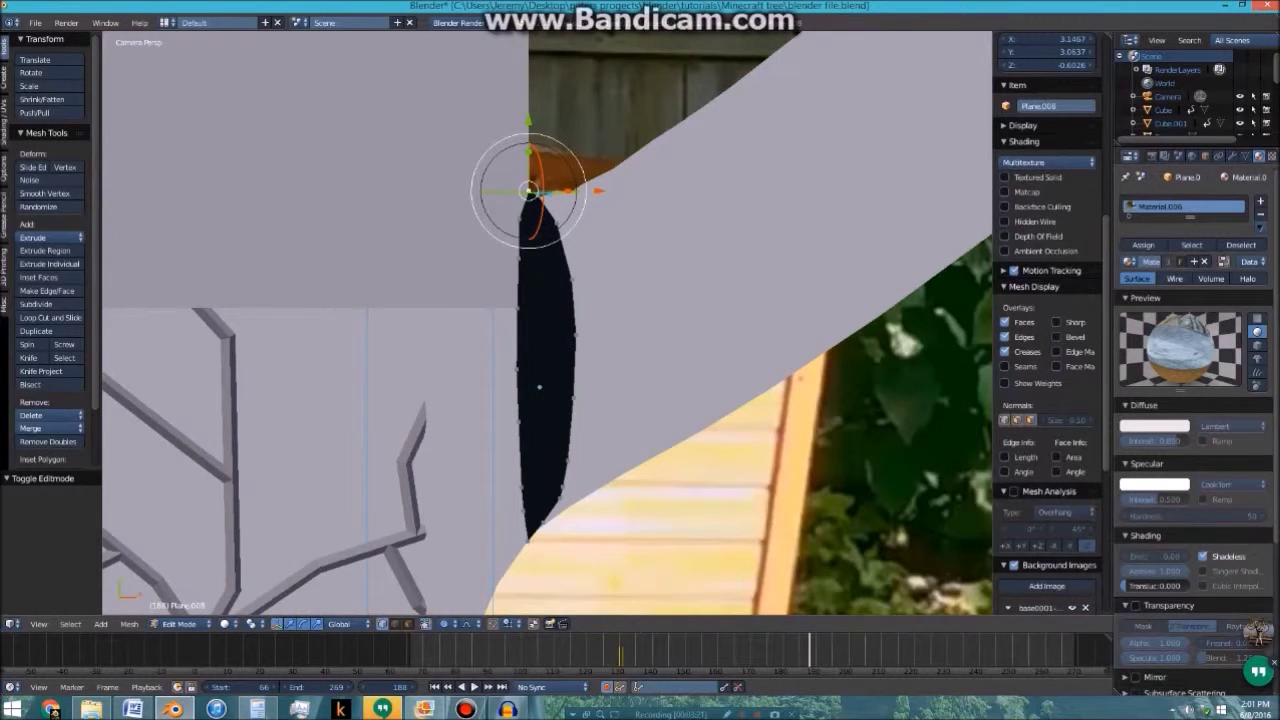
{"action": "scroll", "coordinate": [548, 323], "scroll_direction": "up", "scroll_amount": 5}
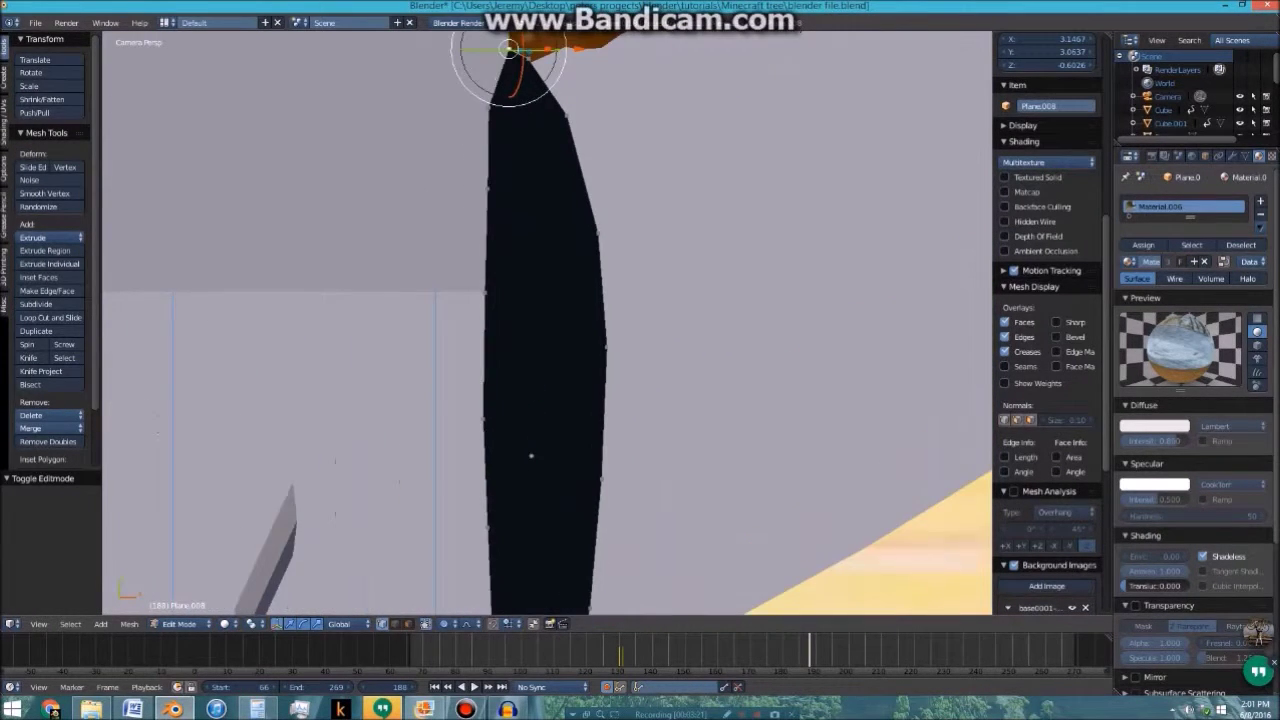
{"action": "left_click", "coordinate": [28, 357]}
{"action": "left_click", "coordinate": [455, 288]}
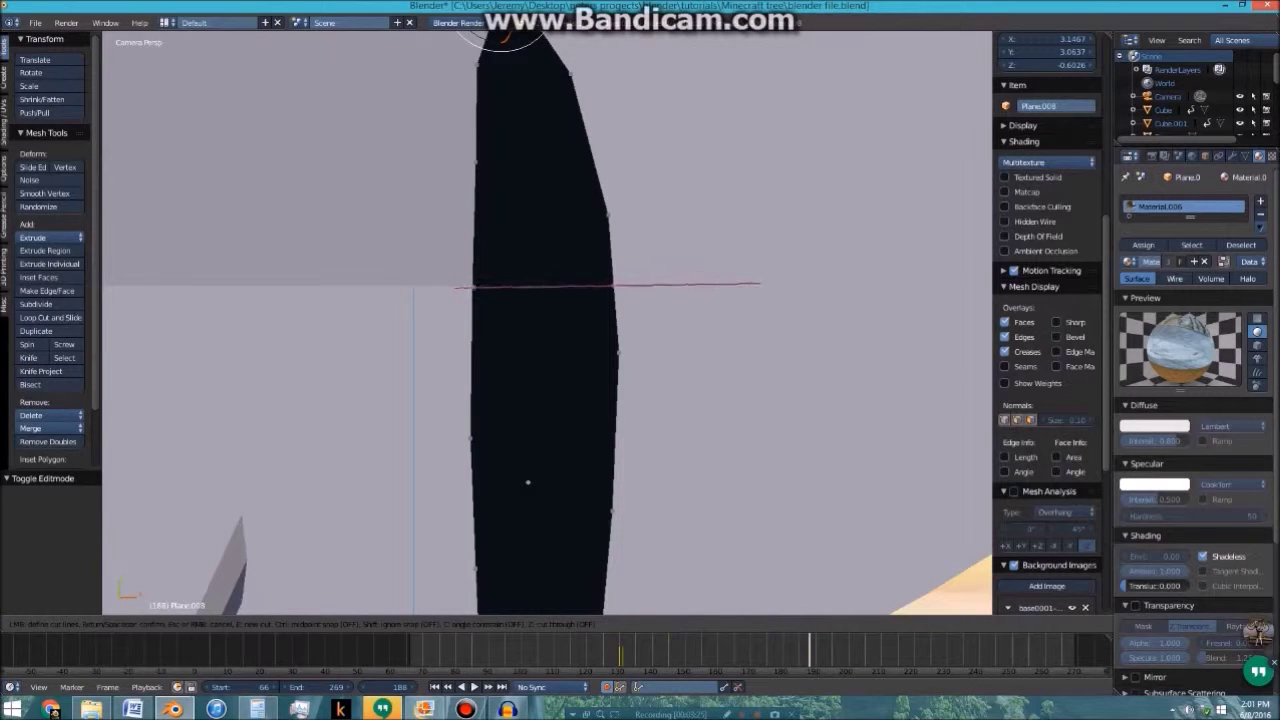
{"action": "left_click", "coordinate": [762, 284]}
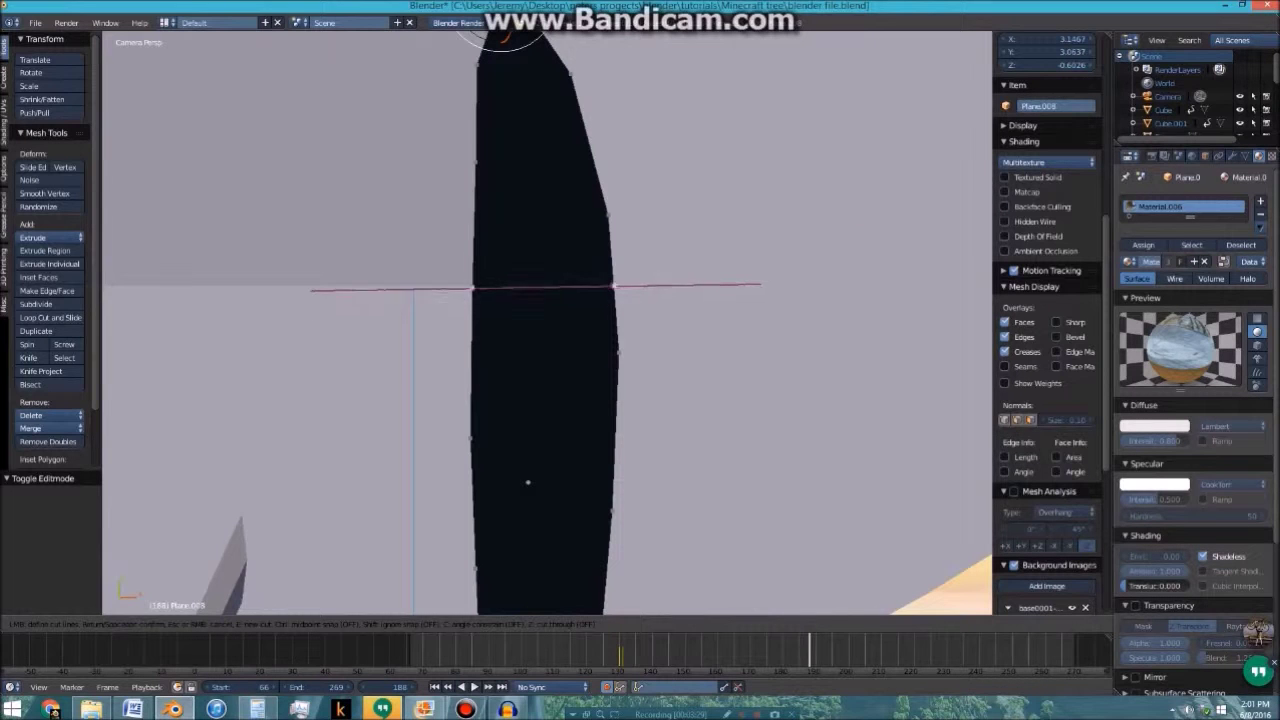
{"action": "key", "text": "Return"}
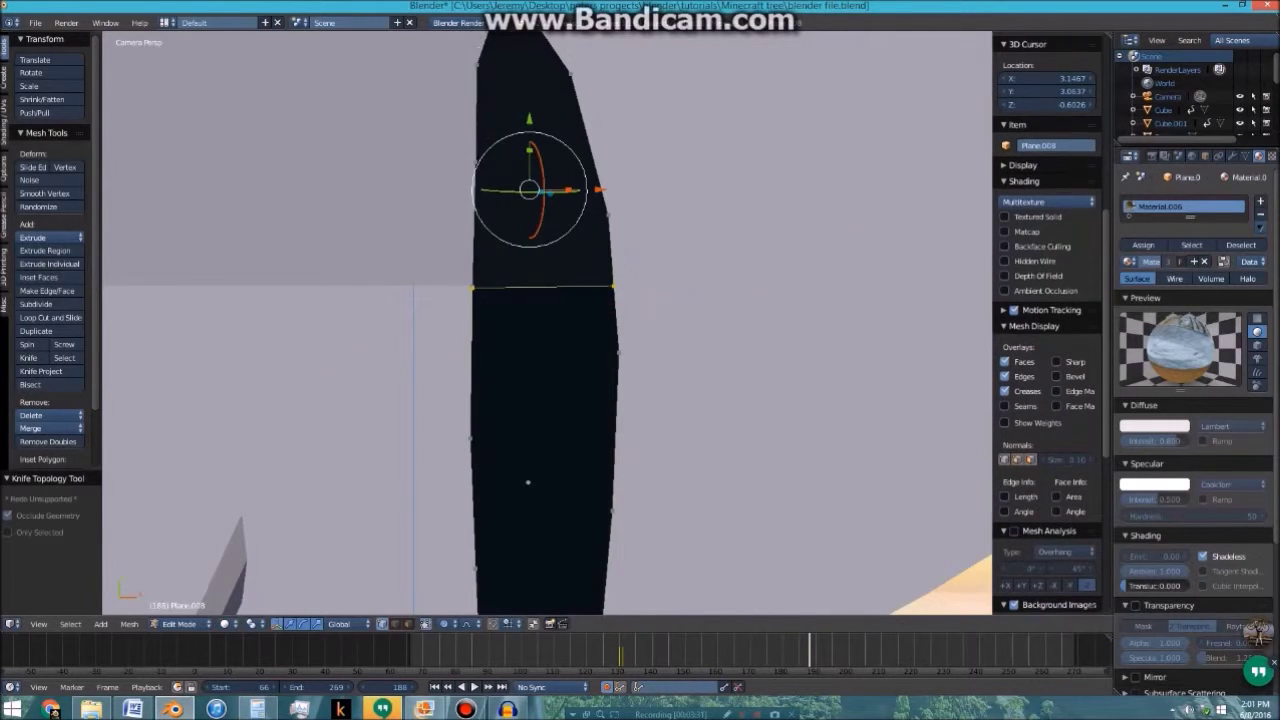
Duplicate the cut branch stump-top plane in place
{"action": "scroll", "coordinate": [547, 323], "scroll_direction": "down", "scroll_amount": 3}
{"action": "key", "text": "Tab"}
{"action": "key", "text": "g"}
{"action": "key", "text": "shift+d"}
{"action": "left_click", "coordinate": [617, 295]}
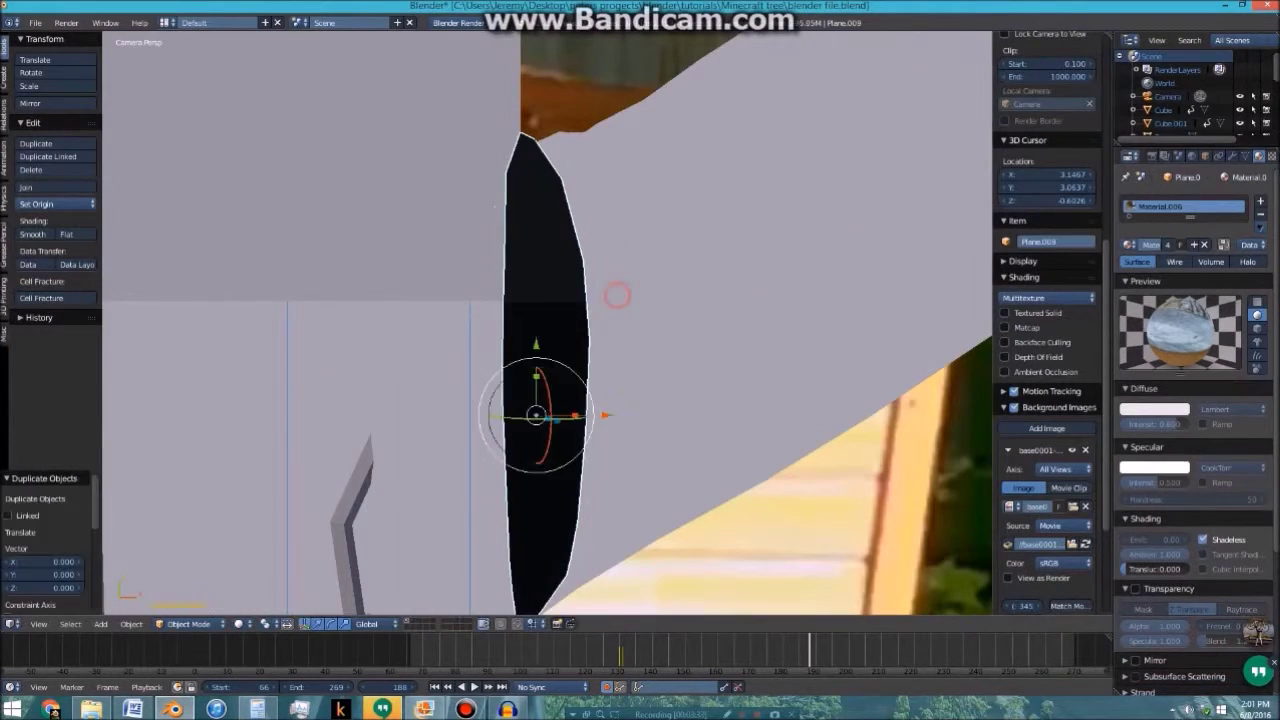
Switch to face selection and delete the upper face of the duplicated branch stump-top plane
{"action": "key", "text": "Tab"}
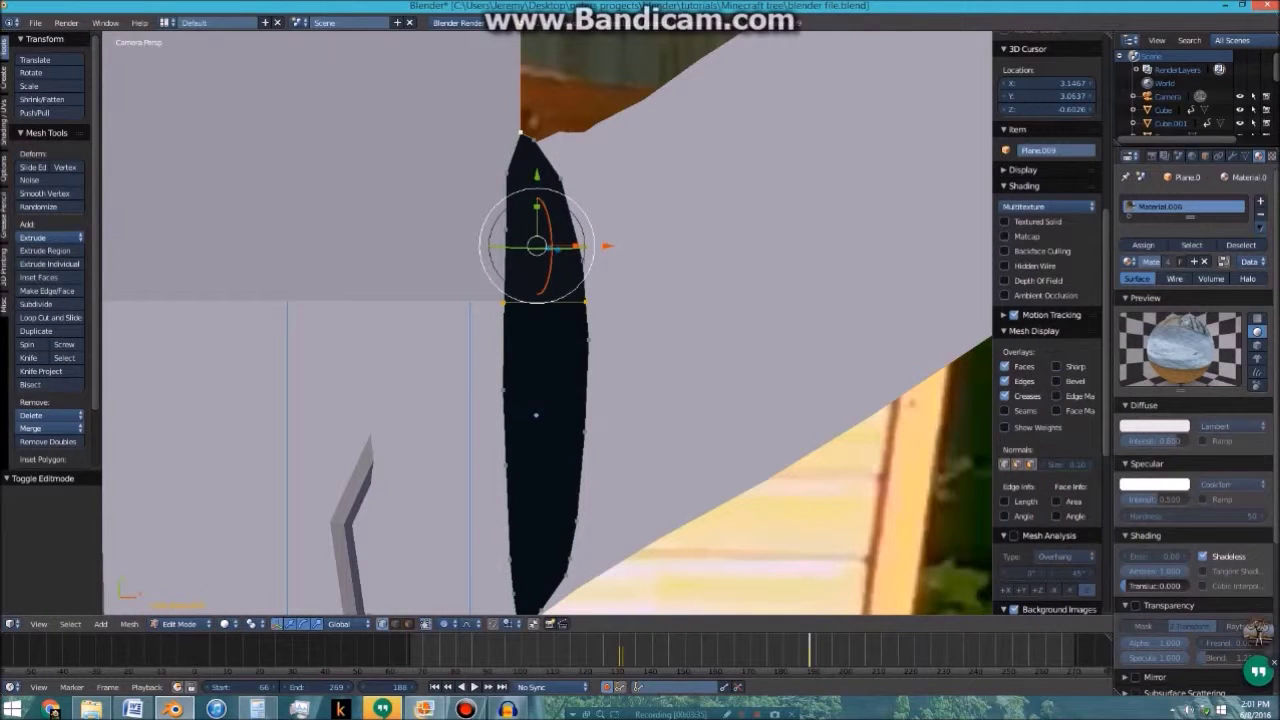
{"action": "left_click", "coordinate": [408, 623]}
{"action": "scroll", "coordinate": [1048, 300], "scroll_direction": "down", "scroll_amount": 5}
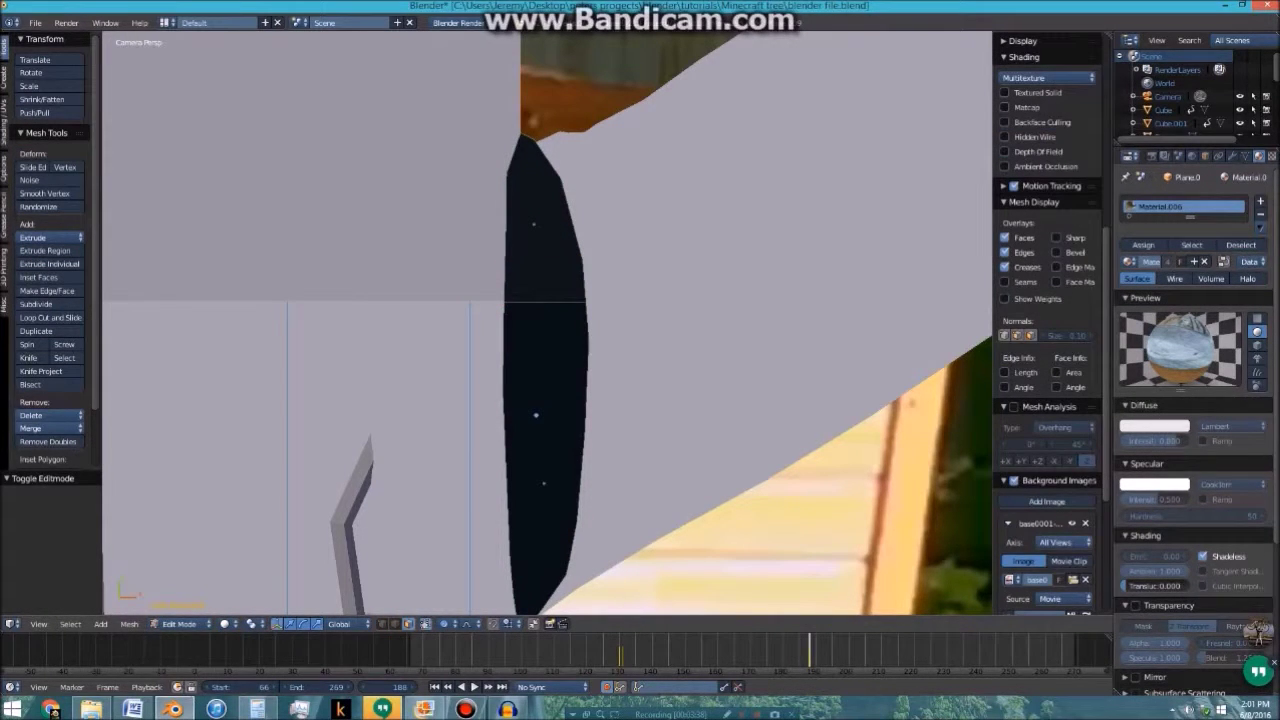
{"action": "key", "text": "o"}
{"action": "right_click", "coordinate": [533, 224]}
{"action": "scroll", "coordinate": [1048, 300], "scroll_direction": "up", "scroll_amount": 5}
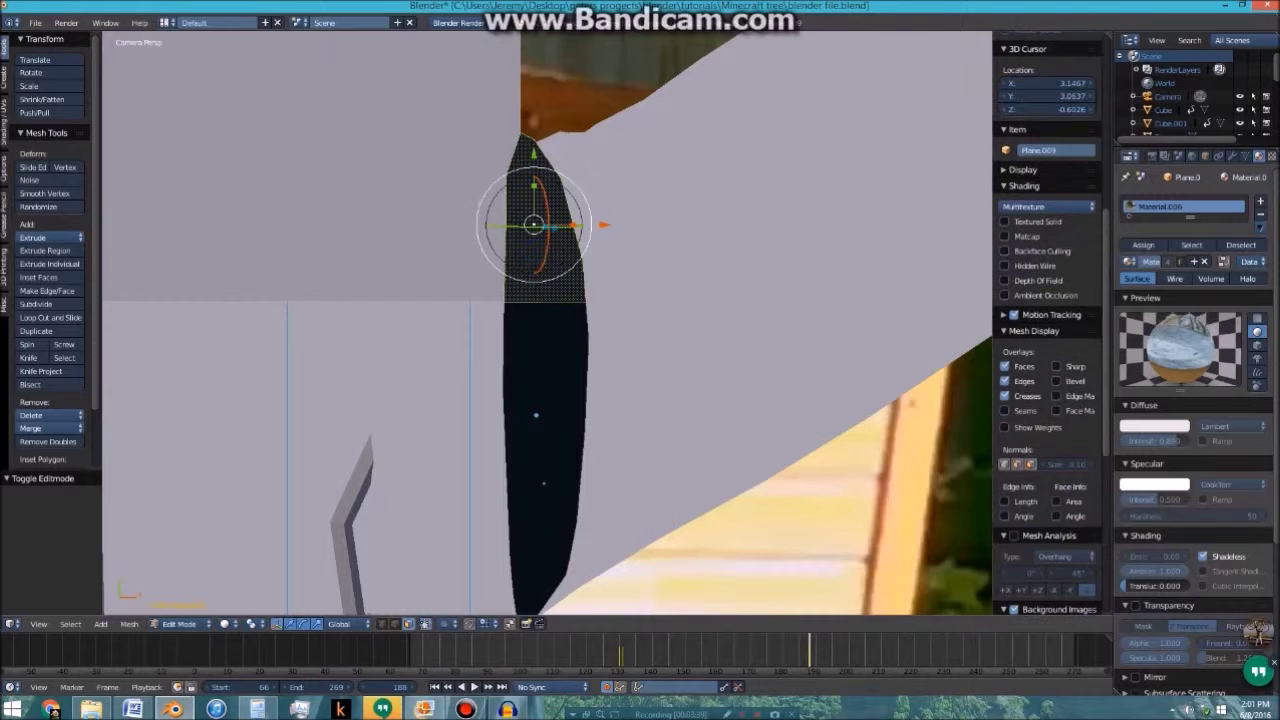
{"action": "key", "text": "x"}
{"action": "left_click", "coordinate": [486, 267]}
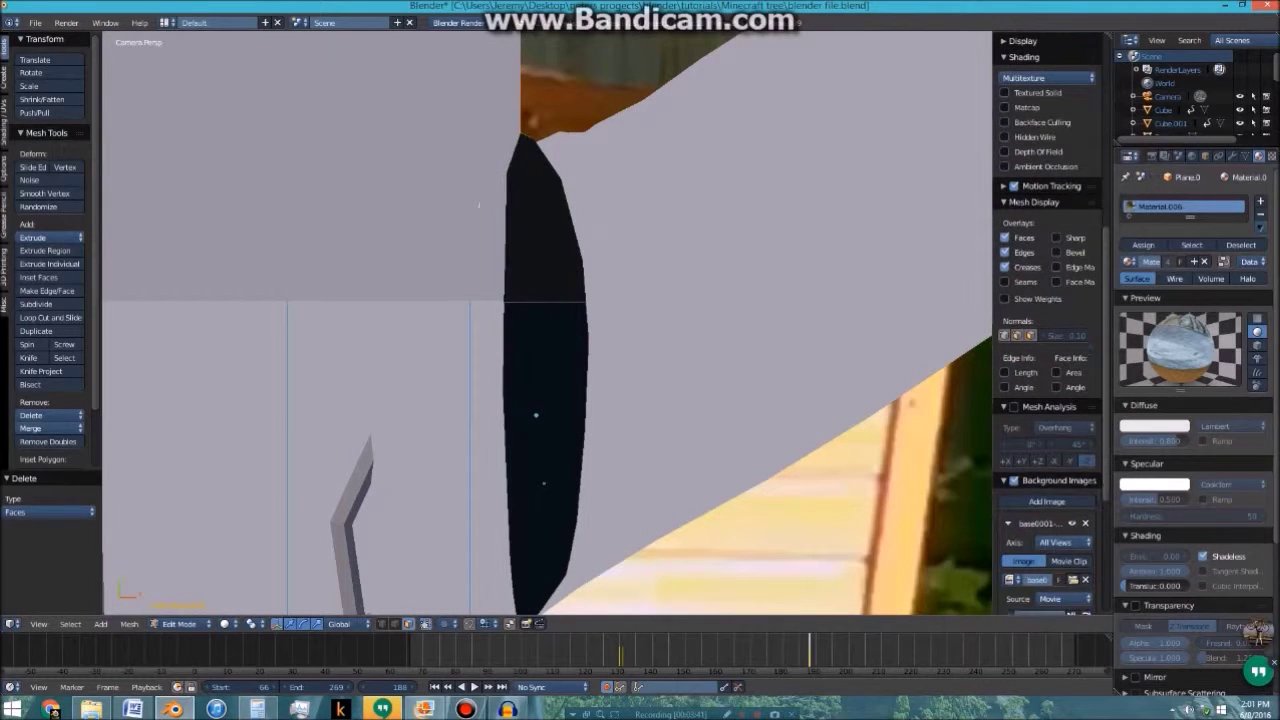
Delete the lower face of the original branch stump-top plane and return to object mode
{"action": "key", "text": "Tab"}
{"action": "key", "text": "Tab"}
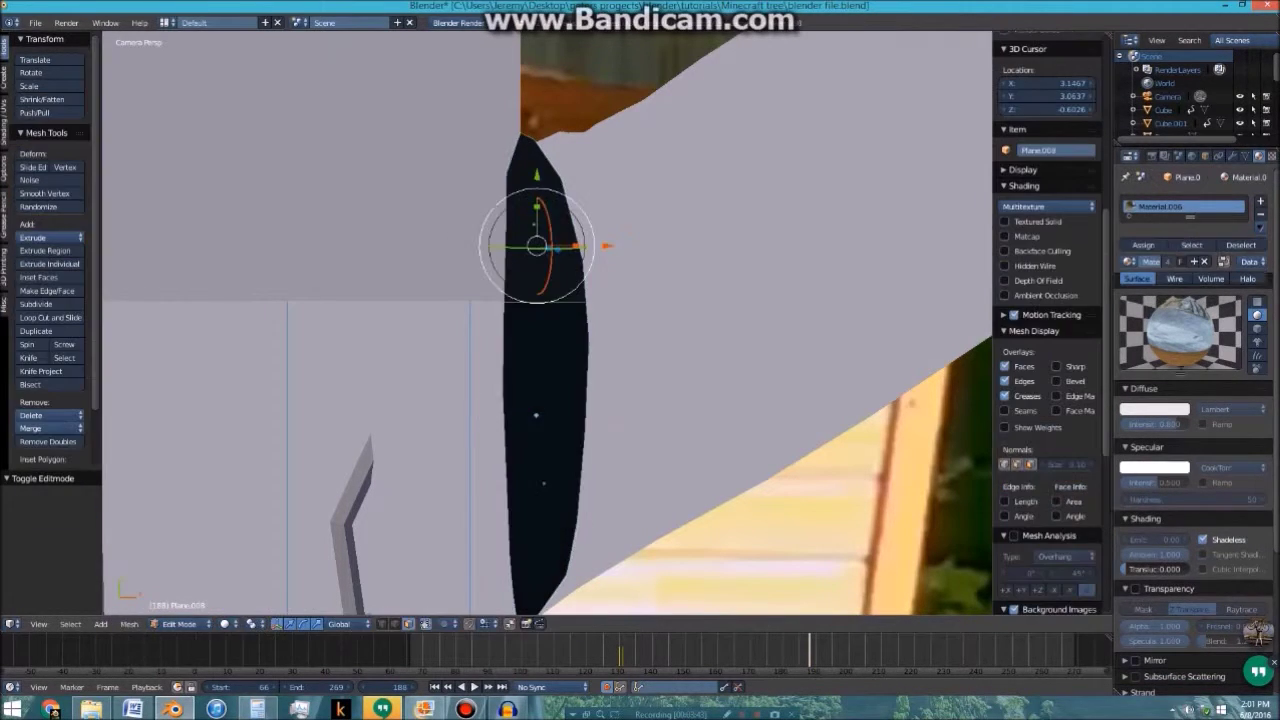
{"action": "right_click", "coordinate": [540, 470]}
{"action": "key", "text": "x"}
{"action": "left_click", "coordinate": [490, 350]}
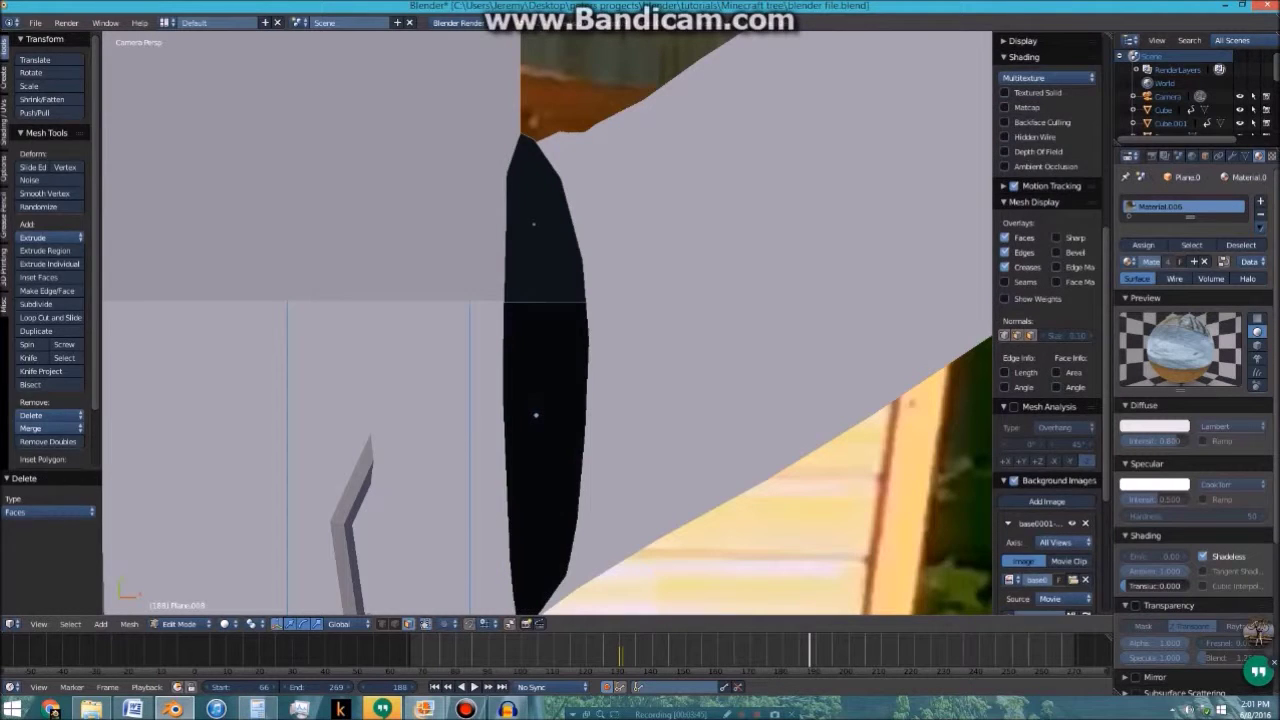
{"action": "key", "text": "Tab"}
{"action": "scroll", "coordinate": [548, 323], "scroll_direction": "down", "scroll_amount": 2}
Go to frame 131 and select the lower half of the branch's stump-top plane
{"action": "left_click", "coordinate": [624, 652]}
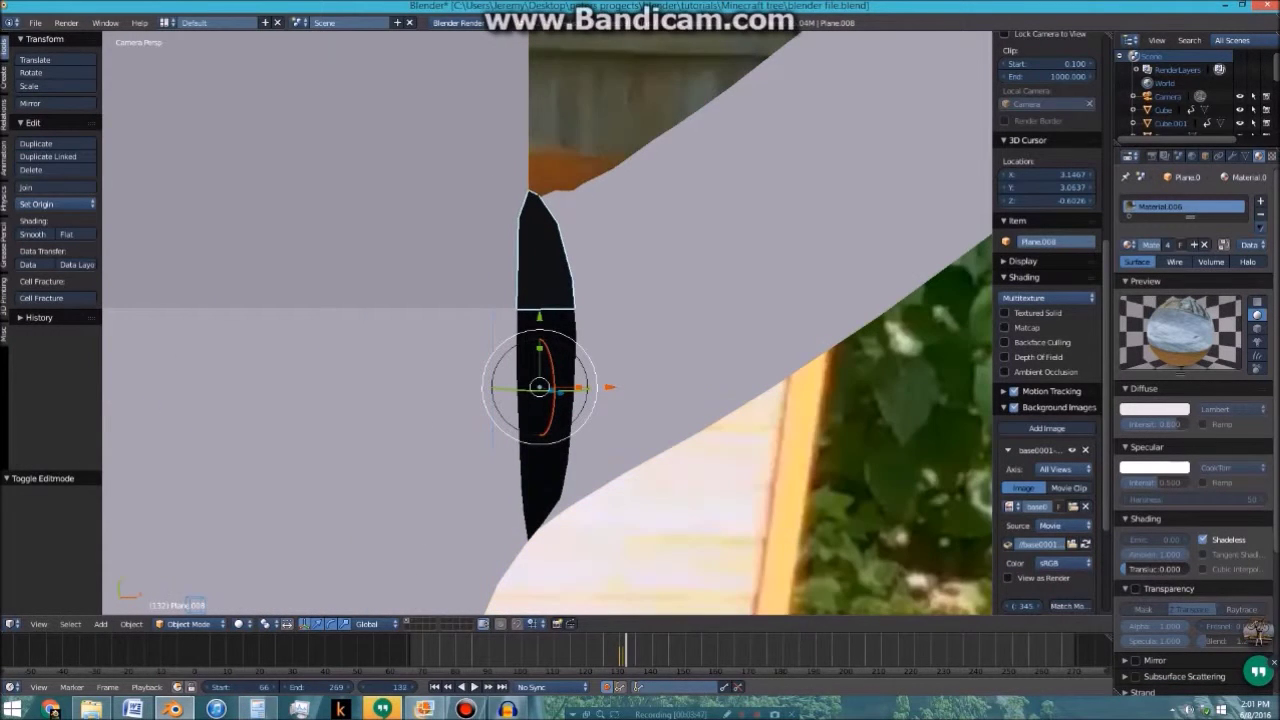
{"action": "left_click", "coordinate": [620, 652]}
{"action": "scroll", "coordinate": [620, 652], "scroll_direction": "down", "scroll_amount": 1}
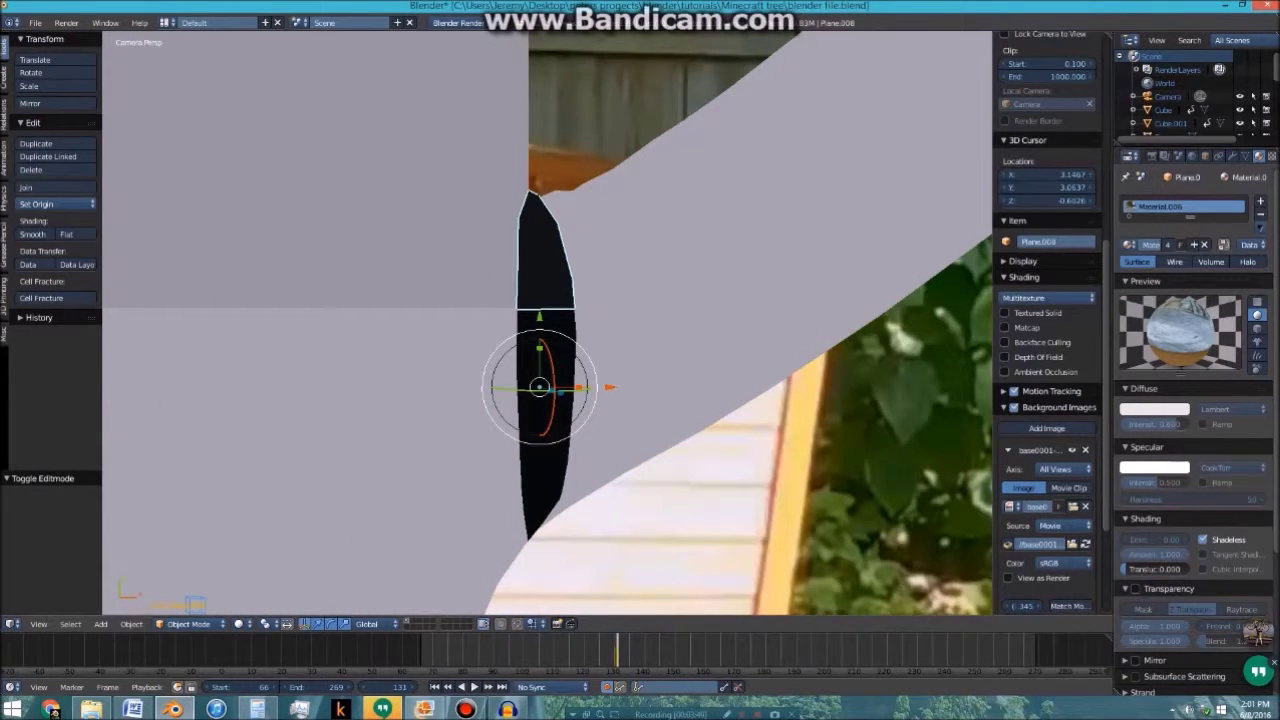
{"action": "key", "text": "Right"}
{"action": "scroll", "coordinate": [548, 323], "scroll_direction": "down", "scroll_amount": 4}
{"action": "key", "text": "Left"}
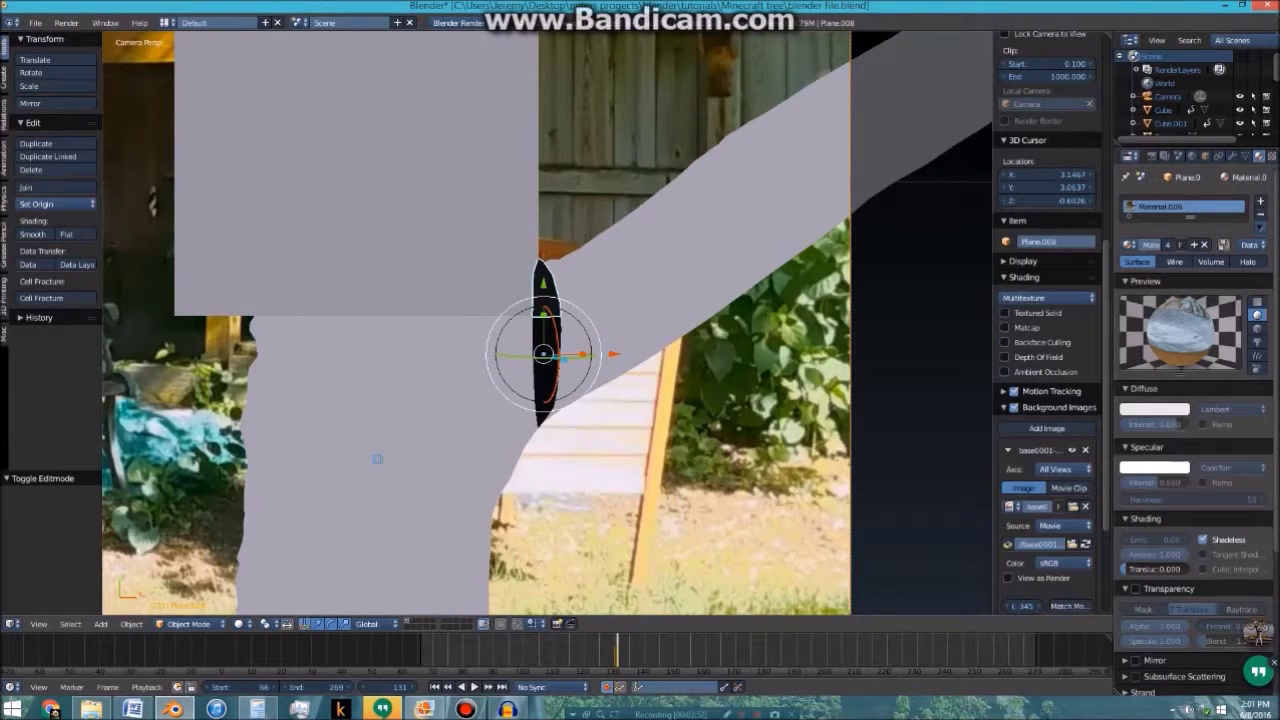
{"action": "middle_click_drag", "start_coordinate": [548, 323], "coordinate": [574, 371], "text": "shift"}
{"action": "right_click", "coordinate": [574, 425]}
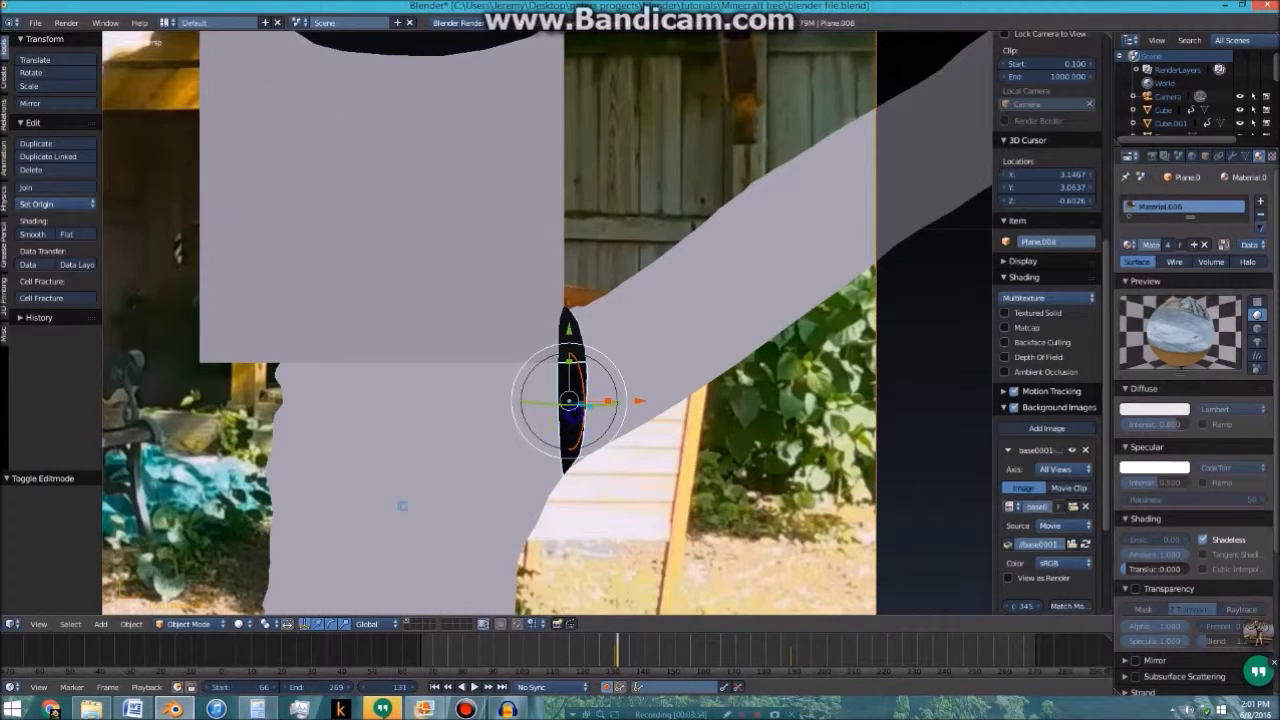
Delete the lower half's inherited keyframes at frames 131, 130 and 188
{"action": "key", "text": "Left"}
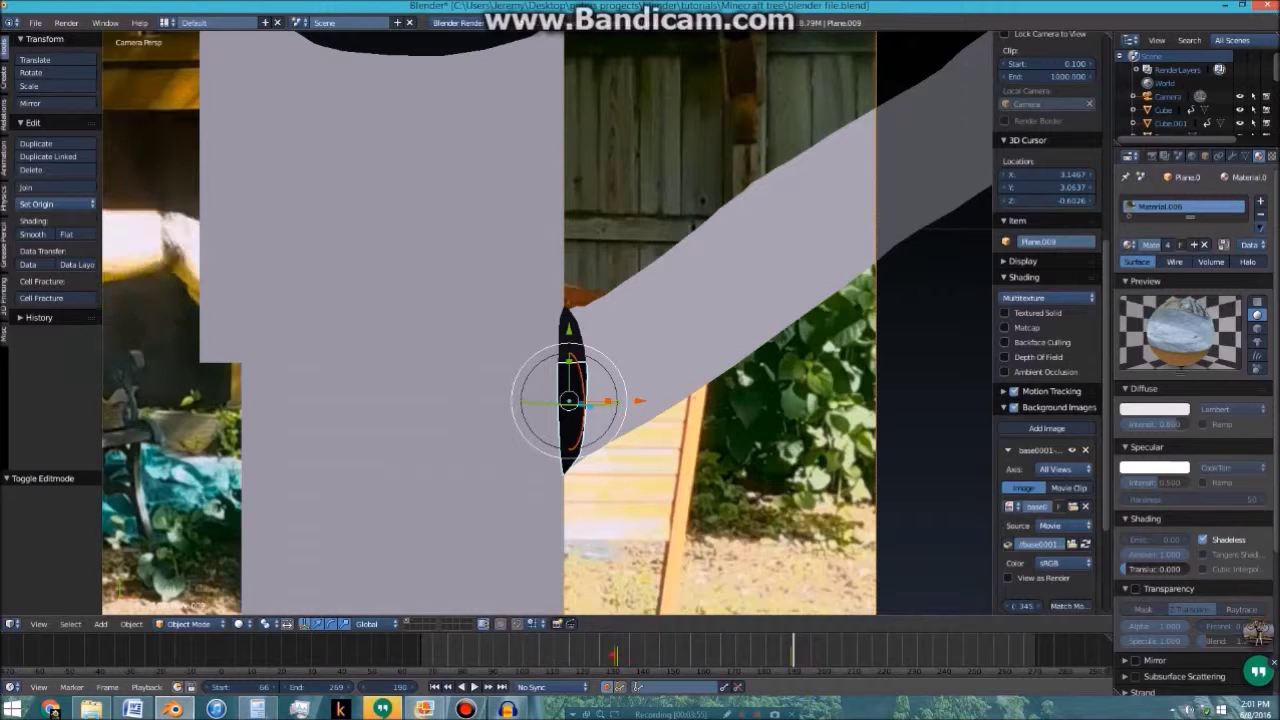
{"action": "key", "text": "Down"}
{"action": "key", "text": "Down"}
{"action": "key", "text": "Right"}
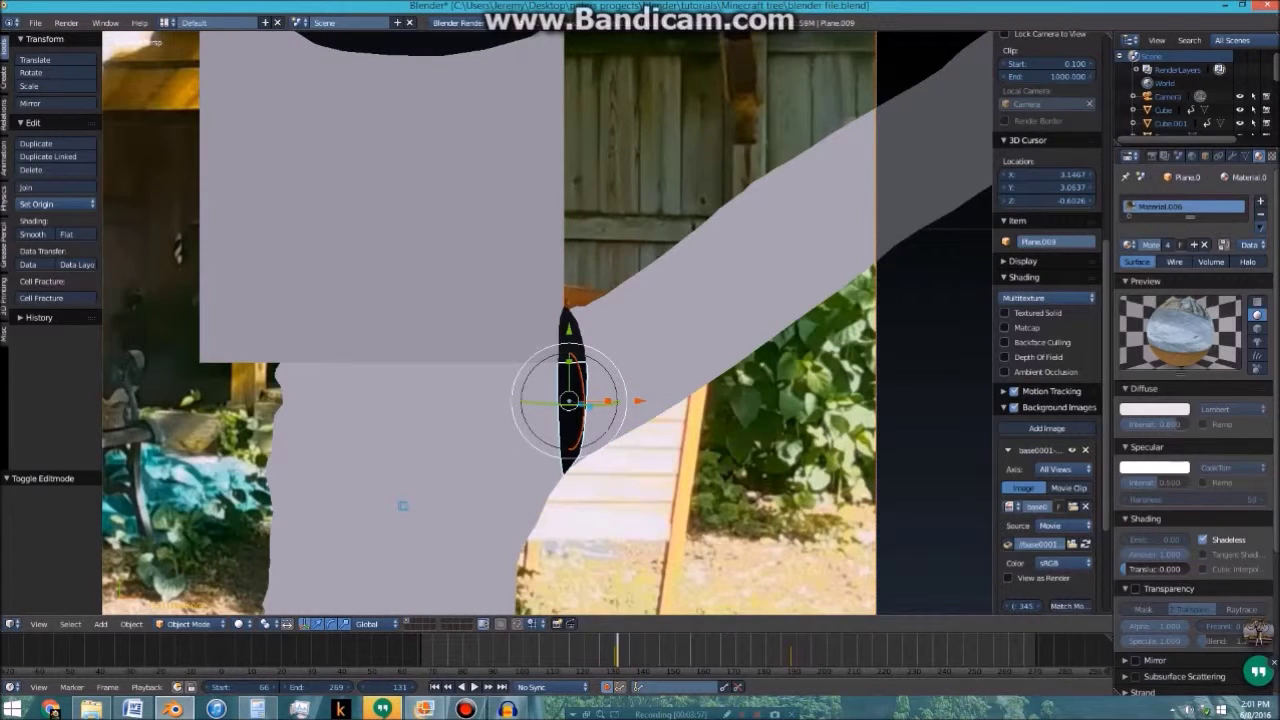
{"action": "key", "text": "alt+i"}
{"action": "key", "text": "Return"}
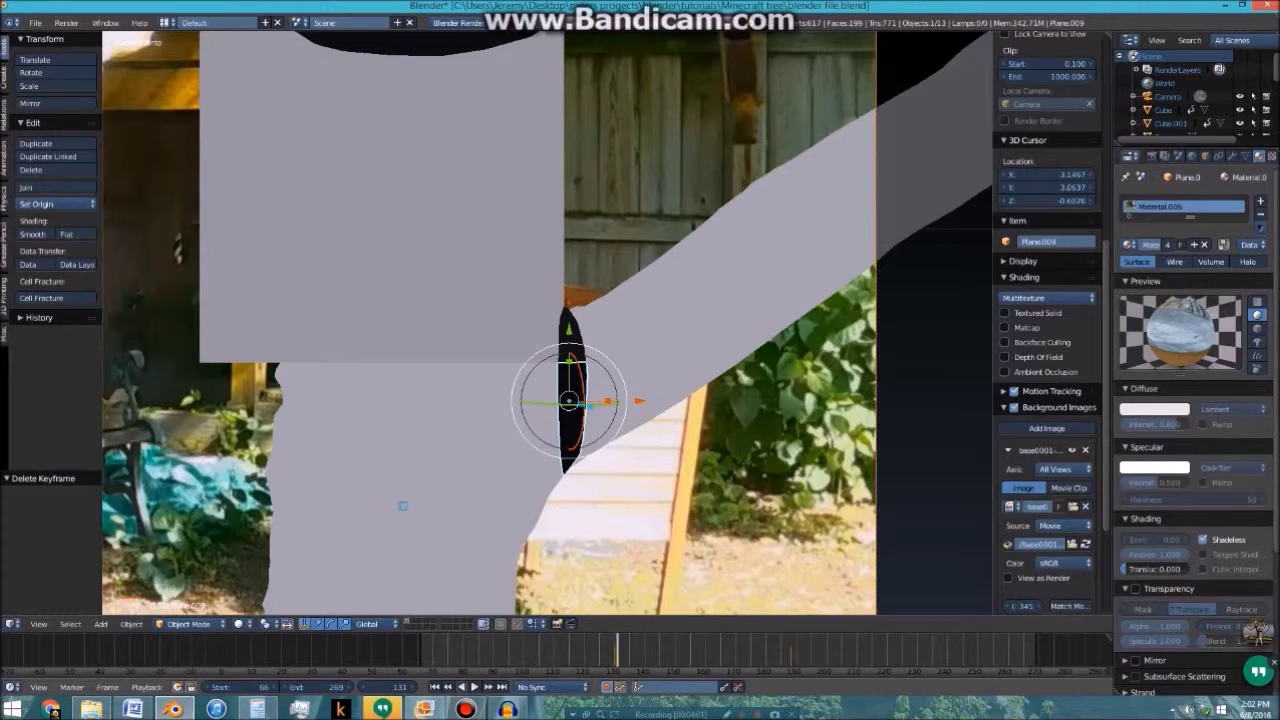
{"action": "key", "text": "Down"}
{"action": "key", "text": "alt+i"}
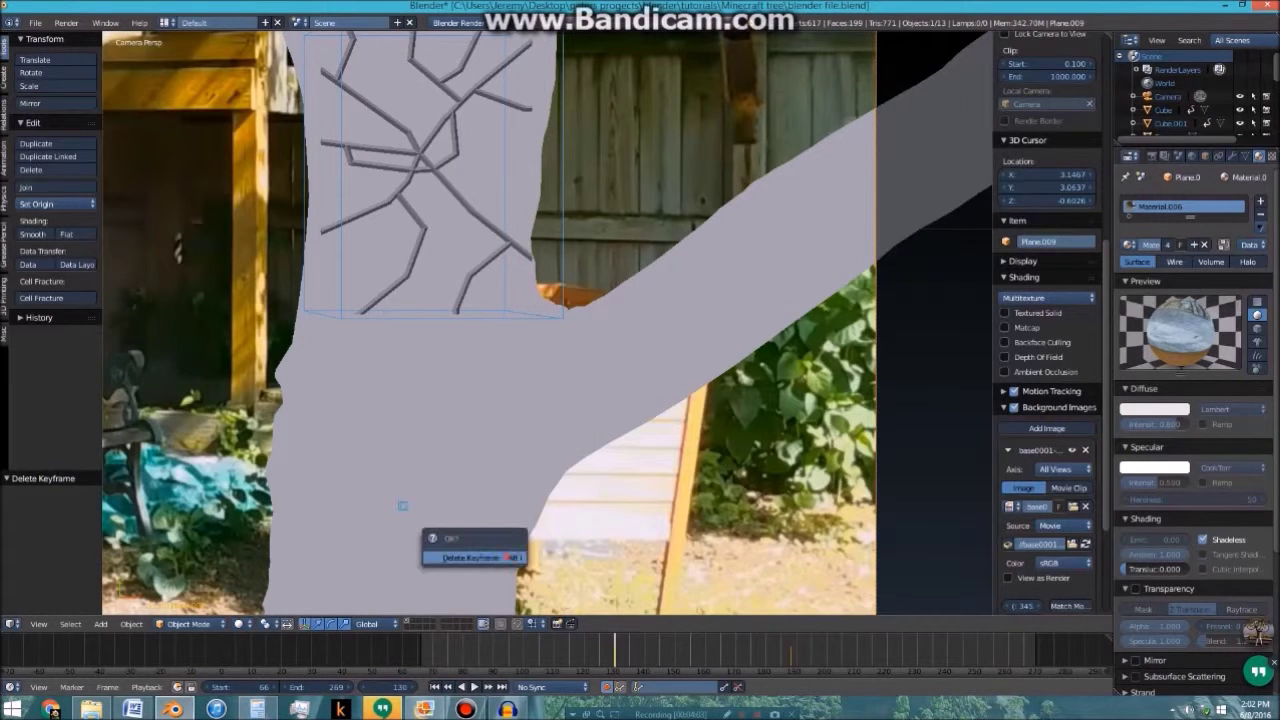
{"action": "key", "text": "Return"}
{"action": "key", "text": "Up"}
{"action": "key", "text": "alt+i"}
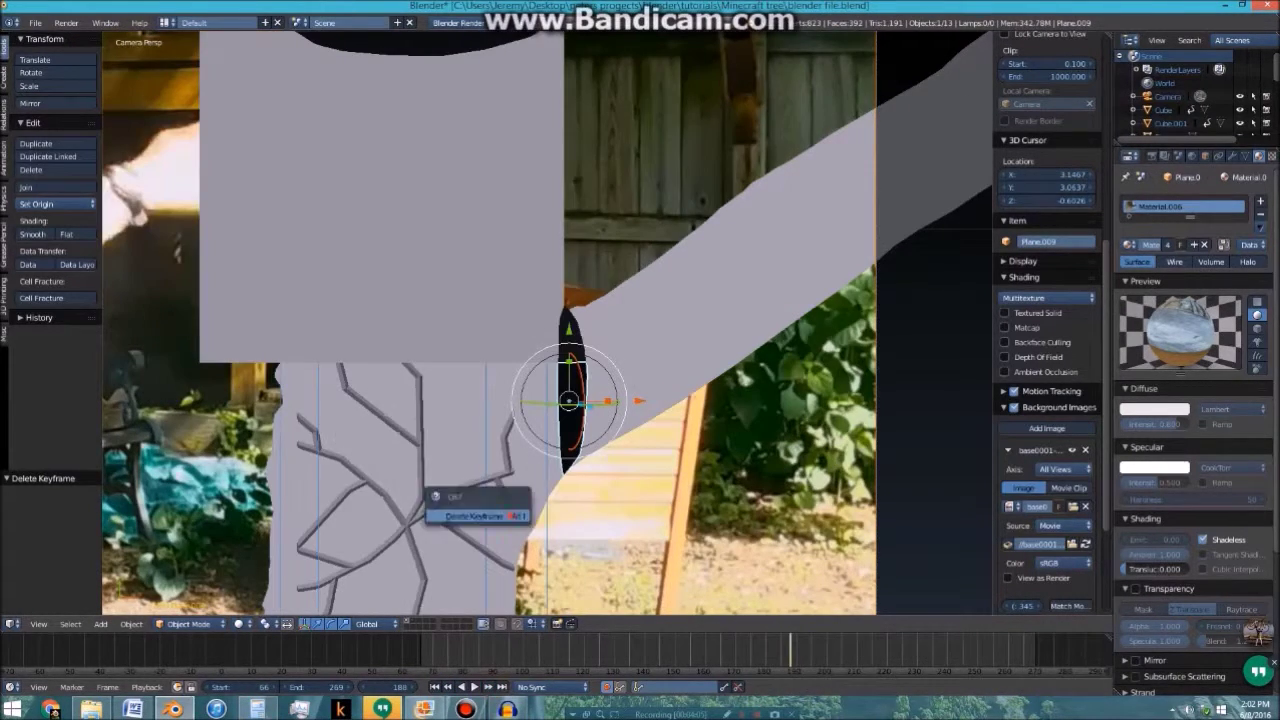
{"action": "key", "text": "Return"}
Keyframe the lower half of the branch's stump-top plane in its current place at frame 189
{"action": "scroll", "coordinate": [548, 323], "scroll_direction": "up", "scroll_amount": 1}
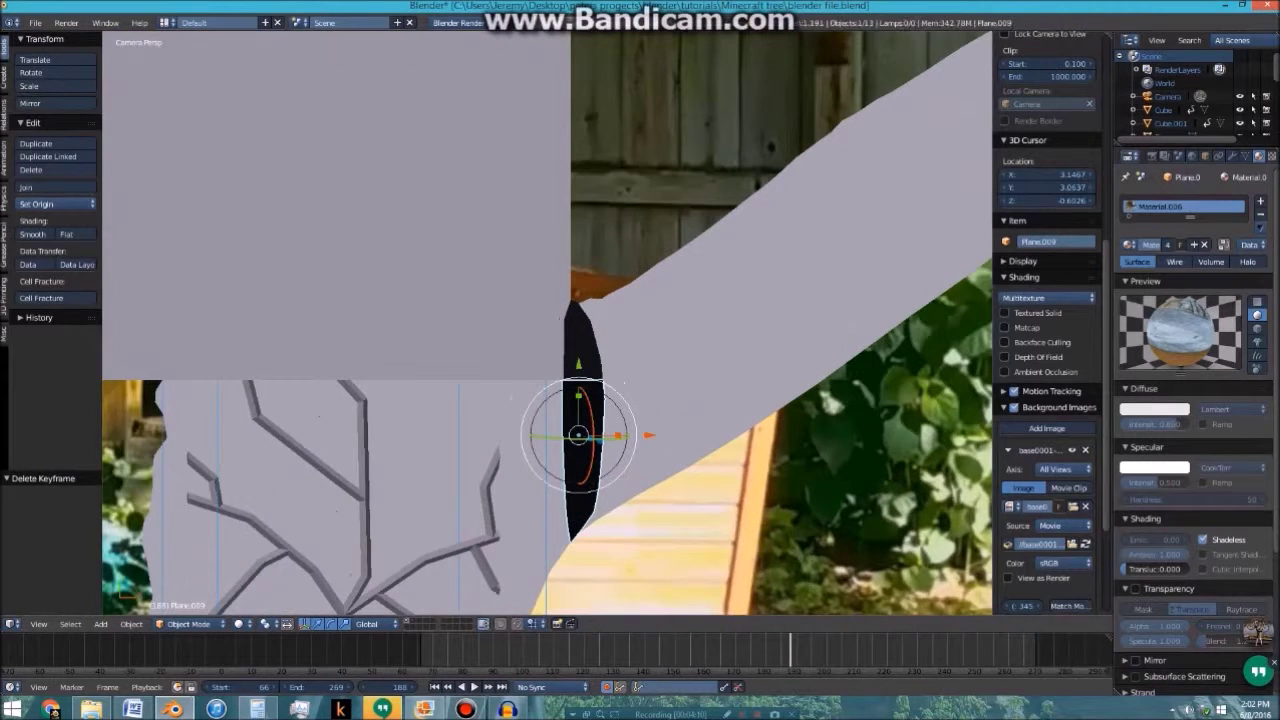
{"action": "scroll", "coordinate": [548, 323], "scroll_direction": "up", "scroll_amount": 1}
{"action": "key", "text": "Right"}
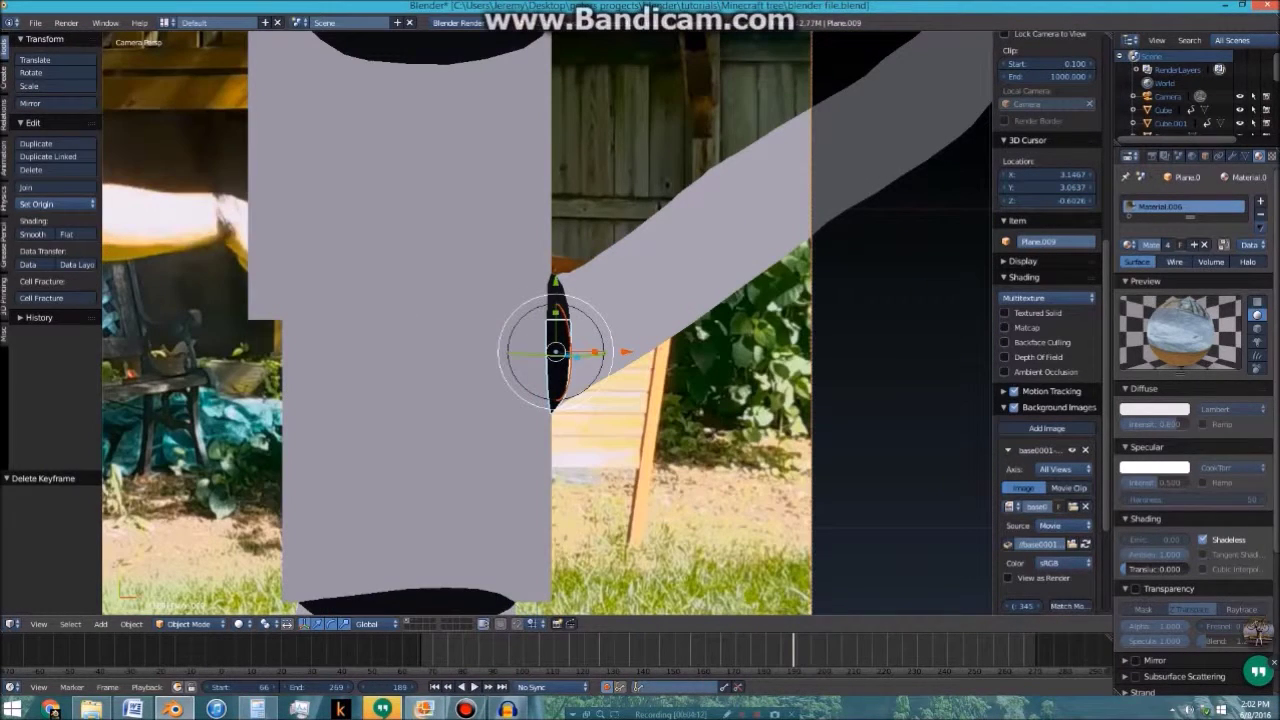
{"action": "key", "text": "Left"}
{"action": "key", "text": "g"}
{"action": "left_click", "coordinate": [627, 440]}
{"action": "key", "text": "Left"}
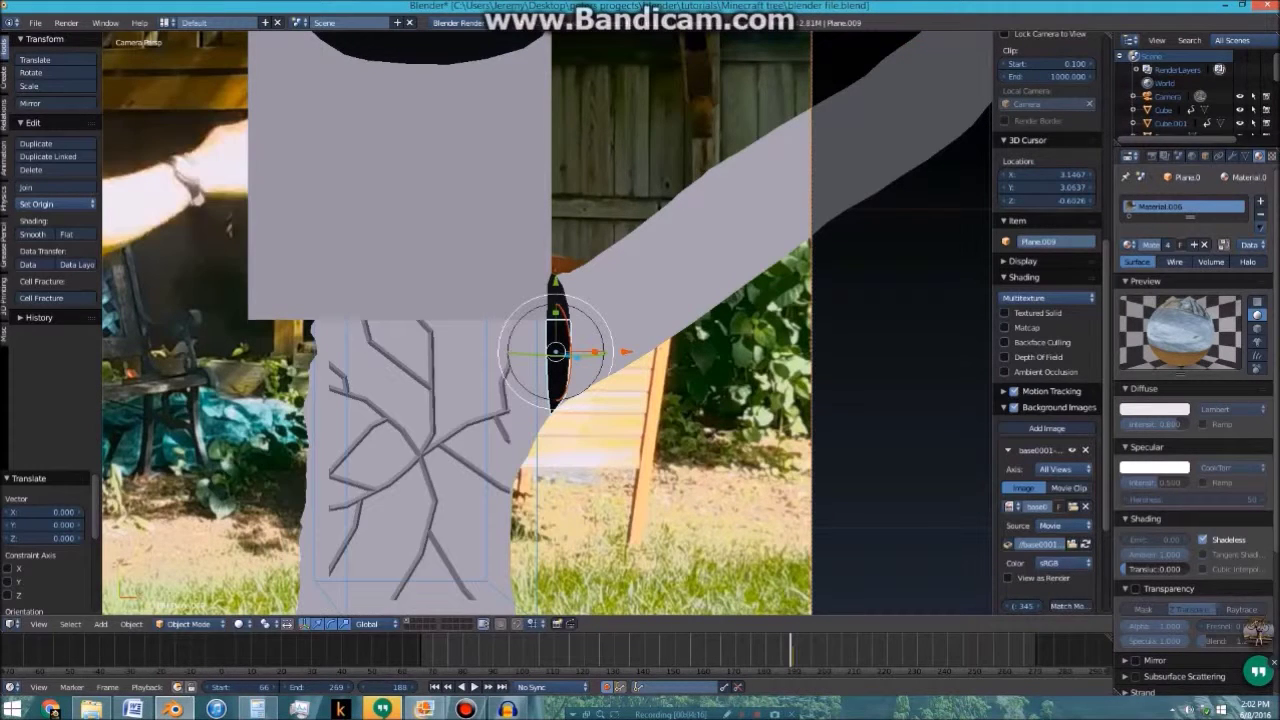
At frame 188, move the lower half of the stump-top plane outside the camera view and compare frames 188 and 189
{"action": "key", "text": "g"}
{"action": "left_click", "coordinate": [891, 426]}
{"action": "key", "text": "Right"}
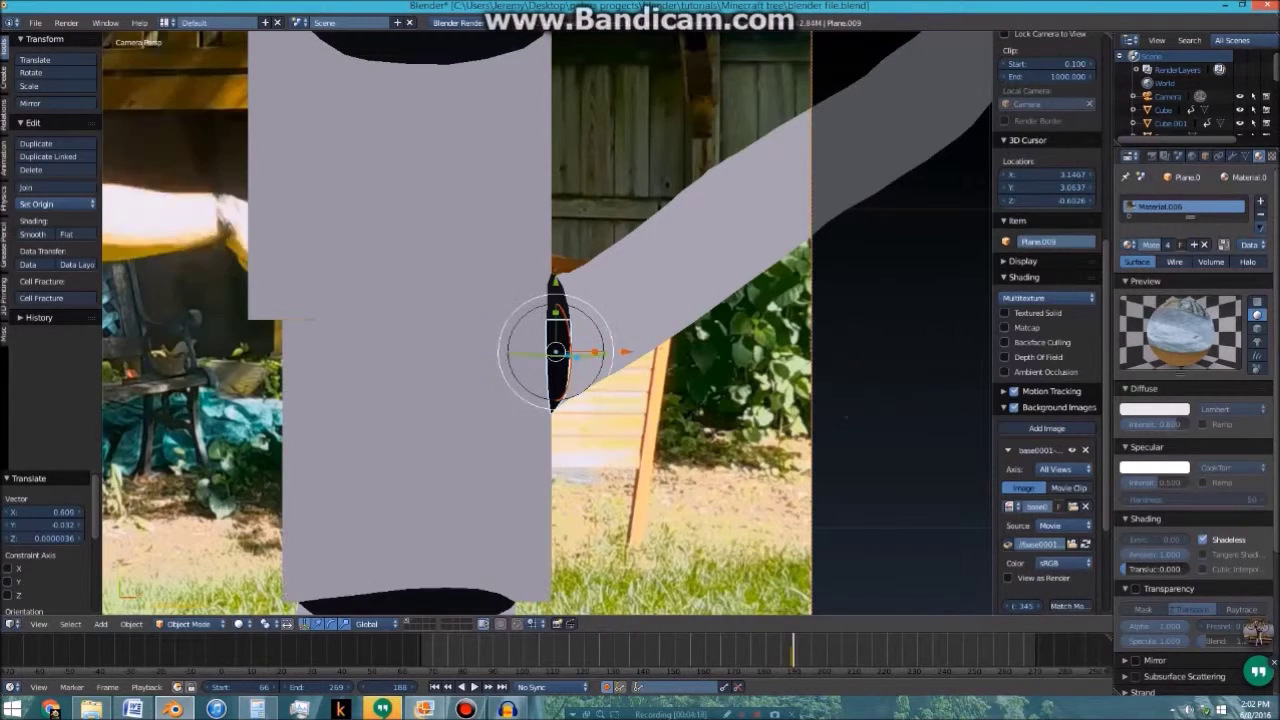
{"action": "key", "text": "Left"}
{"action": "key", "text": "Right"}
{"action": "key", "text": "Left"}
{"action": "key", "text": "Right"}
{"action": "key", "text": "Left"}
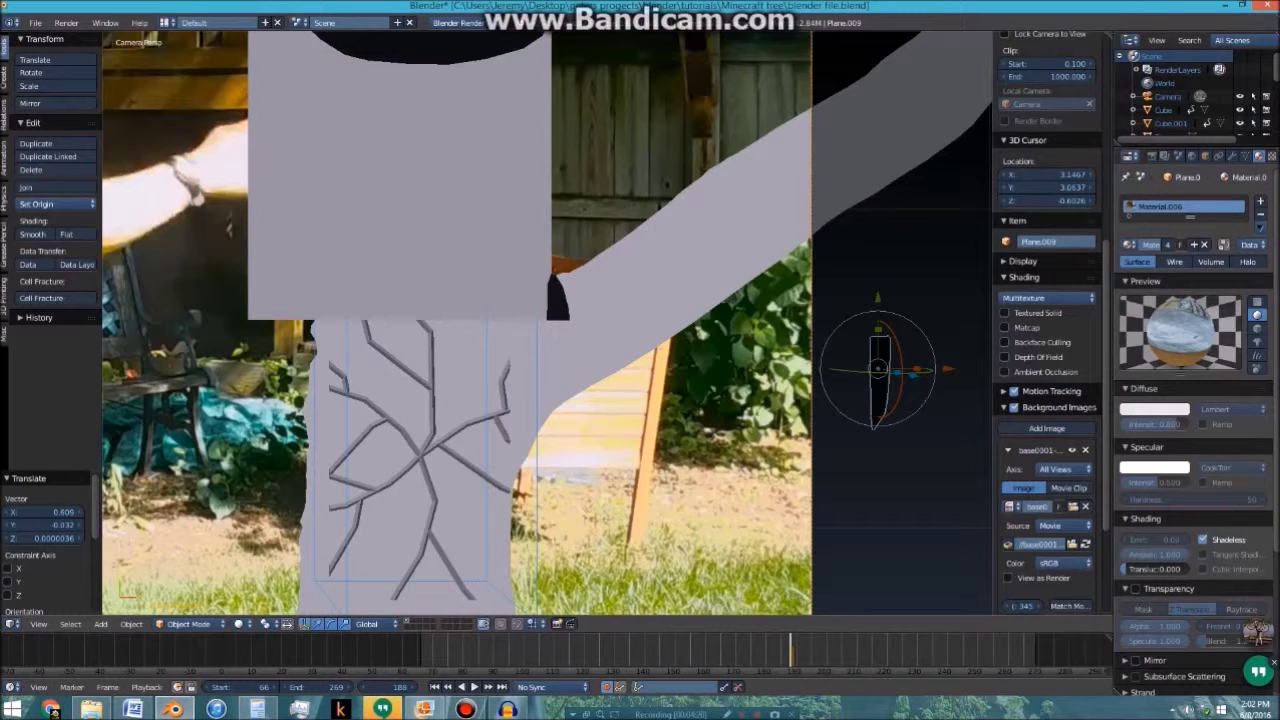
Save the file, render frame 188 and inspect the cut ends of the trunk and branch
{"action": "key", "text": "ctrl+s"}
{"action": "left_click", "coordinate": [636, 375]}
{"action": "left_click", "coordinate": [636, 375]}
{"action": "key", "text": "F12"}
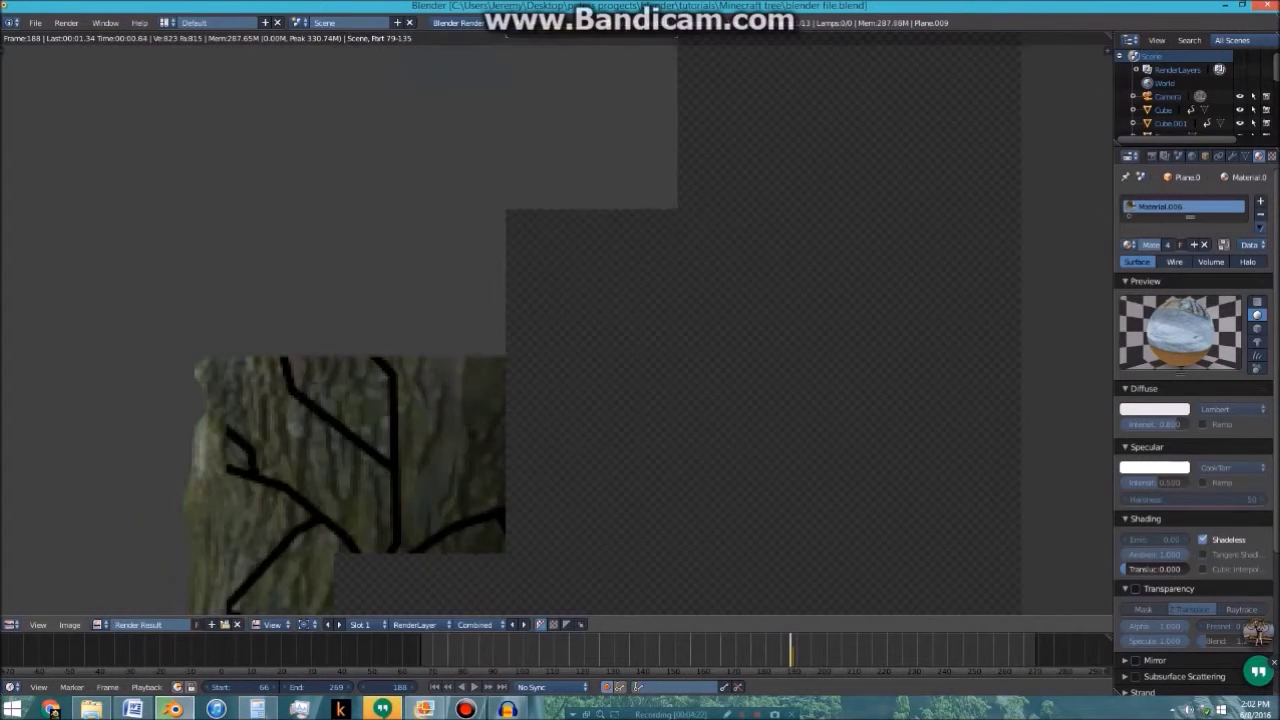
{"action": "scroll", "coordinate": [584, 464], "scroll_direction": "down", "scroll_amount": 2}
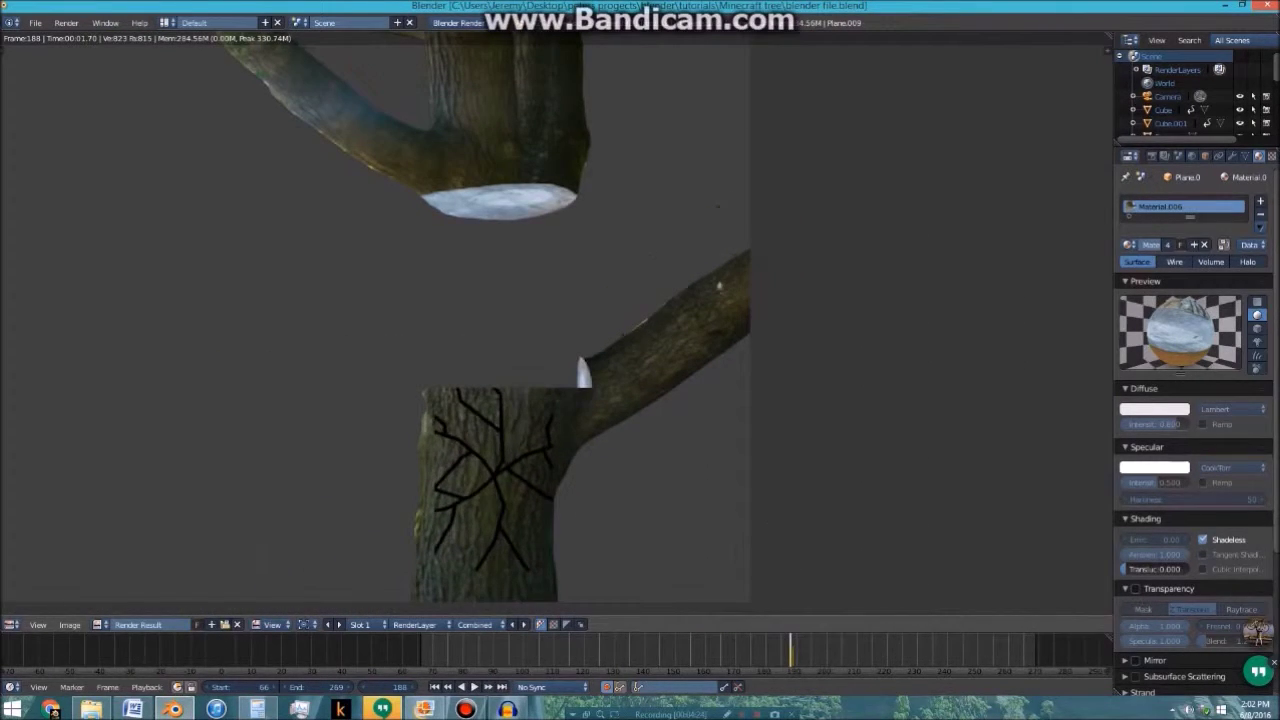
{"action": "scroll", "coordinate": [557, 331], "scroll_direction": "down", "scroll_amount": 3}
{"action": "middle_click_drag", "start_coordinate": [557, 331], "coordinate": [659, 342]}
{"action": "scroll", "coordinate": [659, 342], "scroll_direction": "up", "scroll_amount": 1}
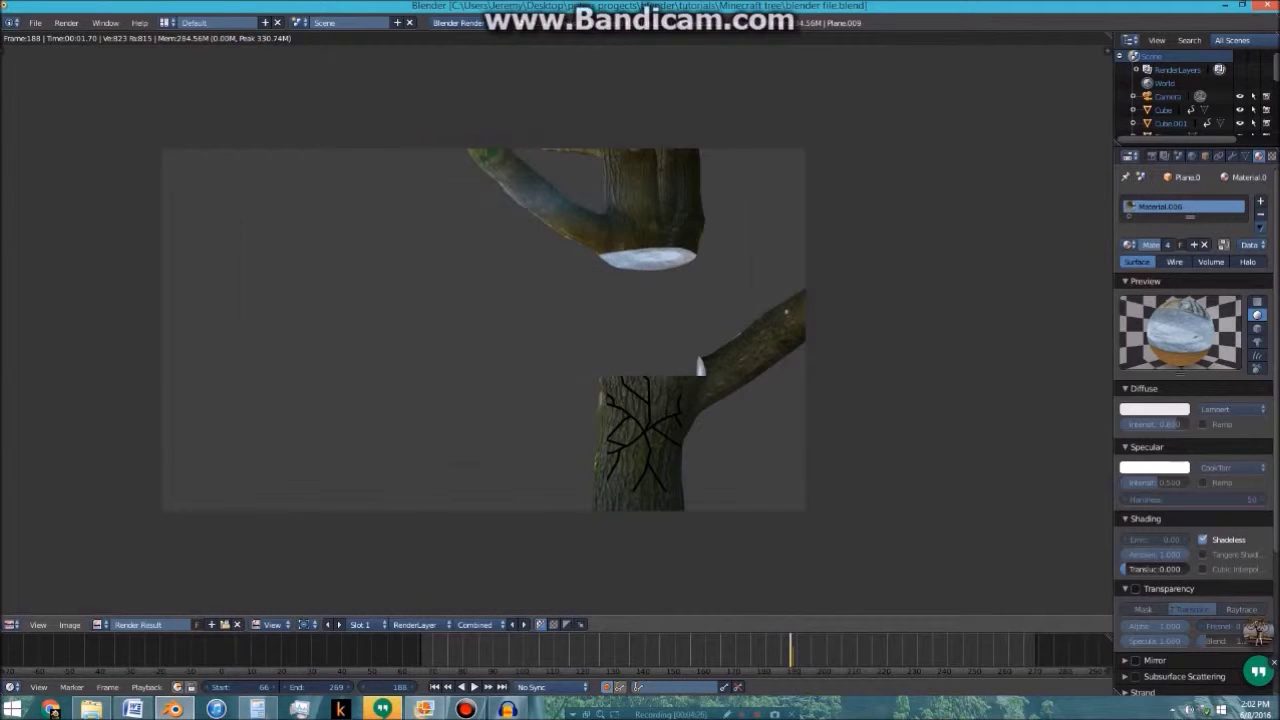
{"action": "key", "text": "Escape"}
Go to frame 143 and save the file again
{"action": "scroll", "coordinate": [659, 342], "scroll_direction": "down", "scroll_amount": 4}
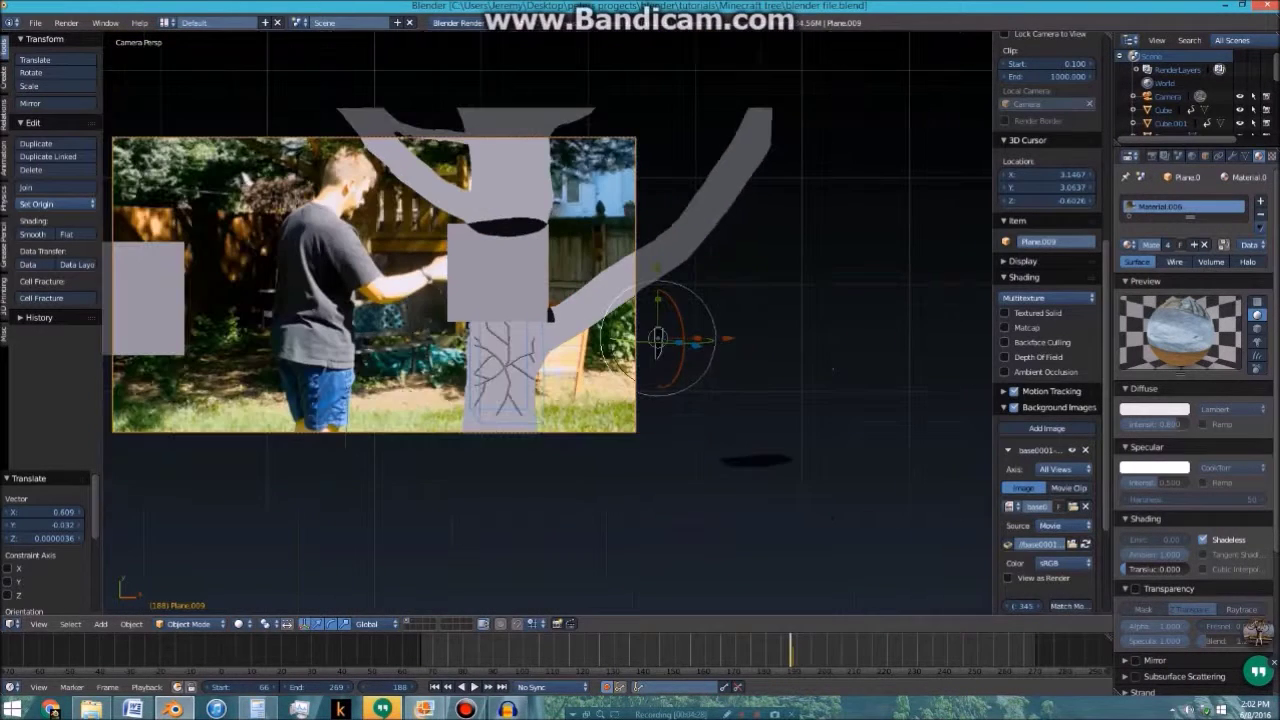
{"action": "middle_click_drag", "start_coordinate": [659, 342], "coordinate": [739, 365], "text": "shift"}
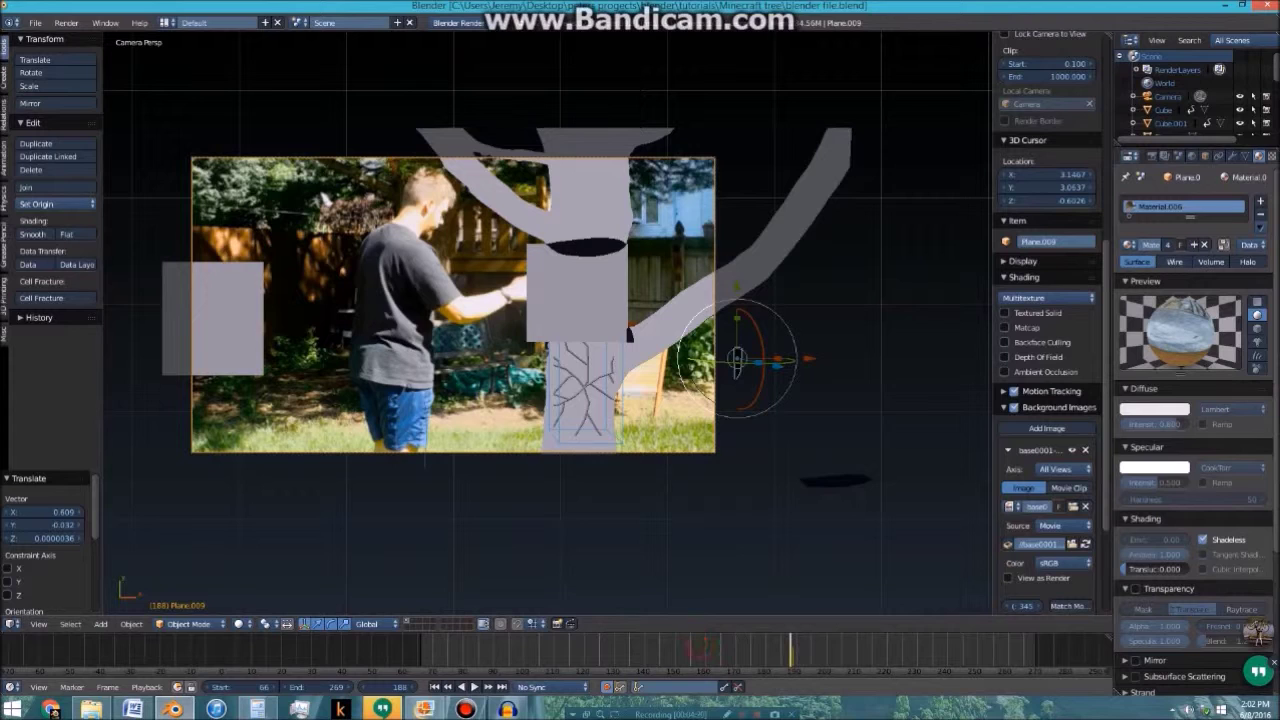
{"action": "left_click_drag", "start_coordinate": [700, 648], "coordinate": [654, 648]}
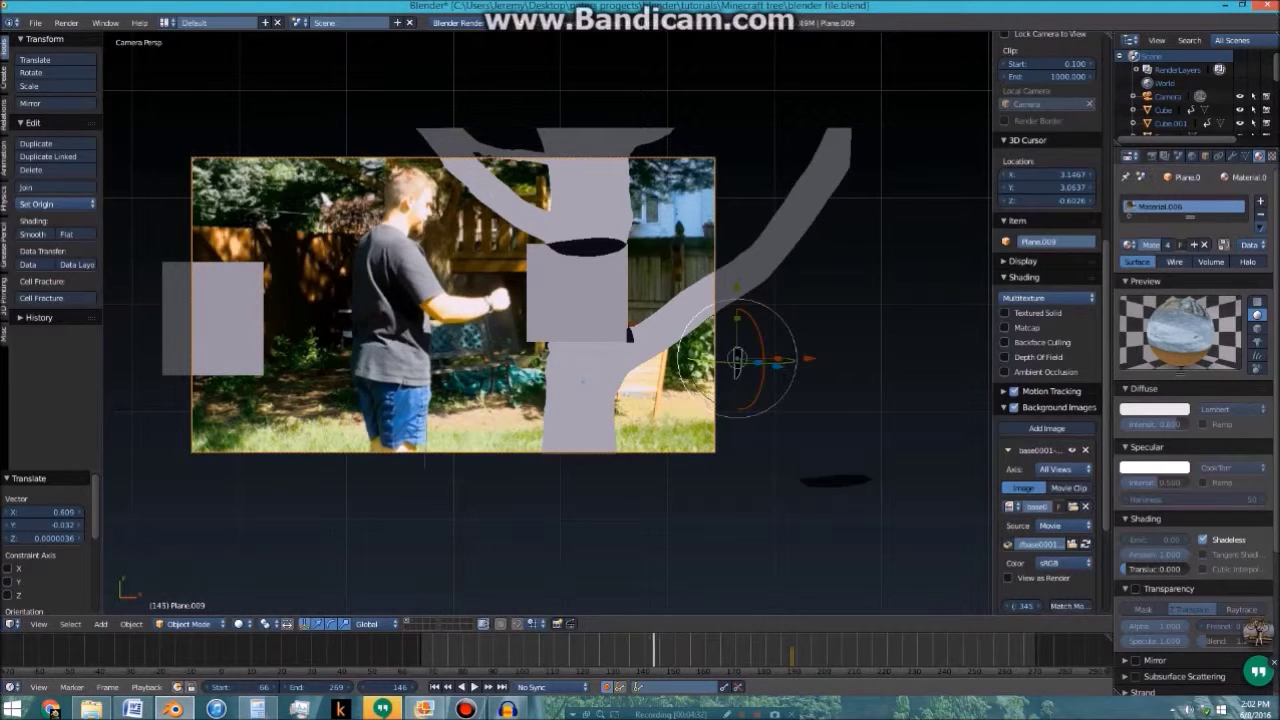
{"action": "key", "text": "ctrl+s"}
{"action": "left_click", "coordinate": [661, 342]}
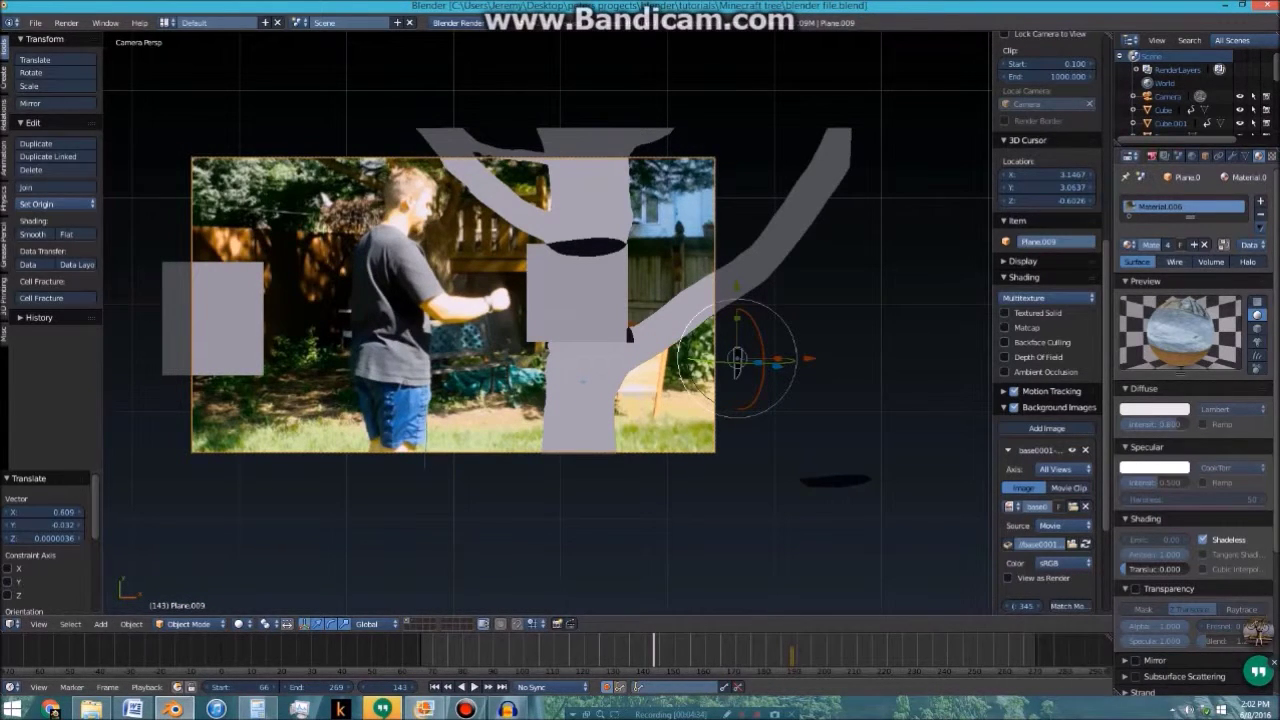
Set the render shading's alpha mode to Transparent and render frame 143
{"action": "left_click", "coordinate": [1152, 156]}
{"action": "left_click", "coordinate": [1164, 480]}
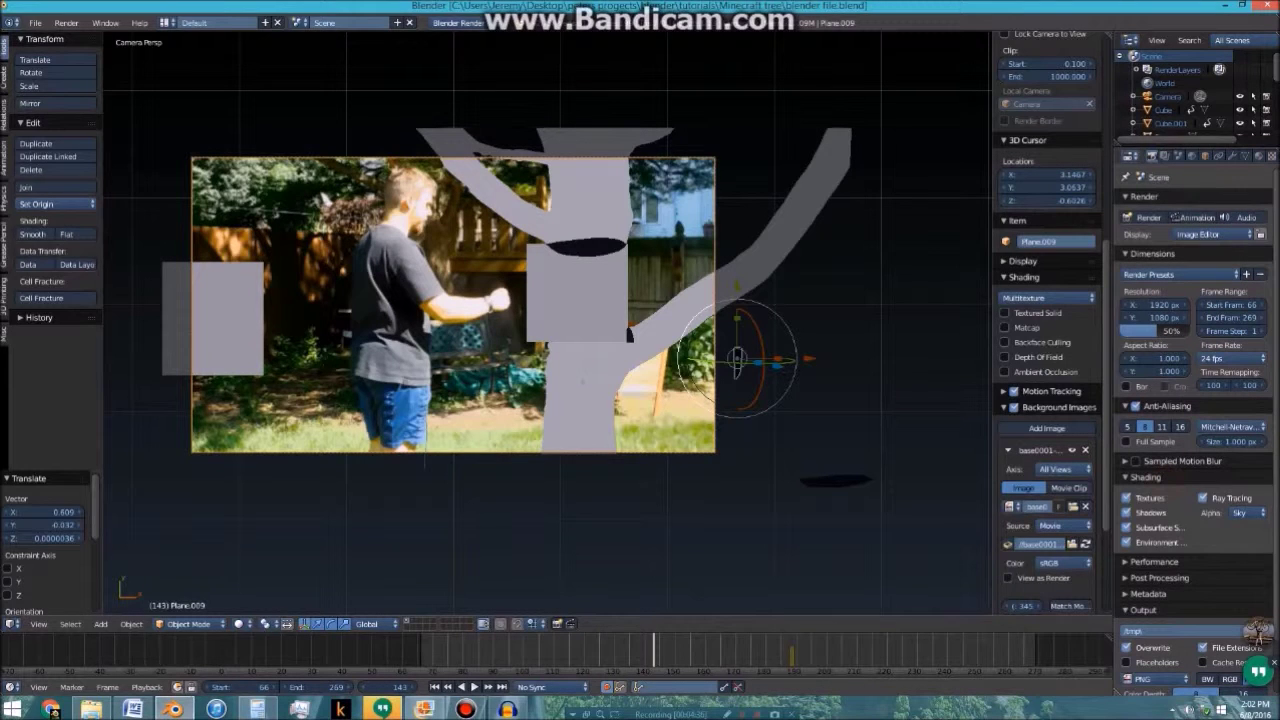
{"action": "left_click", "coordinate": [1240, 512]}
{"action": "left_click", "coordinate": [1230, 481]}
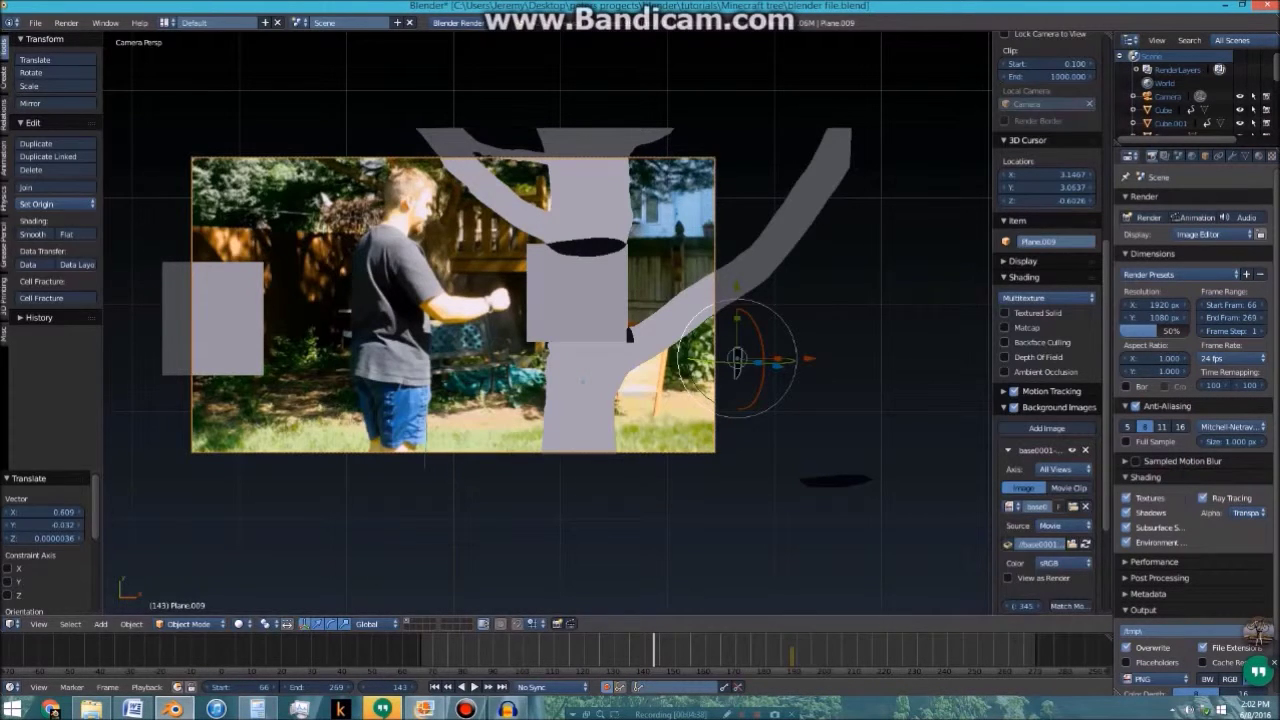
{"action": "key", "text": "F12"}
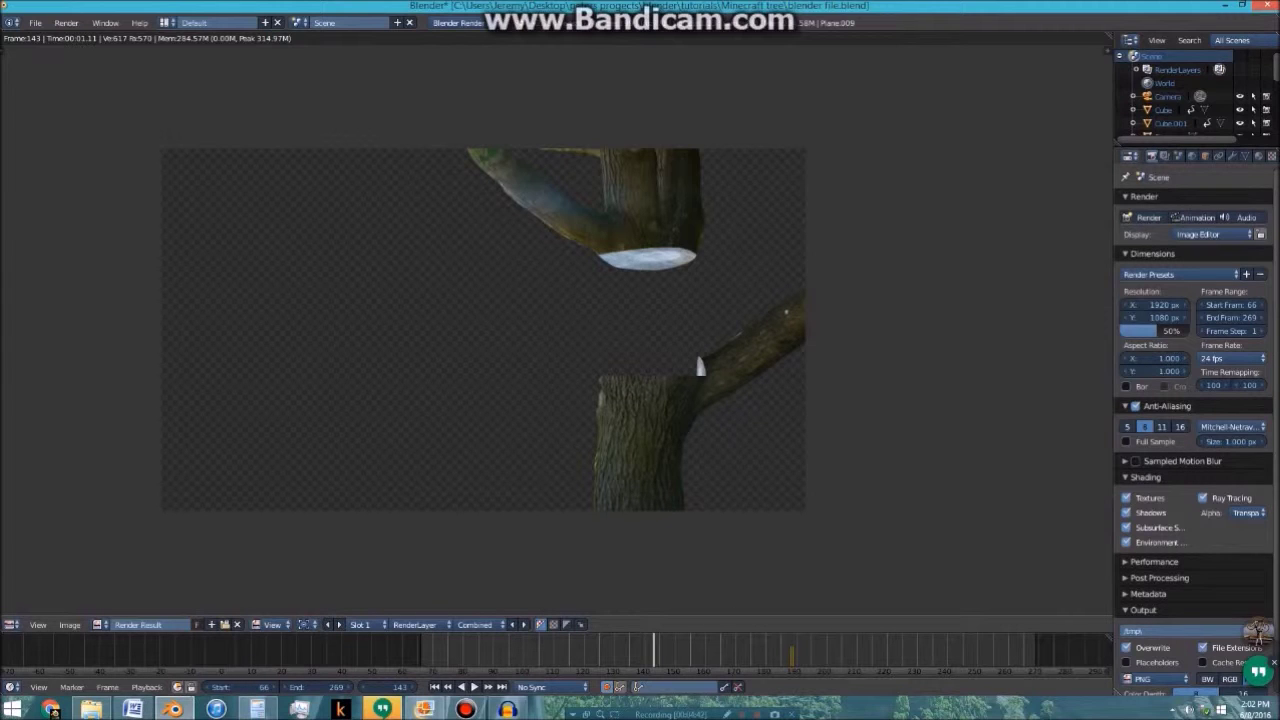
Enable nodes in the Compositing layout and spread the Render Layers and Composite nodes apart
{"action": "left_click", "coordinate": [166, 22]}
{"action": "left_click", "coordinate": [223, 68]}
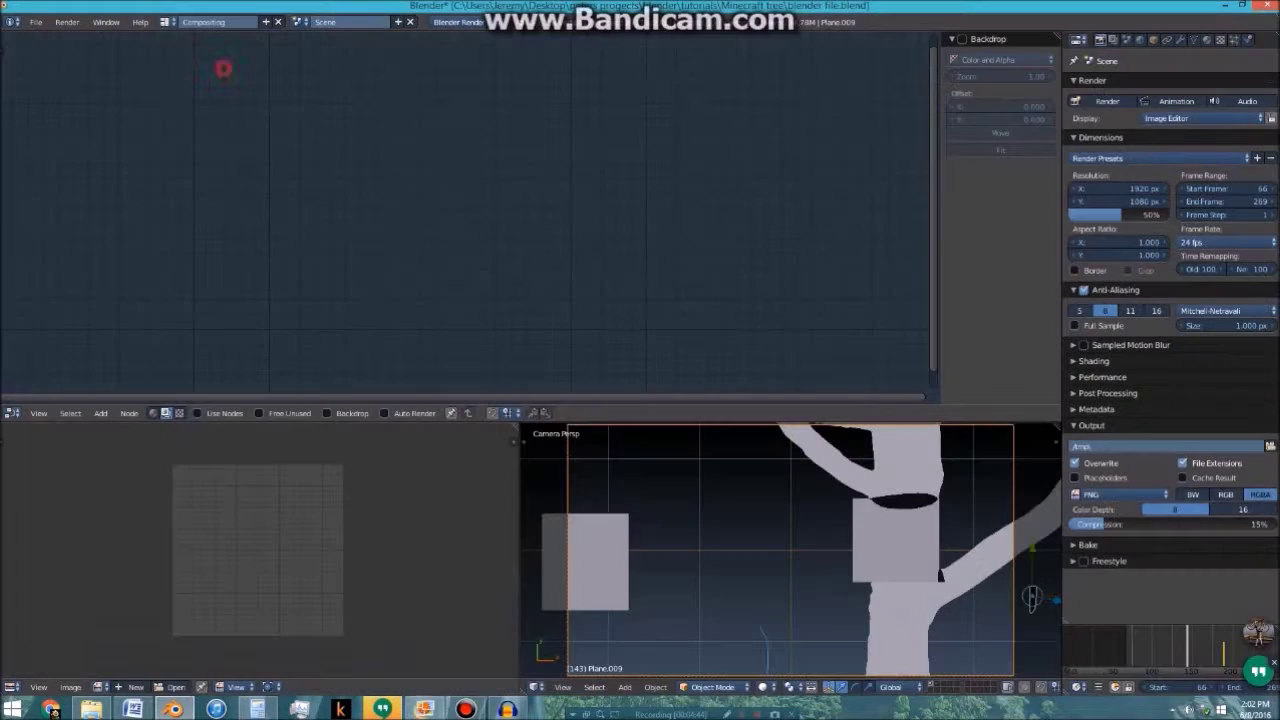
{"action": "left_click", "coordinate": [198, 413]}
{"action": "middle_click_drag", "start_coordinate": [337, 157], "coordinate": [412, 186]}
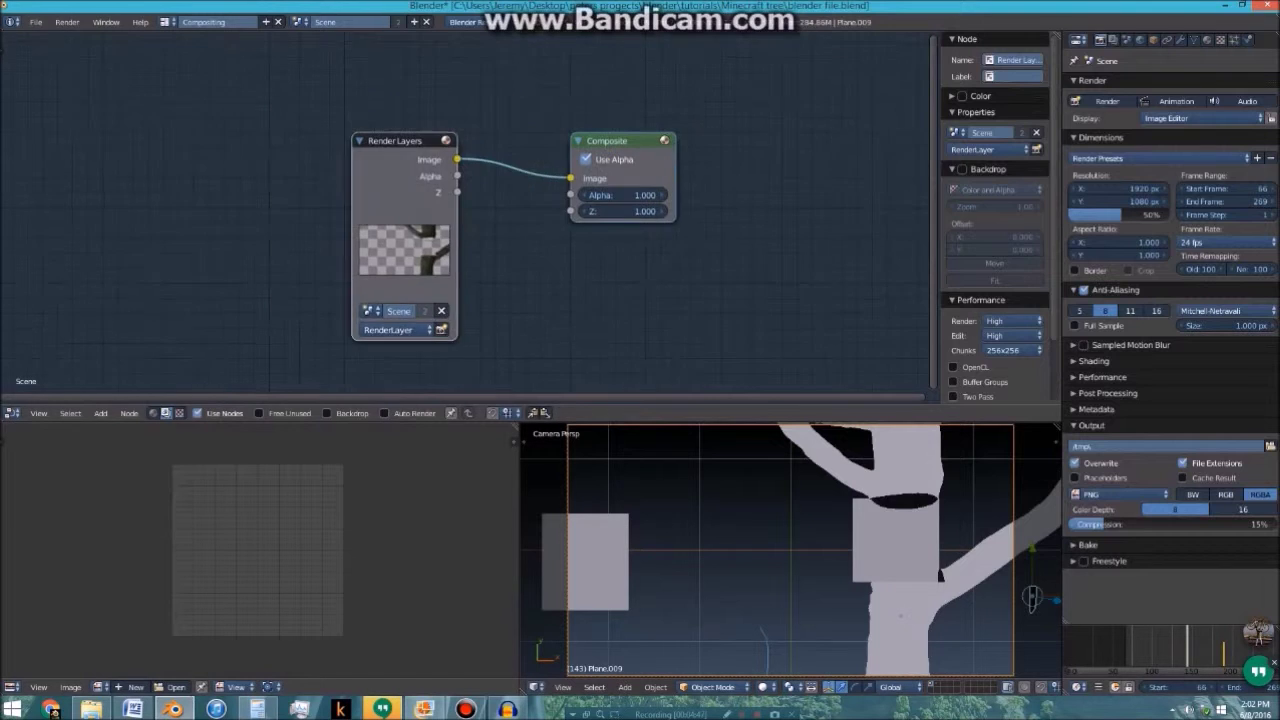
{"action": "left_click_drag", "start_coordinate": [412, 186], "coordinate": [18, 126]}
{"action": "scroll", "coordinate": [18, 126], "scroll_direction": "down", "scroll_amount": 1}
{"action": "middle_click_drag", "start_coordinate": [18, 126], "coordinate": [340, 182]}
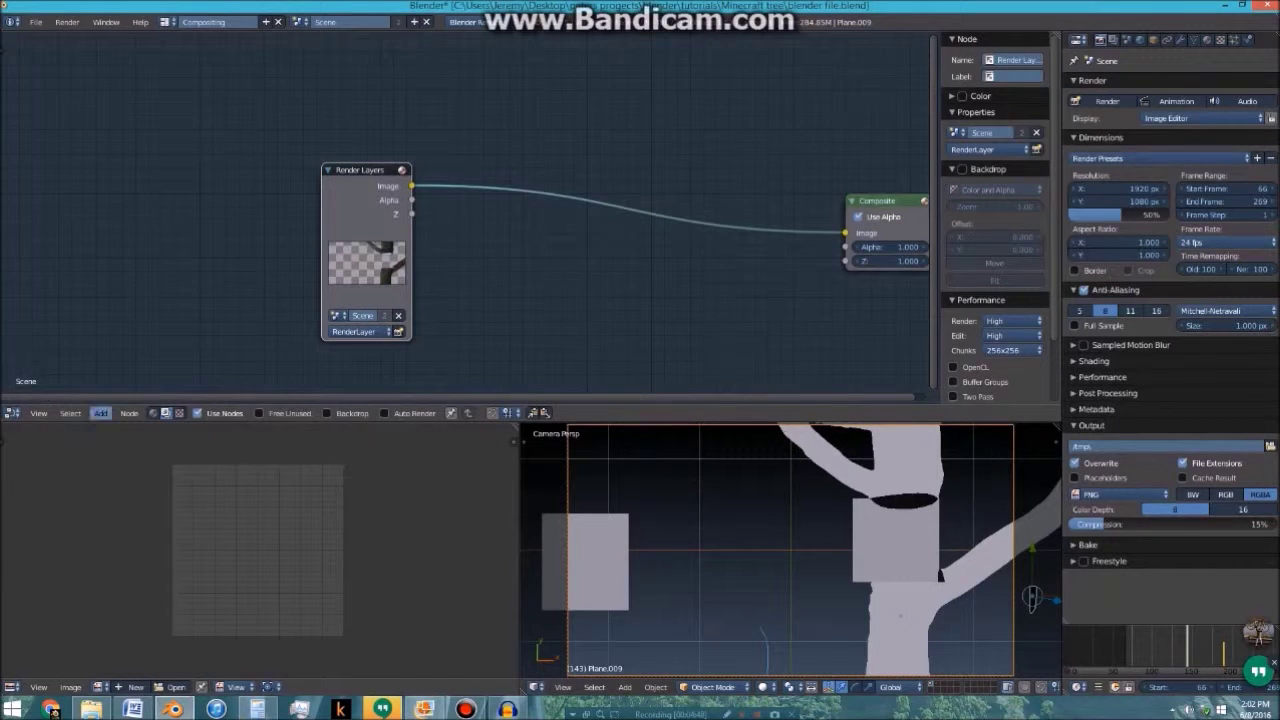
Add an Image input node below the Render Layers node
{"action": "left_click", "coordinate": [100, 415]}
{"action": "left_click", "coordinate": [125, 392]}
{"action": "type", "text": "sim"}
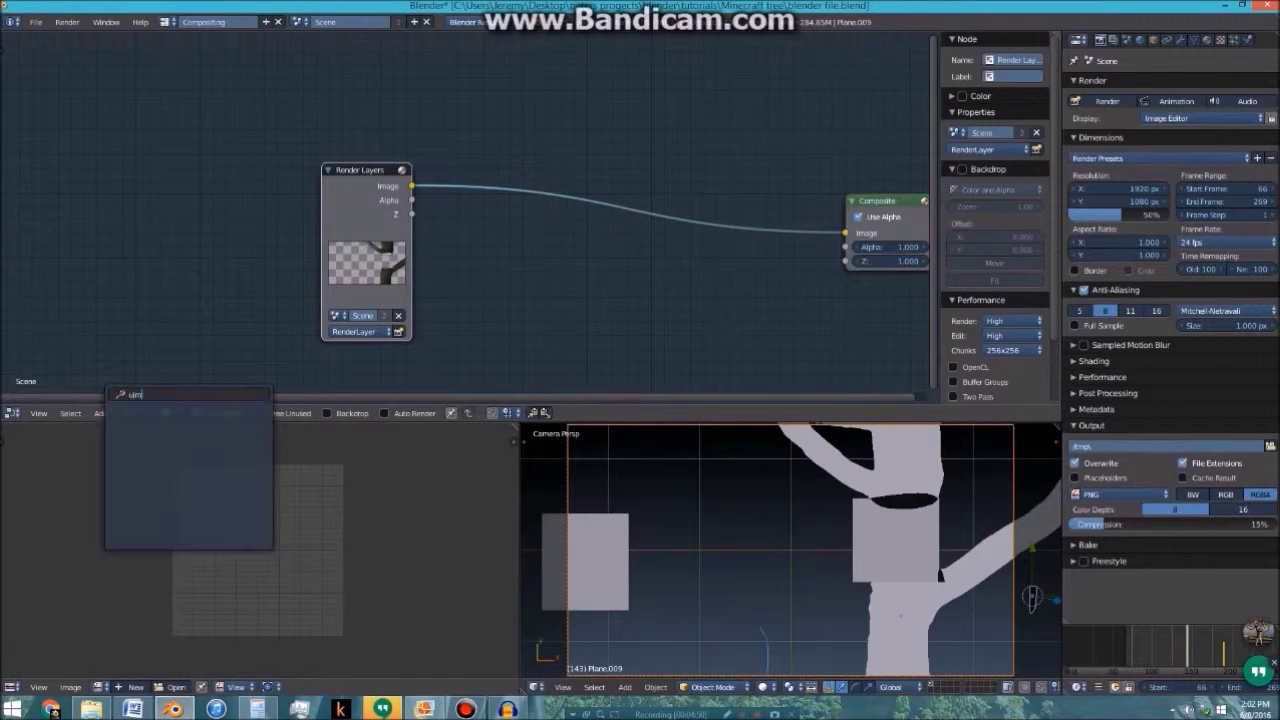
{"action": "key", "text": "BackSpace"}
{"action": "key", "text": "BackSpace"}
{"action": "key", "text": "BackSpace"}
{"action": "type", "text": "im"}
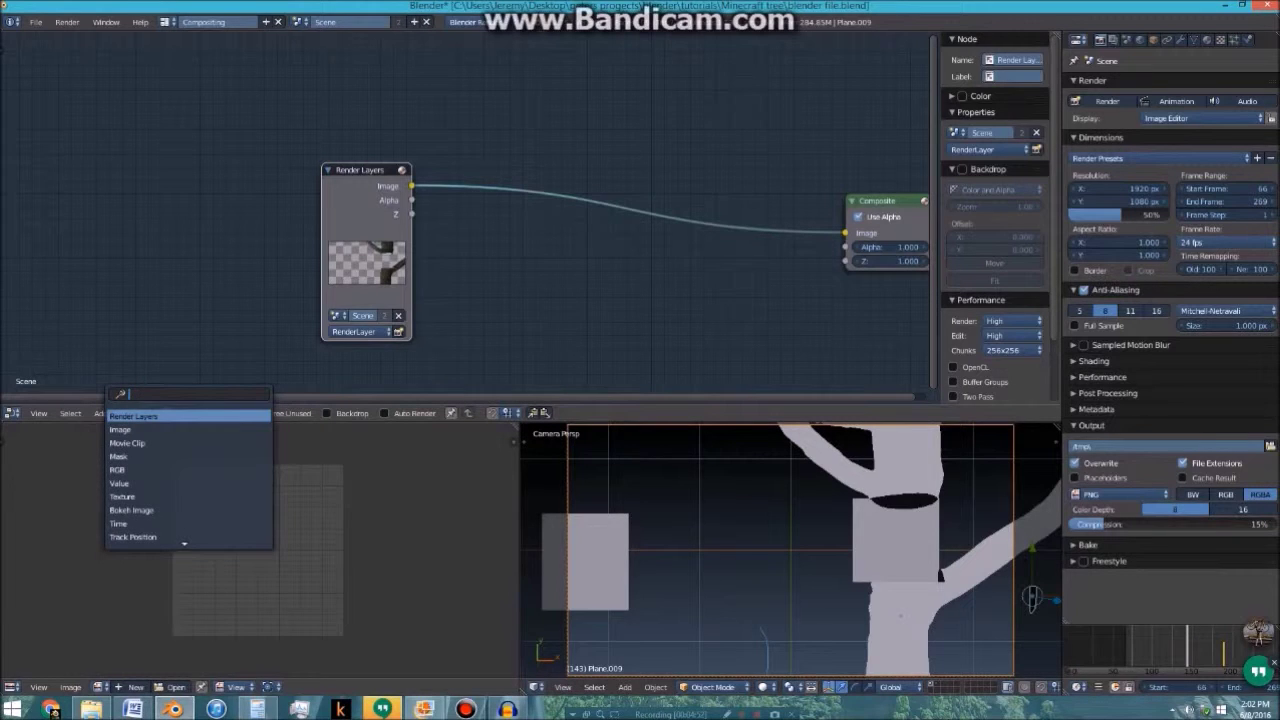
{"action": "left_click", "coordinate": [160, 418]}
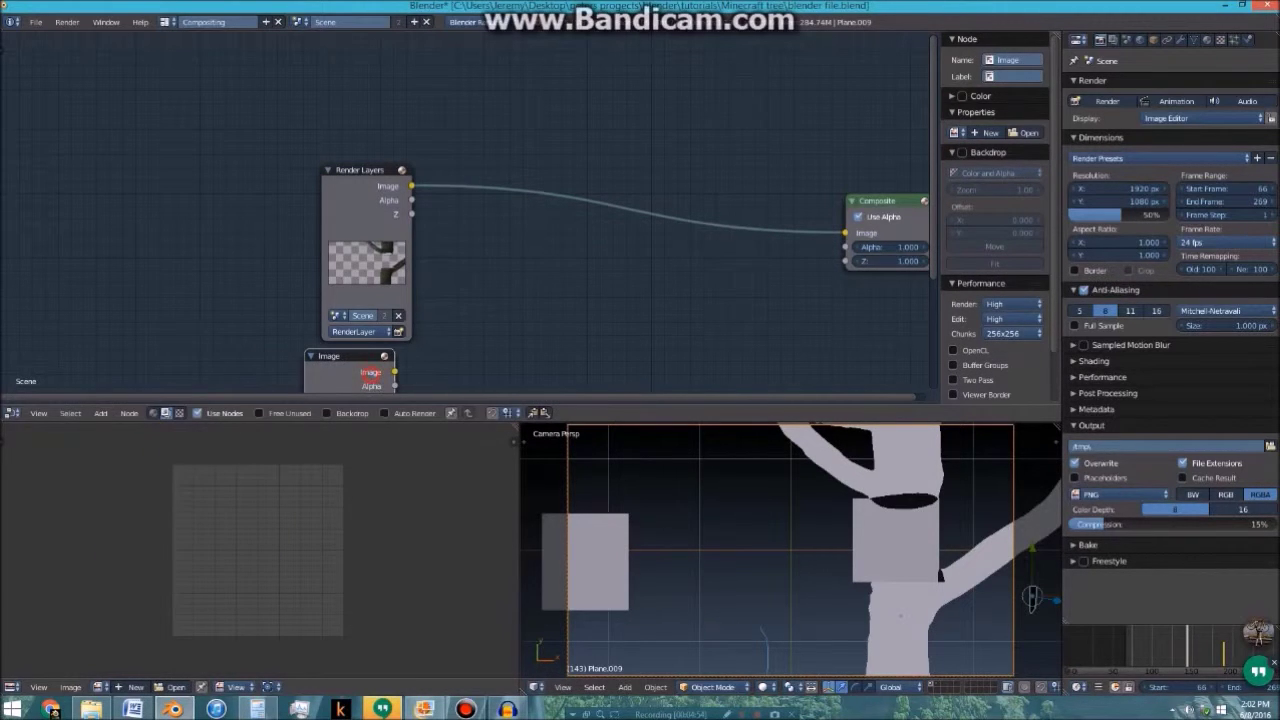
{"action": "left_click", "coordinate": [215, 416]}
Insert an Alpha Over node between Render Layers and Composite, and connect the Image node to its second image input
{"action": "left_click", "coordinate": [100, 413]}
{"action": "left_click", "coordinate": [125, 392]}
{"action": "key", "text": "BackSpace"}
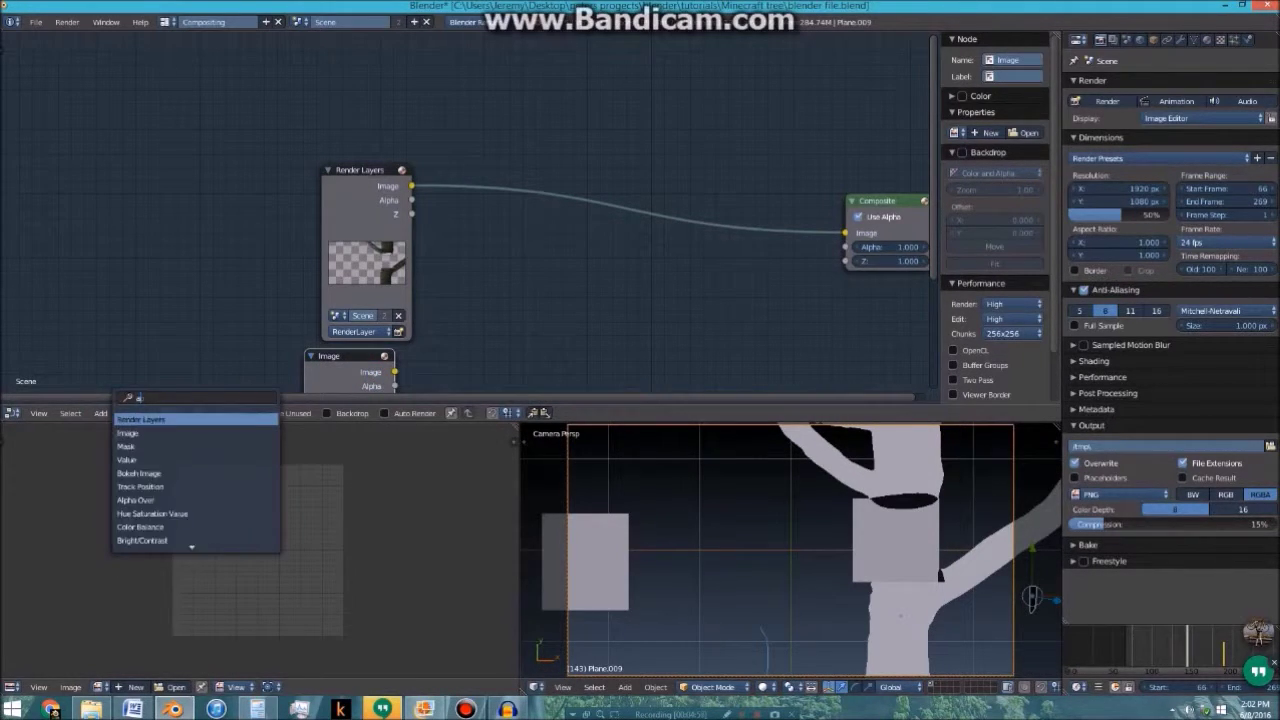
{"action": "type", "text": "a"}
{"action": "left_click", "coordinate": [136, 433]}
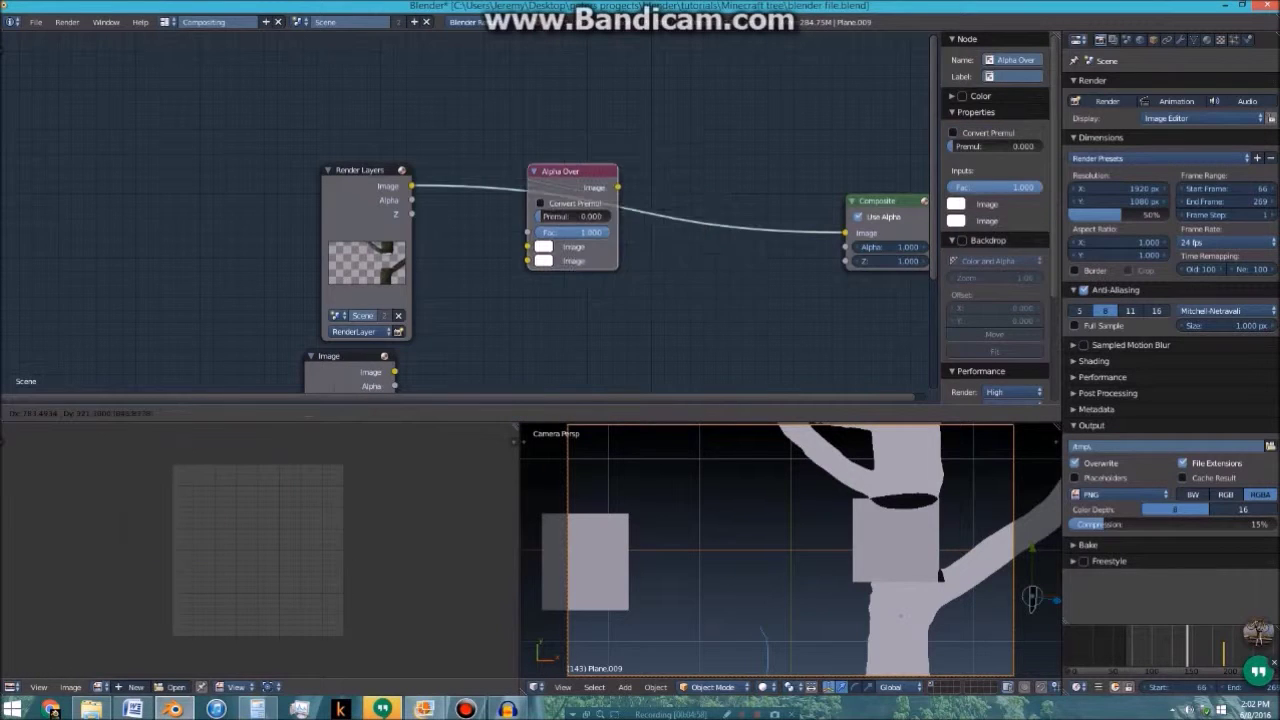
{"action": "left_click", "coordinate": [540, 204]}
{"action": "middle_click_drag", "start_coordinate": [540, 204], "coordinate": [525, 128]}
{"action": "left_click_drag", "start_coordinate": [380, 296], "coordinate": [512, 185]}
{"action": "middle_click_drag", "start_coordinate": [520, 250], "coordinate": [537, 133]}
Load base0001-0345.avi into the Image node with 1063 frames and start frame 0, and render the composite
{"action": "left_click", "coordinate": [320, 294]}
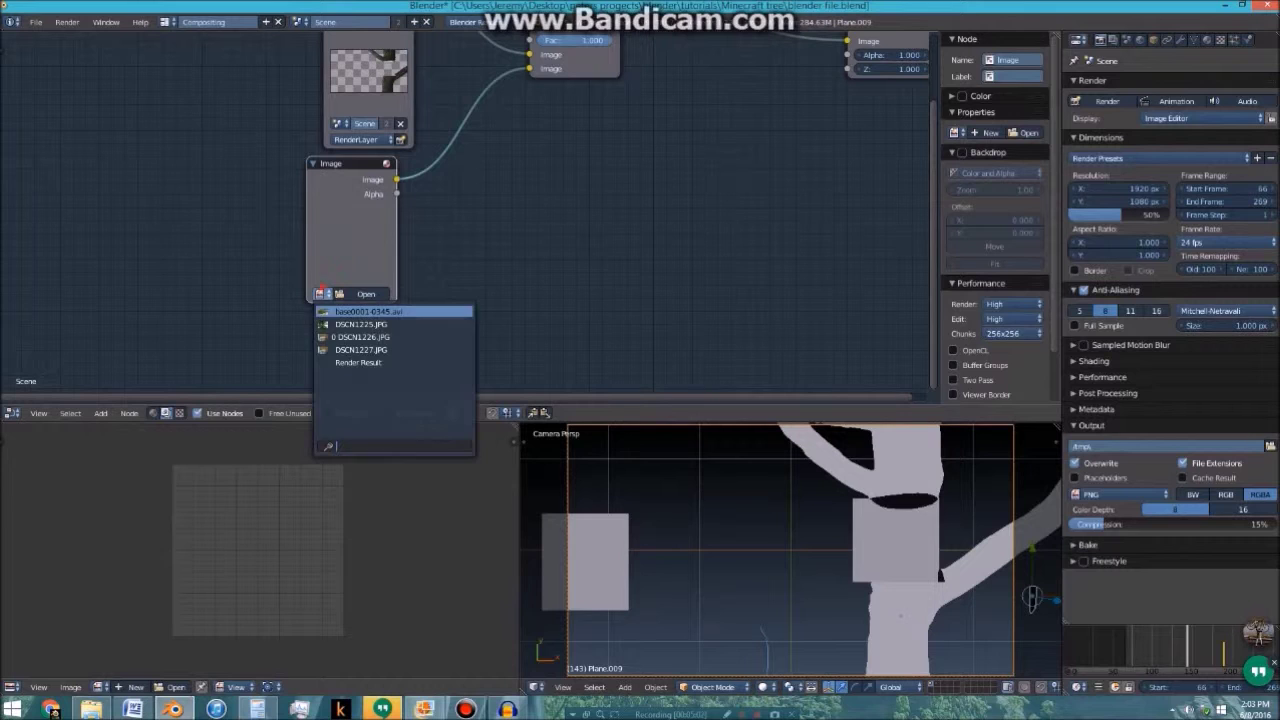
{"action": "left_click", "coordinate": [360, 311]}
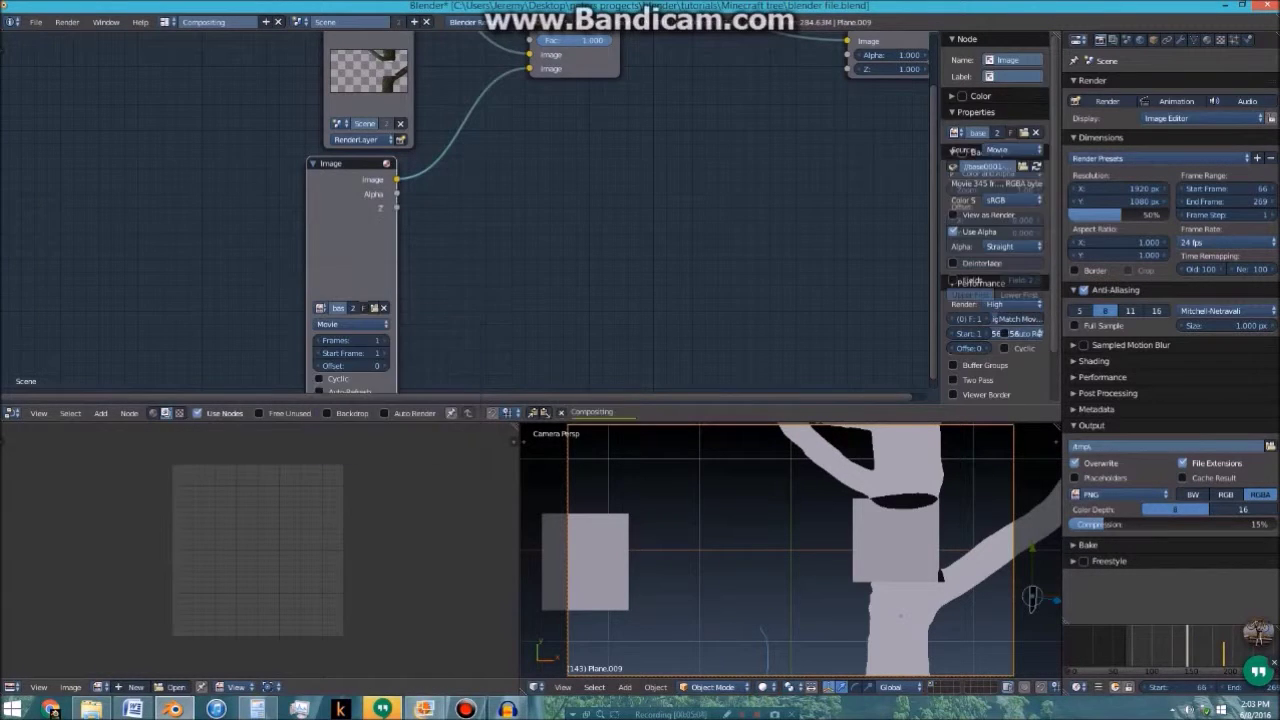
{"action": "middle_click_drag", "start_coordinate": [352, 340], "coordinate": [385, 271]}
{"action": "scroll", "coordinate": [385, 271], "scroll_direction": "up", "scroll_amount": 3}
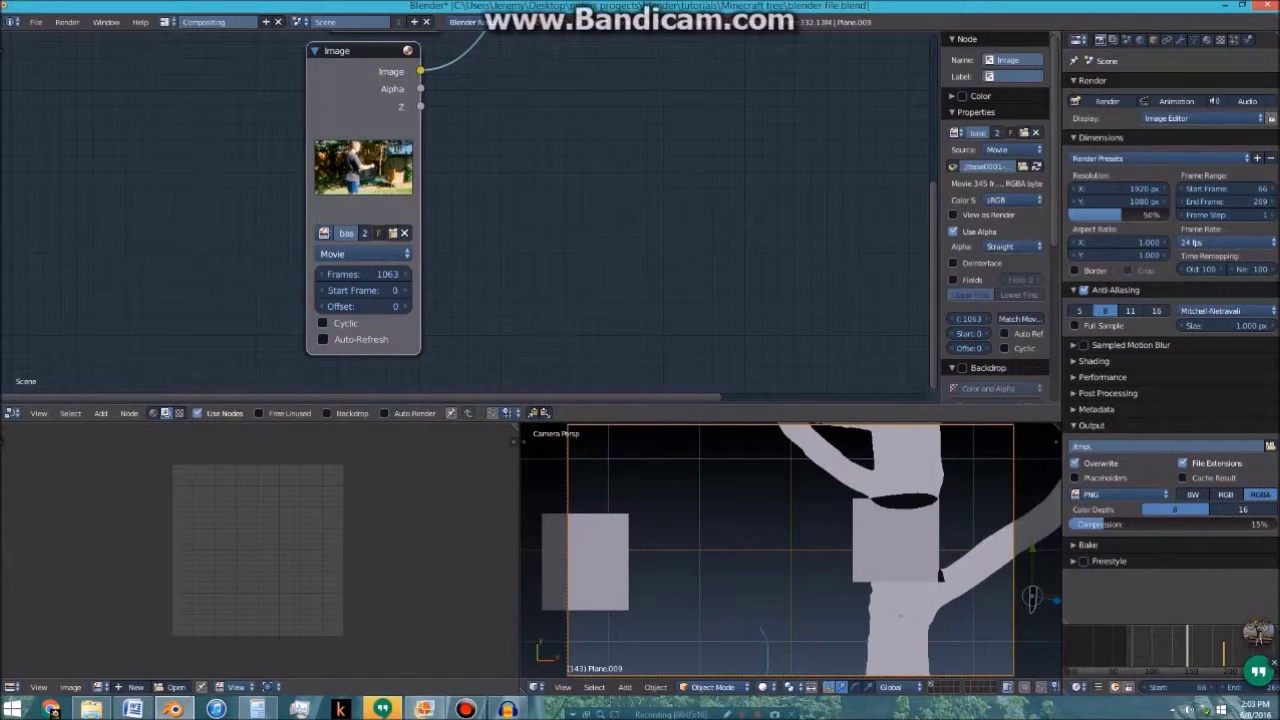
{"action": "scroll", "coordinate": [550, 130], "scroll_direction": "down", "scroll_amount": 1}
{"action": "middle_click_drag", "start_coordinate": [550, 130], "coordinate": [404, 374]}
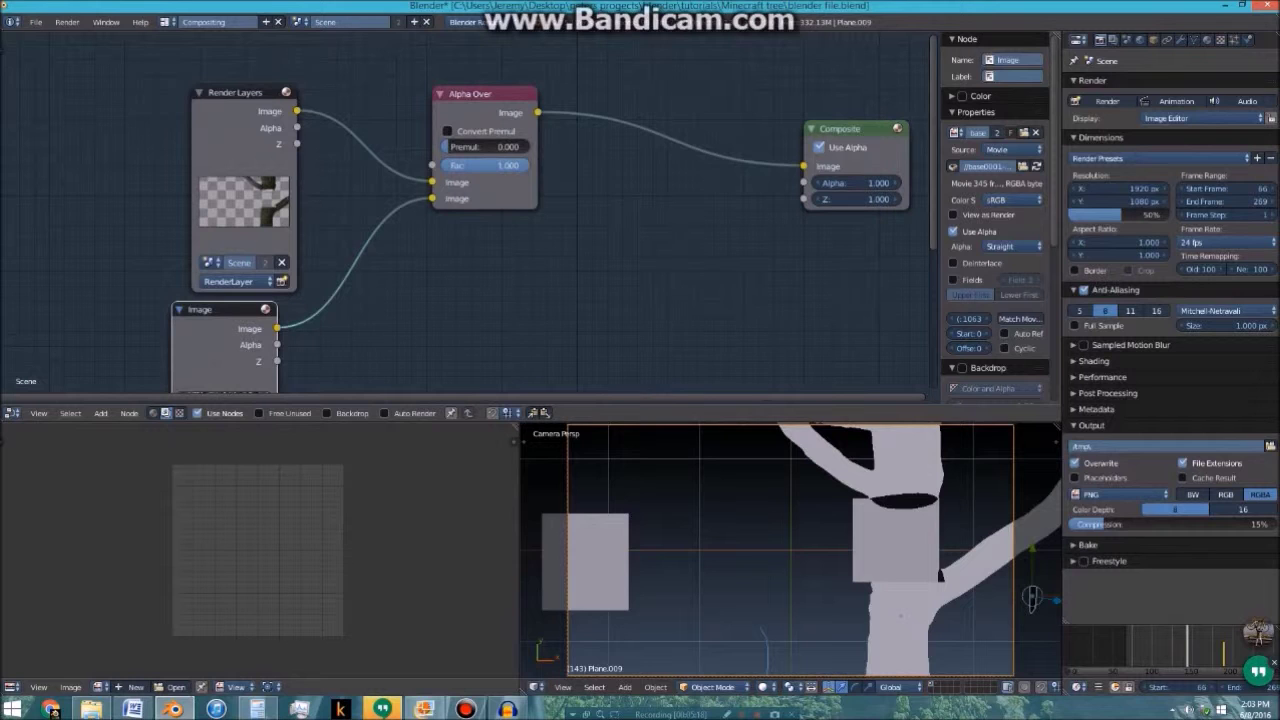
{"action": "key", "text": "F12"}
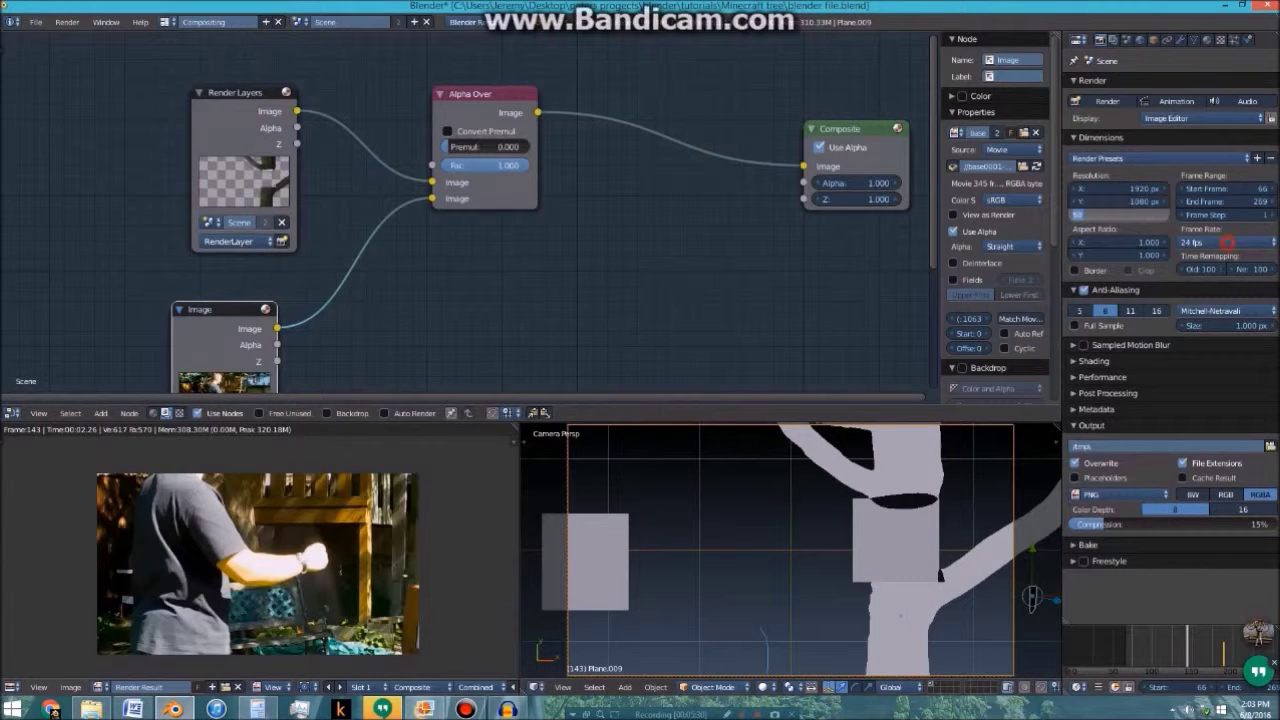
Set the render resolution scale to 100% and the frame rate to 30 fps, and render the composite again
{"action": "left_click_drag", "start_coordinate": [1120, 215], "coordinate": [1170, 215]}
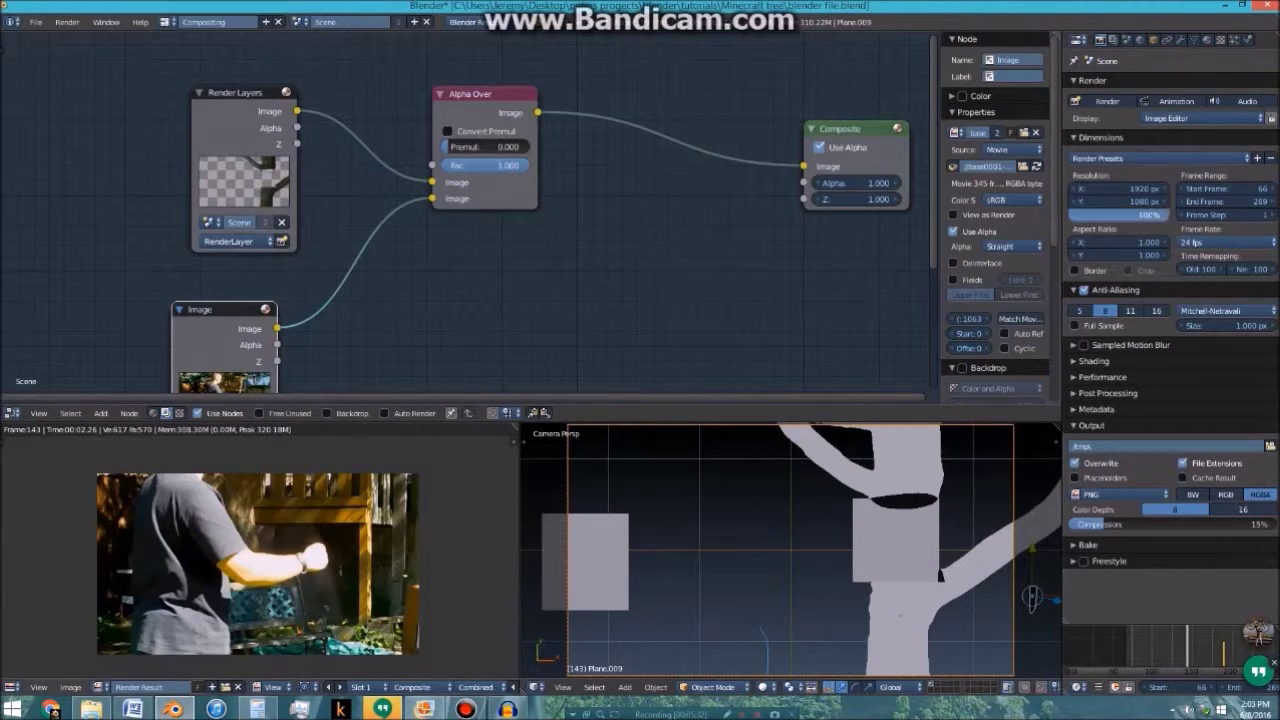
{"action": "left_click", "coordinate": [1227, 242]}
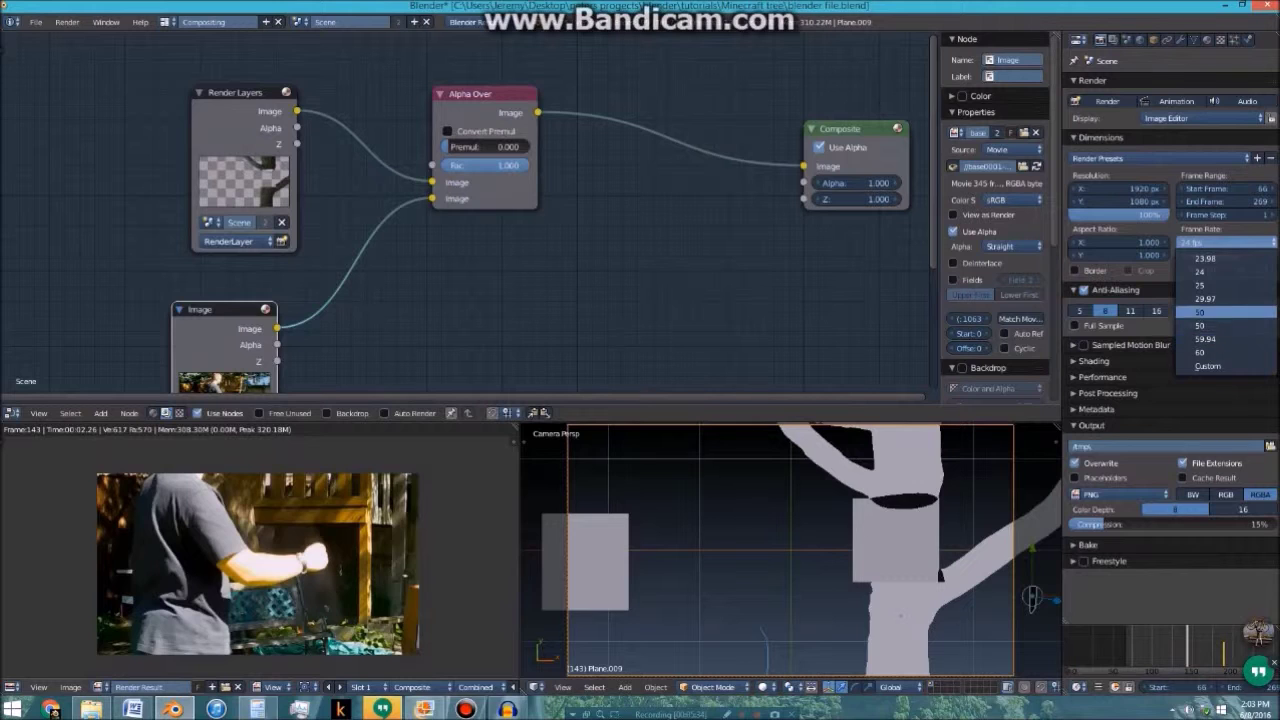
{"action": "left_click", "coordinate": [1225, 311]}
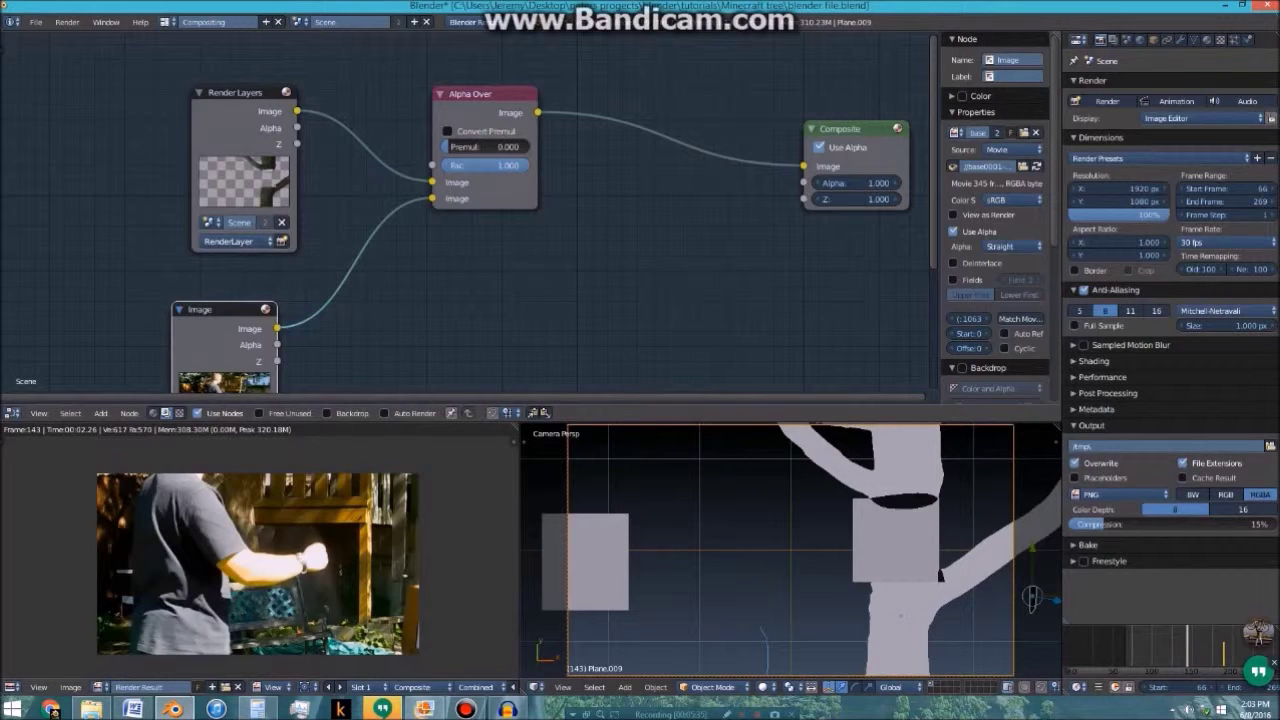
{"action": "key", "text": "F12"}
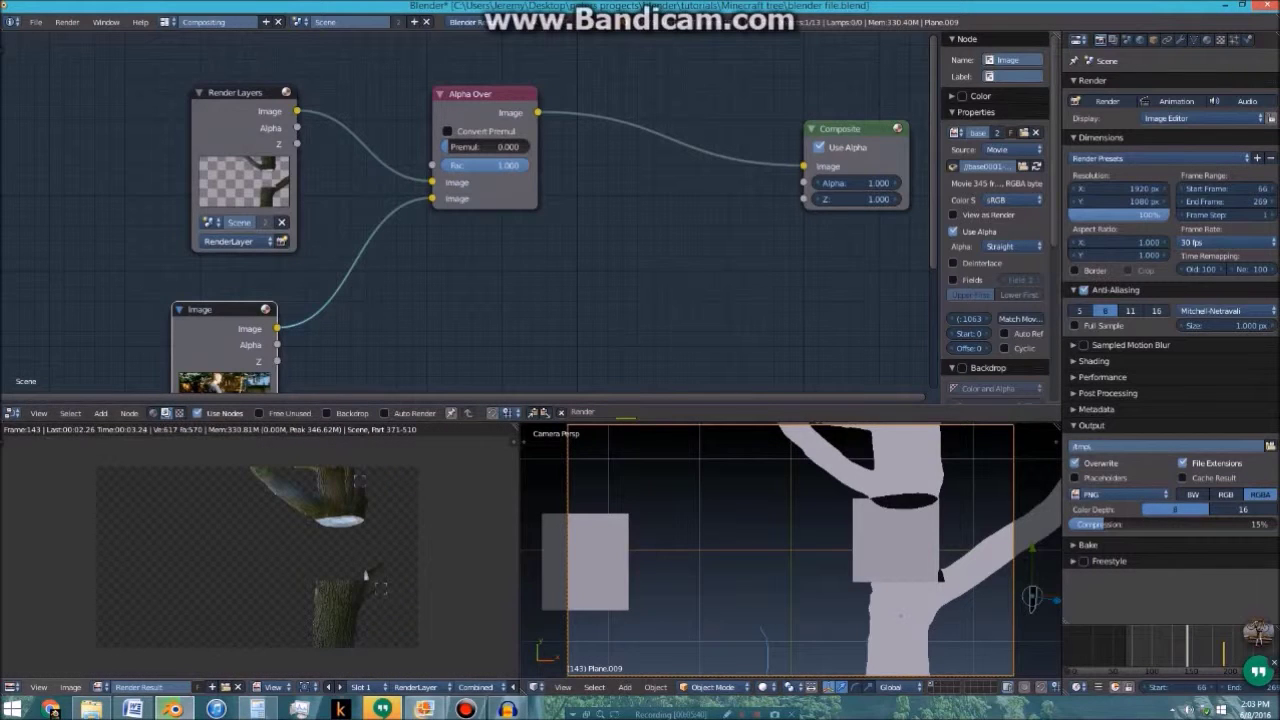
{"action": "scroll", "coordinate": [258, 549], "scroll_direction": "up", "scroll_amount": 1}
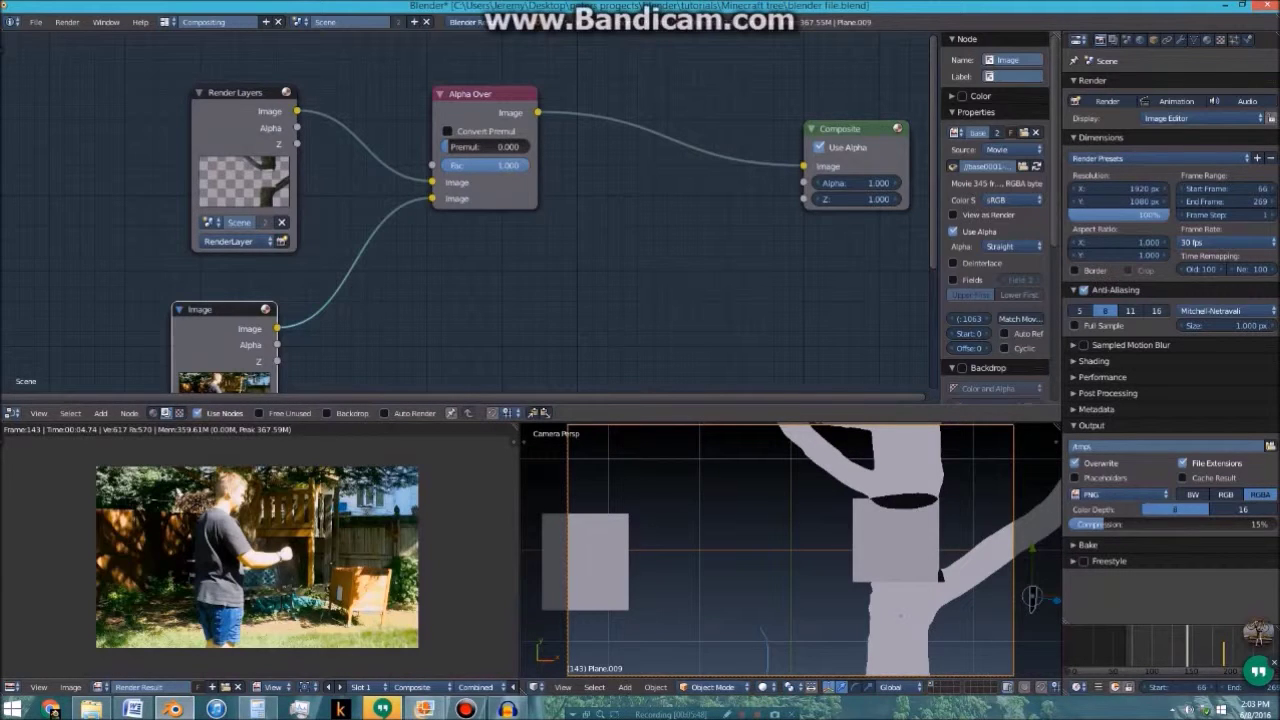
Swap the two image inputs of the Alpha Over node so the rendered tree lies over the footage, and inspect the result
{"action": "mouse_move", "coordinate": [432, 198]}
{"action": "left_mouse_down"}
{"action": "mouse_move", "coordinate": [433, 183]}
{"action": "mouse_move", "coordinate": [432, 198]}
{"action": "left_mouse_up"}
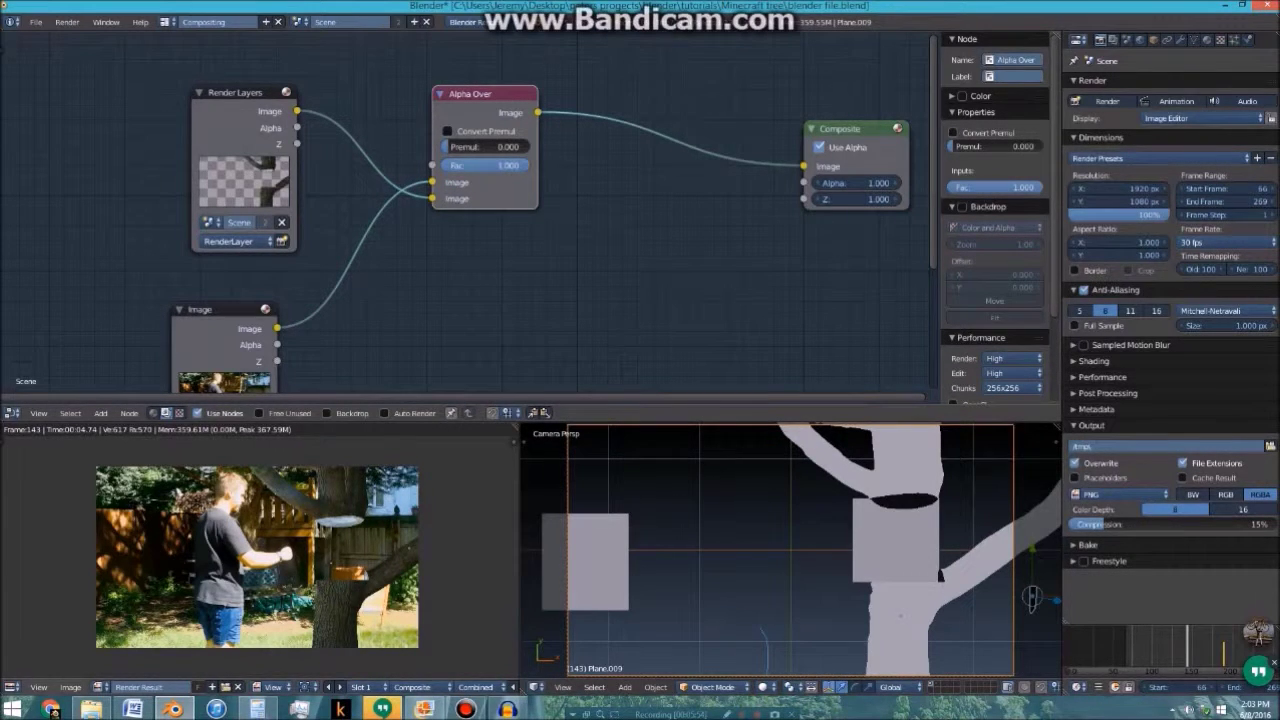
{"action": "scroll", "coordinate": [298, 545], "scroll_direction": "up", "scroll_amount": 4}
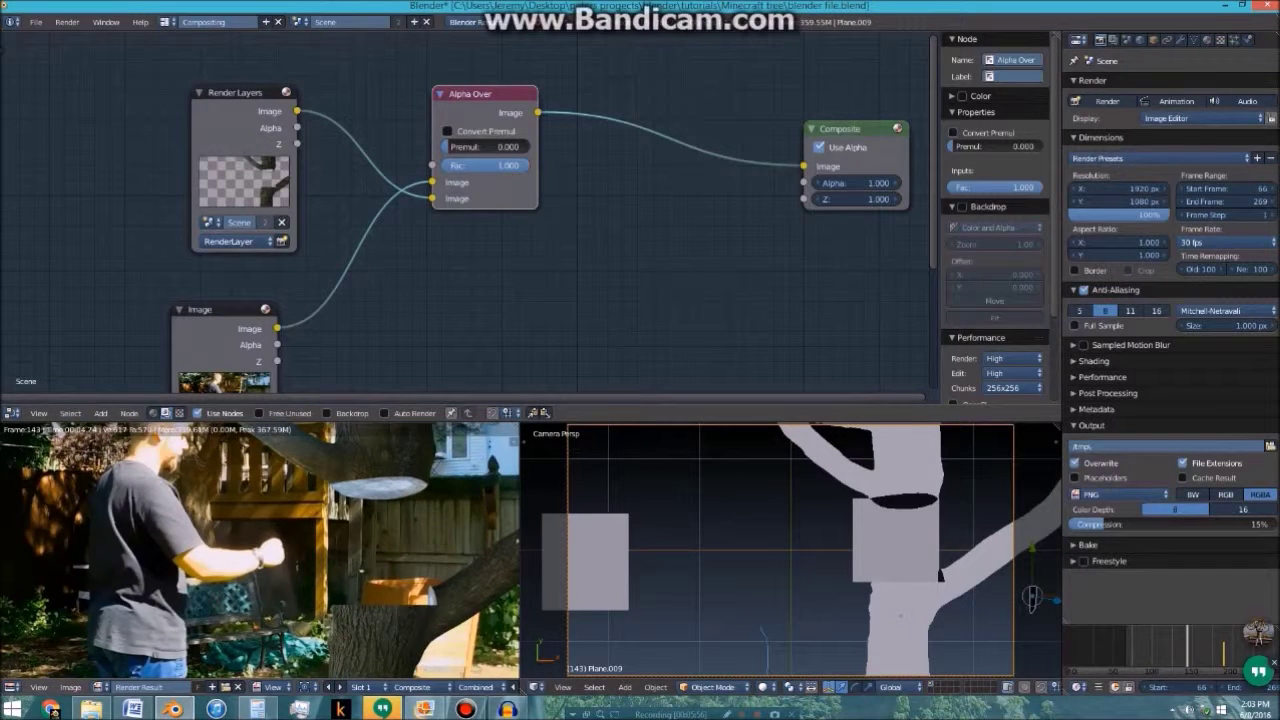
{"action": "scroll", "coordinate": [260, 550], "scroll_direction": "down", "scroll_amount": 3}
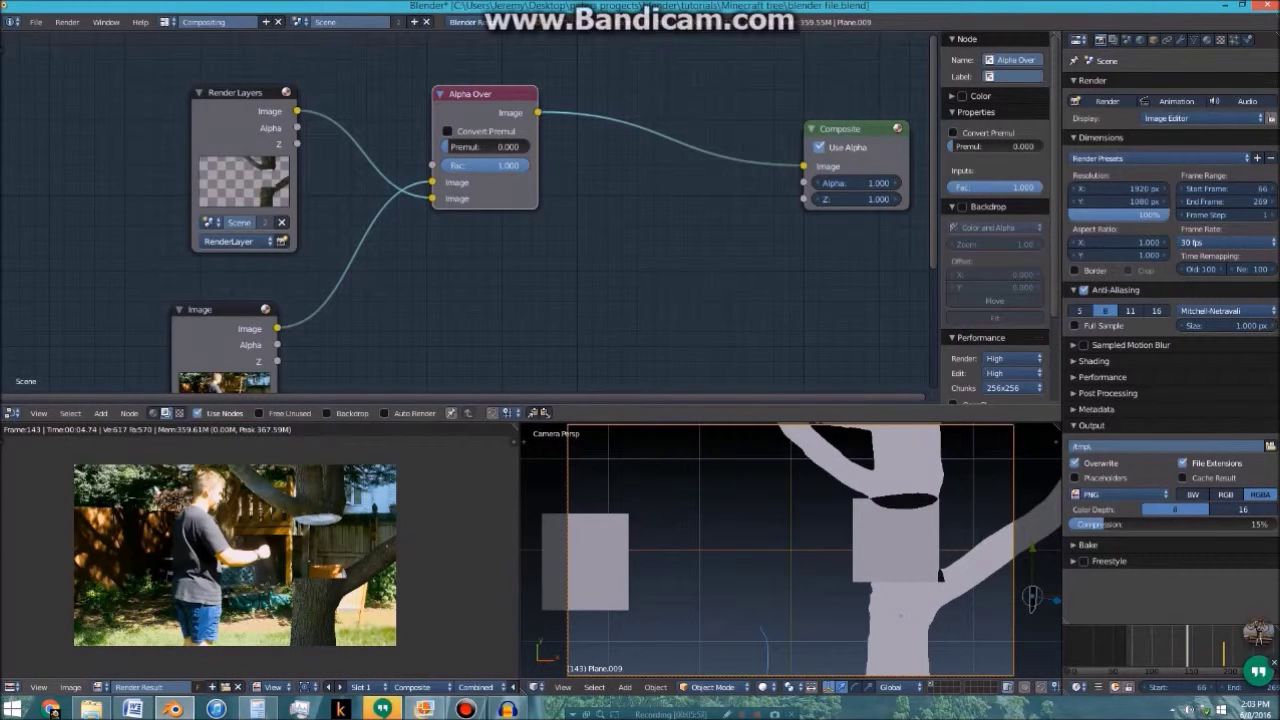